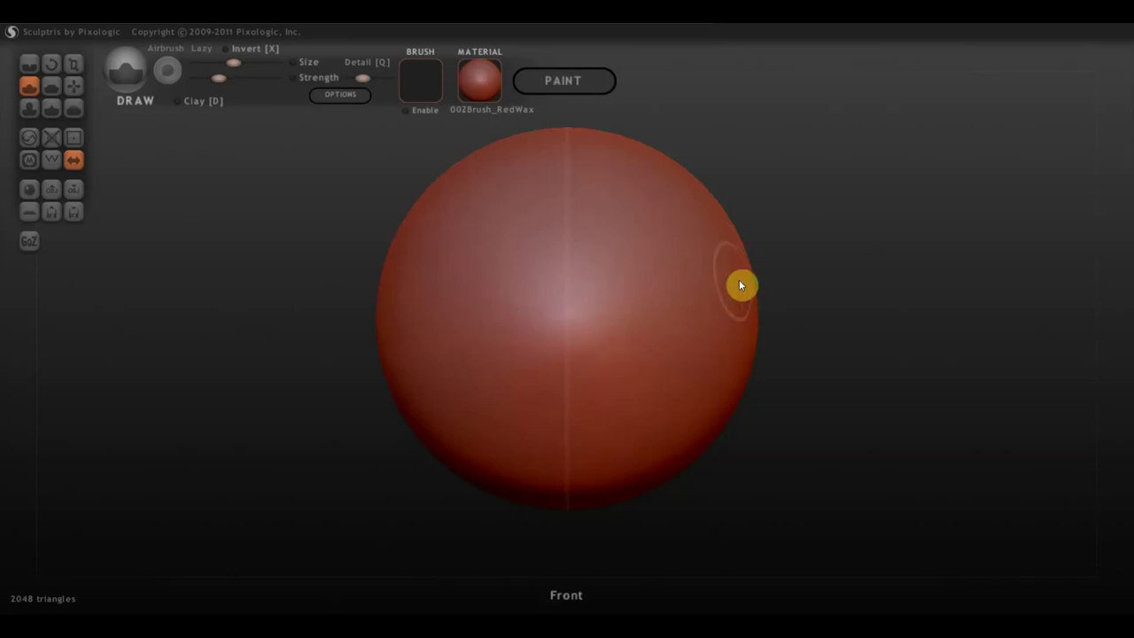
# - Load the roaring big-cat reference screenshot as the viewport background from the Sculpt options
pyautogui.scroll(-3, 658, 284)
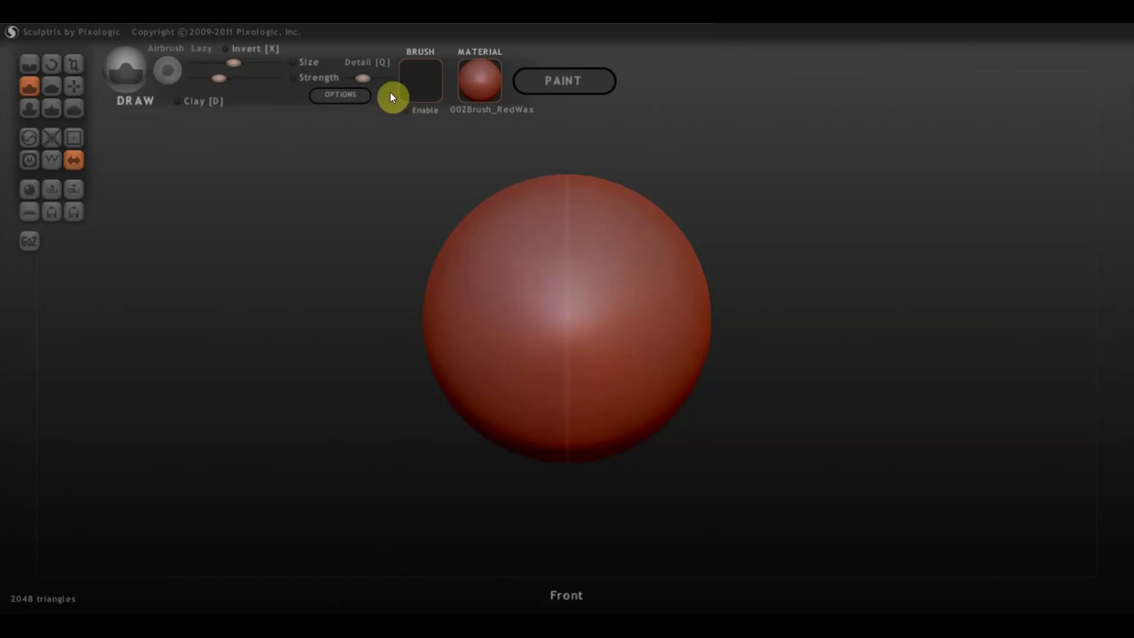
pyautogui.click(340, 95)
pyautogui.click(644, 113)
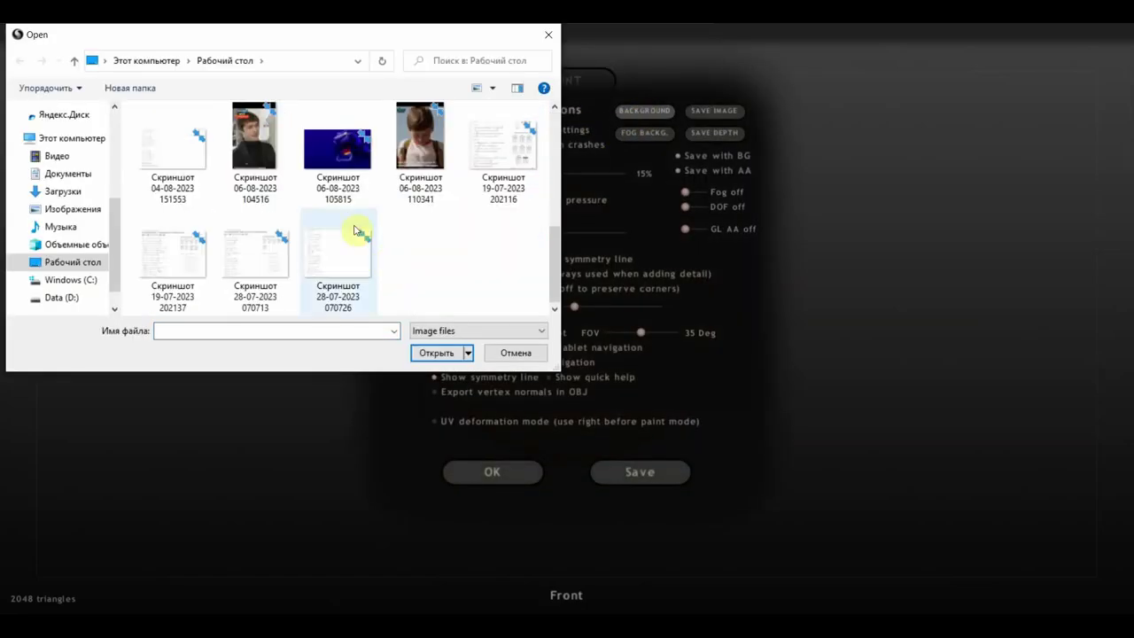
pyautogui.click(337, 153)
pyautogui.click(437, 352)
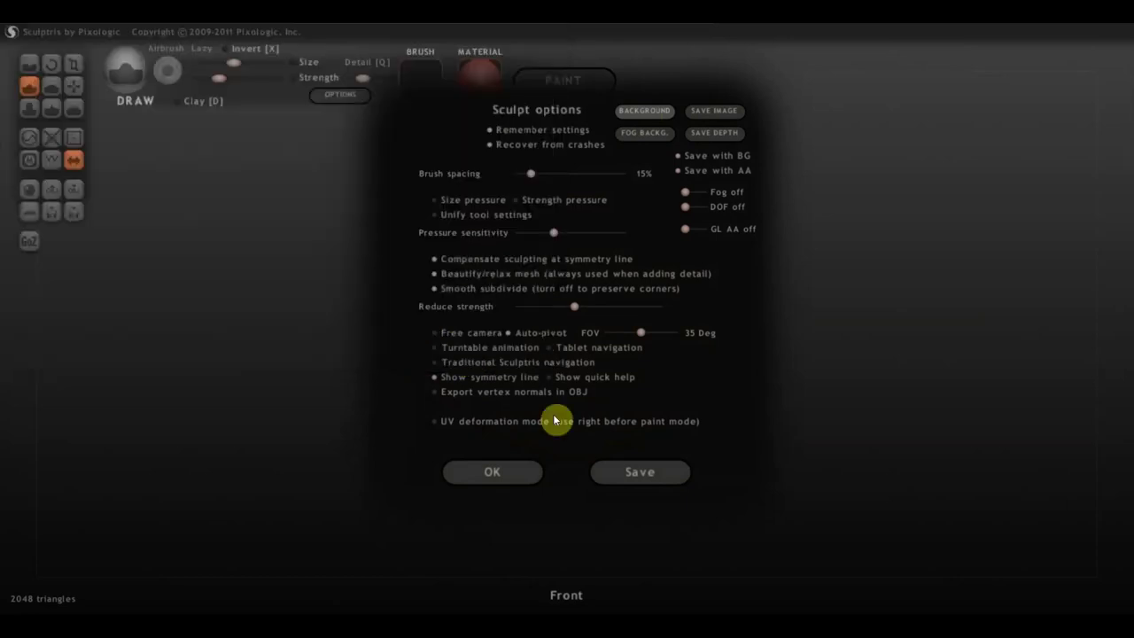
pyautogui.click(516, 466)
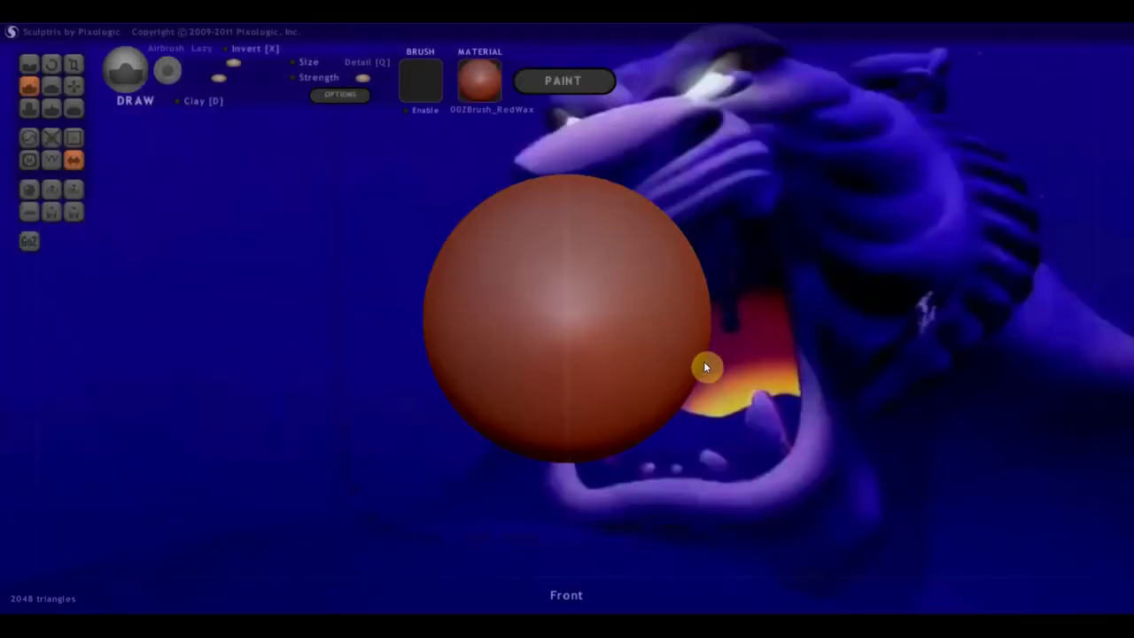
# - Raise two rounded eye areas on the sphere with the Draw brush in Clay mode
pyautogui.scroll(-3, 740, 281)
pyautogui.scroll(2, 736, 281)
pyautogui.scroll(2, 732, 281)
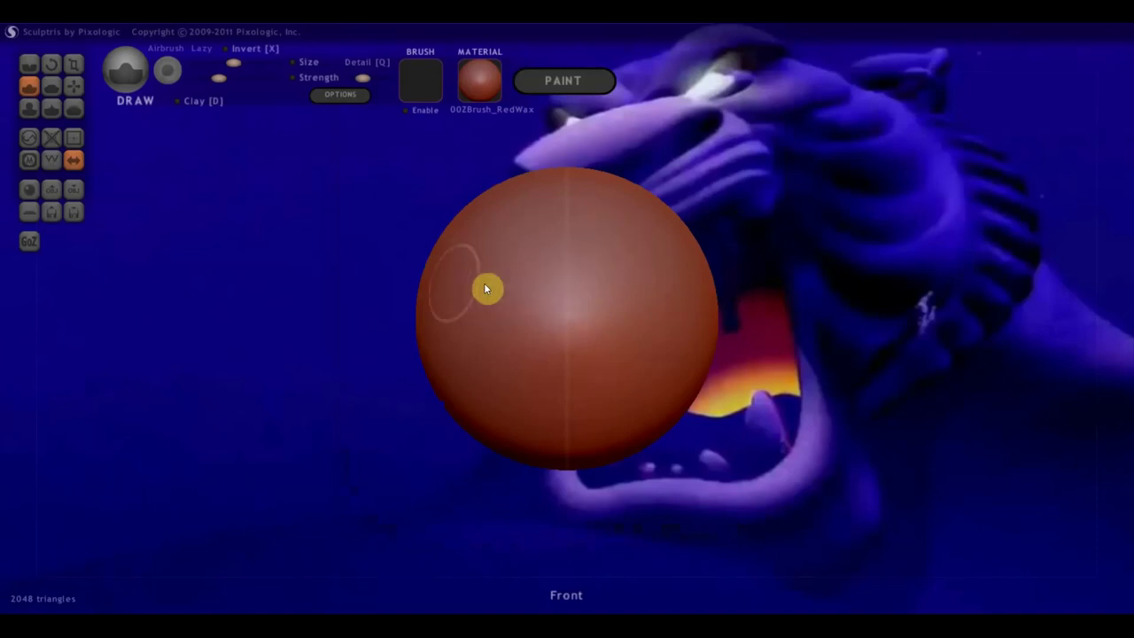
pyautogui.click(31, 84)
pyautogui.click(194, 102)
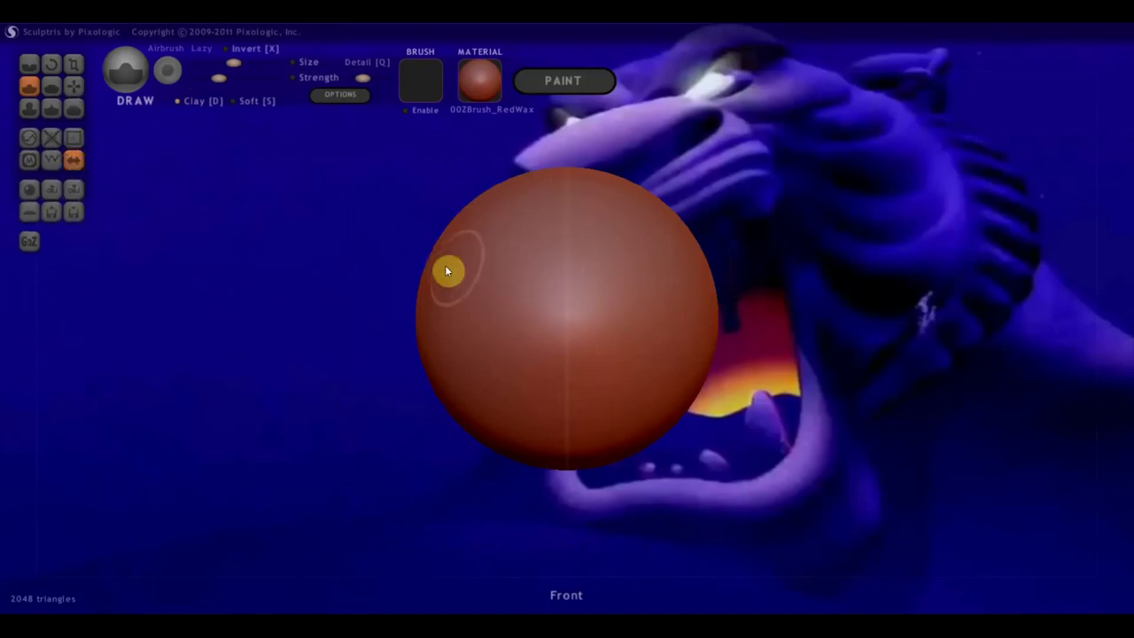
pyautogui.moveTo(504, 256)
pyautogui.mouseDown()
pyautogui.moveTo(518, 238)
pyautogui.moveTo(501, 257)
pyautogui.mouseUp()
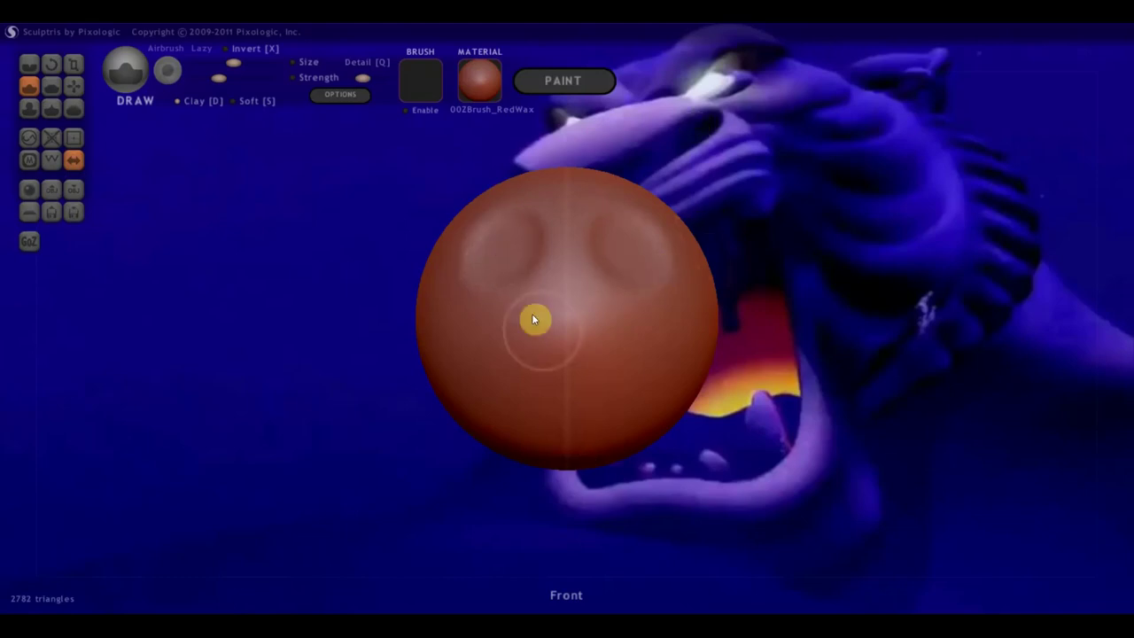
pyautogui.moveTo(873, 362)
pyautogui.mouseDown()
pyautogui.moveTo(810, 420)
pyautogui.moveTo(865, 395)
pyautogui.moveTo(872, 374)
pyautogui.moveTo(653, 433)
pyautogui.moveTo(433, 443)
pyautogui.moveTo(849, 426)
pyautogui.moveTo(817, 430)
pyautogui.mouseUp()
# - Turn Clay off and push a recessed, rounded mouth below the eyes
pyautogui.click(176, 102)
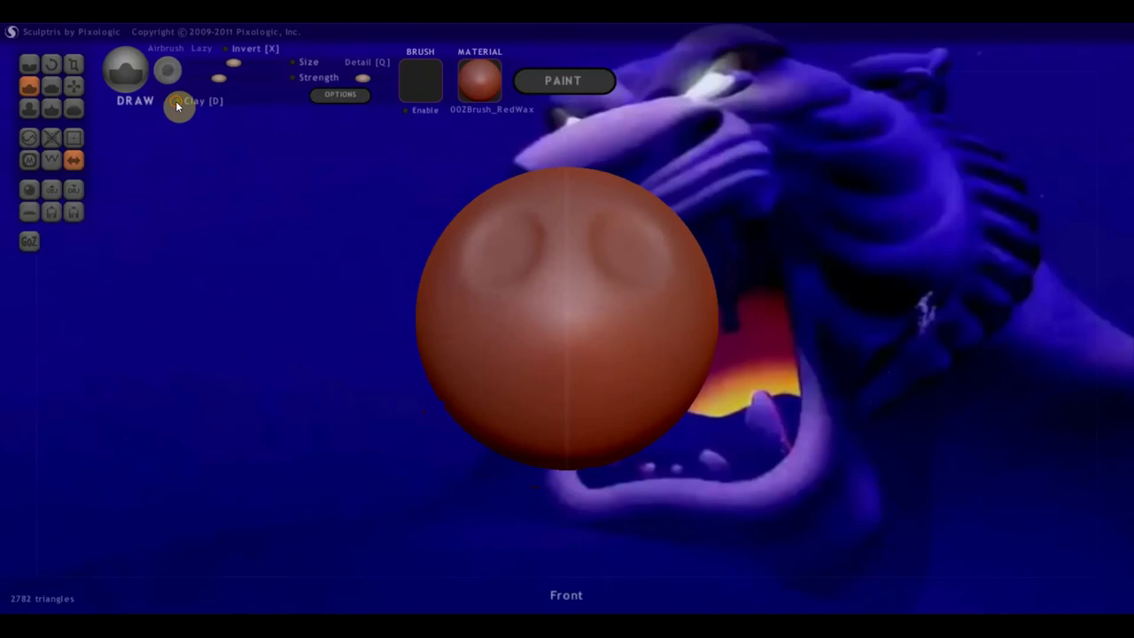
pyautogui.scroll(-2, 523, 317)
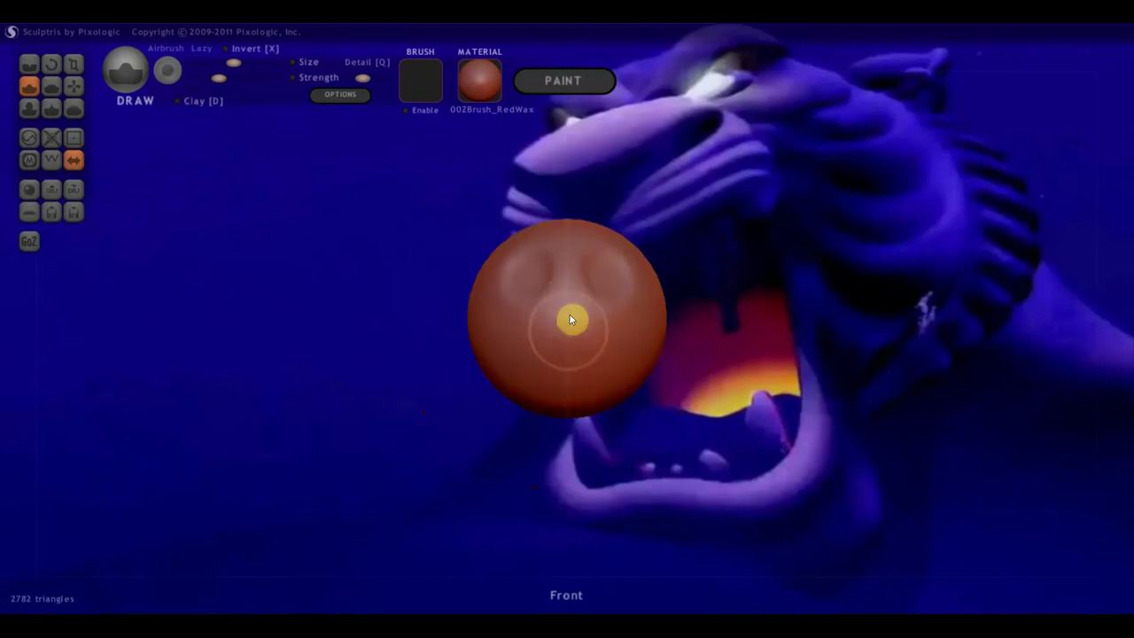
pyautogui.moveTo(575, 373)
pyautogui.mouseDown()
pyautogui.moveTo(570, 349)
pyautogui.moveTo(559, 380)
pyautogui.moveTo(567, 372)
pyautogui.moveTo(552, 345)
pyautogui.moveTo(580, 332)
pyautogui.moveTo(545, 364)
pyautogui.moveTo(505, 366)
pyautogui.mouseUp()
pyautogui.scroll(5, 634, 397)
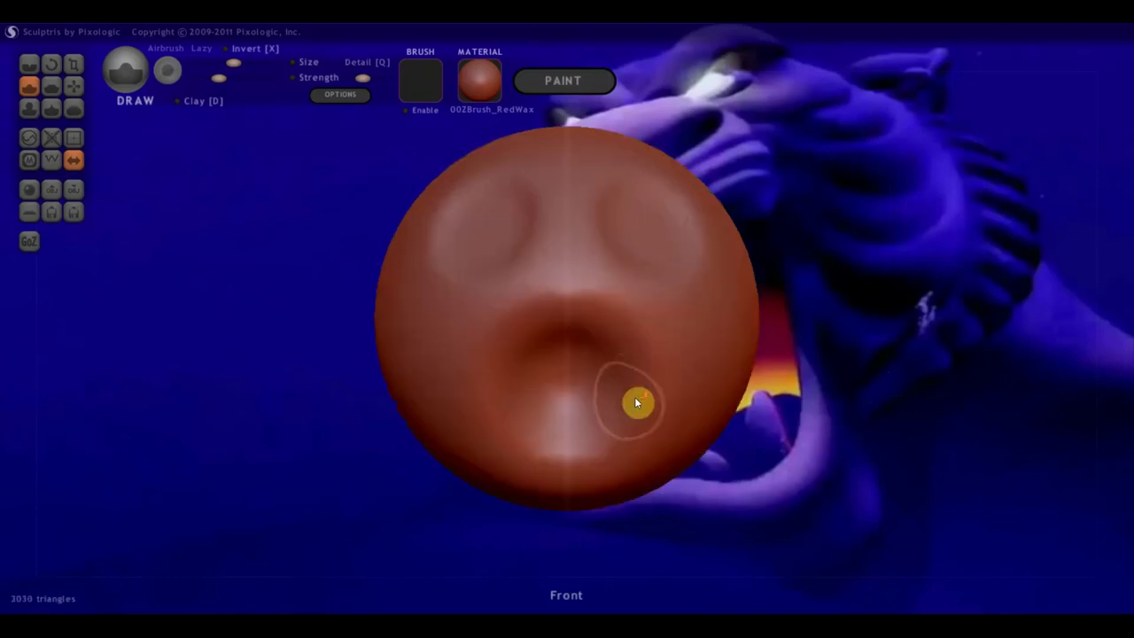
# - Drag a higher-strength Crease stroke across the mouth to open a deeper cavity with defined lips
pyautogui.click(29, 65)
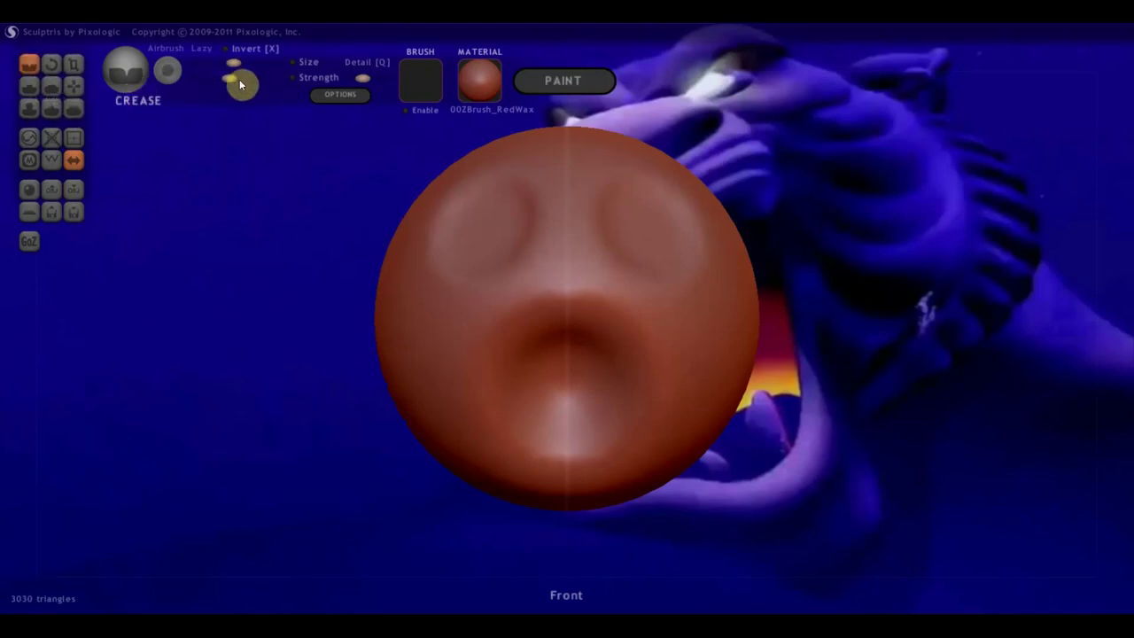
pyautogui.moveTo(239, 82); pyautogui.dragTo(242, 78)
pyautogui.moveTo(583, 333)
pyautogui.mouseDown()
pyautogui.moveTo(555, 331)
pyautogui.moveTo(510, 434)
pyautogui.moveTo(548, 460)
pyautogui.moveTo(525, 454)
pyautogui.moveTo(496, 406)
pyautogui.mouseUp()
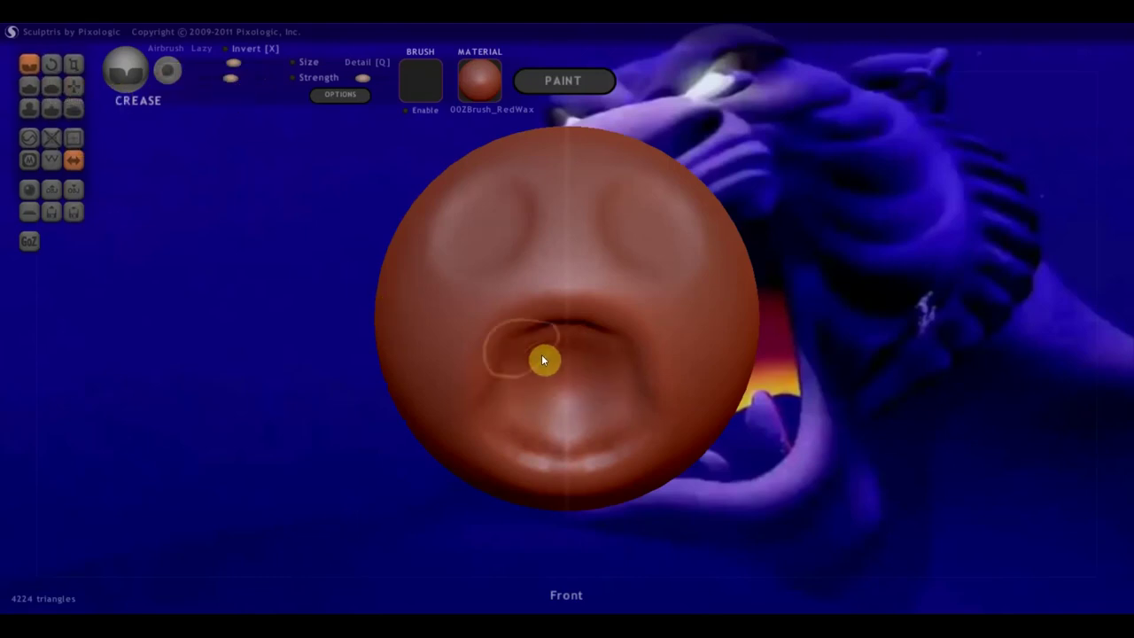
pyautogui.click(31, 88)
pyautogui.scroll(-3, 461, 404)
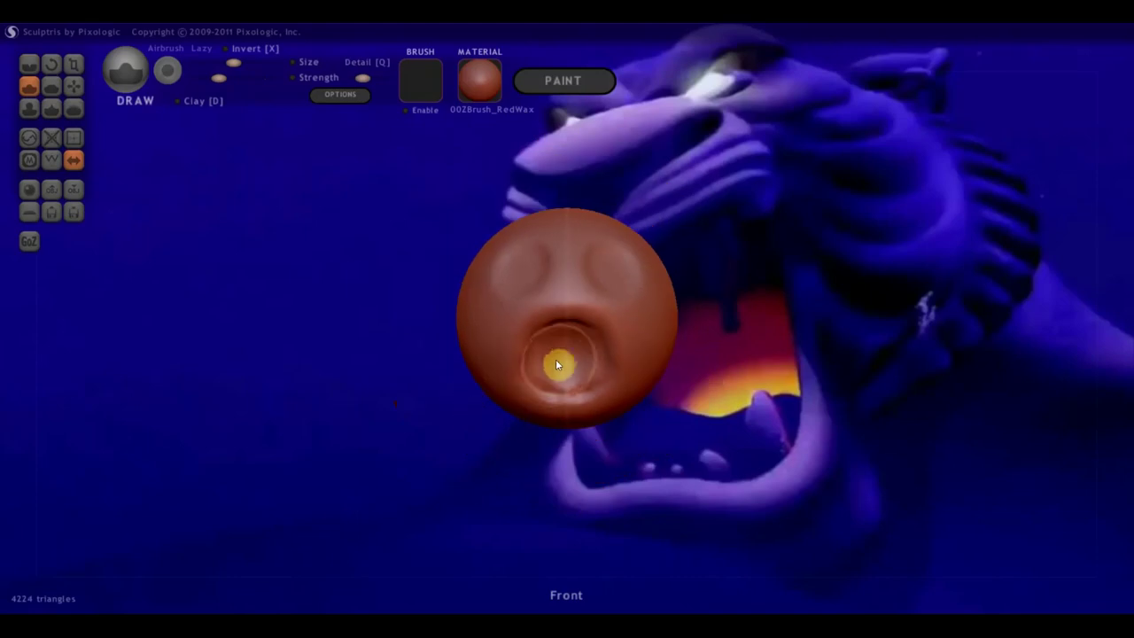
# - Hollow out and deepen the mouth cavity with the Draw brush
pyautogui.moveTo(560, 358)
pyautogui.mouseDown()
pyautogui.moveTo(594, 374)
pyautogui.moveTo(587, 342)
pyautogui.moveTo(557, 357)
pyautogui.moveTo(559, 369)
pyautogui.moveTo(579, 343)
pyautogui.mouseUp()
pyautogui.moveTo(574, 364); pyautogui.dragTo(572, 312, button='right')
pyautogui.moveTo(572, 311)
pyautogui.mouseDown()
pyautogui.moveTo(546, 293)
pyautogui.moveTo(567, 304)
pyautogui.moveTo(549, 301)
pyautogui.moveTo(560, 325)
pyautogui.moveTo(556, 315)
pyautogui.moveTo(535, 341)
pyautogui.mouseUp()
pyautogui.moveTo(534, 341)
pyautogui.mouseDown(button='right')
pyautogui.moveTo(551, 366)
pyautogui.moveTo(550, 429)
pyautogui.mouseUp(button='right')
pyautogui.moveTo(552, 381)
pyautogui.mouseDown()
pyautogui.moveTo(564, 380)
pyautogui.moveTo(554, 383)
pyautogui.mouseUp()
pyautogui.moveTo(554, 378)
pyautogui.mouseDown(button='right')
pyautogui.moveTo(569, 344)
pyautogui.moveTo(732, 388)
pyautogui.moveTo(801, 392)
pyautogui.mouseUp(button='right')
pyautogui.scroll(1, 568, 344)
pyautogui.scroll(2, 569, 344)
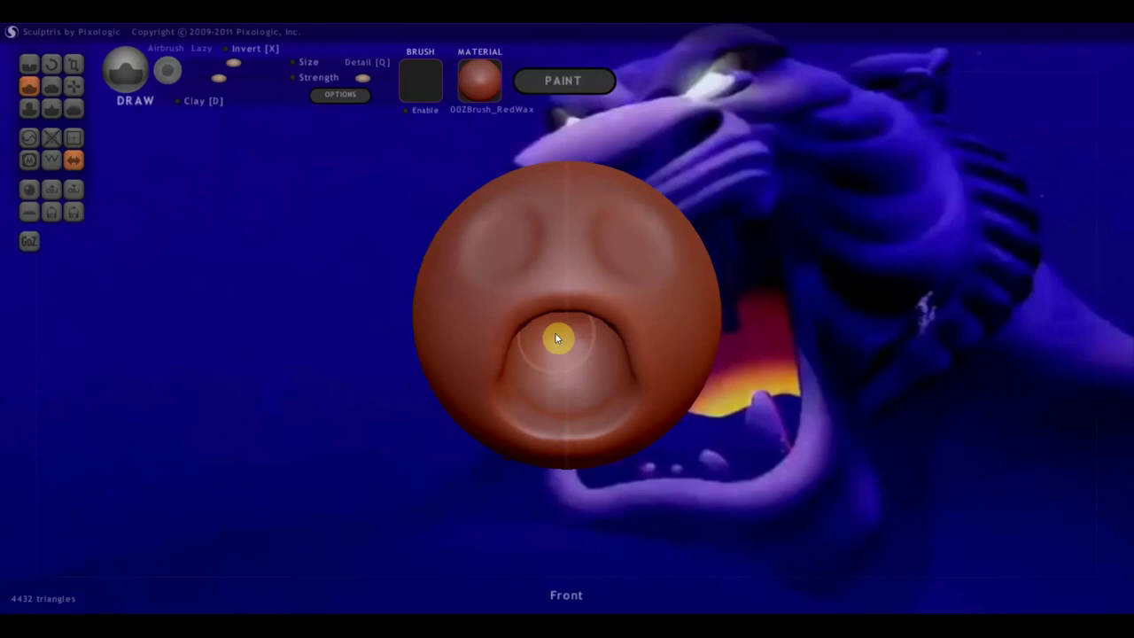
# - Build up a rounded upper lip with a broad nose bulge above it
pyautogui.moveTo(534, 271)
pyautogui.mouseDown()
pyautogui.moveTo(564, 277)
pyautogui.moveTo(568, 256)
pyautogui.moveTo(585, 290)
pyautogui.moveTo(552, 279)
pyautogui.moveTo(573, 243)
pyautogui.moveTo(511, 284)
pyautogui.moveTo(540, 276)
pyautogui.moveTo(506, 302)
pyautogui.moveTo(572, 284)
pyautogui.moveTo(548, 258)
pyautogui.moveTo(561, 237)
pyautogui.moveTo(522, 268)
pyautogui.mouseUp()
pyautogui.moveTo(523, 267); pyautogui.dragTo(651, 346, button='right')
pyautogui.moveTo(656, 346)
pyautogui.mouseDown()
pyautogui.moveTo(620, 281)
pyautogui.moveTo(590, 347)
pyautogui.moveTo(658, 327)
pyautogui.moveTo(629, 280)
pyautogui.moveTo(648, 279)
pyautogui.moveTo(588, 321)
pyautogui.moveTo(608, 332)
pyautogui.mouseUp()
pyautogui.moveTo(608, 332)
pyautogui.mouseDown(button='right')
pyautogui.moveTo(557, 298)
pyautogui.moveTo(561, 313)
pyautogui.moveTo(596, 311)
pyautogui.moveTo(477, 305)
pyautogui.moveTo(486, 321)
pyautogui.mouseUp(button='right')
pyautogui.moveTo(452, 321); pyautogui.dragTo(494, 271)
pyautogui.moveTo(496, 296)
pyautogui.mouseDown(button='right')
pyautogui.moveTo(519, 268)
pyautogui.moveTo(519, 321)
pyautogui.moveTo(467, 306)
pyautogui.mouseUp(button='right')
pyautogui.scroll(-2, 557, 325)
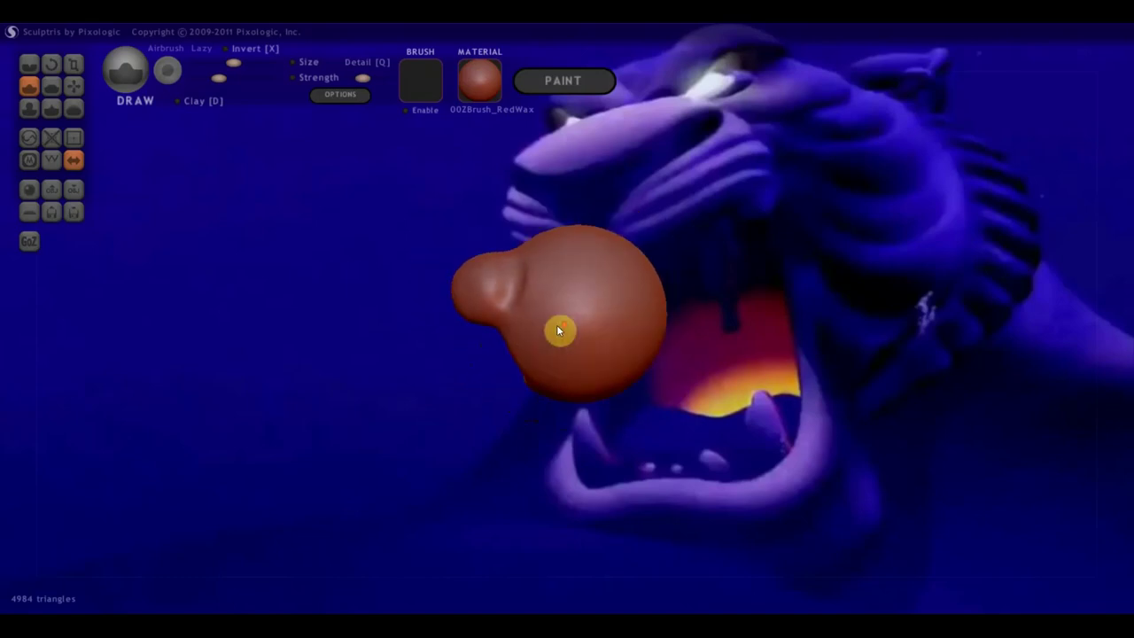
# - Push out and build mass on the lower head to form the jaw
pyautogui.scroll(-2, 560, 341)
pyautogui.scroll(-1, 592, 372)
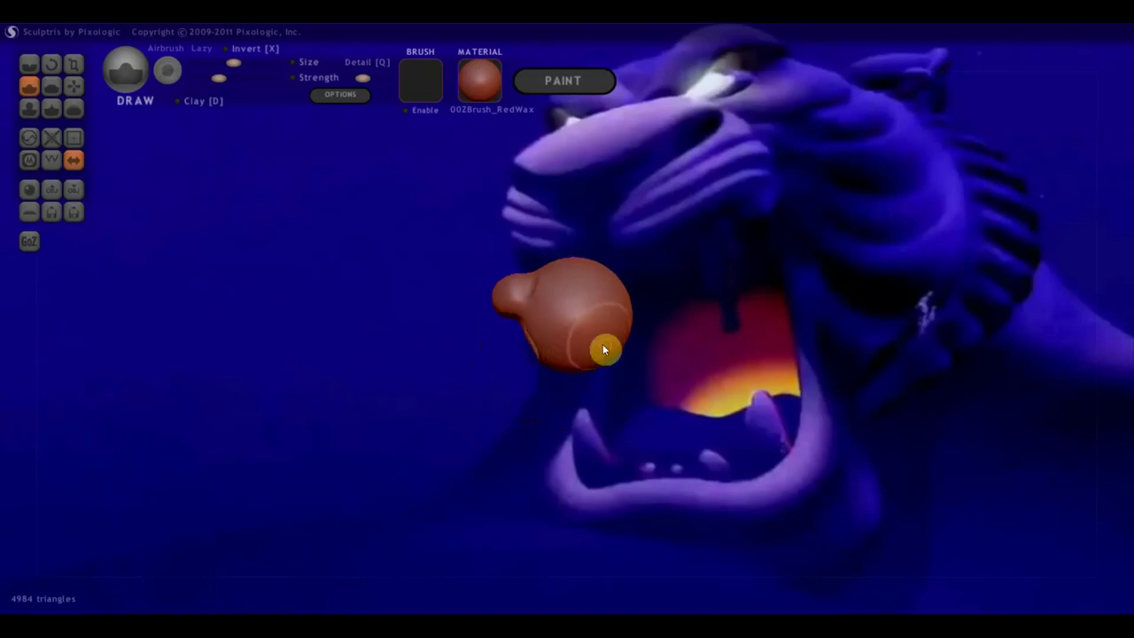
pyautogui.moveTo(600, 355)
pyautogui.mouseDown()
pyautogui.moveTo(572, 372)
pyautogui.moveTo(548, 365)
pyautogui.moveTo(575, 369)
pyautogui.moveTo(636, 334)
pyautogui.moveTo(644, 352)
pyautogui.mouseUp()
pyautogui.moveTo(643, 352)
pyautogui.mouseDown(button='right')
pyautogui.moveTo(533, 374)
pyautogui.moveTo(576, 364)
pyautogui.mouseUp(button='right')
pyautogui.moveTo(576, 364); pyautogui.dragTo(613, 355)
pyautogui.moveTo(614, 356)
pyautogui.mouseDown(button='right')
pyautogui.moveTo(592, 368)
pyautogui.moveTo(586, 338)
pyautogui.mouseUp(button='right')
pyautogui.moveTo(585, 338)
pyautogui.mouseDown()
pyautogui.moveTo(537, 349)
pyautogui.moveTo(570, 367)
pyautogui.mouseUp()
pyautogui.moveTo(622, 308)
pyautogui.mouseDown()
pyautogui.moveTo(559, 298)
pyautogui.moveTo(536, 349)
pyautogui.mouseUp()
pyautogui.moveTo(535, 349)
pyautogui.mouseDown(button='right')
pyautogui.moveTo(730, 396)
pyautogui.moveTo(685, 385)
pyautogui.mouseUp(button='right')
pyautogui.moveTo(685, 385)
pyautogui.mouseDown()
pyautogui.moveTo(612, 373)
pyautogui.moveTo(582, 401)
pyautogui.mouseUp()
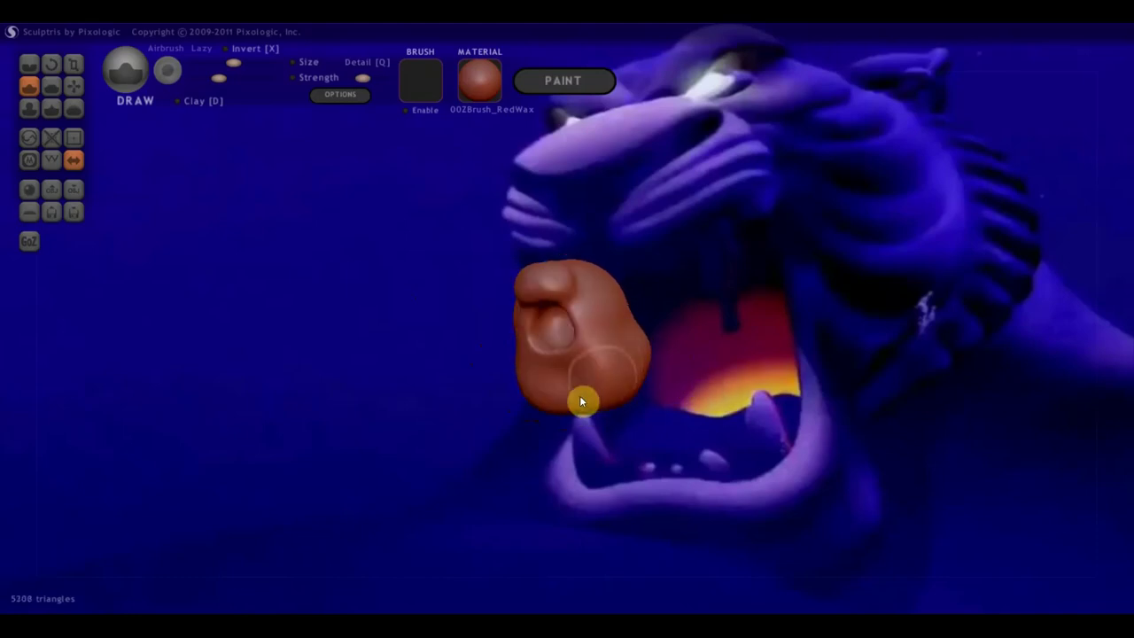
pyautogui.moveTo(633, 392)
pyautogui.mouseDown(button='right')
pyautogui.moveTo(577, 428)
pyautogui.moveTo(561, 416)
pyautogui.mouseUp(button='right')
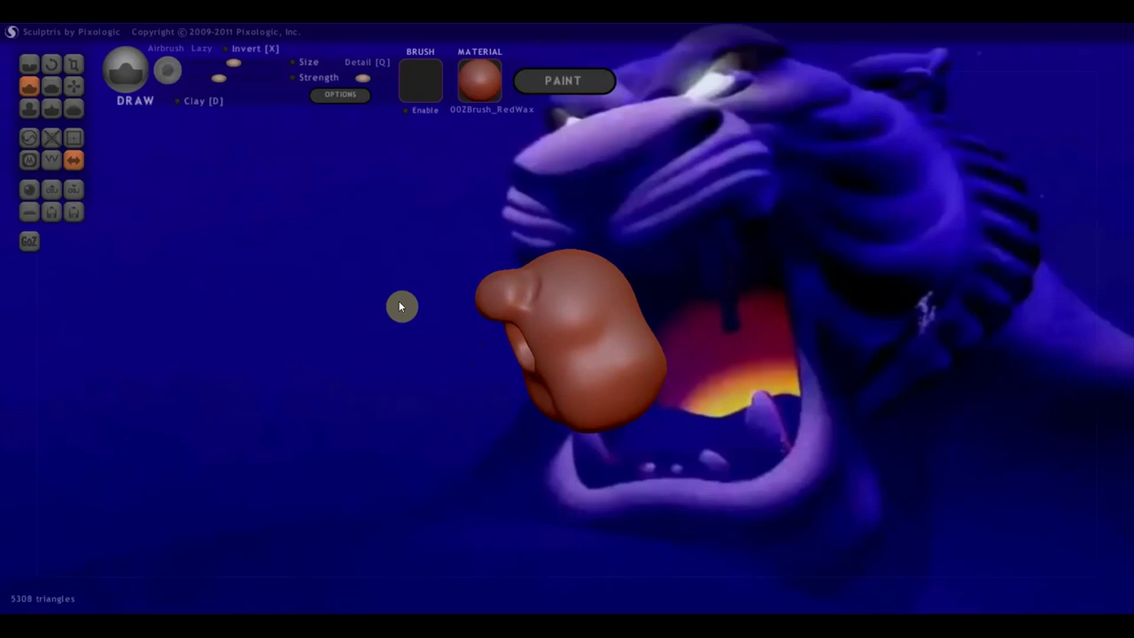
pyautogui.moveTo(136, 119); pyautogui.dragTo(541, 265, button='right')
pyautogui.scroll(3, 540, 265)
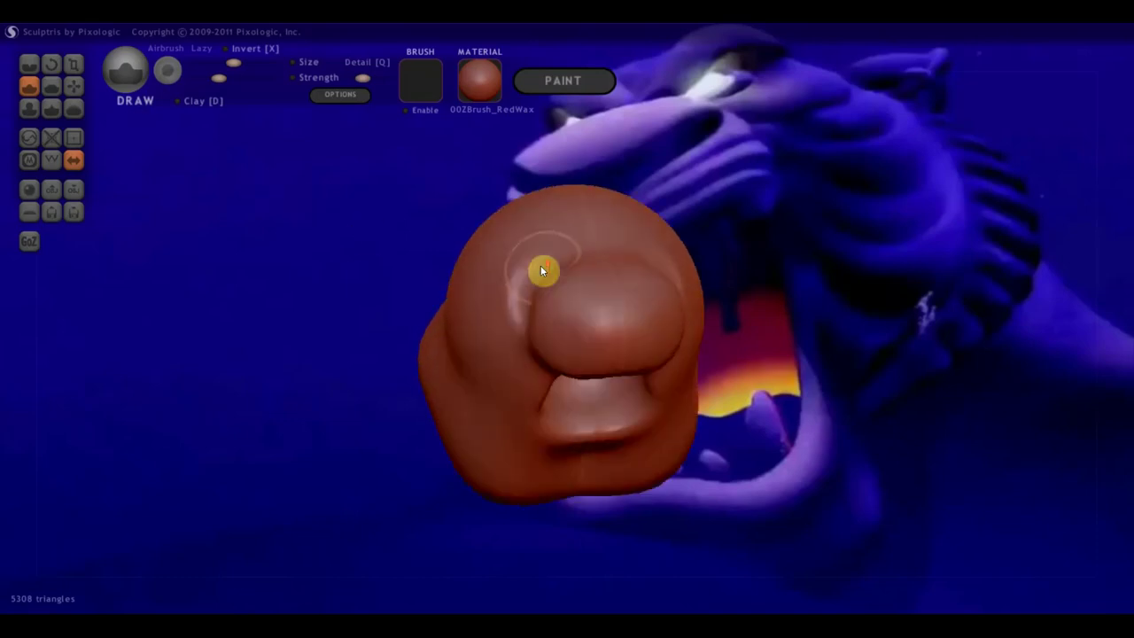
# - Build up the upper nose area and raise brow bumps on both sides
pyautogui.moveTo(576, 251)
pyautogui.mouseDown()
pyautogui.moveTo(514, 236)
pyautogui.moveTo(583, 257)
pyautogui.mouseUp()
pyautogui.moveTo(582, 256)
pyautogui.mouseDown()
pyautogui.moveTo(489, 247)
pyautogui.moveTo(521, 223)
pyautogui.moveTo(572, 251)
pyautogui.mouseUp()
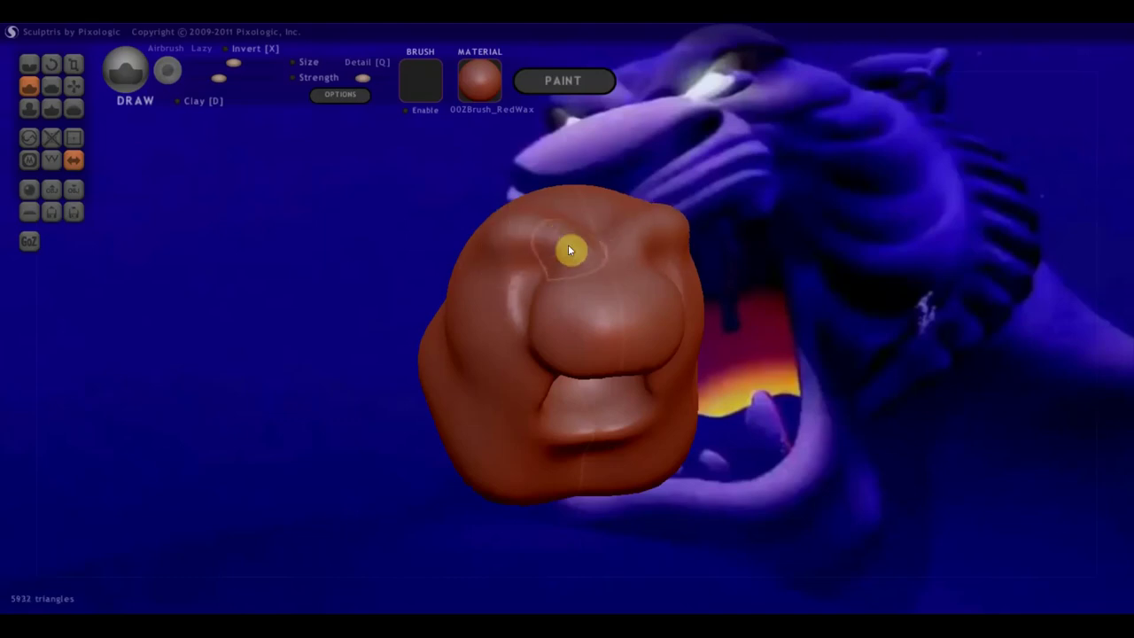
pyautogui.moveTo(567, 225)
pyautogui.mouseDown(button='right')
pyautogui.moveTo(608, 278)
pyautogui.moveTo(600, 322)
pyautogui.mouseUp(button='right')
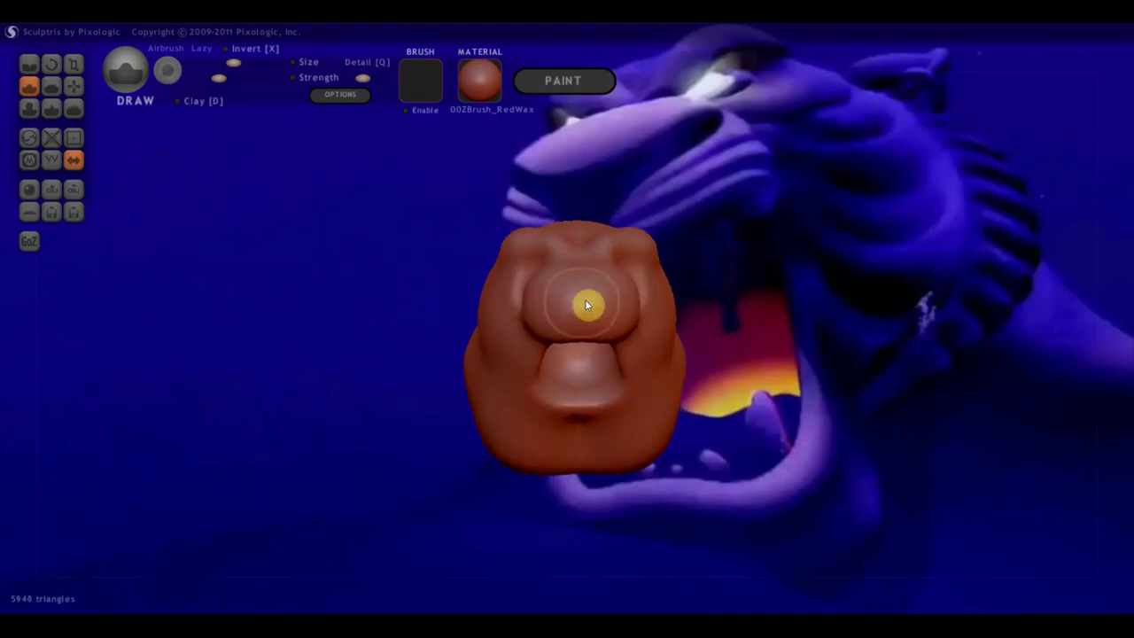
pyautogui.scroll(2, 592, 331)
pyautogui.scroll(2, 592, 330)
pyautogui.scroll(-2, 592, 335)
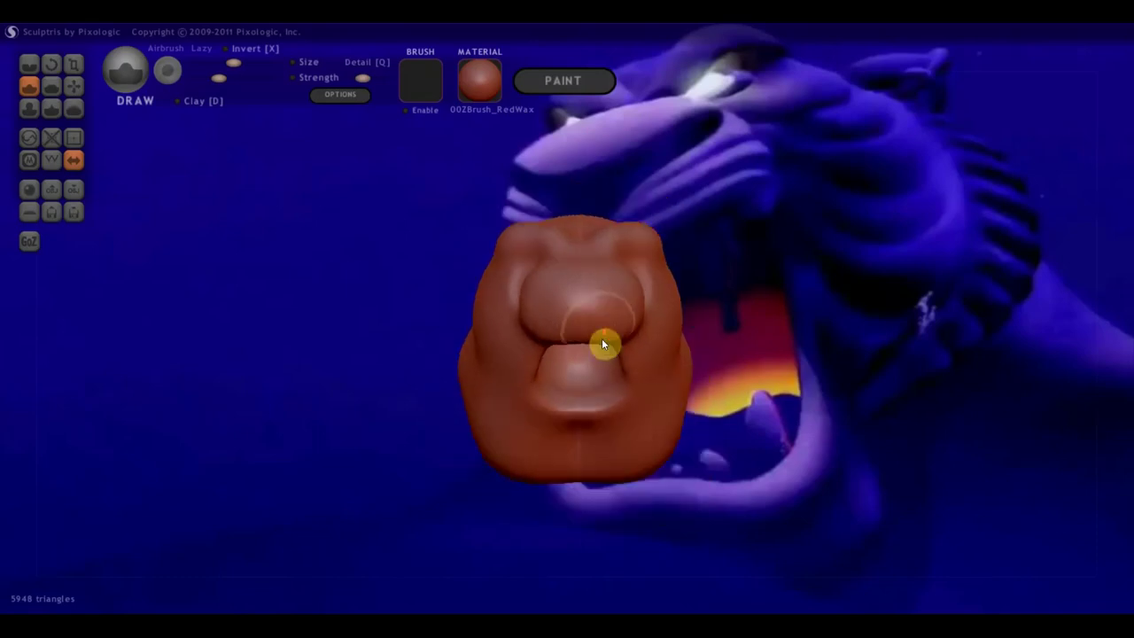
pyautogui.moveTo(582, 354)
pyautogui.mouseDown(button='right')
pyautogui.moveTo(761, 345)
pyautogui.moveTo(642, 328)
pyautogui.moveTo(642, 357)
pyautogui.moveTo(556, 355)
pyautogui.mouseUp(button='right')
pyautogui.scroll(1, 613, 371)
pyautogui.scroll(2, 614, 371)
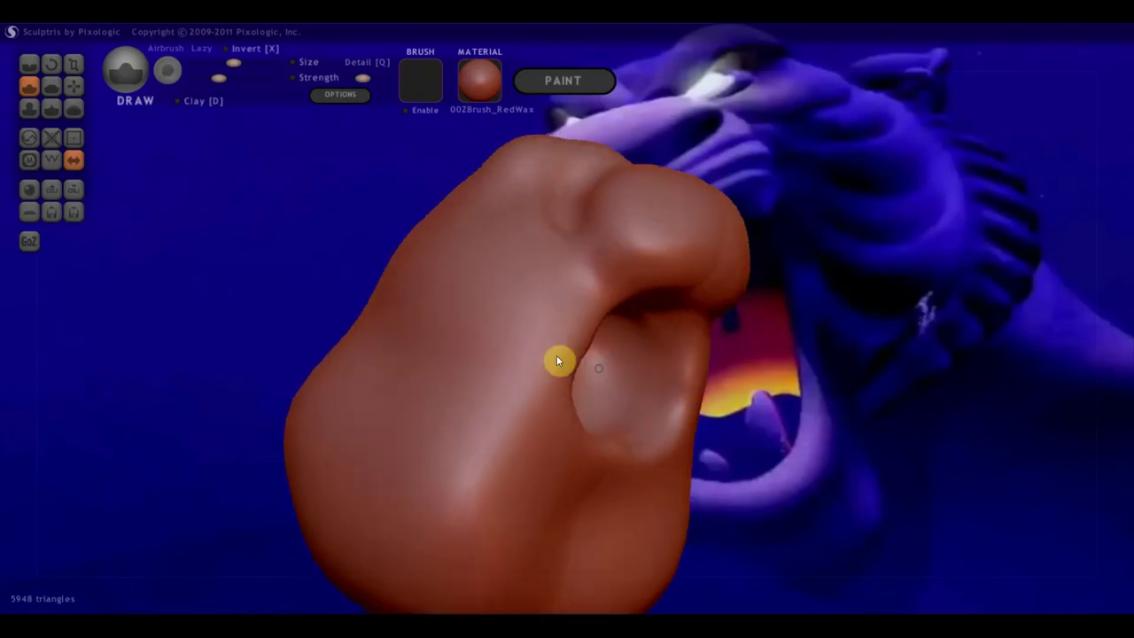
# - Carve a deep nostril hollow and shape the lower face into a bulging jaw
pyautogui.moveTo(591, 316)
pyautogui.mouseDown()
pyautogui.moveTo(565, 422)
pyautogui.moveTo(564, 375)
pyautogui.moveTo(635, 483)
pyautogui.moveTo(627, 473)
pyautogui.mouseUp()
pyautogui.moveTo(627, 473)
pyautogui.mouseDown(button='right')
pyautogui.moveTo(589, 442)
pyautogui.moveTo(586, 453)
pyautogui.moveTo(367, 476)
pyautogui.moveTo(471, 443)
pyautogui.moveTo(452, 459)
pyautogui.moveTo(577, 435)
pyautogui.mouseUp(button='right')
pyautogui.moveTo(620, 385)
pyautogui.mouseDown()
pyautogui.moveTo(534, 418)
pyautogui.moveTo(544, 431)
pyautogui.moveTo(608, 422)
pyautogui.moveTo(575, 437)
pyautogui.moveTo(589, 407)
pyautogui.moveTo(523, 405)
pyautogui.moveTo(562, 448)
pyautogui.moveTo(587, 445)
pyautogui.mouseUp()
pyautogui.moveTo(588, 445)
pyautogui.mouseDown(button='right')
pyautogui.moveTo(431, 470)
pyautogui.moveTo(570, 484)
pyautogui.mouseUp(button='right')
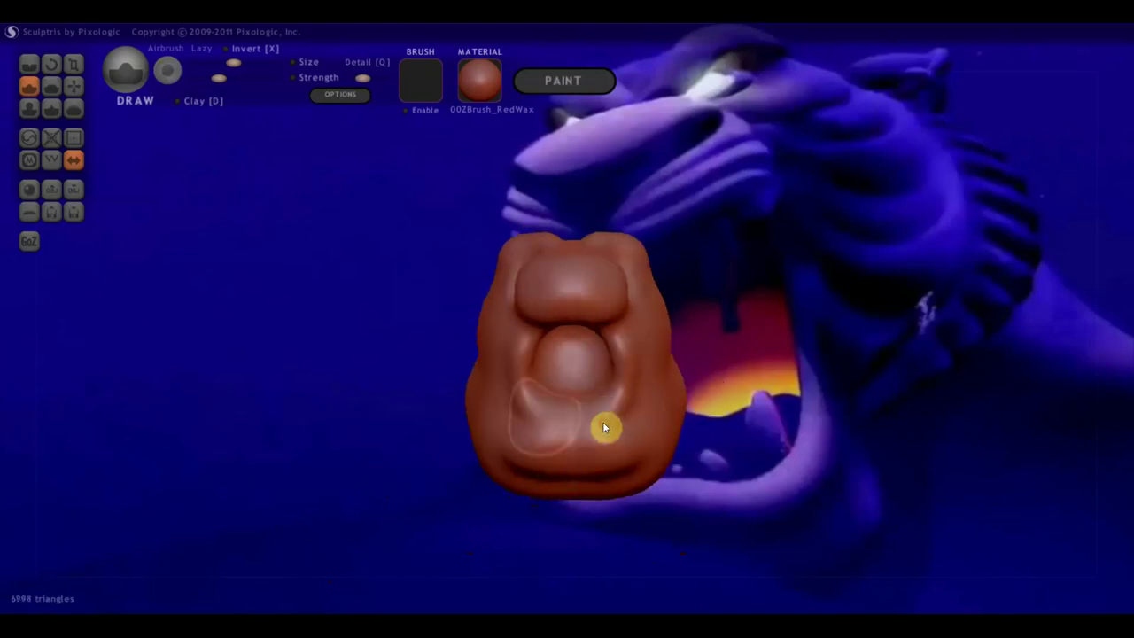
pyautogui.moveTo(523, 430)
pyautogui.mouseDown()
pyautogui.moveTo(537, 469)
pyautogui.moveTo(522, 410)
pyautogui.moveTo(598, 466)
pyautogui.moveTo(546, 474)
pyautogui.mouseUp()
pyautogui.moveTo(547, 474)
pyautogui.mouseDown(button='right')
pyautogui.moveTo(569, 463)
pyautogui.moveTo(420, 461)
pyautogui.moveTo(491, 469)
pyautogui.mouseUp(button='right')
pyautogui.moveTo(491, 469)
pyautogui.mouseDown()
pyautogui.moveTo(574, 418)
pyautogui.moveTo(541, 484)
pyautogui.moveTo(520, 453)
pyautogui.moveTo(488, 441)
pyautogui.moveTo(519, 421)
pyautogui.moveTo(519, 453)
pyautogui.moveTo(502, 476)
pyautogui.mouseUp()
pyautogui.moveTo(502, 476)
pyautogui.mouseDown(button='right')
pyautogui.moveTo(437, 470)
pyautogui.moveTo(448, 474)
pyautogui.mouseUp(button='right')
pyautogui.moveTo(488, 433); pyautogui.dragTo(602, 453, button='right')
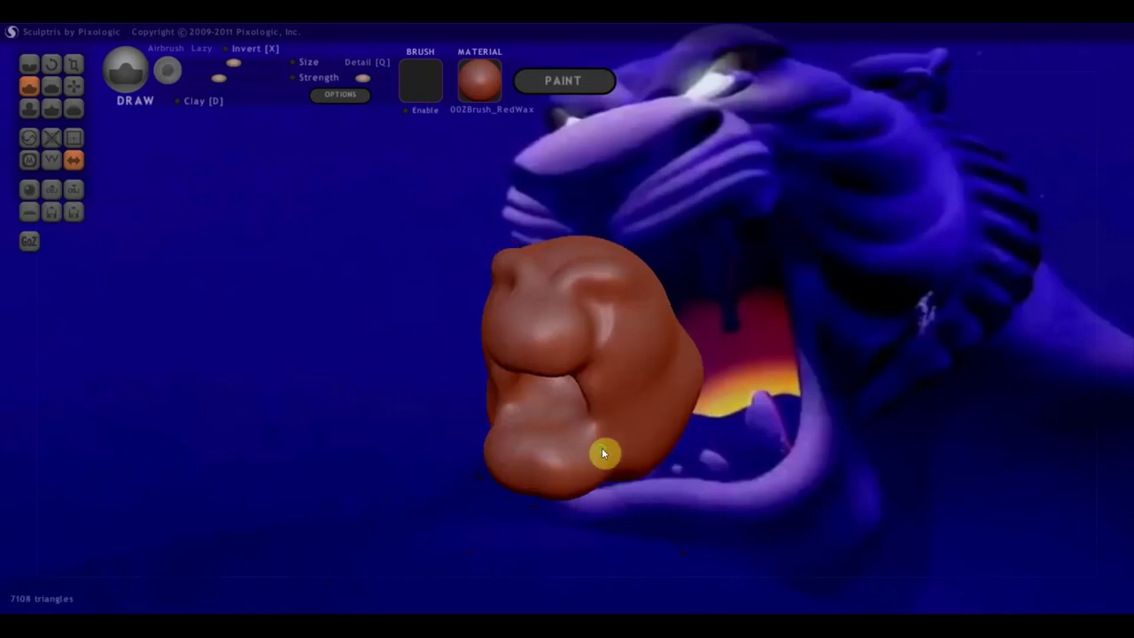
pyautogui.moveTo(526, 382); pyautogui.dragTo(526, 372, button='right')
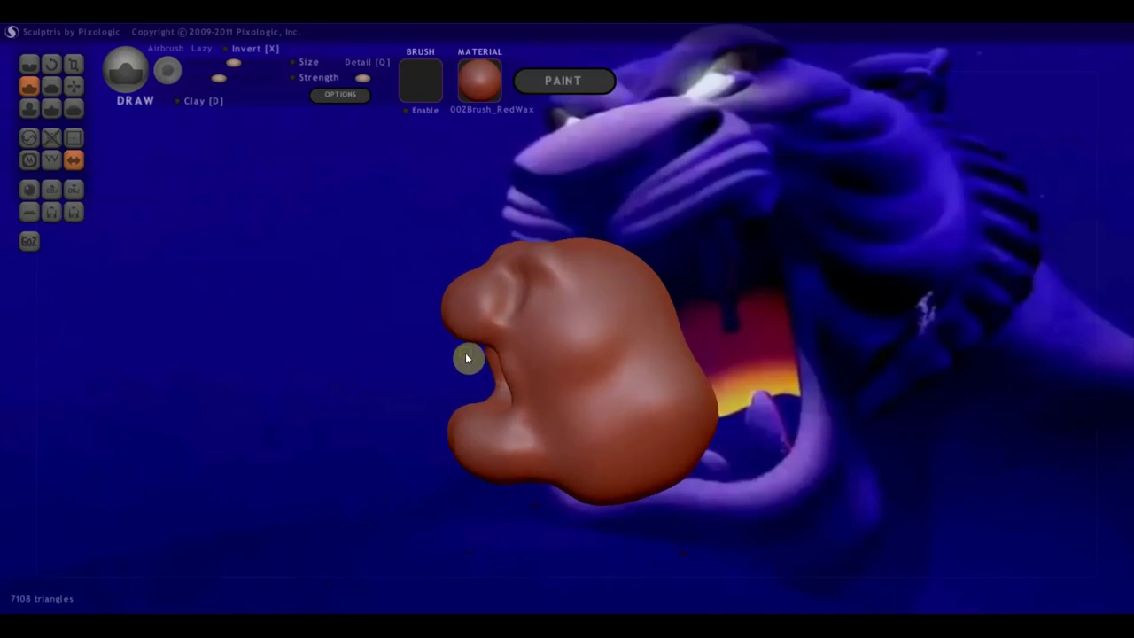
pyautogui.click(52, 86)
pyautogui.moveTo(531, 319)
pyautogui.mouseDown(button='right')
pyautogui.moveTo(552, 331)
pyautogui.moveTo(559, 396)
pyautogui.mouseUp(button='right')
# - Flatten the top of the head with the Flatten brush
pyautogui.scroll(3, 567, 363)
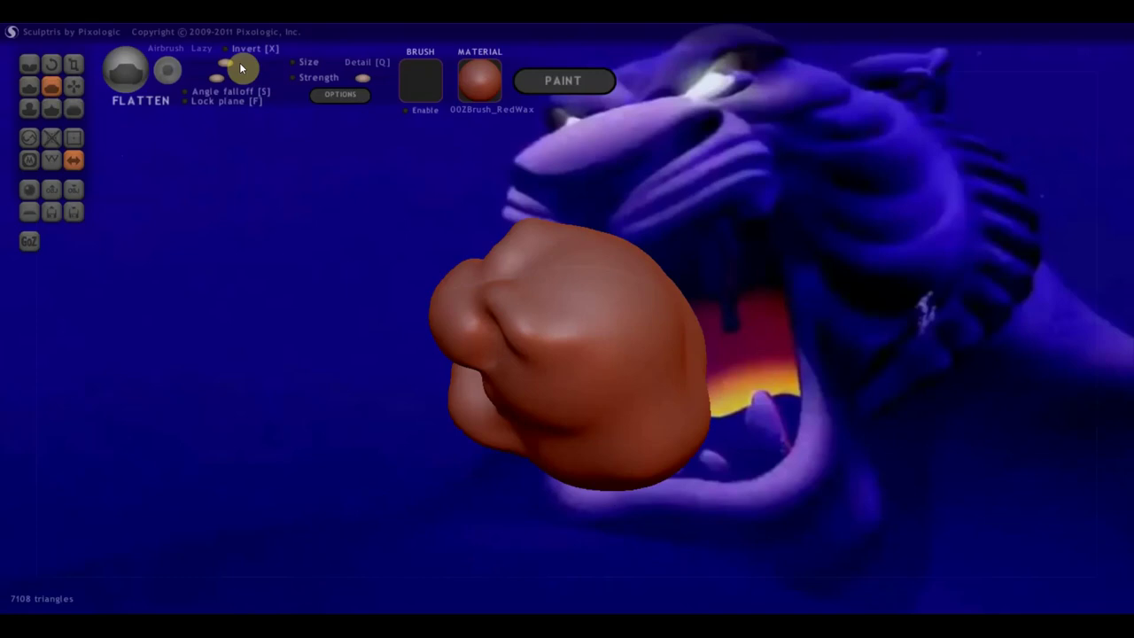
pyautogui.moveTo(552, 273)
pyautogui.mouseDown()
pyautogui.moveTo(626, 289)
pyautogui.moveTo(587, 286)
pyautogui.moveTo(641, 248)
pyautogui.moveTo(619, 310)
pyautogui.moveTo(567, 375)
pyautogui.moveTo(596, 370)
pyautogui.moveTo(521, 360)
pyautogui.moveTo(651, 364)
pyautogui.moveTo(679, 349)
pyautogui.mouseUp()
pyautogui.scroll(2, 618, 309)
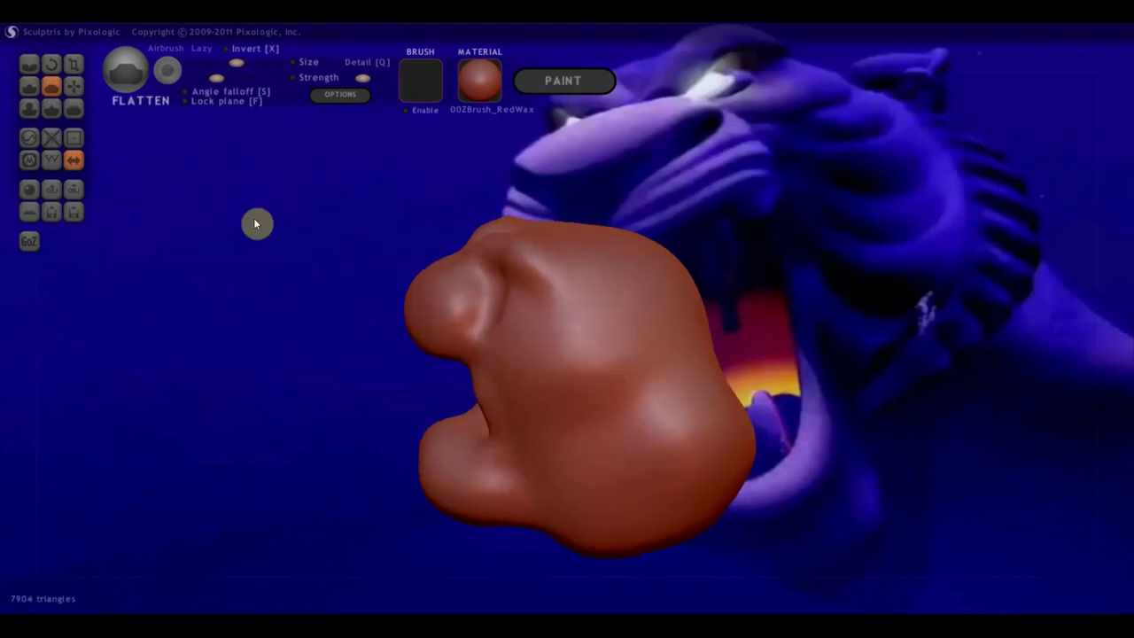
pyautogui.click(30, 93)
pyautogui.scroll(-2, 251, 227)
pyautogui.scroll(-1, 551, 401)
pyautogui.scroll(-1, 548, 367)
pyautogui.scroll(-1, 545, 346)
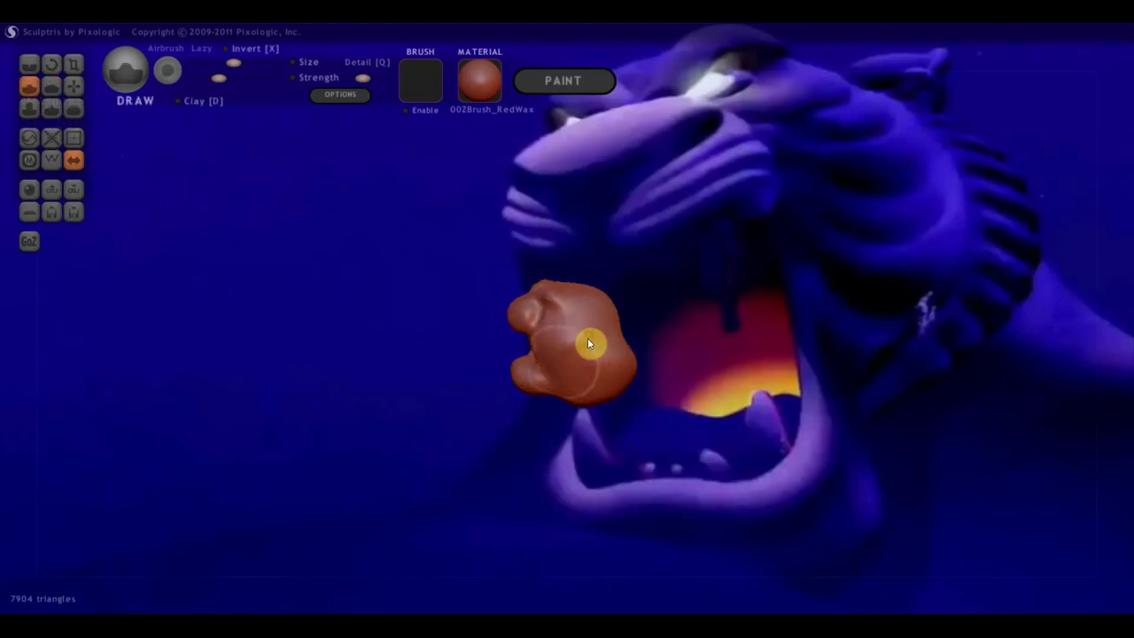
pyautogui.moveTo(643, 354)
pyautogui.mouseDown()
pyautogui.moveTo(769, 354)
pyautogui.moveTo(517, 367)
pyautogui.mouseUp()
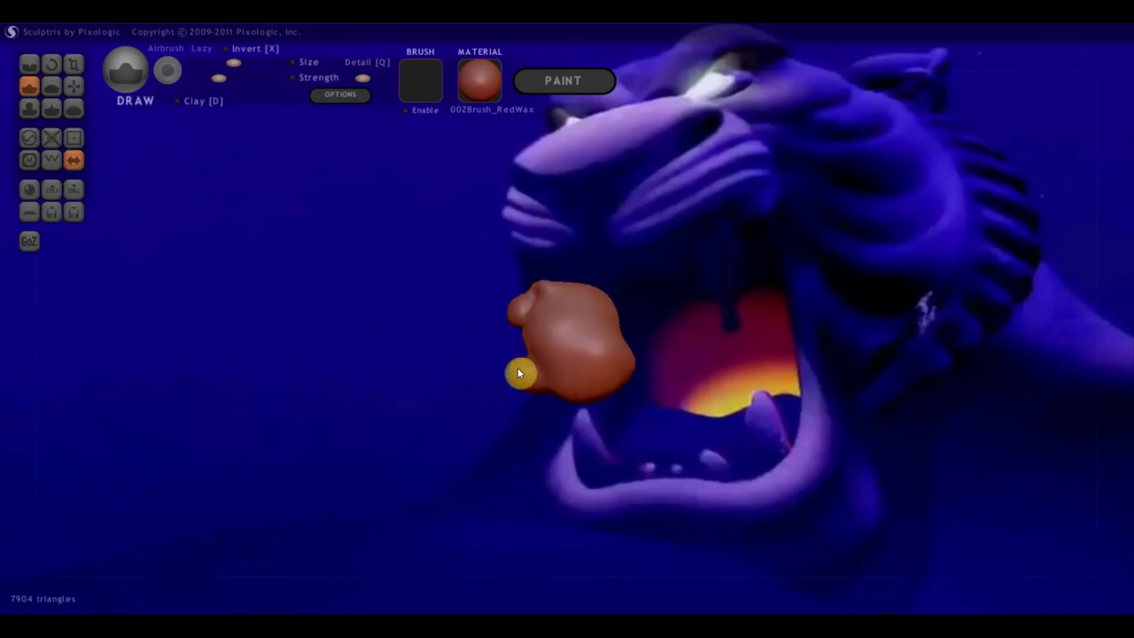
# - Pull the clay blob with the Grab brush into an upright, tapered bulb
pyautogui.click(74, 86)
pyautogui.moveTo(509, 369)
pyautogui.mouseDown()
pyautogui.moveTo(603, 382)
pyautogui.moveTo(532, 410)
pyautogui.mouseUp()
pyautogui.moveTo(593, 372)
pyautogui.mouseDown()
pyautogui.moveTo(648, 407)
pyautogui.moveTo(403, 367)
pyautogui.moveTo(438, 382)
pyautogui.moveTo(504, 379)
pyautogui.moveTo(526, 357)
pyautogui.mouseUp()
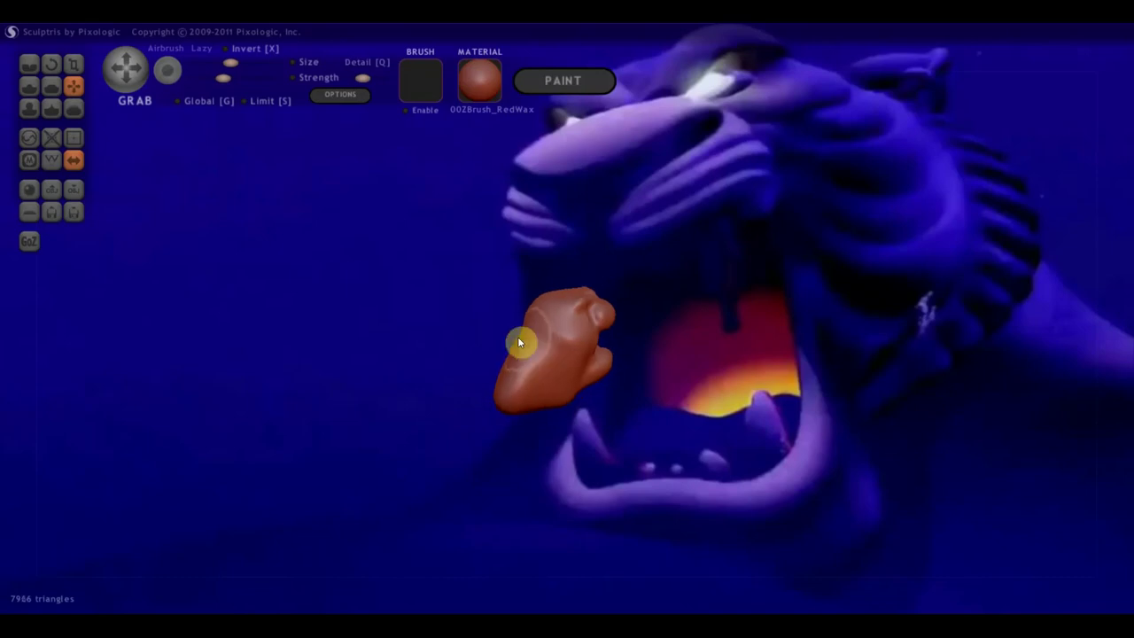
# - Reshape the lower part of the clay head with the Grab brush
pyautogui.moveTo(549, 398)
pyautogui.mouseDown()
pyautogui.moveTo(579, 431)
pyautogui.moveTo(552, 398)
pyautogui.moveTo(575, 418)
pyautogui.moveTo(474, 422)
pyautogui.moveTo(456, 408)
pyautogui.moveTo(530, 391)
pyautogui.mouseUp()
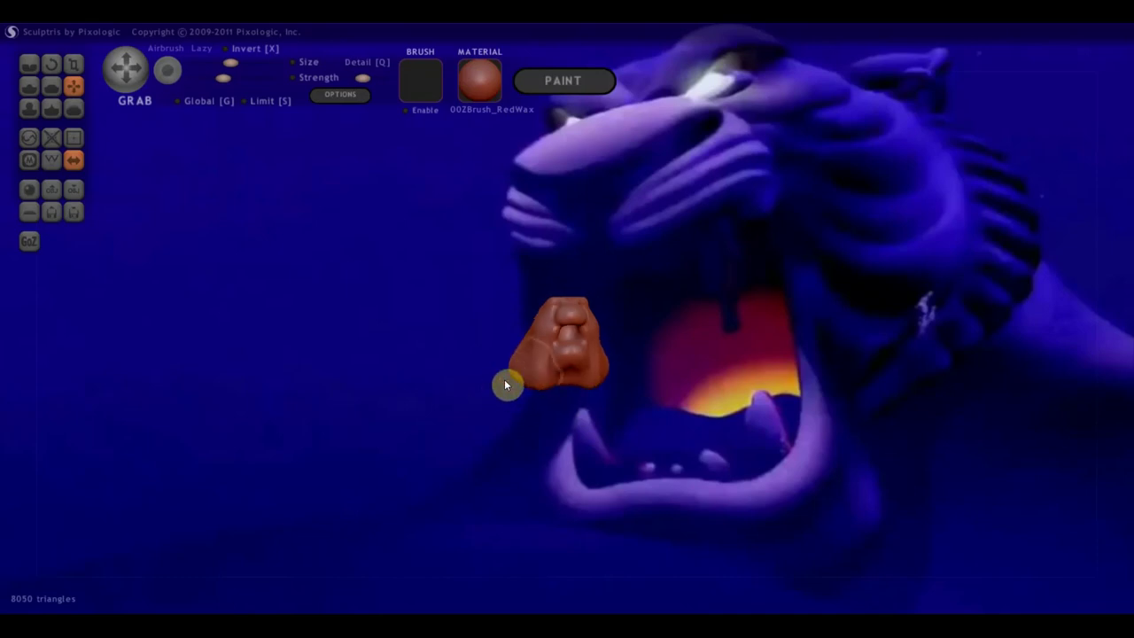
pyautogui.scroll(2, 505, 379)
pyautogui.moveTo(532, 375); pyautogui.dragTo(610, 381, button='right')
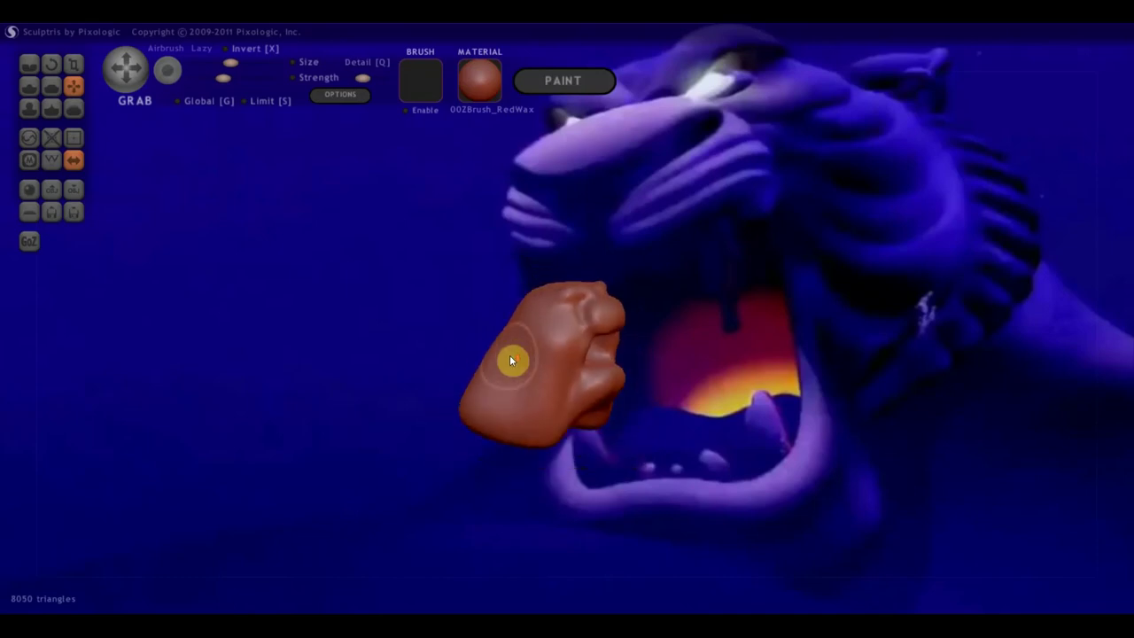
pyautogui.moveTo(510, 349)
pyautogui.mouseDown(button='right')
pyautogui.moveTo(528, 366)
pyautogui.moveTo(651, 375)
pyautogui.mouseUp(button='right')
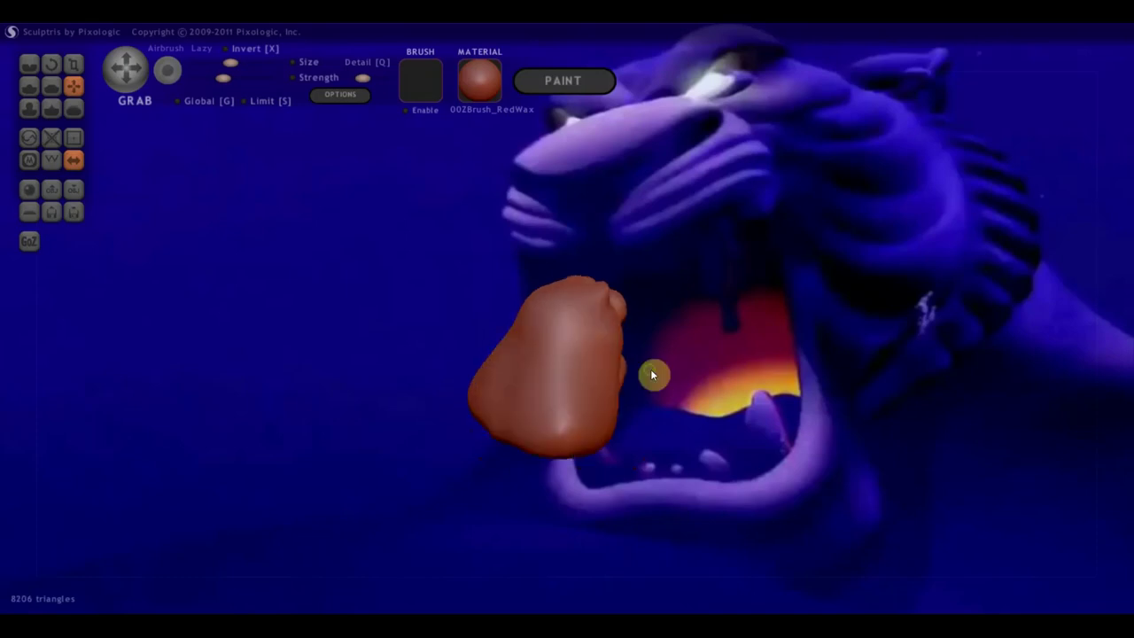
# - Flatten the lower head and smooth away the ring-shaped bump on top
pyautogui.click(52, 86)
pyautogui.moveTo(380, 236); pyautogui.dragTo(553, 338, button='right')
pyautogui.scroll(3, 553, 338)
pyautogui.moveTo(552, 337)
pyautogui.mouseDown()
pyautogui.moveTo(539, 481)
pyautogui.moveTo(560, 482)
pyautogui.moveTo(578, 420)
pyautogui.moveTo(549, 378)
pyautogui.mouseUp()
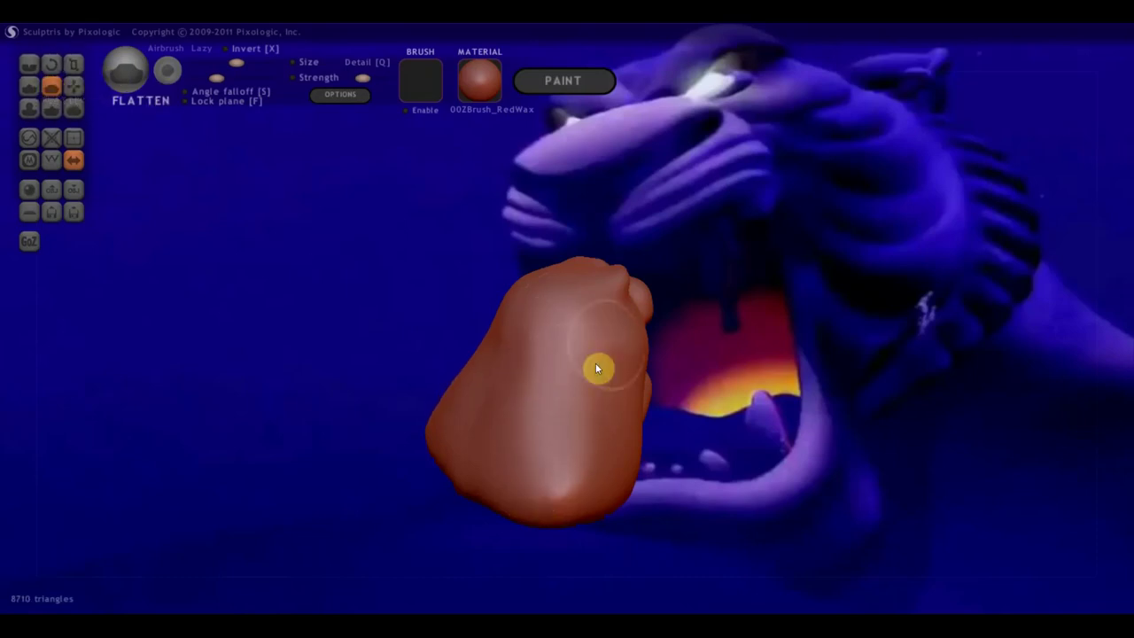
pyautogui.moveTo(612, 351)
pyautogui.mouseDown()
pyautogui.moveTo(594, 439)
pyautogui.moveTo(529, 496)
pyautogui.moveTo(547, 466)
pyautogui.moveTo(539, 487)
pyautogui.moveTo(585, 448)
pyautogui.moveTo(544, 478)
pyautogui.moveTo(520, 472)
pyautogui.mouseUp()
pyautogui.moveTo(520, 473)
pyautogui.mouseDown(button='right')
pyautogui.moveTo(576, 348)
pyautogui.moveTo(561, 259)
pyautogui.mouseUp(button='right')
pyautogui.moveTo(560, 259)
pyautogui.mouseDown()
pyautogui.moveTo(554, 233)
pyautogui.moveTo(594, 213)
pyautogui.mouseUp()
pyautogui.moveTo(537, 336)
pyautogui.mouseDown()
pyautogui.moveTo(590, 263)
pyautogui.moveTo(597, 293)
pyautogui.moveTo(590, 281)
pyautogui.moveTo(573, 306)
pyautogui.mouseUp()
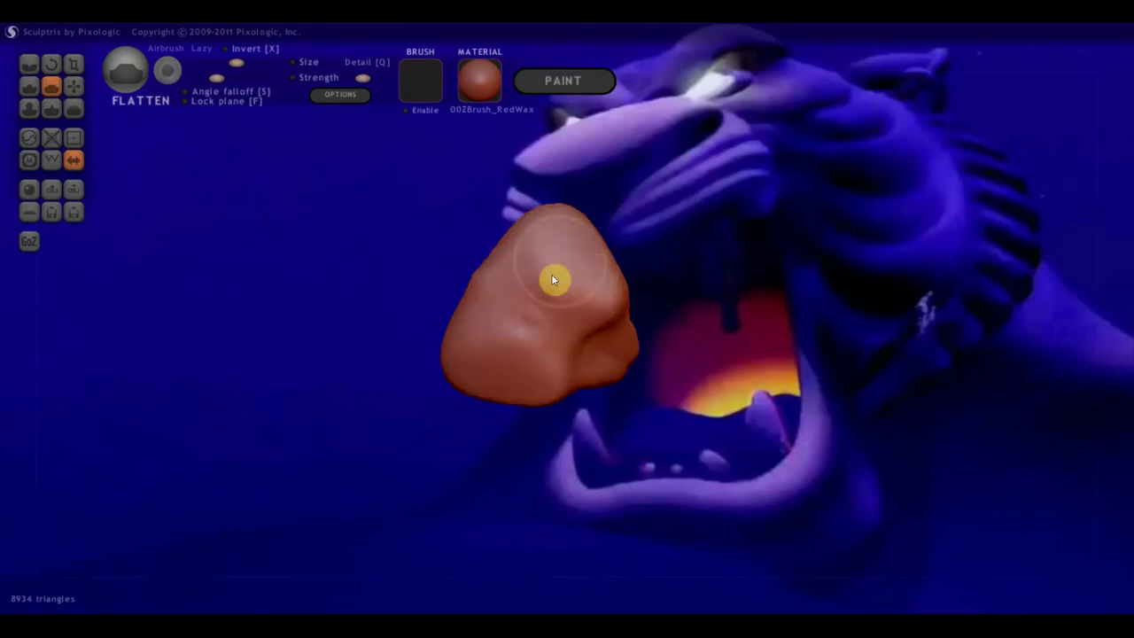
# - Flatten the side patches, the face, and the nose area into clean planes
pyautogui.moveTo(552, 293)
pyautogui.mouseDown(button='right')
pyautogui.moveTo(542, 292)
pyautogui.moveTo(410, 474)
pyautogui.mouseUp(button='right')
pyautogui.scroll(2, 486, 420)
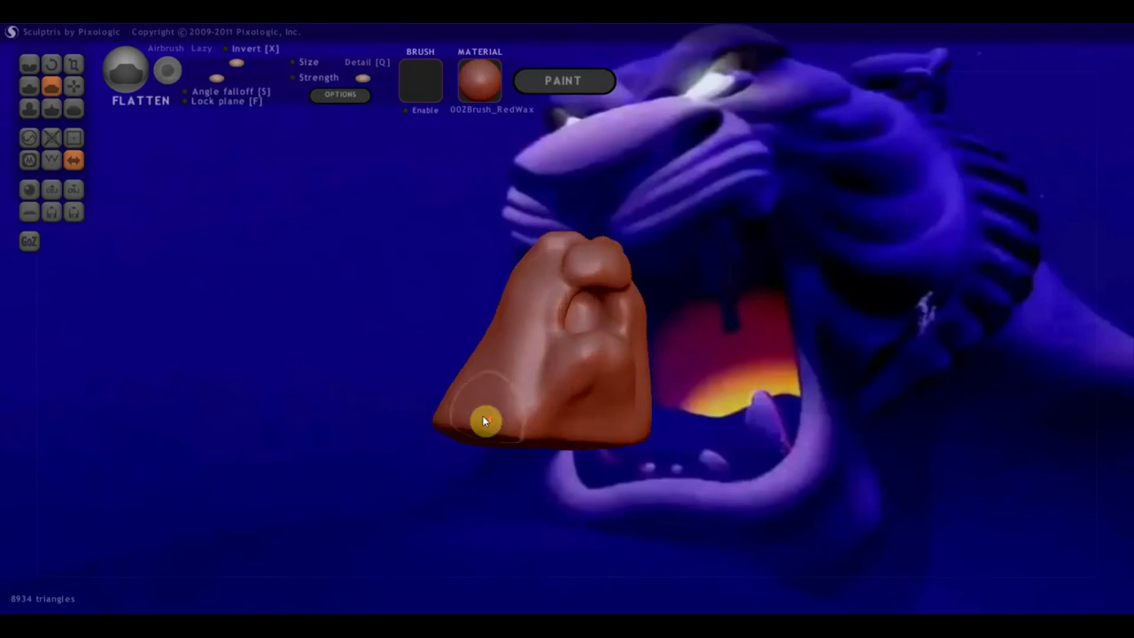
pyautogui.scroll(2, 494, 420)
pyautogui.scroll(2, 505, 408)
pyautogui.moveTo(508, 327); pyautogui.dragTo(509, 293)
pyautogui.moveTo(488, 266)
pyautogui.mouseDown(button='right')
pyautogui.moveTo(532, 309)
pyautogui.moveTo(493, 336)
pyautogui.mouseUp(button='right')
pyautogui.moveTo(516, 393); pyautogui.dragTo(469, 300)
pyautogui.moveTo(470, 300)
pyautogui.mouseDown(button='right')
pyautogui.moveTo(540, 391)
pyautogui.moveTo(454, 322)
pyautogui.mouseUp(button='right')
pyautogui.moveTo(453, 323); pyautogui.dragTo(514, 313)
pyautogui.moveTo(516, 319)
pyautogui.mouseDown(button='right')
pyautogui.moveTo(521, 392)
pyautogui.moveTo(590, 378)
pyautogui.mouseUp(button='right')
pyautogui.moveTo(589, 350)
pyautogui.mouseDown()
pyautogui.moveTo(590, 399)
pyautogui.moveTo(588, 365)
pyautogui.moveTo(537, 380)
pyautogui.moveTo(600, 363)
pyautogui.moveTo(591, 343)
pyautogui.mouseUp()
pyautogui.moveTo(584, 366)
pyautogui.mouseDown(button='right')
pyautogui.moveTo(575, 282)
pyautogui.moveTo(739, 281)
pyautogui.moveTo(683, 269)
pyautogui.mouseUp(button='right')
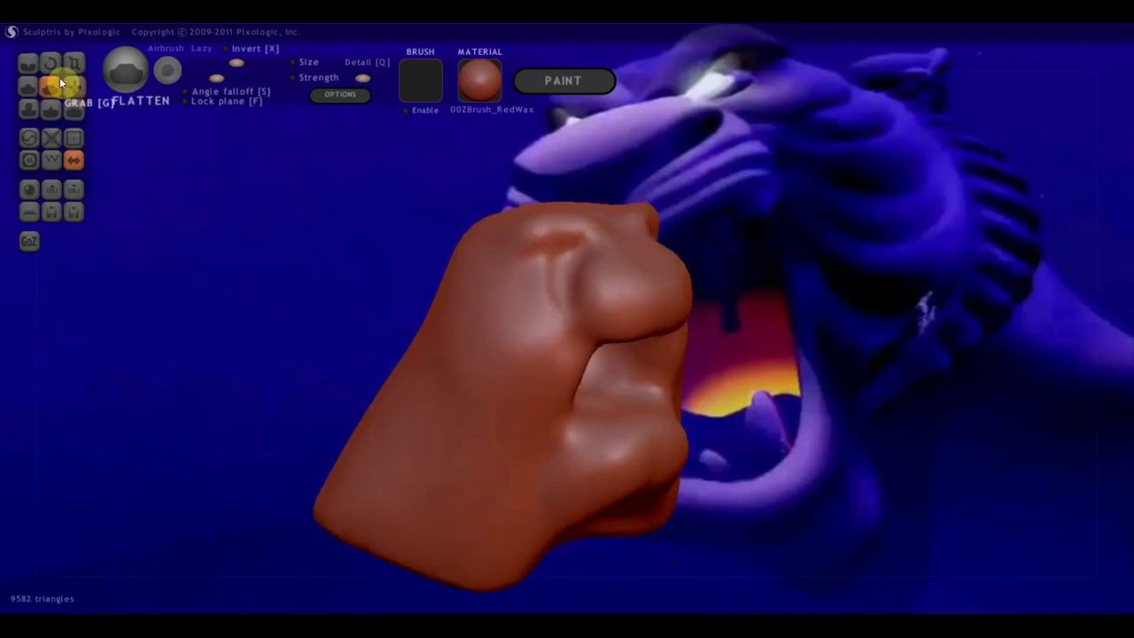
# - Carve a Crease line across the nose tip
pyautogui.click(30, 65)
pyautogui.scroll(3, 539, 324)
pyautogui.moveTo(539, 325); pyautogui.dragTo(608, 337, button='right')
pyautogui.moveTo(609, 338)
pyautogui.mouseDown()
pyautogui.moveTo(546, 296)
pyautogui.moveTo(691, 355)
pyautogui.moveTo(588, 281)
pyautogui.moveTo(678, 337)
pyautogui.mouseUp()
# - Sculpt wrinkle ridges over the nose bulge with the Draw brush, refining along the crease
pyautogui.click(30, 86)
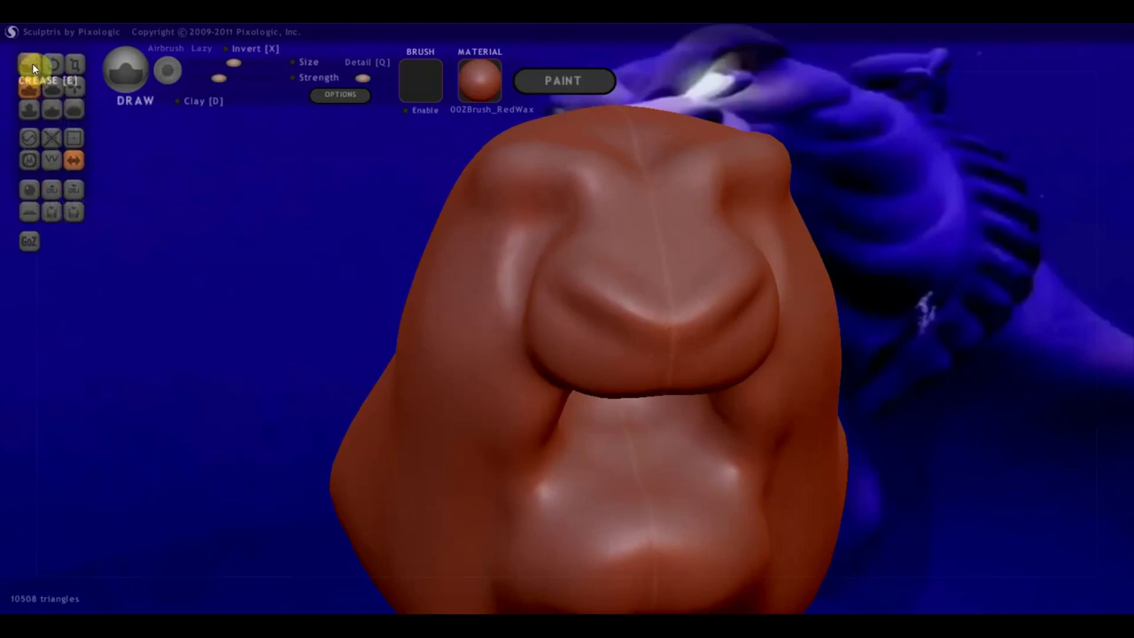
pyautogui.moveTo(521, 331); pyautogui.dragTo(593, 350, button='right')
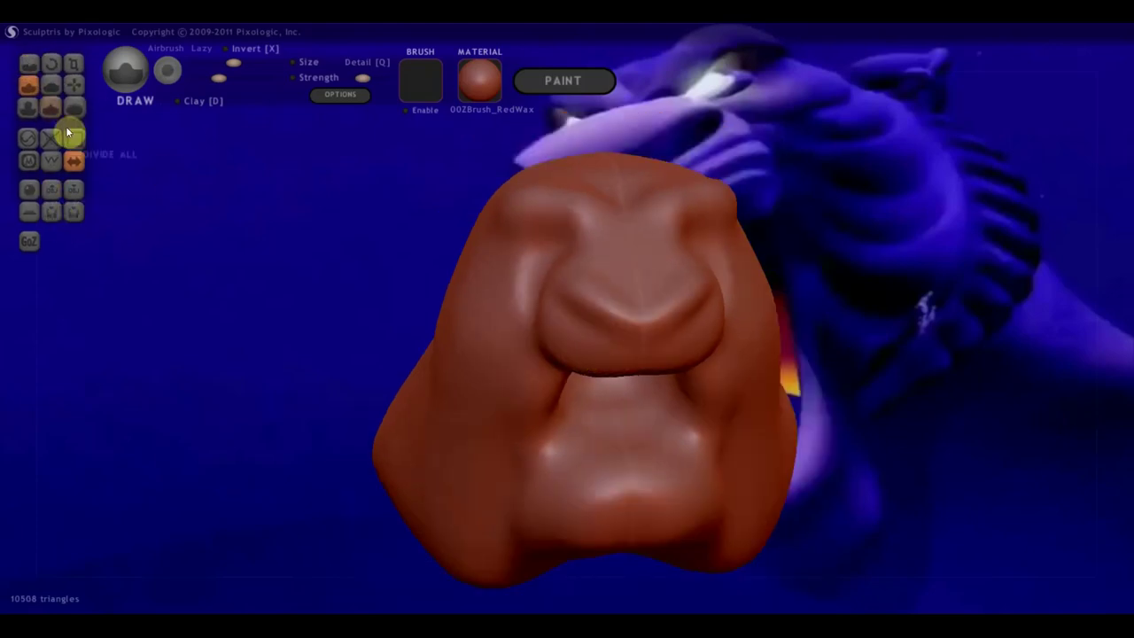
pyautogui.moveTo(574, 311)
pyautogui.mouseDown(button='right')
pyautogui.moveTo(683, 327)
pyautogui.moveTo(662, 313)
pyautogui.mouseUp(button='right')
pyautogui.scroll(-2, 807, 236)
pyautogui.scroll(-3, 744, 276)
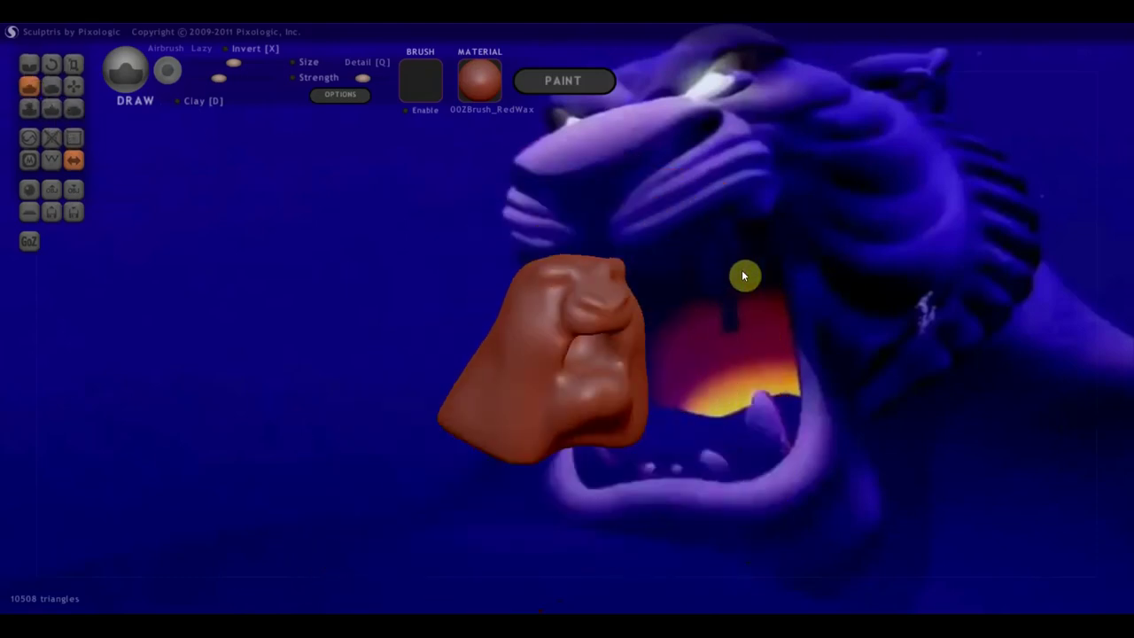
pyautogui.scroll(1, 702, 304)
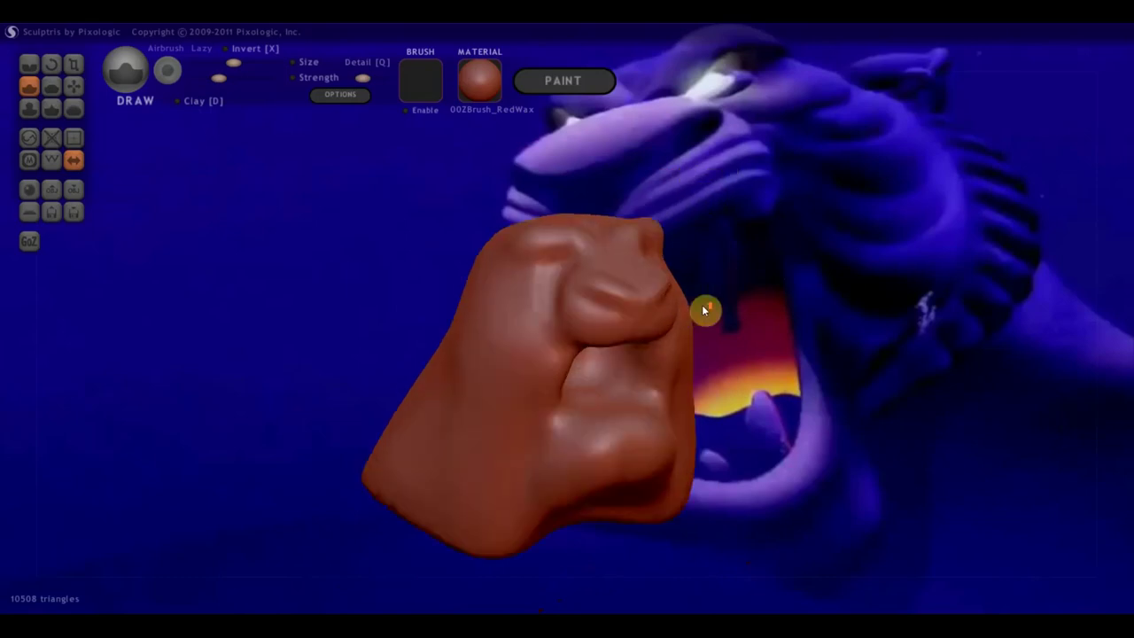
pyautogui.scroll(1, 653, 334)
pyautogui.scroll(2, 594, 321)
pyautogui.moveTo(549, 230)
pyautogui.mouseDown()
pyautogui.moveTo(661, 301)
pyautogui.moveTo(775, 334)
pyautogui.moveTo(622, 291)
pyautogui.moveTo(783, 372)
pyautogui.moveTo(688, 357)
pyautogui.moveTo(560, 313)
pyautogui.moveTo(805, 390)
pyautogui.mouseUp()
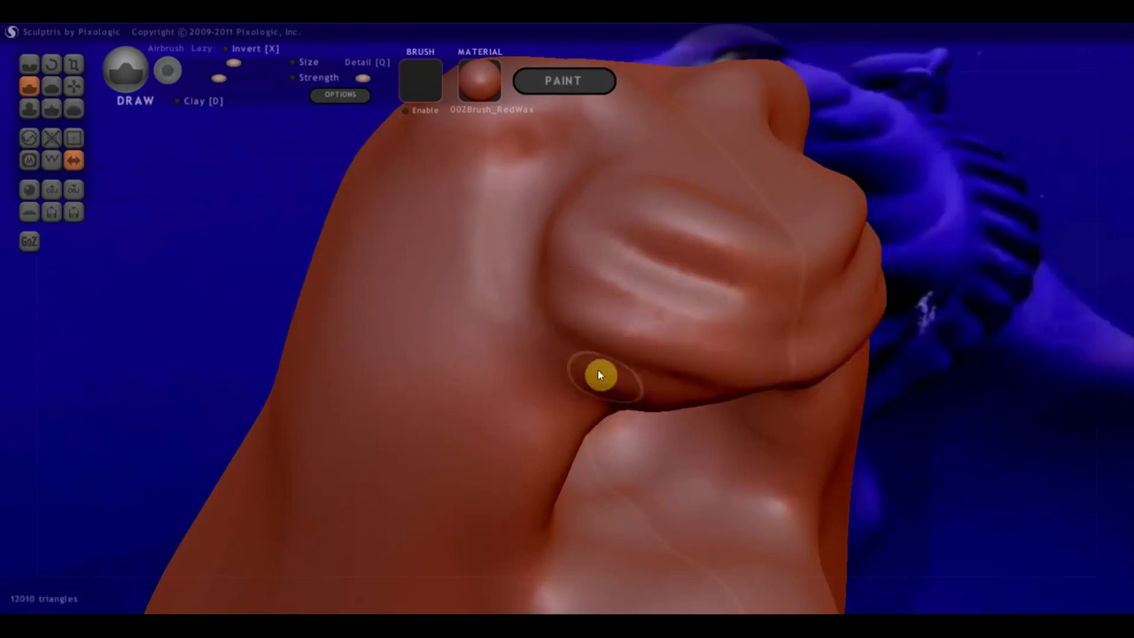
pyautogui.moveTo(600, 373)
pyautogui.mouseDown(button='right')
pyautogui.moveTo(638, 343)
pyautogui.moveTo(612, 347)
pyautogui.mouseUp(button='right')
pyautogui.moveTo(613, 346)
pyautogui.mouseDown()
pyautogui.moveTo(572, 339)
pyautogui.moveTo(647, 362)
pyautogui.moveTo(699, 362)
pyautogui.moveTo(659, 363)
pyautogui.moveTo(577, 319)
pyautogui.mouseUp()
pyautogui.moveTo(577, 319)
pyautogui.mouseDown(button='right')
pyautogui.moveTo(634, 388)
pyautogui.moveTo(608, 387)
pyautogui.mouseUp(button='right')
pyautogui.scroll(-3, 609, 387)
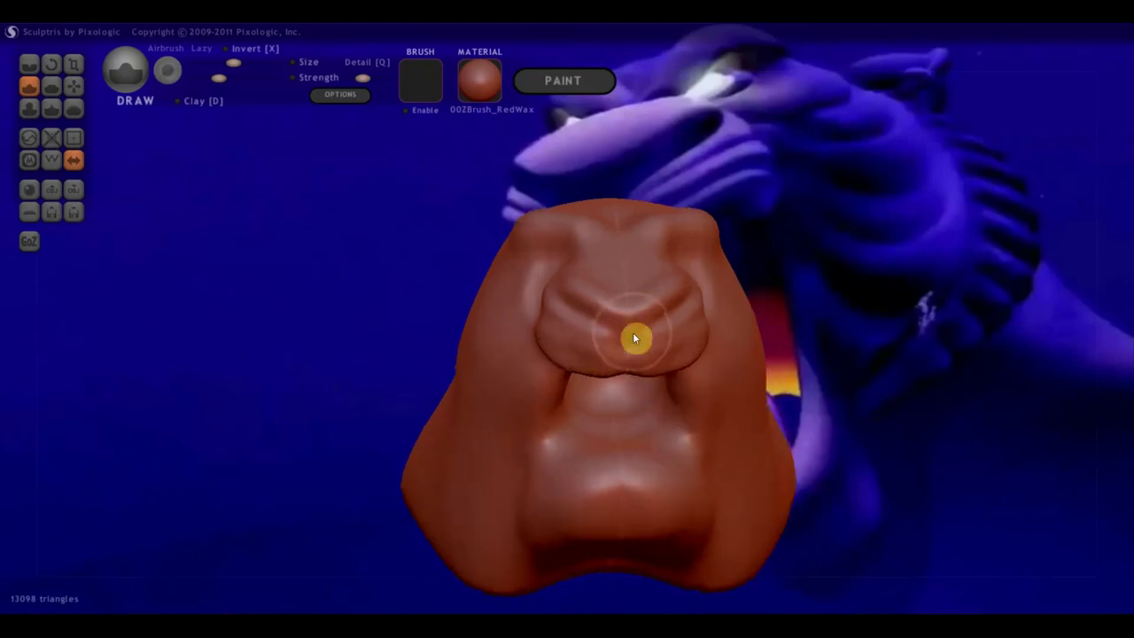
# - From a three-quarter view, carve crease wrinkles into the nose area with the Crease brush
pyautogui.click(76, 85)
pyautogui.scroll(-2, 567, 227)
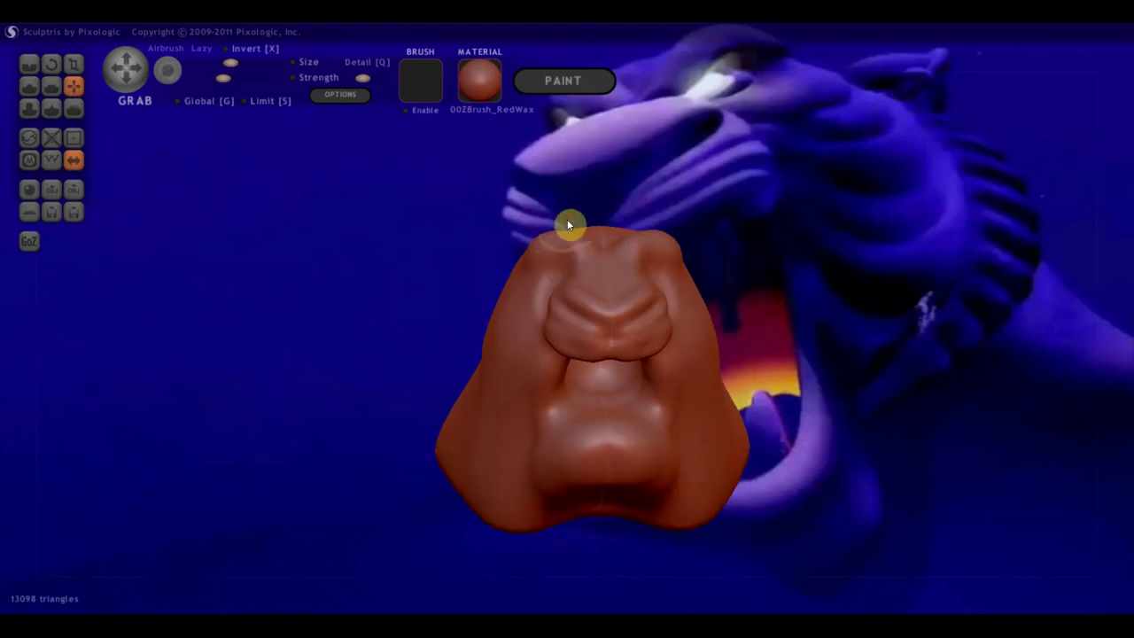
pyautogui.scroll(-1, 545, 283)
pyautogui.moveTo(525, 278); pyautogui.dragTo(656, 323)
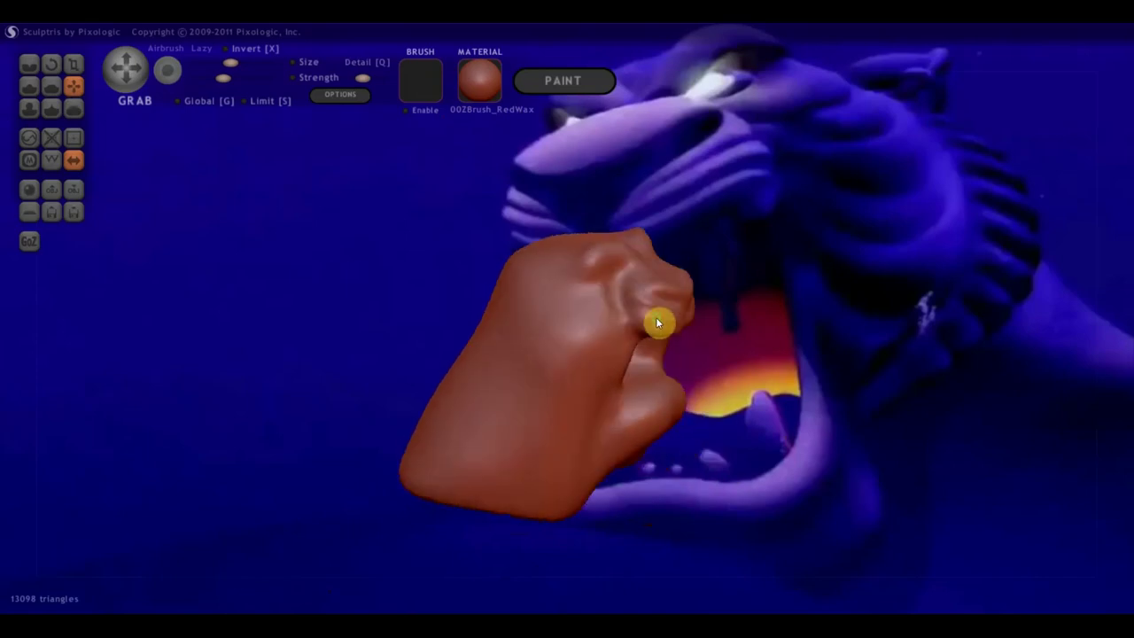
pyautogui.click(29, 63)
pyautogui.moveTo(429, 366)
pyautogui.mouseDown()
pyautogui.moveTo(553, 373)
pyautogui.moveTo(661, 340)
pyautogui.mouseUp()
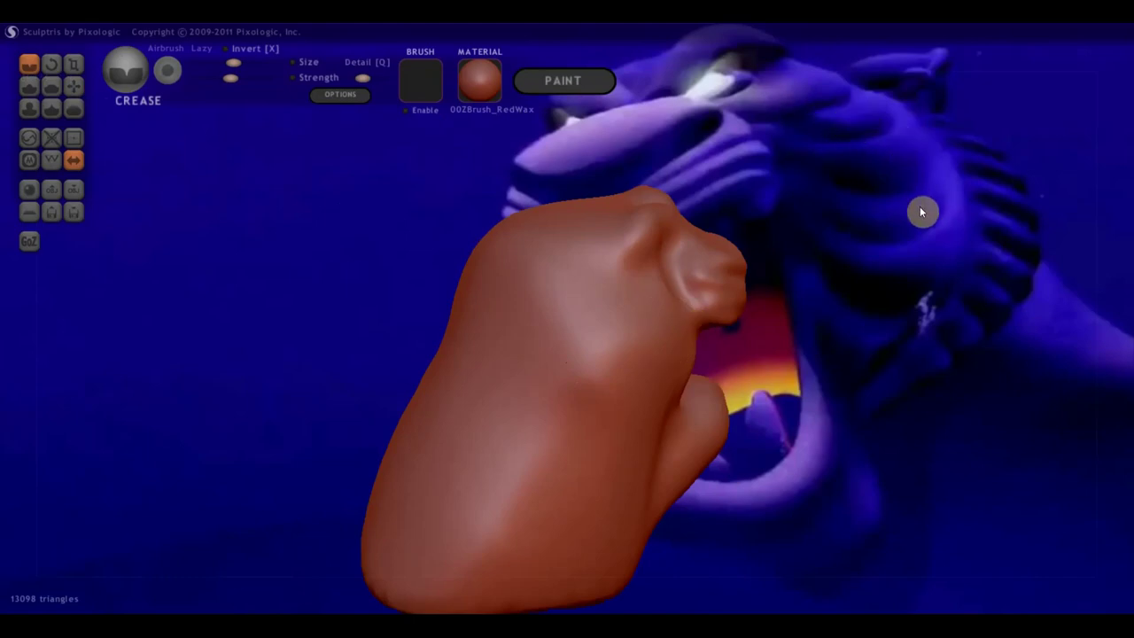
pyautogui.moveTo(750, 301)
pyautogui.mouseDown()
pyautogui.moveTo(621, 317)
pyautogui.moveTo(654, 258)
pyautogui.mouseUp()
pyautogui.scroll(3, 620, 317)
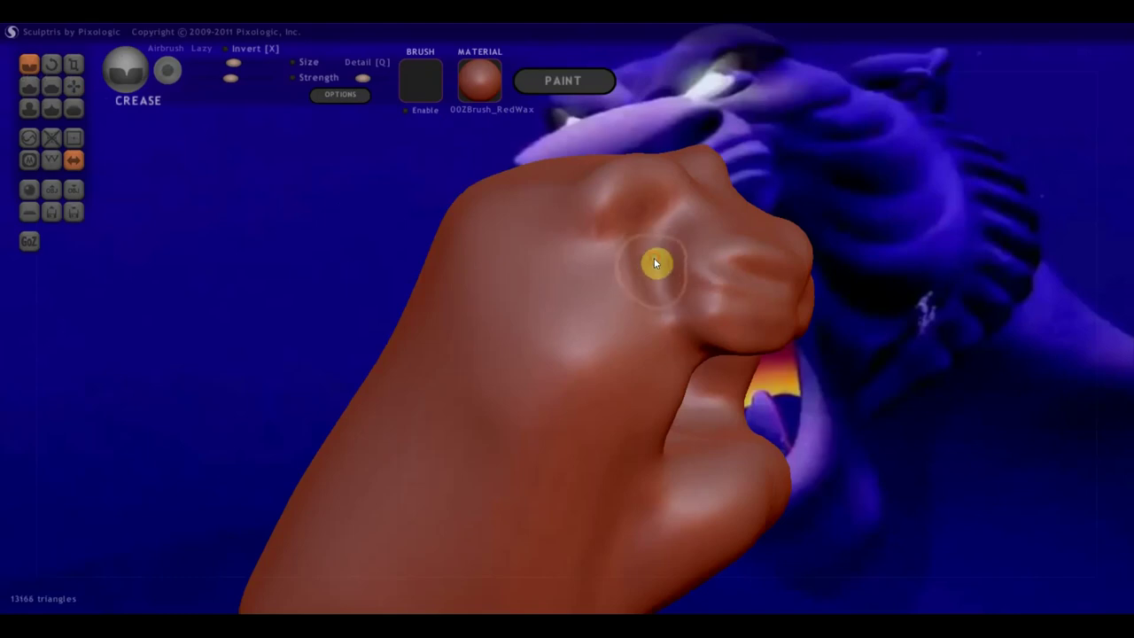
pyautogui.moveTo(583, 287); pyautogui.dragTo(544, 257)
pyautogui.moveTo(620, 293)
pyautogui.mouseDown()
pyautogui.moveTo(638, 301)
pyautogui.moveTo(656, 281)
pyautogui.mouseUp()
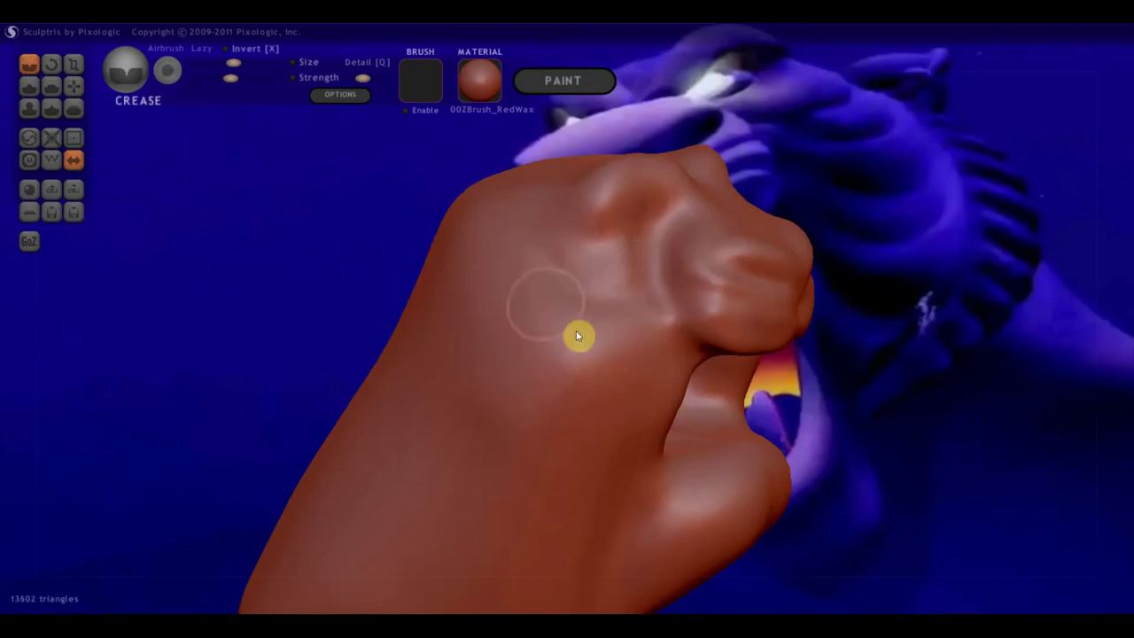
# - Carve several crease wrinkles across the cheek and lower cheek below the nose
pyautogui.moveTo(550, 342)
pyautogui.mouseDown()
pyautogui.moveTo(673, 332)
pyautogui.moveTo(603, 361)
pyautogui.mouseUp()
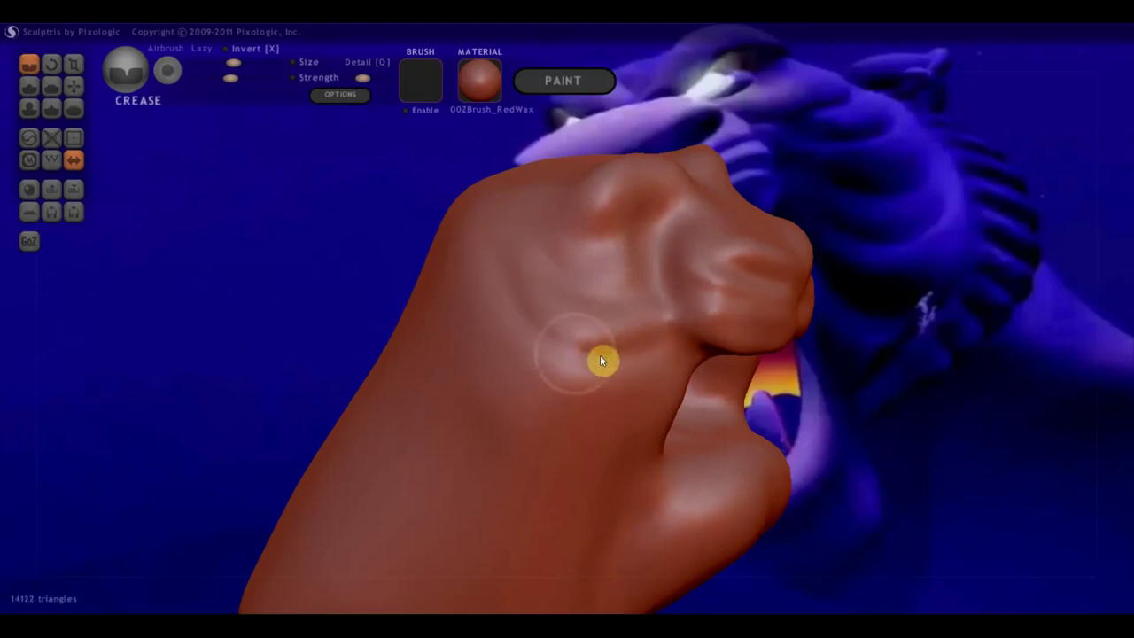
pyautogui.moveTo(501, 342)
pyautogui.mouseDown(button='right')
pyautogui.moveTo(526, 375)
pyautogui.moveTo(552, 364)
pyautogui.mouseUp(button='right')
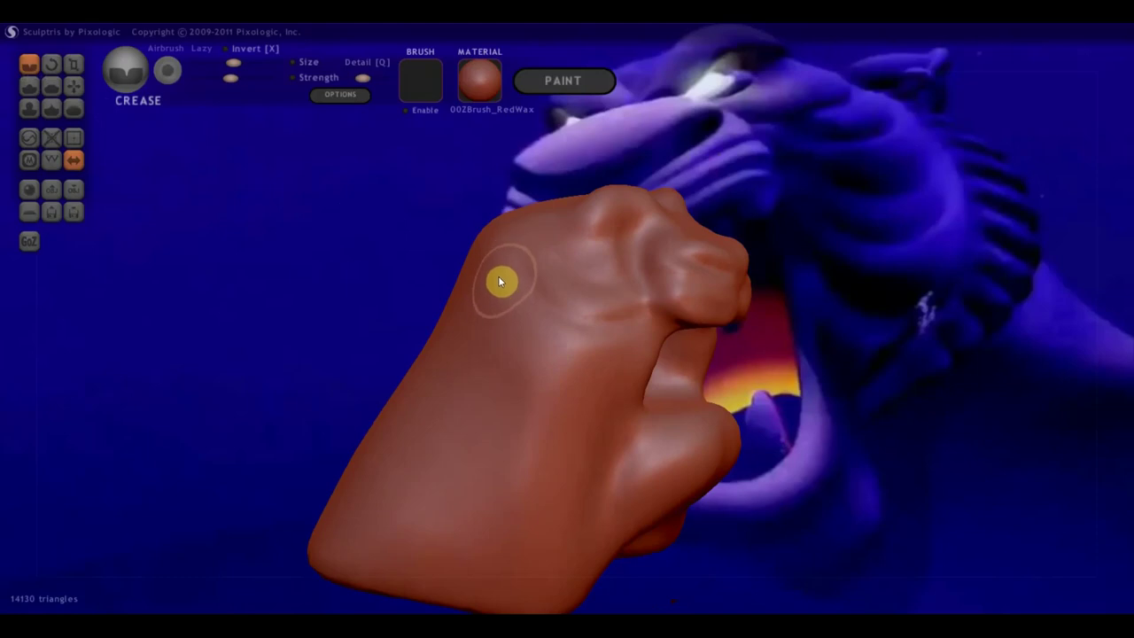
pyautogui.moveTo(504, 271)
pyautogui.mouseDown()
pyautogui.moveTo(522, 322)
pyautogui.moveTo(600, 363)
pyautogui.mouseUp()
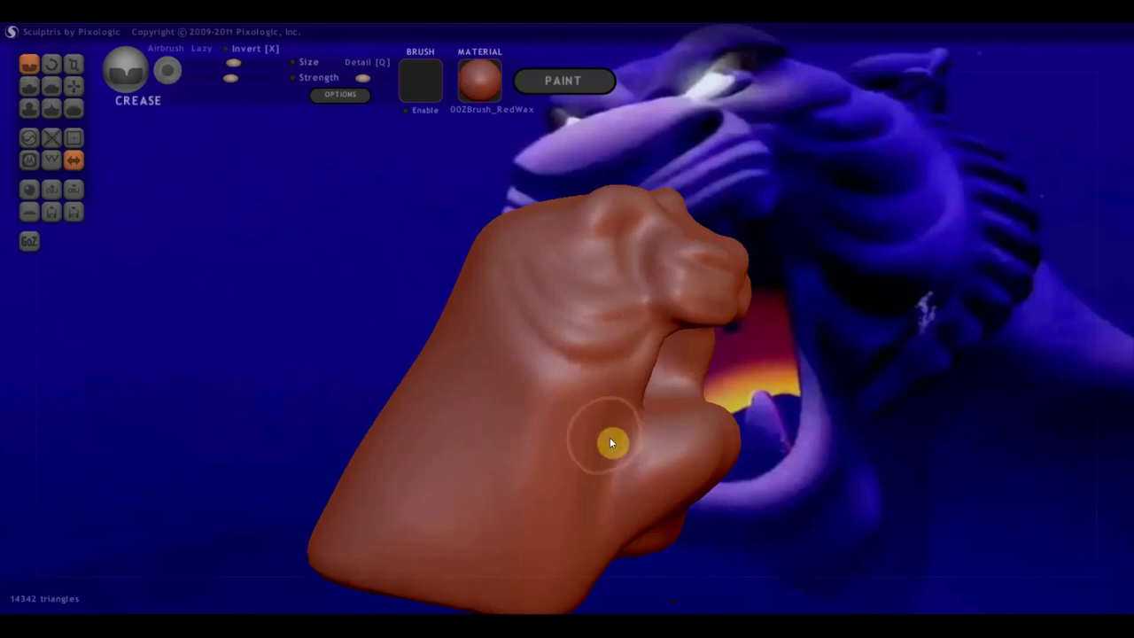
pyautogui.moveTo(522, 398)
pyautogui.mouseDown()
pyautogui.moveTo(597, 420)
pyautogui.moveTo(523, 423)
pyautogui.mouseUp()
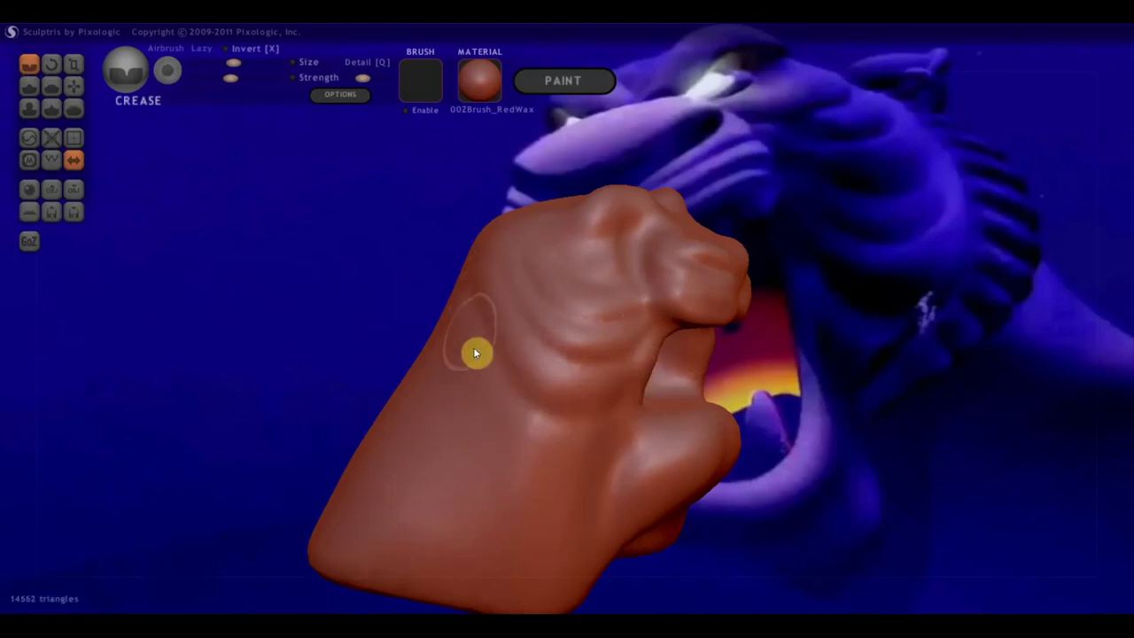
pyautogui.moveTo(466, 339)
pyautogui.mouseDown()
pyautogui.moveTo(511, 440)
pyautogui.moveTo(611, 467)
pyautogui.mouseUp()
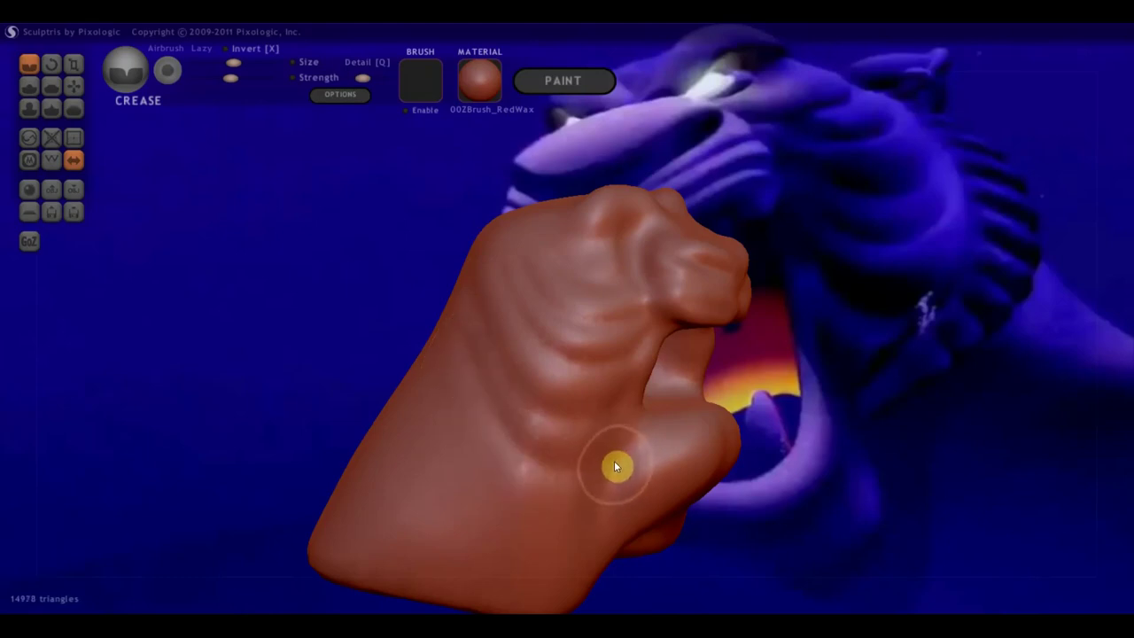
pyautogui.click(624, 446)
pyautogui.moveTo(625, 473)
pyautogui.mouseDown(button='right')
pyautogui.moveTo(517, 464)
pyautogui.moveTo(483, 354)
pyautogui.mouseUp(button='right')
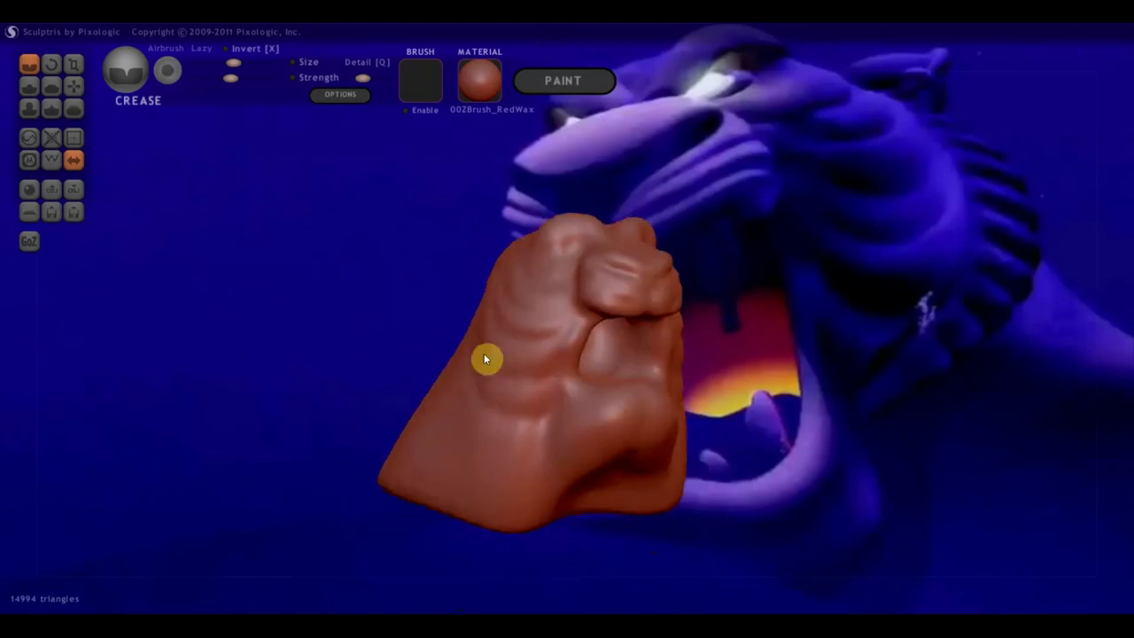
# - Use the Grab brush to pull the muzzle and lower lip area into shape
pyautogui.click(80, 99)
pyautogui.click(74, 86)
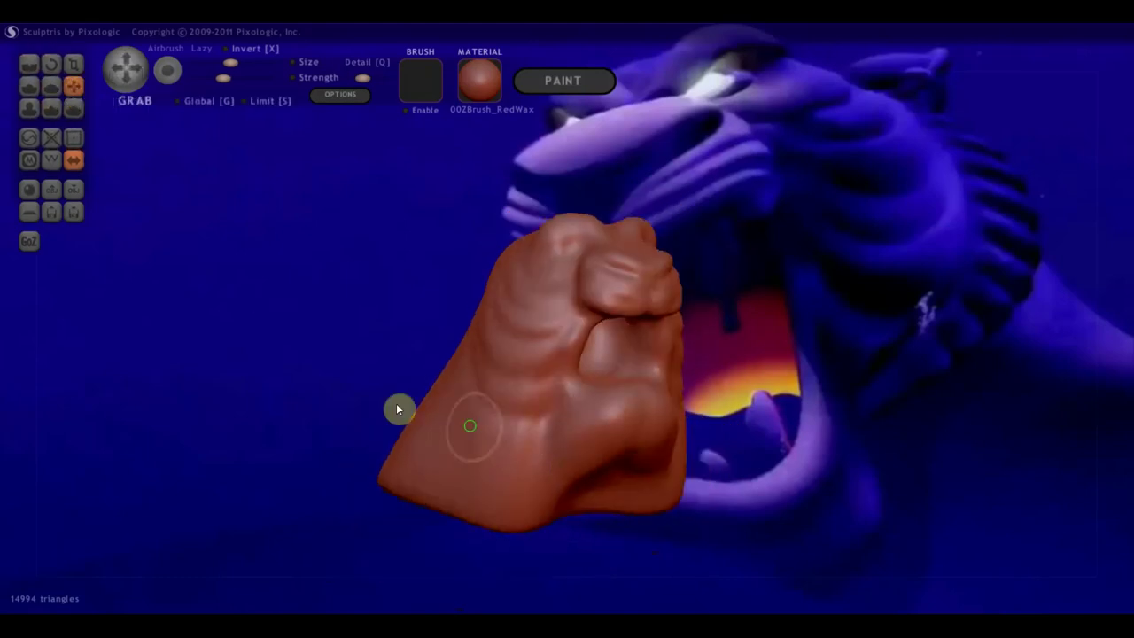
pyautogui.moveTo(399, 407); pyautogui.dragTo(554, 430)
pyautogui.moveTo(675, 458)
pyautogui.mouseDown()
pyautogui.moveTo(671, 446)
pyautogui.moveTo(679, 468)
pyautogui.moveTo(671, 438)
pyautogui.moveTo(603, 463)
pyautogui.moveTo(611, 458)
pyautogui.moveTo(567, 445)
pyautogui.mouseUp()
pyautogui.moveTo(568, 444)
pyautogui.mouseDown(button='right')
pyautogui.moveTo(519, 470)
pyautogui.moveTo(565, 465)
pyautogui.moveTo(528, 383)
pyautogui.mouseUp(button='right')
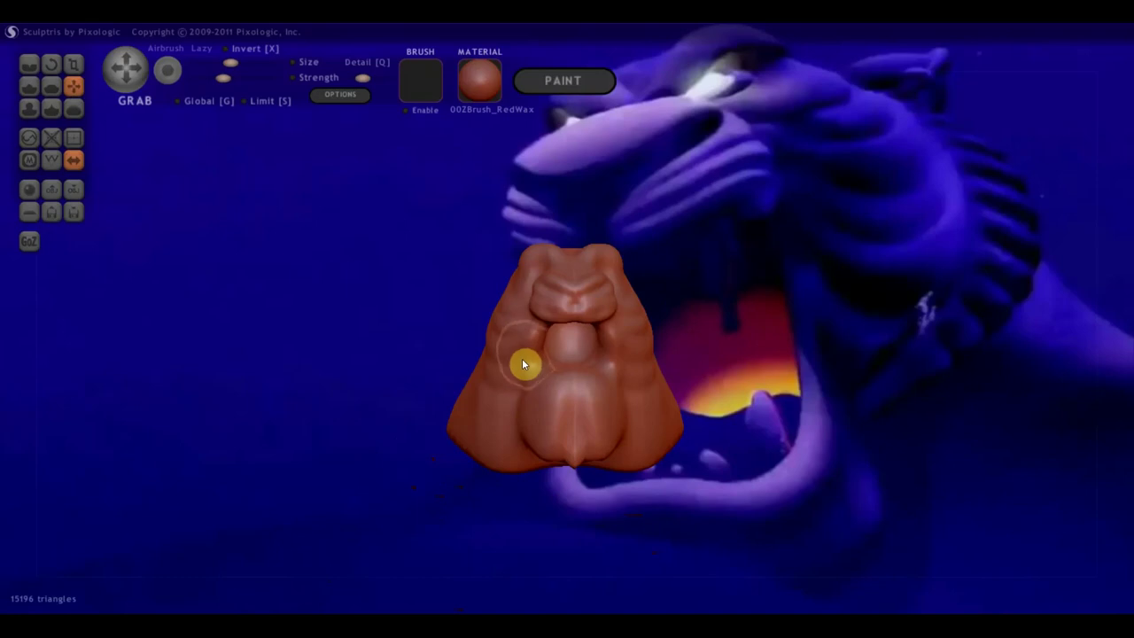
pyautogui.moveTo(538, 355)
pyautogui.mouseDown(button='right')
pyautogui.moveTo(533, 343)
pyautogui.moveTo(551, 351)
pyautogui.moveTo(529, 297)
pyautogui.mouseUp(button='right')
pyautogui.scroll(2, 544, 339)
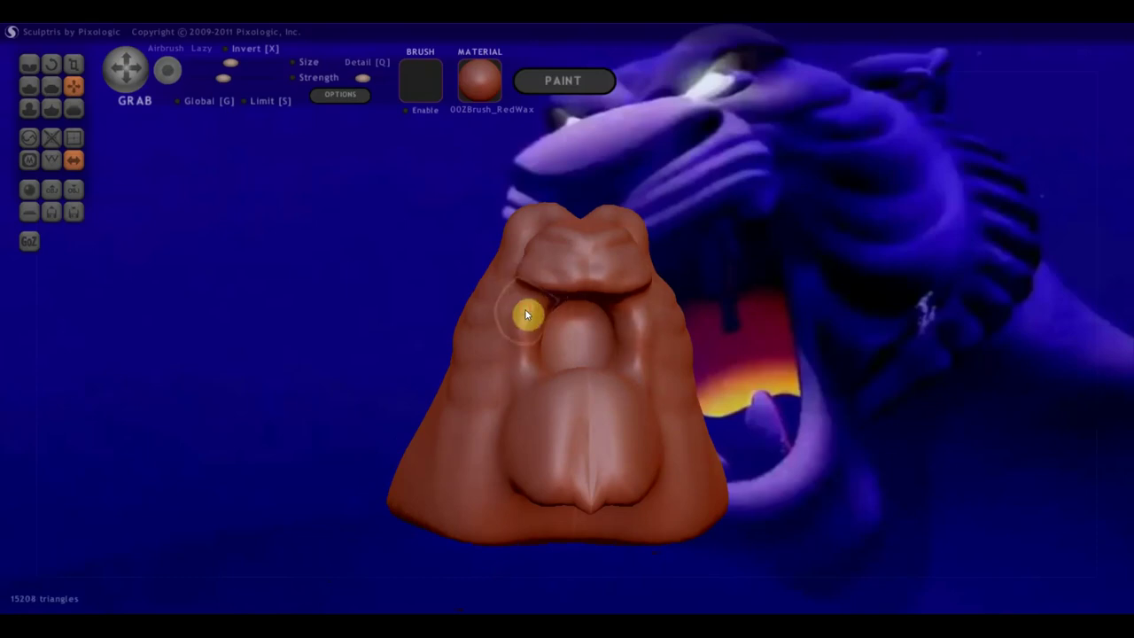
# - Carve new crease lines across the cheek, then switch to the Draw brush and zoom out
pyautogui.click(29, 64)
pyautogui.moveTo(347, 292); pyautogui.dragTo(455, 331, button='right')
pyautogui.moveTo(455, 331)
pyautogui.mouseDown()
pyautogui.moveTo(588, 314)
pyautogui.moveTo(567, 387)
pyautogui.moveTo(608, 413)
pyautogui.moveTo(663, 410)
pyautogui.mouseUp()
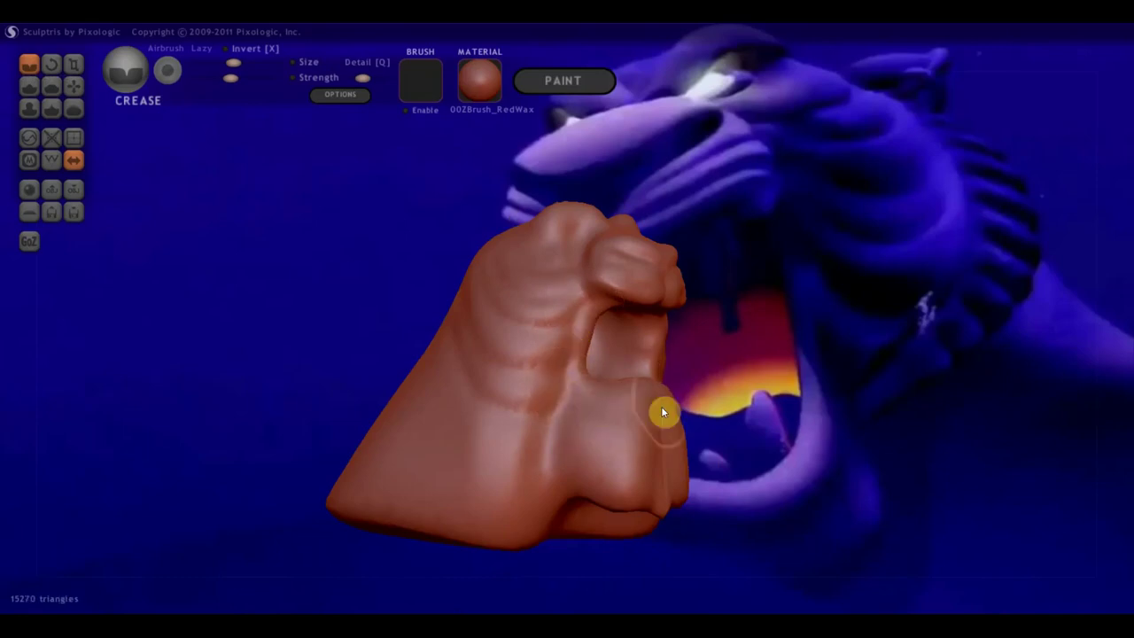
pyautogui.moveTo(666, 440)
pyautogui.mouseDown(button='right')
pyautogui.moveTo(623, 470)
pyautogui.moveTo(613, 517)
pyautogui.moveTo(590, 458)
pyautogui.moveTo(586, 369)
pyautogui.mouseUp(button='right')
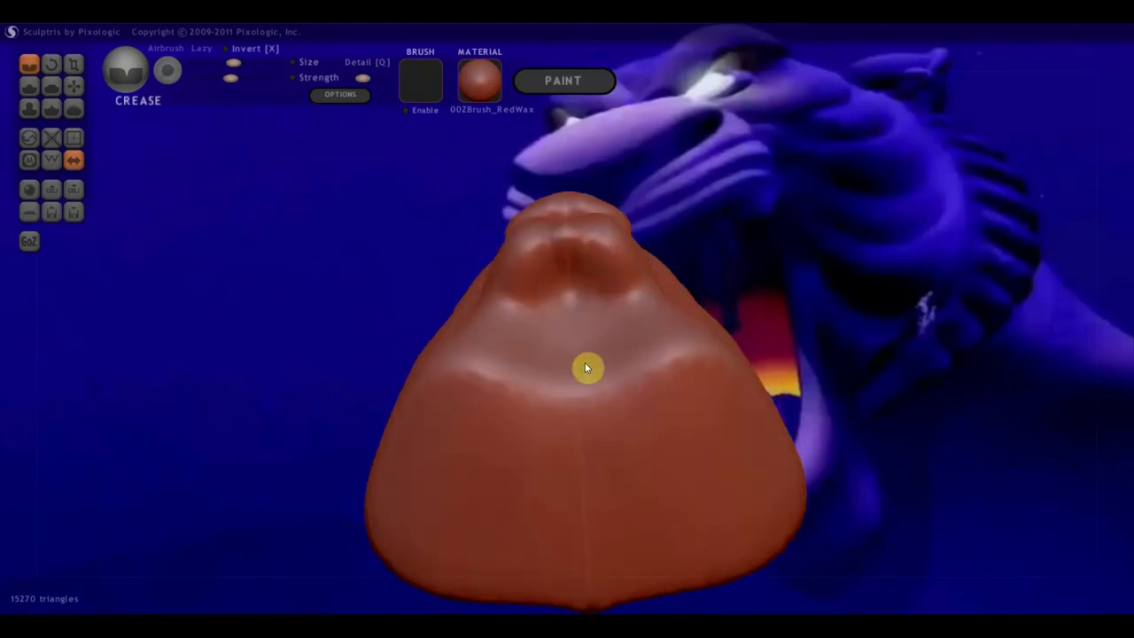
pyautogui.click(30, 86)
pyautogui.scroll(-3, 558, 311)
pyautogui.scroll(-1, 555, 292)
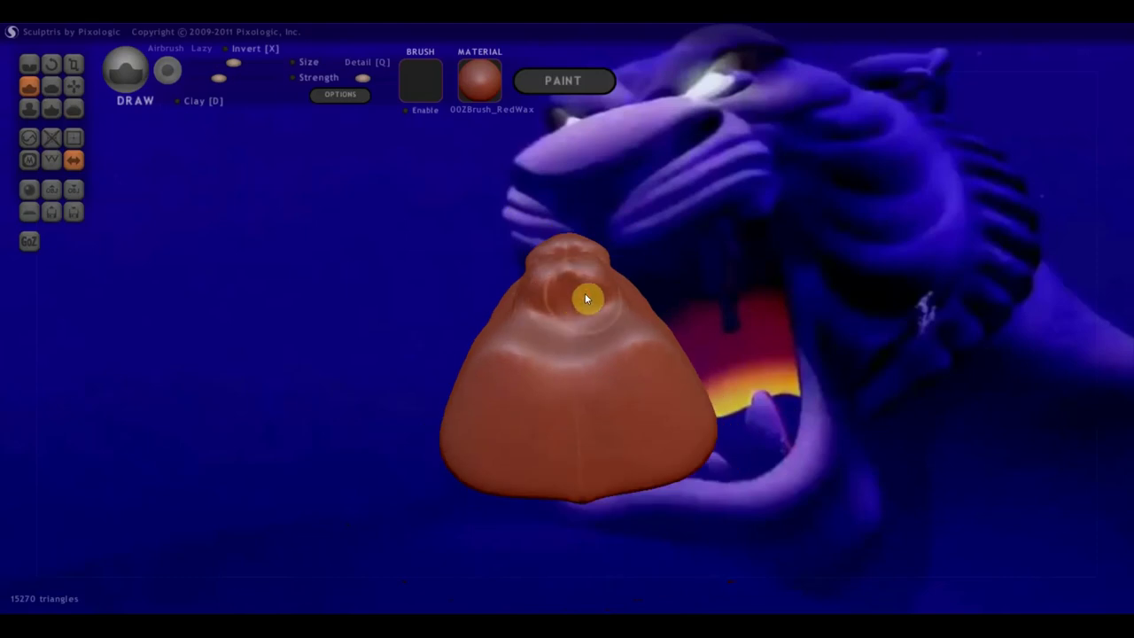
# - Build up clay on the lower muzzle, brow bulges, a lower ridge and beside the mouth
pyautogui.moveTo(581, 330); pyautogui.dragTo(591, 462, button='right')
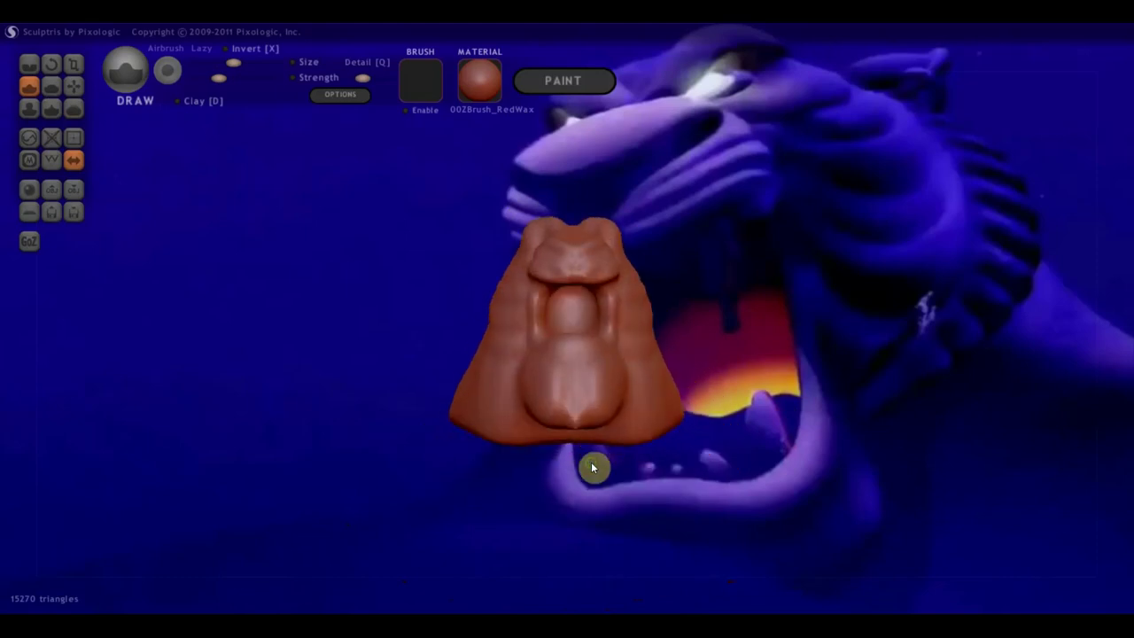
pyautogui.scroll(2, 591, 462)
pyautogui.moveTo(598, 466)
pyautogui.mouseDown()
pyautogui.moveTo(525, 456)
pyautogui.moveTo(519, 469)
pyautogui.mouseUp()
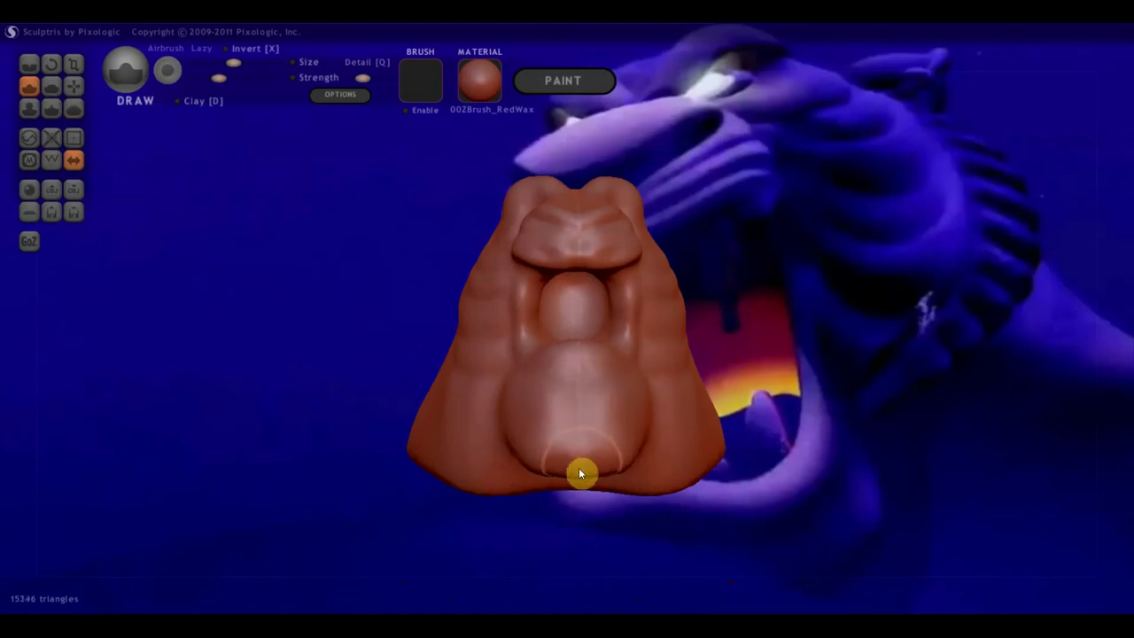
pyautogui.scroll(2, 578, 390)
pyautogui.moveTo(577, 388); pyautogui.dragTo(600, 388)
pyautogui.moveTo(599, 387); pyautogui.dragTo(601, 401, button='right')
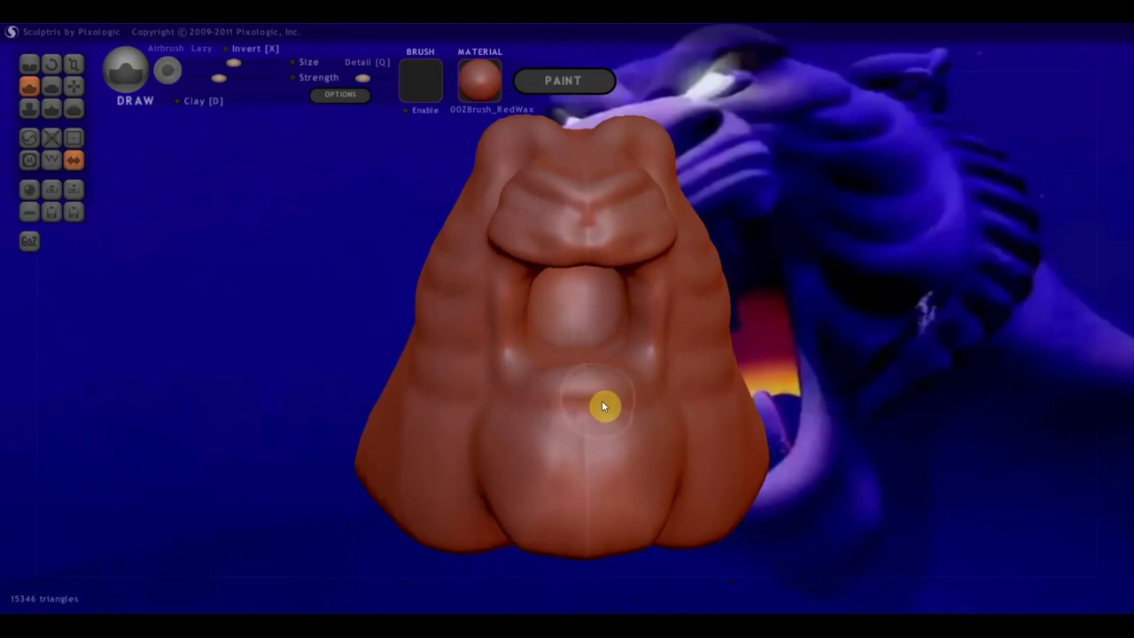
pyautogui.moveTo(591, 400)
pyautogui.mouseDown()
pyautogui.moveTo(506, 381)
pyautogui.moveTo(567, 399)
pyautogui.moveTo(511, 400)
pyautogui.moveTo(611, 425)
pyautogui.moveTo(547, 418)
pyautogui.mouseUp()
pyautogui.moveTo(547, 417)
pyautogui.mouseDown(button='right')
pyautogui.moveTo(625, 457)
pyautogui.moveTo(639, 427)
pyautogui.moveTo(554, 323)
pyautogui.mouseUp(button='right')
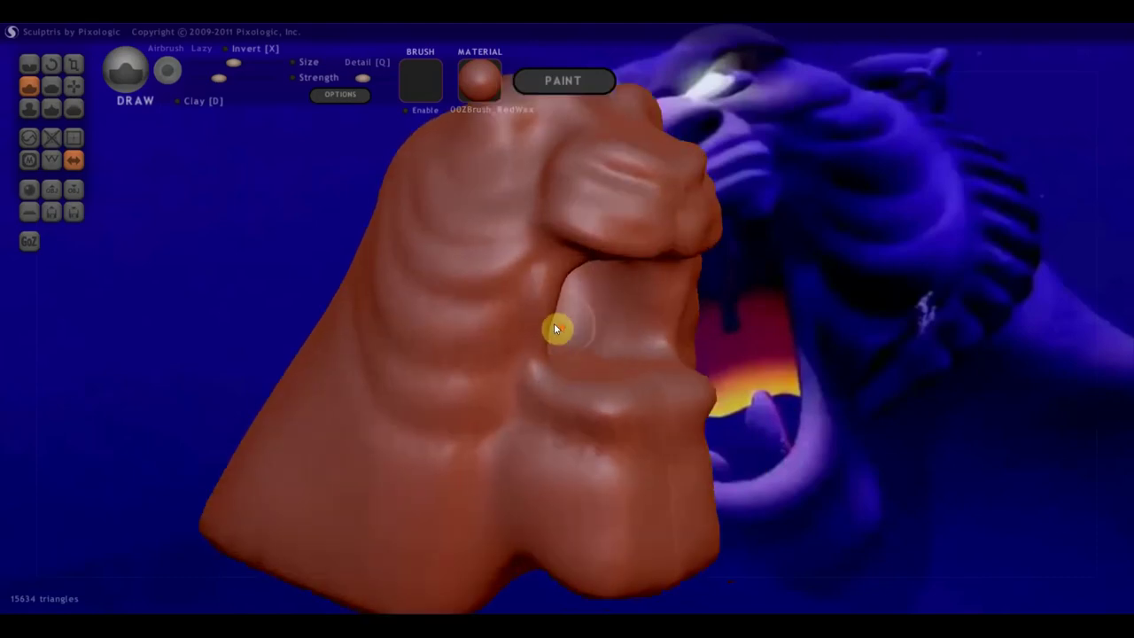
pyautogui.moveTo(555, 275)
pyautogui.mouseDown()
pyautogui.moveTo(537, 348)
pyautogui.moveTo(550, 314)
pyautogui.moveTo(550, 357)
pyautogui.moveTo(600, 410)
pyautogui.moveTo(576, 400)
pyautogui.moveTo(587, 311)
pyautogui.moveTo(551, 248)
pyautogui.mouseUp()
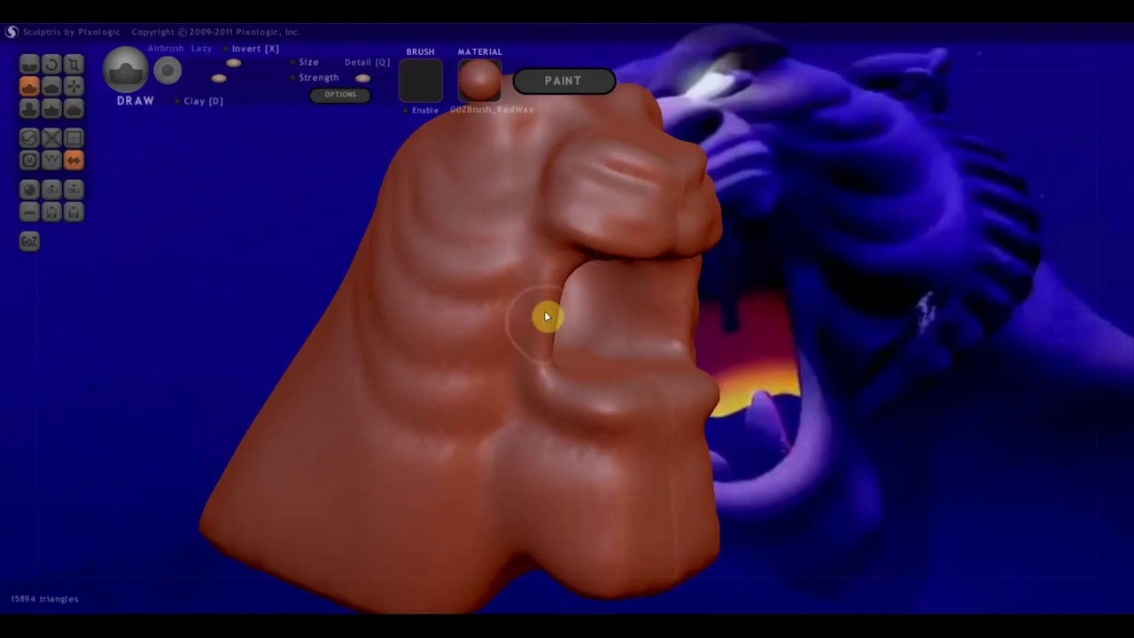
# - Flatten the inside of the mouth socket with the Flatten brush
pyautogui.moveTo(555, 354)
pyautogui.mouseDown(button='right')
pyautogui.moveTo(461, 341)
pyautogui.moveTo(475, 311)
pyautogui.mouseUp(button='right')
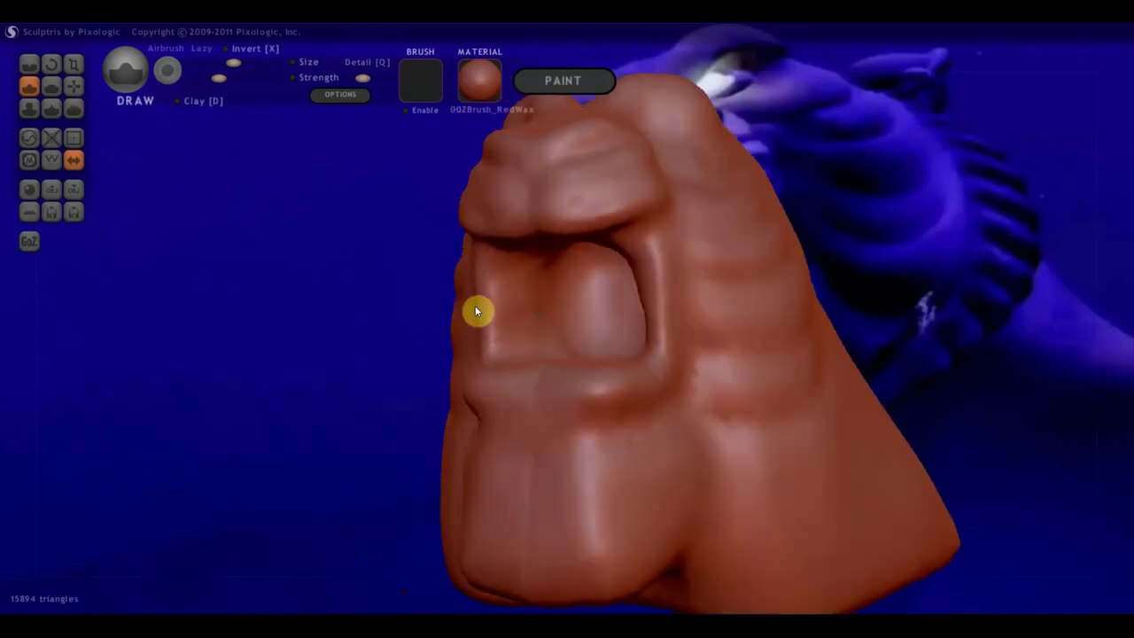
pyautogui.click(54, 87)
pyautogui.moveTo(324, 242); pyautogui.dragTo(479, 288, button='right')
# - Flatten the mouth socket further and the lower face from a side view
pyautogui.moveTo(506, 299)
pyautogui.mouseDown()
pyautogui.moveTo(544, 299)
pyautogui.moveTo(537, 278)
pyautogui.mouseUp()
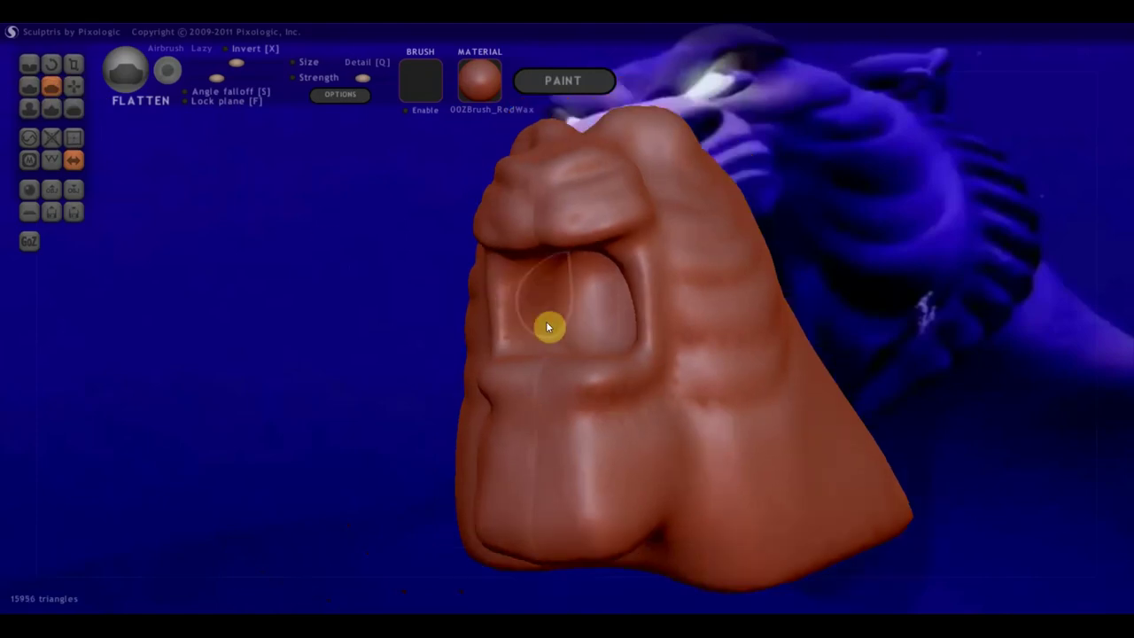
pyautogui.moveTo(634, 298); pyautogui.dragTo(580, 317, button='right')
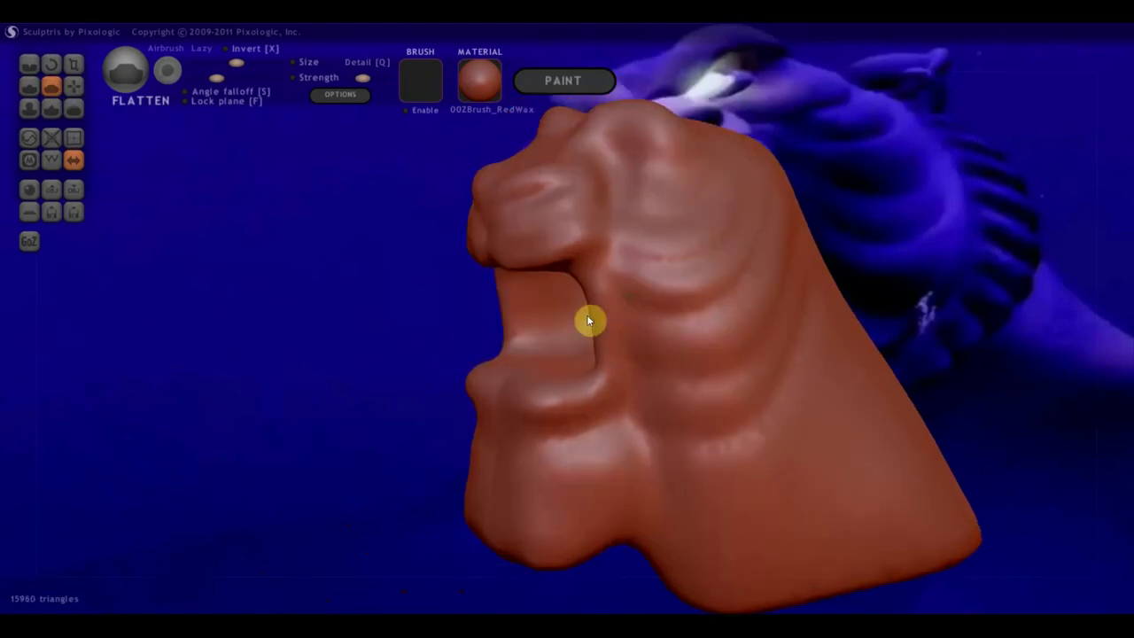
pyautogui.moveTo(629, 312)
pyautogui.mouseDown()
pyautogui.moveTo(613, 467)
pyautogui.moveTo(570, 475)
pyautogui.mouseUp()
pyautogui.moveTo(570, 475)
pyautogui.mouseDown(button='right')
pyautogui.moveTo(550, 483)
pyautogui.moveTo(668, 539)
pyautogui.mouseUp(button='right')
pyautogui.moveTo(608, 417); pyautogui.dragTo(567, 405)
# - Flatten the lower mouth and chin into smoother planes, then switch to the Grab brush
pyautogui.scroll(3, 586, 416)
pyautogui.moveTo(588, 417); pyautogui.dragTo(620, 458, button='right')
pyautogui.moveTo(620, 458)
pyautogui.mouseDown()
pyautogui.moveTo(673, 470)
pyautogui.moveTo(596, 493)
pyautogui.moveTo(542, 484)
pyautogui.mouseUp()
pyautogui.moveTo(541, 484)
pyautogui.mouseDown(button='right')
pyautogui.moveTo(579, 494)
pyautogui.moveTo(680, 374)
pyautogui.mouseUp(button='right')
pyautogui.moveTo(667, 357); pyautogui.dragTo(716, 430)
pyautogui.moveTo(715, 431); pyautogui.dragTo(665, 473, button='right')
pyautogui.moveTo(666, 473); pyautogui.dragTo(560, 506)
pyautogui.moveTo(560, 506); pyautogui.dragTo(600, 535, button='right')
pyautogui.moveTo(600, 534)
pyautogui.mouseDown()
pyautogui.moveTo(615, 517)
pyautogui.moveTo(583, 559)
pyautogui.moveTo(608, 564)
pyautogui.moveTo(621, 526)
pyautogui.mouseUp()
pyautogui.moveTo(620, 527); pyautogui.dragTo(651, 503, button='right')
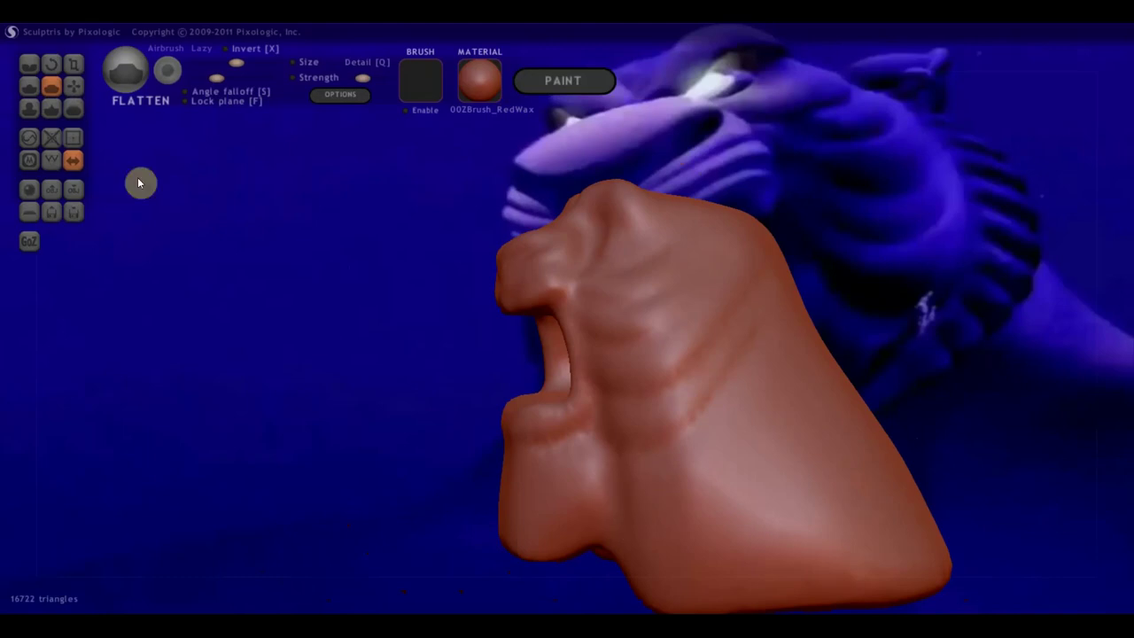
pyautogui.click(73, 85)
pyautogui.scroll(-2, 568, 425)
pyautogui.scroll(-2, 572, 444)
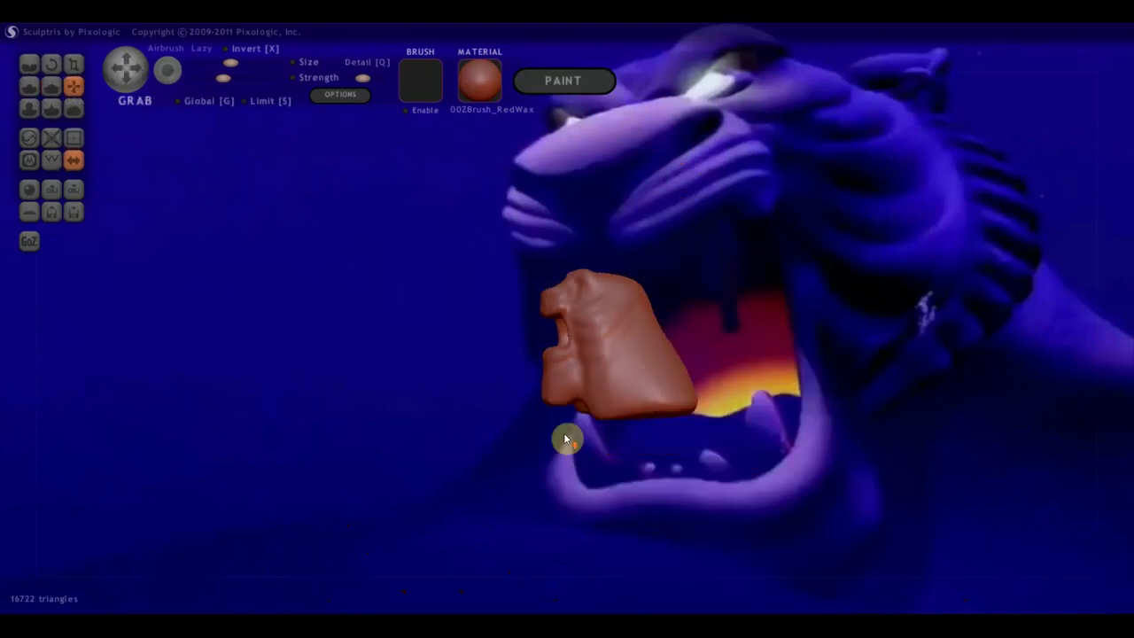
# - Pull the nostril lobe up, raise the top of the head into a peak, and add cheek ridges
pyautogui.scroll(-1, 552, 396)
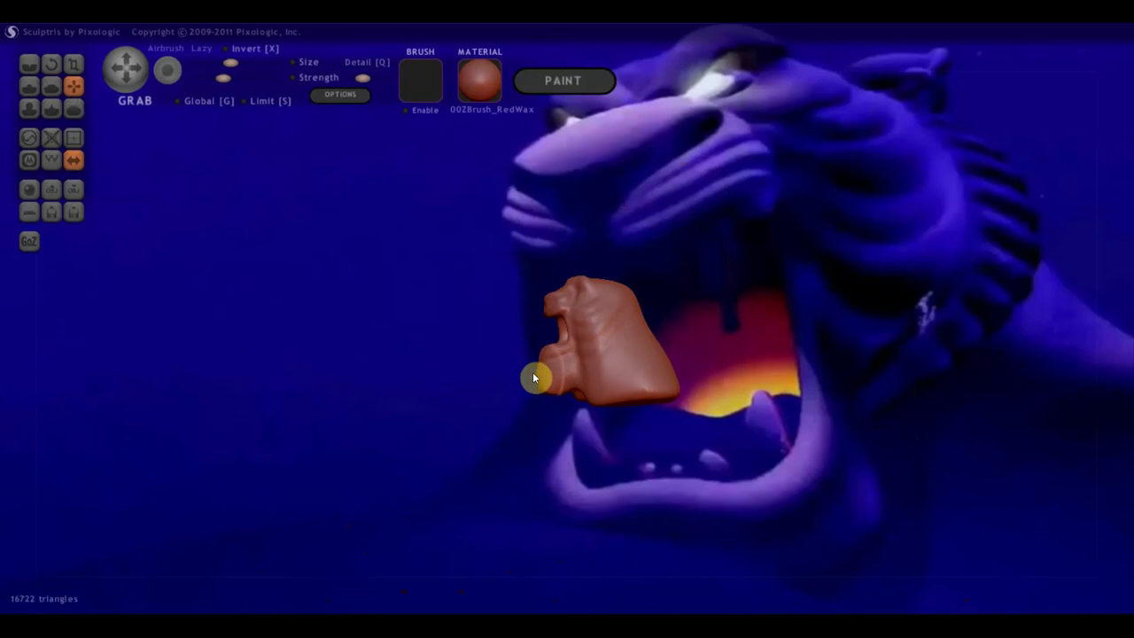
pyautogui.scroll(2, 542, 328)
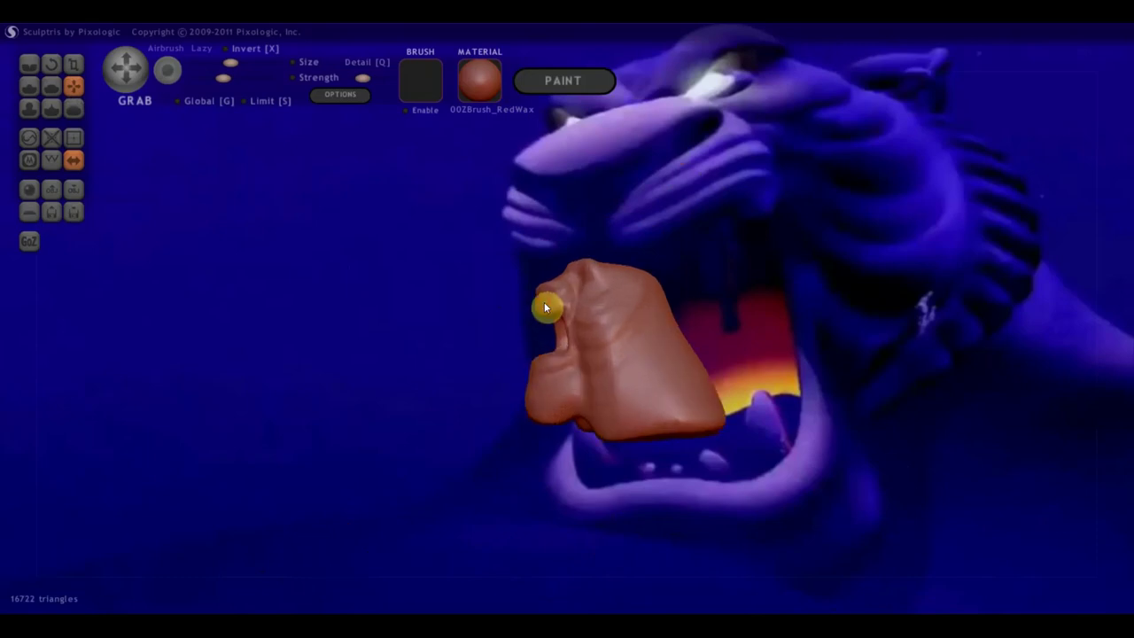
pyautogui.scroll(2, 531, 306)
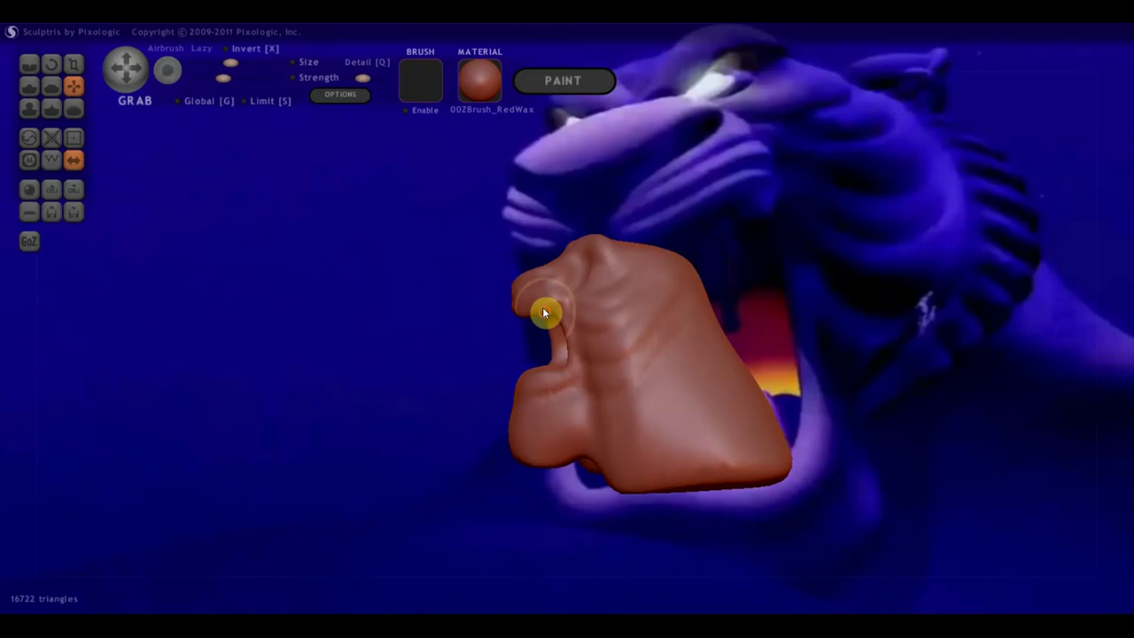
pyautogui.scroll(-1, 561, 369)
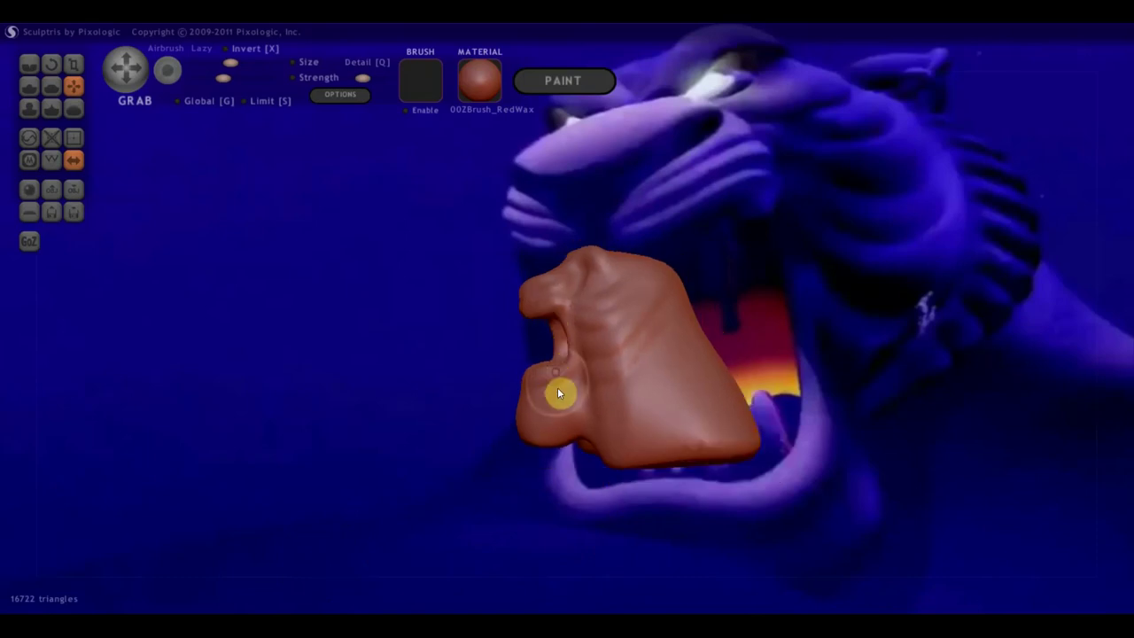
pyautogui.moveTo(554, 388); pyautogui.dragTo(551, 381)
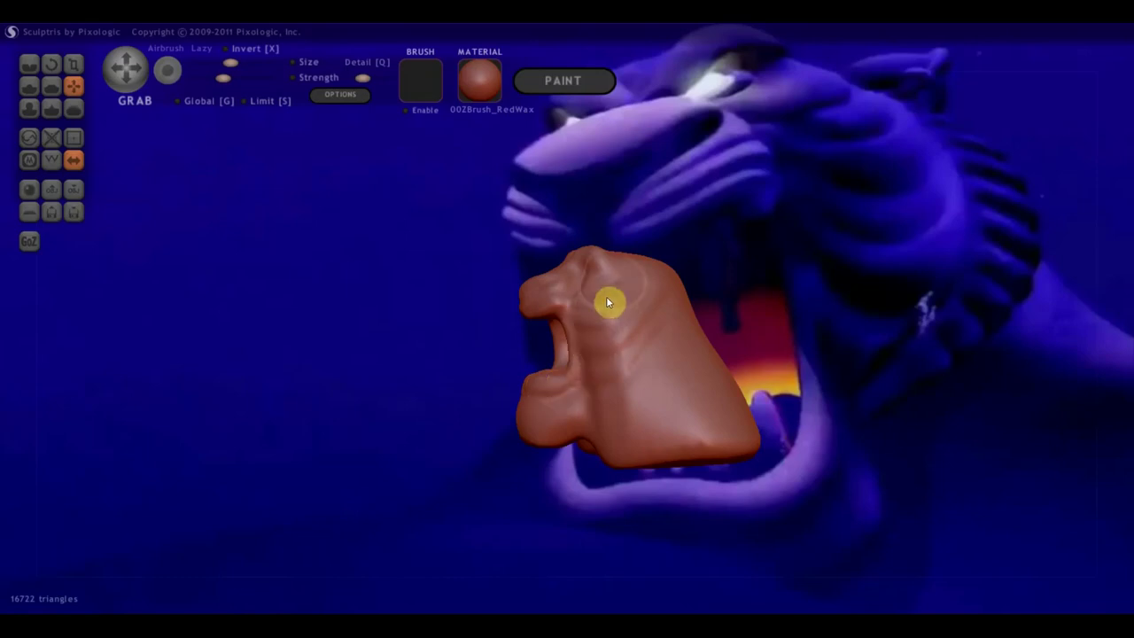
pyautogui.scroll(-1, 584, 263)
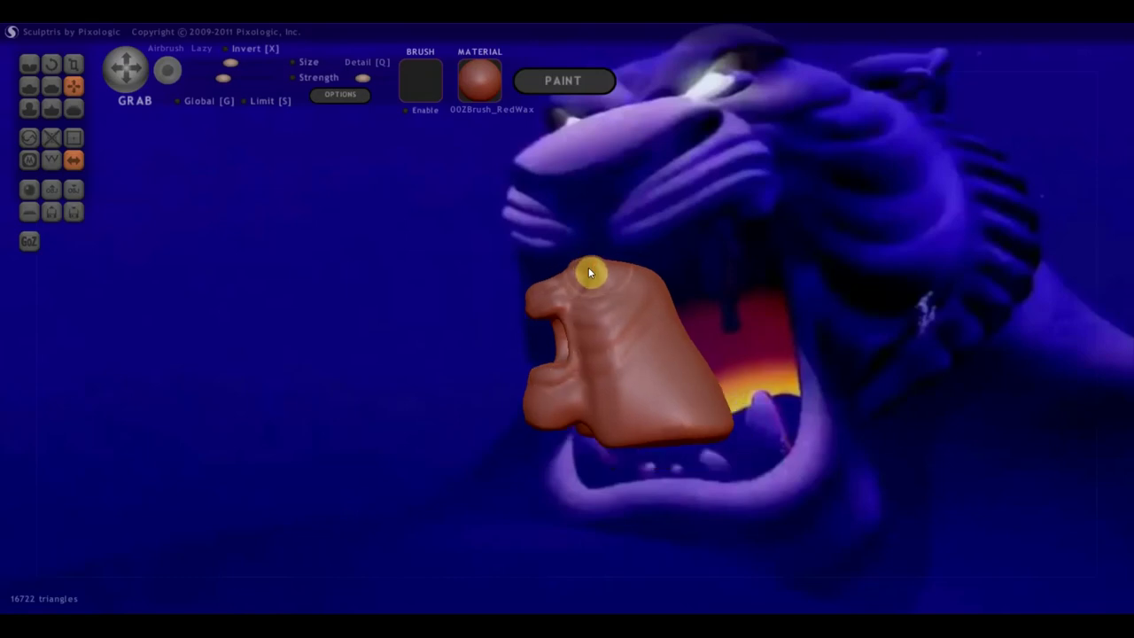
pyautogui.moveTo(585, 265); pyautogui.dragTo(600, 262)
pyautogui.moveTo(632, 317); pyautogui.dragTo(646, 322)
# - Check the head from above and a three-quarter view, then pull the brow and lip ridge
pyautogui.moveTo(641, 331)
pyautogui.mouseDown(button='right')
pyautogui.moveTo(670, 382)
pyautogui.moveTo(792, 375)
pyautogui.mouseUp(button='right')
pyautogui.moveTo(636, 358)
pyautogui.mouseDown(button='right')
pyautogui.moveTo(557, 333)
pyautogui.moveTo(623, 345)
pyautogui.mouseUp(button='right')
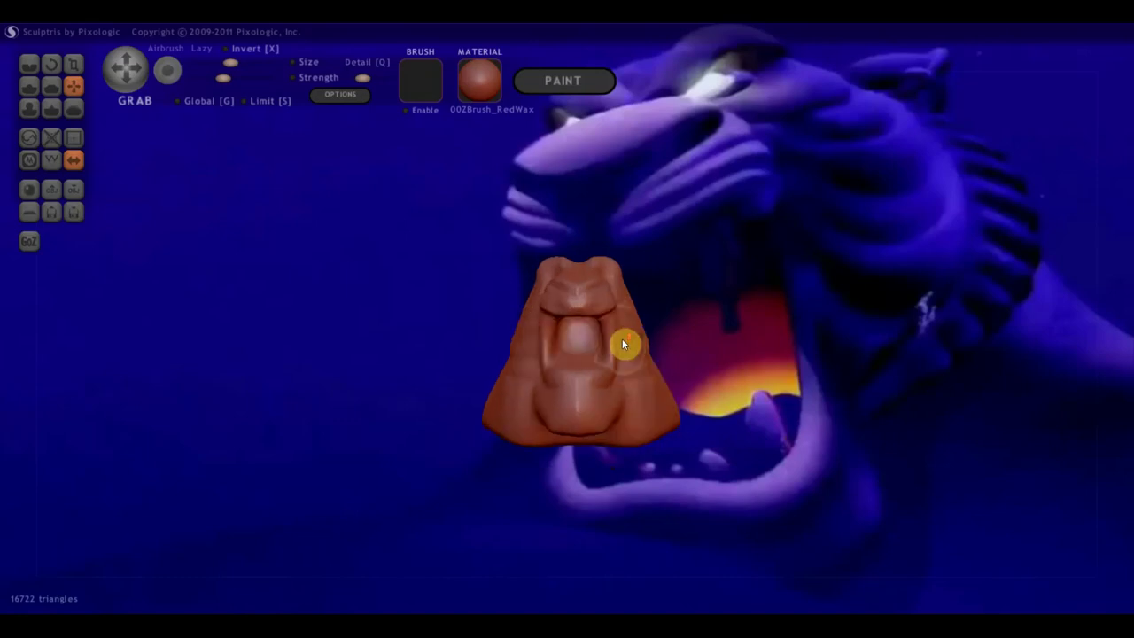
pyautogui.scroll(-1, 634, 318)
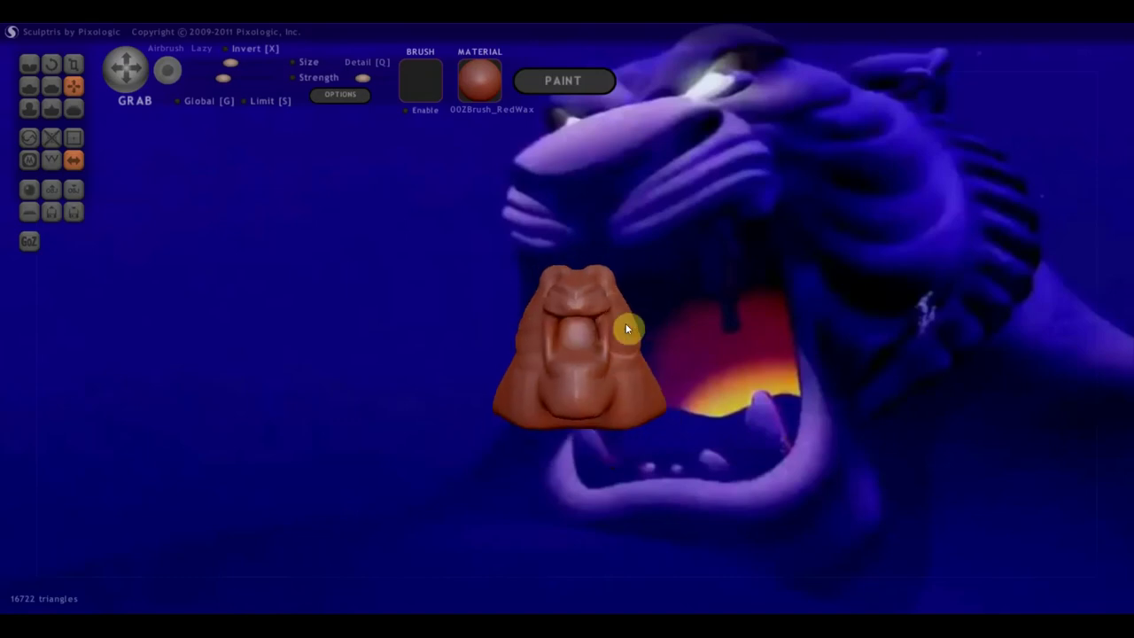
pyautogui.moveTo(626, 326)
pyautogui.mouseDown(button='right')
pyautogui.moveTo(643, 421)
pyautogui.moveTo(631, 394)
pyautogui.mouseUp(button='right')
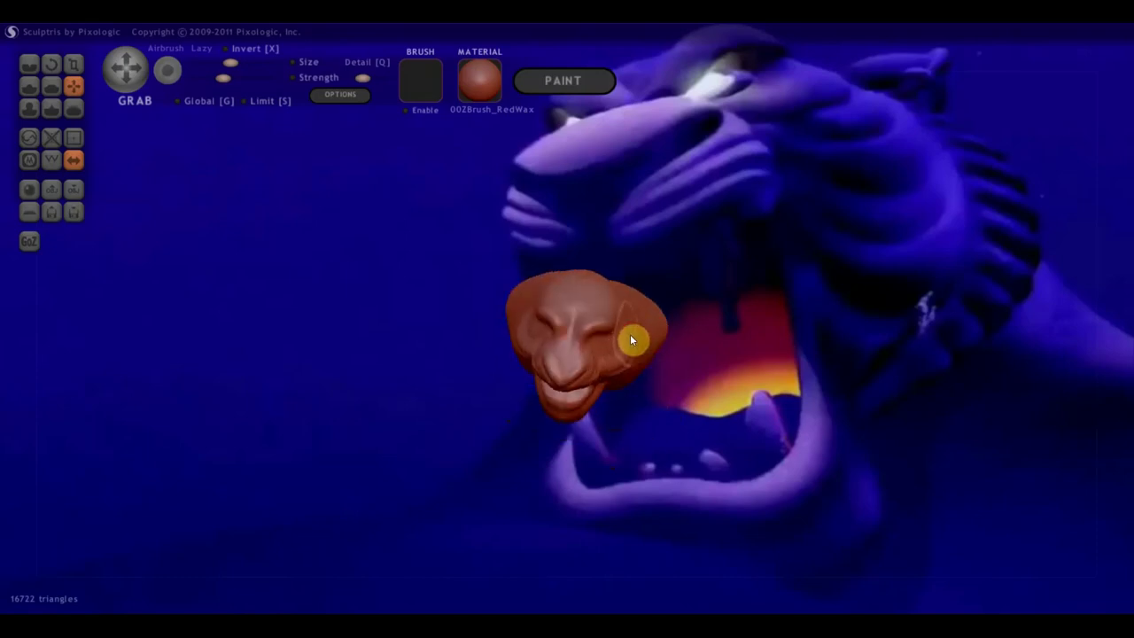
pyautogui.moveTo(646, 330)
pyautogui.mouseDown(button='right')
pyautogui.moveTo(651, 376)
pyautogui.moveTo(664, 289)
pyautogui.mouseUp(button='right')
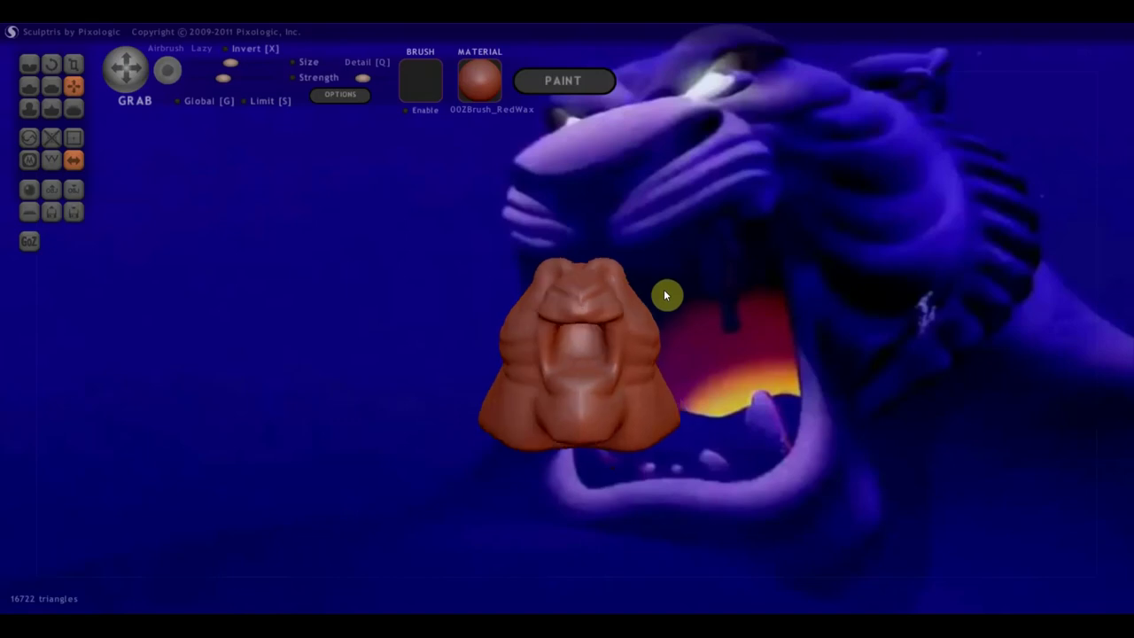
pyautogui.scroll(-3, 559, 399)
pyautogui.scroll(5, 542, 411)
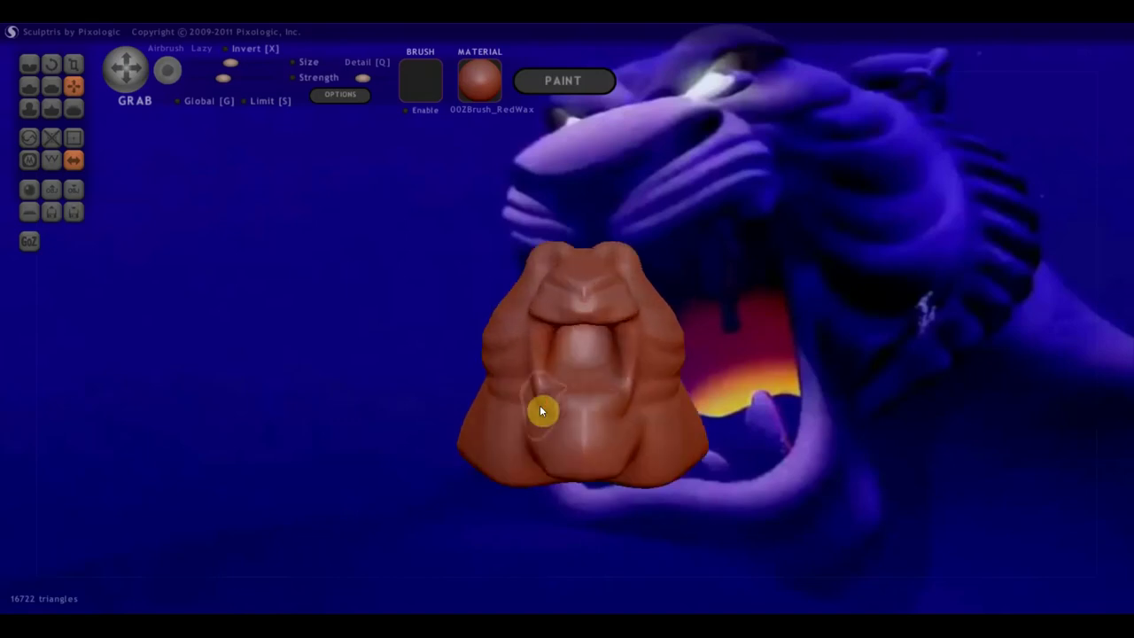
pyautogui.scroll(2, 576, 306)
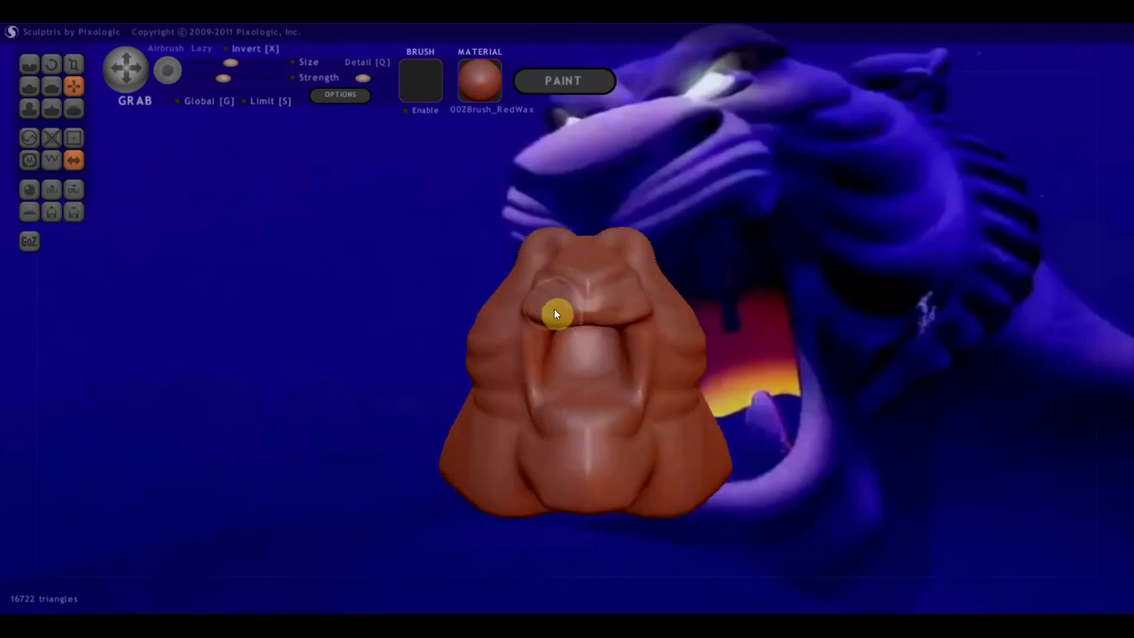
pyautogui.moveTo(538, 319); pyautogui.dragTo(584, 306, button='right')
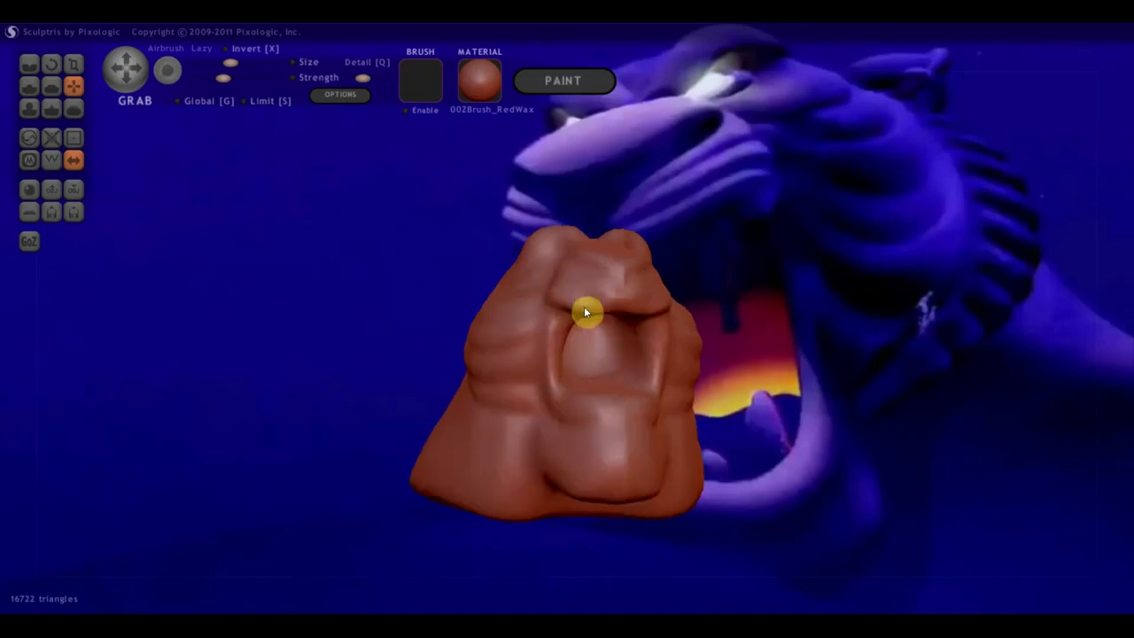
pyautogui.scroll(2, 569, 295)
pyautogui.moveTo(582, 299); pyautogui.dragTo(584, 309)
# - Pull the upper lip and mouth corners down and press dents into the eye areas
pyautogui.moveTo(576, 329)
pyautogui.mouseDown(button='right')
pyautogui.moveTo(544, 342)
pyautogui.moveTo(550, 383)
pyautogui.mouseUp(button='right')
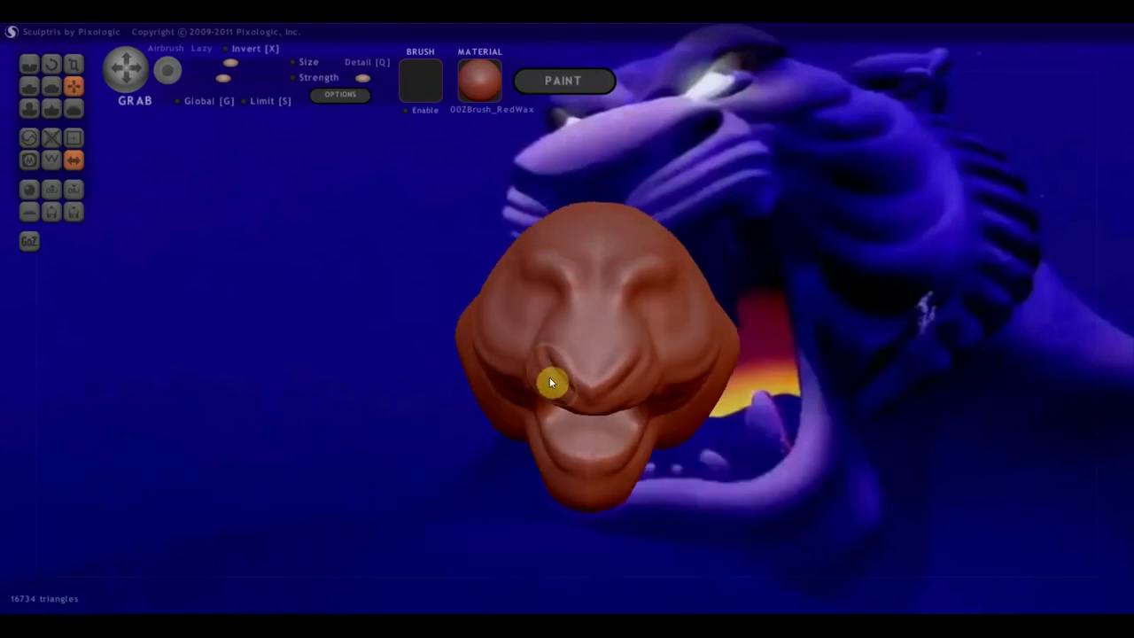
pyautogui.moveTo(550, 391); pyautogui.dragTo(543, 415)
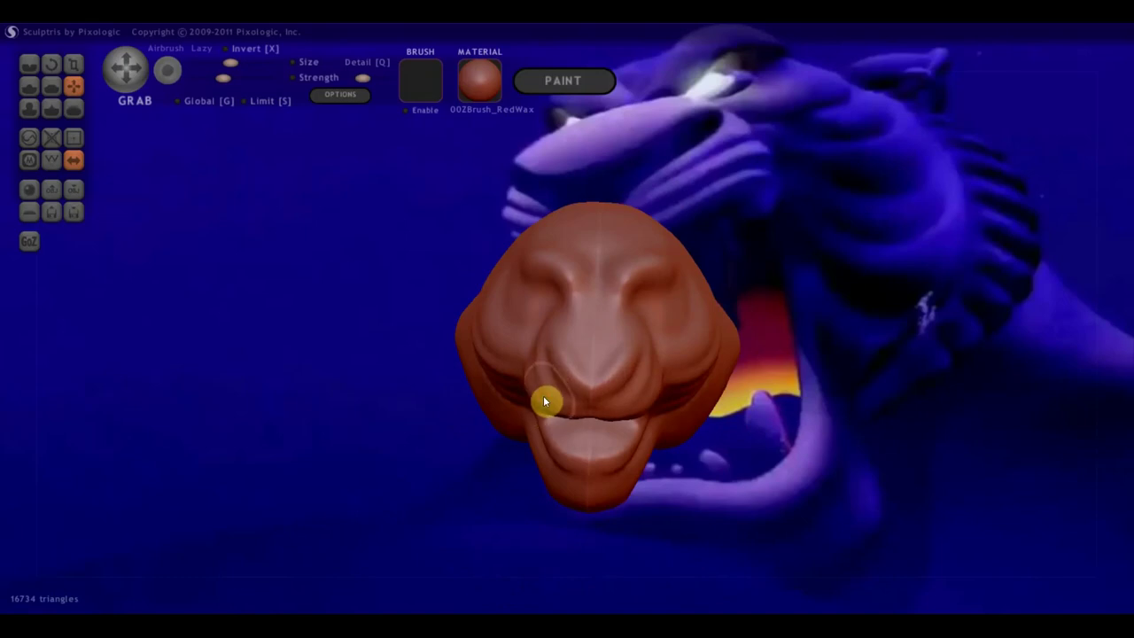
pyautogui.moveTo(561, 349); pyautogui.dragTo(573, 301)
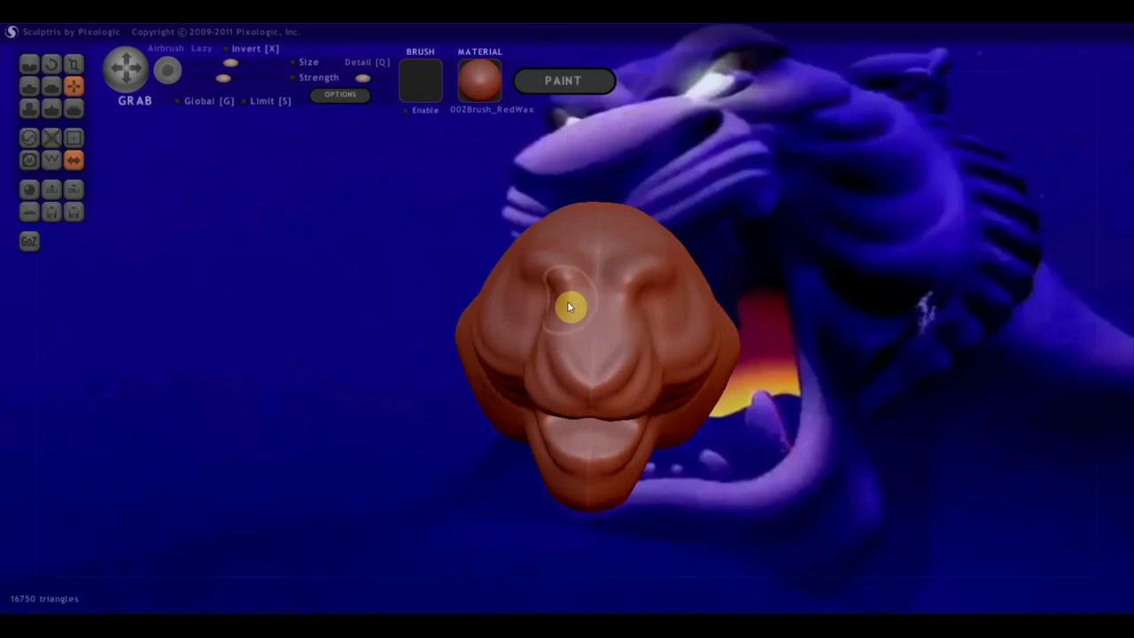
pyautogui.moveTo(569, 304)
pyautogui.mouseDown(button='right')
pyautogui.moveTo(586, 225)
pyautogui.moveTo(718, 231)
pyautogui.mouseUp(button='right')
pyautogui.moveTo(761, 333); pyautogui.dragTo(770, 354, button='right')
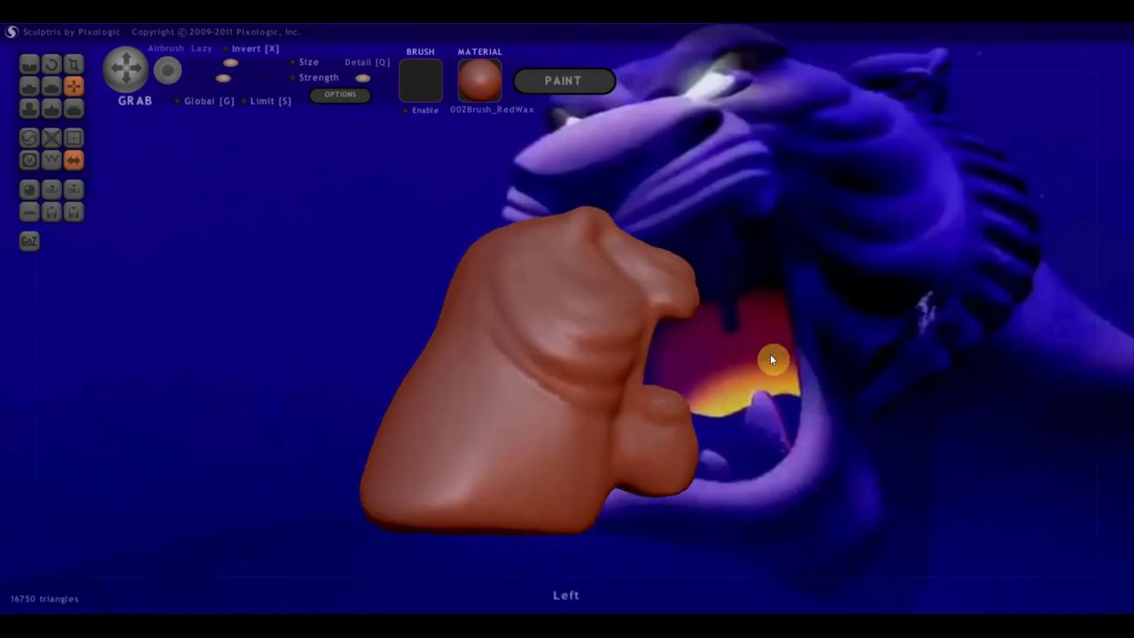
pyautogui.moveTo(480, 288); pyautogui.dragTo(564, 316, button='right')
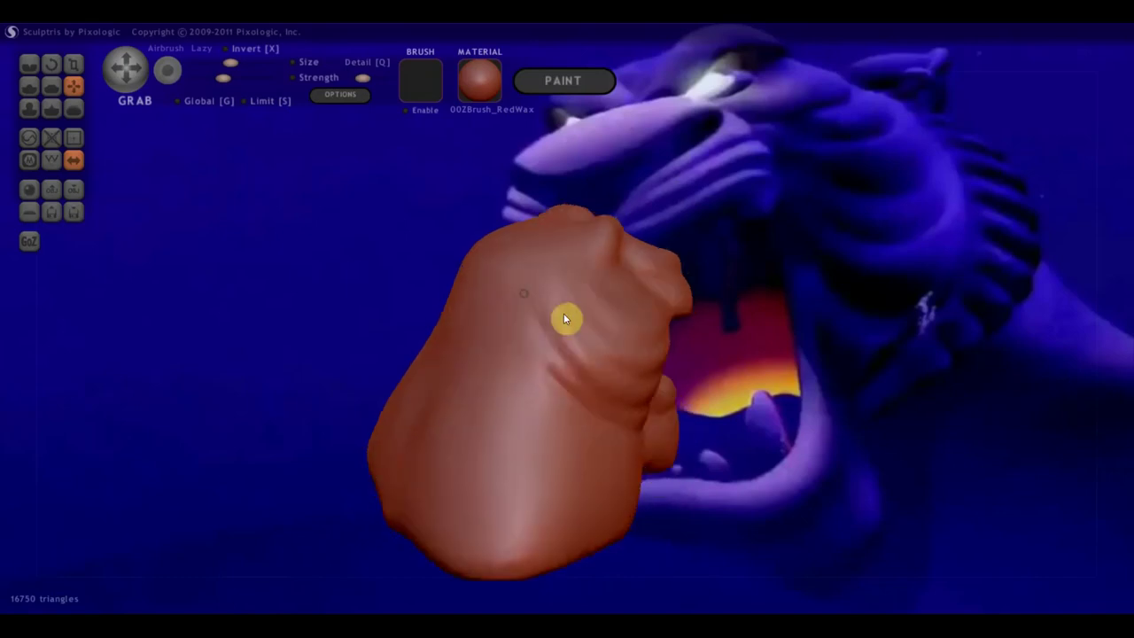
pyautogui.click(31, 85)
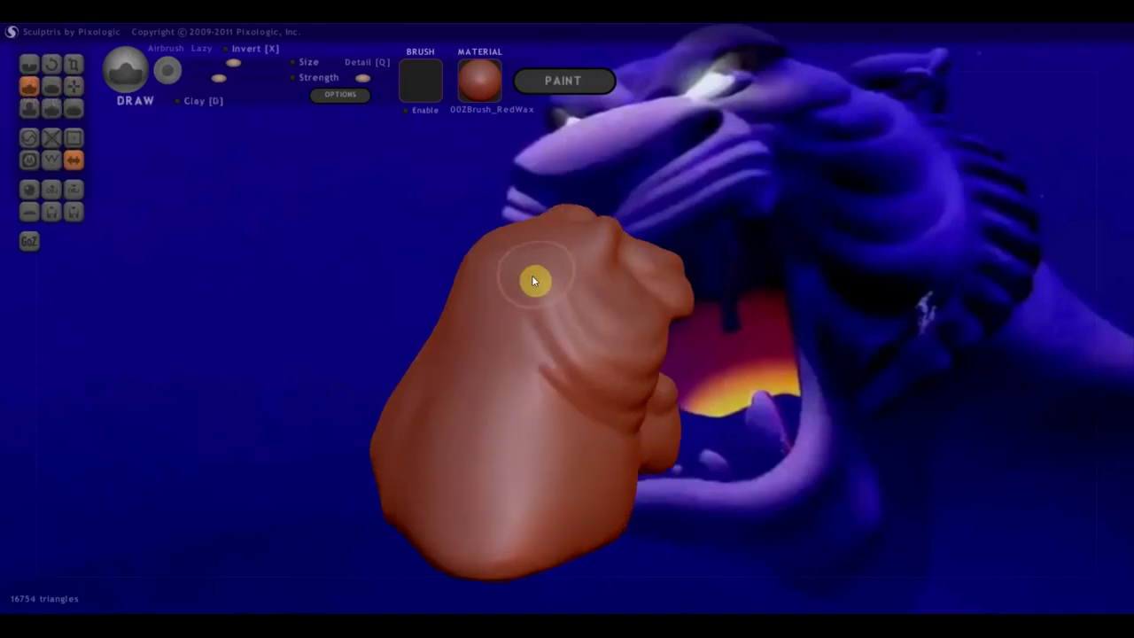
# - Build up the head surface, then pull the upper-right ear bump outward with Grab
pyautogui.moveTo(530, 264)
pyautogui.mouseDown()
pyautogui.moveTo(521, 277)
pyautogui.moveTo(547, 260)
pyautogui.moveTo(540, 271)
pyautogui.moveTo(557, 268)
pyautogui.moveTo(519, 266)
pyautogui.moveTo(541, 278)
pyautogui.mouseUp()
pyautogui.moveTo(541, 278)
pyautogui.mouseDown(button='right')
pyautogui.moveTo(633, 289)
pyautogui.moveTo(630, 268)
pyautogui.mouseUp(button='right')
pyautogui.click(71, 84)
pyautogui.moveTo(428, 219)
pyautogui.mouseDown(button='right')
pyautogui.moveTo(647, 265)
pyautogui.moveTo(632, 257)
pyautogui.mouseUp(button='right')
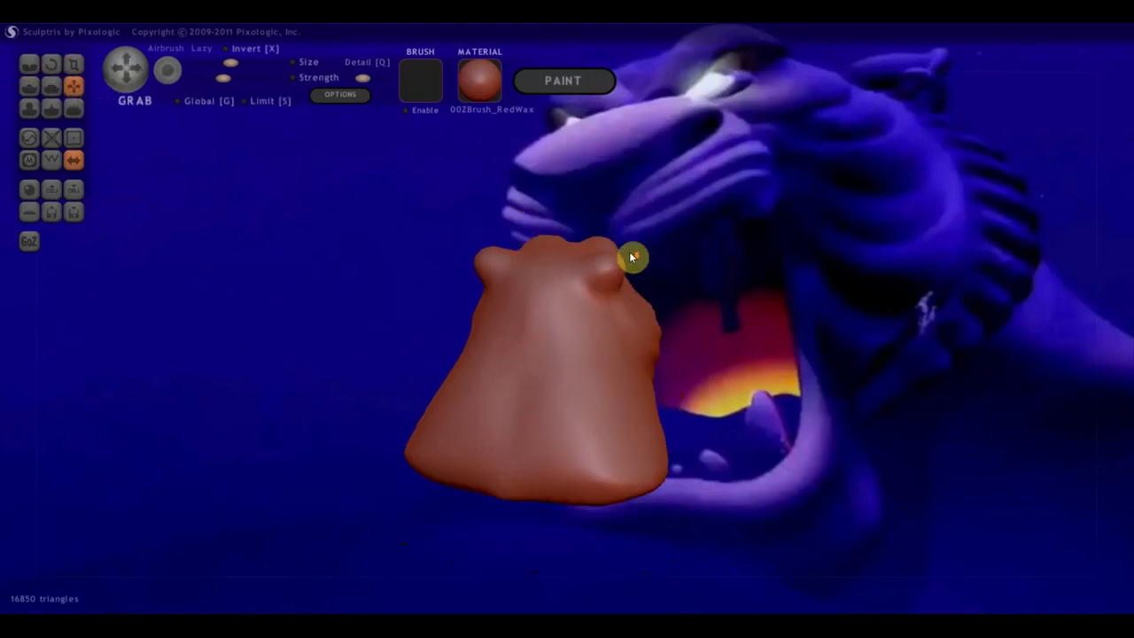
pyautogui.moveTo(615, 272)
pyautogui.mouseDown()
pyautogui.moveTo(656, 284)
pyautogui.moveTo(634, 267)
pyautogui.moveTo(657, 273)
pyautogui.mouseUp()
pyautogui.moveTo(656, 273); pyautogui.dragTo(371, 297, button='right')
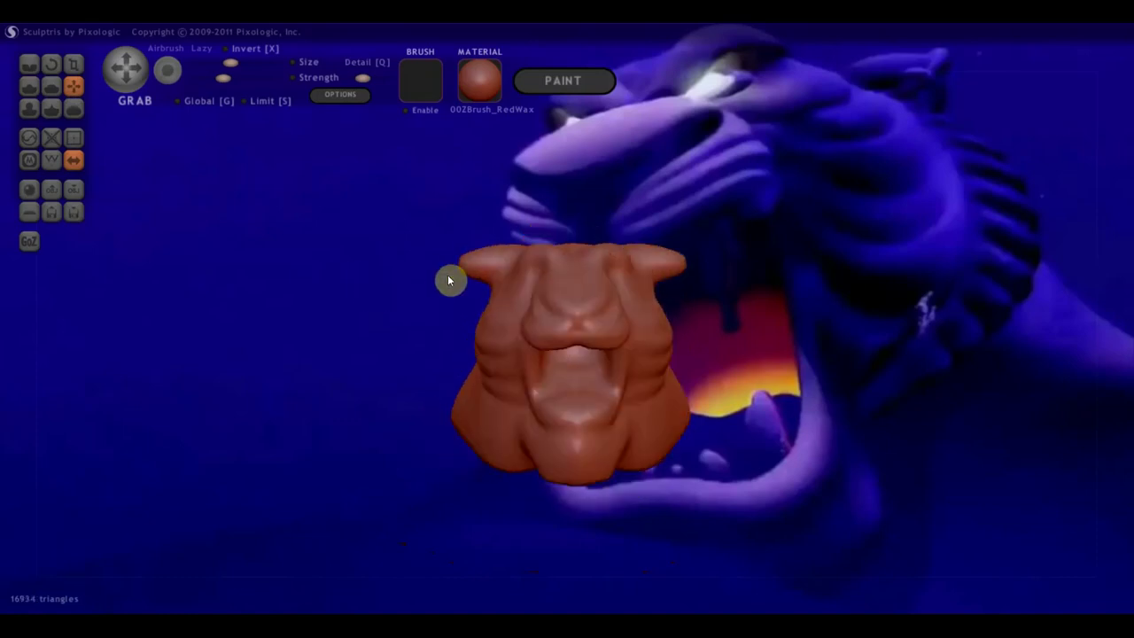
# - Nudge the upper-left head surface and reshape the lower part of the head
pyautogui.moveTo(489, 283)
pyautogui.mouseDown(button='right')
pyautogui.moveTo(512, 265)
pyautogui.moveTo(544, 329)
pyautogui.moveTo(541, 261)
pyautogui.moveTo(526, 232)
pyautogui.moveTo(561, 339)
pyautogui.moveTo(608, 360)
pyautogui.mouseUp(button='right')
pyautogui.scroll(2, 547, 286)
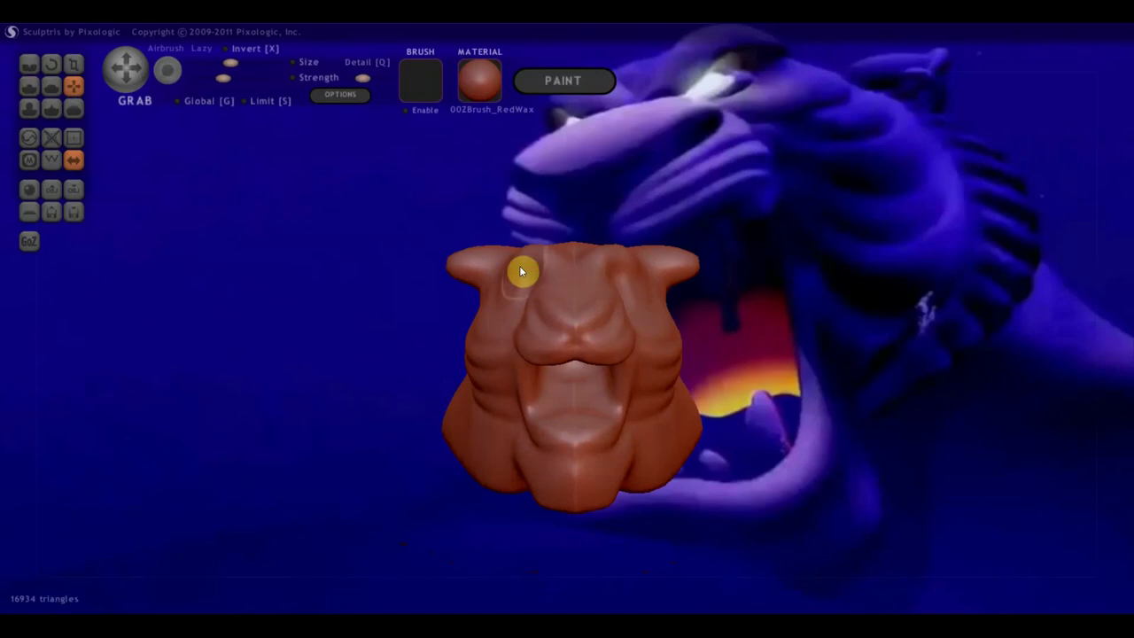
pyautogui.moveTo(521, 282); pyautogui.dragTo(505, 277)
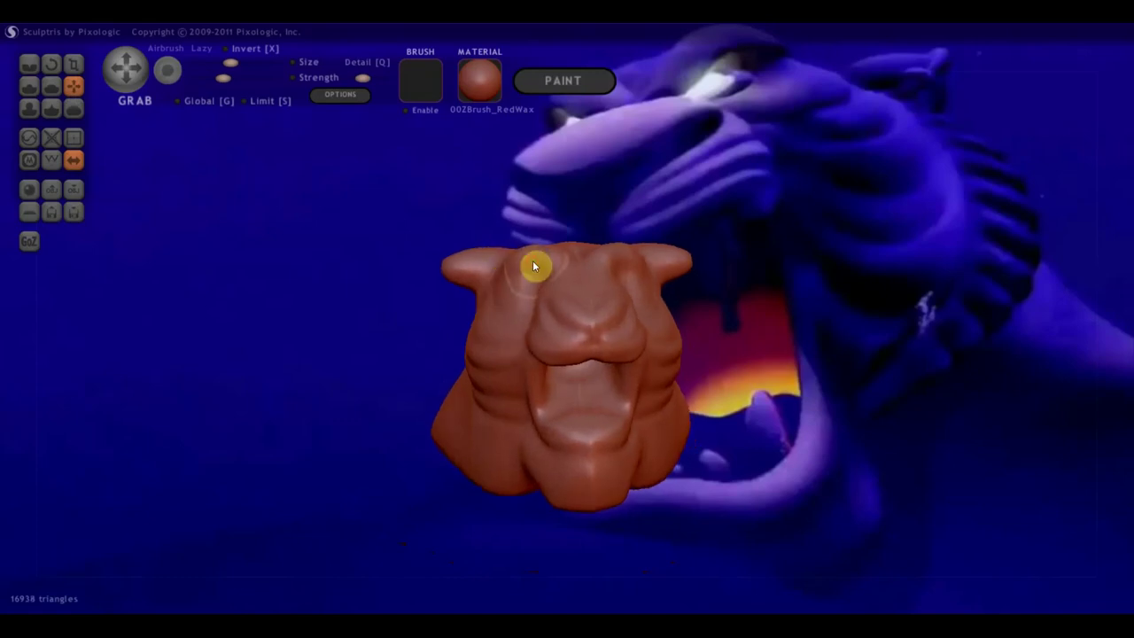
pyautogui.moveTo(534, 256); pyautogui.dragTo(622, 309, button='right')
pyautogui.moveTo(622, 310); pyautogui.dragTo(661, 327)
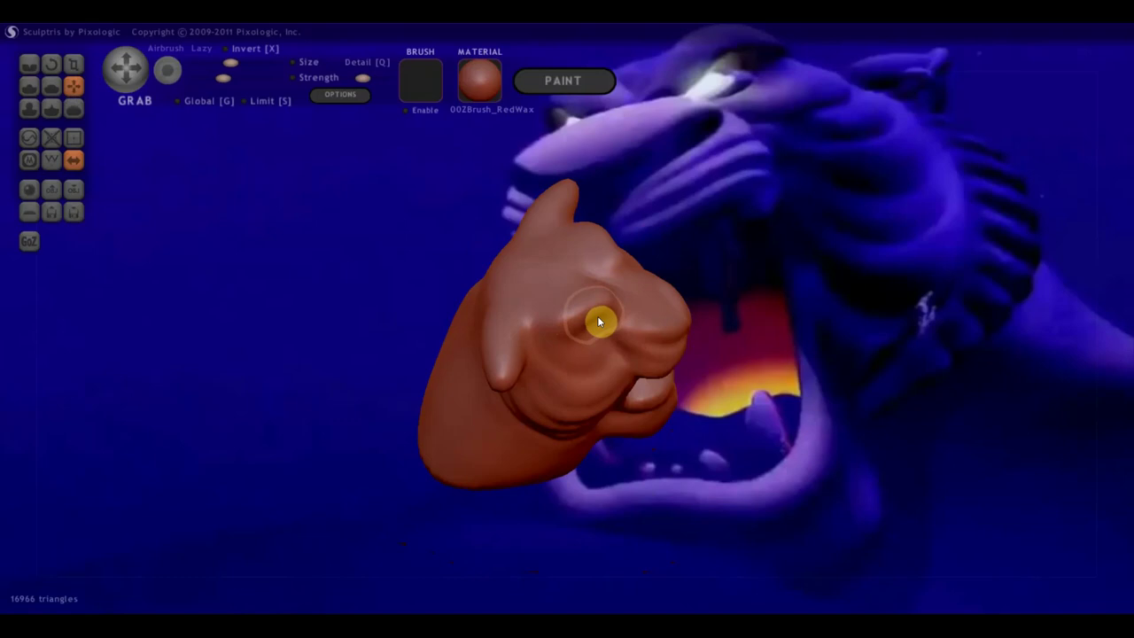
pyautogui.scroll(3, 593, 305)
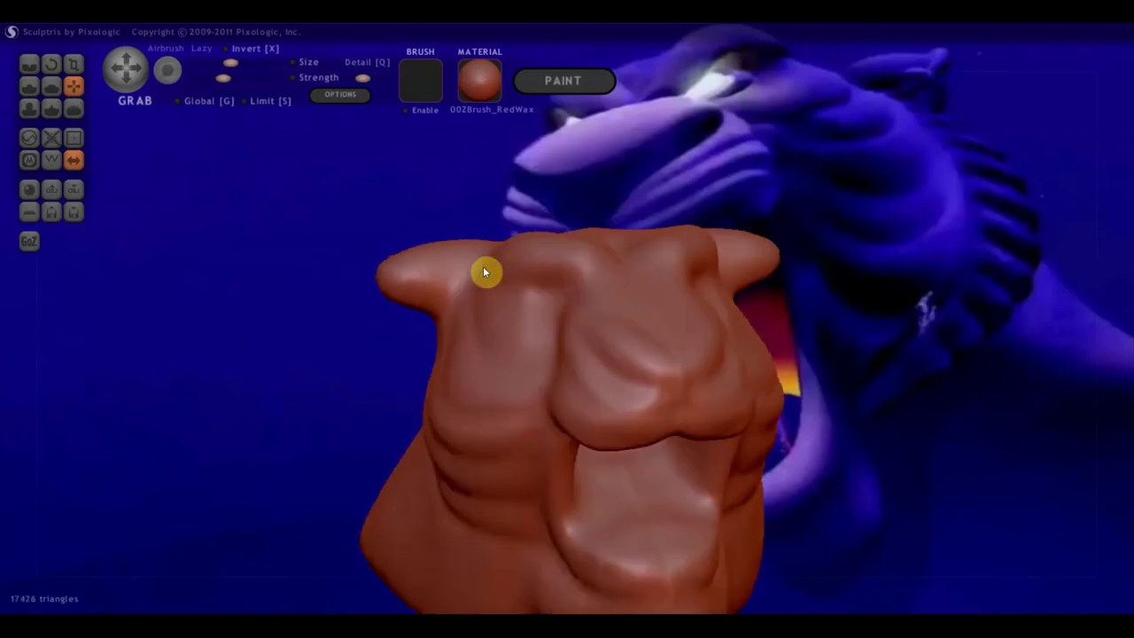
# - Carve crease lines along the chest folds and near the left shoulder
pyautogui.click(29, 65)
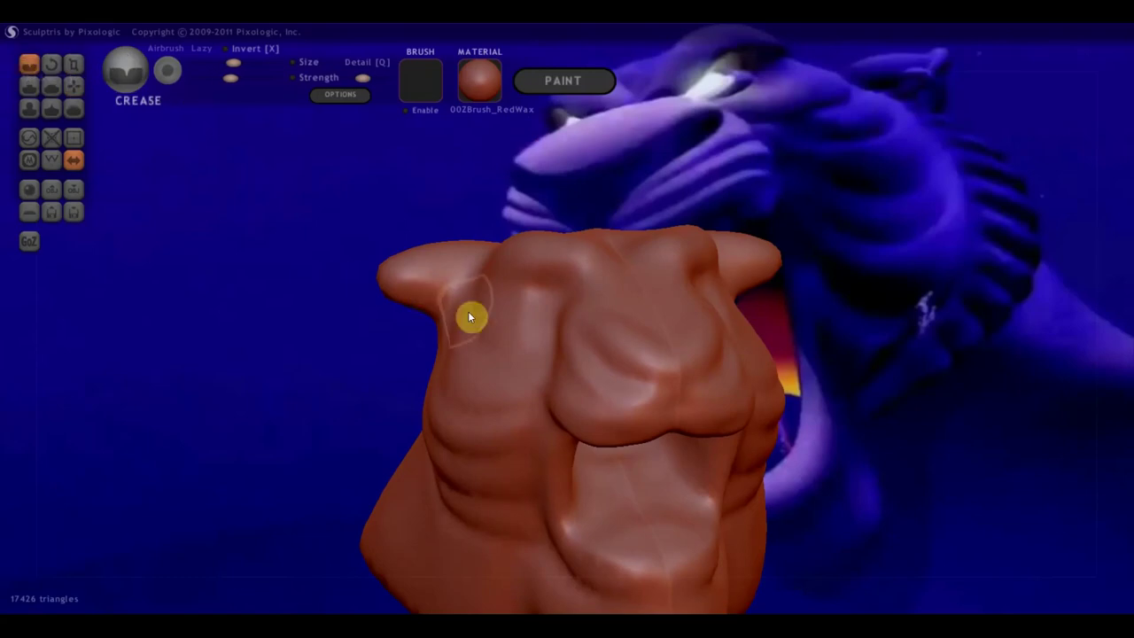
pyautogui.moveTo(397, 270); pyautogui.dragTo(617, 374)
pyautogui.moveTo(613, 269)
pyautogui.mouseDown()
pyautogui.moveTo(610, 288)
pyautogui.moveTo(525, 296)
pyautogui.moveTo(596, 306)
pyautogui.moveTo(519, 301)
pyautogui.moveTo(596, 311)
pyautogui.moveTo(592, 381)
pyautogui.mouseUp()
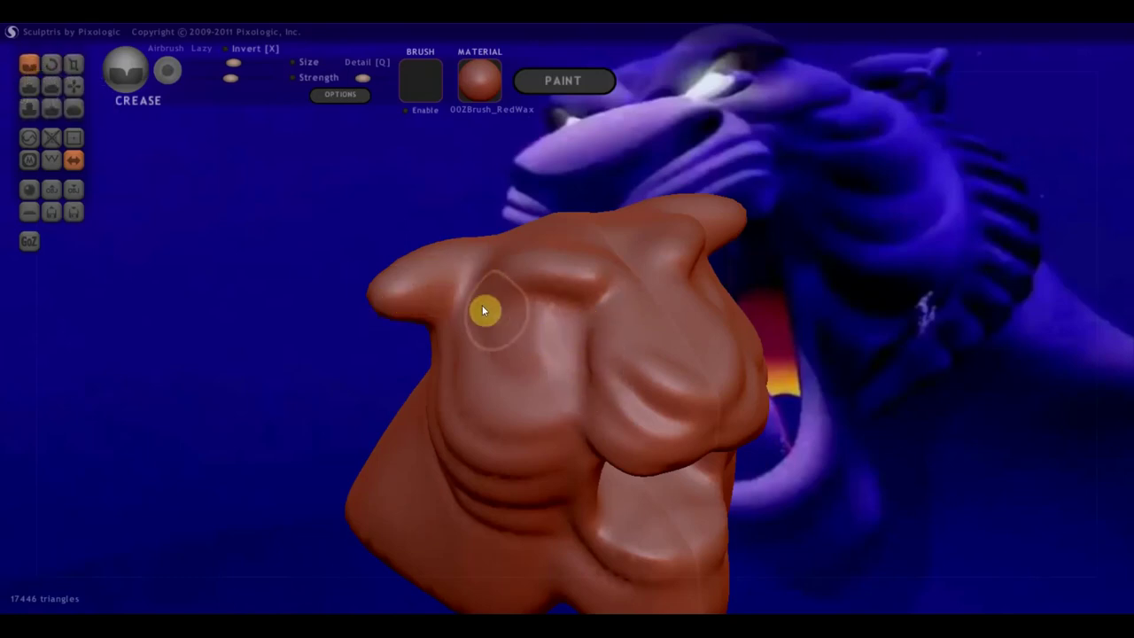
pyautogui.moveTo(486, 337); pyautogui.dragTo(534, 382)
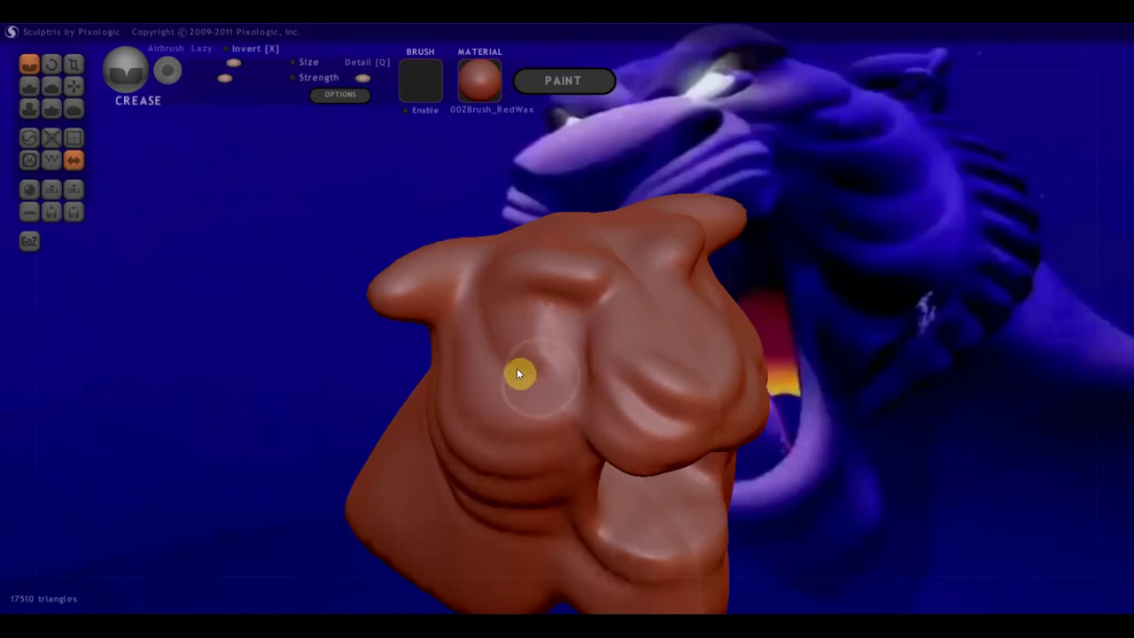
pyautogui.moveTo(580, 340); pyautogui.dragTo(568, 312, button='right')
pyautogui.moveTo(506, 309); pyautogui.dragTo(550, 328)
pyautogui.moveTo(473, 306); pyautogui.dragTo(464, 294, button='right')
pyautogui.moveTo(463, 294); pyautogui.dragTo(459, 296)
pyautogui.moveTo(452, 310); pyautogui.dragTo(511, 277, button='right')
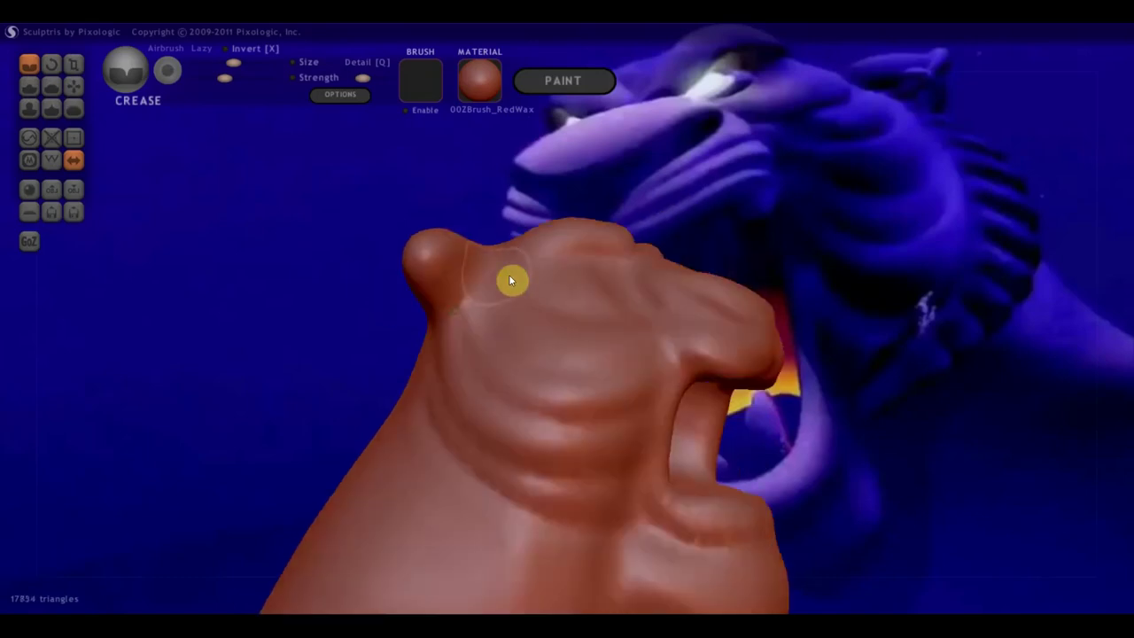
# - Build up the ear bump into a rounded ear with the Draw brush
pyautogui.click(29, 86)
pyautogui.moveTo(368, 202)
pyautogui.mouseDown(button='right')
pyautogui.moveTo(456, 260)
pyautogui.moveTo(408, 239)
pyautogui.mouseUp(button='right')
pyautogui.moveTo(362, 246)
pyautogui.mouseDown()
pyautogui.moveTo(354, 228)
pyautogui.moveTo(428, 306)
pyautogui.moveTo(331, 221)
pyautogui.moveTo(437, 315)
pyautogui.mouseUp()
pyautogui.moveTo(438, 315)
pyautogui.mouseDown(button='right')
pyautogui.moveTo(486, 400)
pyautogui.moveTo(474, 416)
pyautogui.moveTo(539, 400)
pyautogui.moveTo(531, 387)
pyautogui.mouseUp(button='right')
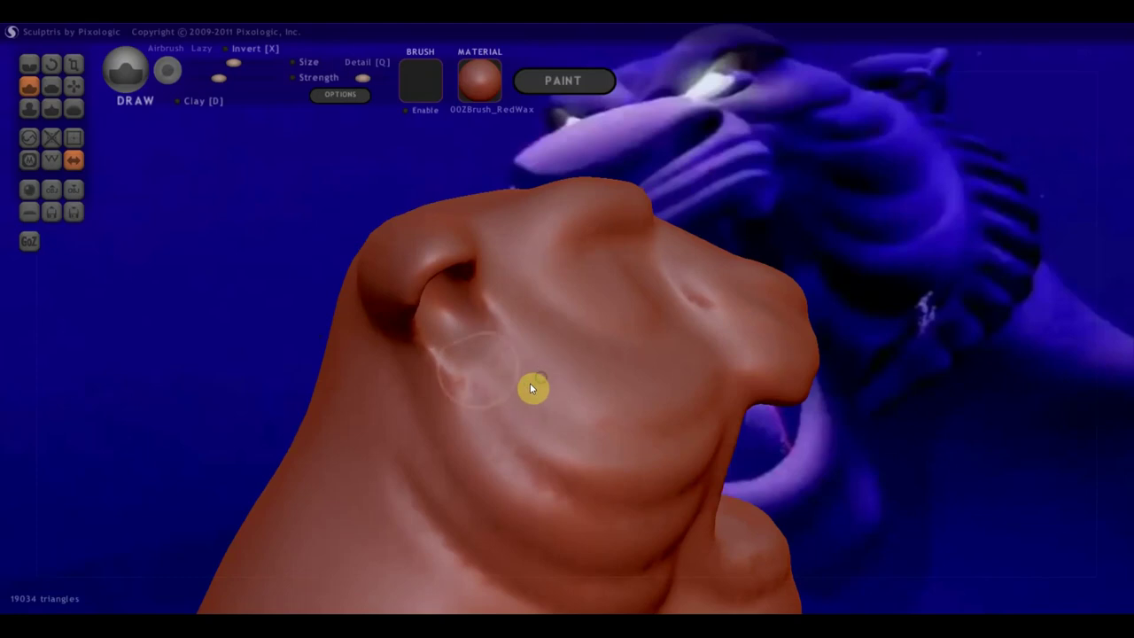
# - Pull the ear region up and to the right with the Grab brush
pyautogui.click(76, 87)
pyautogui.scroll(-2, 398, 305)
pyautogui.moveTo(399, 305)
pyautogui.mouseDown(button='right')
pyautogui.moveTo(484, 349)
pyautogui.moveTo(478, 317)
pyautogui.mouseUp(button='right')
pyautogui.moveTo(479, 317); pyautogui.dragTo(515, 290)
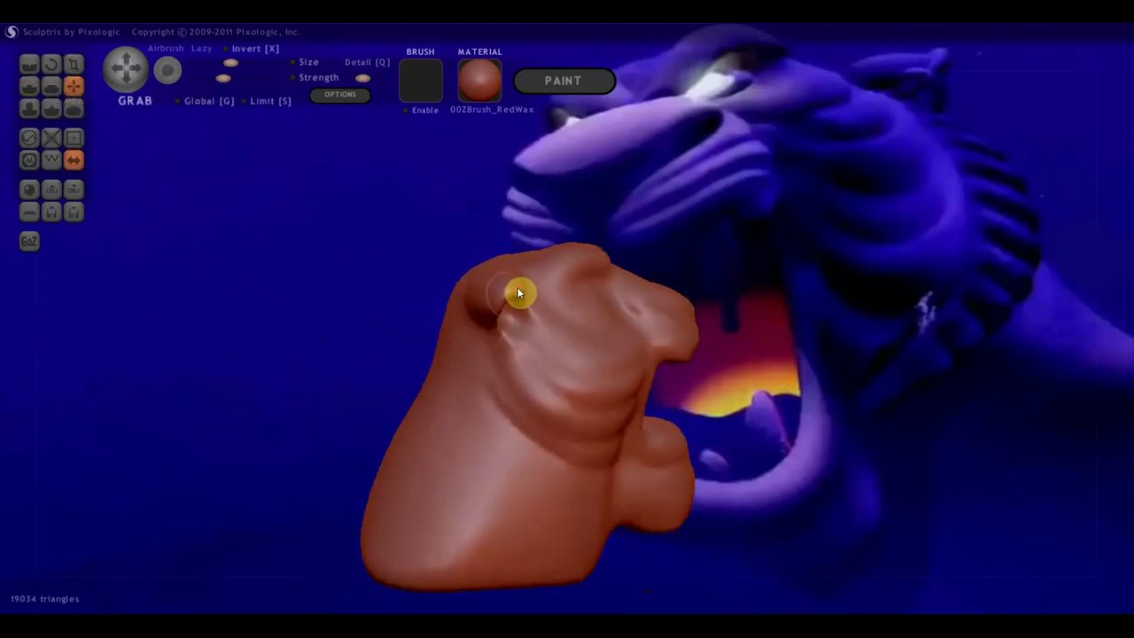
pyautogui.moveTo(493, 309)
pyautogui.mouseDown(button='right')
pyautogui.moveTo(544, 372)
pyautogui.moveTo(590, 355)
pyautogui.moveTo(569, 334)
pyautogui.mouseUp(button='right')
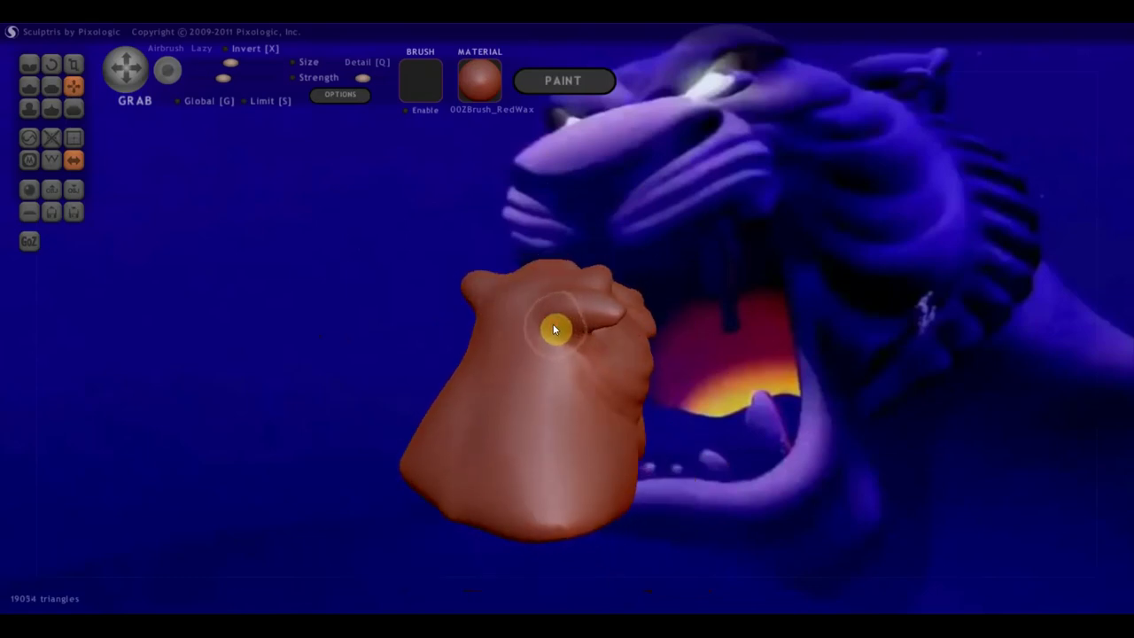
pyautogui.moveTo(575, 292)
pyautogui.mouseDown(button='right')
pyautogui.moveTo(572, 377)
pyautogui.moveTo(520, 346)
pyautogui.moveTo(654, 375)
pyautogui.moveTo(669, 356)
pyautogui.mouseUp(button='right')
# - Flatten the upper chest area with the Flatten brush, turning the model between strokes
pyautogui.click(50, 86)
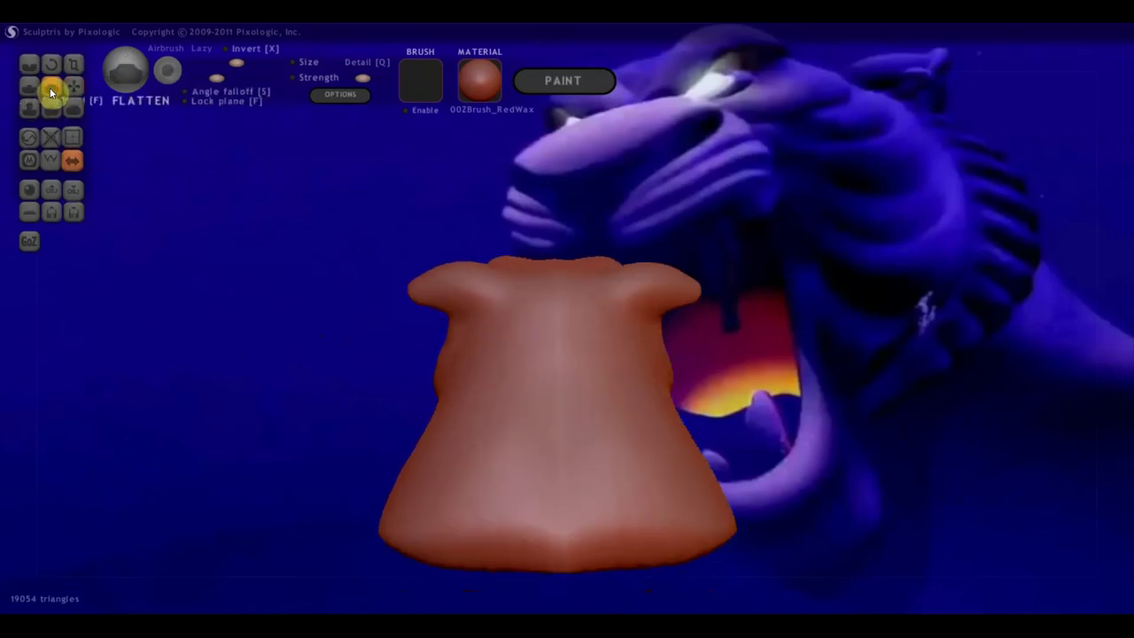
pyautogui.scroll(-3, 476, 404)
pyautogui.moveTo(476, 404); pyautogui.dragTo(550, 402, button='right')
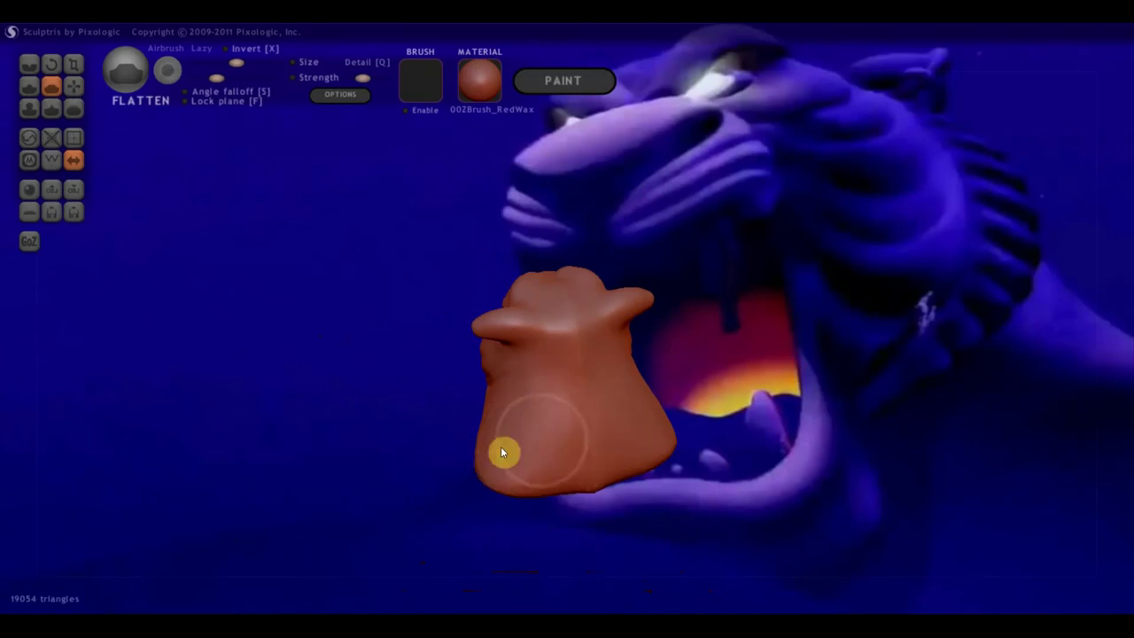
pyautogui.scroll(3, 577, 394)
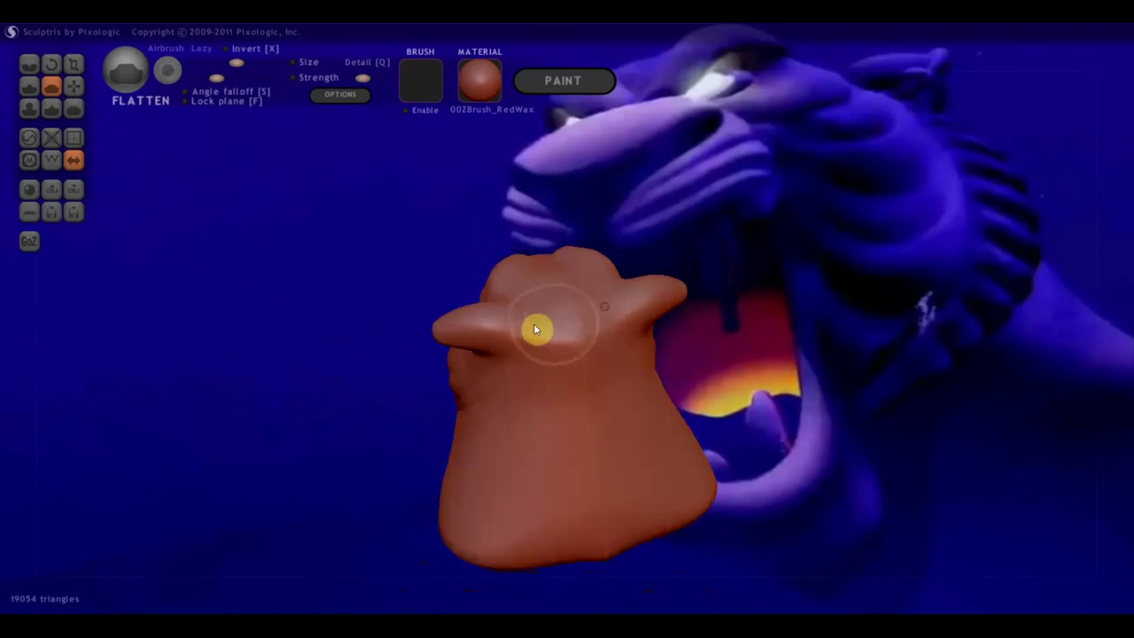
pyautogui.moveTo(576, 333)
pyautogui.mouseDown()
pyautogui.moveTo(539, 299)
pyautogui.moveTo(581, 341)
pyautogui.mouseUp()
pyautogui.moveTo(537, 349)
pyautogui.mouseDown(button='right')
pyautogui.moveTo(422, 357)
pyautogui.moveTo(399, 347)
pyautogui.moveTo(592, 367)
pyautogui.mouseUp(button='right')
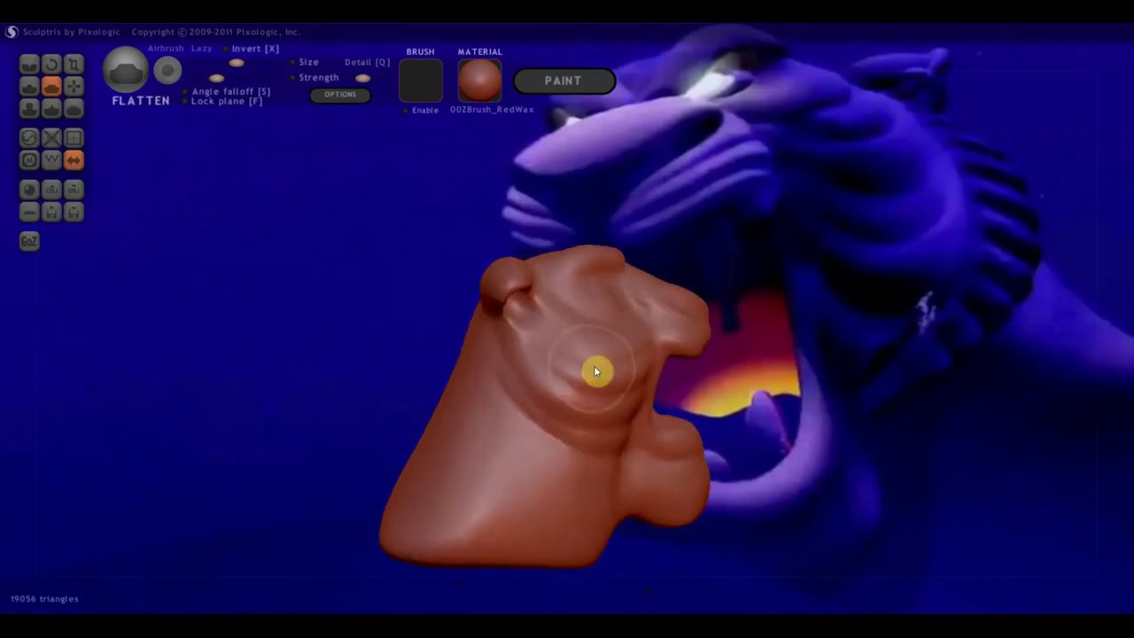
pyautogui.moveTo(702, 374)
pyautogui.mouseDown(button='right')
pyautogui.moveTo(714, 376)
pyautogui.moveTo(600, 345)
pyautogui.mouseUp(button='right')
pyautogui.moveTo(464, 469)
pyautogui.mouseDown()
pyautogui.moveTo(395, 477)
pyautogui.moveTo(450, 490)
pyautogui.moveTo(311, 485)
pyautogui.mouseUp()
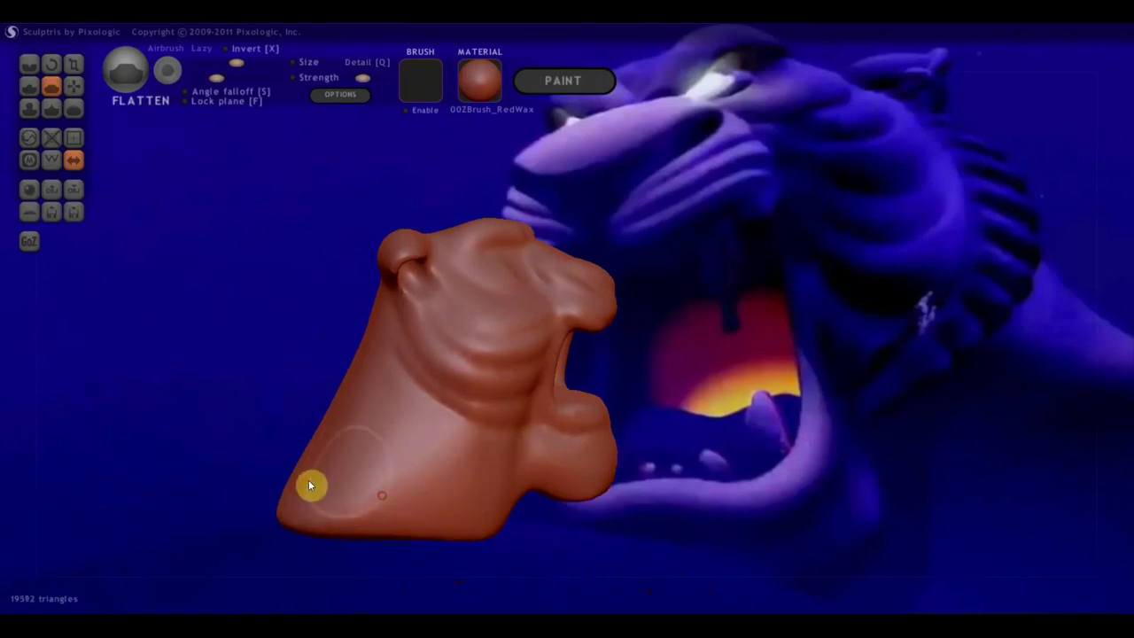
# - Sculpt Draw strokes onto the neck, deepening a crease toward the lower right
pyautogui.click(73, 86)
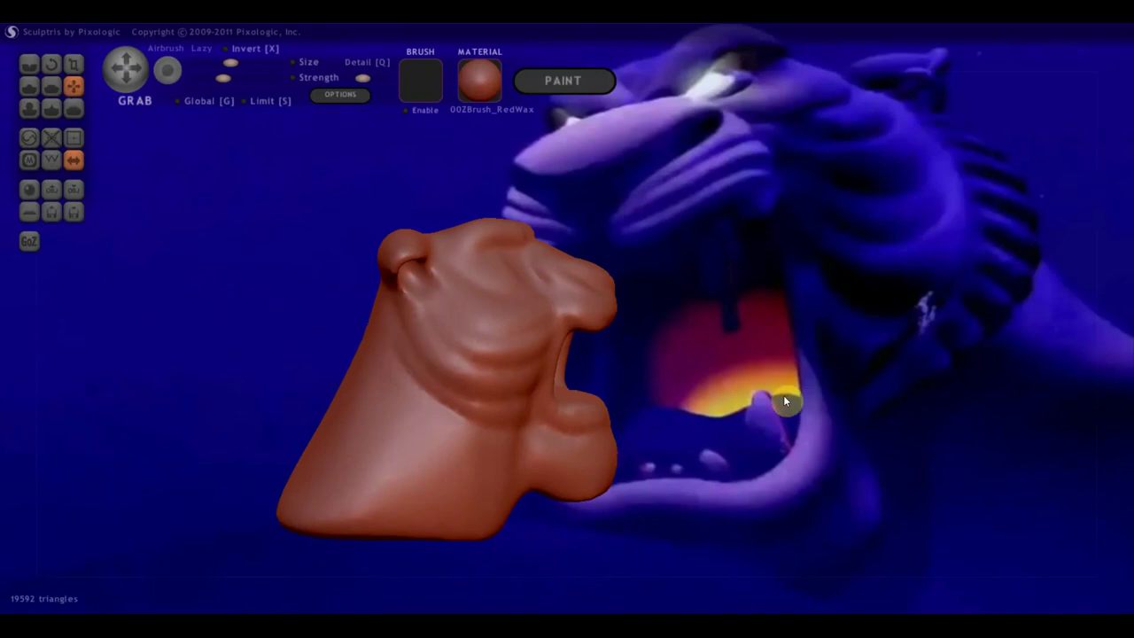
pyautogui.click(27, 88)
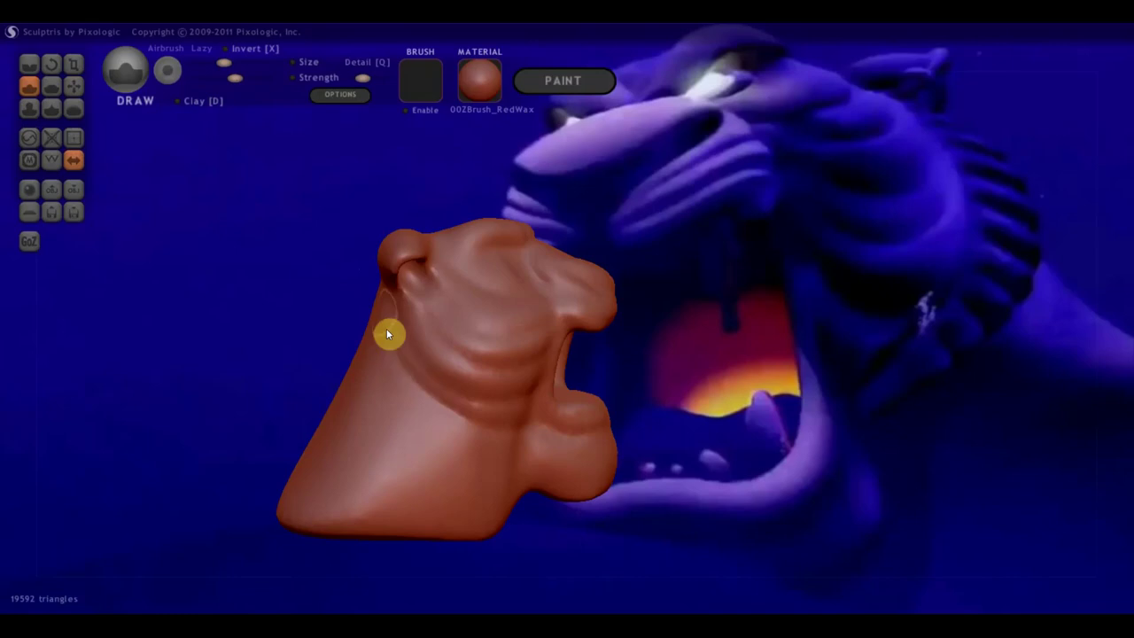
pyautogui.moveTo(380, 302)
pyautogui.mouseDown()
pyautogui.moveTo(403, 361)
pyautogui.moveTo(385, 328)
pyautogui.moveTo(417, 374)
pyautogui.moveTo(492, 424)
pyautogui.mouseUp()
pyautogui.moveTo(421, 388)
pyautogui.mouseDown()
pyautogui.moveTo(509, 428)
pyautogui.moveTo(423, 386)
pyautogui.moveTo(381, 310)
pyautogui.moveTo(437, 393)
pyautogui.moveTo(512, 425)
pyautogui.mouseUp()
pyautogui.moveTo(512, 426)
pyautogui.mouseDown(button='right')
pyautogui.moveTo(526, 450)
pyautogui.moveTo(389, 441)
pyautogui.moveTo(608, 432)
pyautogui.moveTo(587, 417)
pyautogui.mouseUp(button='right')
# - From a three-quarter side view, build layered grooves along the neck below the ear
pyautogui.moveTo(755, 367)
pyautogui.mouseDown(button='right')
pyautogui.moveTo(691, 386)
pyautogui.moveTo(726, 377)
pyautogui.moveTo(702, 397)
pyautogui.moveTo(707, 374)
pyautogui.mouseUp(button='right')
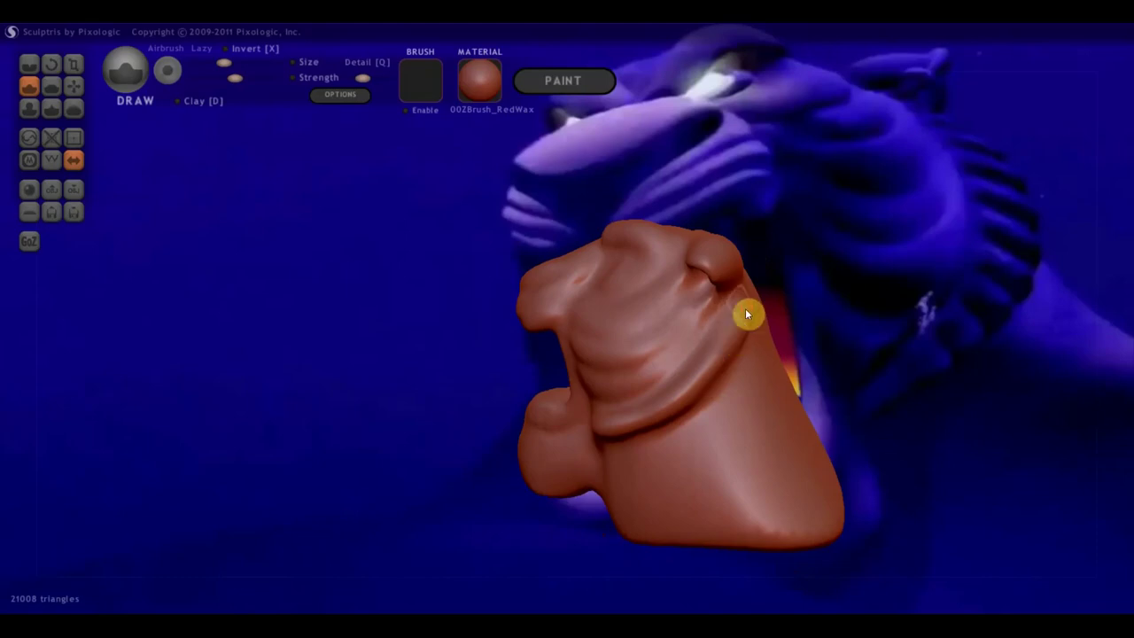
pyautogui.moveTo(732, 292)
pyautogui.mouseDown()
pyautogui.moveTo(719, 357)
pyautogui.moveTo(742, 294)
pyautogui.moveTo(718, 366)
pyautogui.moveTo(699, 390)
pyautogui.moveTo(727, 349)
pyautogui.moveTo(676, 408)
pyautogui.mouseUp()
pyautogui.moveTo(676, 407)
pyautogui.mouseDown(button='right')
pyautogui.moveTo(731, 383)
pyautogui.moveTo(708, 337)
pyautogui.mouseUp(button='right')
pyautogui.moveTo(658, 312); pyautogui.dragTo(593, 340)
pyautogui.moveTo(456, 271)
pyautogui.mouseDown(button='right')
pyautogui.moveTo(689, 228)
pyautogui.moveTo(683, 278)
pyautogui.mouseUp(button='right')
pyautogui.moveTo(673, 274)
pyautogui.mouseDown()
pyautogui.moveTo(643, 314)
pyautogui.moveTo(581, 344)
pyautogui.mouseUp()
pyautogui.moveTo(684, 270)
pyautogui.mouseDown()
pyautogui.moveTo(828, 327)
pyautogui.moveTo(867, 316)
pyautogui.moveTo(664, 363)
pyautogui.moveTo(804, 373)
pyautogui.moveTo(594, 335)
pyautogui.mouseUp()
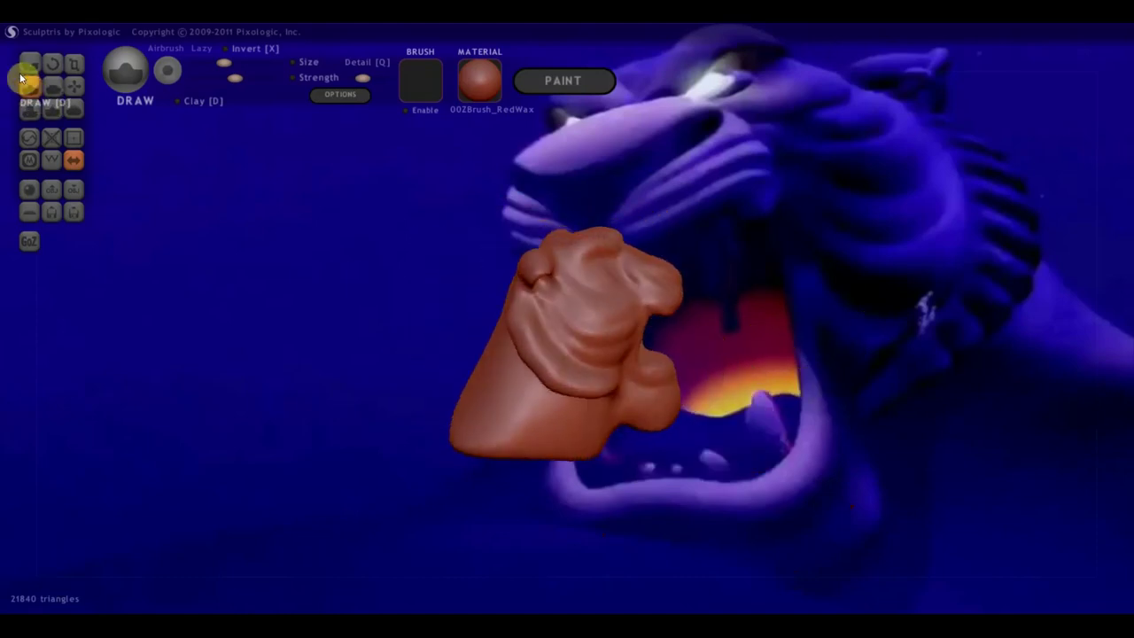
# - Flatten the side of the head and the jaw with the Flatten brush
pyautogui.click(51, 86)
pyautogui.scroll(2, 444, 368)
pyautogui.scroll(2, 444, 368)
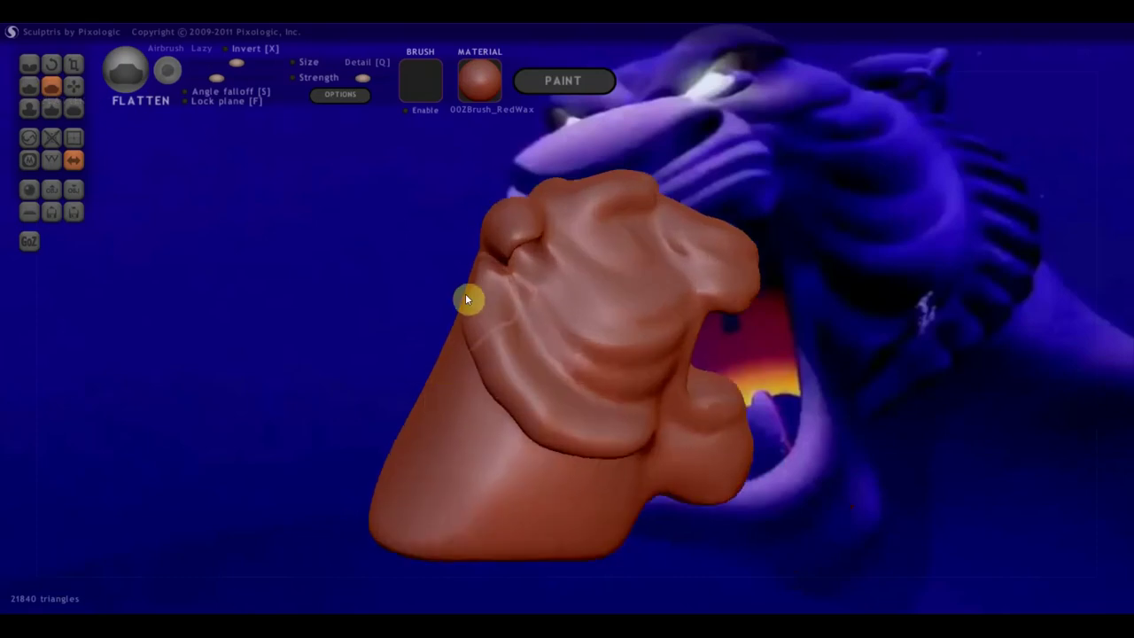
pyautogui.scroll(2, 467, 301)
pyautogui.moveTo(516, 458)
pyautogui.mouseDown()
pyautogui.moveTo(566, 469)
pyautogui.moveTo(473, 372)
pyautogui.moveTo(471, 307)
pyautogui.moveTo(691, 506)
pyautogui.moveTo(494, 420)
pyautogui.moveTo(540, 400)
pyautogui.mouseUp()
pyautogui.moveTo(540, 399)
pyautogui.mouseDown(button='right')
pyautogui.moveTo(483, 418)
pyautogui.moveTo(519, 458)
pyautogui.mouseUp(button='right')
pyautogui.moveTo(585, 507); pyautogui.dragTo(555, 502)
pyautogui.moveTo(555, 501)
pyautogui.mouseDown(button='right')
pyautogui.moveTo(529, 481)
pyautogui.moveTo(608, 481)
pyautogui.moveTo(639, 440)
pyautogui.moveTo(718, 421)
pyautogui.moveTo(824, 483)
pyautogui.mouseUp(button='right')
pyautogui.moveTo(574, 317)
pyautogui.mouseDown()
pyautogui.moveTo(523, 281)
pyautogui.moveTo(466, 369)
pyautogui.mouseUp()
pyautogui.scroll(-2, 466, 369)
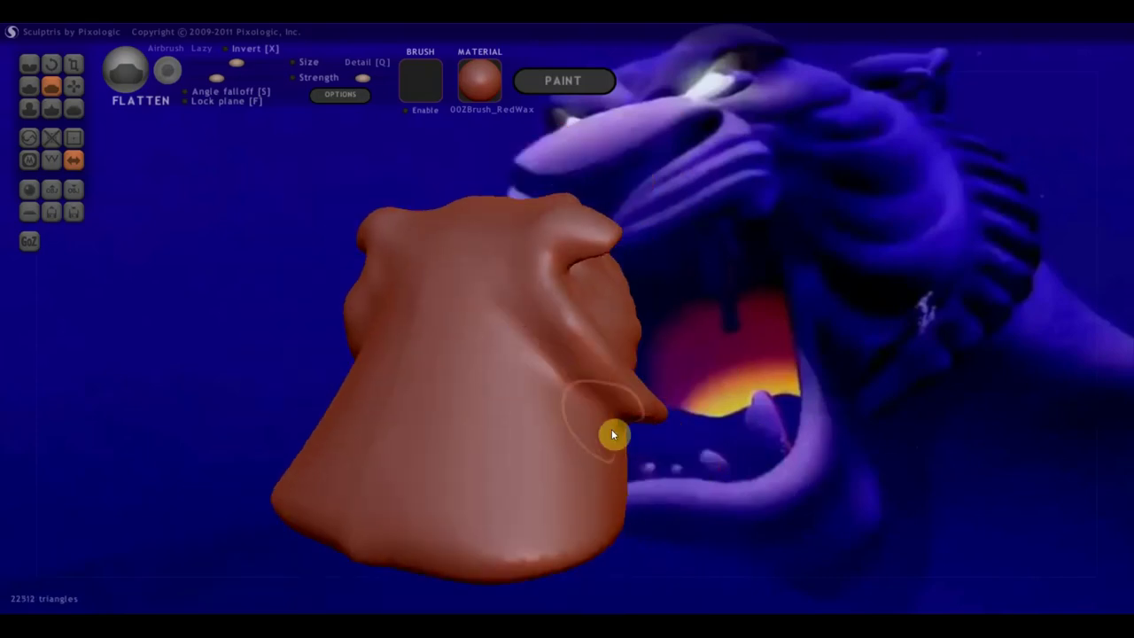
# - Turn on Clay for the Draw brush and add clay strokes near the jaw and on the brow
pyautogui.click(30, 86)
pyautogui.click(178, 101)
pyautogui.scroll(-2, 544, 334)
pyautogui.moveTo(605, 390); pyautogui.dragTo(526, 302)
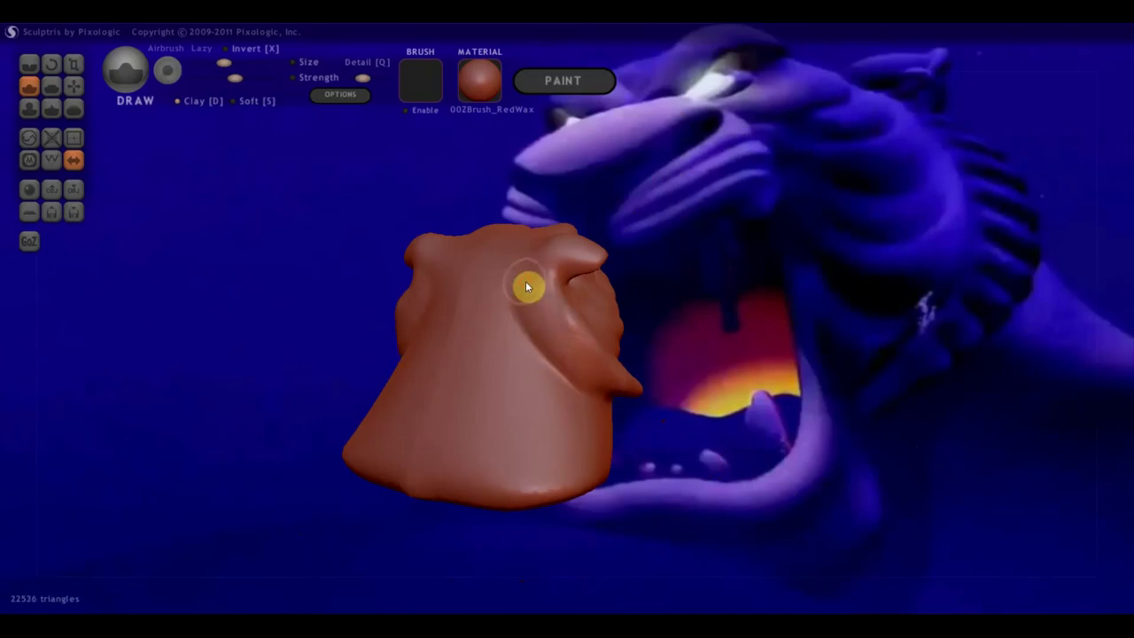
pyautogui.moveTo(637, 431)
pyautogui.mouseDown()
pyautogui.moveTo(560, 431)
pyautogui.moveTo(560, 375)
pyautogui.mouseUp()
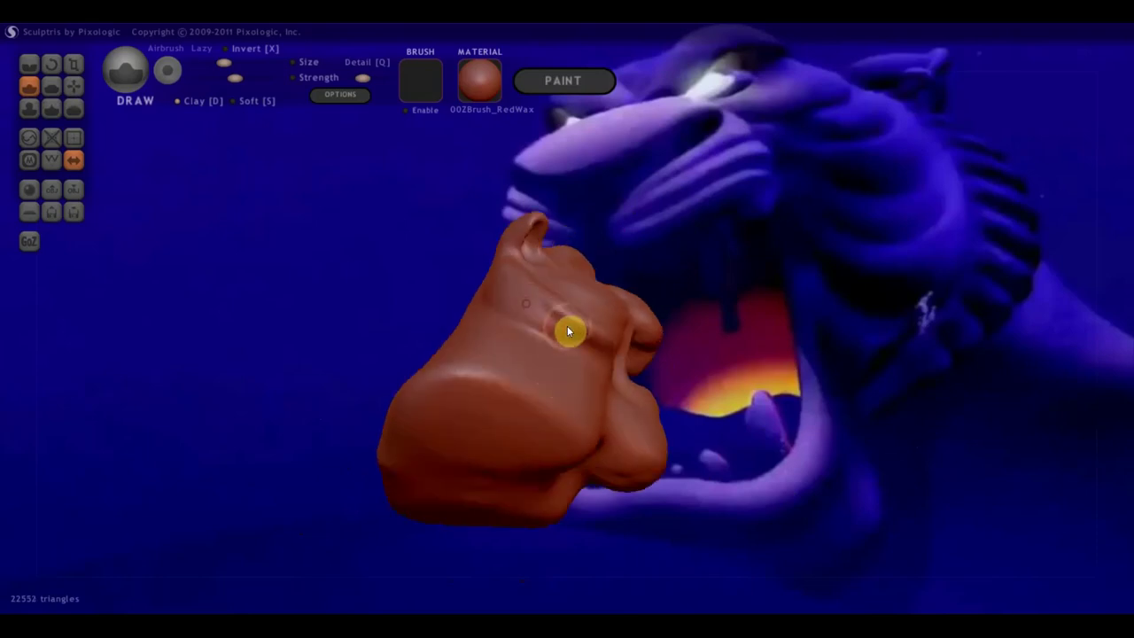
pyautogui.moveTo(542, 313)
pyautogui.mouseDown()
pyautogui.moveTo(603, 342)
pyautogui.moveTo(529, 332)
pyautogui.moveTo(577, 344)
pyautogui.moveTo(546, 325)
pyautogui.moveTo(606, 354)
pyautogui.mouseUp()
pyautogui.moveTo(604, 369)
pyautogui.mouseDown(button='right')
pyautogui.moveTo(485, 413)
pyautogui.moveTo(541, 422)
pyautogui.moveTo(528, 383)
pyautogui.mouseUp(button='right')
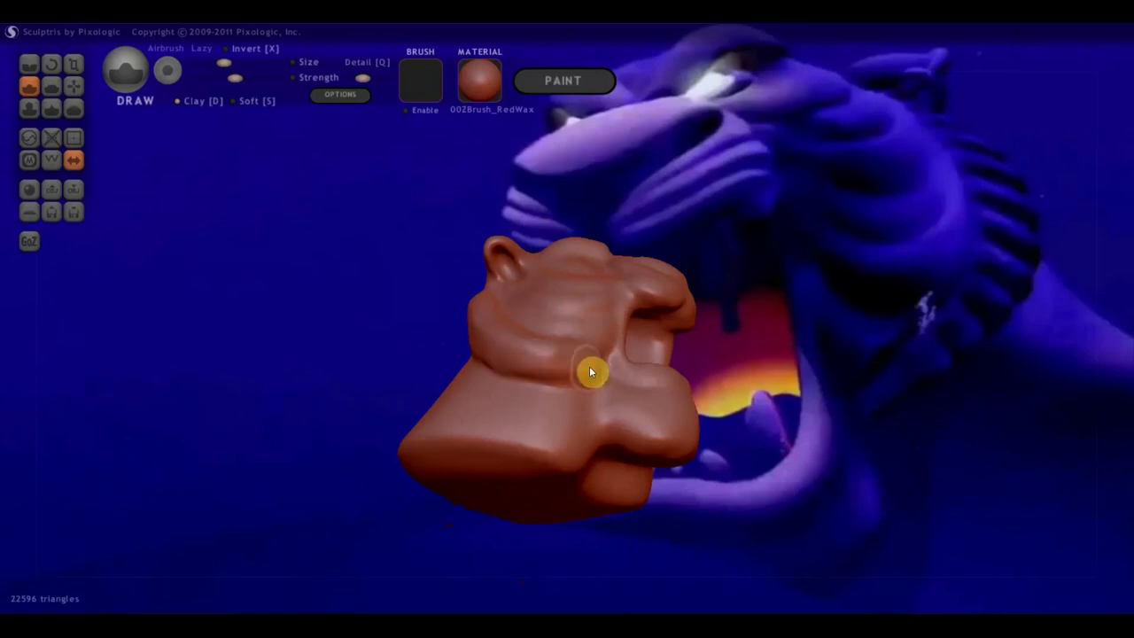
pyautogui.moveTo(569, 367); pyautogui.dragTo(450, 412, button='right')
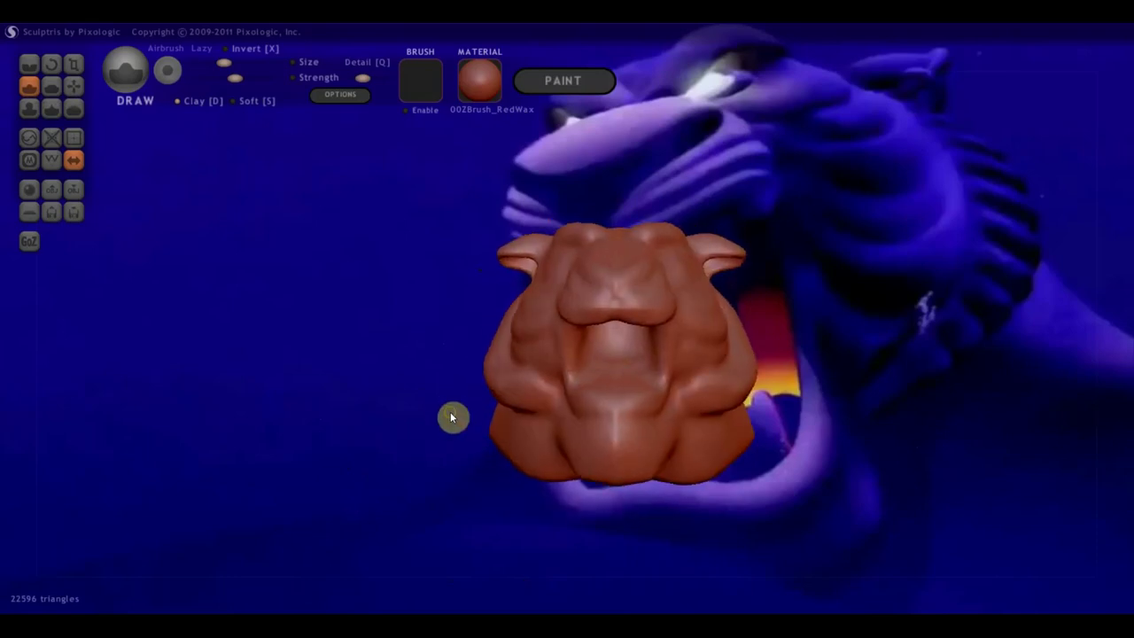
pyautogui.click(74, 85)
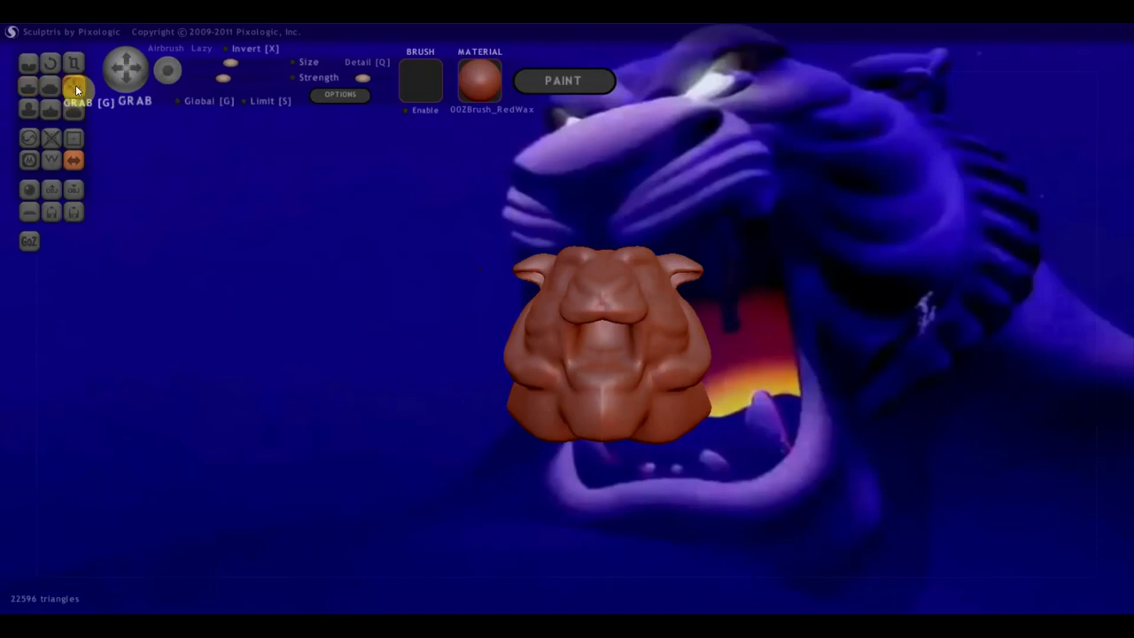
# - Pull the lower jaw down and outward, then drag the lower lip slightly down
pyautogui.moveTo(486, 410); pyautogui.dragTo(502, 413)
pyautogui.moveTo(501, 417)
pyautogui.mouseDown(button='right')
pyautogui.moveTo(560, 428)
pyautogui.moveTo(542, 425)
pyautogui.mouseUp(button='right')
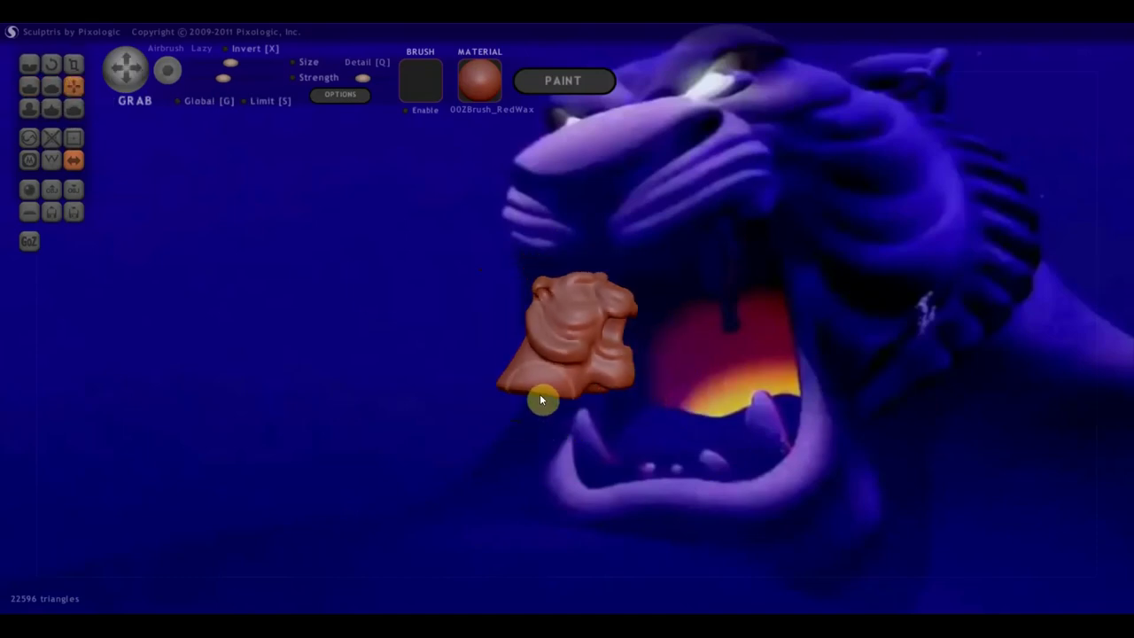
pyautogui.moveTo(541, 400); pyautogui.dragTo(519, 441)
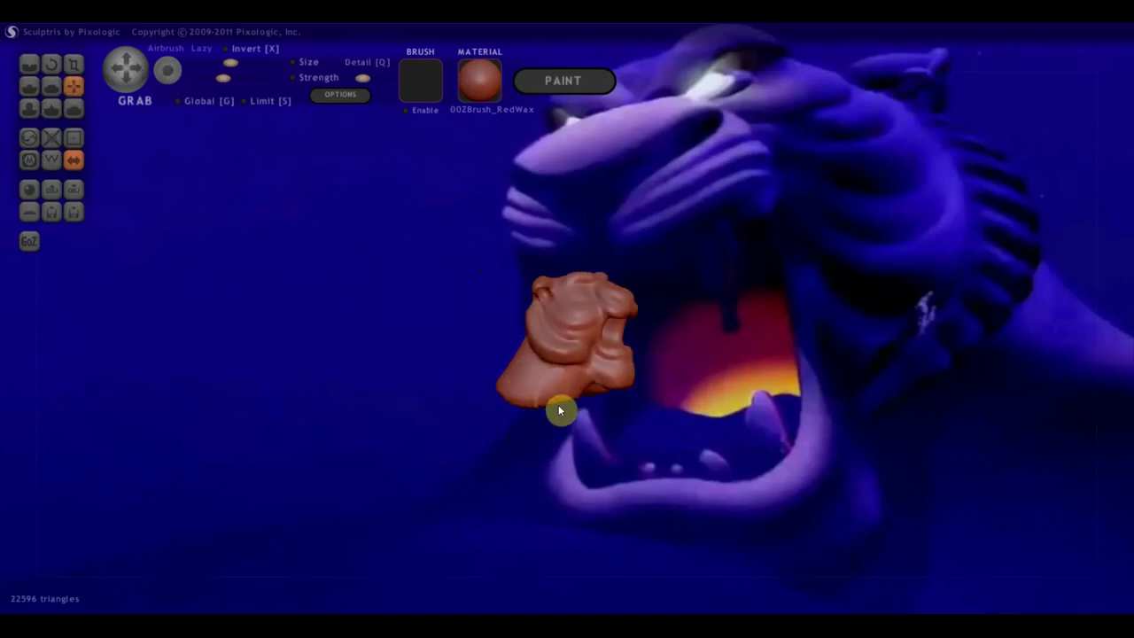
pyautogui.moveTo(575, 429); pyautogui.dragTo(446, 409, button='right')
pyautogui.scroll(3, 536, 421)
pyautogui.moveTo(536, 422)
pyautogui.mouseDown(button='right')
pyautogui.moveTo(560, 408)
pyautogui.moveTo(584, 431)
pyautogui.moveTo(485, 464)
pyautogui.moveTo(583, 431)
pyautogui.moveTo(579, 403)
pyautogui.mouseUp(button='right')
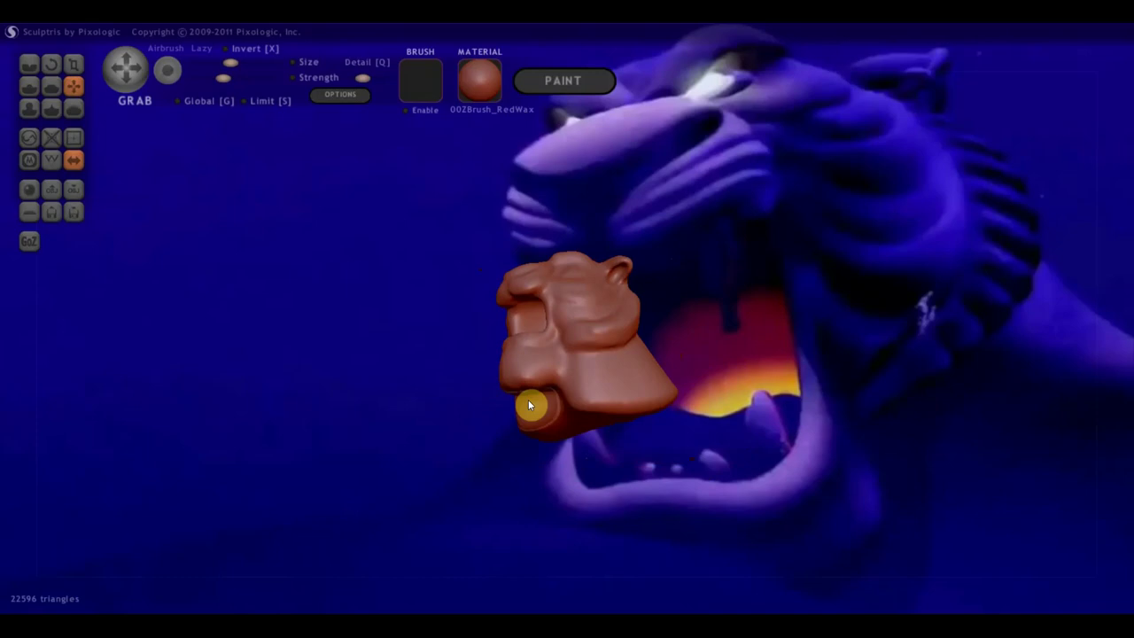
pyautogui.moveTo(528, 395); pyautogui.dragTo(553, 412)
# - Enlarge the brush Size and pull the front jaw lobe outward to the left
pyautogui.moveTo(600, 441); pyautogui.dragTo(589, 443, button='right')
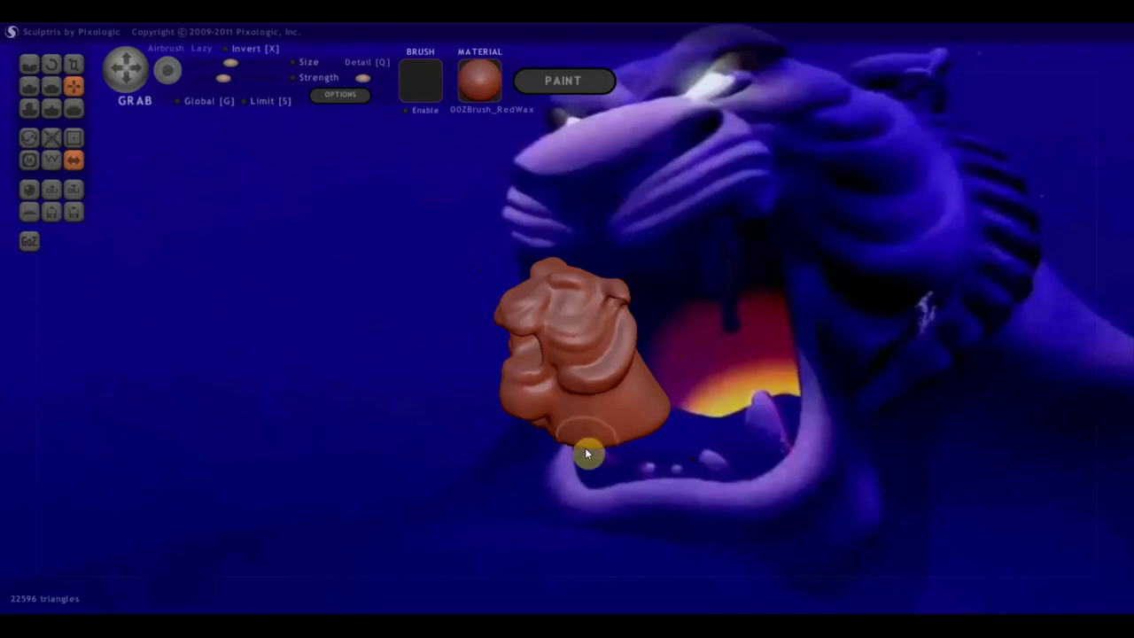
pyautogui.moveTo(648, 430)
pyautogui.mouseDown(button='right')
pyautogui.moveTo(676, 433)
pyautogui.moveTo(572, 431)
pyautogui.moveTo(609, 417)
pyautogui.mouseUp(button='right')
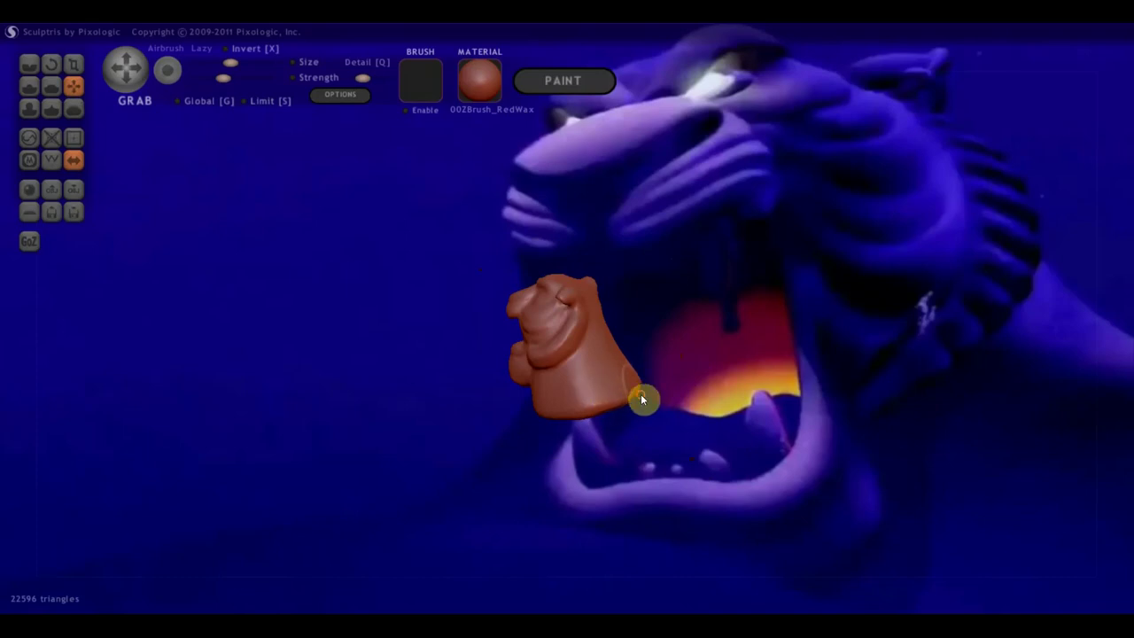
pyautogui.moveTo(594, 403)
pyautogui.mouseDown(button='right')
pyautogui.moveTo(715, 384)
pyautogui.moveTo(736, 398)
pyautogui.mouseUp(button='right')
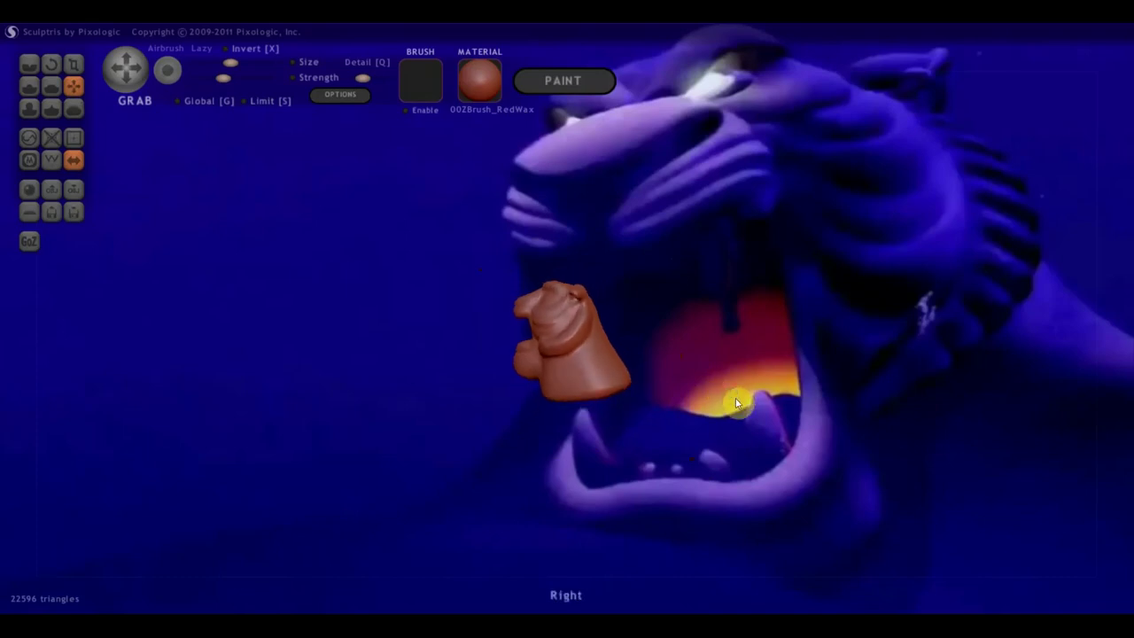
pyautogui.scroll(3, 546, 417)
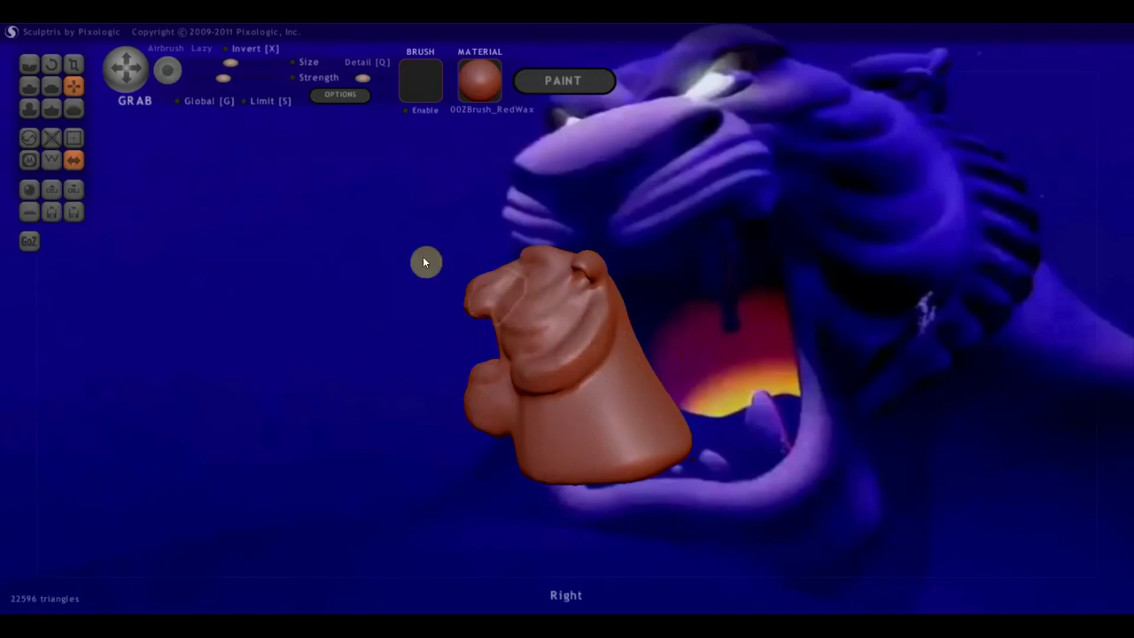
pyautogui.moveTo(230, 62); pyautogui.dragTo(246, 62)
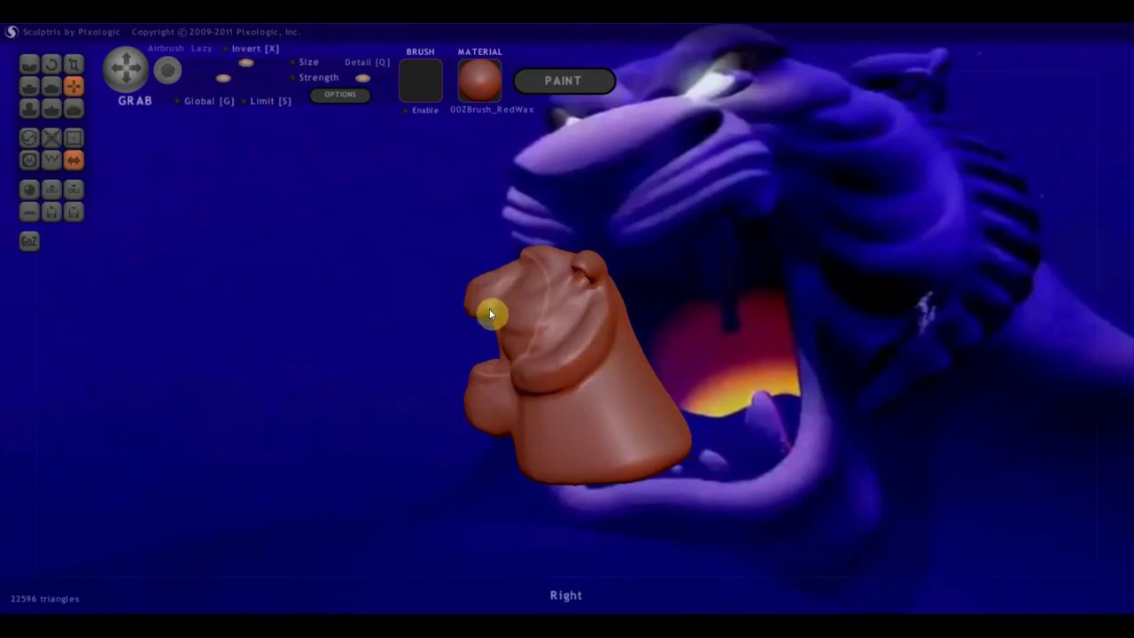
pyautogui.scroll(-2, 489, 323)
pyautogui.scroll(-2, 489, 334)
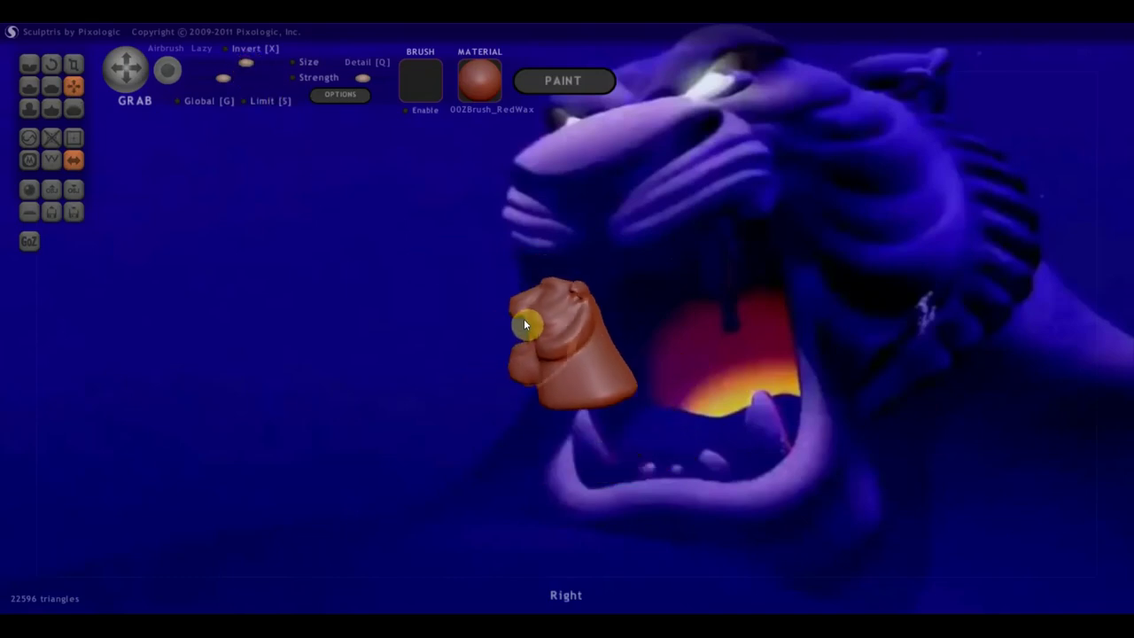
pyautogui.moveTo(524, 325)
pyautogui.mouseDown()
pyautogui.moveTo(470, 424)
pyautogui.moveTo(441, 449)
pyautogui.mouseUp()
pyautogui.scroll(2, 502, 370)
pyautogui.scroll(2, 472, 420)
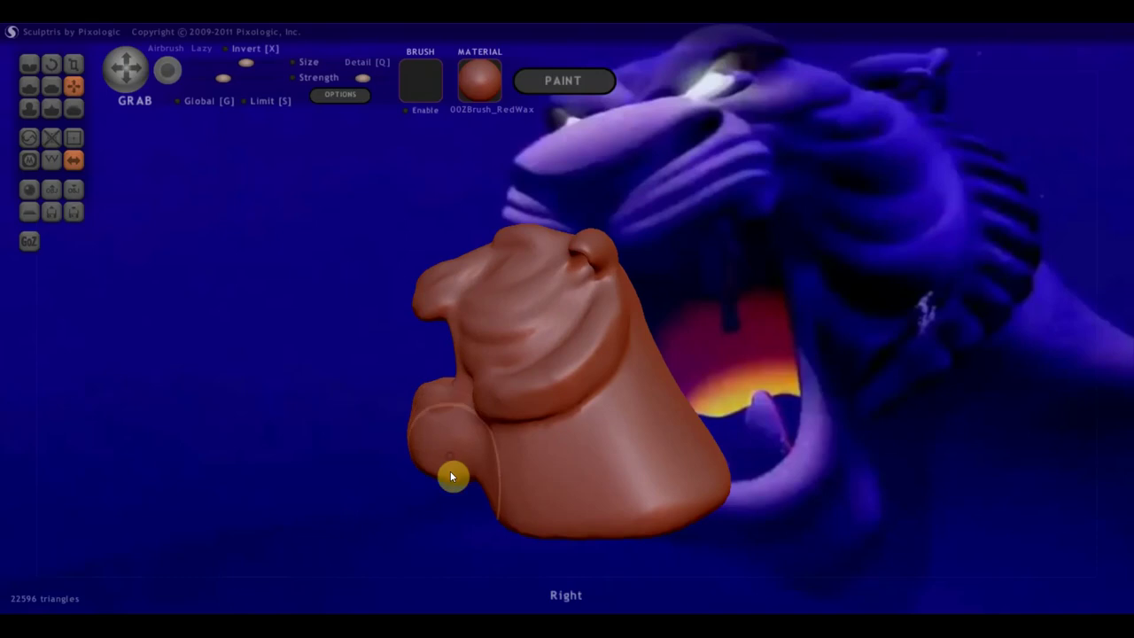
pyautogui.moveTo(441, 450); pyautogui.dragTo(745, 449, button='right')
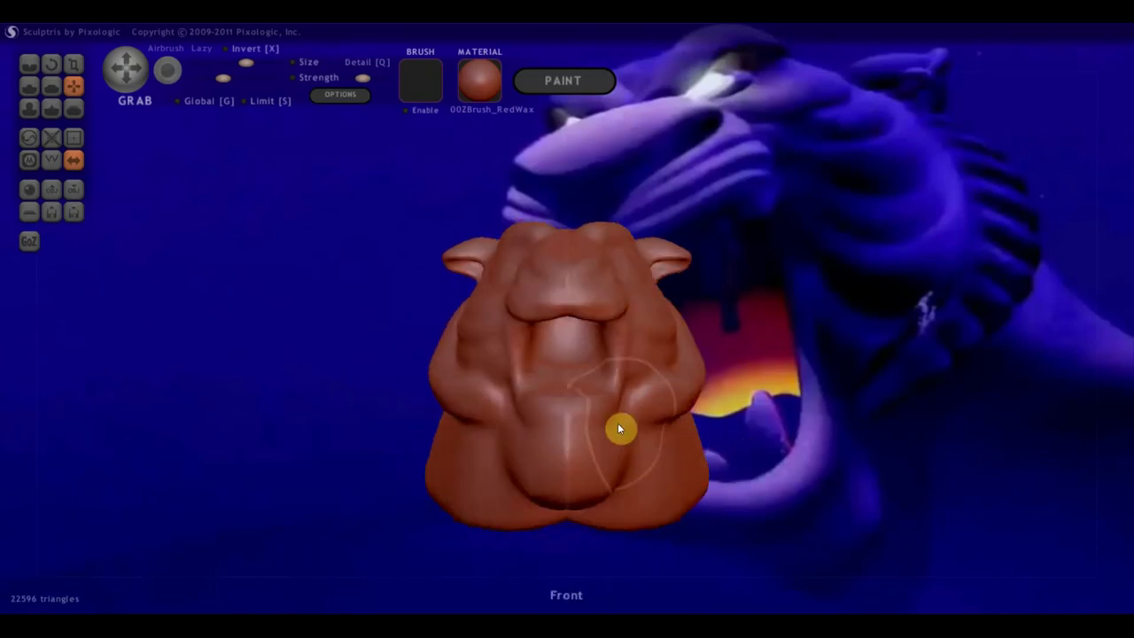
# - Pull the lower chest and neck edge downward with the Grab brush
pyautogui.moveTo(599, 410)
pyautogui.mouseDown()
pyautogui.moveTo(608, 438)
pyautogui.moveTo(612, 400)
pyautogui.moveTo(615, 446)
pyautogui.moveTo(557, 504)
pyautogui.moveTo(552, 529)
pyautogui.mouseUp()
pyautogui.moveTo(544, 515); pyautogui.dragTo(695, 509, button='right')
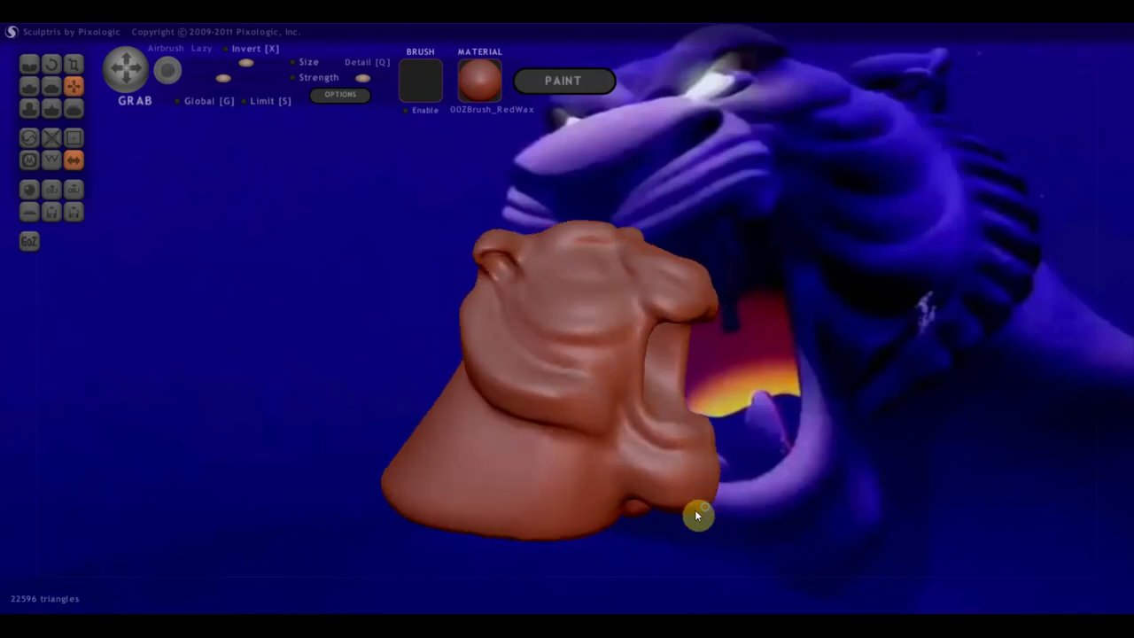
pyautogui.scroll(1, 671, 513)
pyautogui.moveTo(673, 530)
pyautogui.mouseDown()
pyautogui.moveTo(661, 576)
pyautogui.moveTo(663, 563)
pyautogui.mouseUp()
pyautogui.moveTo(734, 562); pyautogui.dragTo(640, 545)
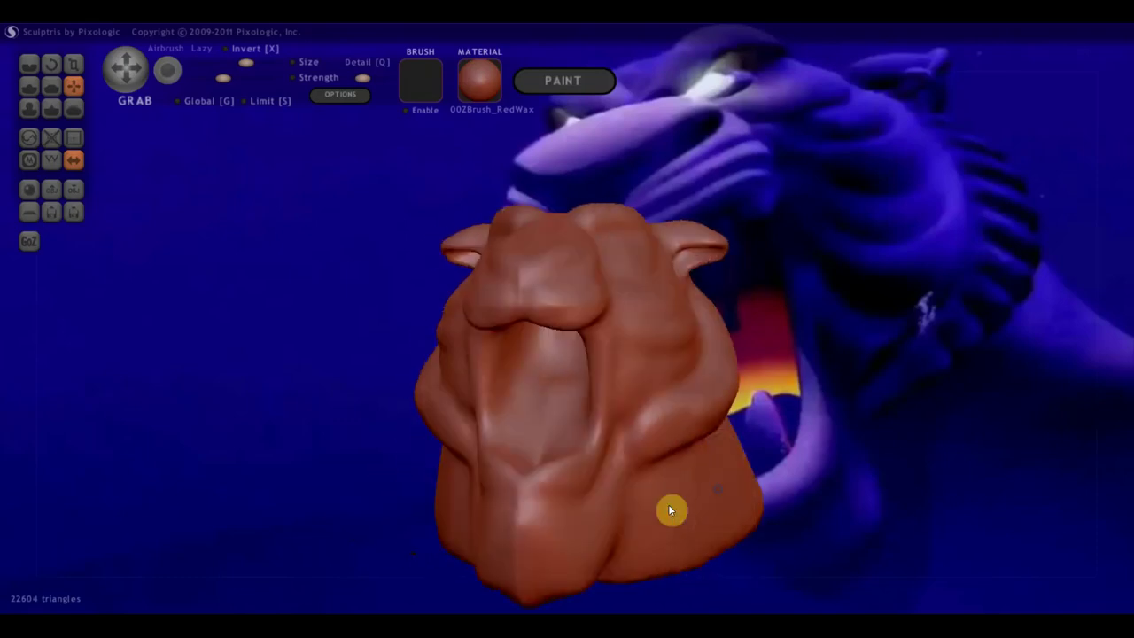
pyautogui.keyDown('shift'); pyautogui.moveTo(657, 537); pyautogui.dragTo(813, 496, button='right'); pyautogui.keyUp('shift')
# - Reshape both lower cheeks symmetrically and push the lower cheek fold up toward the upper cheek
pyautogui.moveTo(635, 412)
pyautogui.mouseDown()
pyautogui.moveTo(628, 448)
pyautogui.moveTo(665, 464)
pyautogui.moveTo(638, 446)
pyautogui.moveTo(639, 392)
pyautogui.moveTo(640, 412)
pyautogui.mouseUp()
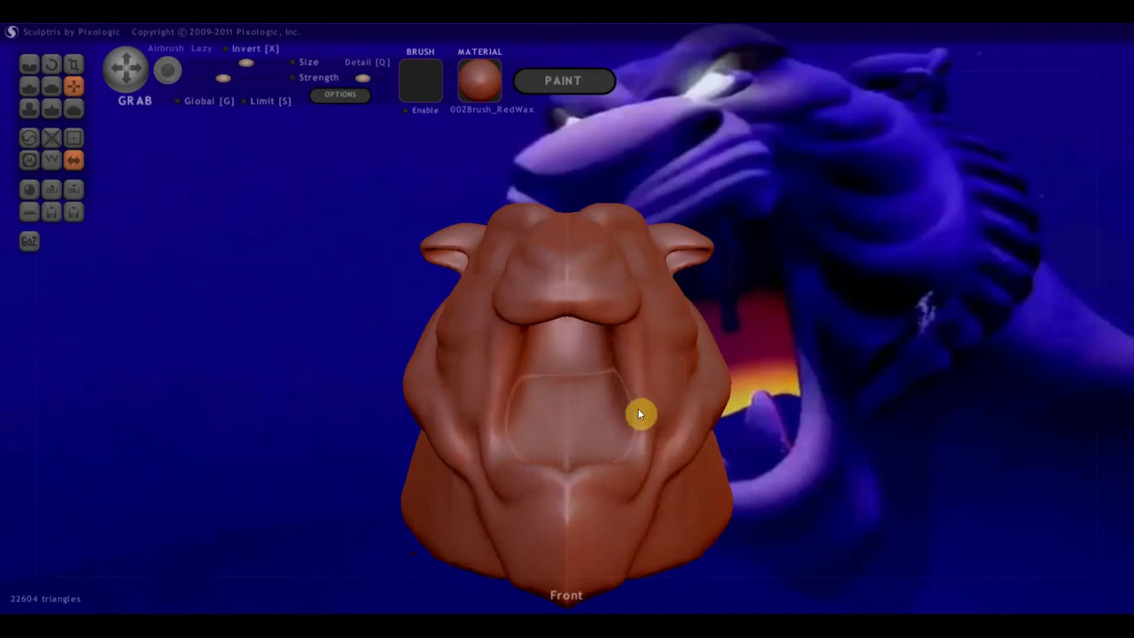
pyautogui.moveTo(458, 359); pyautogui.dragTo(448, 353)
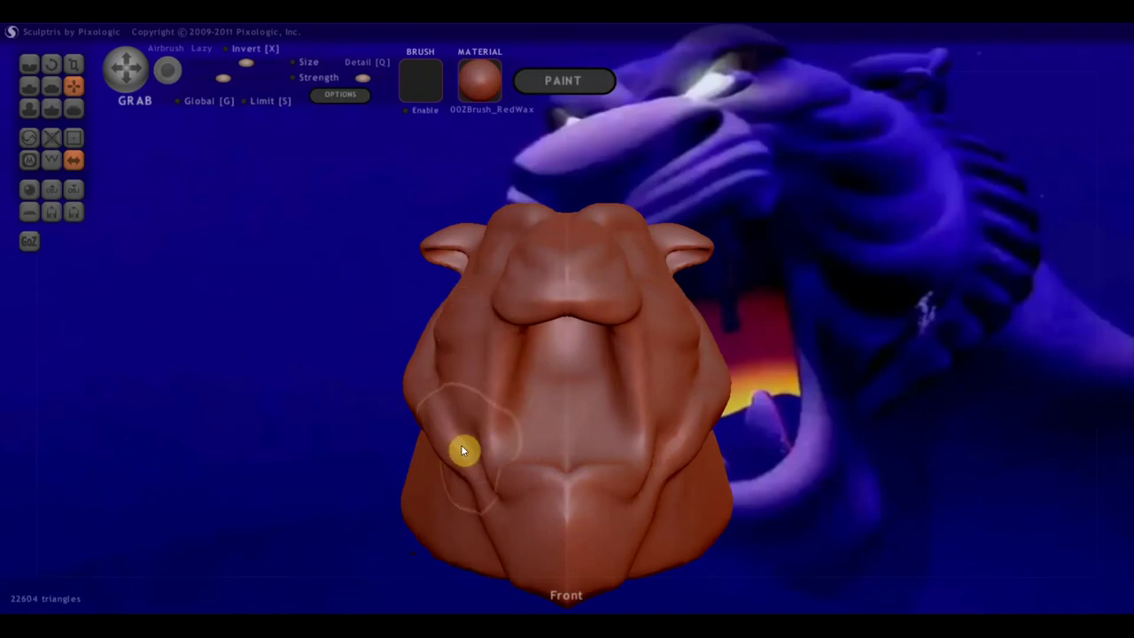
pyautogui.scroll(2, 461, 447)
pyautogui.moveTo(403, 454)
pyautogui.mouseDown()
pyautogui.moveTo(398, 446)
pyautogui.moveTo(376, 462)
pyautogui.mouseUp()
pyautogui.moveTo(375, 457)
pyautogui.mouseDown(button='right')
pyautogui.moveTo(496, 465)
pyautogui.moveTo(532, 441)
pyautogui.mouseUp(button='right')
pyautogui.moveTo(390, 371); pyautogui.dragTo(576, 400, button='right')
pyautogui.scroll(-2, 572, 403)
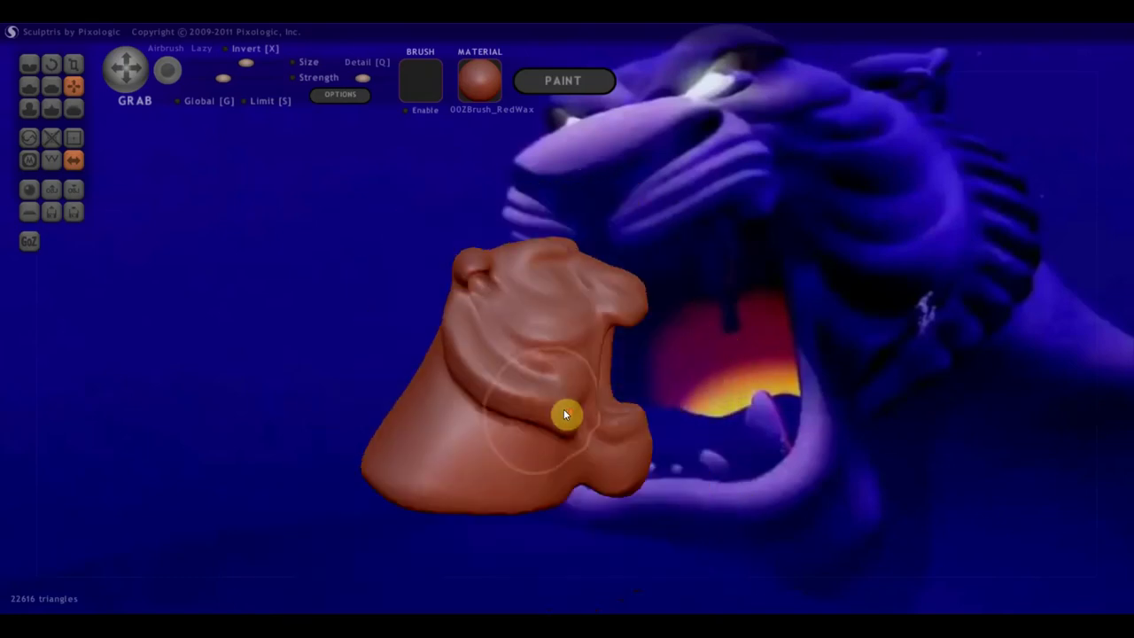
pyautogui.moveTo(487, 419)
pyautogui.mouseDown()
pyautogui.moveTo(517, 440)
pyautogui.moveTo(467, 333)
pyautogui.mouseUp()
pyautogui.keyDown('shift'); pyautogui.moveTo(470, 333); pyautogui.dragTo(575, 303, button='right'); pyautogui.keyUp('shift')
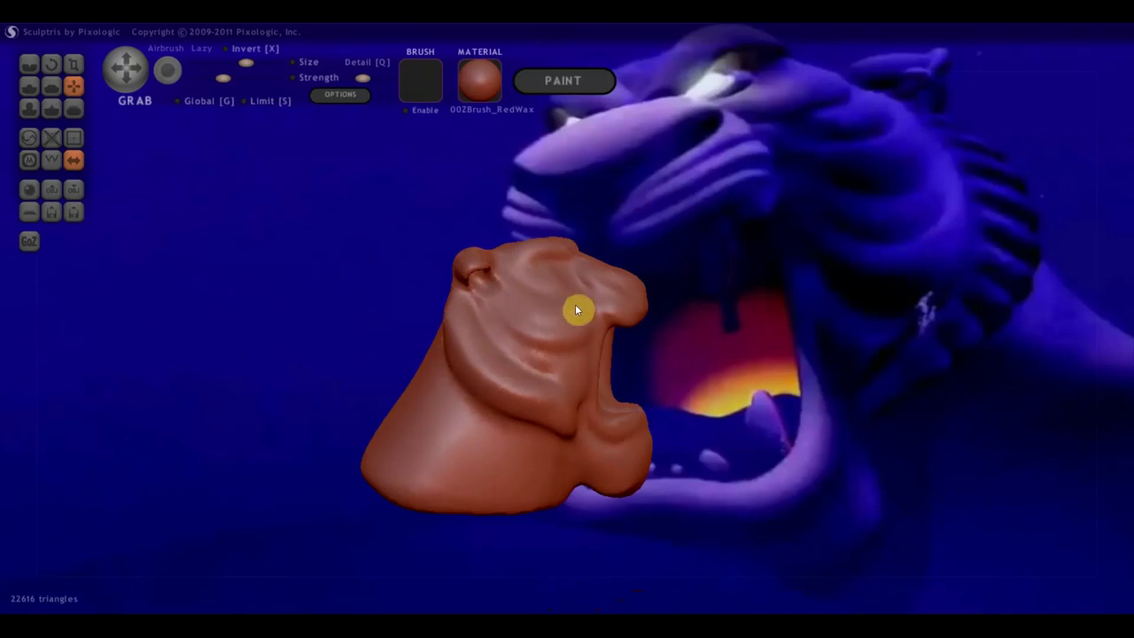
# - Refine the lower cheek surface and flatten the ear bump
pyautogui.moveTo(418, 376)
pyautogui.mouseDown()
pyautogui.moveTo(408, 372)
pyautogui.moveTo(422, 388)
pyautogui.mouseUp()
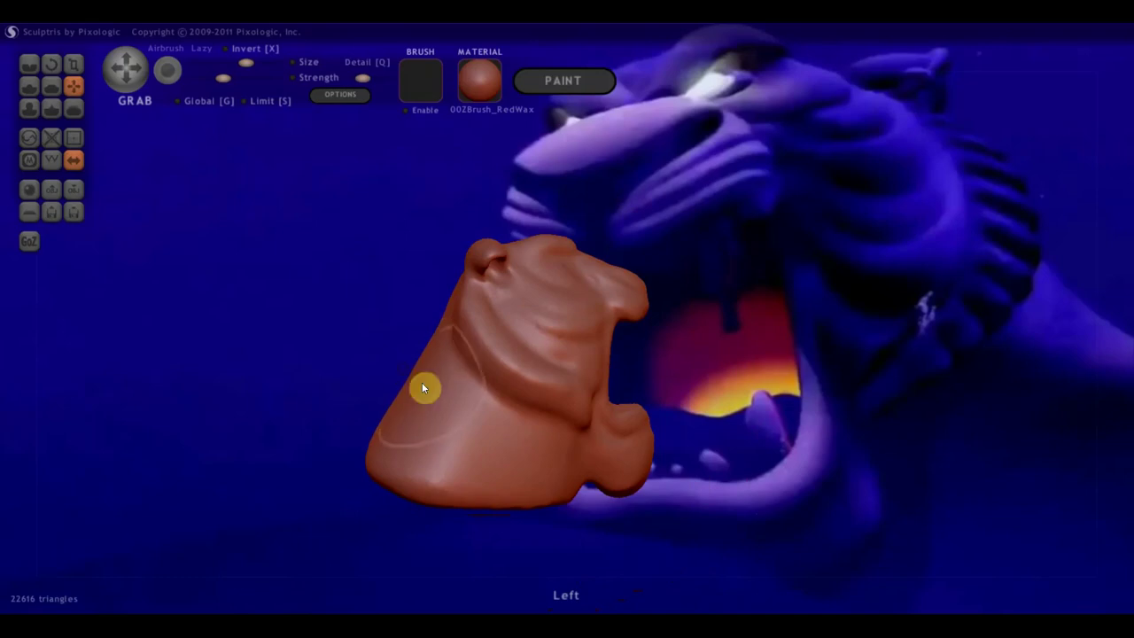
pyautogui.moveTo(414, 384)
pyautogui.mouseDown(button='right')
pyautogui.moveTo(476, 337)
pyautogui.moveTo(537, 456)
pyautogui.moveTo(517, 388)
pyautogui.moveTo(482, 393)
pyautogui.mouseUp(button='right')
pyautogui.moveTo(439, 396)
pyautogui.mouseDown()
pyautogui.moveTo(420, 391)
pyautogui.moveTo(425, 399)
pyautogui.mouseUp()
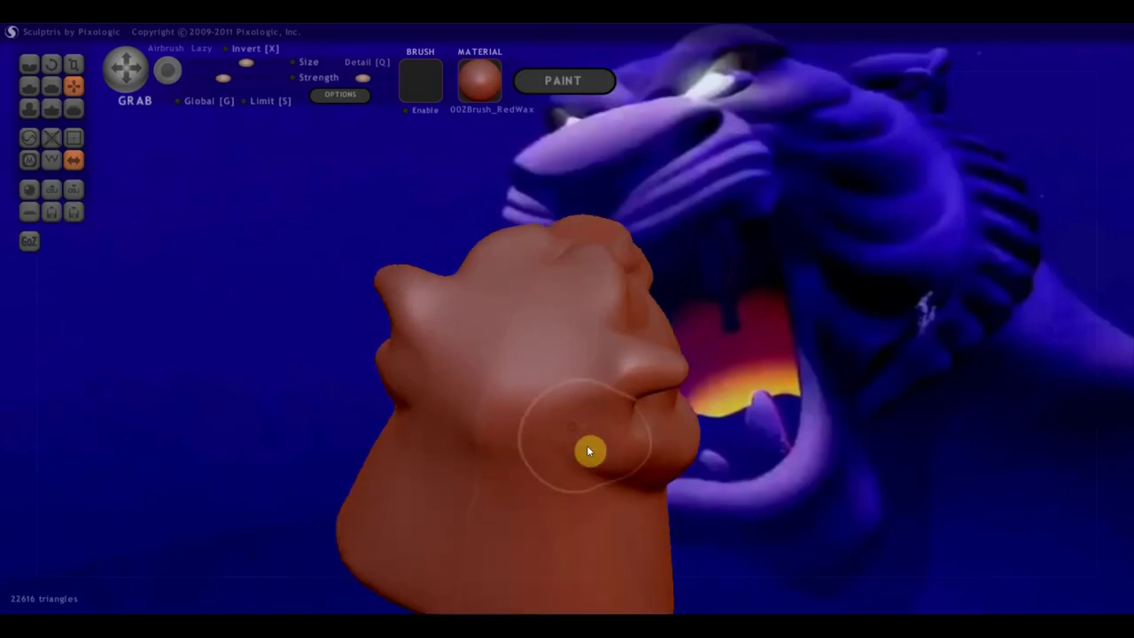
pyautogui.moveTo(597, 440)
pyautogui.mouseDown(button='right')
pyautogui.moveTo(607, 452)
pyautogui.moveTo(500, 403)
pyautogui.moveTo(618, 423)
pyautogui.mouseUp(button='right')
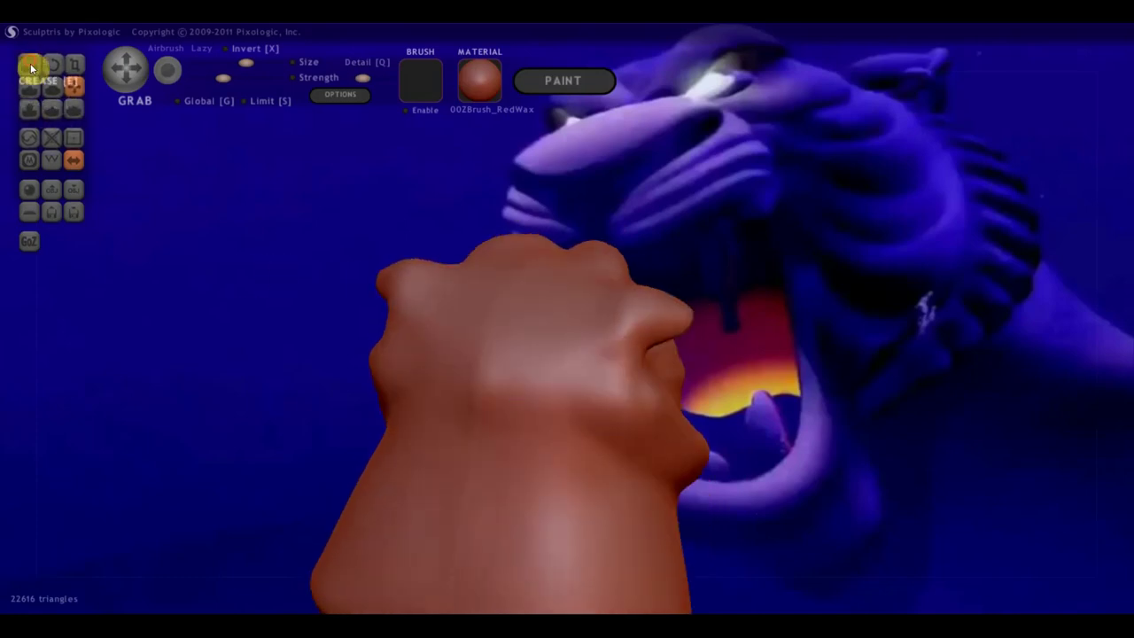
# - Carve Crease grooves across the cheek and around the nose and upper lip
pyautogui.click(31, 68)
pyautogui.moveTo(433, 390); pyautogui.dragTo(488, 406)
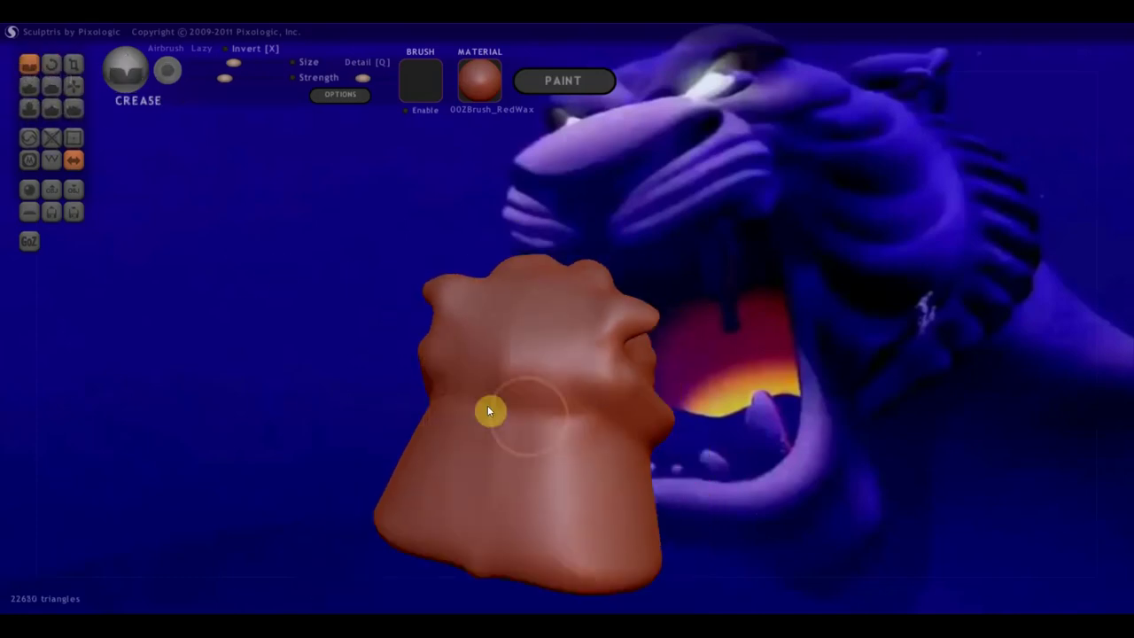
pyautogui.moveTo(586, 437)
pyautogui.mouseDown(button='right')
pyautogui.moveTo(658, 468)
pyautogui.moveTo(718, 451)
pyautogui.moveTo(484, 379)
pyautogui.mouseUp(button='right')
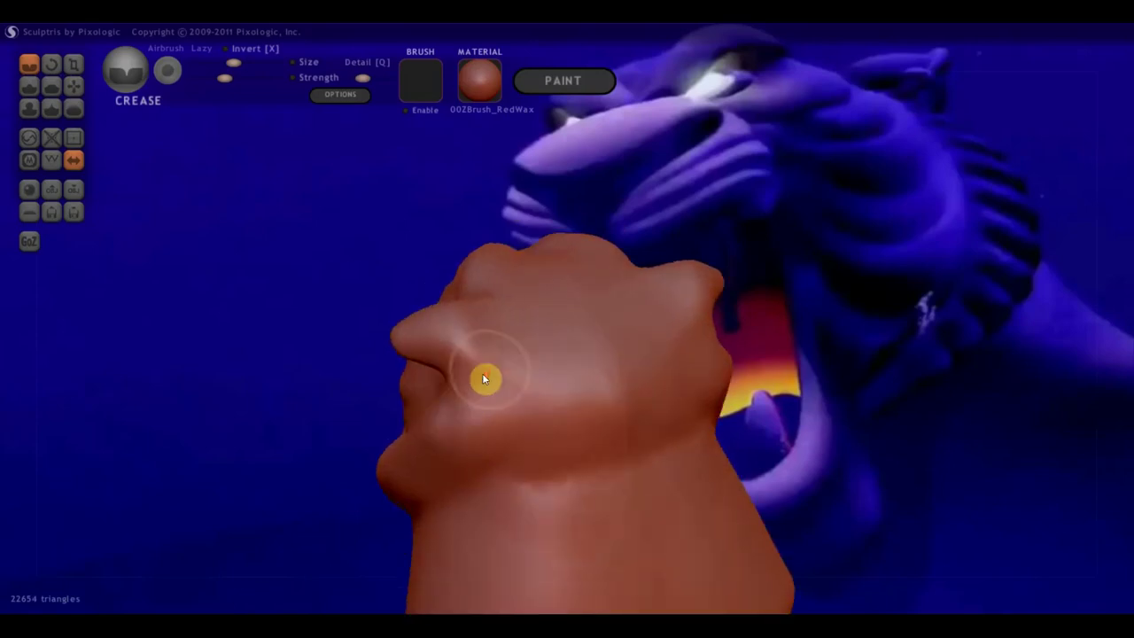
pyautogui.moveTo(496, 311)
pyautogui.mouseDown()
pyautogui.moveTo(461, 387)
pyautogui.moveTo(506, 364)
pyautogui.moveTo(417, 408)
pyautogui.mouseUp()
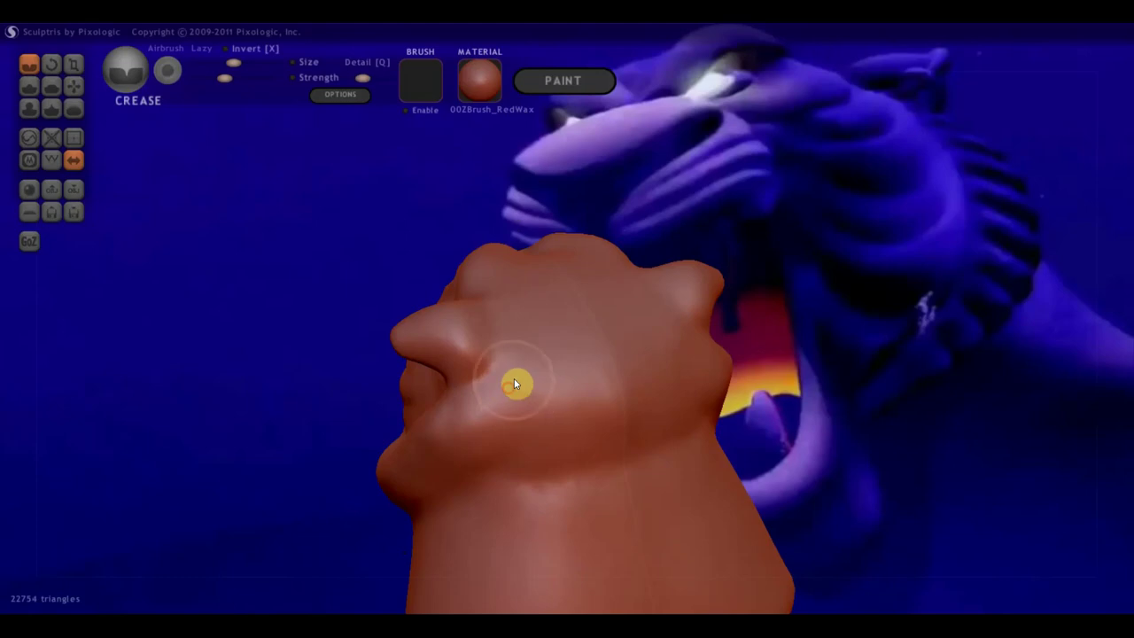
pyautogui.moveTo(515, 383); pyautogui.dragTo(474, 458)
pyautogui.moveTo(474, 476)
pyautogui.mouseDown(button='right')
pyautogui.moveTo(573, 423)
pyautogui.moveTo(517, 400)
pyautogui.mouseUp(button='right')
pyautogui.moveTo(514, 398); pyautogui.dragTo(488, 431)
# - Add further crease strokes to the face, working from lower and front angles
pyautogui.moveTo(488, 430); pyautogui.dragTo(613, 396, button='right')
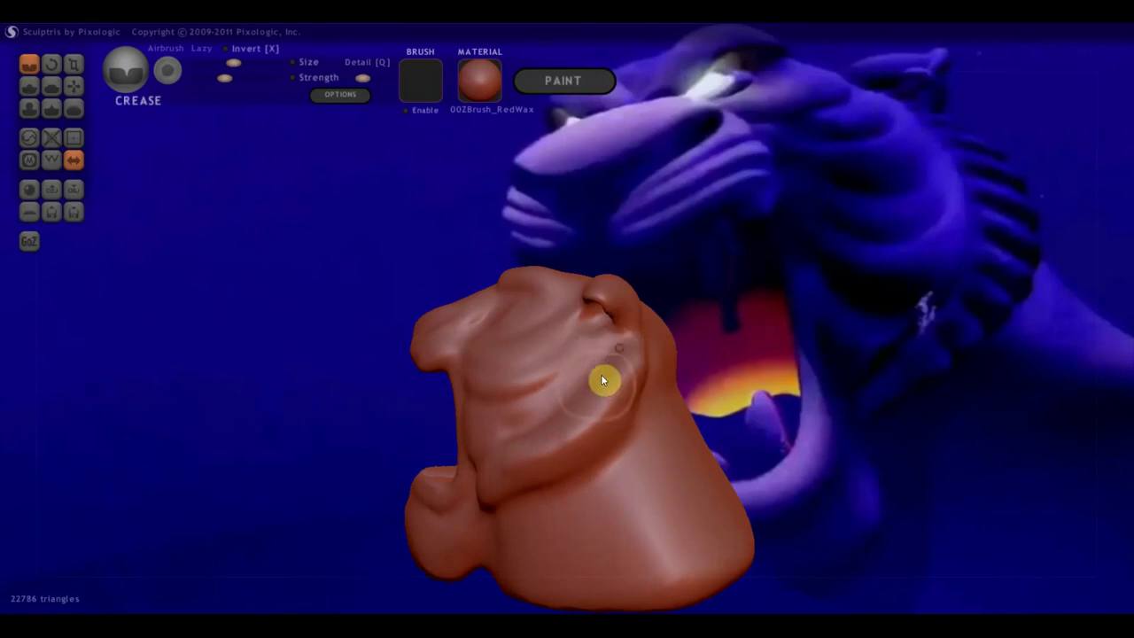
pyautogui.moveTo(607, 420); pyautogui.dragTo(593, 401, button='right')
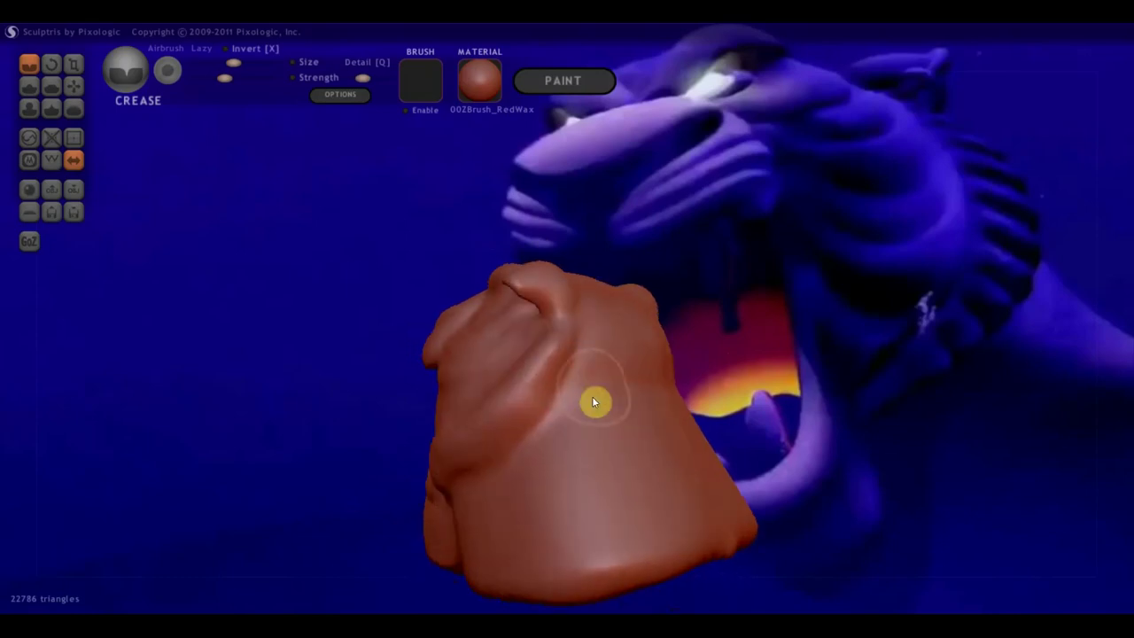
pyautogui.moveTo(545, 352)
pyautogui.mouseDown(button='right')
pyautogui.moveTo(628, 418)
pyautogui.moveTo(688, 420)
pyautogui.mouseUp(button='right')
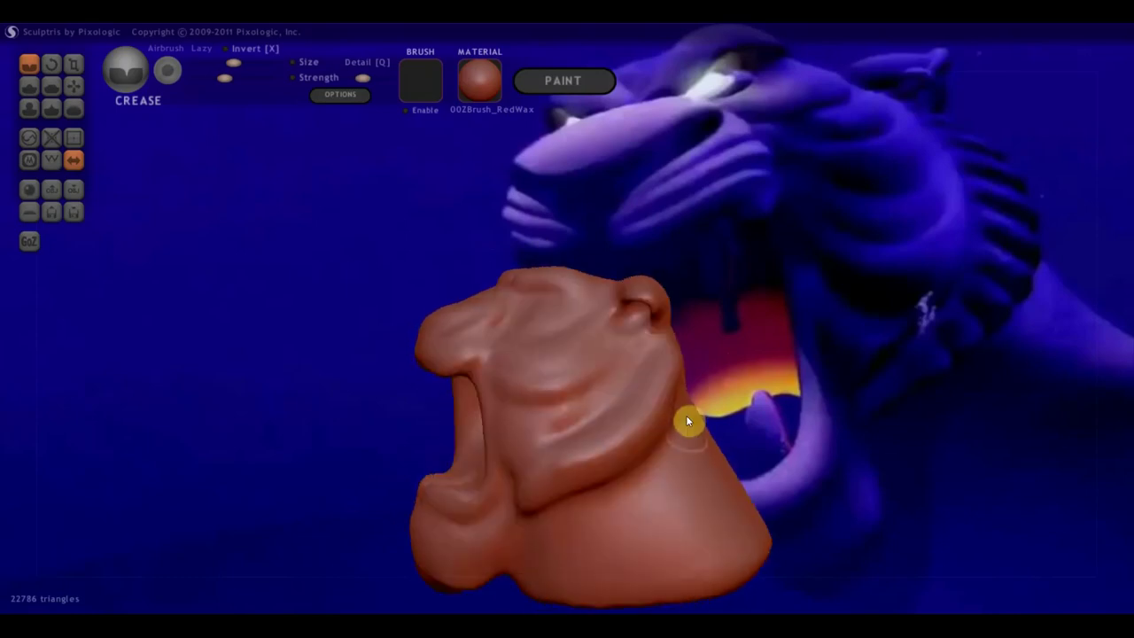
pyautogui.moveTo(480, 427)
pyautogui.mouseDown(button='right')
pyautogui.moveTo(588, 464)
pyautogui.moveTo(759, 463)
pyautogui.moveTo(729, 452)
pyautogui.mouseUp(button='right')
pyautogui.moveTo(602, 456)
pyautogui.mouseDown(button='right')
pyautogui.moveTo(514, 435)
pyautogui.moveTo(514, 420)
pyautogui.mouseUp(button='right')
pyautogui.moveTo(514, 420); pyautogui.dragTo(512, 369)
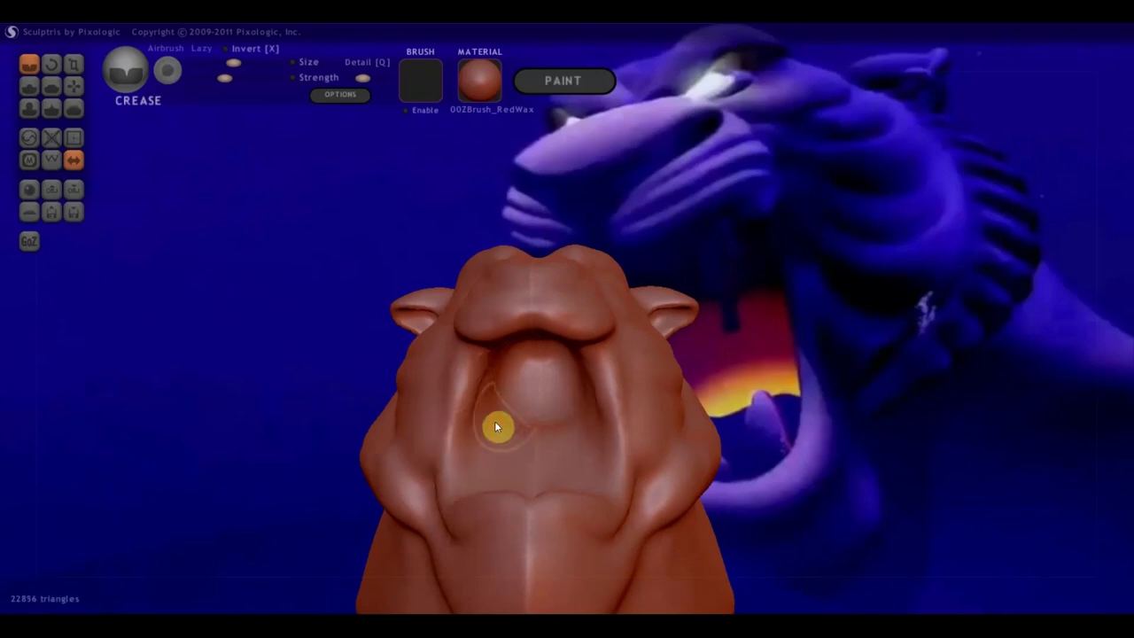
pyautogui.moveTo(529, 418)
pyautogui.mouseDown(button='right')
pyautogui.moveTo(519, 435)
pyautogui.moveTo(560, 411)
pyautogui.mouseUp(button='right')
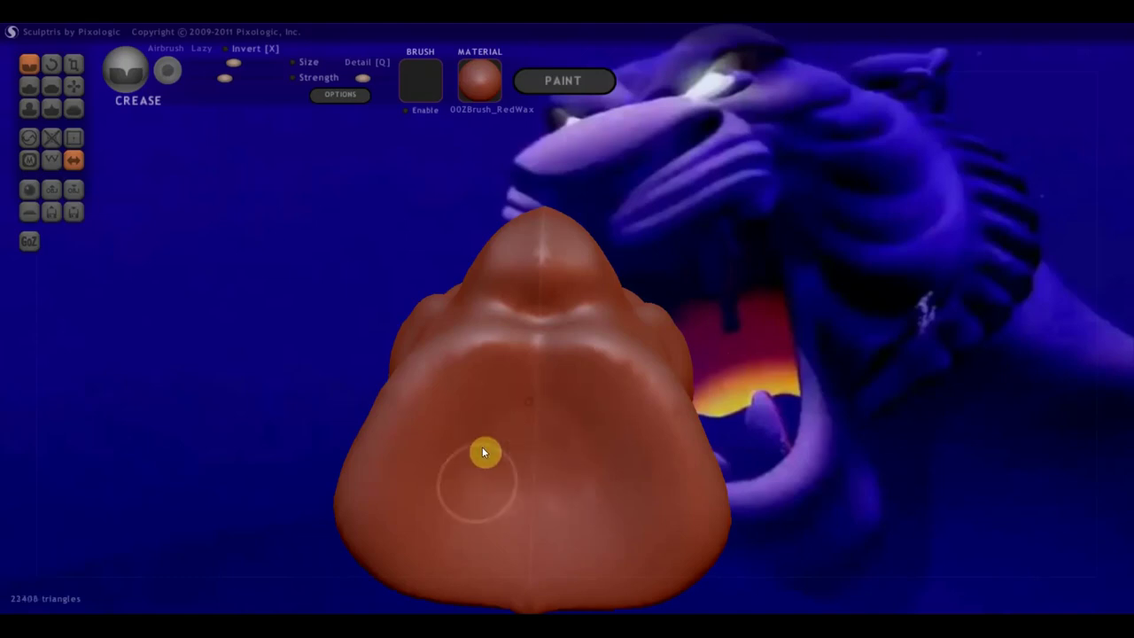
pyautogui.moveTo(600, 511)
pyautogui.mouseDown(button='right')
pyautogui.moveTo(594, 556)
pyautogui.moveTo(651, 546)
pyautogui.mouseUp(button='right')
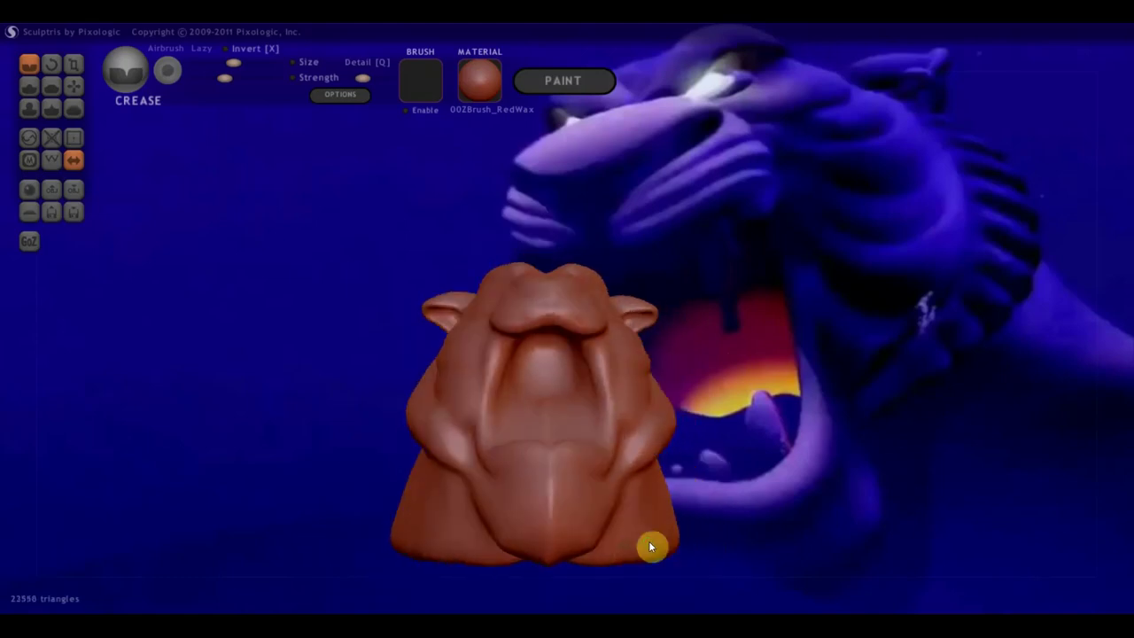
pyautogui.click(500, 506)
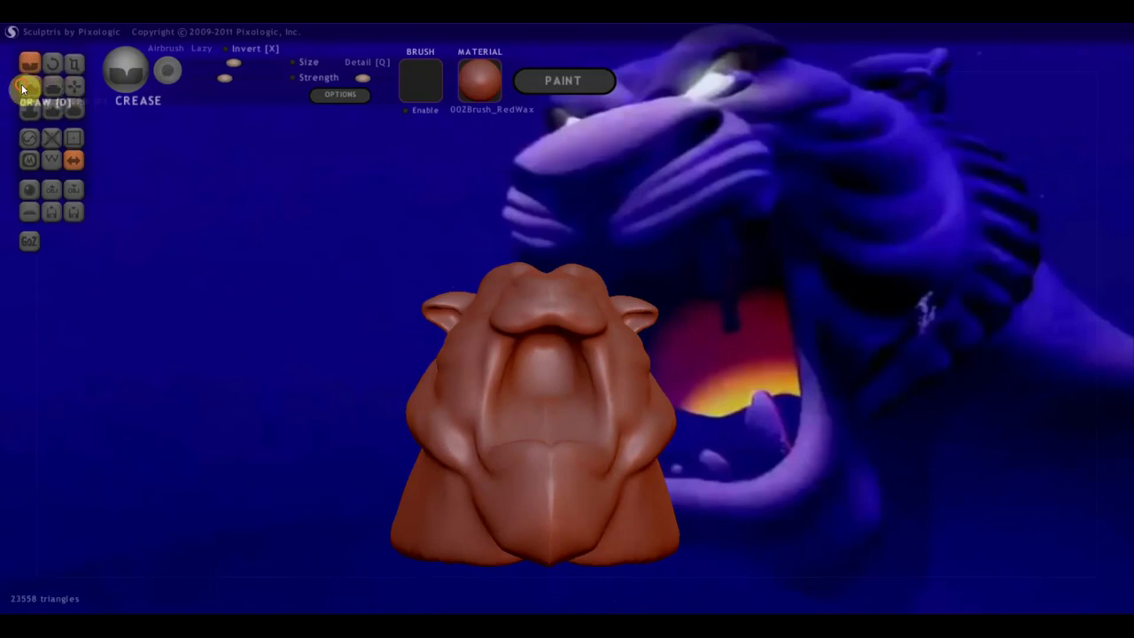
# - Add several Draw brush strokes of volume to the chin and lower jaw from a front view
pyautogui.click(24, 89)
pyautogui.moveTo(362, 443)
pyautogui.mouseDown(button='right')
pyautogui.moveTo(559, 307)
pyautogui.moveTo(544, 481)
pyautogui.mouseUp(button='right')
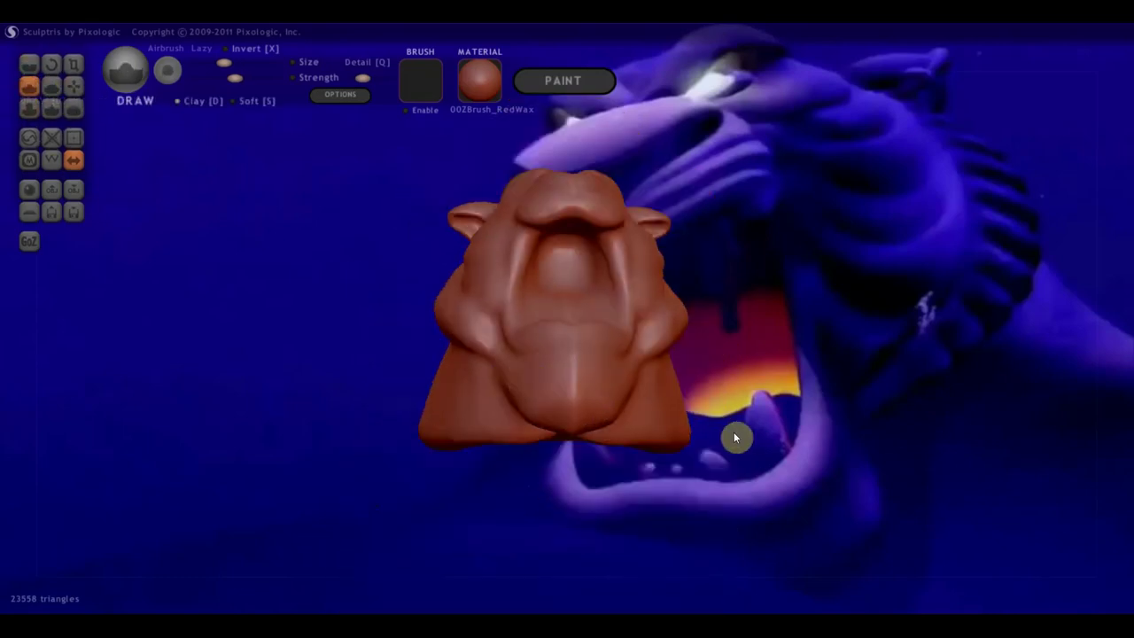
pyautogui.keyDown('shift'); pyautogui.moveTo(734, 434); pyautogui.dragTo(743, 450, button='right'); pyautogui.keyUp('shift')
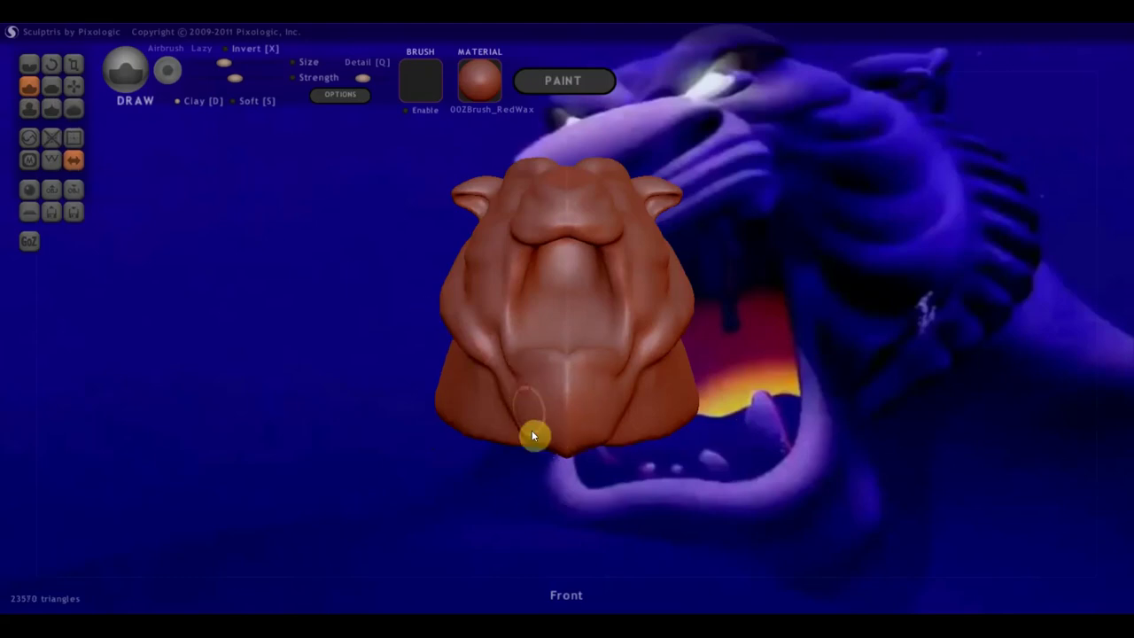
pyautogui.moveTo(534, 399); pyautogui.dragTo(554, 435)
pyautogui.moveTo(549, 456)
pyautogui.mouseDown(button='right')
pyautogui.moveTo(656, 434)
pyautogui.moveTo(580, 396)
pyautogui.moveTo(629, 406)
pyautogui.moveTo(685, 439)
pyautogui.moveTo(692, 416)
pyautogui.mouseUp(button='right')
pyautogui.moveTo(652, 422); pyautogui.dragTo(642, 420)
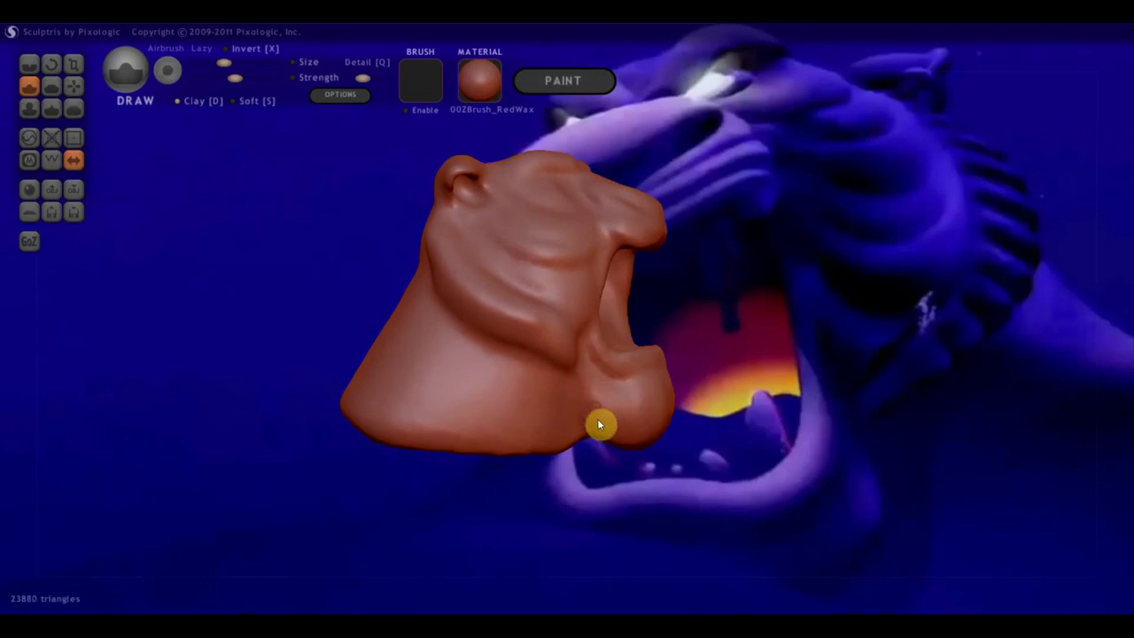
pyautogui.moveTo(660, 452)
pyautogui.mouseDown(button='right')
pyautogui.moveTo(585, 443)
pyautogui.moveTo(640, 393)
pyautogui.mouseUp(button='right')
pyautogui.moveTo(641, 392)
pyautogui.mouseDown()
pyautogui.moveTo(557, 396)
pyautogui.moveTo(659, 380)
pyautogui.moveTo(557, 380)
pyautogui.mouseUp()
pyautogui.moveTo(558, 380)
pyautogui.mouseDown(button='right')
pyautogui.moveTo(523, 400)
pyautogui.moveTo(443, 398)
pyautogui.mouseUp(button='right')
pyautogui.scroll(2, 537, 352)
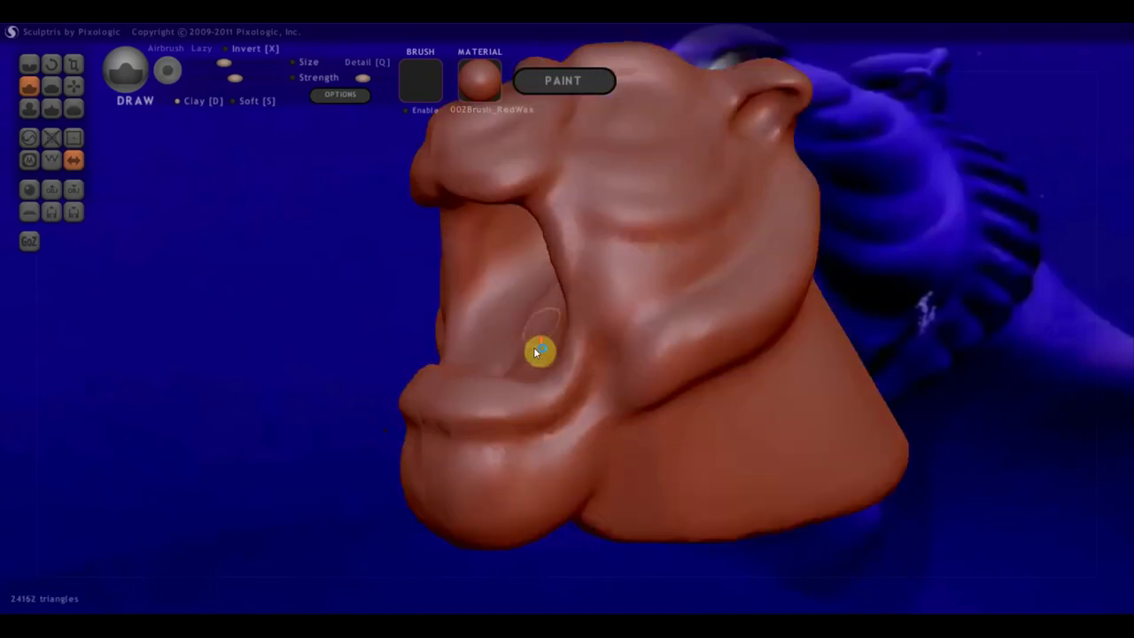
# - Raise a ridge down the cheek and build up strokes along the lower lip
pyautogui.moveTo(547, 212); pyautogui.dragTo(585, 350)
pyautogui.moveTo(571, 413)
pyautogui.mouseDown()
pyautogui.moveTo(577, 384)
pyautogui.moveTo(517, 425)
pyautogui.moveTo(414, 430)
pyautogui.mouseUp()
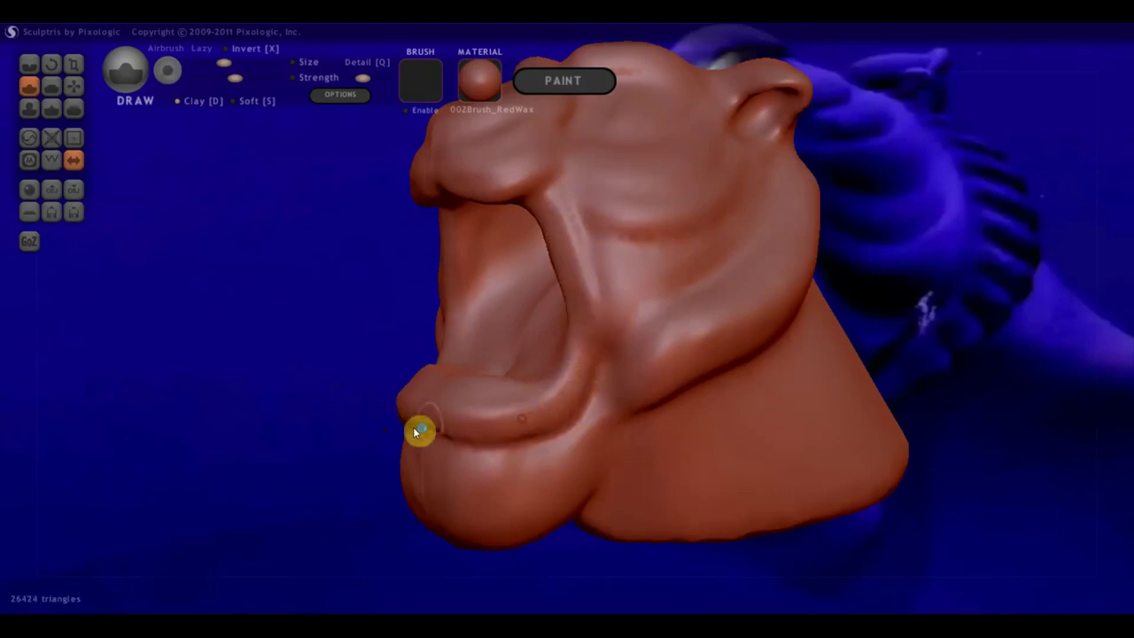
pyautogui.moveTo(415, 431); pyautogui.dragTo(529, 435, button='right')
pyautogui.moveTo(529, 435)
pyautogui.mouseDown()
pyautogui.moveTo(580, 423)
pyautogui.moveTo(451, 430)
pyautogui.moveTo(436, 419)
pyautogui.mouseUp()
pyautogui.moveTo(436, 419)
pyautogui.mouseDown(button='right')
pyautogui.moveTo(554, 433)
pyautogui.moveTo(594, 486)
pyautogui.moveTo(597, 463)
pyautogui.moveTo(535, 409)
pyautogui.mouseUp(button='right')
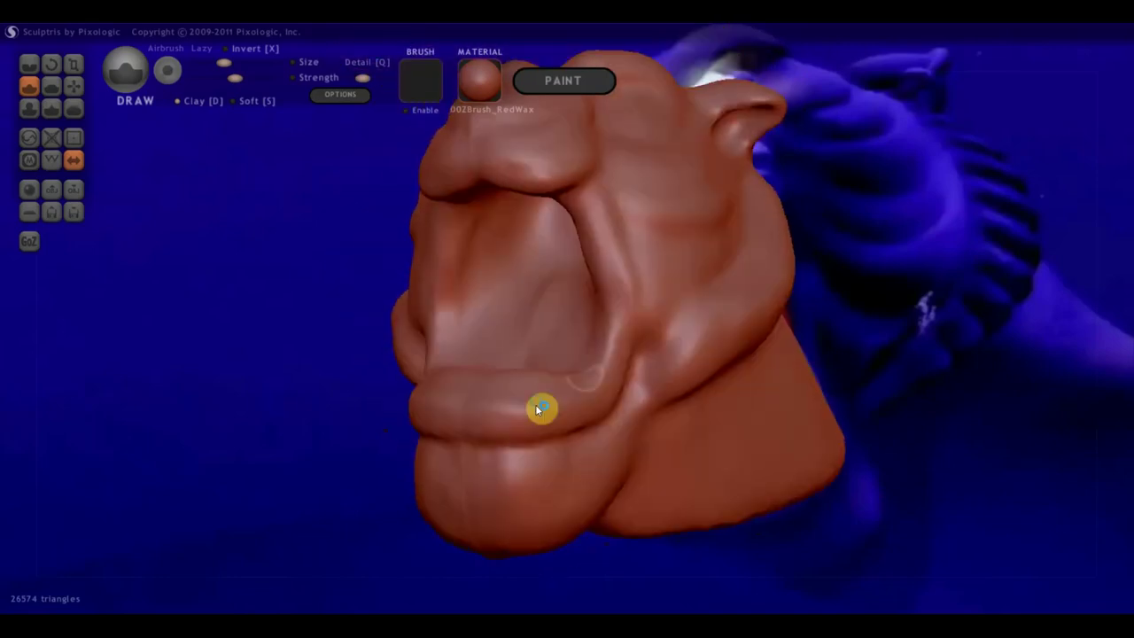
# - Sculpt several horizontal wrinkle ridges and folds across the upper cheek
pyautogui.moveTo(679, 286); pyautogui.dragTo(611, 297, button='right')
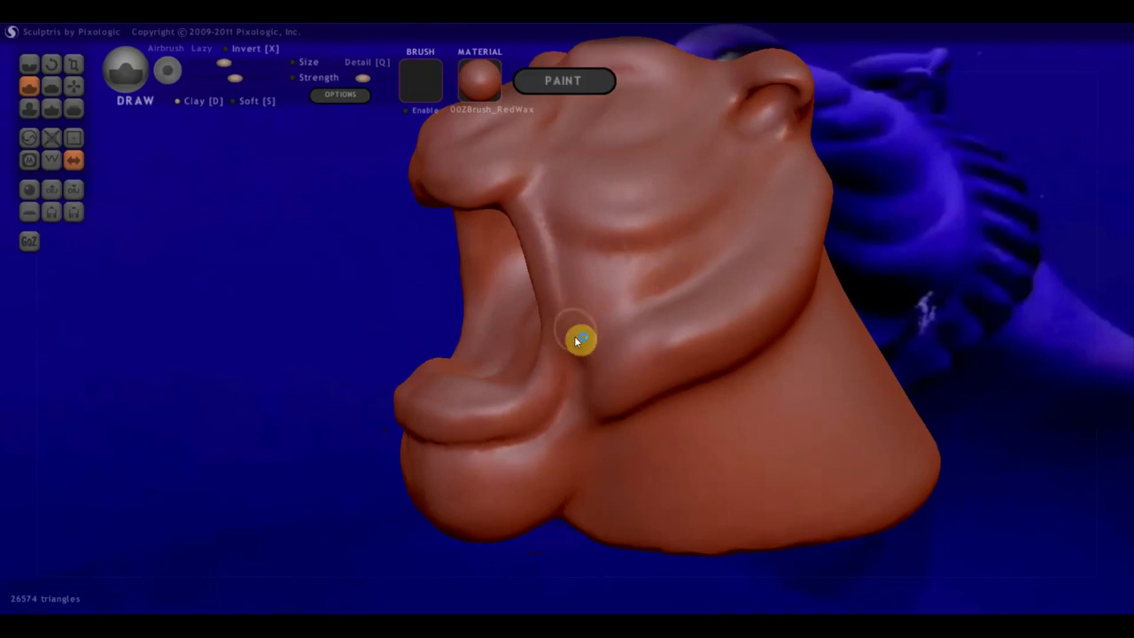
pyautogui.moveTo(574, 339)
pyautogui.mouseDown()
pyautogui.moveTo(699, 263)
pyautogui.moveTo(608, 324)
pyautogui.moveTo(609, 303)
pyautogui.moveTo(674, 275)
pyautogui.moveTo(608, 314)
pyautogui.moveTo(661, 260)
pyautogui.moveTo(575, 278)
pyautogui.moveTo(572, 233)
pyautogui.moveTo(630, 236)
pyautogui.moveTo(704, 204)
pyautogui.moveTo(724, 158)
pyautogui.mouseUp()
pyautogui.moveTo(663, 222); pyautogui.dragTo(576, 228)
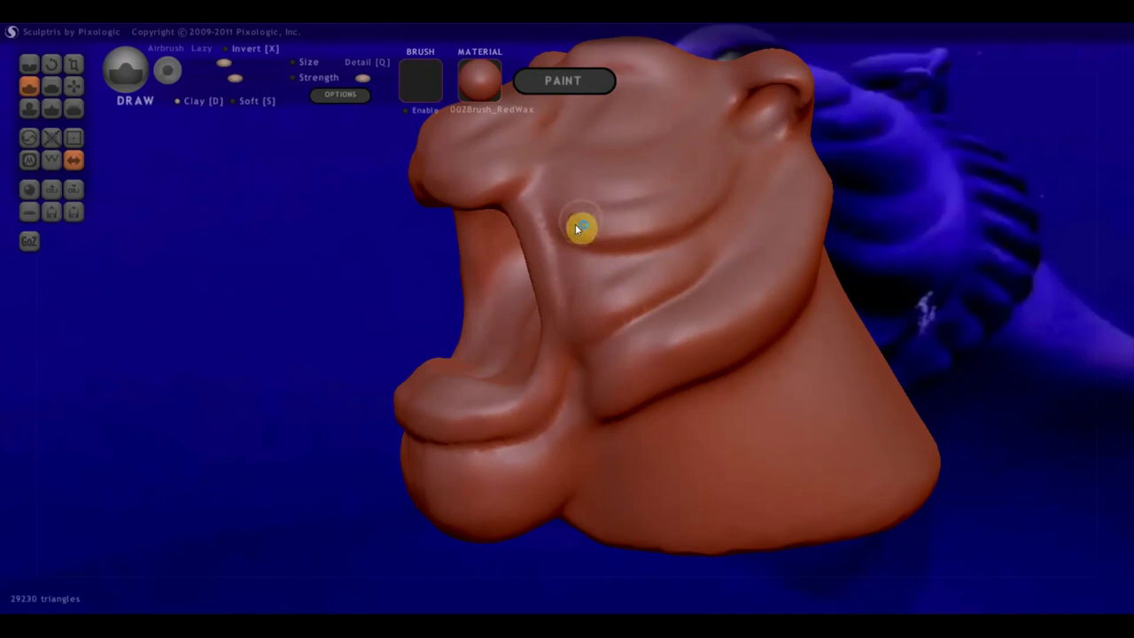
pyautogui.moveTo(580, 228); pyautogui.dragTo(618, 263, button='right')
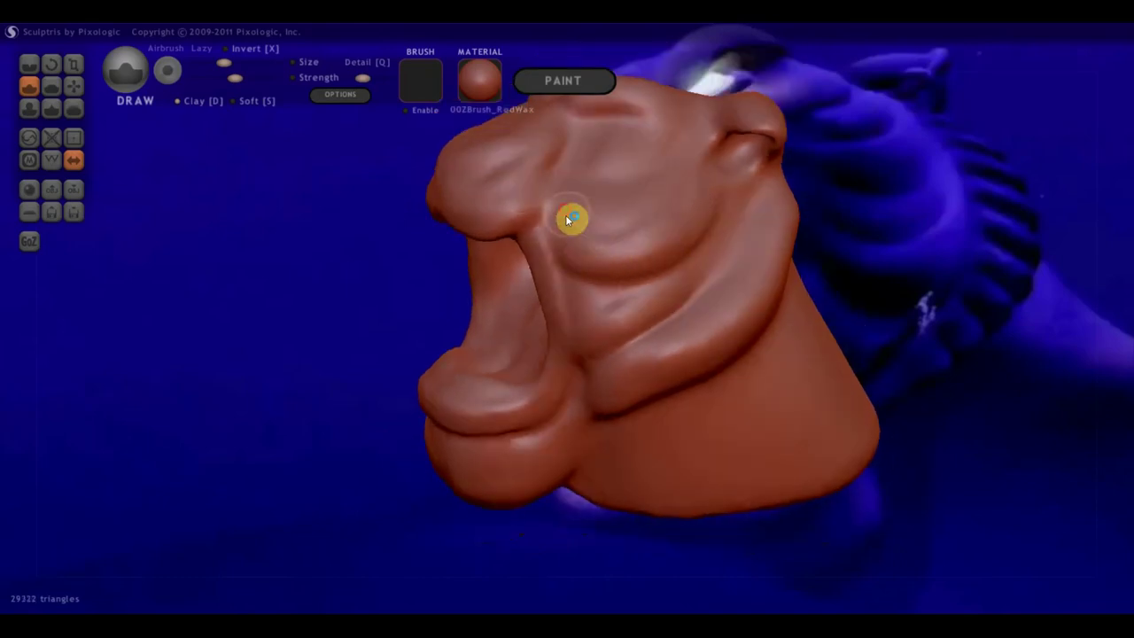
pyautogui.moveTo(589, 222); pyautogui.dragTo(672, 198)
pyautogui.moveTo(611, 225); pyautogui.dragTo(659, 200)
pyautogui.moveTo(582, 216); pyautogui.dragTo(679, 266)
pyautogui.moveTo(718, 229); pyautogui.dragTo(708, 269)
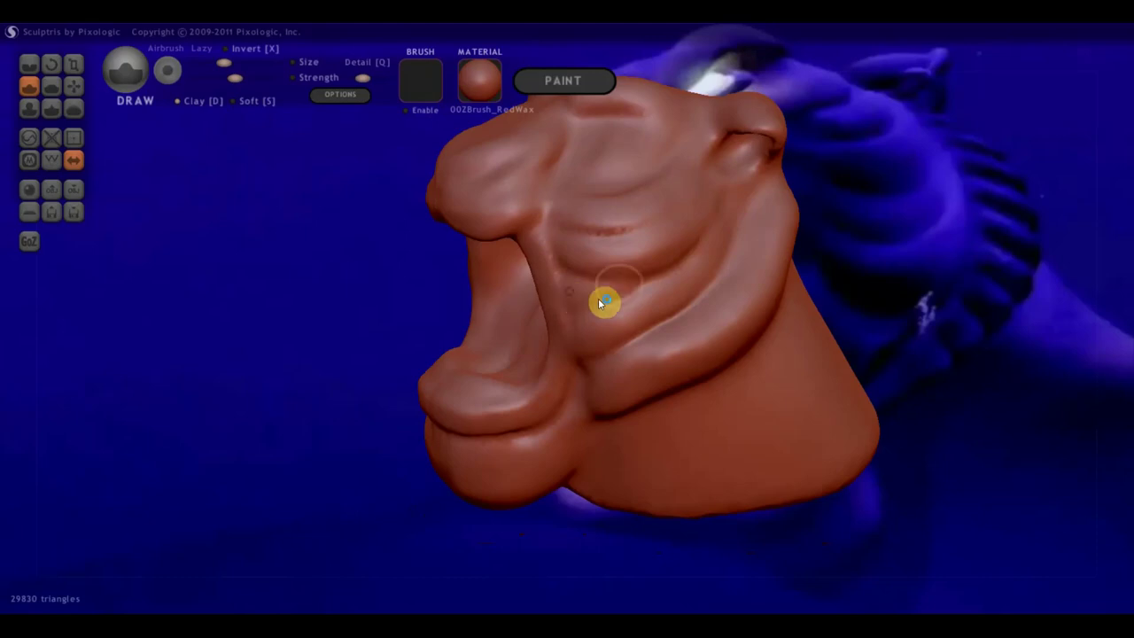
pyautogui.moveTo(595, 298)
pyautogui.mouseDown()
pyautogui.moveTo(706, 254)
pyautogui.moveTo(591, 297)
pyautogui.moveTo(703, 266)
pyautogui.moveTo(721, 245)
pyautogui.moveTo(645, 305)
pyautogui.mouseUp()
pyautogui.moveTo(643, 314)
pyautogui.mouseDown(button='right')
pyautogui.moveTo(789, 321)
pyautogui.moveTo(868, 287)
pyautogui.mouseUp(button='right')
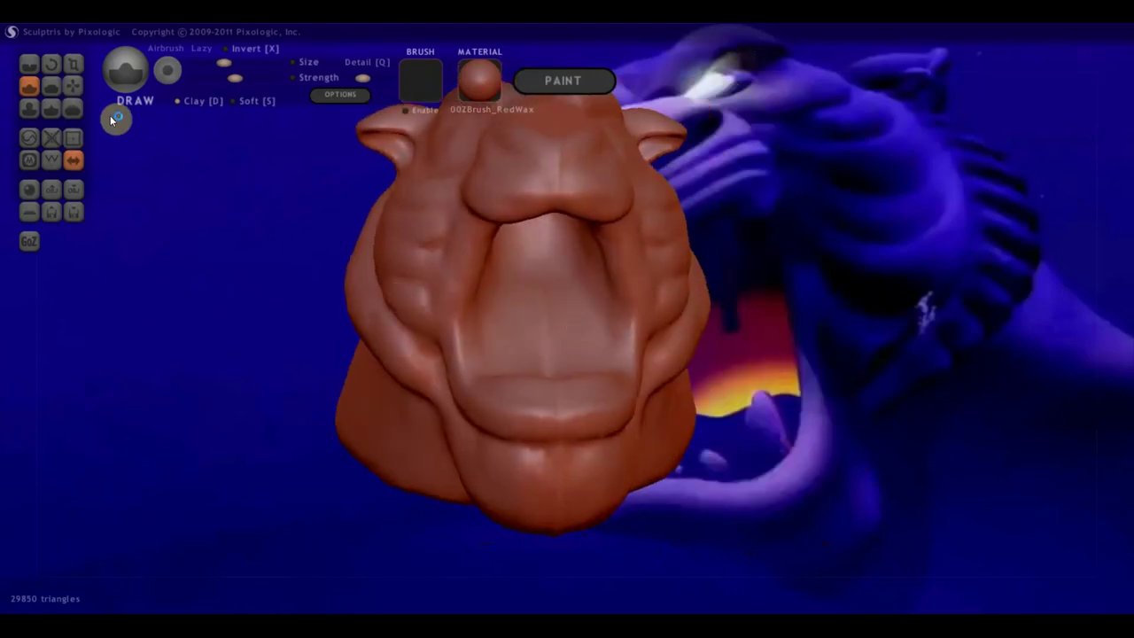
# - Flatten the tops of the cheek folds with the Flatten brush
pyautogui.click(51, 86)
pyautogui.moveTo(170, 139)
pyautogui.mouseDown(button='right')
pyautogui.moveTo(404, 266)
pyautogui.moveTo(287, 107)
pyautogui.mouseUp(button='right')
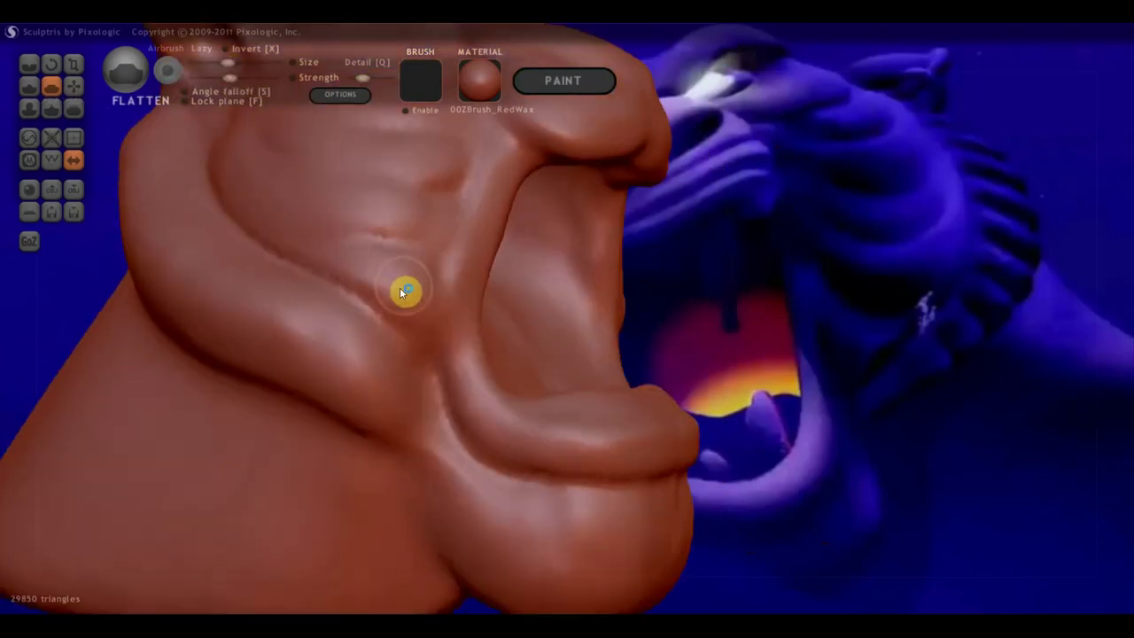
pyautogui.moveTo(446, 310); pyautogui.dragTo(434, 354, button='right')
pyautogui.moveTo(392, 357)
pyautogui.mouseDown()
pyautogui.moveTo(295, 328)
pyautogui.moveTo(243, 281)
pyautogui.mouseUp()
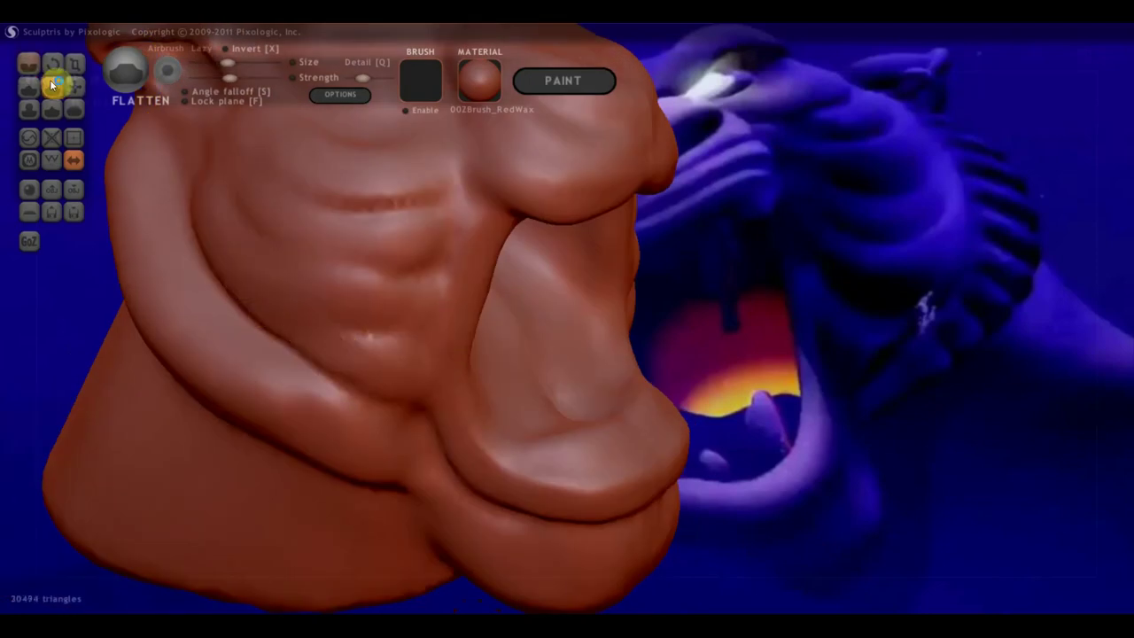
# - Carve deeper Crease grooves along and between the cheek wrinkles
pyautogui.click(29, 64)
pyautogui.moveTo(321, 366)
pyautogui.mouseDown()
pyautogui.moveTo(243, 253)
pyautogui.moveTo(231, 183)
pyautogui.mouseUp()
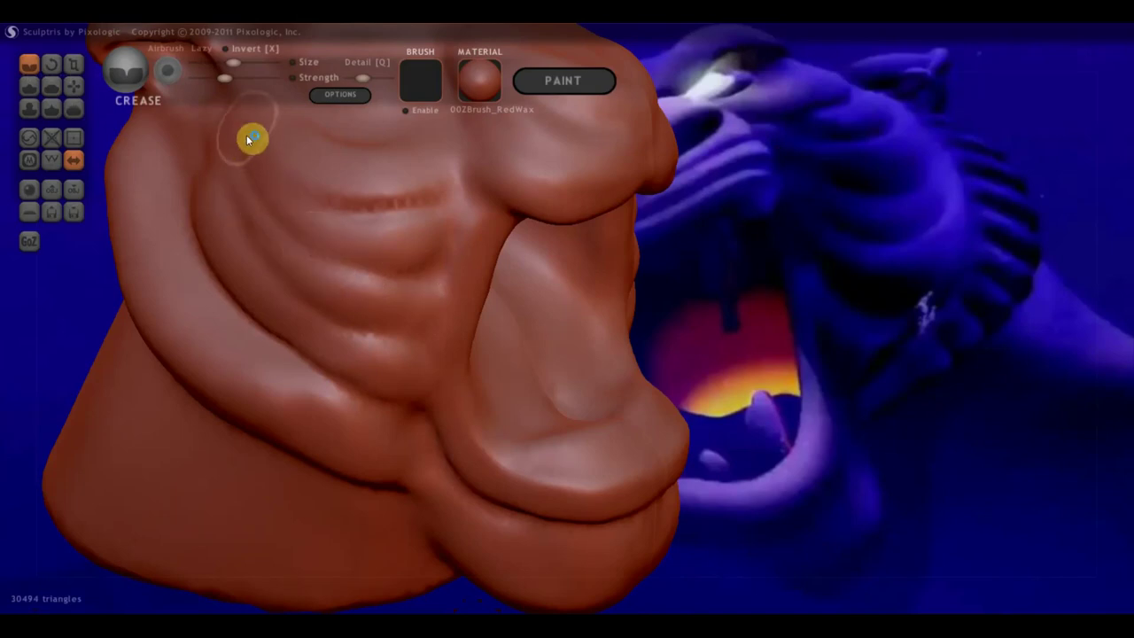
pyautogui.moveTo(314, 213); pyautogui.dragTo(427, 214)
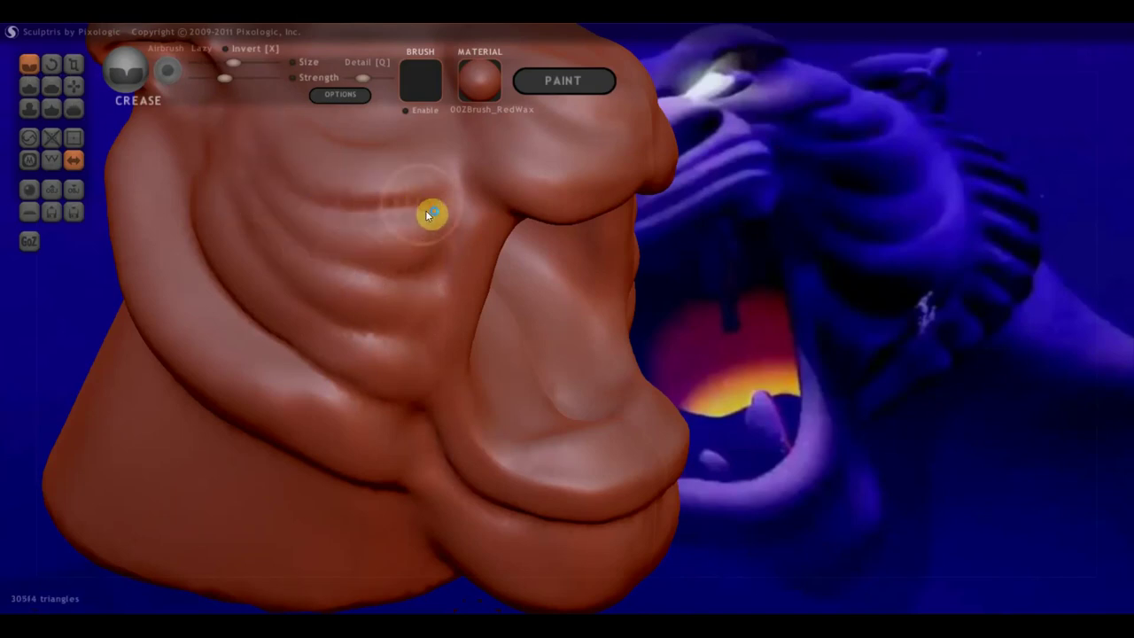
pyautogui.scroll(-3, 427, 214)
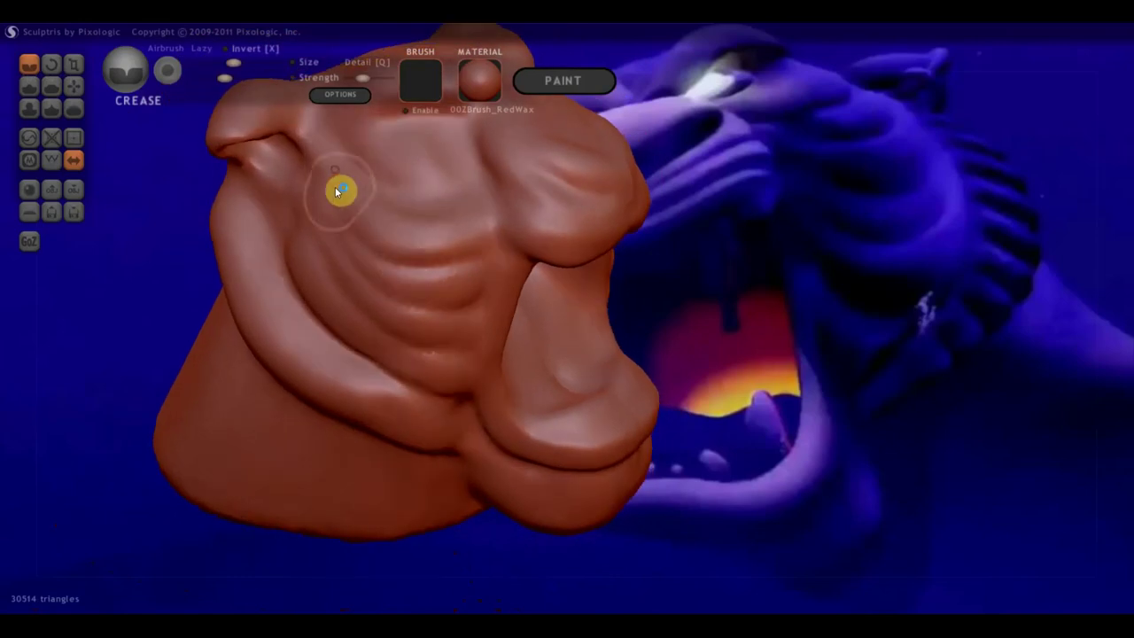
pyautogui.scroll(2, 403, 282)
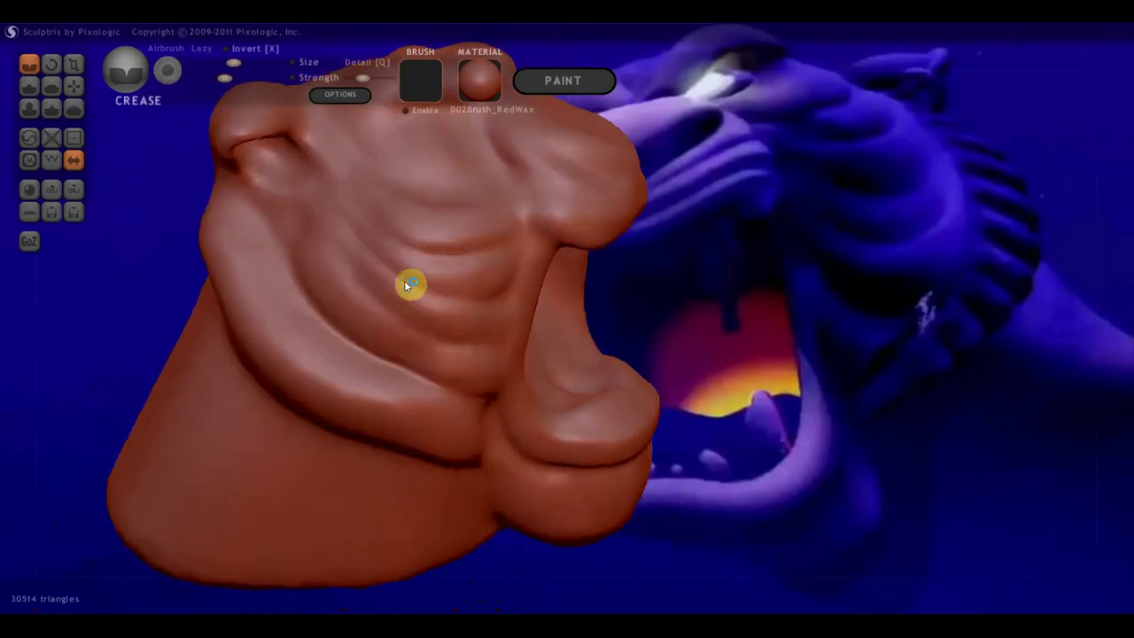
pyautogui.moveTo(406, 285); pyautogui.dragTo(458, 264, button='right')
pyautogui.click(73, 86)
pyautogui.scroll(-2, 417, 306)
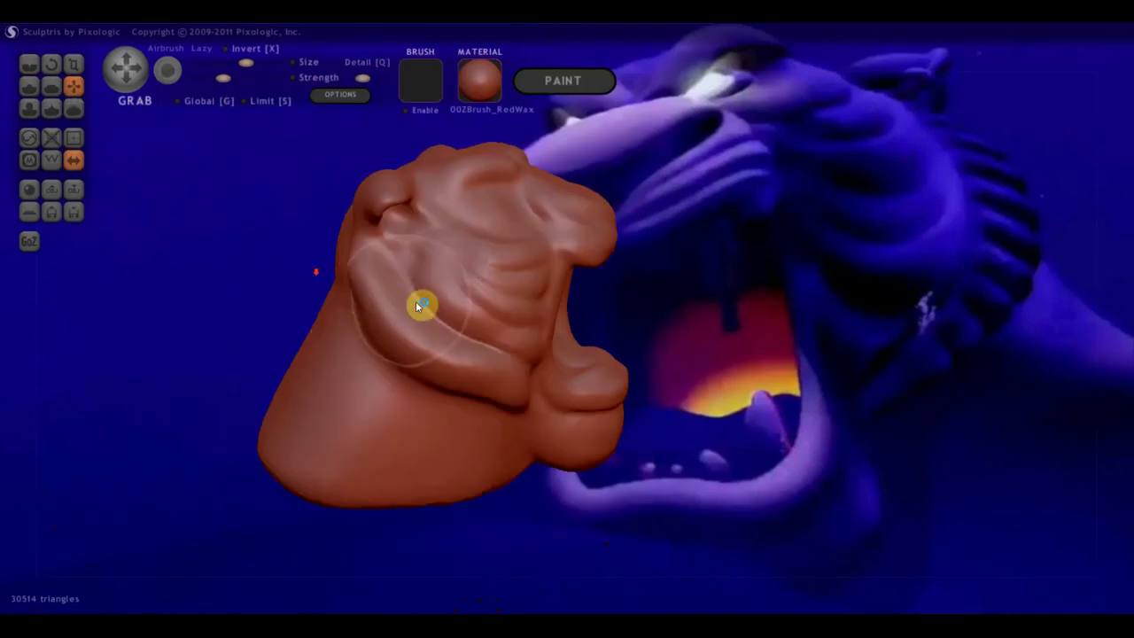
# - Push the cheek fold into shape and pull the left cheek bulge downward with Grab
pyautogui.moveTo(415, 302)
pyautogui.mouseDown()
pyautogui.moveTo(455, 273)
pyautogui.moveTo(449, 297)
pyautogui.moveTo(467, 289)
pyautogui.moveTo(450, 357)
pyautogui.moveTo(425, 314)
pyautogui.moveTo(398, 309)
pyautogui.moveTo(486, 361)
pyautogui.mouseUp()
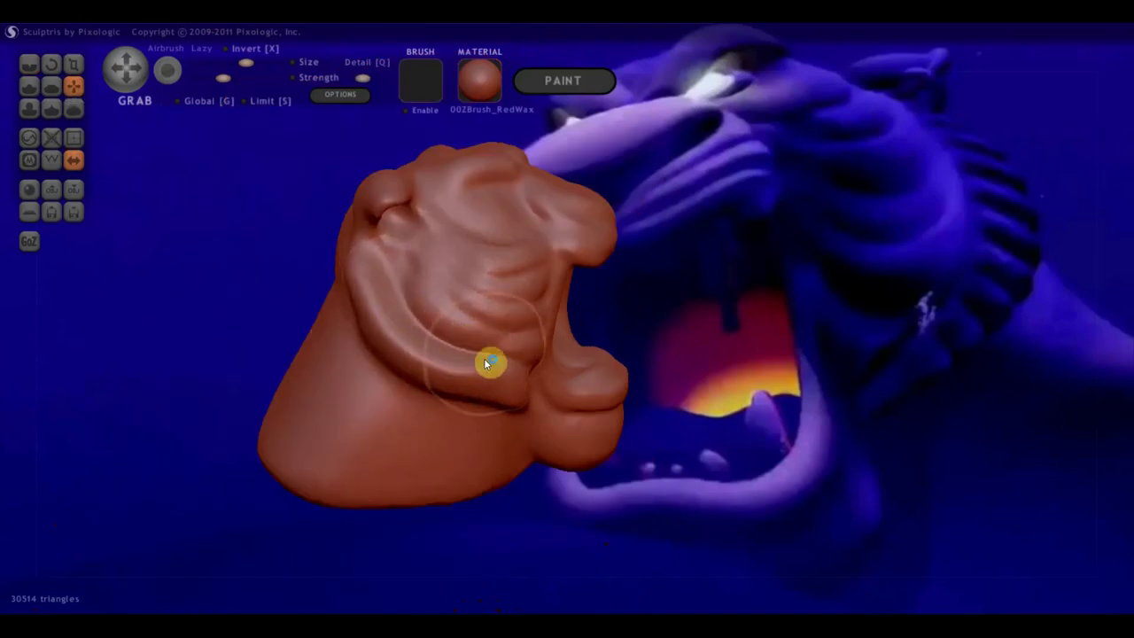
pyautogui.moveTo(491, 374)
pyautogui.mouseDown(button='right')
pyautogui.moveTo(435, 372)
pyautogui.moveTo(413, 334)
pyautogui.mouseUp(button='right')
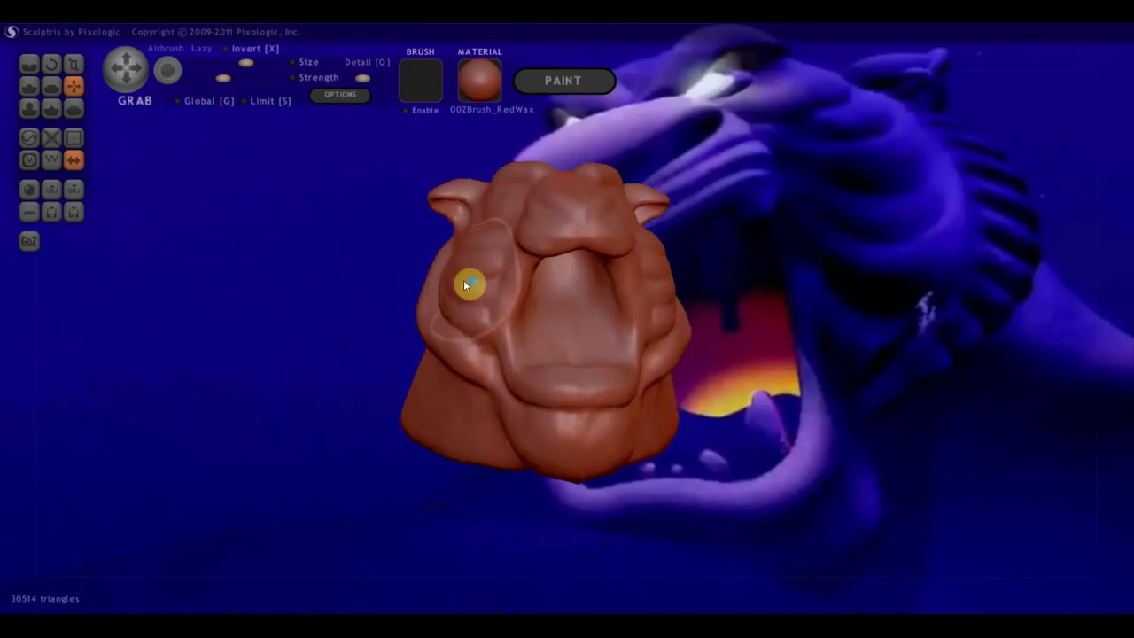
pyautogui.scroll(2, 463, 275)
pyautogui.moveTo(447, 270)
pyautogui.mouseDown()
pyautogui.moveTo(431, 263)
pyautogui.moveTo(444, 310)
pyautogui.mouseUp()
pyautogui.moveTo(445, 310)
pyautogui.mouseDown(button='right')
pyautogui.moveTo(435, 329)
pyautogui.moveTo(448, 286)
pyautogui.mouseUp(button='right')
pyautogui.scroll(2, 448, 286)
pyautogui.scroll(1, 443, 276)
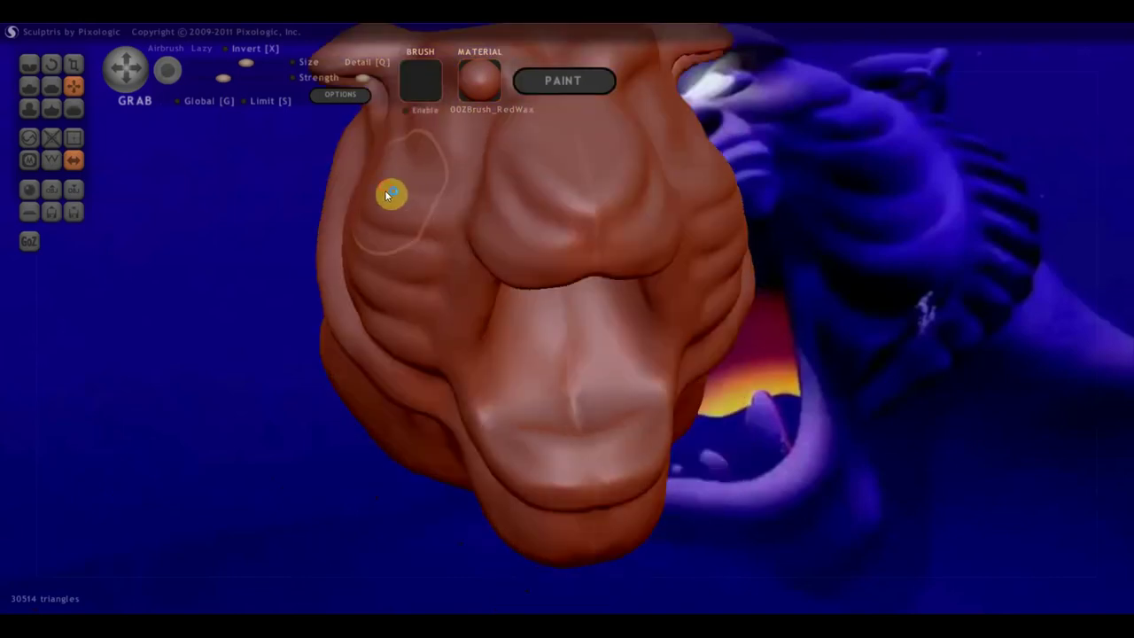
# - Flatten several spots on and between the cheek folds to soften them
pyautogui.click(52, 86)
pyautogui.moveTo(301, 257)
pyautogui.mouseDown(button='right')
pyautogui.moveTo(408, 292)
pyautogui.moveTo(393, 309)
pyautogui.mouseUp(button='right')
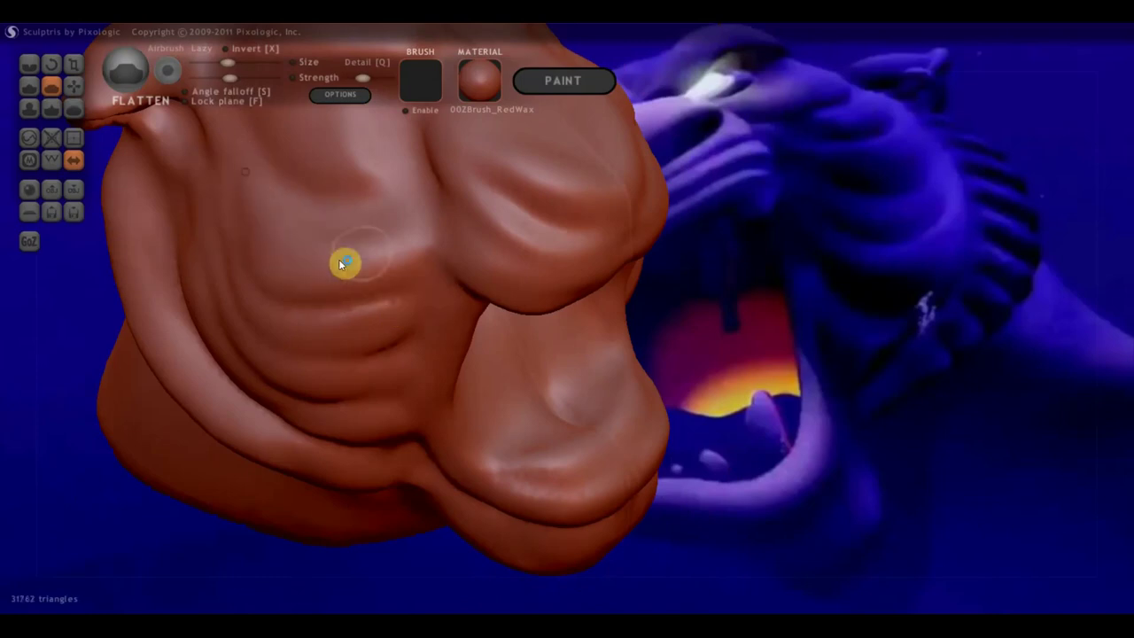
pyautogui.moveTo(292, 240); pyautogui.dragTo(268, 241)
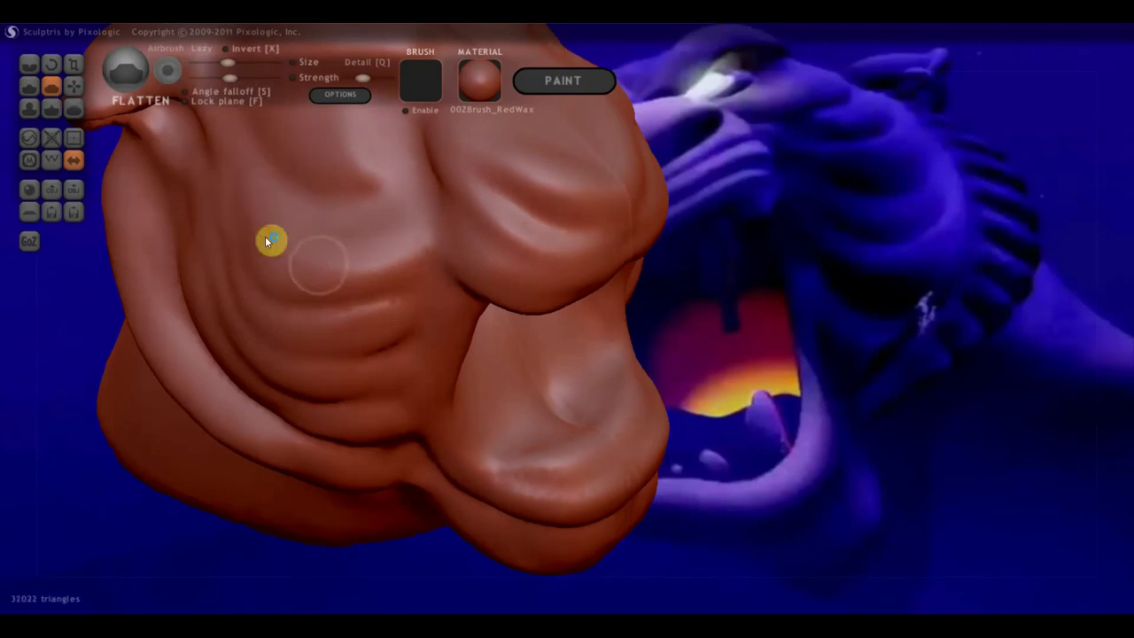
pyautogui.moveTo(349, 295)
pyautogui.mouseDown(button='right')
pyautogui.moveTo(363, 251)
pyautogui.moveTo(443, 225)
pyautogui.mouseUp(button='right')
pyautogui.moveTo(443, 225)
pyautogui.mouseDown()
pyautogui.moveTo(306, 240)
pyautogui.moveTo(245, 198)
pyautogui.moveTo(294, 240)
pyautogui.moveTo(261, 223)
pyautogui.moveTo(422, 252)
pyautogui.mouseUp()
pyautogui.moveTo(409, 282); pyautogui.dragTo(423, 346, button='right')
pyautogui.moveTo(422, 361)
pyautogui.mouseDown()
pyautogui.moveTo(337, 372)
pyautogui.moveTo(221, 301)
pyautogui.moveTo(286, 360)
pyautogui.moveTo(227, 305)
pyautogui.moveTo(302, 354)
pyautogui.moveTo(243, 306)
pyautogui.moveTo(248, 325)
pyautogui.moveTo(233, 271)
pyautogui.moveTo(227, 298)
pyautogui.moveTo(314, 344)
pyautogui.moveTo(376, 324)
pyautogui.moveTo(283, 334)
pyautogui.moveTo(372, 339)
pyautogui.moveTo(332, 346)
pyautogui.moveTo(334, 290)
pyautogui.mouseUp()
pyautogui.moveTo(334, 290)
pyautogui.mouseDown(button='right')
pyautogui.moveTo(405, 286)
pyautogui.moveTo(413, 337)
pyautogui.moveTo(412, 306)
pyautogui.mouseUp(button='right')
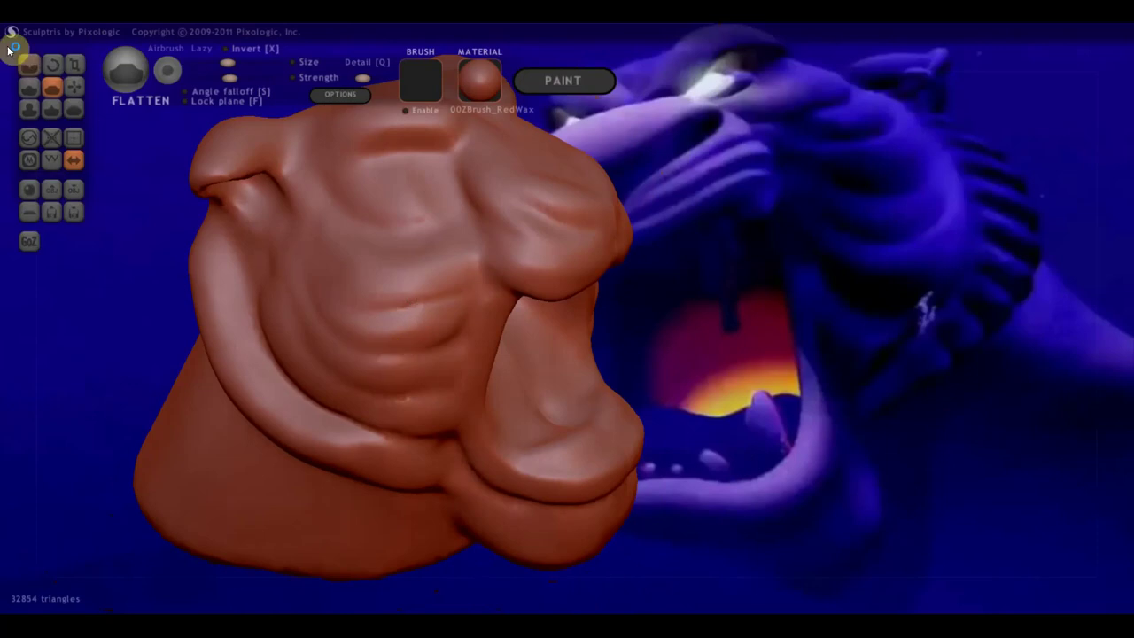
# - Build up a stroke down the cheek fold with Draw, then flatten and smooth it
pyautogui.click(29, 86)
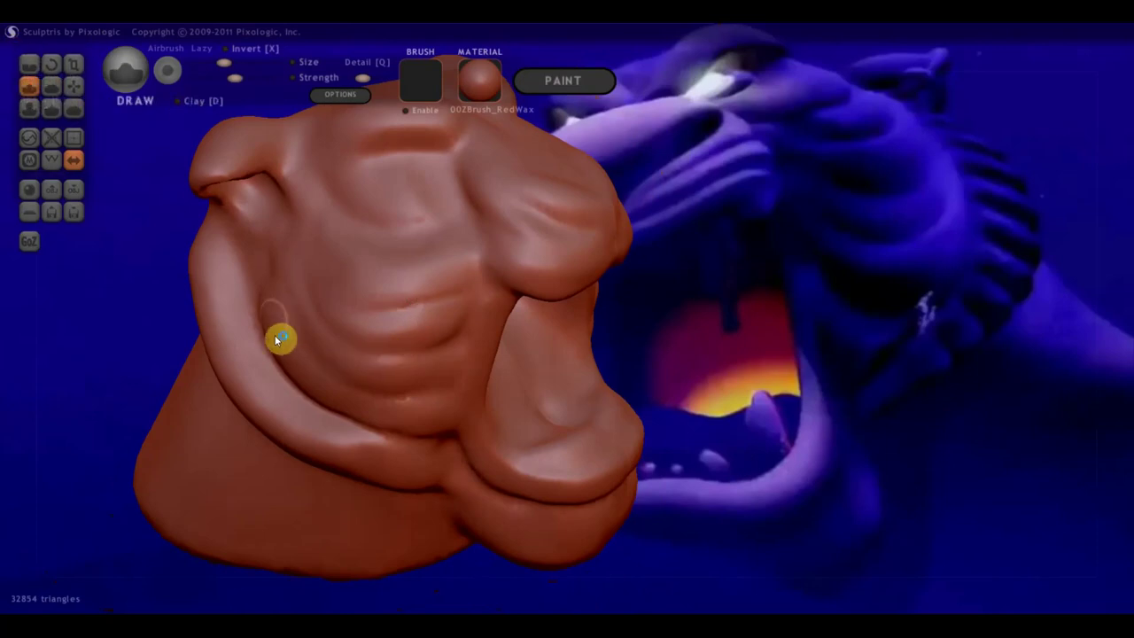
pyautogui.moveTo(272, 331); pyautogui.dragTo(307, 317, button='right')
pyautogui.moveTo(310, 314); pyautogui.dragTo(388, 394)
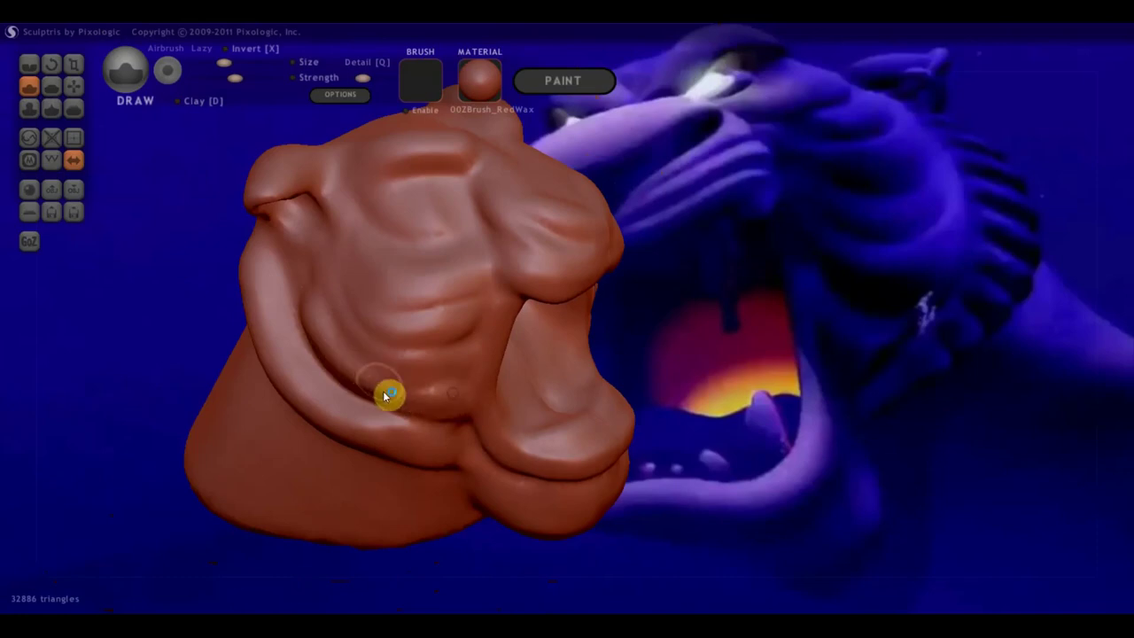
pyautogui.click(50, 85)
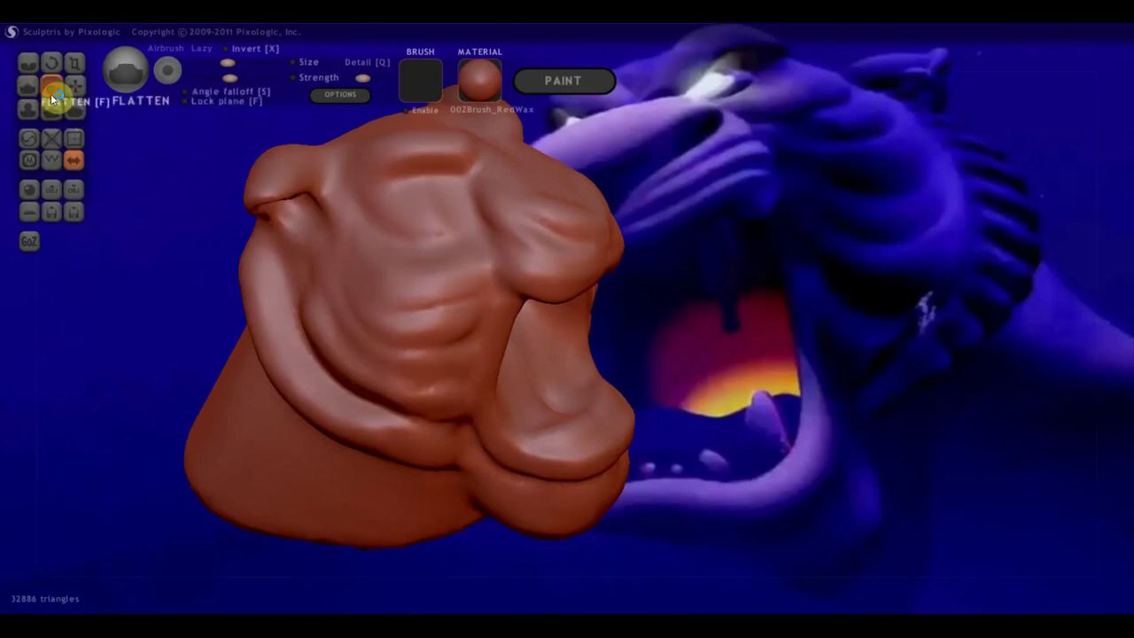
pyautogui.moveTo(221, 310); pyautogui.dragTo(292, 375, button='right')
pyautogui.moveTo(289, 359)
pyautogui.mouseDown()
pyautogui.moveTo(315, 399)
pyautogui.moveTo(282, 352)
pyautogui.mouseUp()
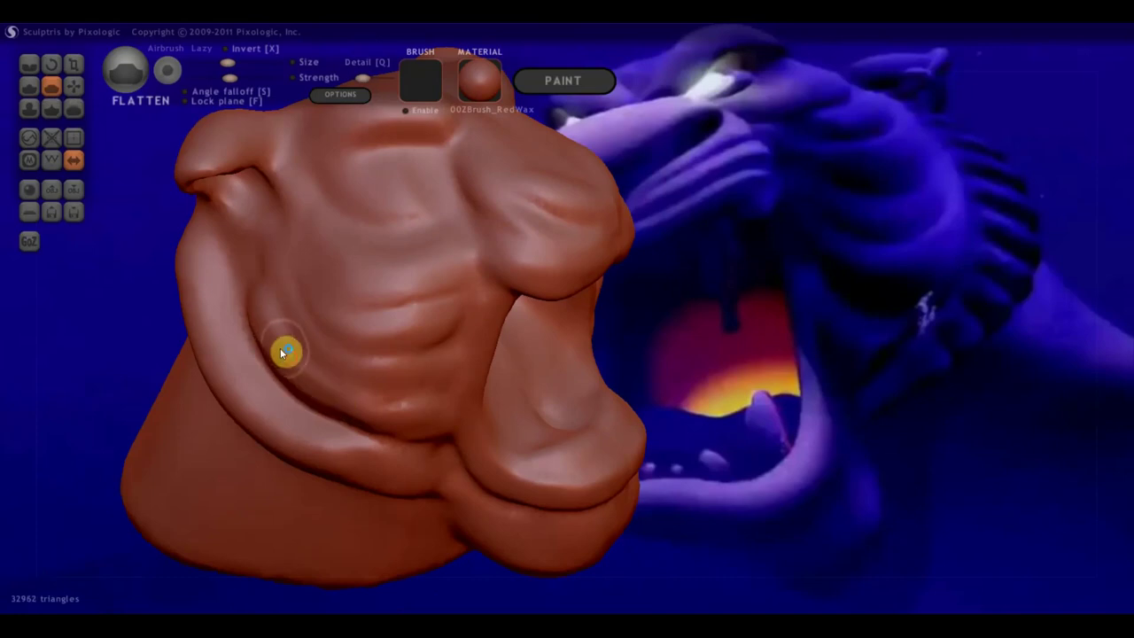
pyautogui.moveTo(294, 345); pyautogui.dragTo(291, 372, button='right')
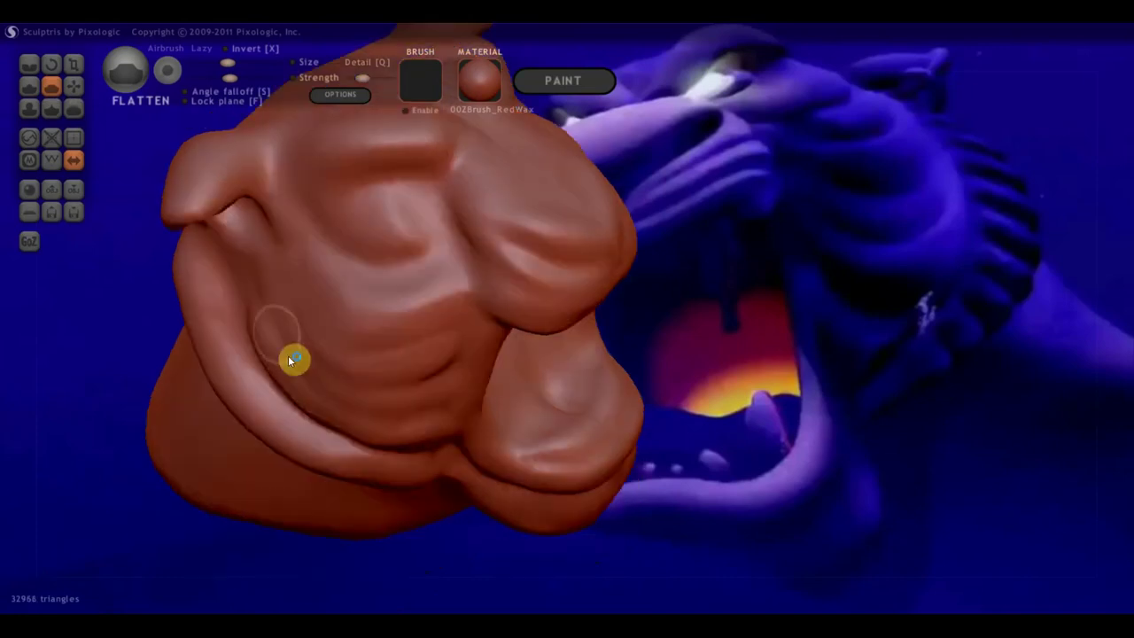
pyautogui.moveTo(396, 428); pyautogui.dragTo(345, 385, button='right')
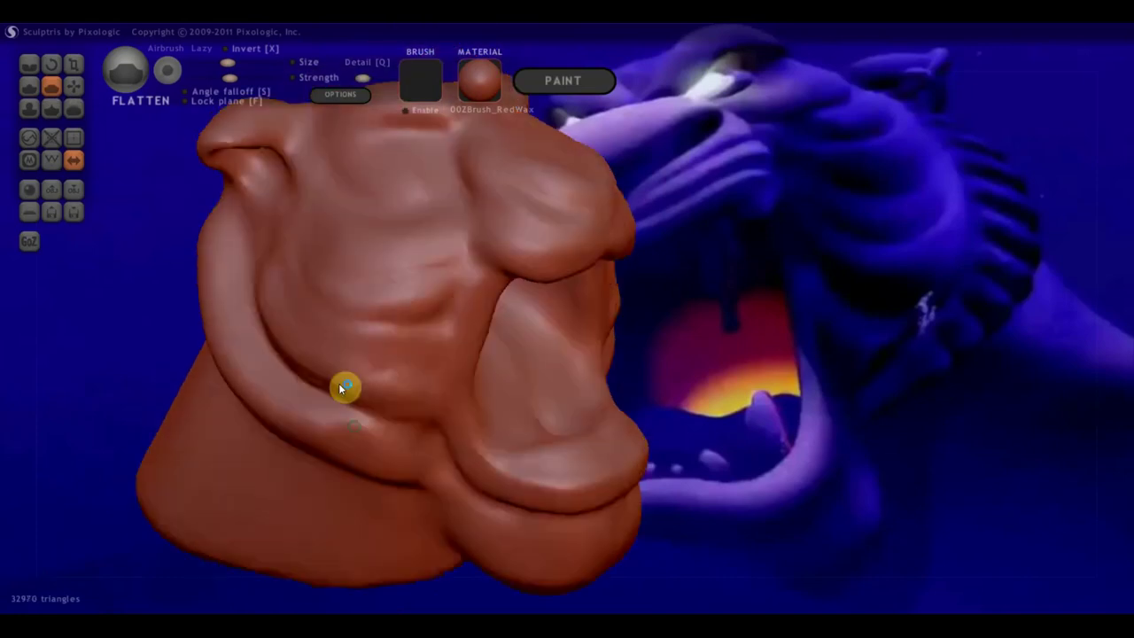
pyautogui.moveTo(433, 405); pyautogui.dragTo(306, 365)
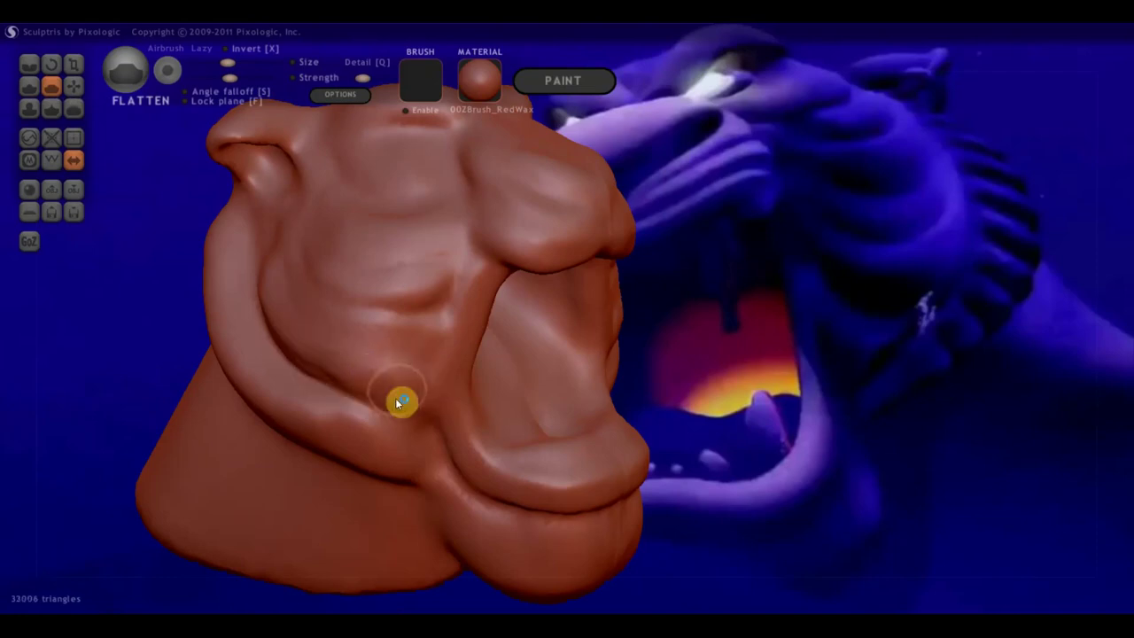
pyautogui.moveTo(354, 361); pyautogui.dragTo(147, 221, button='right')
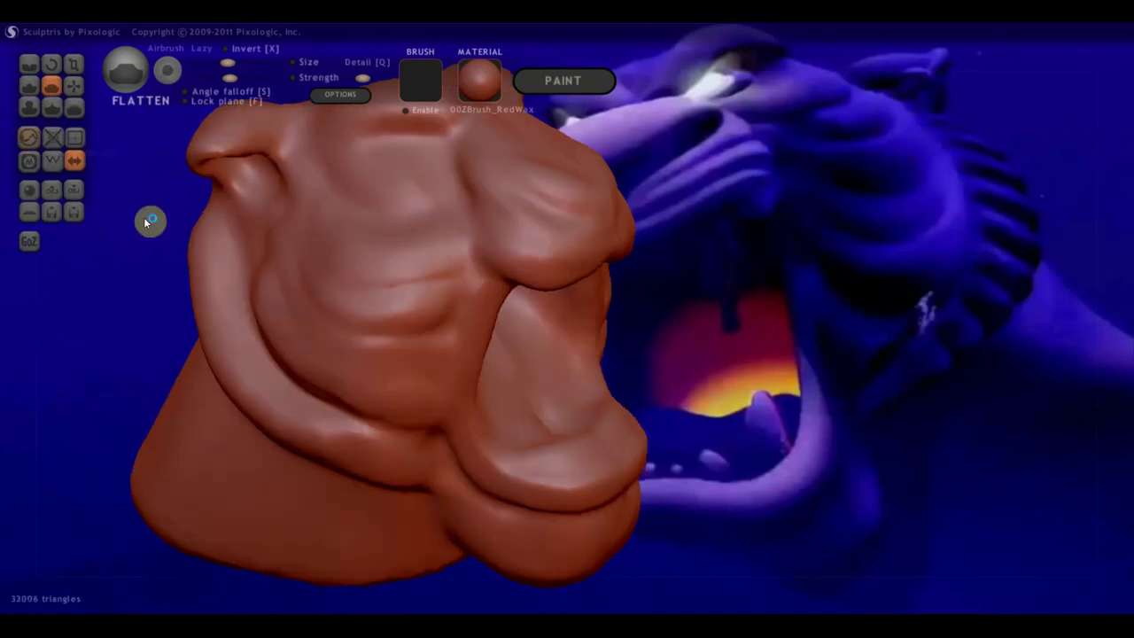
# - Draw two new ridges across the cheek, then enlarge the brush and lightly build up the cheek
pyautogui.click(27, 90)
pyautogui.moveTo(281, 269)
pyautogui.mouseDown()
pyautogui.moveTo(336, 339)
pyautogui.moveTo(382, 363)
pyautogui.moveTo(443, 370)
pyautogui.mouseUp()
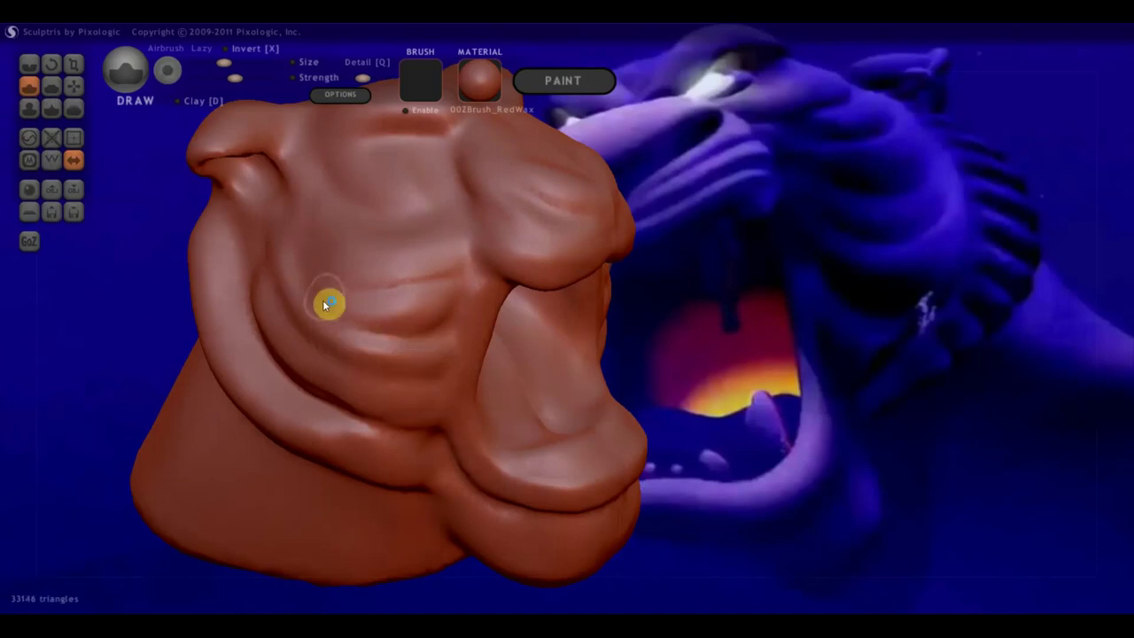
pyautogui.moveTo(294, 312)
pyautogui.mouseDown()
pyautogui.moveTo(342, 359)
pyautogui.moveTo(406, 369)
pyautogui.mouseUp()
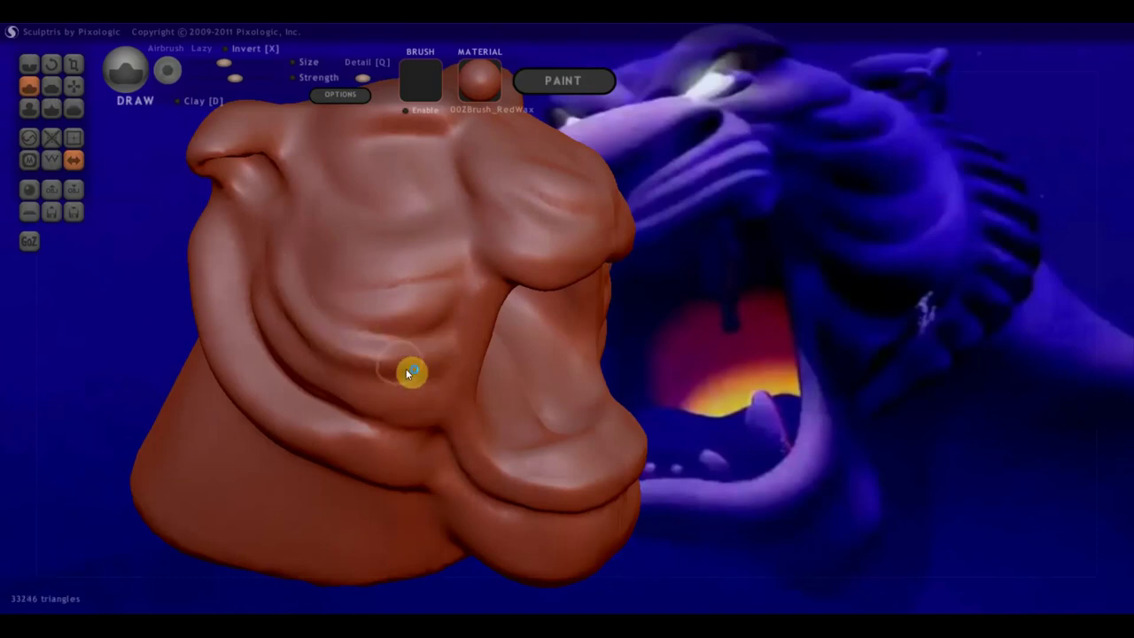
pyautogui.moveTo(225, 62); pyautogui.dragTo(237, 62)
pyautogui.moveTo(299, 279)
pyautogui.mouseDown()
pyautogui.moveTo(340, 325)
pyautogui.moveTo(389, 345)
pyautogui.moveTo(417, 339)
pyautogui.mouseUp()
# - Flatten the tops of the new cheek ridges into softer folds
pyautogui.click(51, 86)
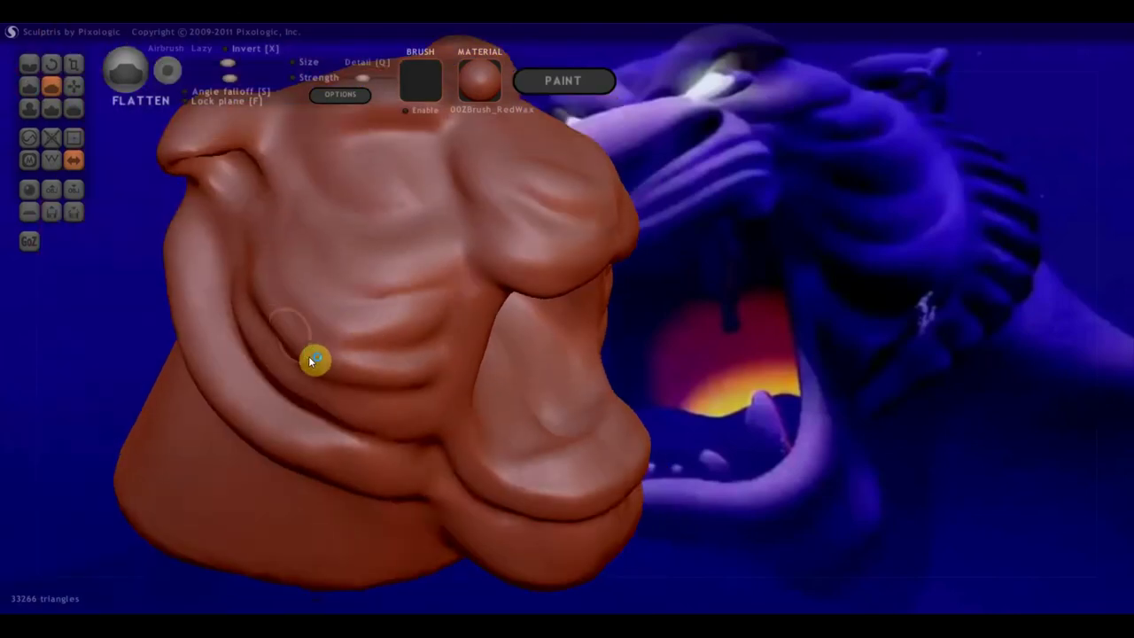
pyautogui.moveTo(311, 361)
pyautogui.mouseDown()
pyautogui.moveTo(261, 269)
pyautogui.moveTo(273, 314)
pyautogui.moveTo(360, 380)
pyautogui.moveTo(344, 382)
pyautogui.moveTo(445, 360)
pyautogui.moveTo(279, 292)
pyautogui.moveTo(403, 348)
pyautogui.moveTo(286, 268)
pyautogui.mouseUp()
pyautogui.moveTo(346, 355)
pyautogui.mouseDown()
pyautogui.moveTo(382, 349)
pyautogui.moveTo(331, 342)
pyautogui.moveTo(388, 369)
pyautogui.mouseUp()
pyautogui.moveTo(386, 363)
pyautogui.mouseDown(button='right')
pyautogui.moveTo(376, 327)
pyautogui.moveTo(336, 337)
pyautogui.mouseUp(button='right')
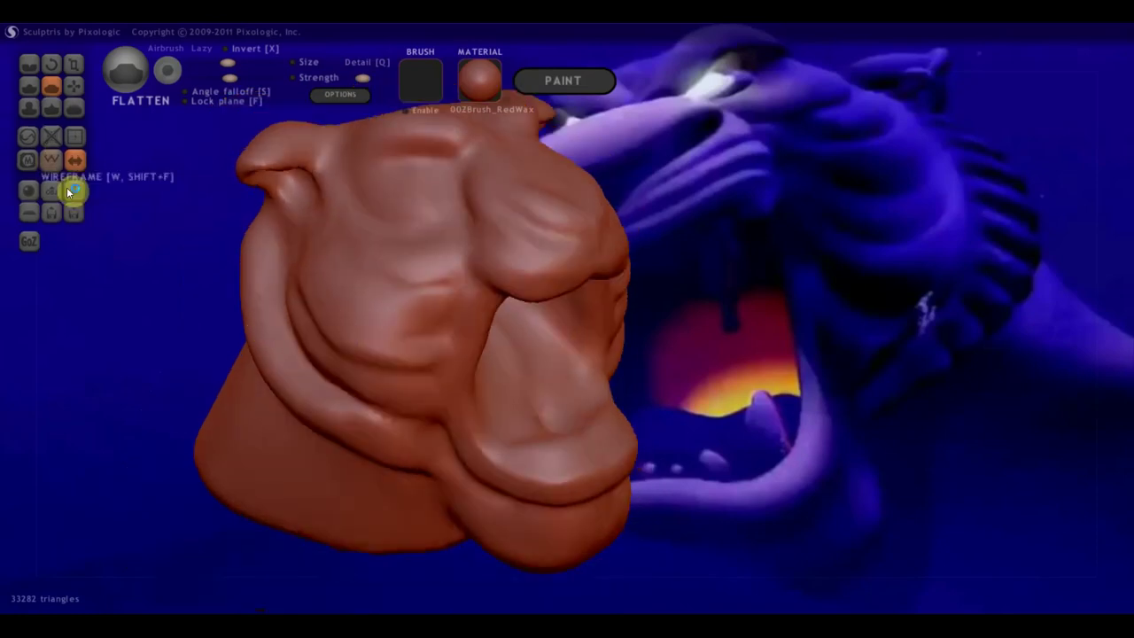
pyautogui.click(29, 63)
# - Zoom in on the side of the head and flatten across the cheek folds
pyautogui.moveTo(168, 160); pyautogui.dragTo(313, 274, button='right')
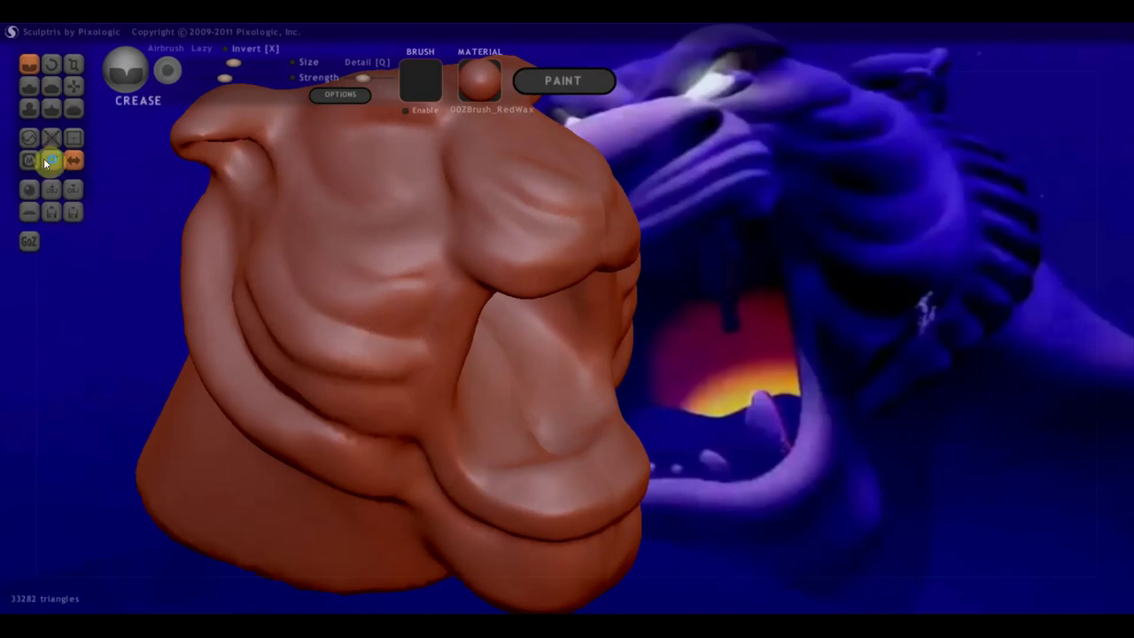
pyautogui.click(30, 86)
pyautogui.scroll(2, 310, 291)
pyautogui.scroll(2, 231, 266)
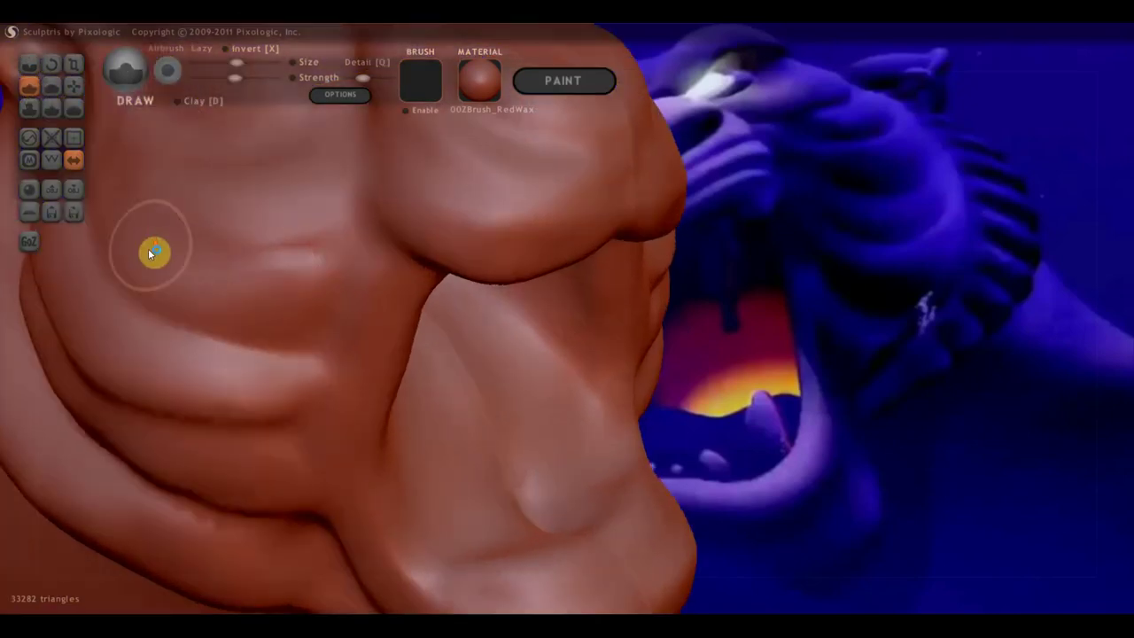
pyautogui.scroll(-1, 152, 254)
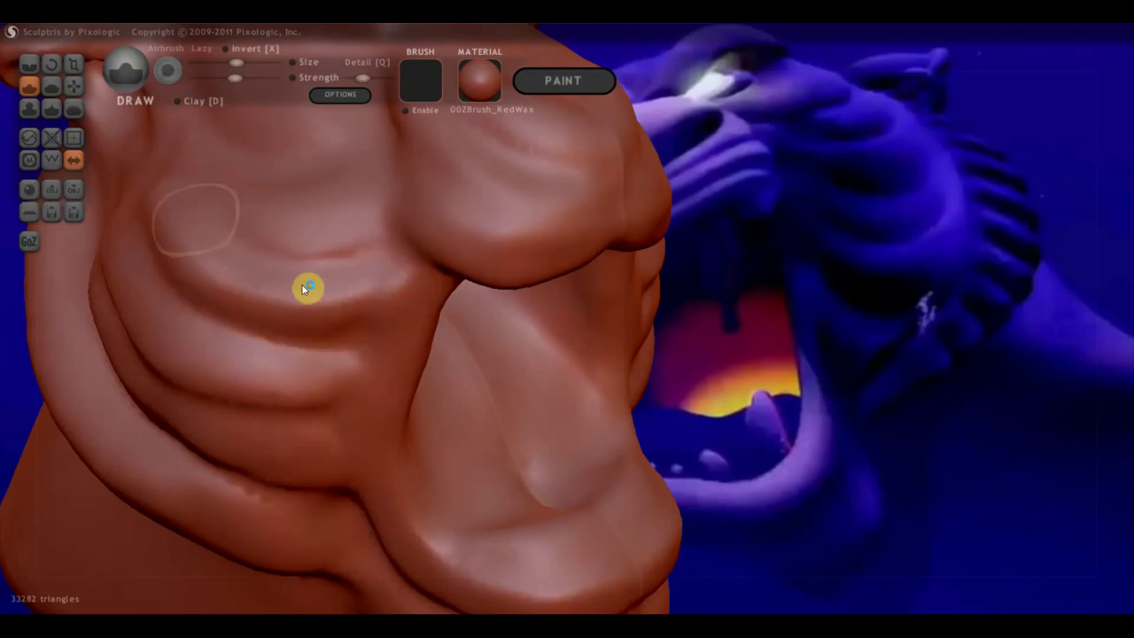
pyautogui.scroll(-3, 303, 289)
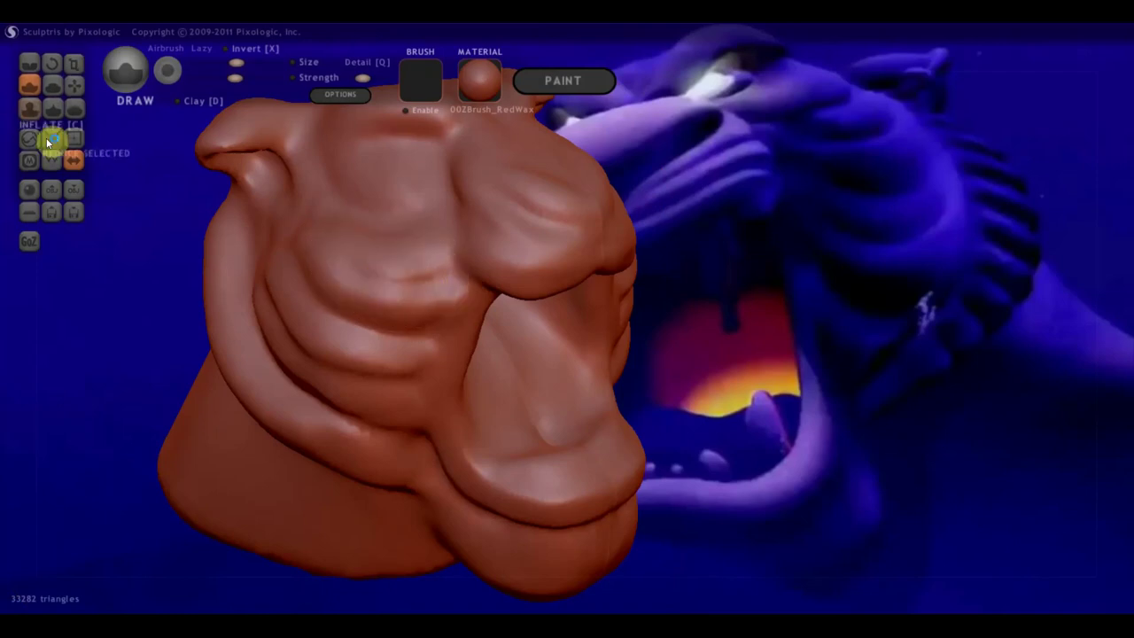
pyautogui.click(52, 87)
pyautogui.scroll(2, 255, 276)
pyautogui.scroll(2, 299, 283)
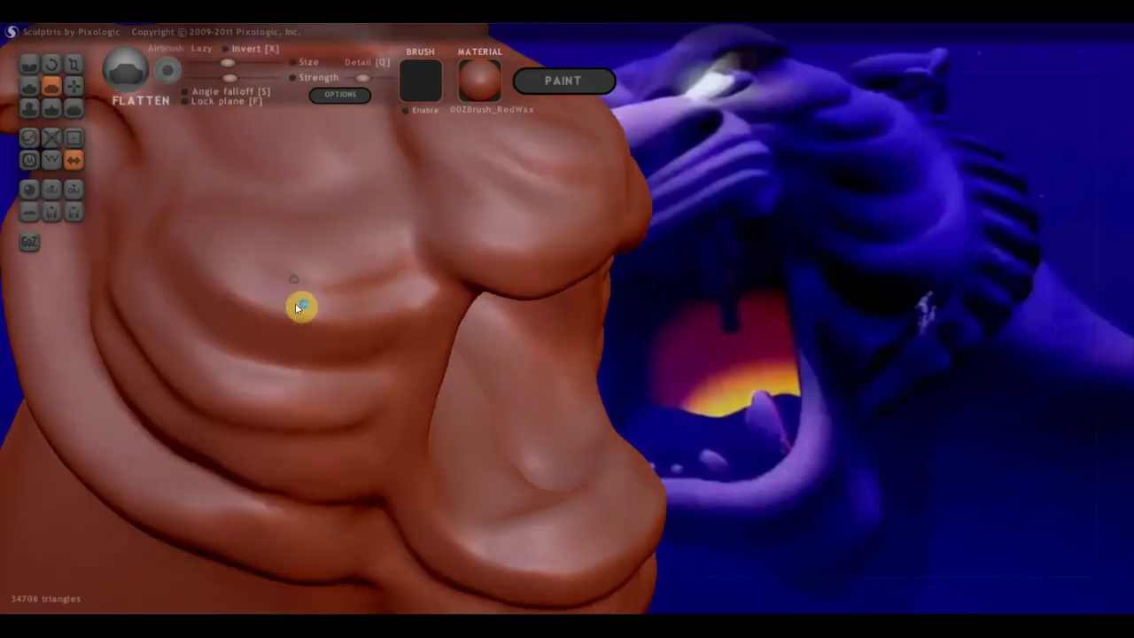
pyautogui.scroll(-3, 299, 307)
pyautogui.moveTo(286, 337)
pyautogui.mouseDown(button='right')
pyautogui.moveTo(298, 379)
pyautogui.moveTo(307, 317)
pyautogui.moveTo(350, 306)
pyautogui.mouseUp(button='right')
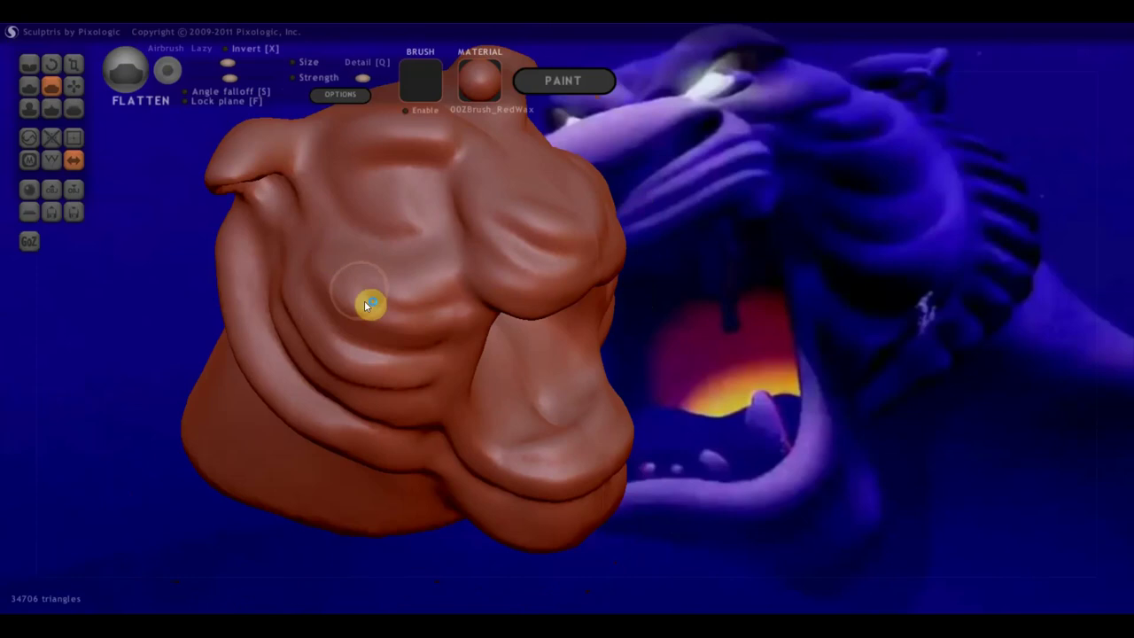
pyautogui.moveTo(337, 276); pyautogui.dragTo(445, 326)
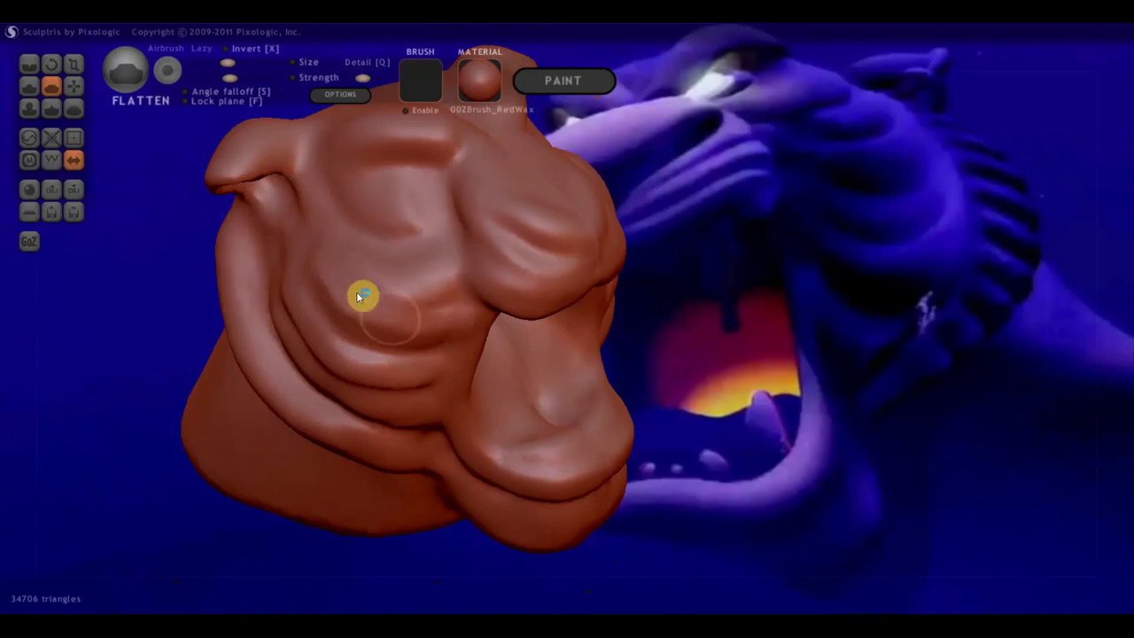
# - Flatten and smooth the cheek folds further from the side of the face
pyautogui.moveTo(361, 300)
pyautogui.mouseDown(button='right')
pyautogui.moveTo(408, 319)
pyautogui.moveTo(451, 291)
pyautogui.mouseUp(button='right')
pyautogui.moveTo(451, 292)
pyautogui.mouseDown()
pyautogui.moveTo(332, 240)
pyautogui.moveTo(377, 297)
pyautogui.moveTo(217, 213)
pyautogui.moveTo(379, 303)
pyautogui.mouseUp()
pyautogui.scroll(3, 377, 297)
pyautogui.moveTo(255, 311)
pyautogui.mouseDown(button='right')
pyautogui.moveTo(331, 286)
pyautogui.moveTo(346, 258)
pyautogui.mouseUp(button='right')
pyautogui.moveTo(345, 257)
pyautogui.mouseDown()
pyautogui.moveTo(293, 187)
pyautogui.moveTo(354, 240)
pyautogui.moveTo(291, 201)
pyautogui.moveTo(499, 329)
pyautogui.moveTo(316, 236)
pyautogui.moveTo(372, 253)
pyautogui.moveTo(326, 239)
pyautogui.moveTo(470, 334)
pyautogui.moveTo(475, 360)
pyautogui.moveTo(254, 294)
pyautogui.moveTo(281, 283)
pyautogui.moveTo(269, 263)
pyautogui.moveTo(433, 357)
pyautogui.moveTo(326, 325)
pyautogui.moveTo(460, 395)
pyautogui.mouseUp()
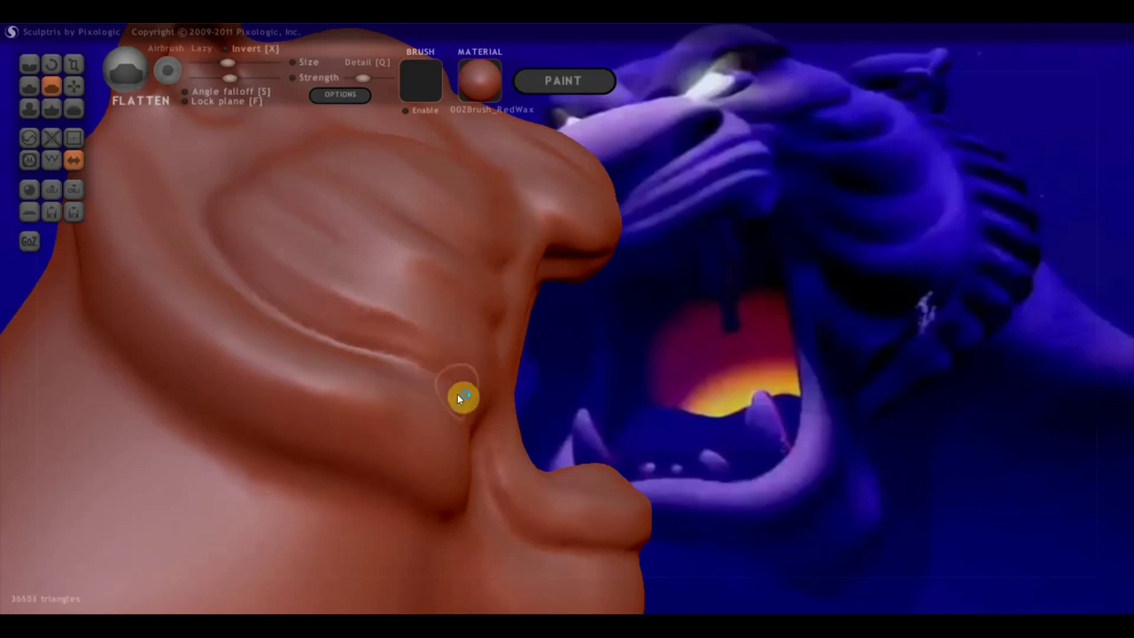
pyautogui.scroll(-2, 422, 413)
pyautogui.scroll(-2, 397, 438)
pyautogui.scroll(-2, 440, 432)
pyautogui.scroll(-2, 440, 433)
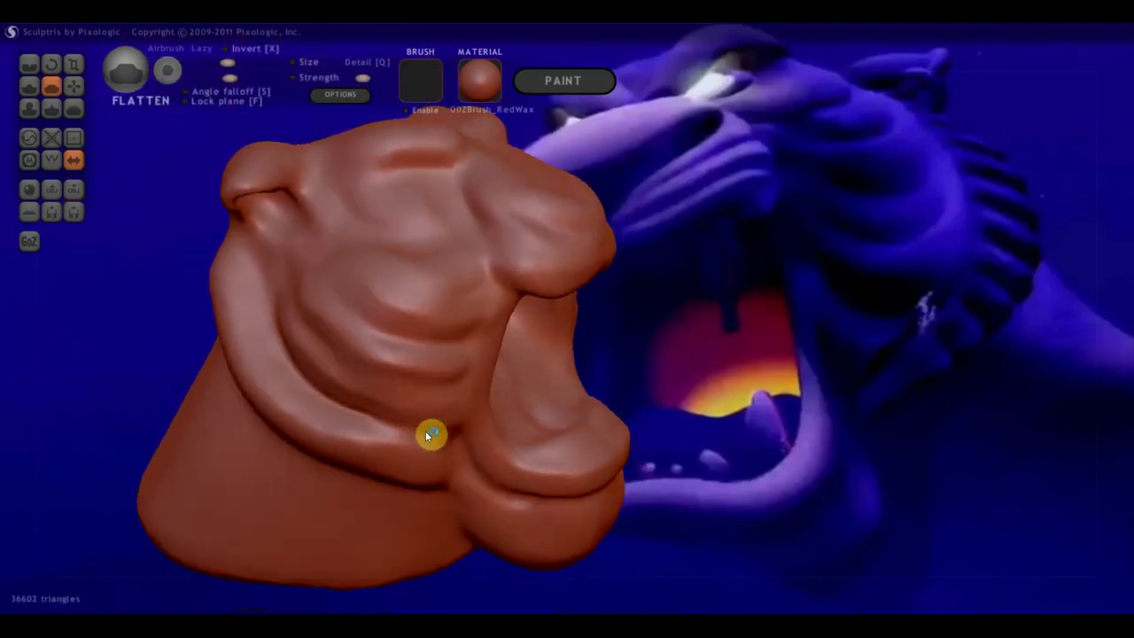
pyautogui.click(67, 84)
pyautogui.scroll(2, 141, 270)
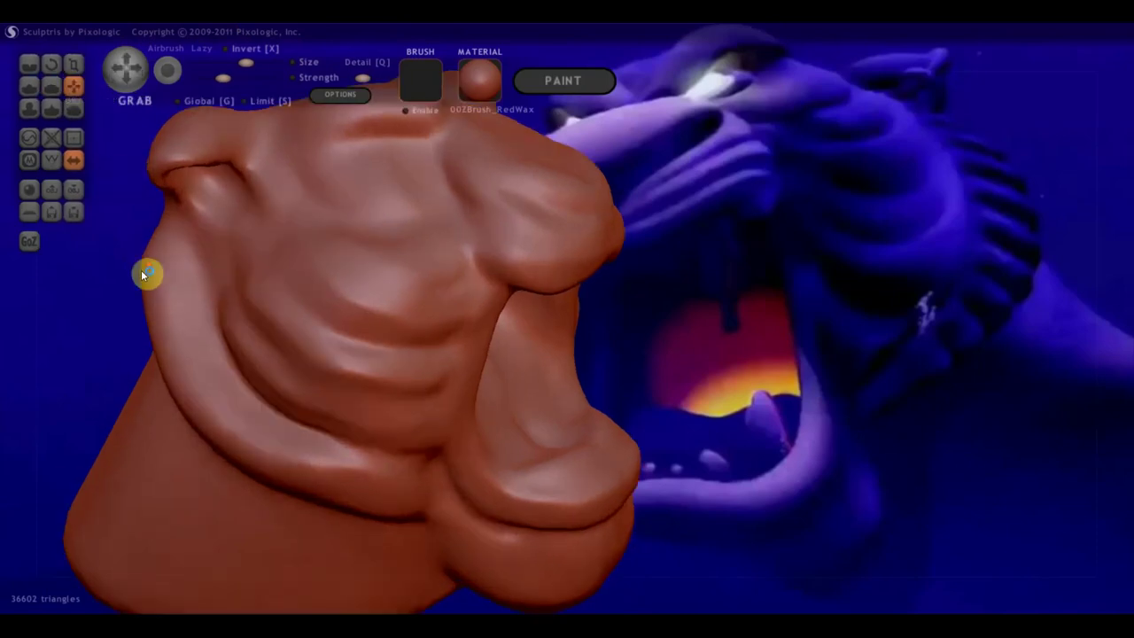
# - Apply a small Flatten stroke on the cheek from a closer angle
pyautogui.scroll(2, 247, 325)
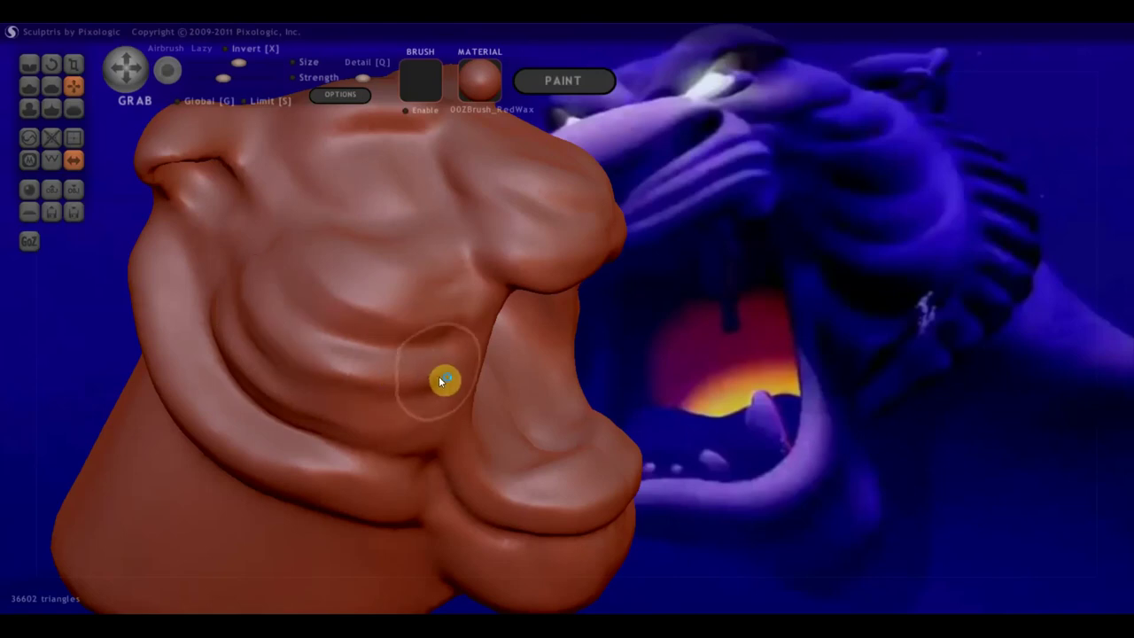
pyautogui.click(52, 85)
pyautogui.moveTo(136, 229); pyautogui.dragTo(379, 426)
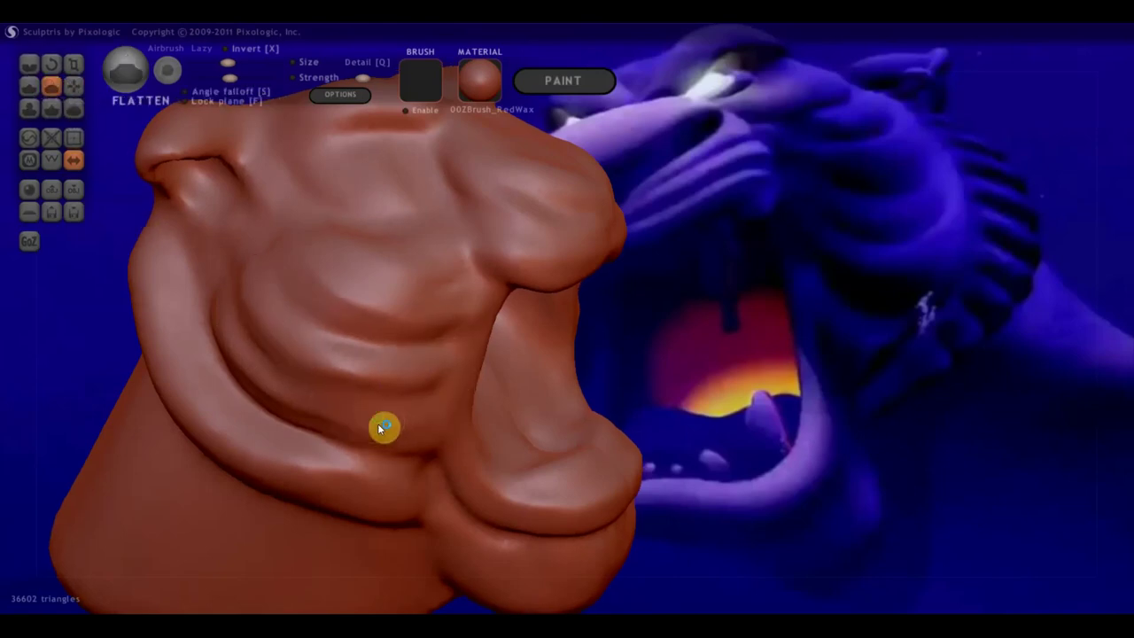
pyautogui.scroll(2, 431, 393)
pyautogui.moveTo(455, 369)
pyautogui.mouseDown()
pyautogui.moveTo(274, 345)
pyautogui.moveTo(372, 370)
pyautogui.moveTo(214, 315)
pyautogui.moveTo(287, 251)
pyautogui.mouseUp()
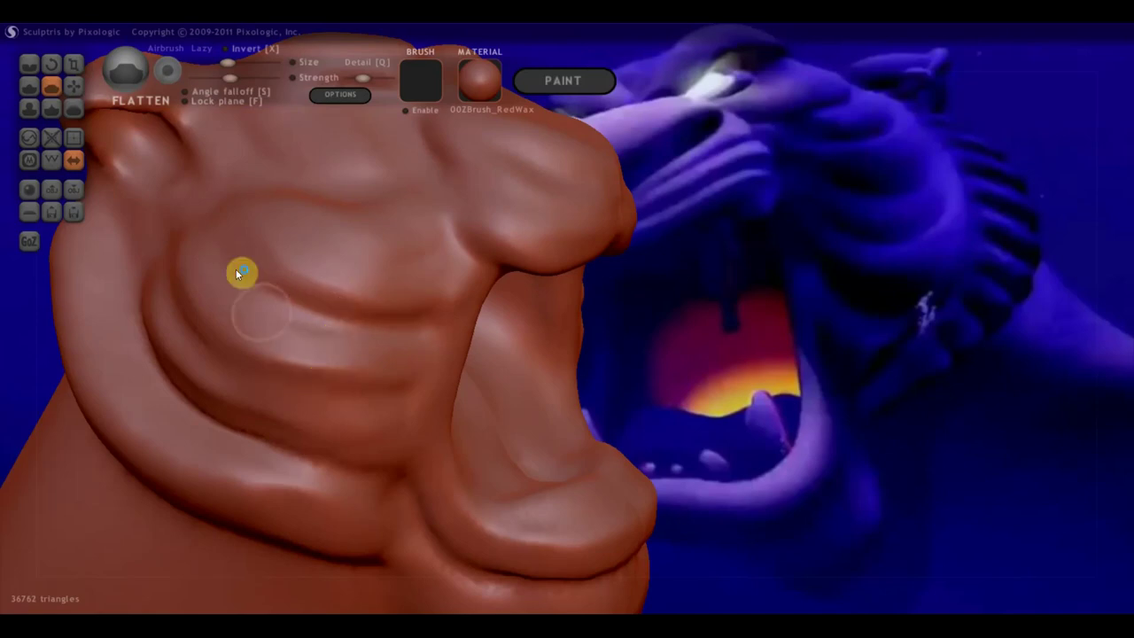
# - Pull the upper cheek fold into a new shape with Grab
pyautogui.click(72, 87)
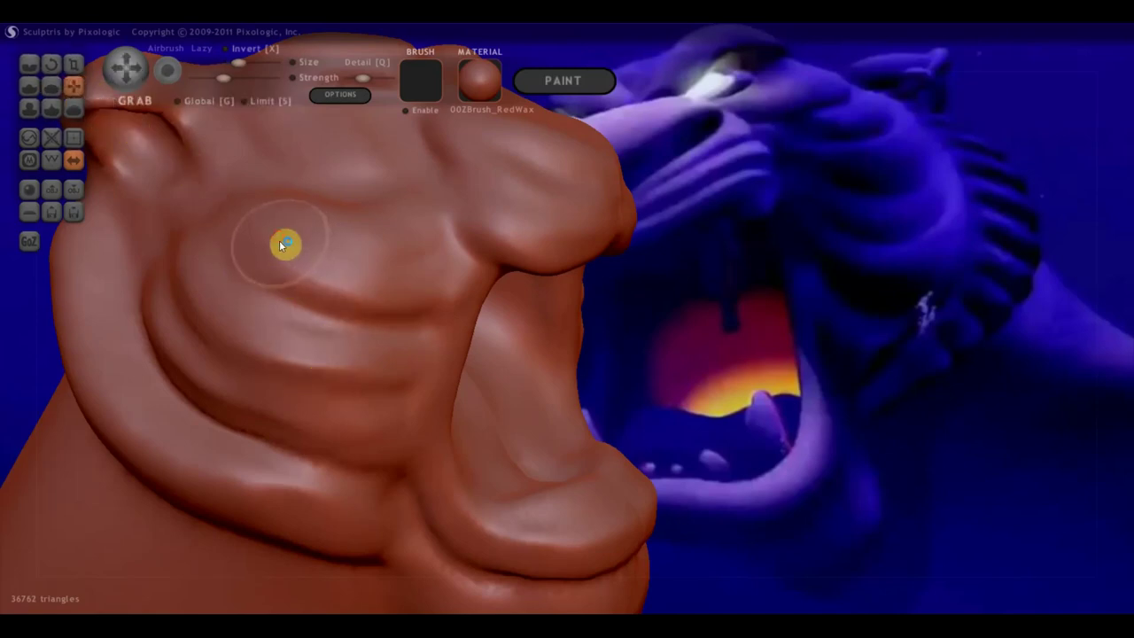
pyautogui.moveTo(320, 295)
pyautogui.mouseDown()
pyautogui.moveTo(427, 313)
pyautogui.moveTo(347, 324)
pyautogui.moveTo(337, 309)
pyautogui.moveTo(349, 314)
pyautogui.moveTo(209, 192)
pyautogui.mouseUp()
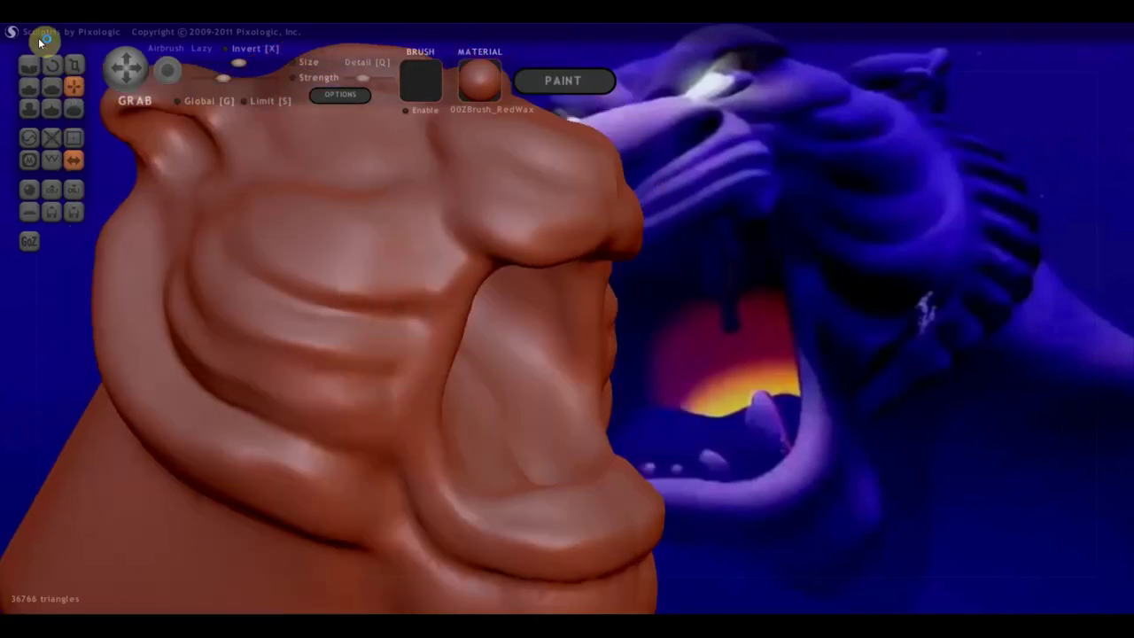
pyautogui.click(29, 64)
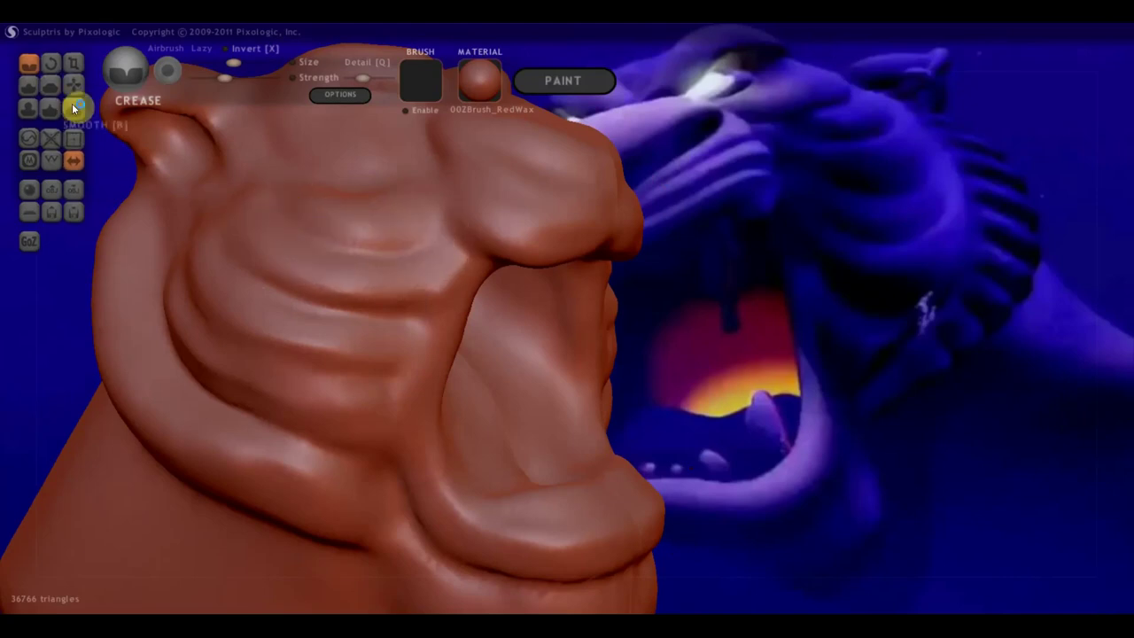
# - Raise a new lobe on the upper cheek and flatten it
pyautogui.scroll(2, 313, 243)
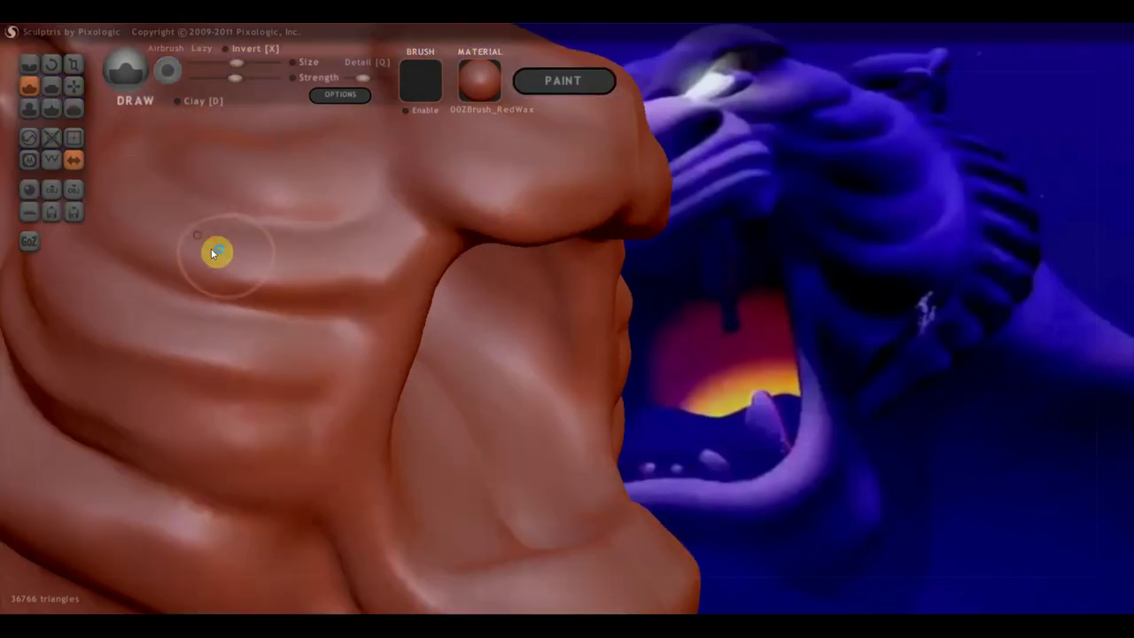
pyautogui.scroll(-1, 417, 253)
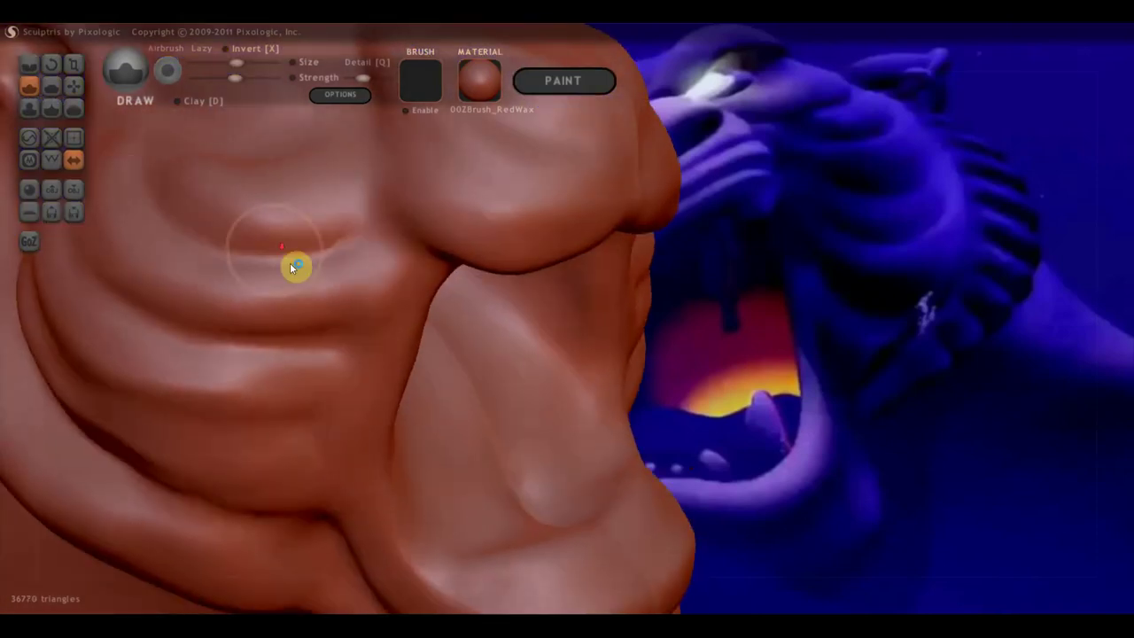
pyautogui.scroll(-1, 296, 266)
pyautogui.moveTo(285, 216); pyautogui.dragTo(374, 224)
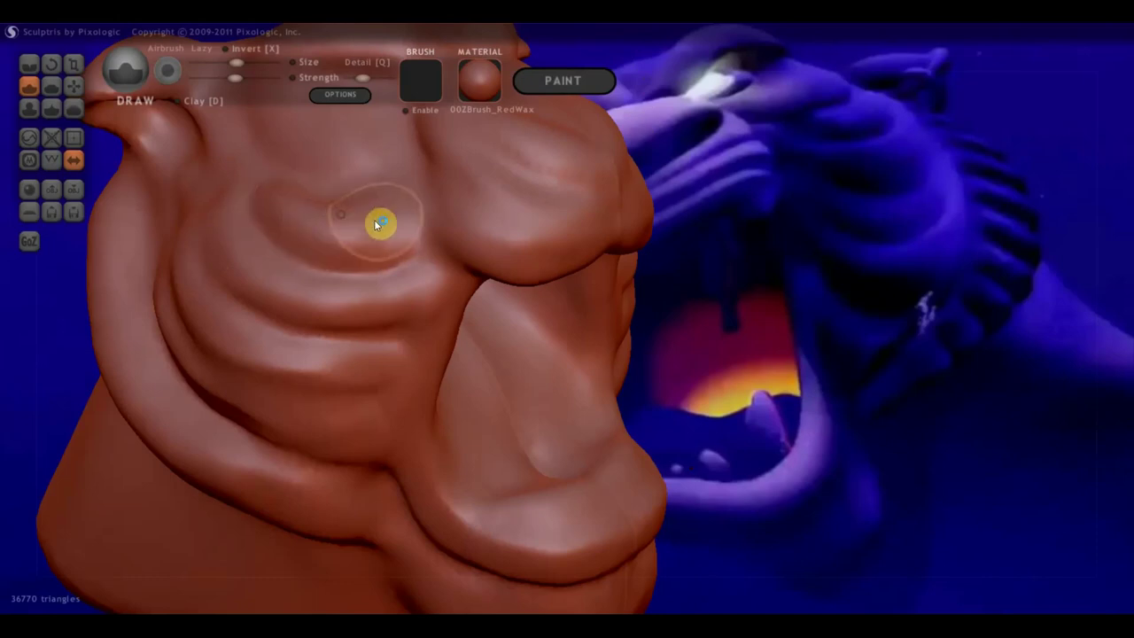
pyautogui.click(52, 85)
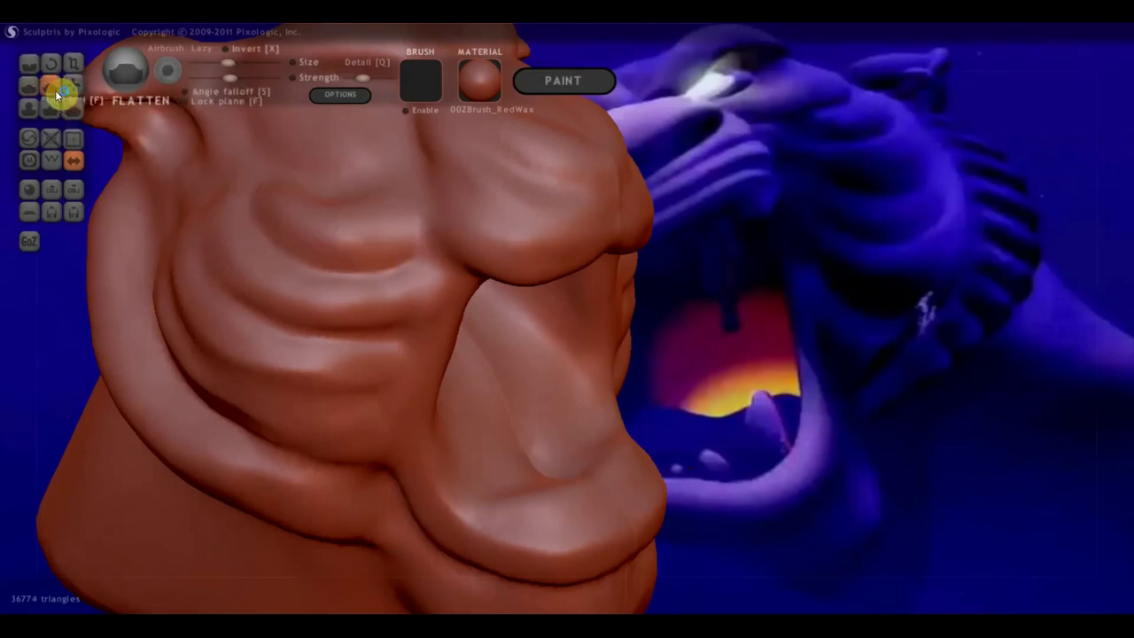
pyautogui.moveTo(309, 226); pyautogui.dragTo(293, 219)
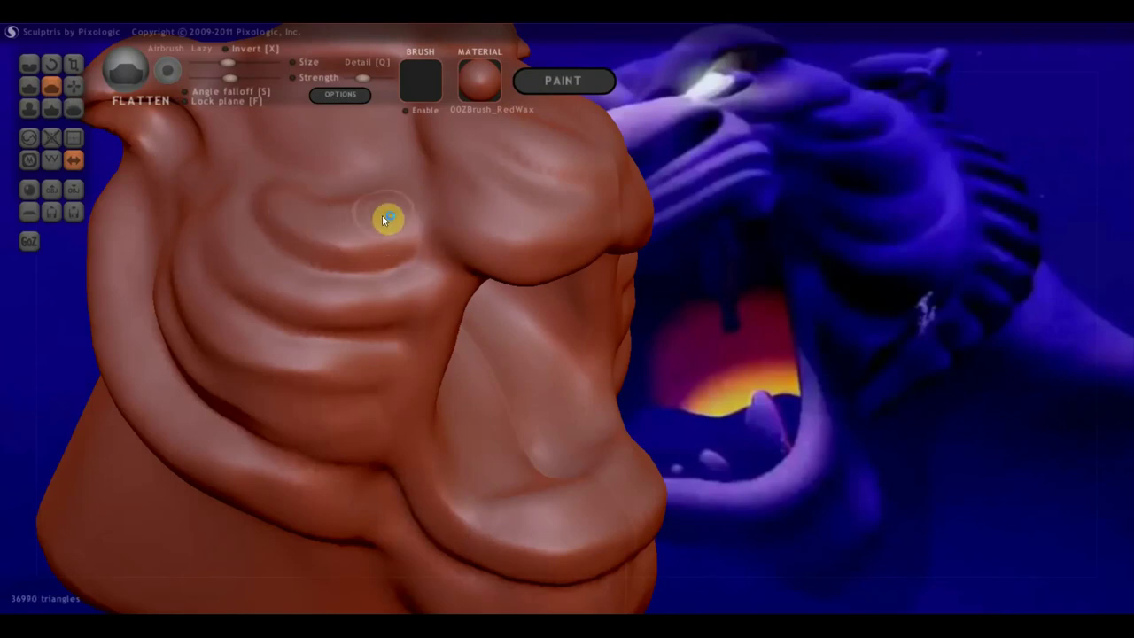
# - Flatten along the cheek folds and the upper fold's edge into crisper planes
pyautogui.moveTo(420, 225); pyautogui.dragTo(420, 367, button='right')
pyautogui.moveTo(419, 367)
pyautogui.mouseDown()
pyautogui.moveTo(384, 349)
pyautogui.moveTo(271, 351)
pyautogui.moveTo(302, 366)
pyautogui.mouseUp()
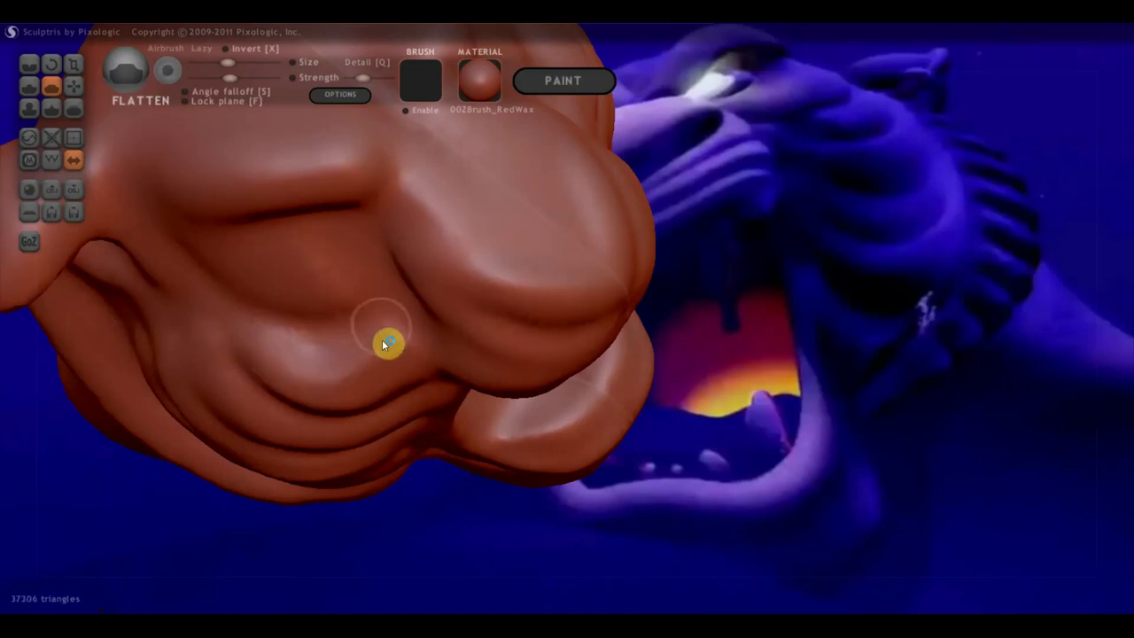
pyautogui.moveTo(392, 344)
pyautogui.mouseDown()
pyautogui.moveTo(296, 372)
pyautogui.moveTo(301, 354)
pyautogui.moveTo(278, 349)
pyautogui.moveTo(385, 341)
pyautogui.mouseUp()
pyautogui.moveTo(391, 342)
pyautogui.mouseDown(button='right')
pyautogui.moveTo(413, 357)
pyautogui.moveTo(413, 250)
pyautogui.mouseUp(button='right')
pyautogui.moveTo(413, 251)
pyautogui.mouseDown()
pyautogui.moveTo(218, 162)
pyautogui.moveTo(272, 208)
pyautogui.moveTo(254, 195)
pyautogui.moveTo(358, 218)
pyautogui.mouseUp()
pyautogui.scroll(2, 293, 197)
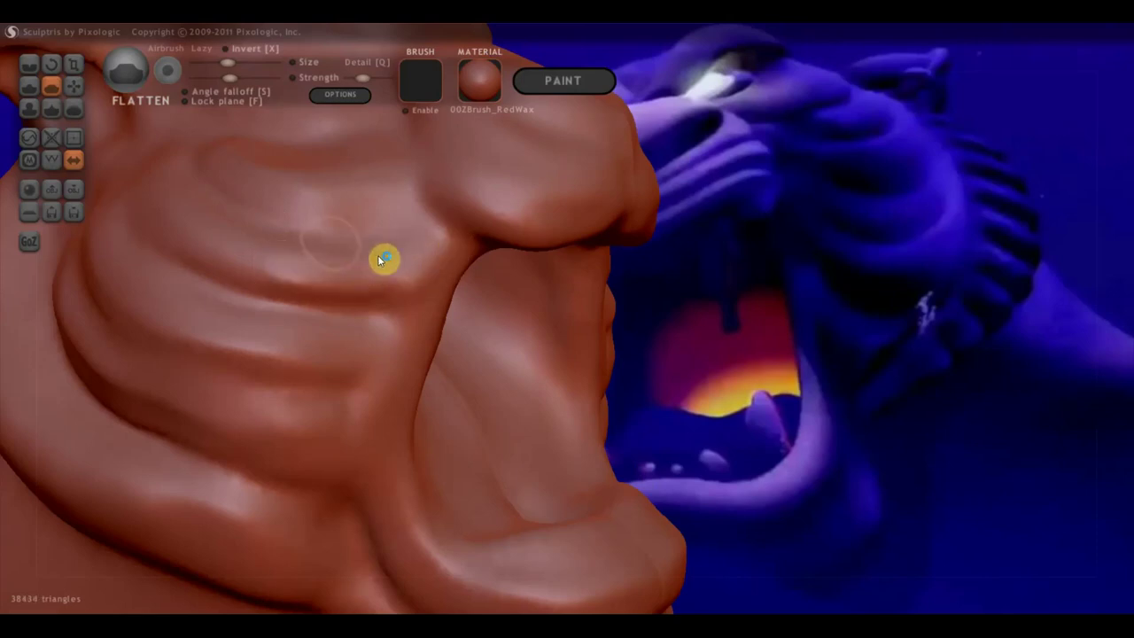
pyautogui.moveTo(219, 221)
pyautogui.mouseDown()
pyautogui.moveTo(172, 212)
pyautogui.moveTo(221, 260)
pyautogui.moveTo(316, 283)
pyautogui.mouseUp()
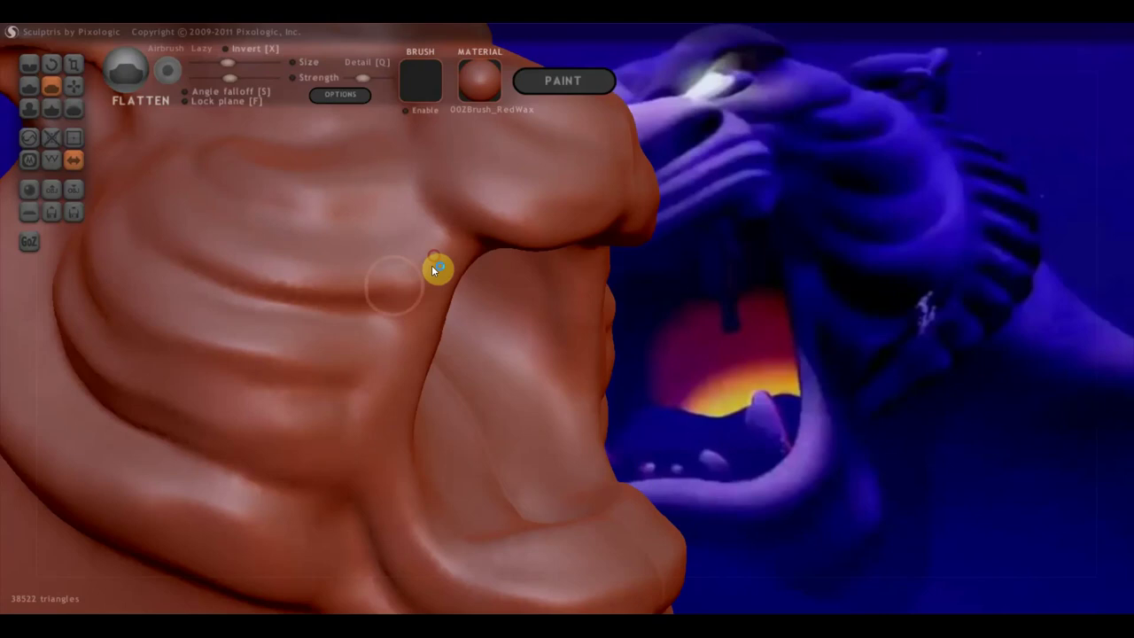
pyautogui.moveTo(423, 272)
pyautogui.mouseDown()
pyautogui.moveTo(444, 285)
pyautogui.moveTo(433, 268)
pyautogui.moveTo(400, 325)
pyautogui.moveTo(372, 458)
pyautogui.moveTo(329, 342)
pyautogui.mouseUp()
# - Carve creases down the cheek wrinkle fold beside the muzzle, then view the head front-on
pyautogui.click(51, 110)
pyautogui.scroll(-3, 346, 381)
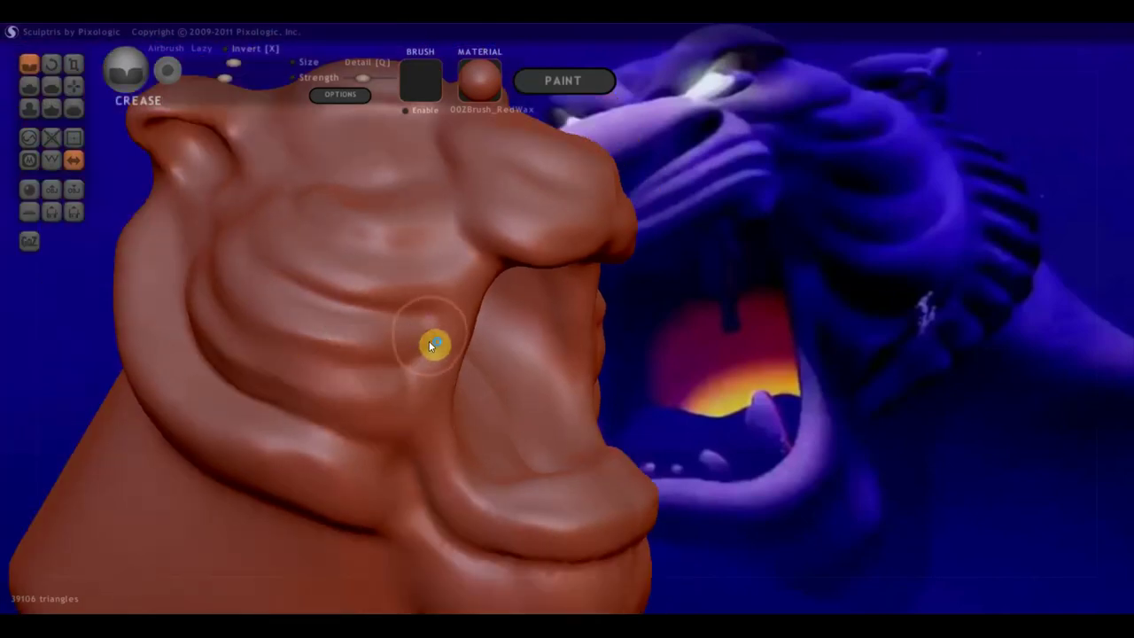
pyautogui.moveTo(425, 409); pyautogui.dragTo(388, 437)
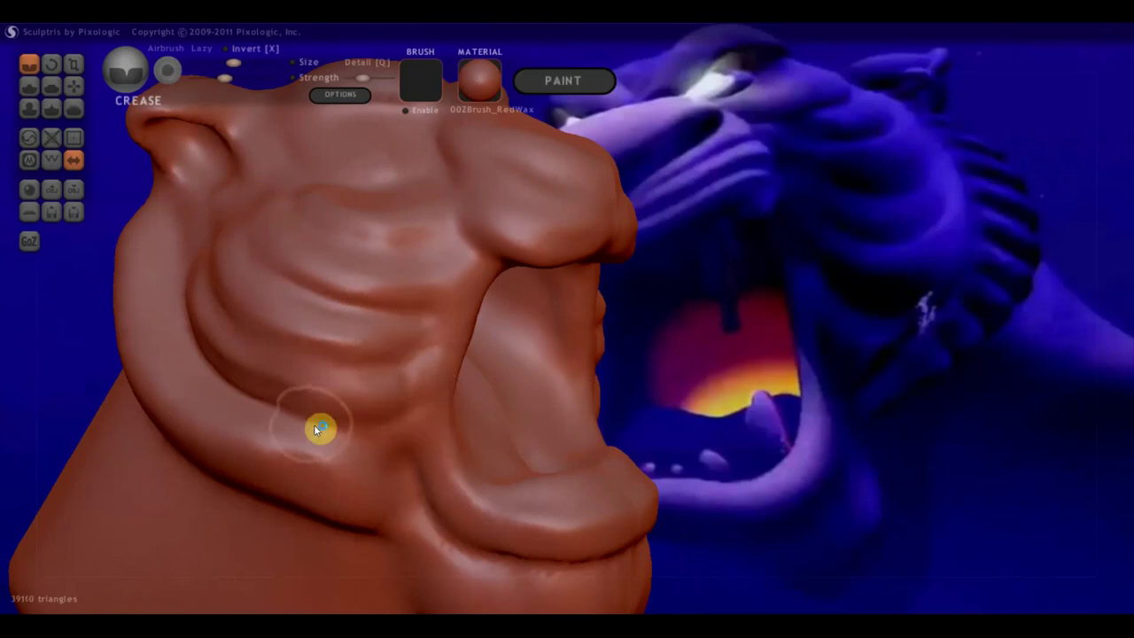
pyautogui.moveTo(375, 468)
pyautogui.mouseDown()
pyautogui.moveTo(298, 433)
pyautogui.moveTo(420, 481)
pyautogui.moveTo(422, 420)
pyautogui.moveTo(434, 501)
pyautogui.mouseUp()
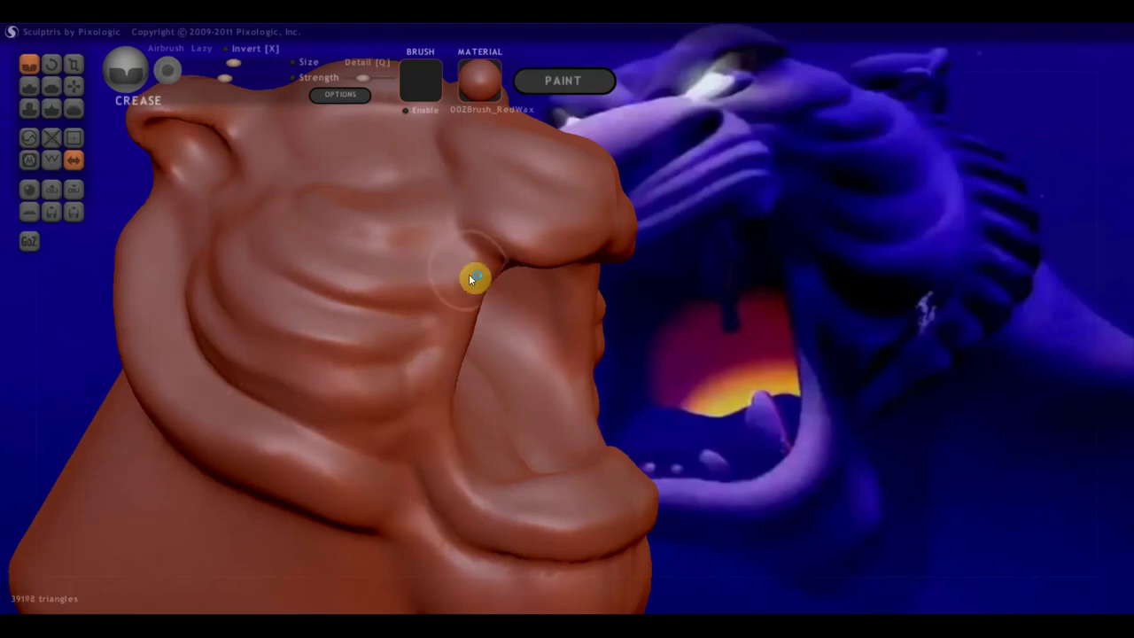
pyautogui.moveTo(474, 274)
pyautogui.mouseDown()
pyautogui.moveTo(447, 319)
pyautogui.moveTo(425, 446)
pyautogui.mouseUp()
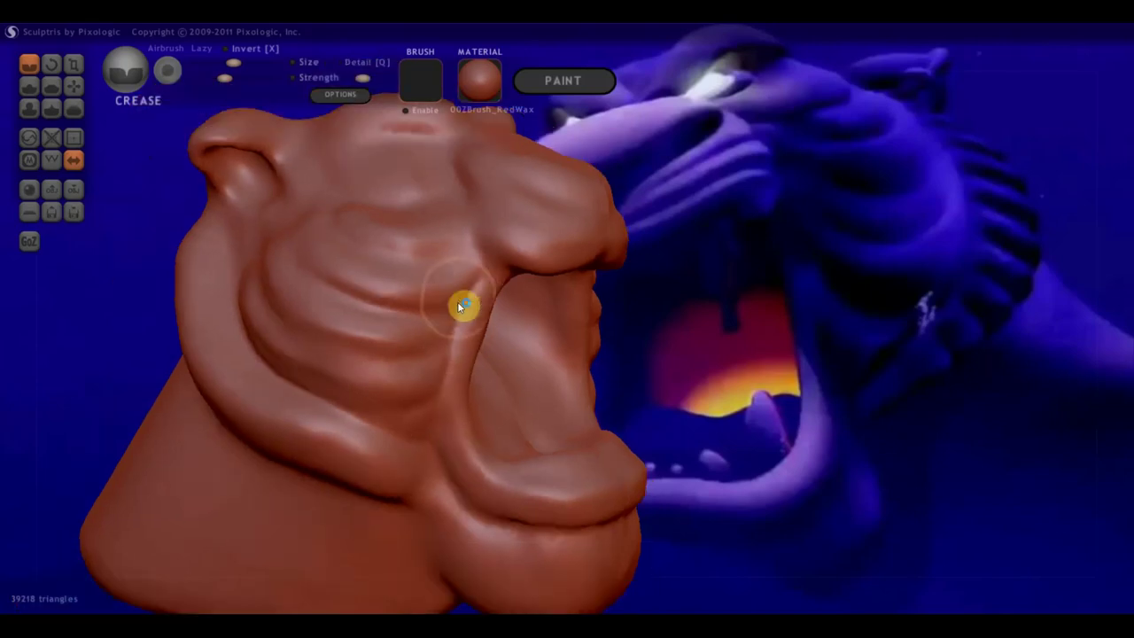
pyautogui.scroll(-3, 457, 301)
pyautogui.moveTo(676, 456)
pyautogui.mouseDown()
pyautogui.moveTo(615, 466)
pyautogui.moveTo(608, 448)
pyautogui.moveTo(679, 493)
pyautogui.moveTo(640, 520)
pyautogui.mouseUp()
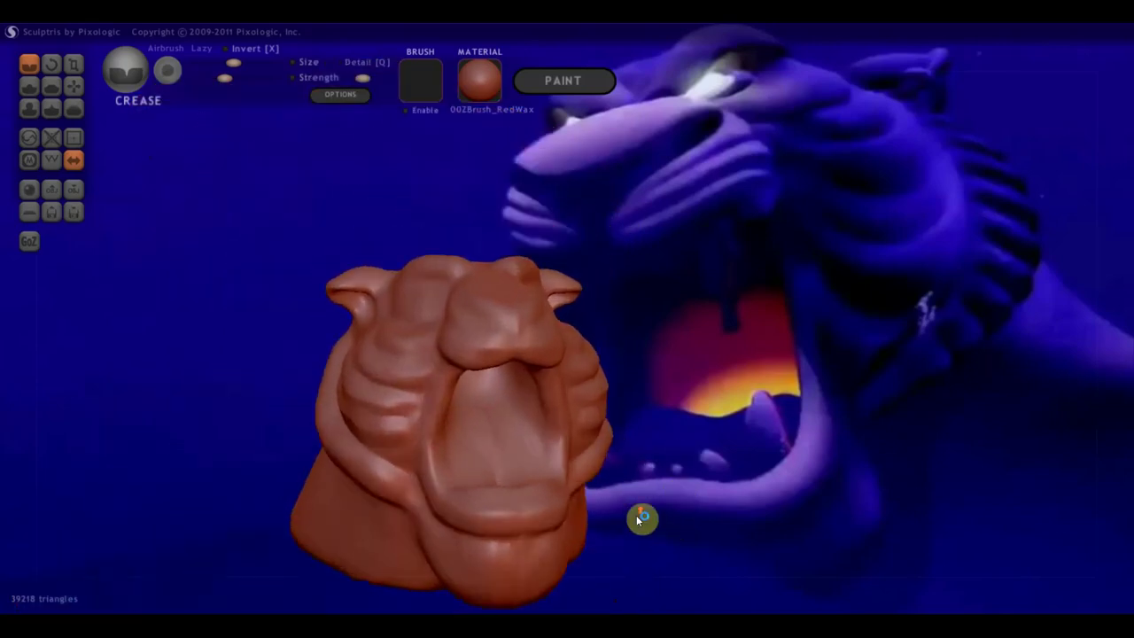
# - Pull and reshape the muzzle surface with Grab from a front-on view
pyautogui.scroll(2, 640, 519)
pyautogui.scroll(3, 656, 519)
pyautogui.moveTo(711, 515); pyautogui.dragTo(606, 516)
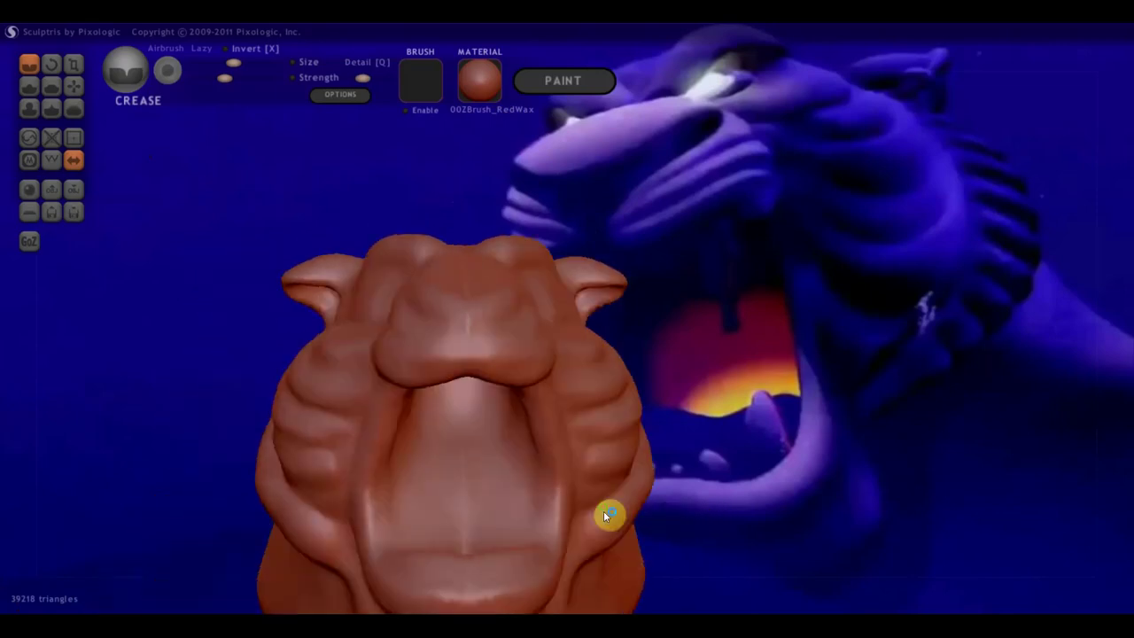
pyautogui.scroll(-2, 612, 514)
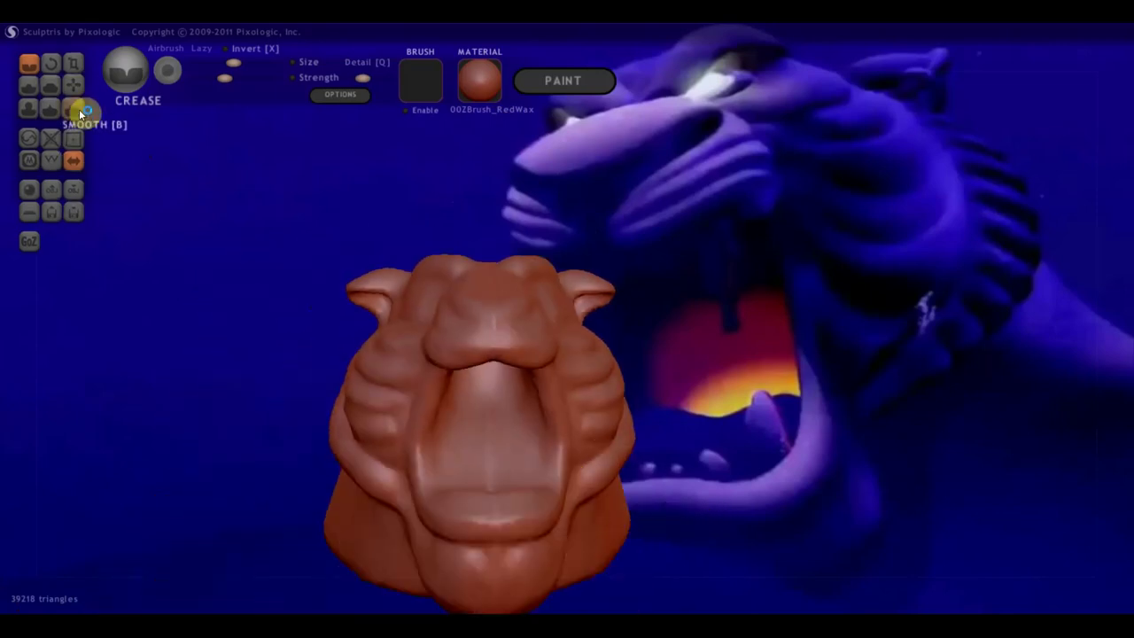
pyautogui.click(73, 86)
pyautogui.moveTo(411, 445); pyautogui.dragTo(420, 438)
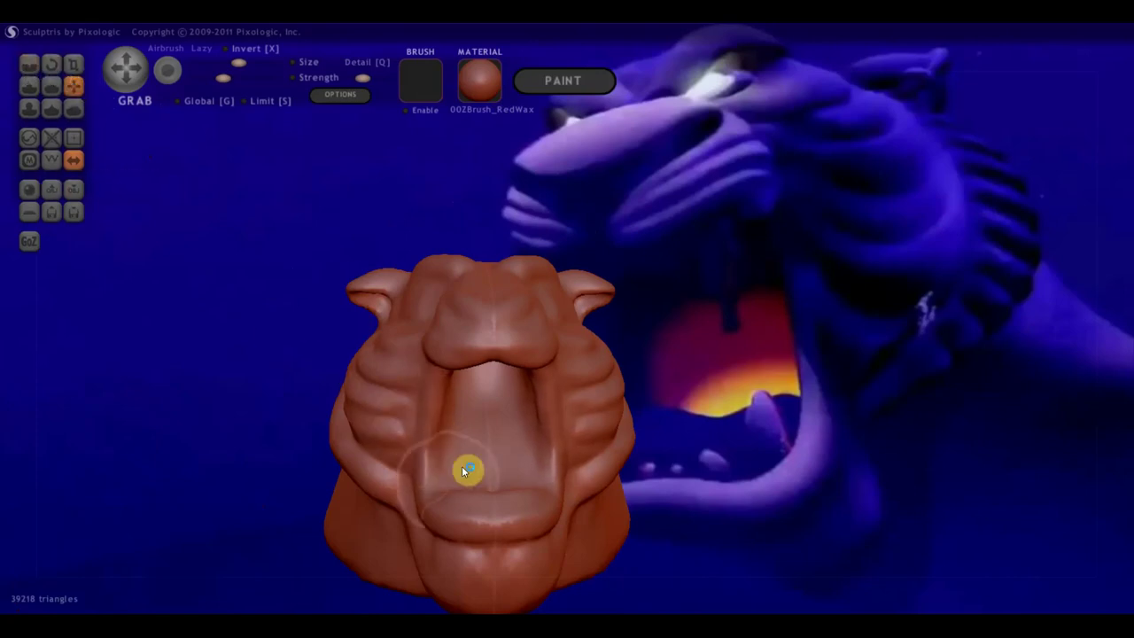
# - Draw a raised ridge along the jaw to thicken the lower lip
pyautogui.scroll(-2, 413, 461)
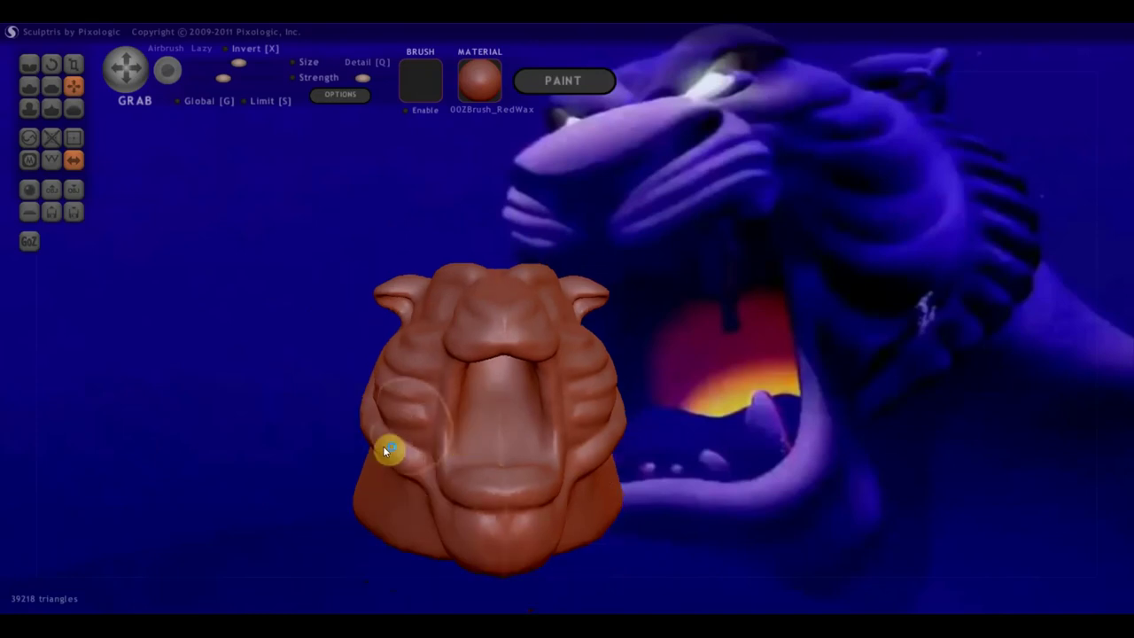
pyautogui.moveTo(524, 464); pyautogui.dragTo(466, 404)
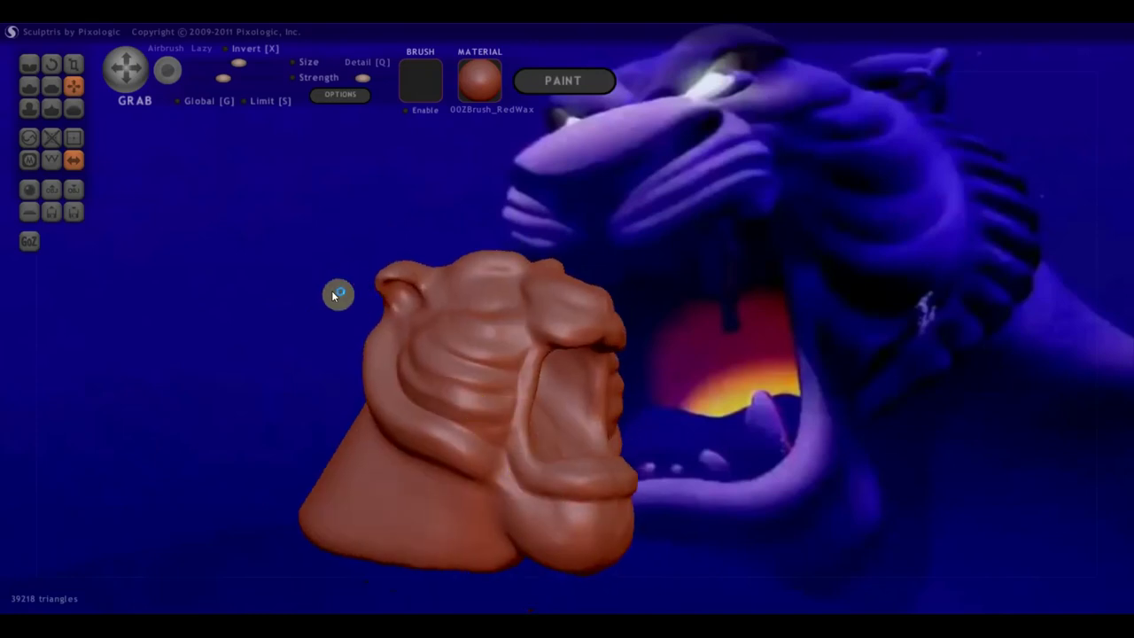
pyautogui.click(32, 86)
pyautogui.scroll(3, 355, 321)
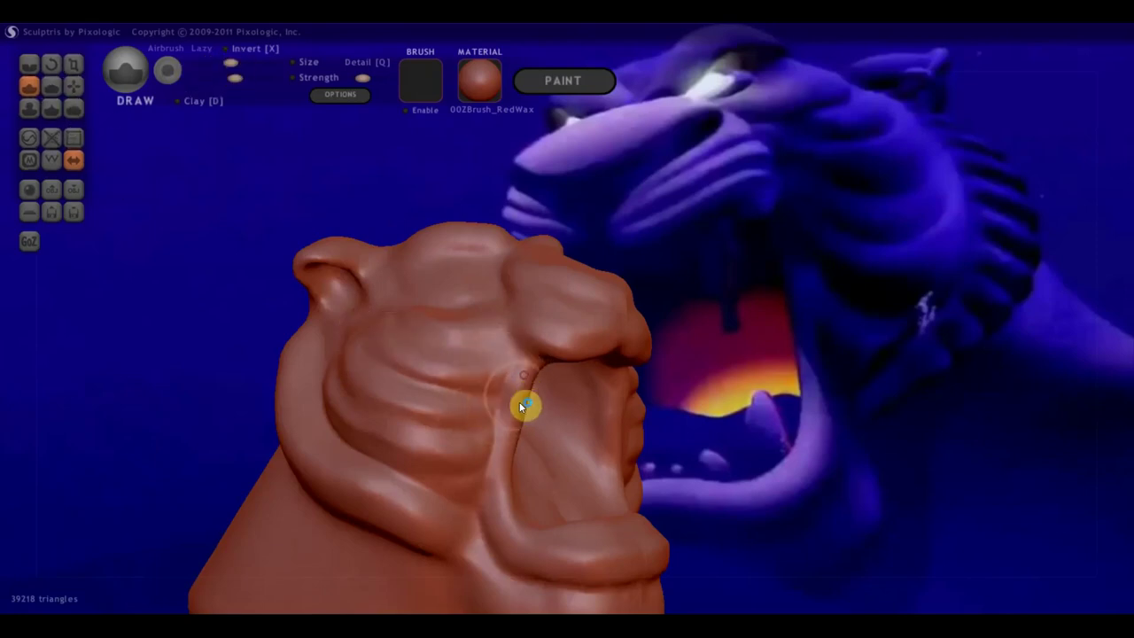
pyautogui.moveTo(512, 445); pyautogui.dragTo(504, 505)
pyautogui.moveTo(545, 558)
pyautogui.mouseDown()
pyautogui.moveTo(588, 561)
pyautogui.moveTo(599, 540)
pyautogui.mouseUp()
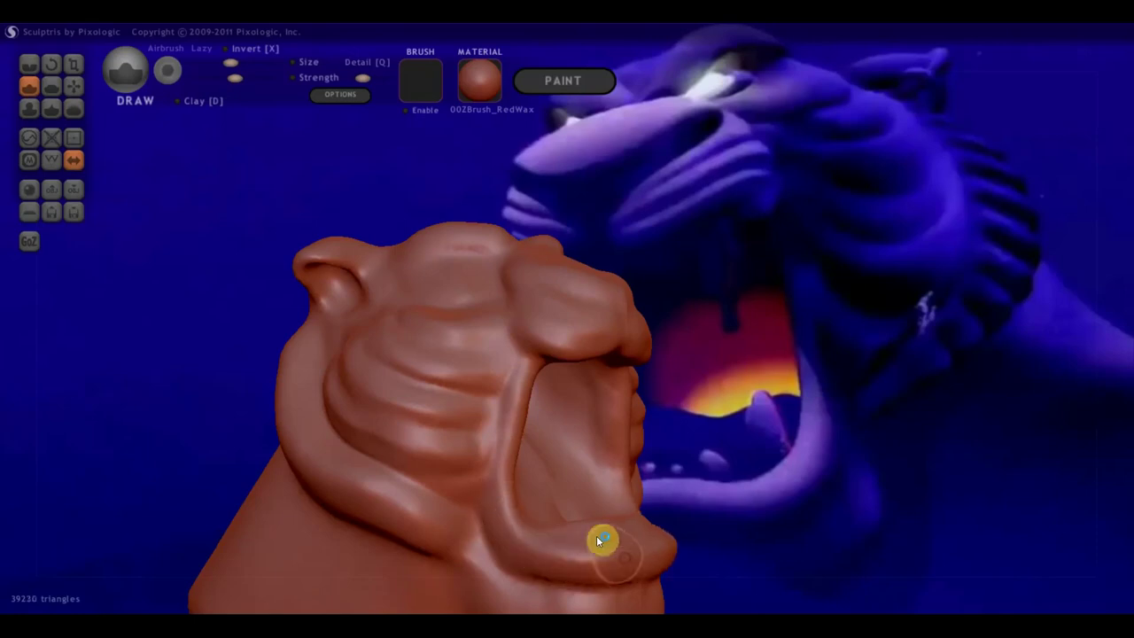
# - Flatten the ring-shaped bump near the nose and the mouth edge, checking from several angles
pyautogui.click(45, 89)
pyautogui.scroll(2, 518, 424)
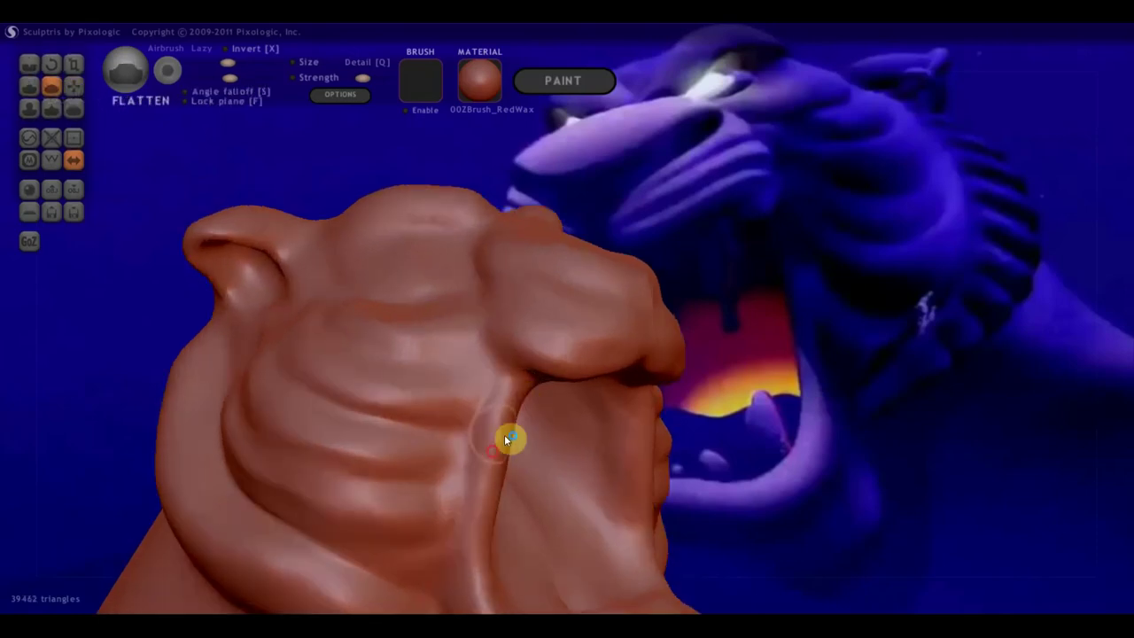
pyautogui.moveTo(499, 603)
pyautogui.mouseDown(button='right')
pyautogui.moveTo(499, 526)
pyautogui.moveTo(521, 534)
pyautogui.mouseUp(button='right')
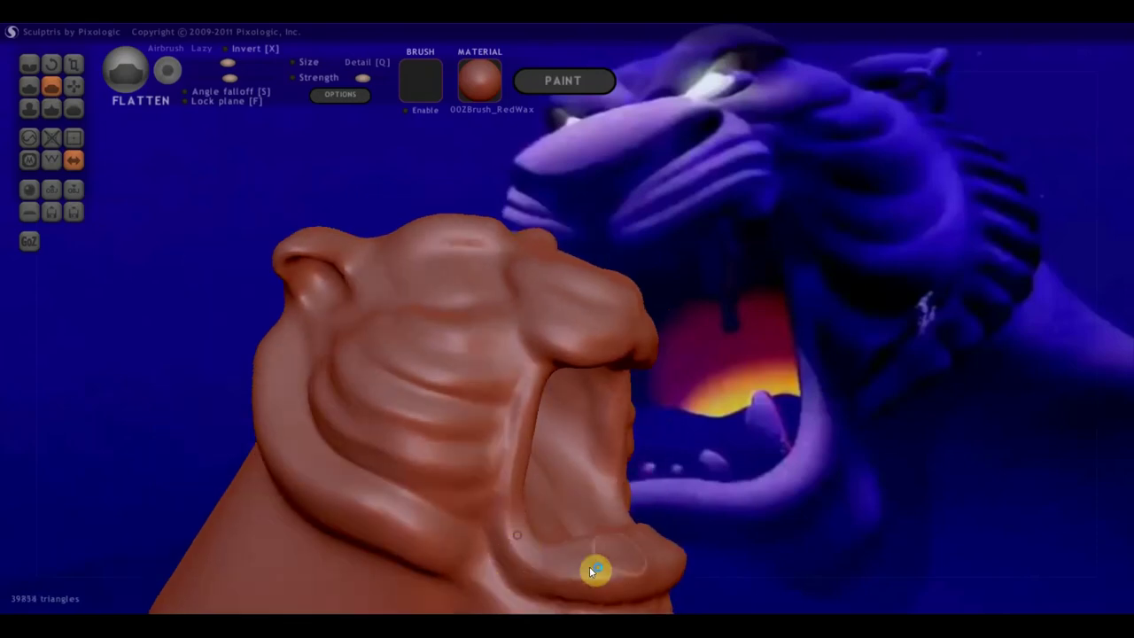
pyautogui.moveTo(667, 549)
pyautogui.mouseDown(button='right')
pyautogui.moveTo(613, 522)
pyautogui.moveTo(566, 460)
pyautogui.mouseUp(button='right')
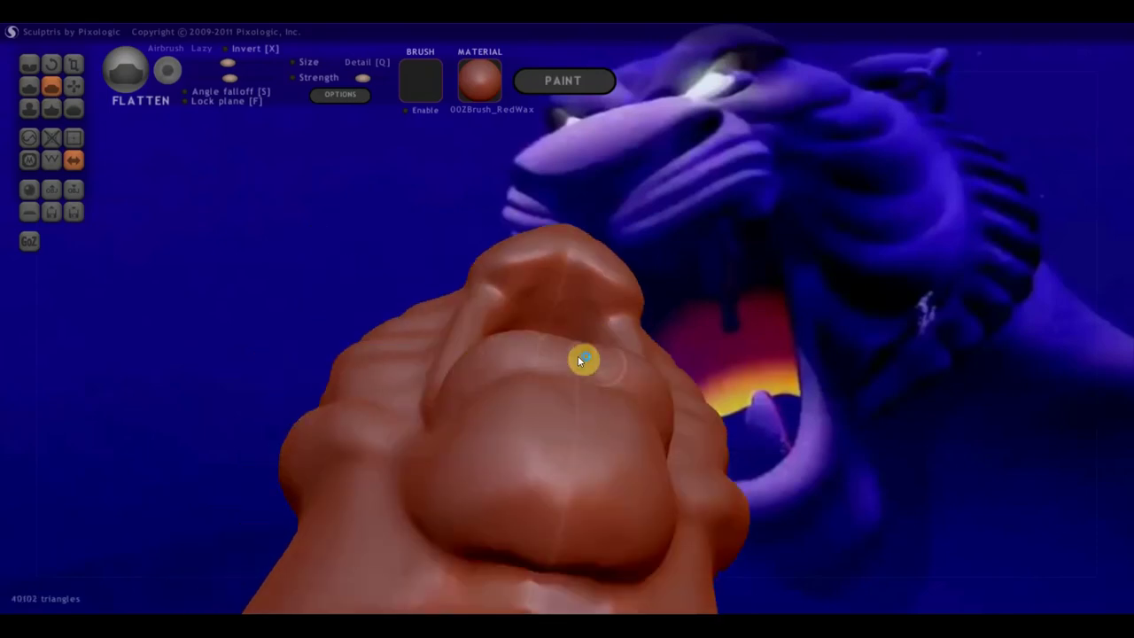
pyautogui.moveTo(453, 382); pyautogui.dragTo(523, 363)
pyautogui.moveTo(447, 389); pyautogui.dragTo(605, 430, button='right')
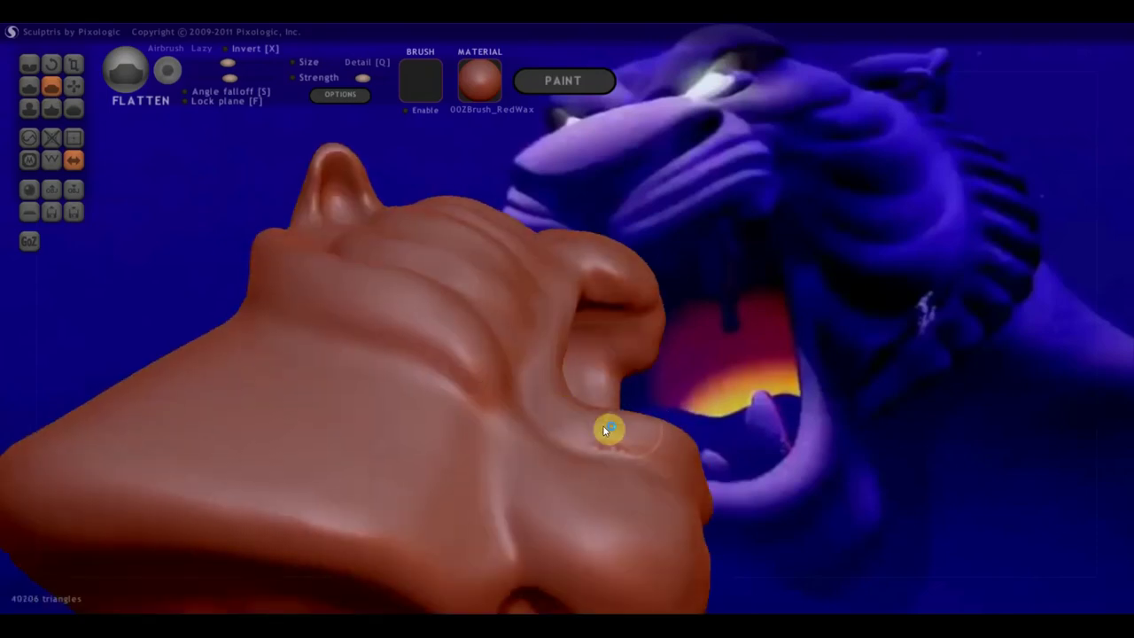
pyautogui.moveTo(647, 448); pyautogui.dragTo(608, 444)
pyautogui.moveTo(558, 361); pyautogui.dragTo(551, 435, button='right')
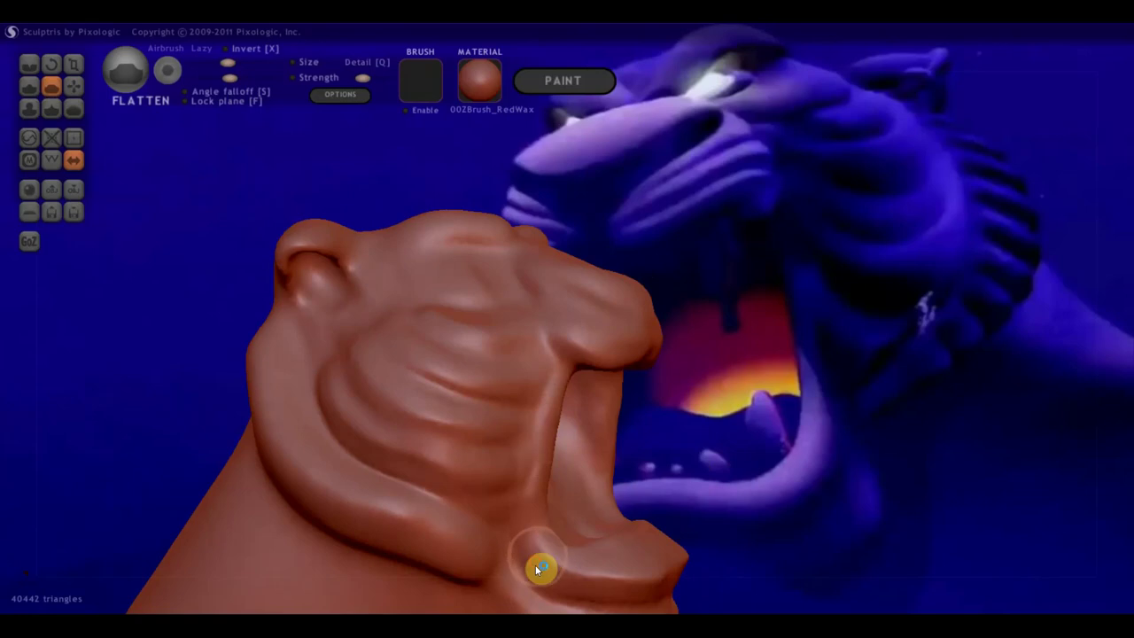
pyautogui.scroll(-1, 542, 577)
pyautogui.scroll(-2, 546, 585)
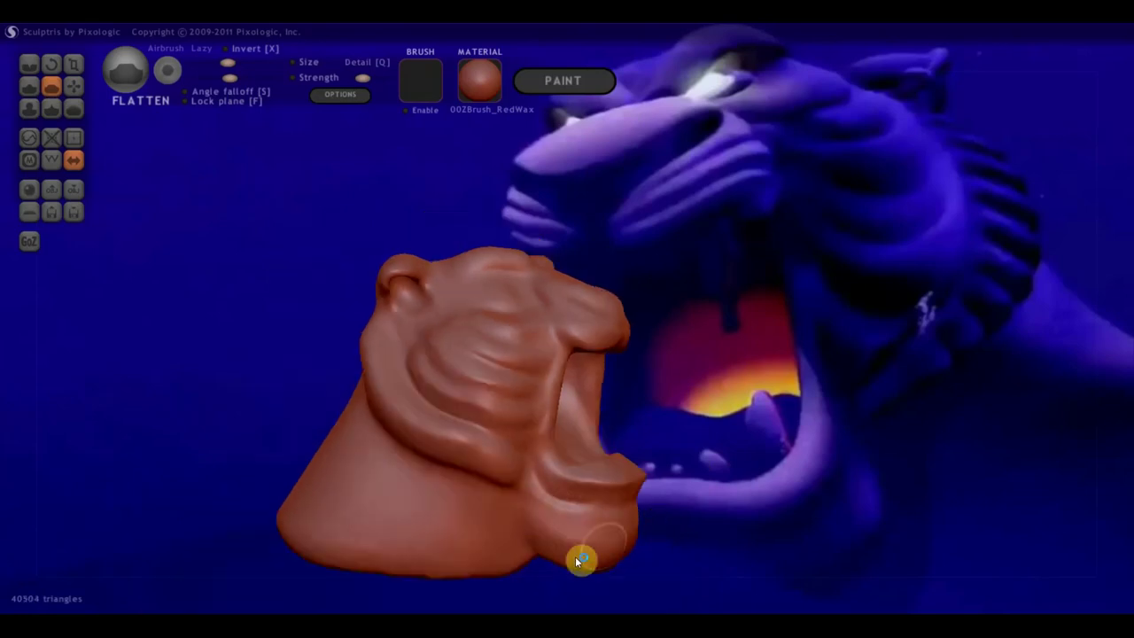
pyautogui.keyDown('shift'); pyautogui.moveTo(644, 584); pyautogui.dragTo(744, 567); pyautogui.keyUp('shift')
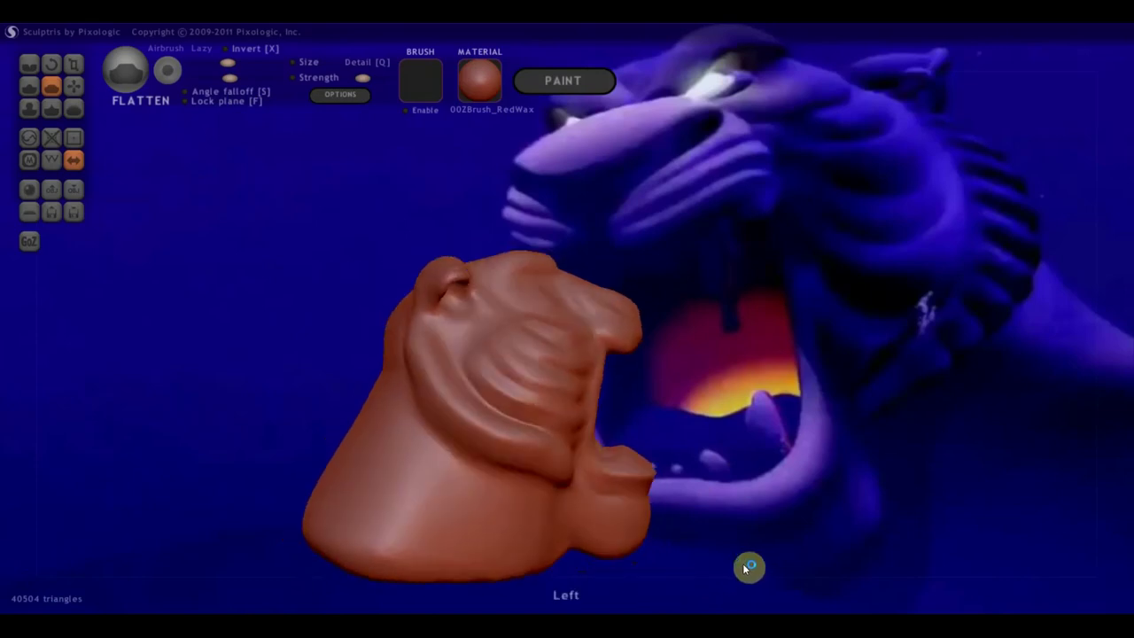
pyautogui.moveTo(687, 428); pyautogui.dragTo(645, 459)
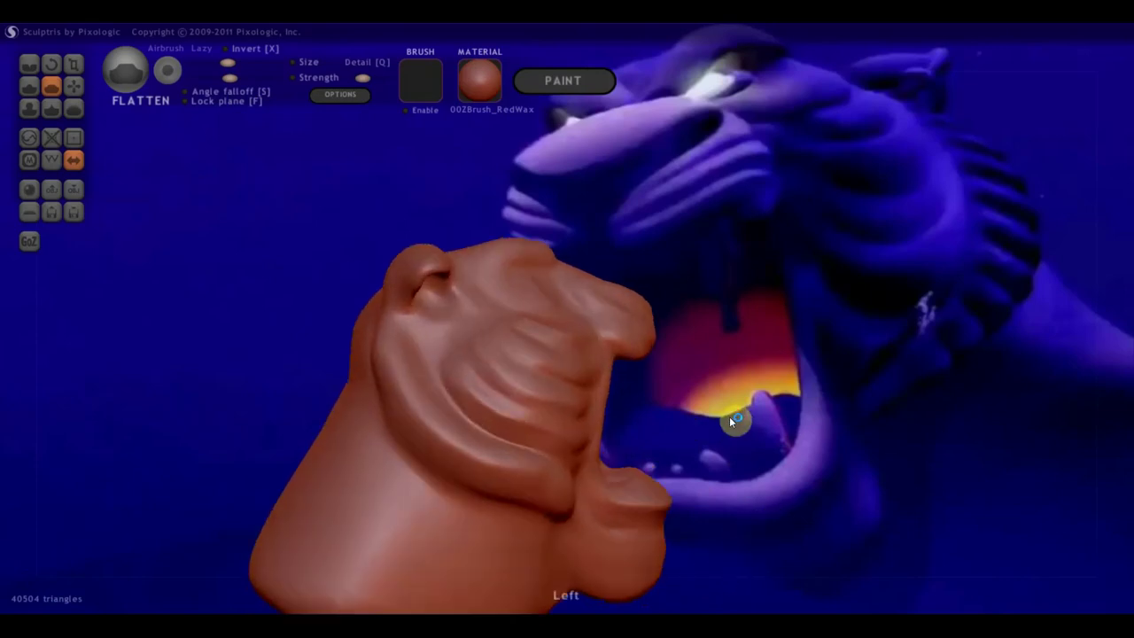
# - Pull the snout bridge bulge downward with Grab from a straight-on face view
pyautogui.click(74, 86)
pyautogui.moveTo(141, 160)
pyautogui.mouseDown()
pyautogui.moveTo(542, 372)
pyautogui.moveTo(559, 396)
pyautogui.mouseUp()
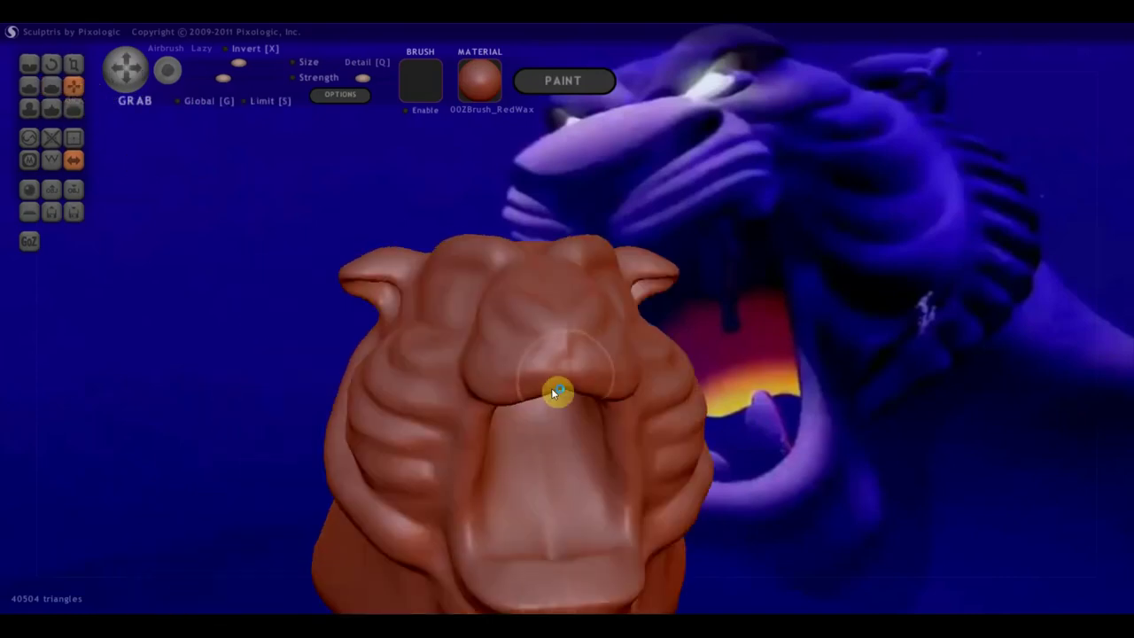
pyautogui.moveTo(487, 326); pyautogui.dragTo(469, 349)
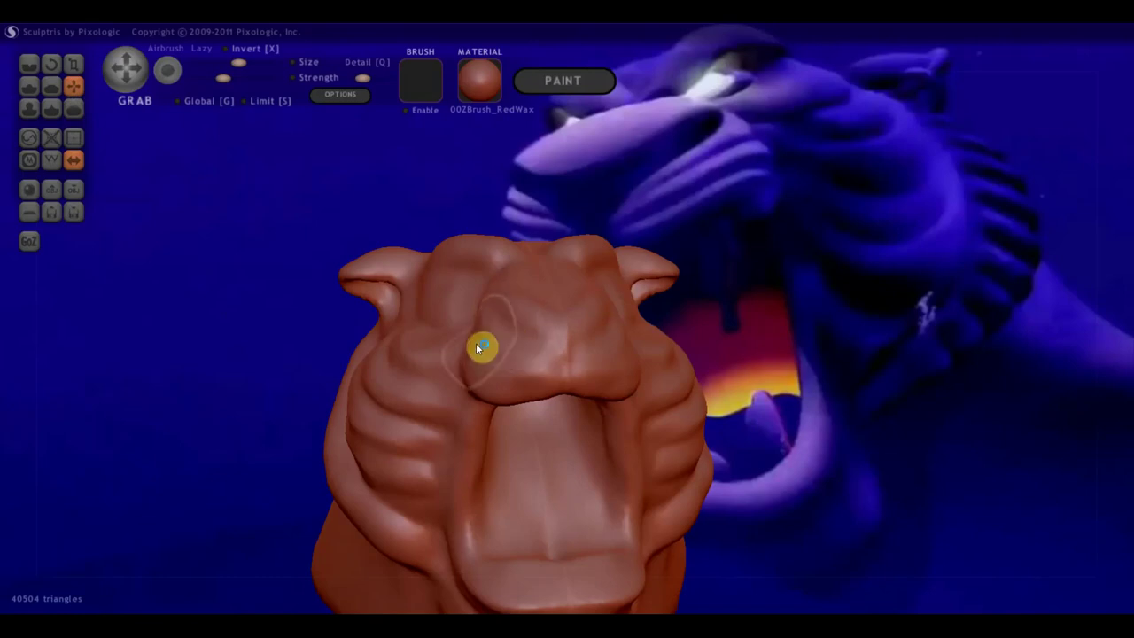
pyautogui.keyDown('shift'); pyautogui.moveTo(795, 395); pyautogui.dragTo(810, 413); pyautogui.keyUp('shift')
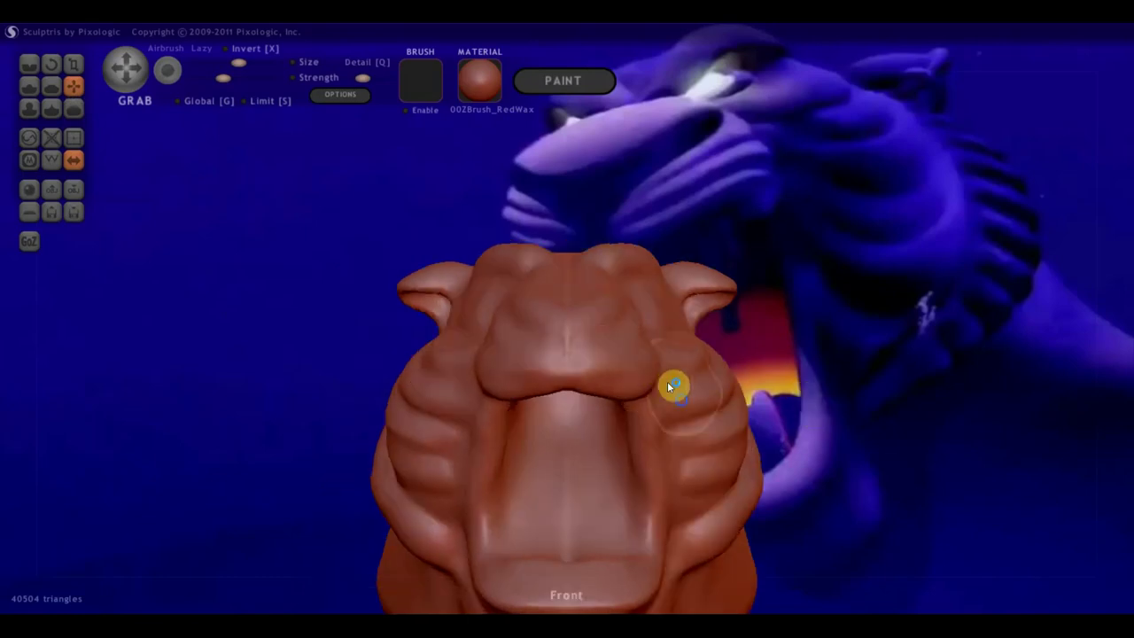
pyautogui.moveTo(669, 387); pyautogui.dragTo(687, 487, button='right')
pyautogui.scroll(2, 526, 326)
pyautogui.moveTo(525, 326); pyautogui.dragTo(511, 337)
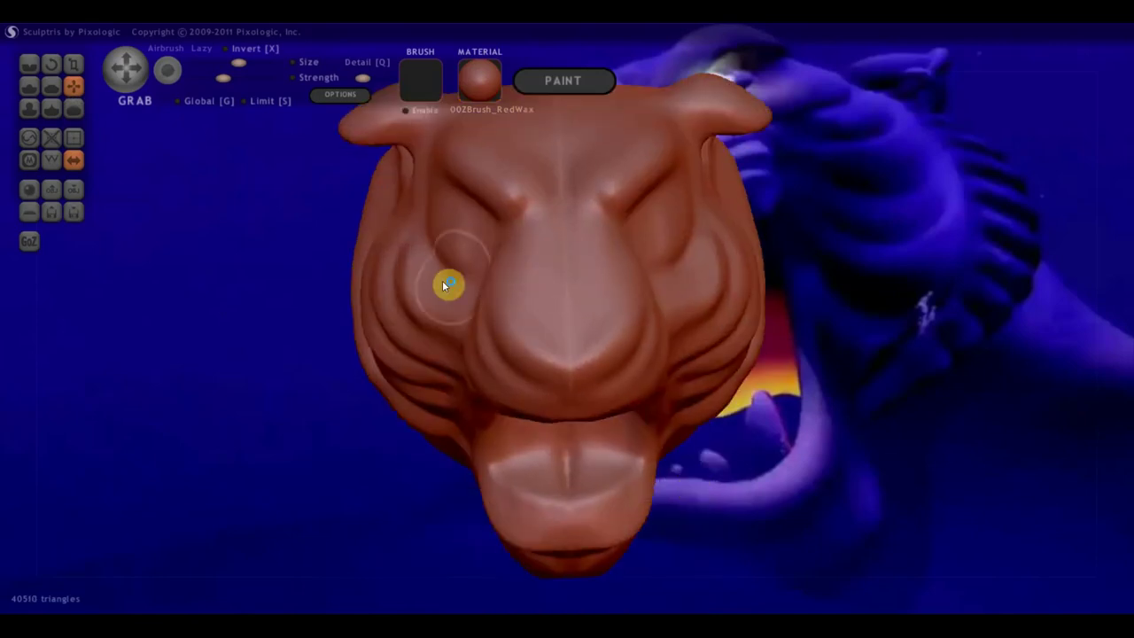
# - Carve two crease strokes across the top of the snout
pyautogui.click(32, 66)
pyautogui.moveTo(490, 354); pyautogui.dragTo(498, 310, button='right')
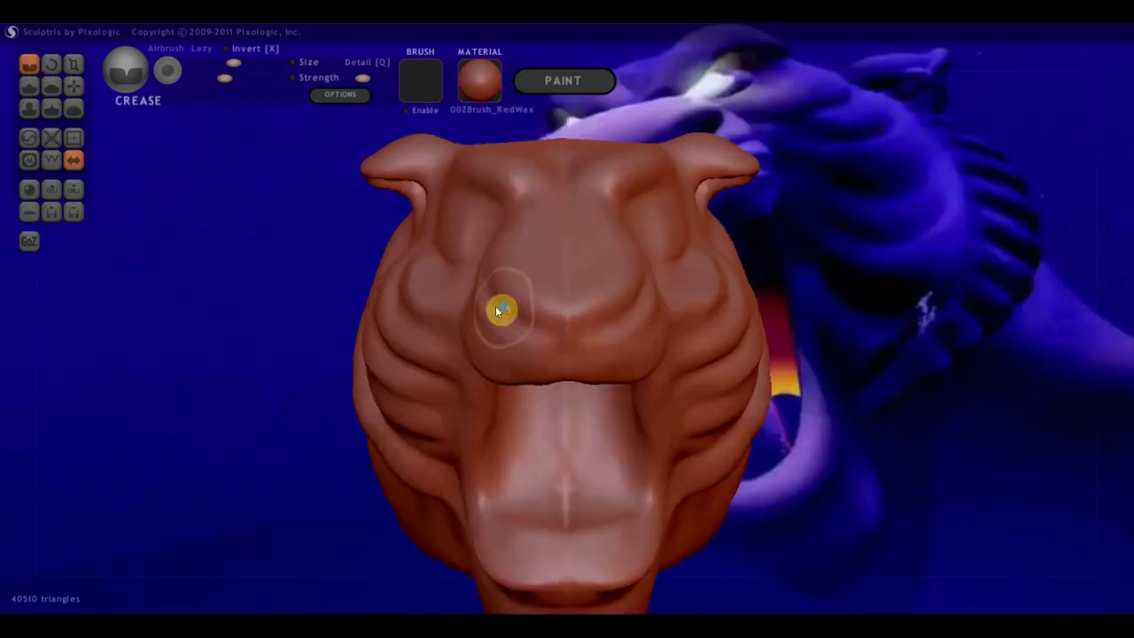
pyautogui.scroll(2, 500, 310)
pyautogui.moveTo(452, 284); pyautogui.dragTo(529, 327)
pyautogui.moveTo(464, 301); pyautogui.dragTo(532, 341)
pyautogui.moveTo(495, 324)
pyautogui.mouseDown(button='right')
pyautogui.moveTo(572, 332)
pyautogui.moveTo(648, 312)
pyautogui.mouseUp(button='right')
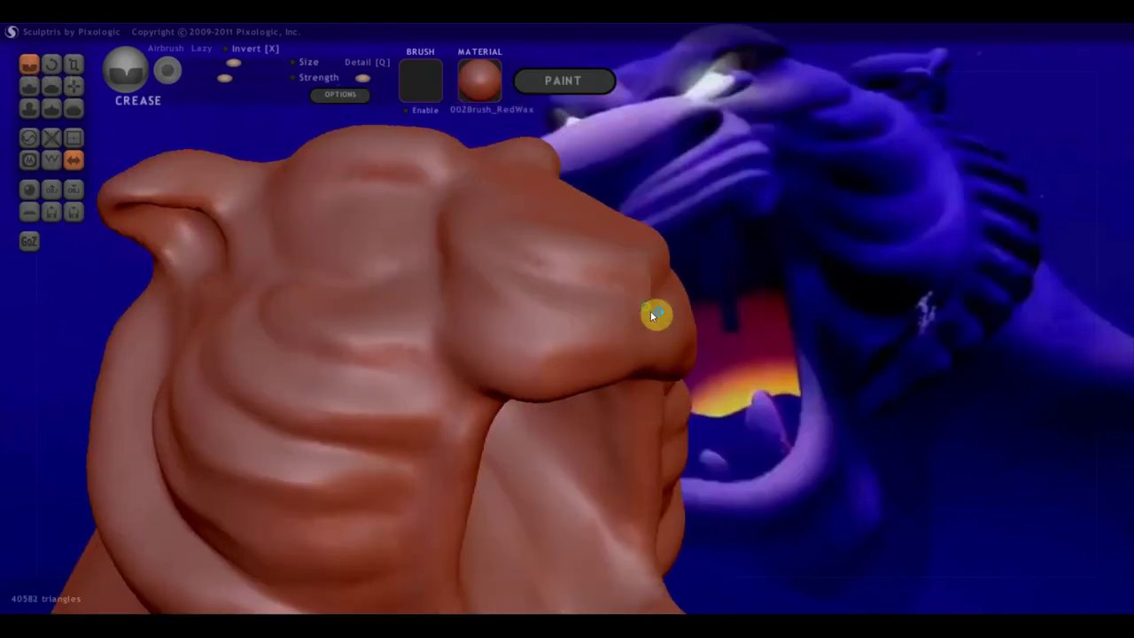
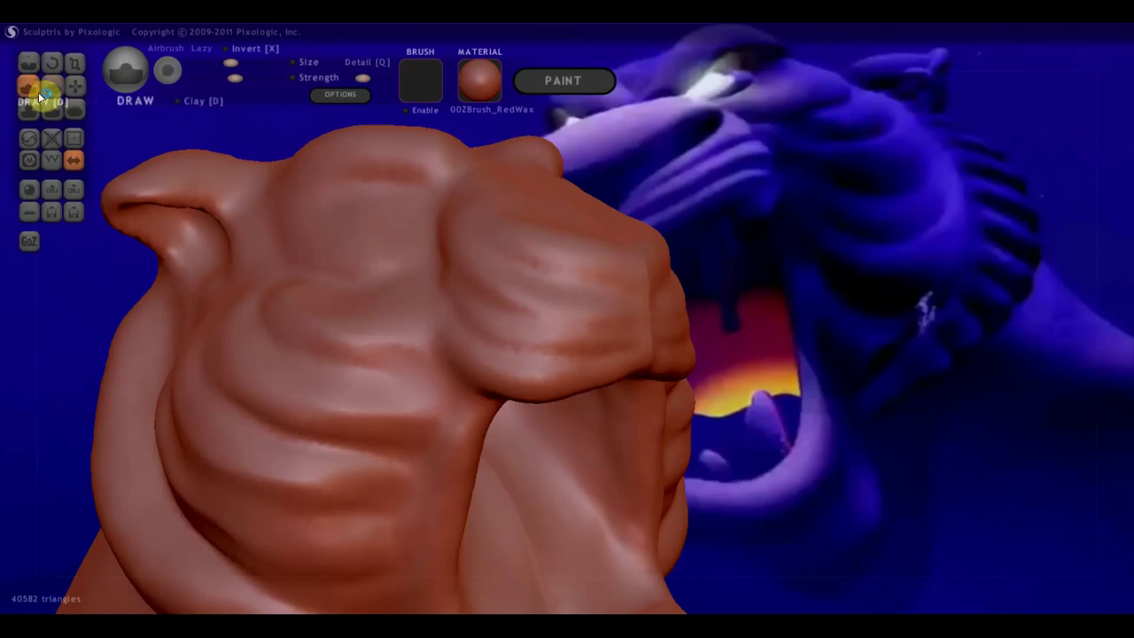
# - Flatten and smooth the lower and upper creases of the cheek fold beside the muzzle
pyautogui.scroll(2, 398, 344)
pyautogui.scroll(2, 447, 376)
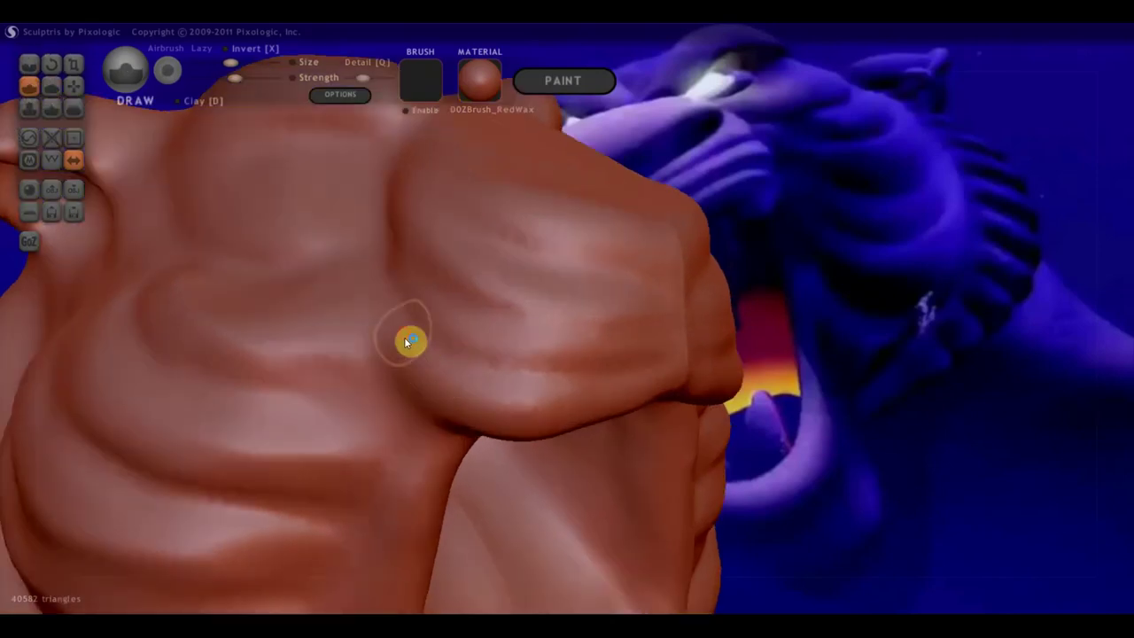
pyautogui.moveTo(407, 343)
pyautogui.mouseDown()
pyautogui.moveTo(681, 367)
pyautogui.moveTo(451, 316)
pyautogui.moveTo(400, 266)
pyautogui.moveTo(461, 319)
pyautogui.moveTo(635, 342)
pyautogui.mouseUp()
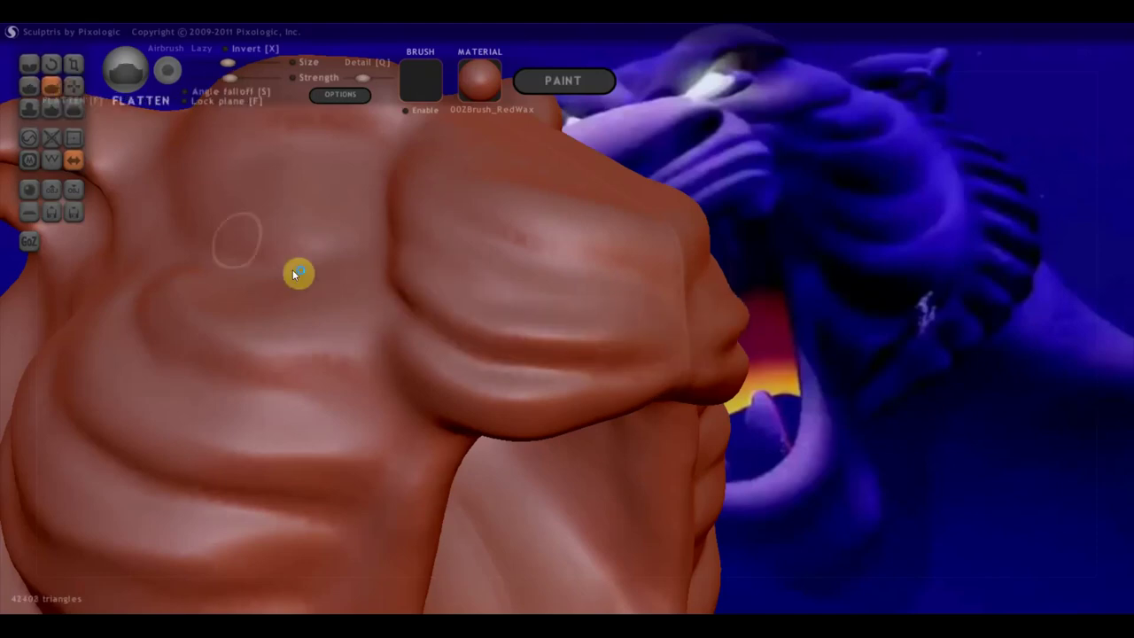
pyautogui.moveTo(297, 275); pyautogui.dragTo(379, 324, button='right')
pyautogui.moveTo(377, 372); pyautogui.dragTo(645, 397)
pyautogui.moveTo(402, 394); pyautogui.dragTo(483, 423)
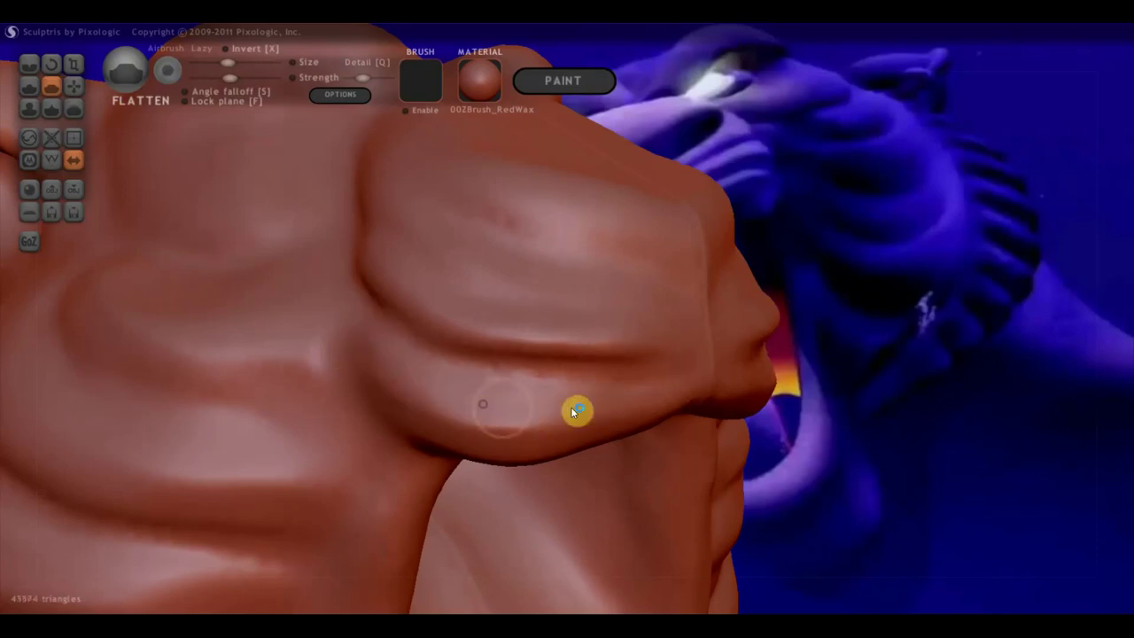
pyautogui.moveTo(556, 331)
pyautogui.mouseDown()
pyautogui.moveTo(632, 319)
pyautogui.moveTo(476, 278)
pyautogui.moveTo(653, 331)
pyautogui.moveTo(476, 329)
pyautogui.moveTo(678, 345)
pyautogui.moveTo(679, 354)
pyautogui.moveTo(370, 304)
pyautogui.moveTo(434, 316)
pyautogui.mouseUp()
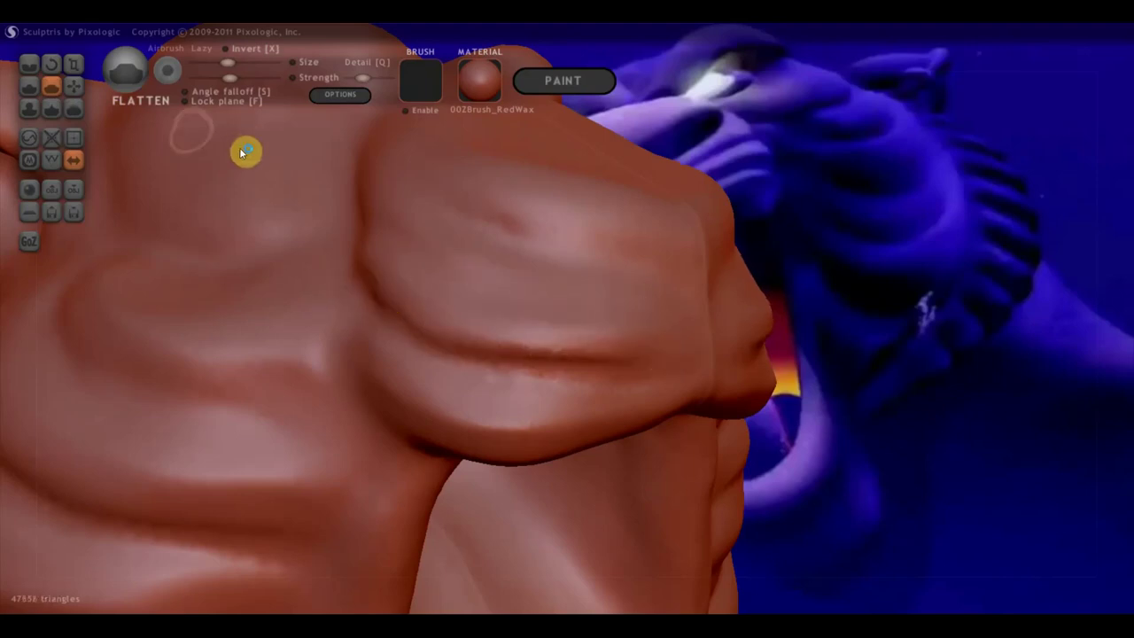
# - Build up two raised clay strokes across the cheek with the Draw brush
pyautogui.click(29, 86)
pyautogui.scroll(-5, 443, 226)
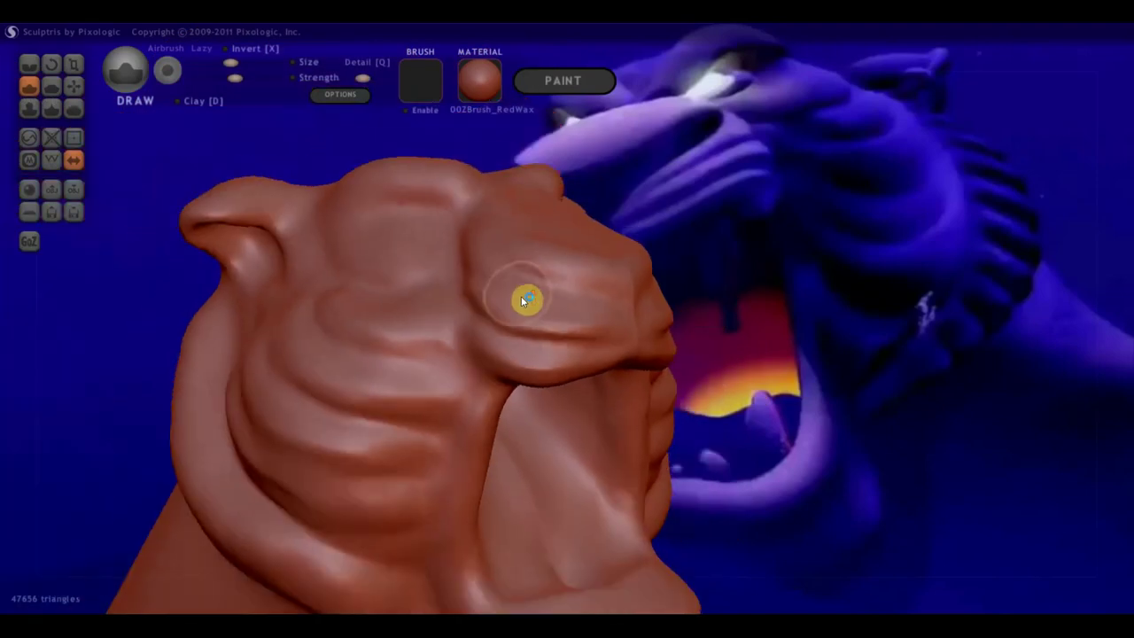
pyautogui.moveTo(514, 304); pyautogui.dragTo(599, 319)
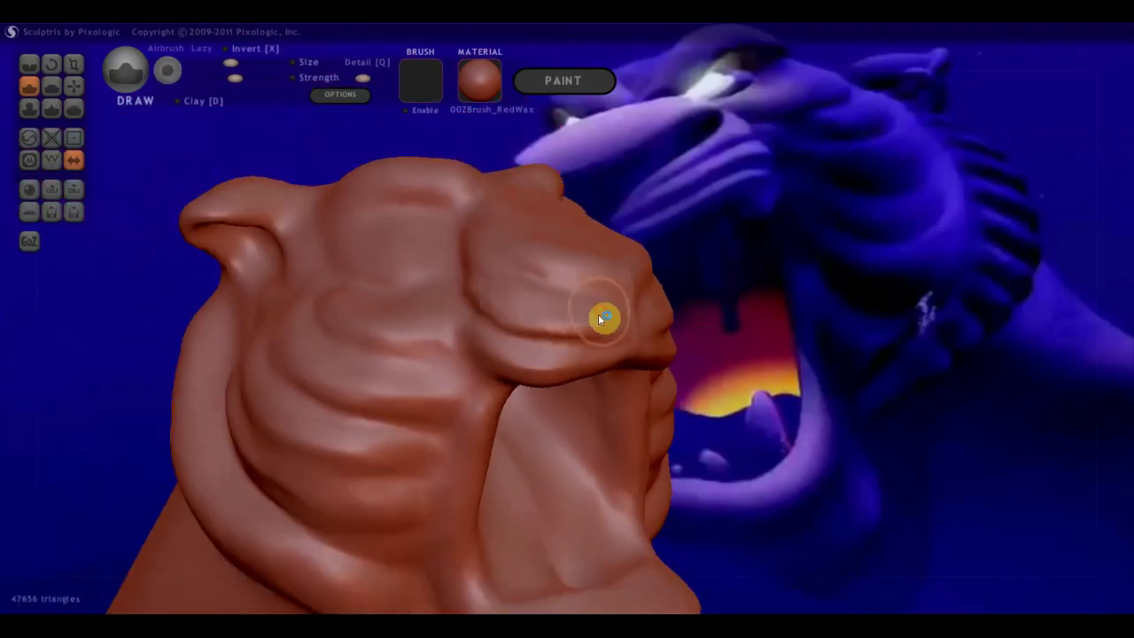
pyautogui.moveTo(480, 291); pyautogui.dragTo(626, 325)
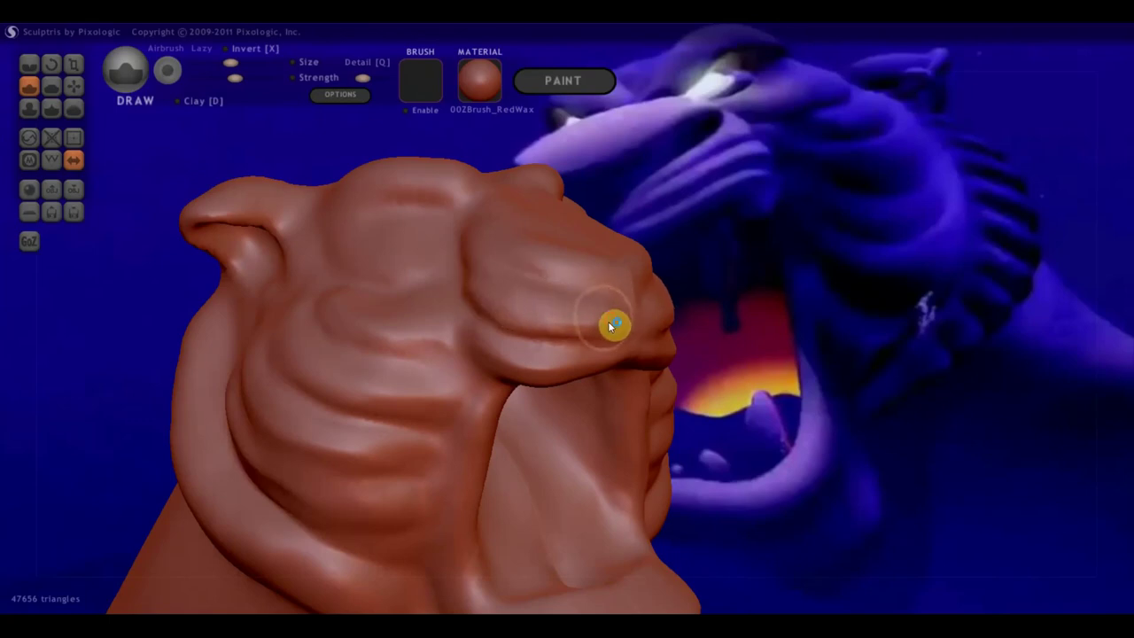
# - From a more frontal view, carve new grooves across the cheek fold
pyautogui.moveTo(544, 298); pyautogui.dragTo(527, 304, button='right')
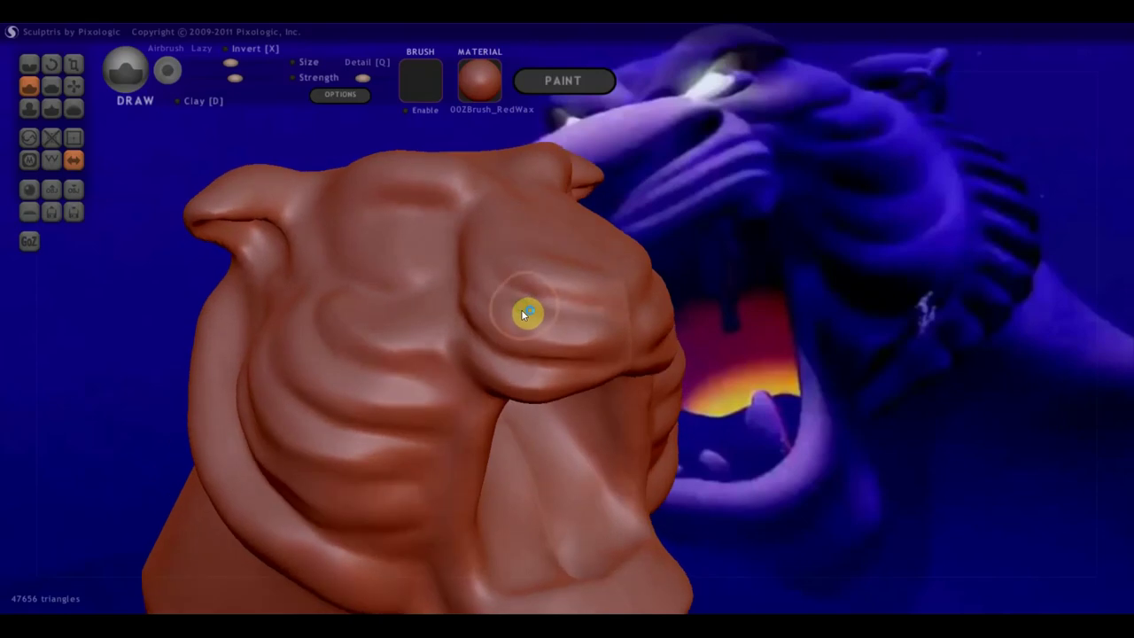
pyautogui.scroll(2, 467, 281)
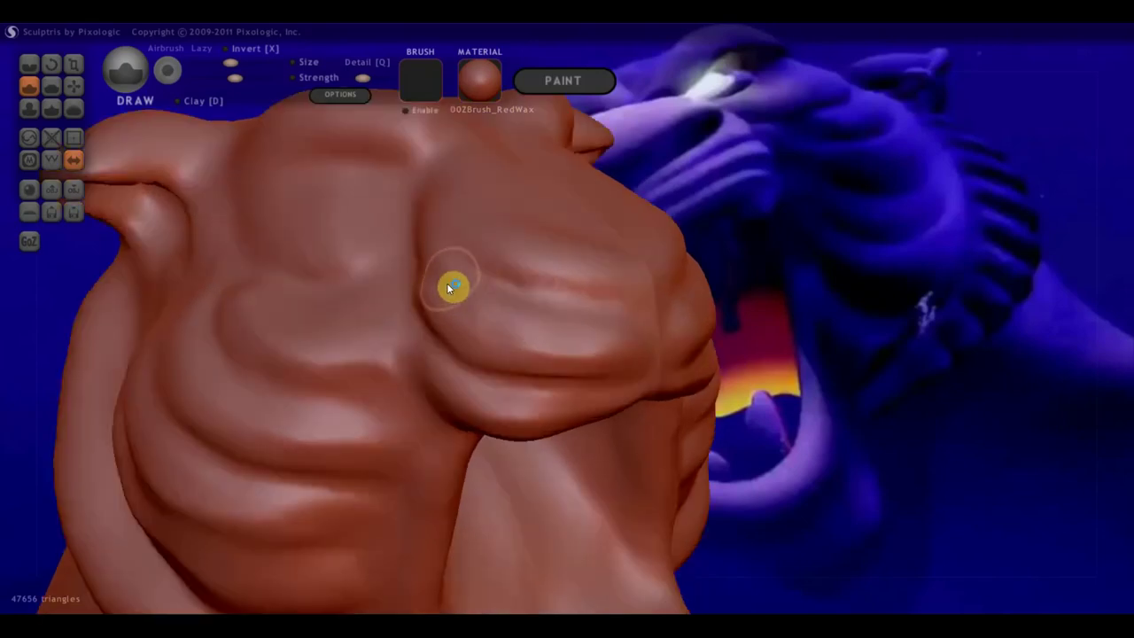
pyautogui.moveTo(448, 287); pyautogui.dragTo(470, 304)
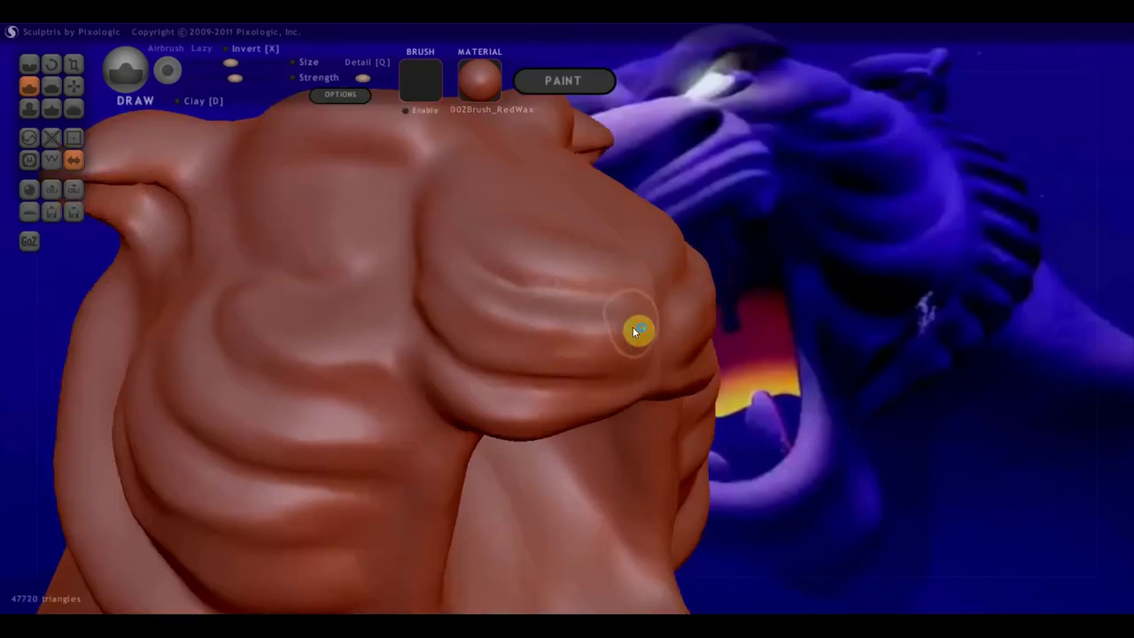
pyautogui.moveTo(649, 333)
pyautogui.mouseDown()
pyautogui.moveTo(562, 334)
pyautogui.moveTo(483, 317)
pyautogui.mouseUp()
pyautogui.moveTo(658, 284); pyautogui.dragTo(481, 257)
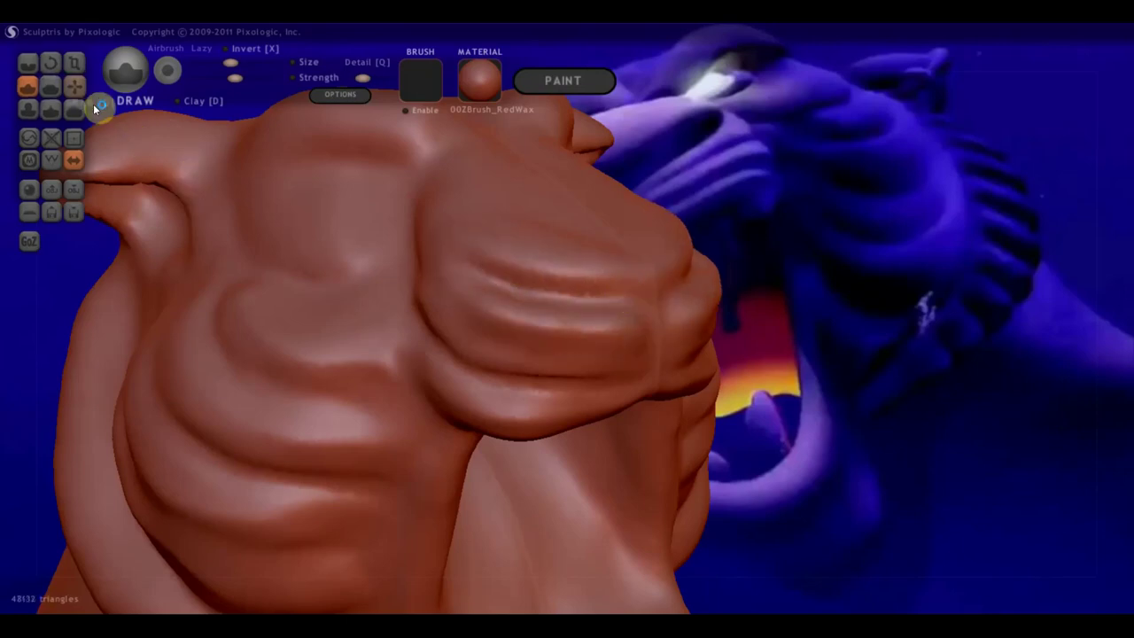
# - With the Flatten brush, smooth and flatten the cheek folds
pyautogui.click(30, 67)
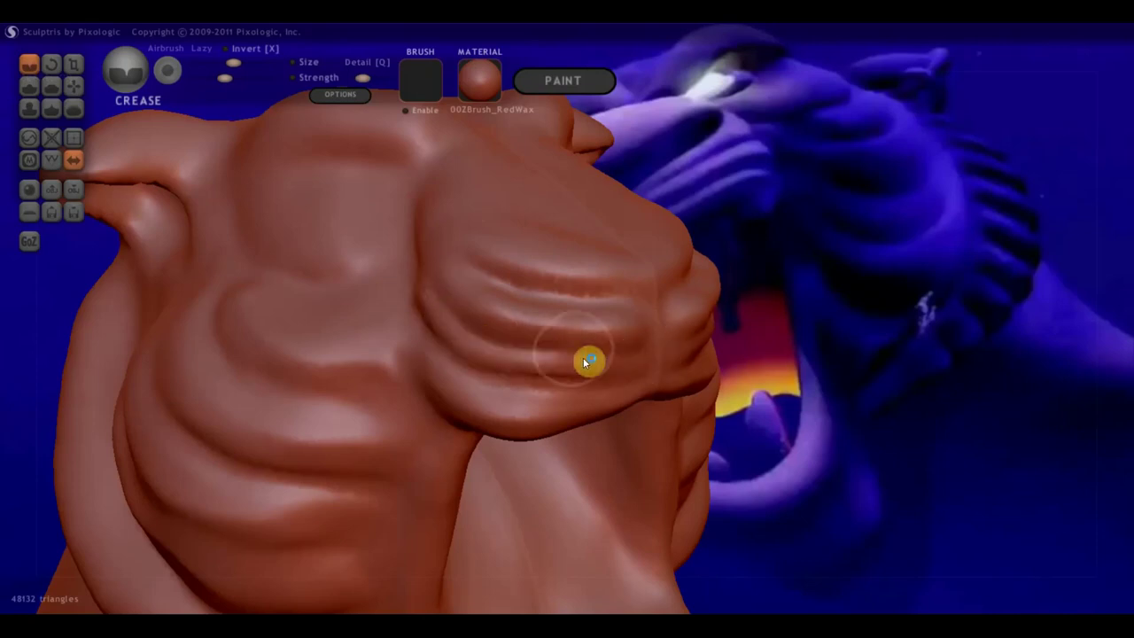
pyautogui.click(51, 86)
pyautogui.scroll(2, 405, 365)
pyautogui.moveTo(405, 365)
pyautogui.mouseDown(button='right')
pyautogui.moveTo(476, 332)
pyautogui.moveTo(491, 387)
pyautogui.moveTo(450, 355)
pyautogui.mouseUp(button='right')
pyautogui.moveTo(460, 319)
pyautogui.mouseDown()
pyautogui.moveTo(549, 336)
pyautogui.moveTo(504, 329)
pyautogui.moveTo(540, 337)
pyautogui.moveTo(626, 335)
pyautogui.moveTo(473, 324)
pyautogui.moveTo(618, 359)
pyautogui.moveTo(488, 324)
pyautogui.moveTo(646, 352)
pyautogui.moveTo(451, 306)
pyautogui.moveTo(588, 340)
pyautogui.mouseUp()
pyautogui.moveTo(615, 362)
pyautogui.mouseDown(button='right')
pyautogui.moveTo(638, 293)
pyautogui.moveTo(635, 339)
pyautogui.moveTo(632, 281)
pyautogui.mouseUp(button='right')
pyautogui.scroll(3, 632, 281)
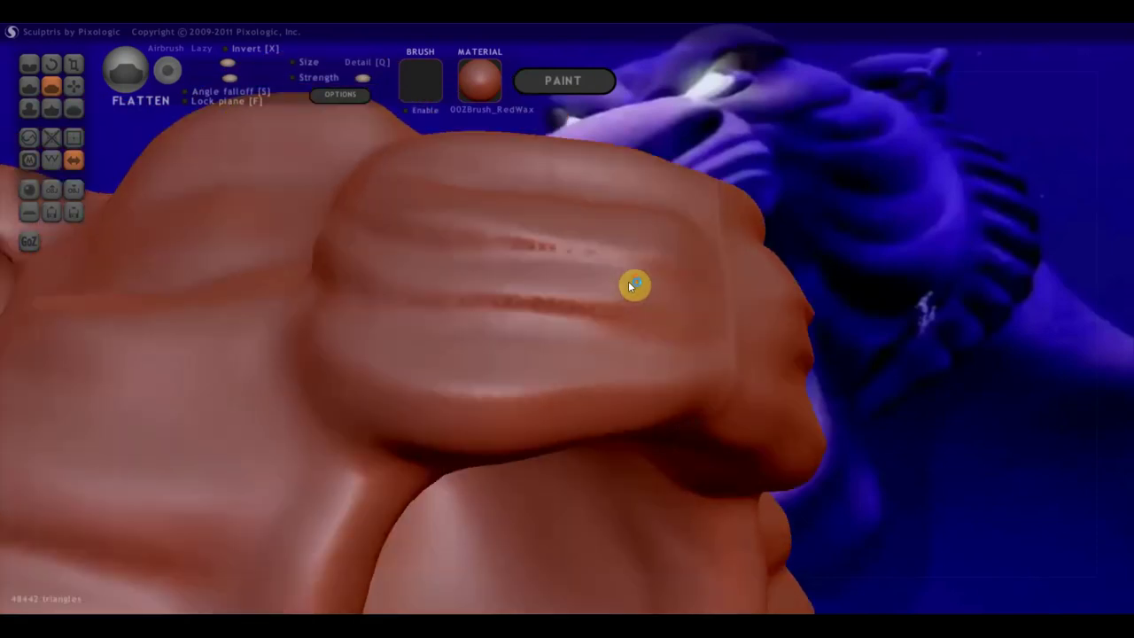
pyautogui.scroll(2, 633, 286)
# - Smooth the groove along the upper cheek and flatten the underside of the cheek fold
pyautogui.moveTo(349, 199)
pyautogui.mouseDown()
pyautogui.moveTo(696, 261)
pyautogui.moveTo(396, 217)
pyautogui.mouseUp()
pyautogui.moveTo(585, 282); pyautogui.dragTo(590, 256, button='right')
pyautogui.moveTo(590, 256)
pyautogui.mouseDown()
pyautogui.moveTo(593, 306)
pyautogui.moveTo(325, 271)
pyautogui.moveTo(309, 280)
pyautogui.moveTo(547, 301)
pyautogui.mouseUp()
pyautogui.moveTo(750, 342); pyautogui.dragTo(699, 410, button='right')
pyautogui.moveTo(614, 403)
pyautogui.mouseDown()
pyautogui.moveTo(453, 413)
pyautogui.moveTo(602, 400)
pyautogui.moveTo(513, 398)
pyautogui.mouseUp()
pyautogui.moveTo(514, 397)
pyautogui.mouseDown(button='right')
pyautogui.moveTo(666, 367)
pyautogui.moveTo(612, 398)
pyautogui.mouseUp(button='right')
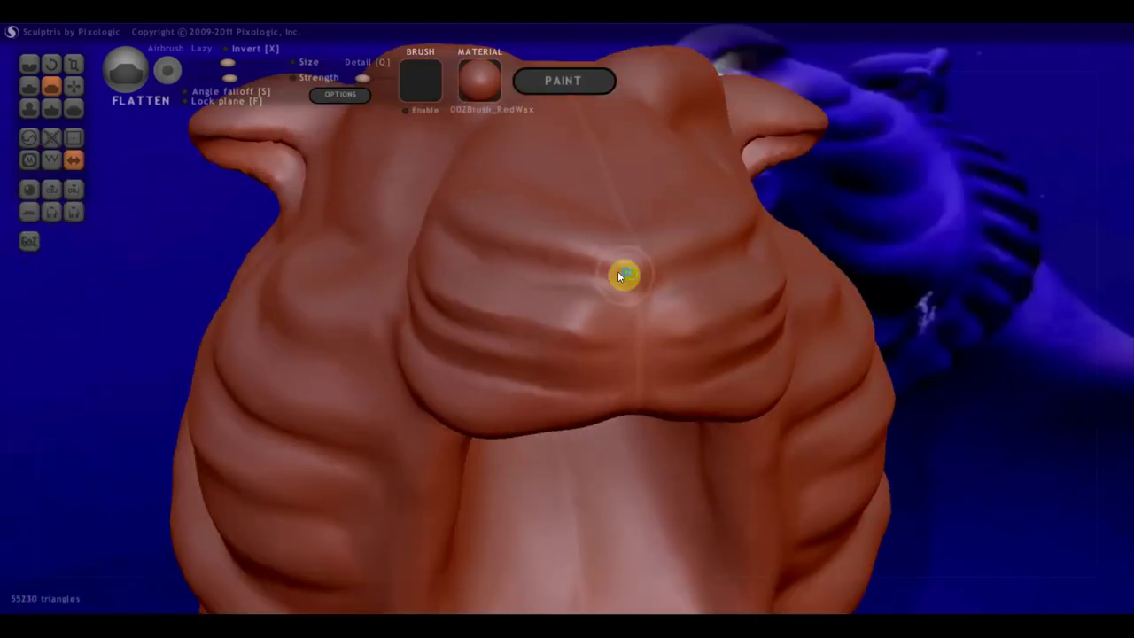
# - Flatten and subtly reshape the underside of the muzzle
pyautogui.moveTo(623, 274); pyautogui.dragTo(656, 241, button='right')
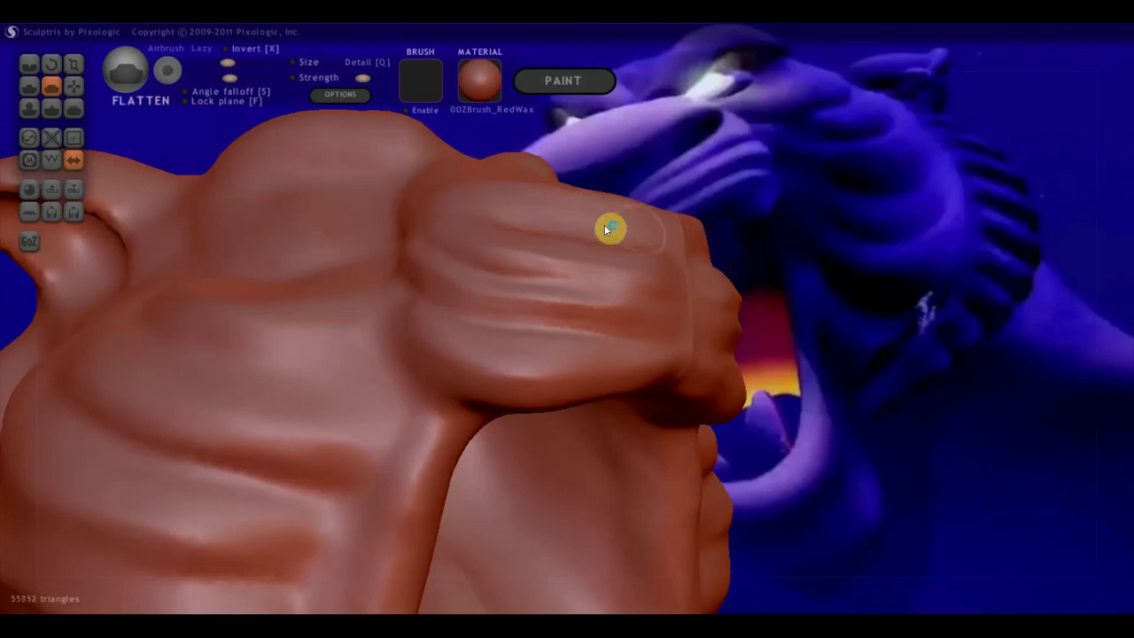
pyautogui.moveTo(528, 206)
pyautogui.mouseDown(button='right')
pyautogui.moveTo(565, 367)
pyautogui.moveTo(572, 360)
pyautogui.mouseUp(button='right')
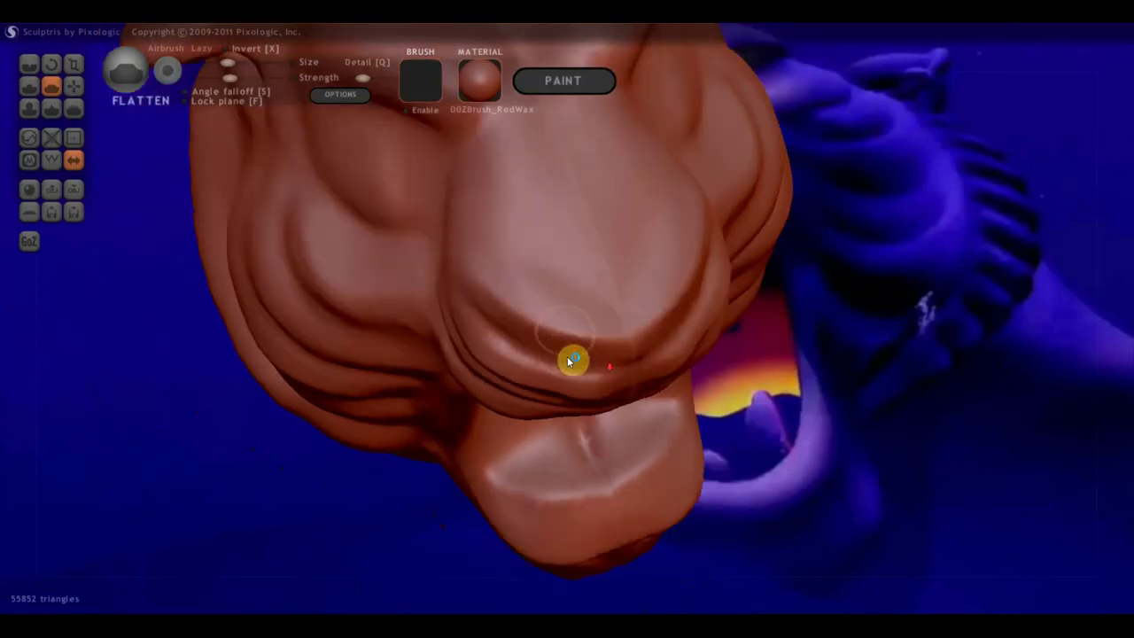
pyautogui.moveTo(519, 293); pyautogui.dragTo(501, 298)
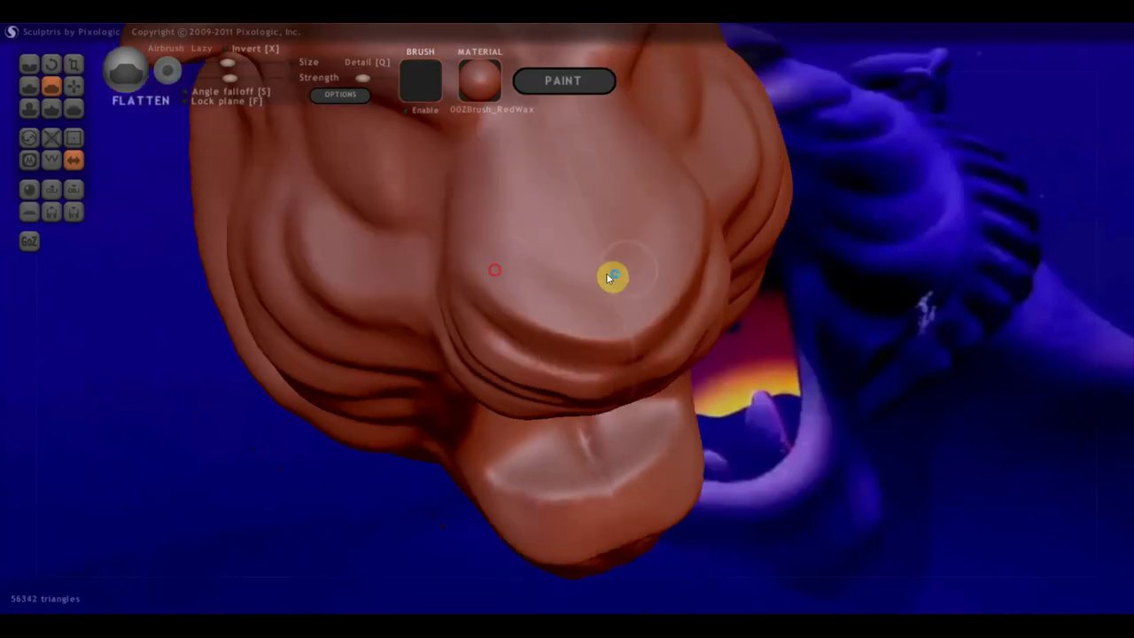
pyautogui.moveTo(598, 263); pyautogui.dragTo(502, 295)
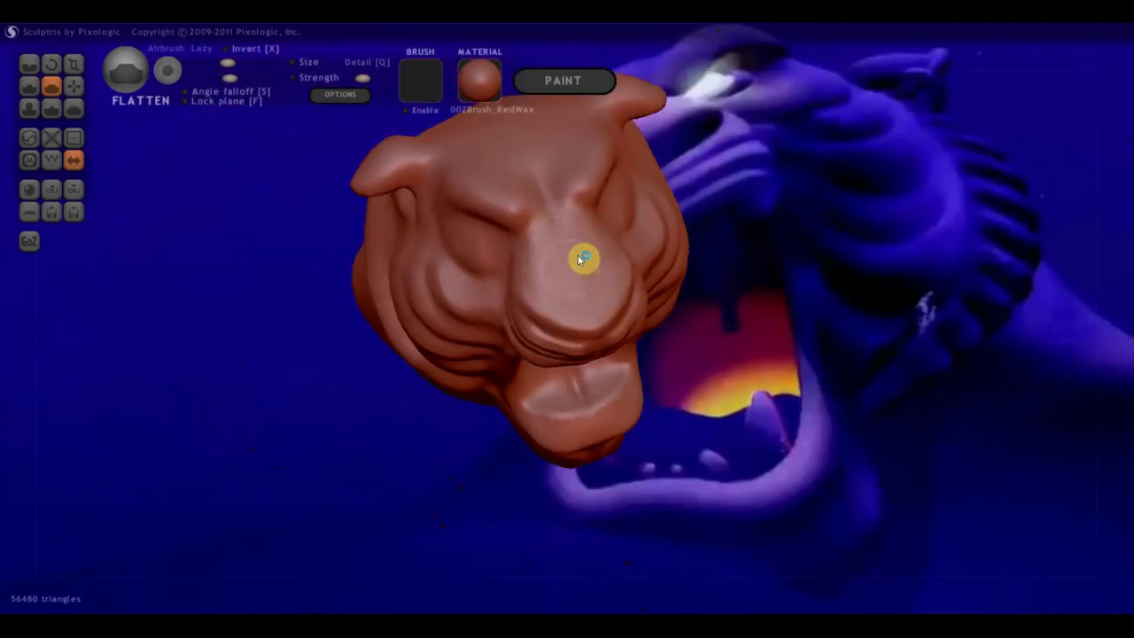
# - Flatten and smooth the brow area above the nose
pyautogui.moveTo(540, 226)
pyautogui.mouseDown(button='right')
pyautogui.moveTo(628, 223)
pyautogui.moveTo(675, 353)
pyautogui.moveTo(635, 344)
pyautogui.moveTo(661, 337)
pyautogui.mouseUp(button='right')
pyautogui.scroll(2, 635, 345)
pyautogui.moveTo(549, 331)
pyautogui.mouseDown()
pyautogui.moveTo(481, 306)
pyautogui.moveTo(402, 314)
pyautogui.moveTo(505, 319)
pyautogui.mouseUp()
pyautogui.moveTo(493, 321); pyautogui.dragTo(531, 382, button='right')
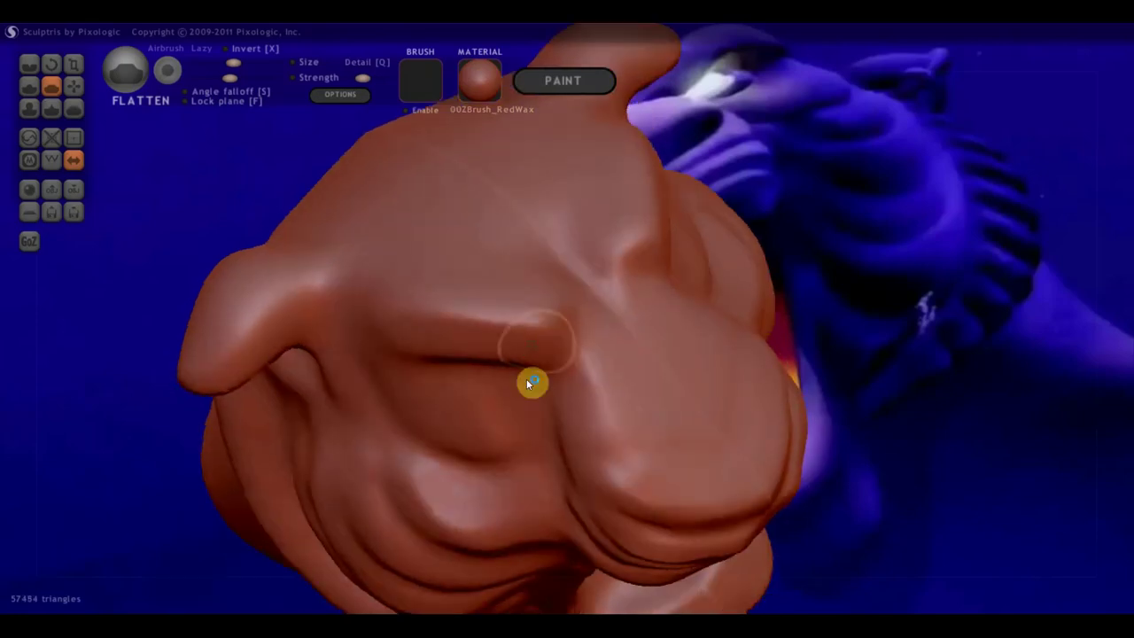
# - Cut crease strokes along the brow above the nose with the Crease brush
pyautogui.click(29, 64)
pyautogui.moveTo(462, 270)
pyautogui.mouseDown()
pyautogui.moveTo(585, 309)
pyautogui.moveTo(476, 276)
pyautogui.moveTo(569, 295)
pyautogui.moveTo(542, 289)
pyautogui.moveTo(582, 337)
pyautogui.moveTo(585, 293)
pyautogui.moveTo(572, 375)
pyautogui.moveTo(581, 349)
pyautogui.mouseUp()
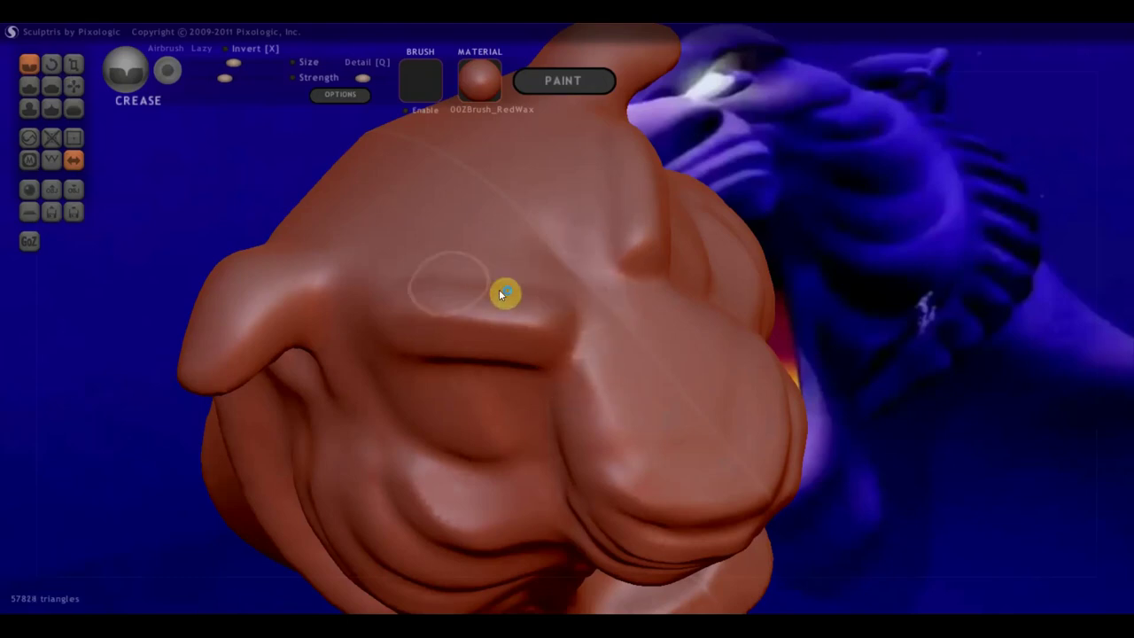
pyautogui.moveTo(560, 281)
pyautogui.mouseDown()
pyautogui.moveTo(473, 195)
pyautogui.moveTo(577, 268)
pyautogui.mouseUp()
pyautogui.moveTo(576, 268)
pyautogui.mouseDown(button='right')
pyautogui.moveTo(631, 325)
pyautogui.moveTo(600, 273)
pyautogui.mouseUp(button='right')
pyautogui.moveTo(557, 325); pyautogui.dragTo(598, 344, button='right')
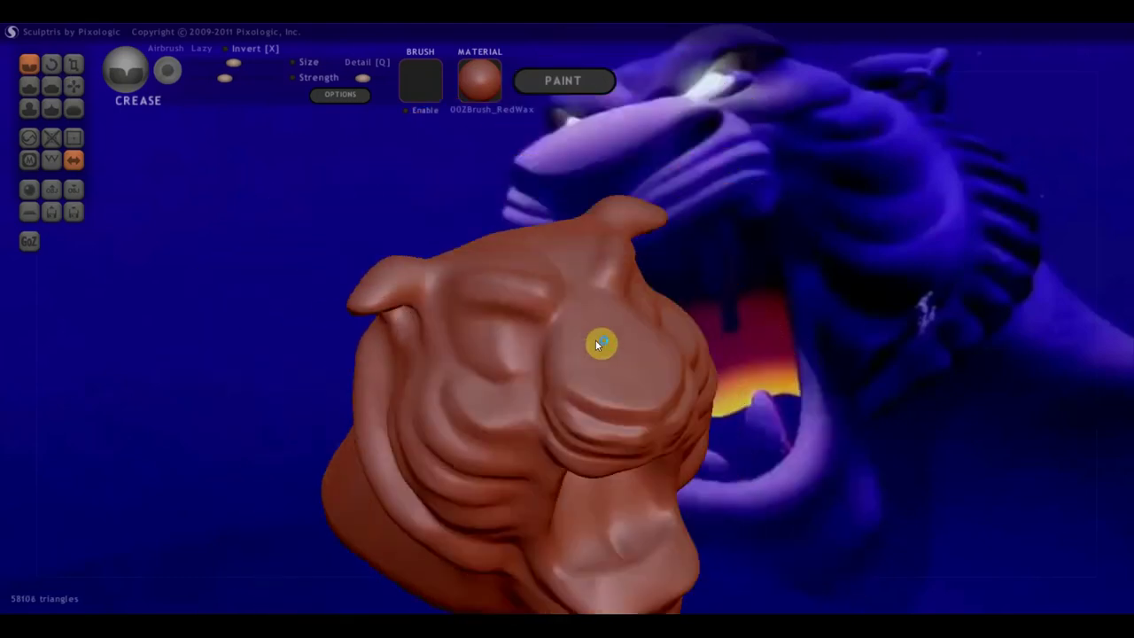
# - With the Grab brush, pull the left brow ridge into a bigger bulge
pyautogui.click(72, 88)
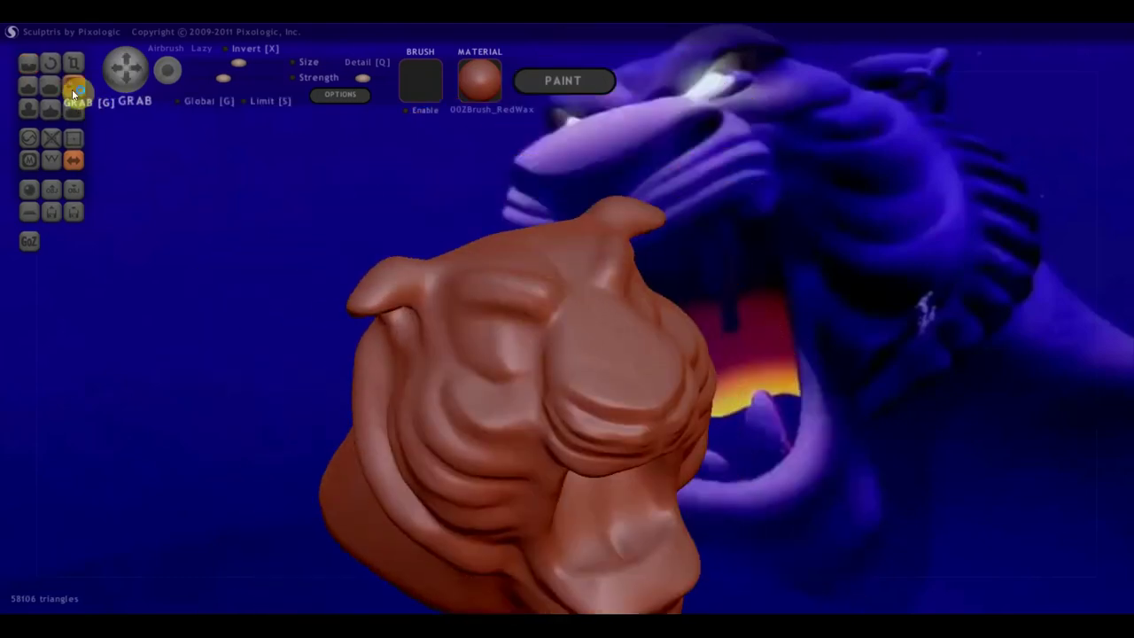
pyautogui.scroll(2, 543, 305)
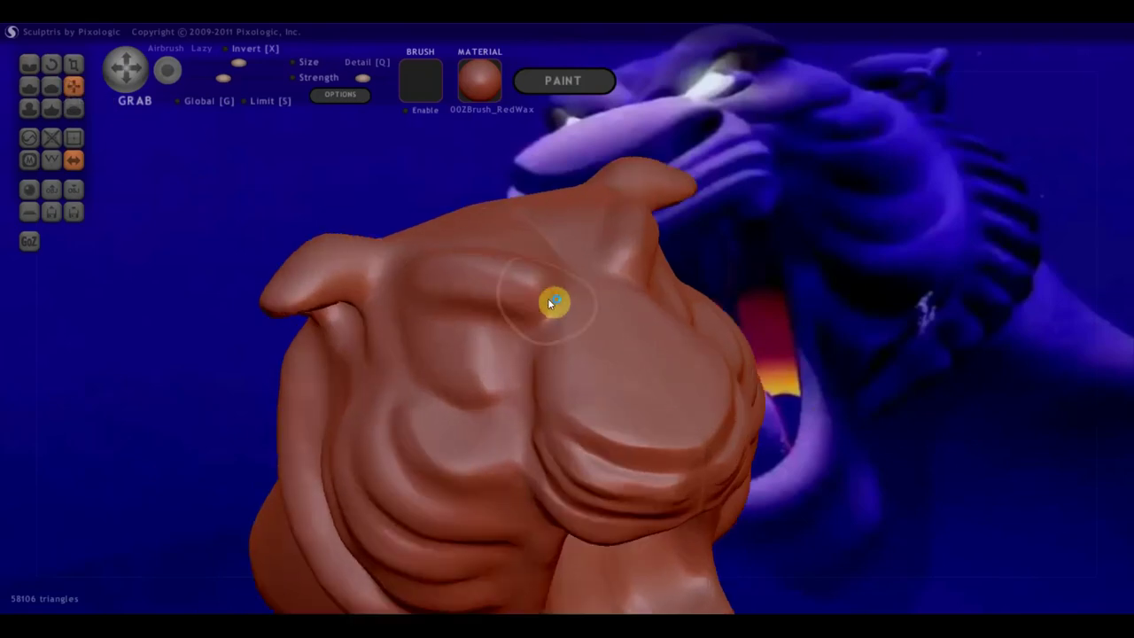
pyautogui.moveTo(562, 285); pyautogui.dragTo(438, 279)
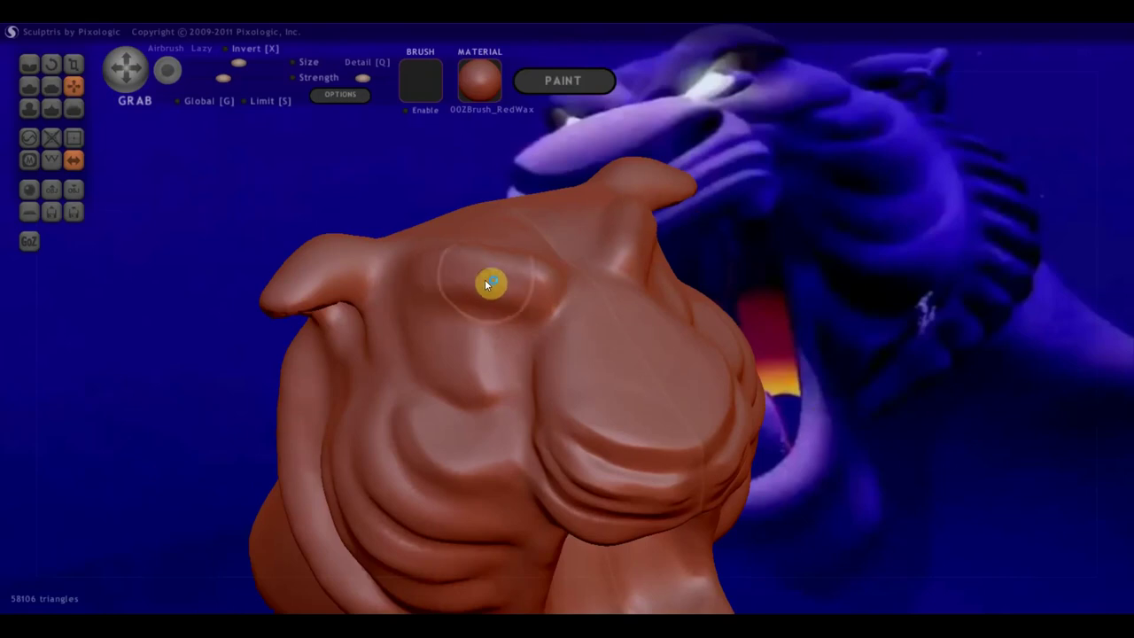
pyautogui.moveTo(483, 274); pyautogui.dragTo(473, 257, button='right')
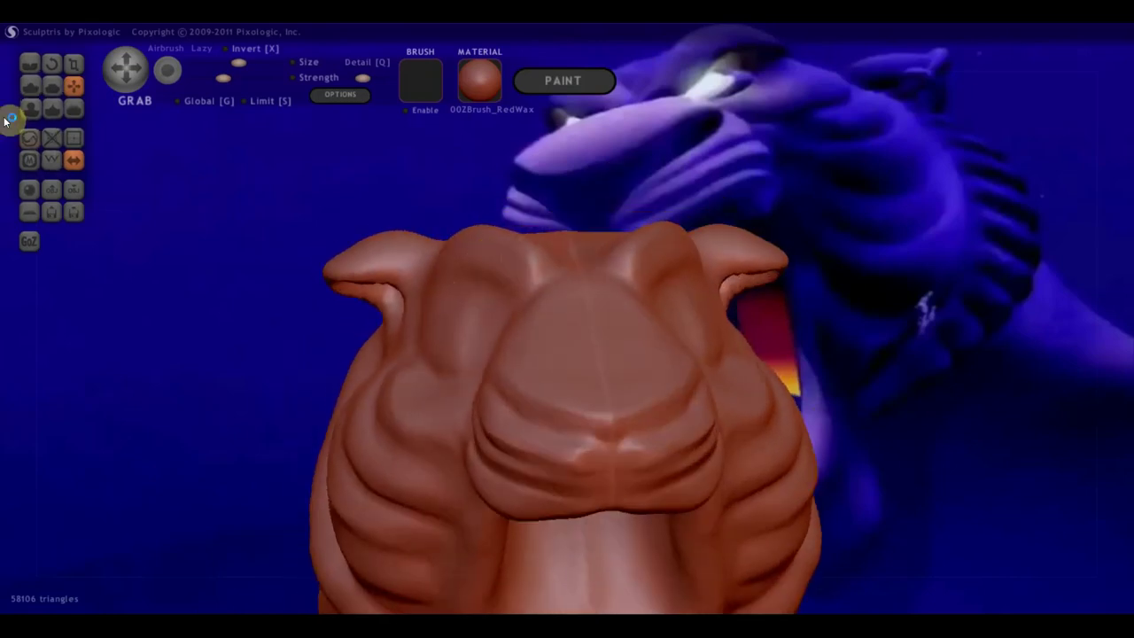
# - Build up the left brow ridge with the Draw brush
pyautogui.click(29, 86)
pyautogui.moveTo(281, 289); pyautogui.dragTo(397, 353, button='right')
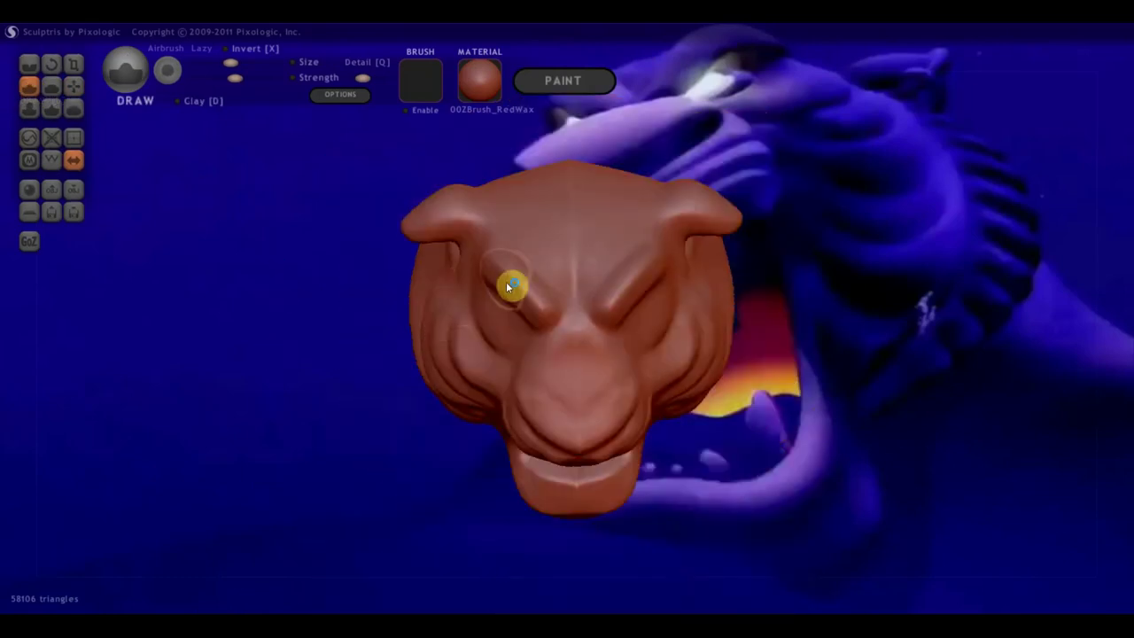
pyautogui.moveTo(514, 264); pyautogui.dragTo(537, 285)
pyautogui.moveTo(547, 297)
pyautogui.mouseDown(button='right')
pyautogui.moveTo(565, 309)
pyautogui.moveTo(579, 241)
pyautogui.mouseUp(button='right')
pyautogui.moveTo(503, 248); pyautogui.dragTo(511, 256)
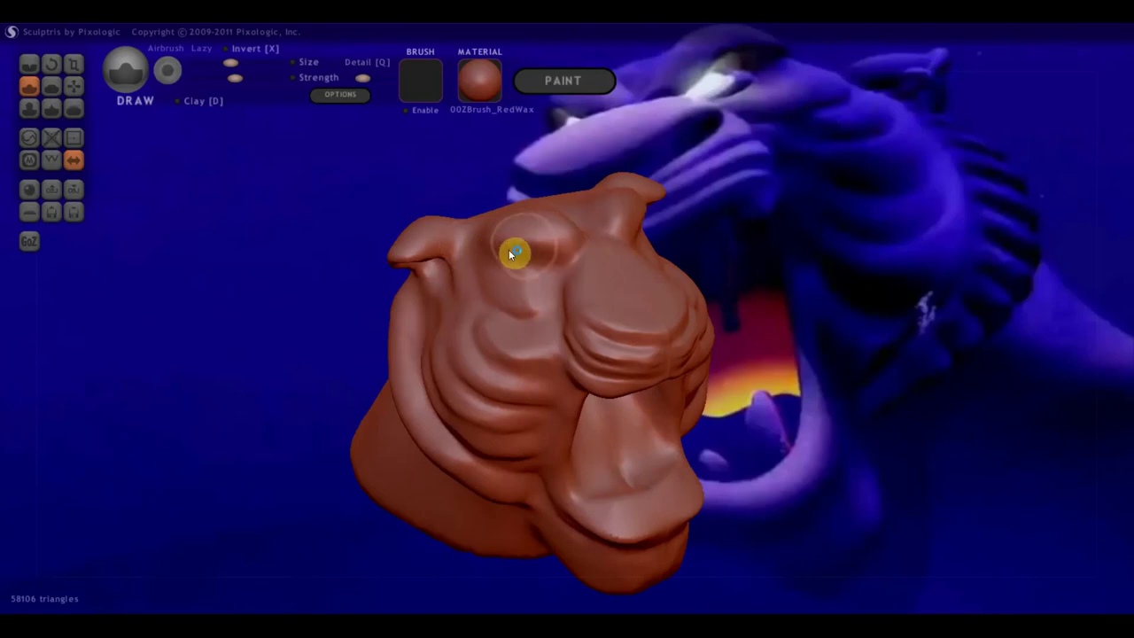
pyautogui.moveTo(529, 258); pyautogui.dragTo(539, 257, button='right')
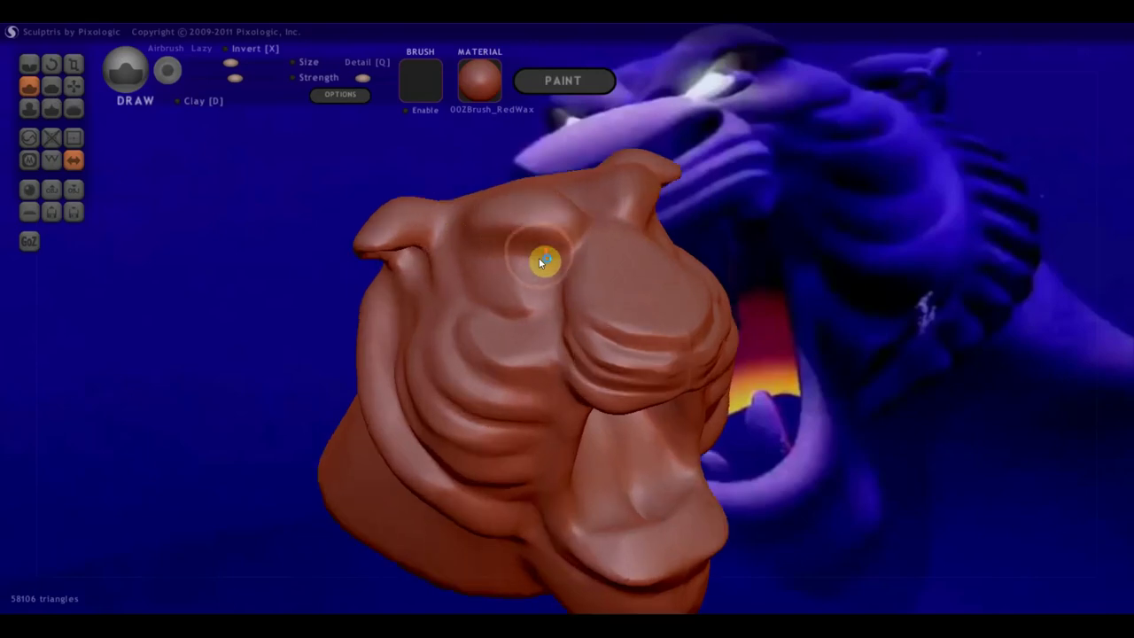
# - Flatten the brow, the top of the head and the tip of the nose
pyautogui.click(51, 86)
pyautogui.moveTo(416, 233); pyautogui.dragTo(547, 281, button='right')
pyautogui.scroll(3, 547, 281)
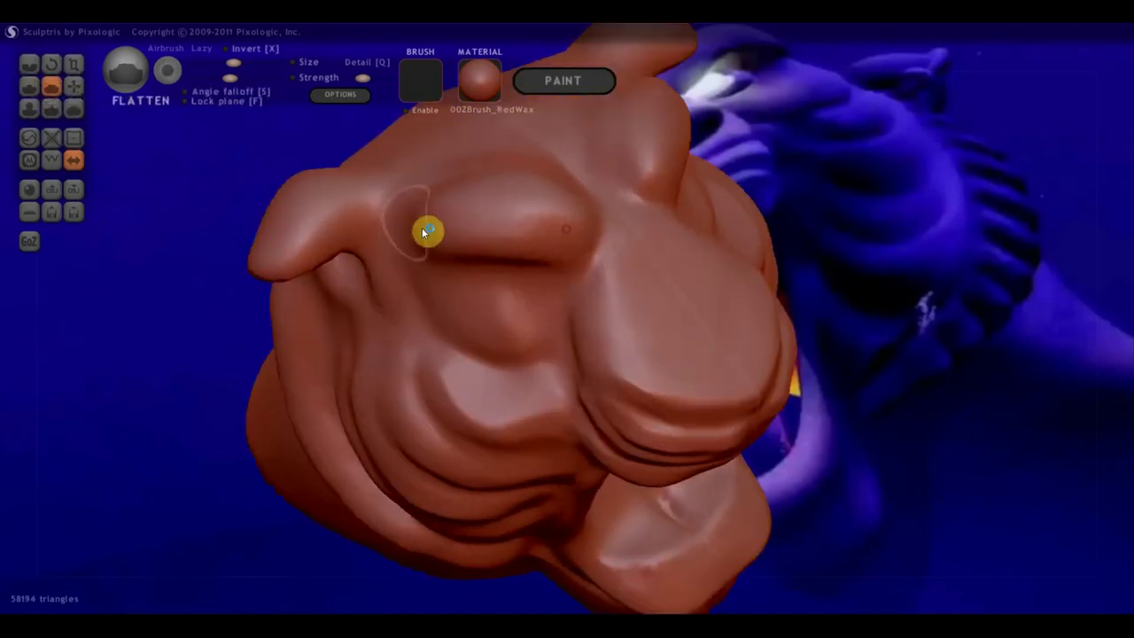
pyautogui.moveTo(547, 236); pyautogui.dragTo(537, 242)
pyautogui.moveTo(492, 274); pyautogui.dragTo(522, 333, button='right')
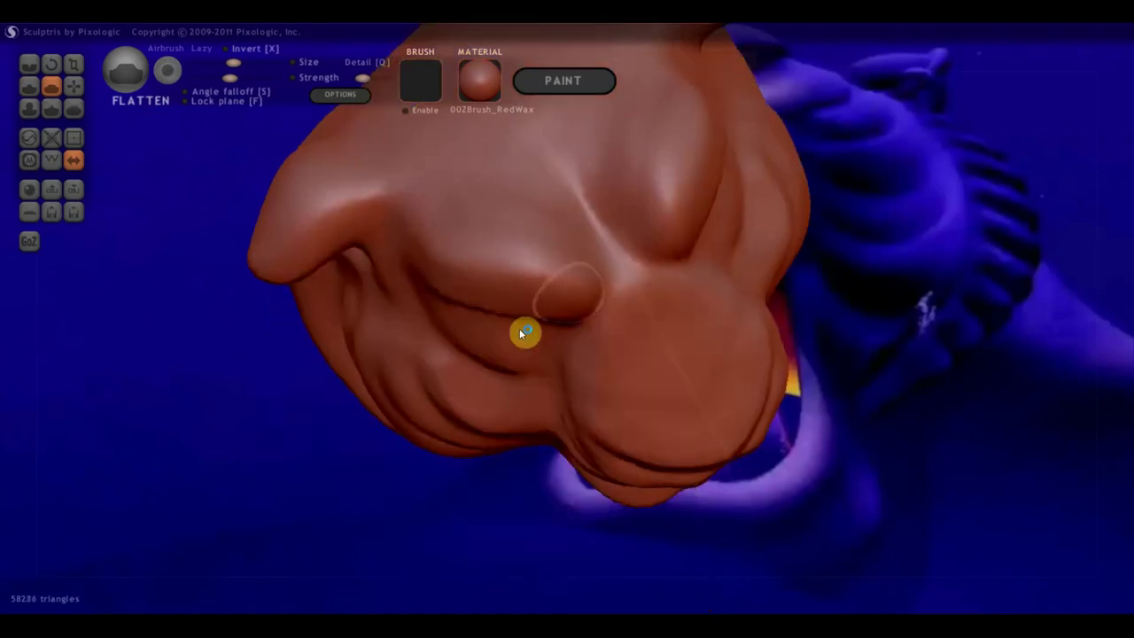
pyautogui.moveTo(576, 282)
pyautogui.mouseDown()
pyautogui.moveTo(423, 229)
pyautogui.moveTo(493, 222)
pyautogui.moveTo(395, 190)
pyautogui.moveTo(257, 265)
pyautogui.moveTo(289, 254)
pyautogui.mouseUp()
pyautogui.moveTo(299, 268)
pyautogui.mouseDown(button='right')
pyautogui.moveTo(590, 185)
pyautogui.moveTo(447, 352)
pyautogui.mouseUp(button='right')
pyautogui.moveTo(518, 402); pyautogui.dragTo(587, 387, button='right')
pyautogui.moveTo(588, 388)
pyautogui.mouseDown()
pyautogui.moveTo(573, 357)
pyautogui.moveTo(506, 395)
pyautogui.moveTo(600, 357)
pyautogui.mouseUp()
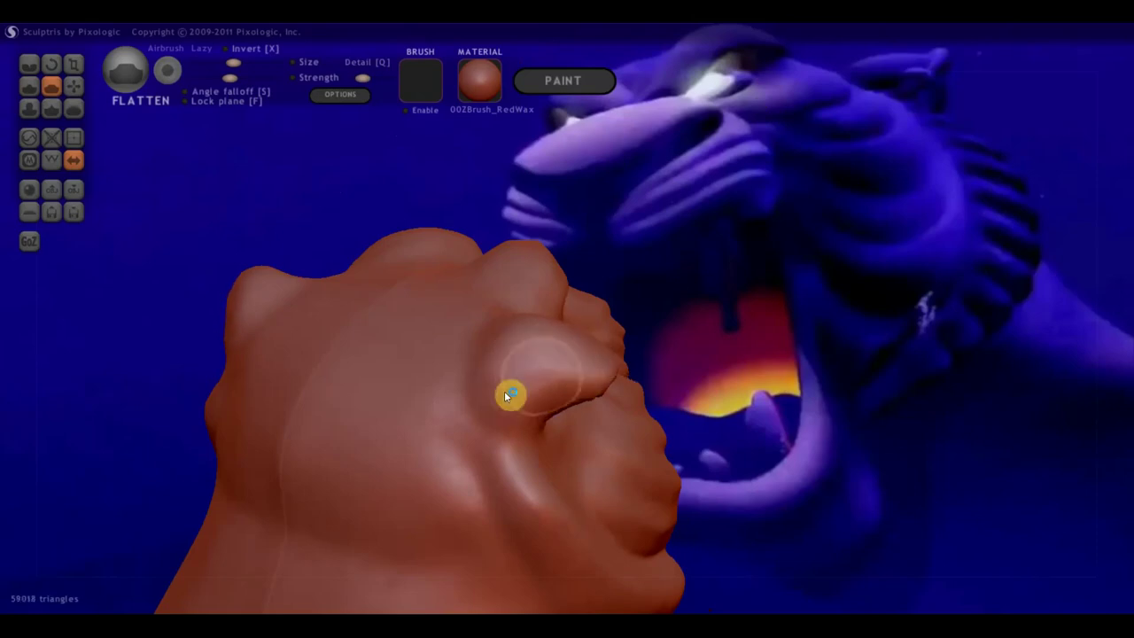
# - Flatten the ear surface and reshape its rim so it folds down
pyautogui.moveTo(504, 400); pyautogui.dragTo(491, 385, button='right')
pyautogui.moveTo(387, 385)
pyautogui.mouseDown(button='right')
pyautogui.moveTo(222, 381)
pyautogui.moveTo(170, 408)
pyautogui.moveTo(471, 289)
pyautogui.mouseUp(button='right')
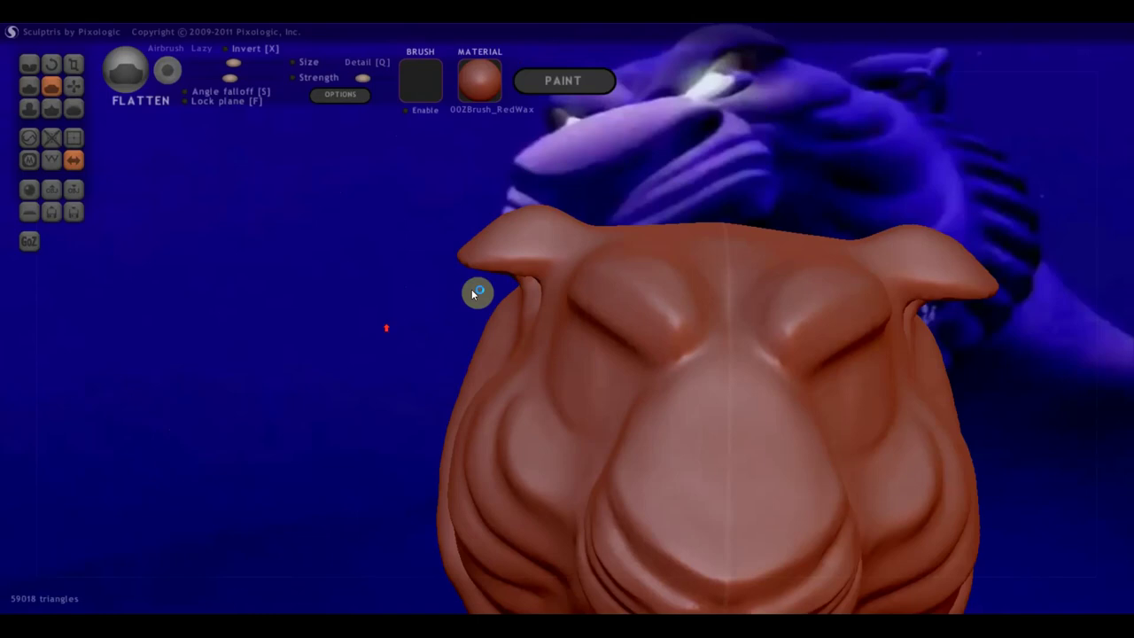
pyautogui.moveTo(577, 243)
pyautogui.mouseDown(button='right')
pyautogui.moveTo(526, 260)
pyautogui.moveTo(576, 215)
pyautogui.mouseUp(button='right')
pyautogui.moveTo(573, 213)
pyautogui.mouseDown()
pyautogui.moveTo(585, 185)
pyautogui.moveTo(510, 195)
pyautogui.mouseUp()
pyautogui.moveTo(508, 210)
pyautogui.mouseDown(button='right')
pyautogui.moveTo(628, 172)
pyautogui.moveTo(473, 334)
pyautogui.moveTo(504, 190)
pyautogui.moveTo(457, 219)
pyautogui.moveTo(451, 243)
pyautogui.moveTo(511, 380)
pyautogui.moveTo(498, 343)
pyautogui.mouseUp(button='right')
pyautogui.moveTo(498, 343)
pyautogui.mouseDown()
pyautogui.moveTo(505, 332)
pyautogui.moveTo(456, 296)
pyautogui.moveTo(390, 291)
pyautogui.moveTo(374, 364)
pyautogui.moveTo(414, 445)
pyautogui.moveTo(378, 418)
pyautogui.mouseUp()
pyautogui.moveTo(463, 398)
pyautogui.mouseDown()
pyautogui.moveTo(451, 398)
pyautogui.moveTo(438, 324)
pyautogui.moveTo(499, 352)
pyautogui.mouseUp()
pyautogui.moveTo(499, 352)
pyautogui.mouseDown(button='right')
pyautogui.moveTo(501, 437)
pyautogui.moveTo(572, 509)
pyautogui.moveTo(574, 494)
pyautogui.mouseUp(button='right')
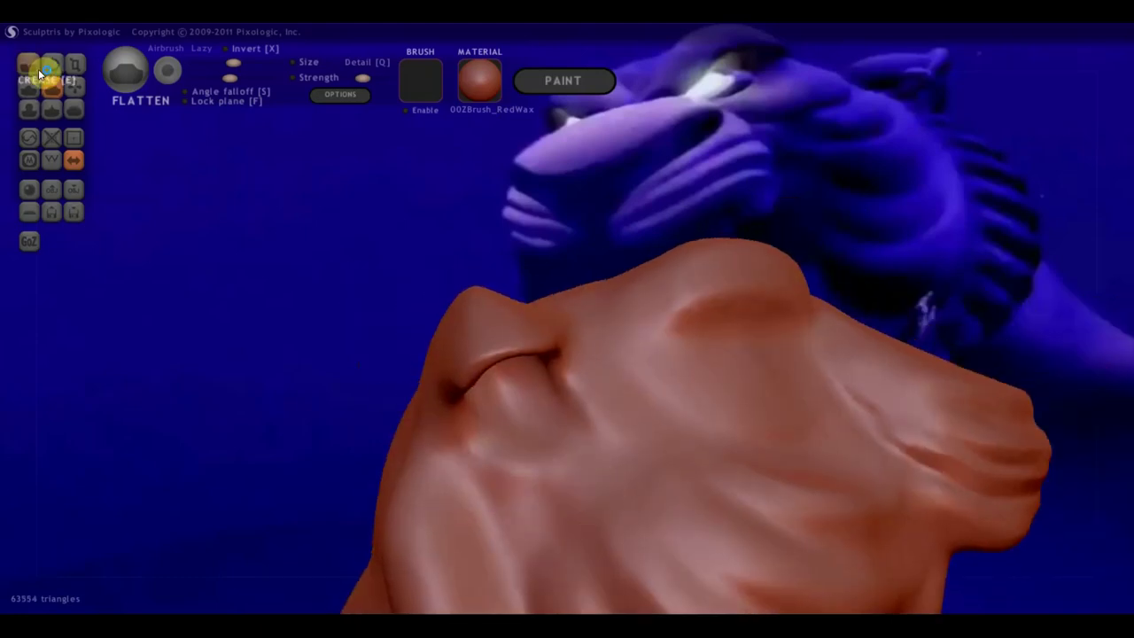
# - Carve and deepen a small crease in the cheek below the ear with Crease
pyautogui.press('c')
pyautogui.moveTo(555, 451); pyautogui.dragTo(584, 465, button='right')
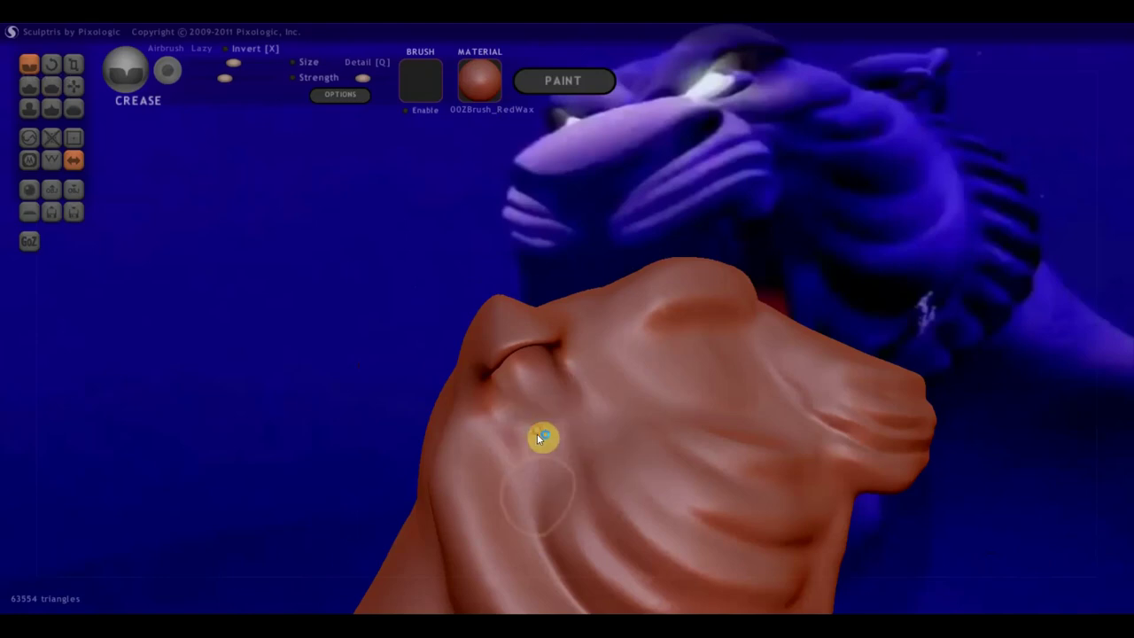
pyautogui.moveTo(529, 443); pyautogui.dragTo(533, 469)
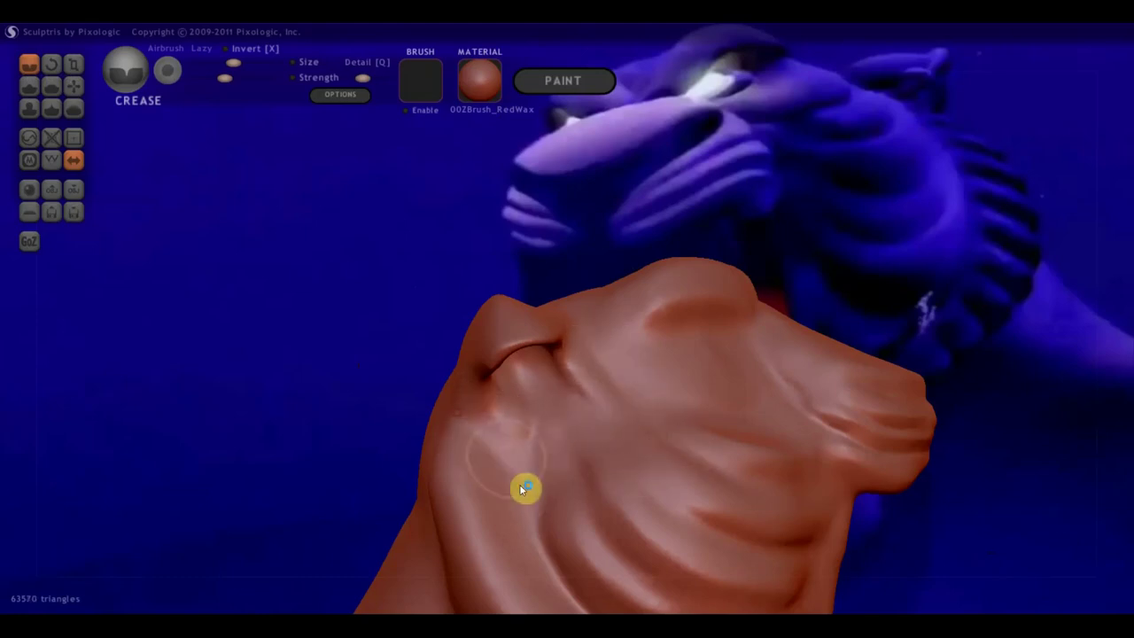
pyautogui.moveTo(458, 428); pyautogui.dragTo(496, 457)
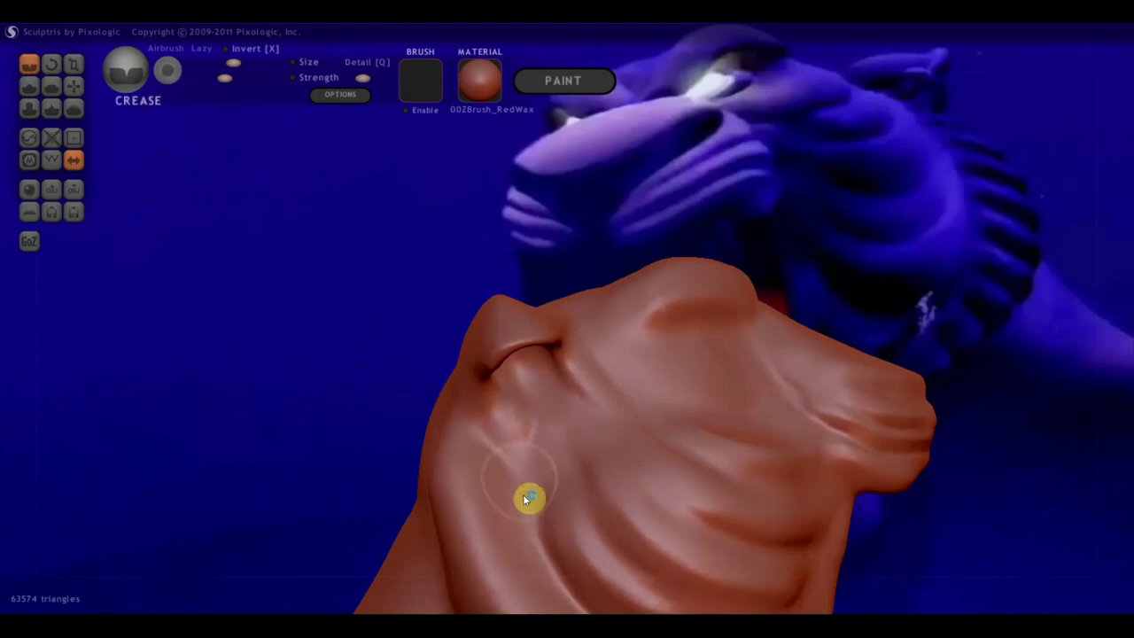
pyautogui.moveTo(524, 440); pyautogui.dragTo(588, 428, button='right')
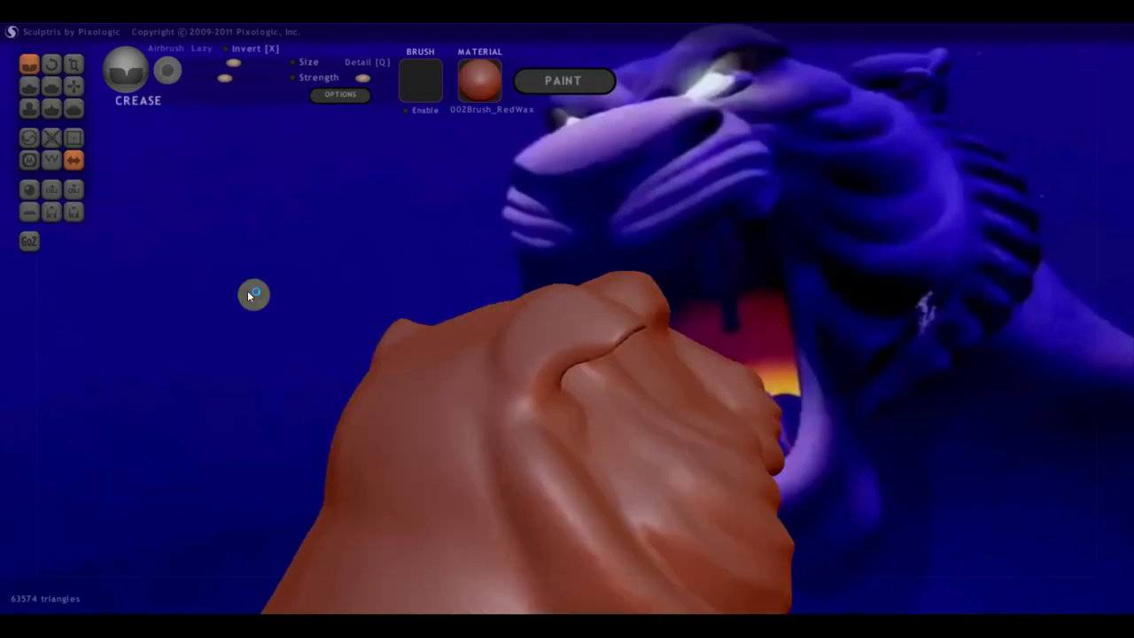
# - With the Grab brush, pull the neighbouring cheek fold out to the right
pyautogui.click(73, 86)
pyautogui.moveTo(523, 359)
pyautogui.mouseDown(button='right')
pyautogui.moveTo(549, 345)
pyautogui.moveTo(676, 396)
pyautogui.mouseUp(button='right')
pyautogui.moveTo(695, 379); pyautogui.dragTo(744, 404)
pyautogui.moveTo(744, 405)
pyautogui.mouseDown(button='right')
pyautogui.moveTo(657, 328)
pyautogui.moveTo(556, 352)
pyautogui.moveTo(567, 369)
pyautogui.moveTo(481, 423)
pyautogui.moveTo(530, 436)
pyautogui.moveTo(517, 476)
pyautogui.moveTo(560, 499)
pyautogui.moveTo(548, 403)
pyautogui.mouseUp(button='right')
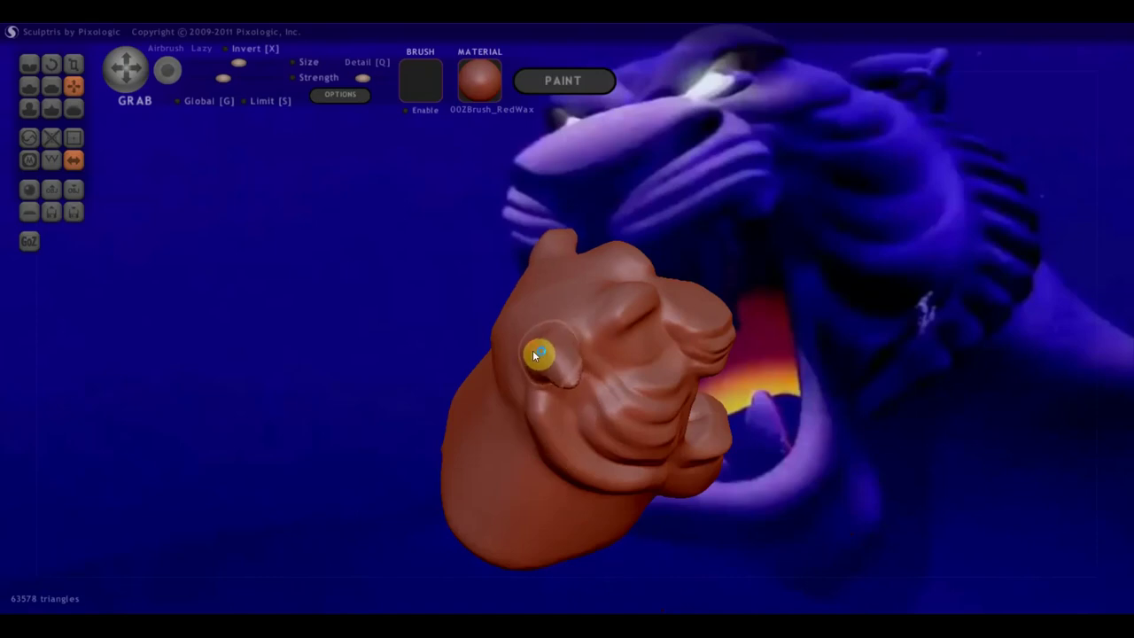
# - Stretch the ear tip down and outward with the Grab brush
pyautogui.moveTo(575, 386)
pyautogui.mouseDown(button='right')
pyautogui.moveTo(577, 433)
pyautogui.moveTo(541, 494)
pyautogui.mouseUp(button='right')
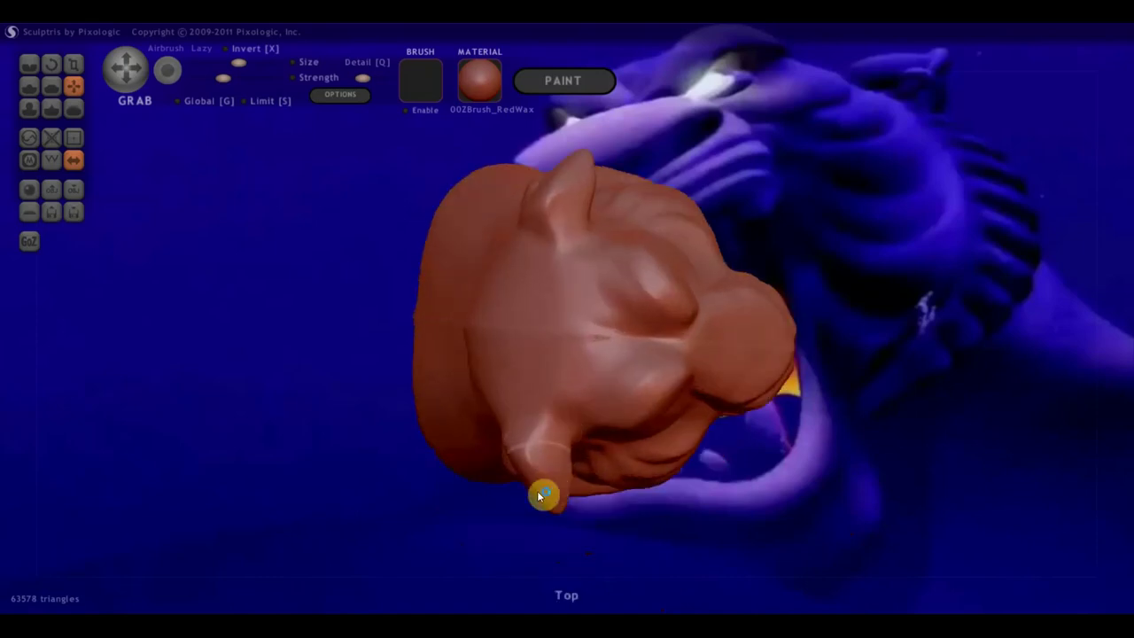
pyautogui.moveTo(549, 505); pyautogui.dragTo(536, 519)
pyautogui.moveTo(526, 530)
pyautogui.mouseDown(button='right')
pyautogui.moveTo(544, 520)
pyautogui.moveTo(443, 397)
pyautogui.moveTo(354, 388)
pyautogui.moveTo(374, 392)
pyautogui.mouseUp(button='right')
pyautogui.scroll(2, 374, 390)
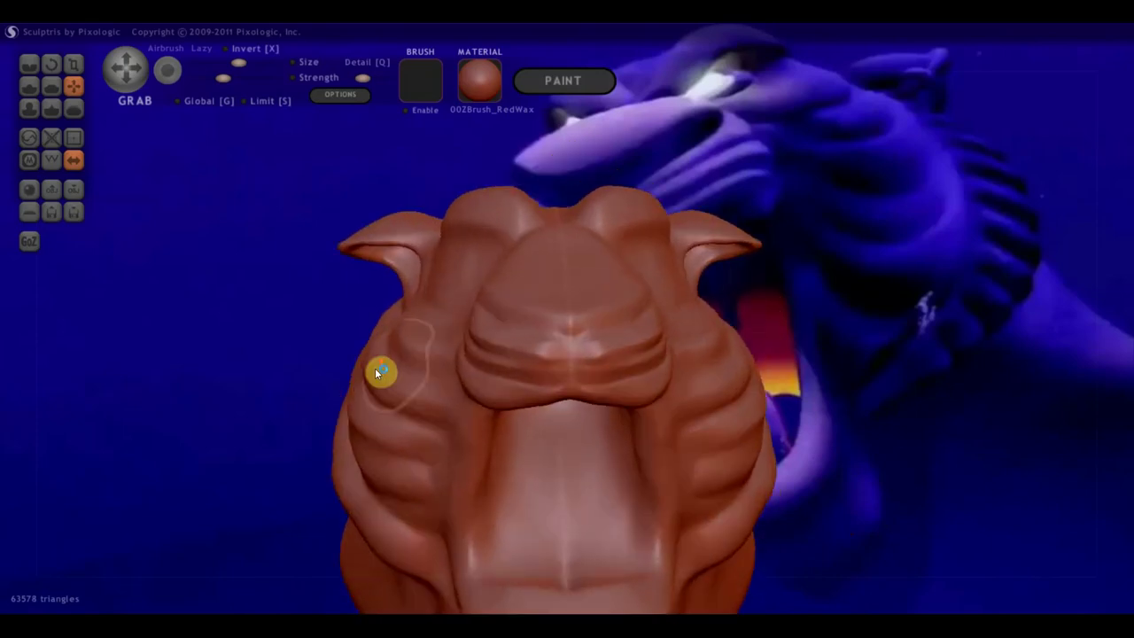
pyautogui.moveTo(410, 226); pyautogui.dragTo(410, 236)
pyautogui.moveTo(409, 236)
pyautogui.mouseDown(button='right')
pyautogui.moveTo(392, 303)
pyautogui.moveTo(367, 331)
pyautogui.moveTo(408, 314)
pyautogui.moveTo(301, 306)
pyautogui.mouseUp(button='right')
# - Build up the inner ear and the fold below it with the Draw brush
pyautogui.click(32, 94)
pyautogui.moveTo(115, 221)
pyautogui.mouseDown(button='right')
pyautogui.moveTo(203, 347)
pyautogui.moveTo(185, 286)
pyautogui.moveTo(367, 354)
pyautogui.moveTo(355, 324)
pyautogui.mouseUp(button='right')
pyautogui.moveTo(354, 325)
pyautogui.mouseDown()
pyautogui.moveTo(269, 298)
pyautogui.moveTo(355, 321)
pyautogui.moveTo(370, 341)
pyautogui.mouseUp()
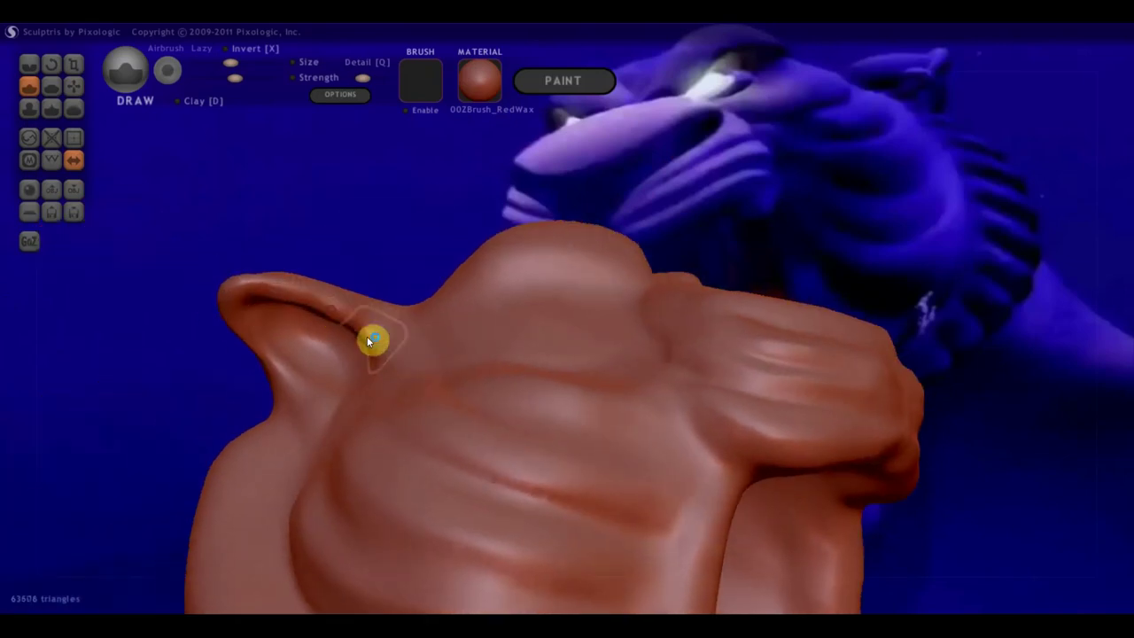
pyautogui.moveTo(395, 372)
pyautogui.mouseDown(button='right')
pyautogui.moveTo(416, 446)
pyautogui.moveTo(351, 407)
pyautogui.mouseUp(button='right')
pyautogui.moveTo(407, 353)
pyautogui.mouseDown()
pyautogui.moveTo(382, 387)
pyautogui.moveTo(395, 354)
pyautogui.moveTo(394, 398)
pyautogui.mouseUp()
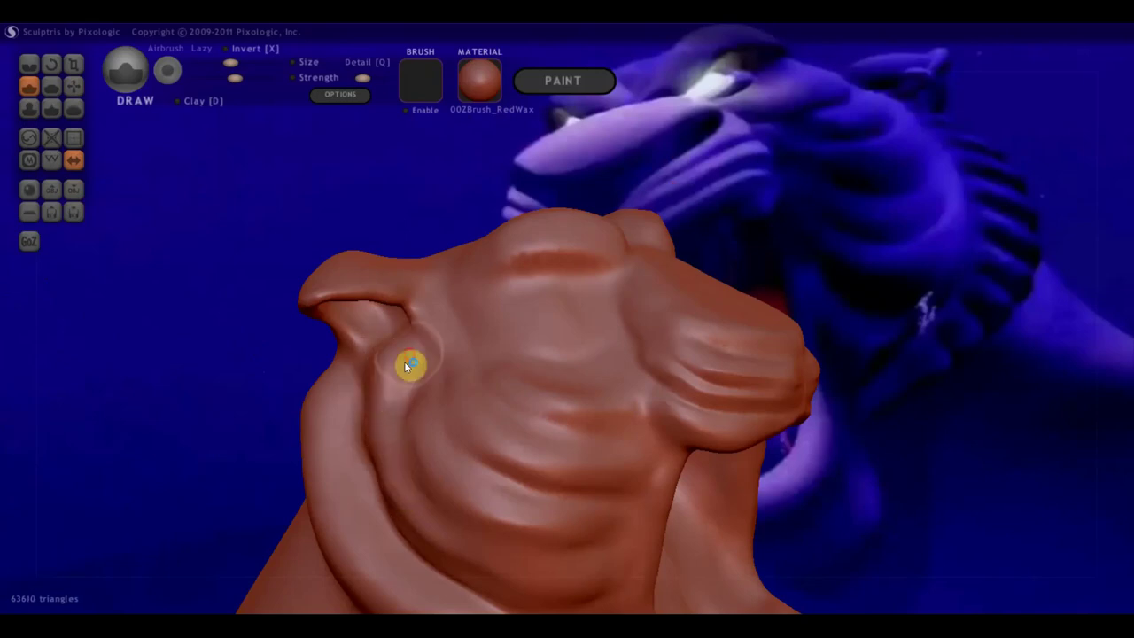
pyautogui.moveTo(375, 417); pyautogui.dragTo(382, 476)
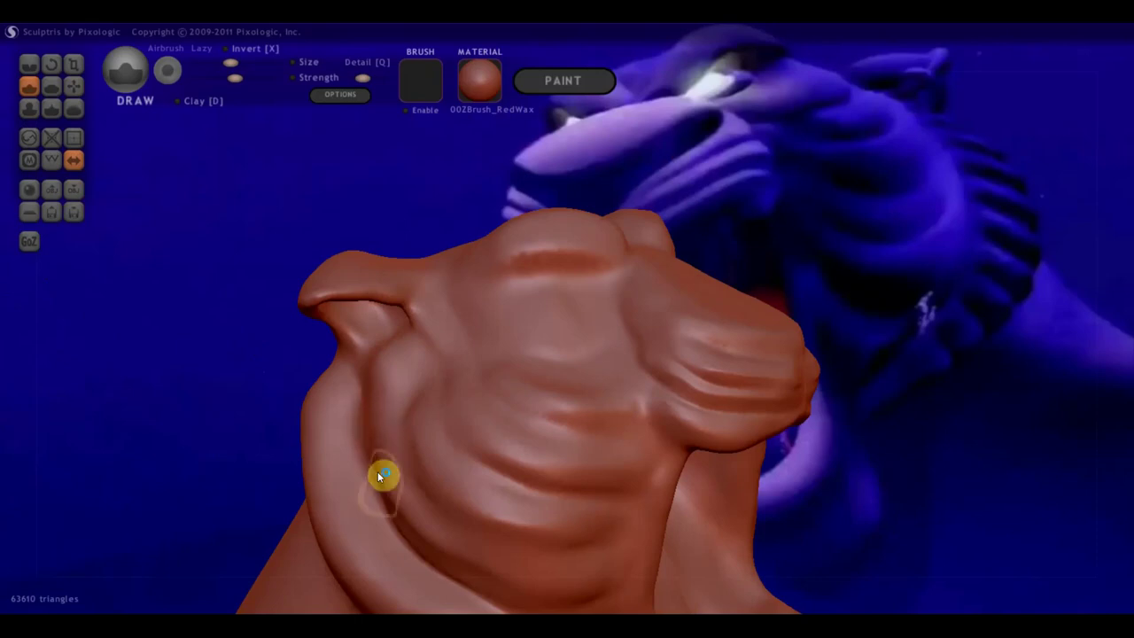
pyautogui.moveTo(428, 390)
pyautogui.mouseDown(button='right')
pyautogui.moveTo(446, 400)
pyautogui.moveTo(392, 408)
pyautogui.moveTo(426, 415)
pyautogui.mouseUp(button='right')
# - Grab the bulge under the ear and drag it down the neck fold
pyautogui.click(74, 85)
pyautogui.scroll(2, 322, 349)
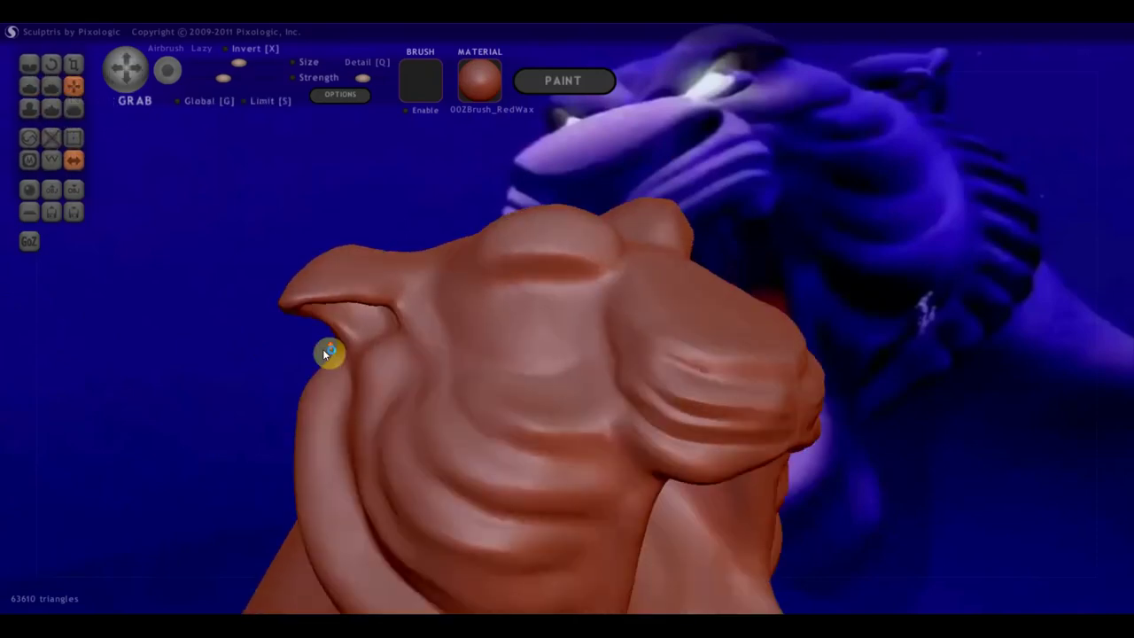
pyautogui.scroll(2, 351, 401)
pyautogui.moveTo(351, 402)
pyautogui.mouseDown()
pyautogui.moveTo(314, 461)
pyautogui.moveTo(312, 510)
pyautogui.mouseUp()
pyautogui.scroll(-2, 311, 519)
pyautogui.moveTo(322, 514)
pyautogui.mouseDown(button='right')
pyautogui.moveTo(492, 516)
pyautogui.moveTo(526, 470)
pyautogui.mouseUp(button='right')
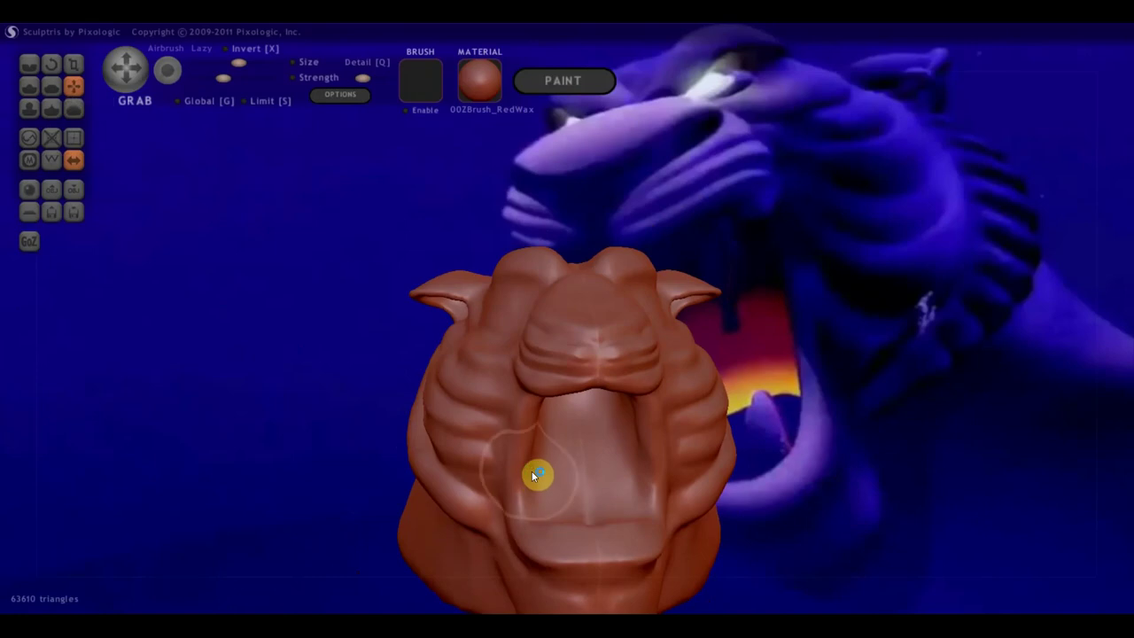
# - Pull the left ear downward, then check the head from front and three-quarter views
pyautogui.moveTo(438, 282)
pyautogui.mouseDown(button='right')
pyautogui.moveTo(484, 309)
pyautogui.moveTo(385, 306)
pyautogui.moveTo(372, 282)
pyautogui.mouseUp(button='right')
pyautogui.moveTo(408, 287); pyautogui.dragTo(411, 319)
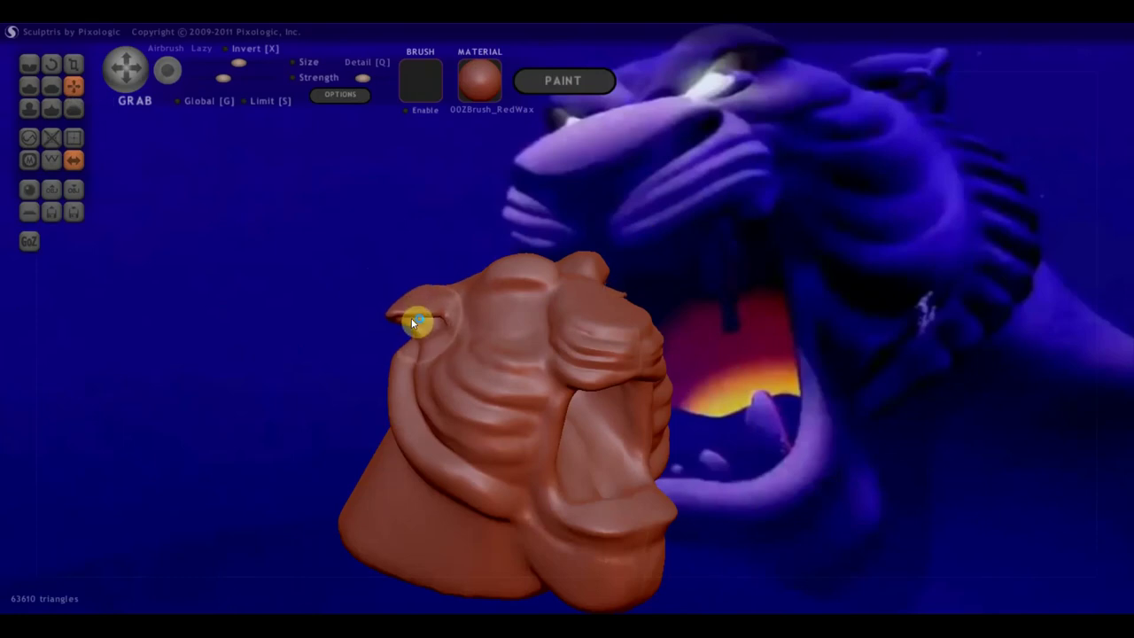
pyautogui.moveTo(432, 387)
pyautogui.mouseDown(button='right')
pyautogui.moveTo(374, 373)
pyautogui.moveTo(429, 390)
pyautogui.mouseUp(button='right')
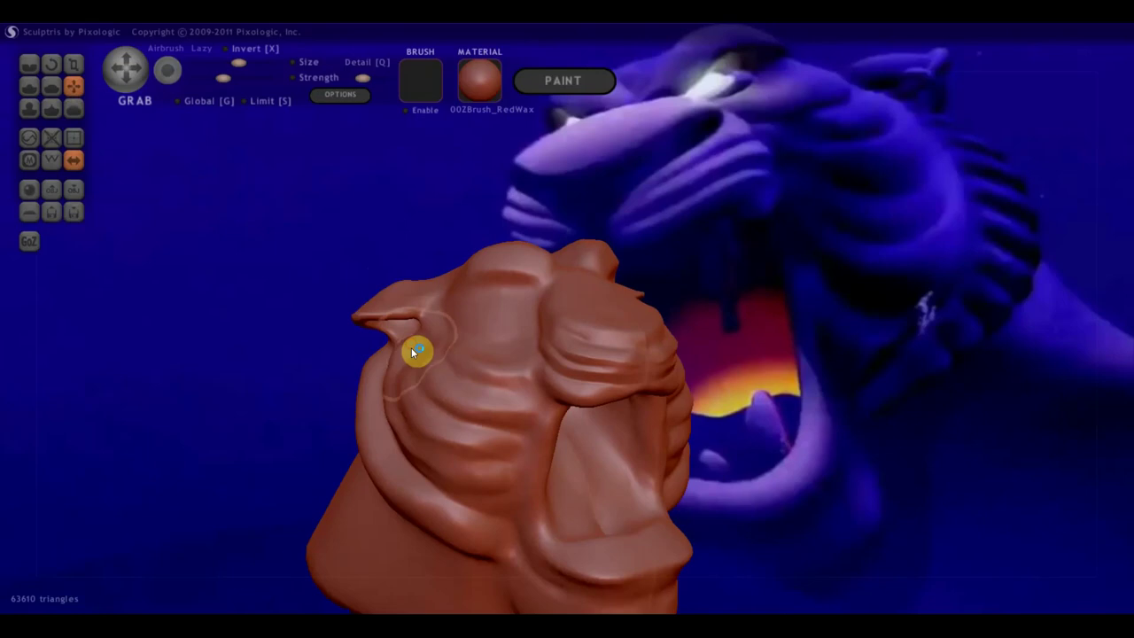
pyautogui.moveTo(416, 358); pyautogui.dragTo(406, 367, button='right')
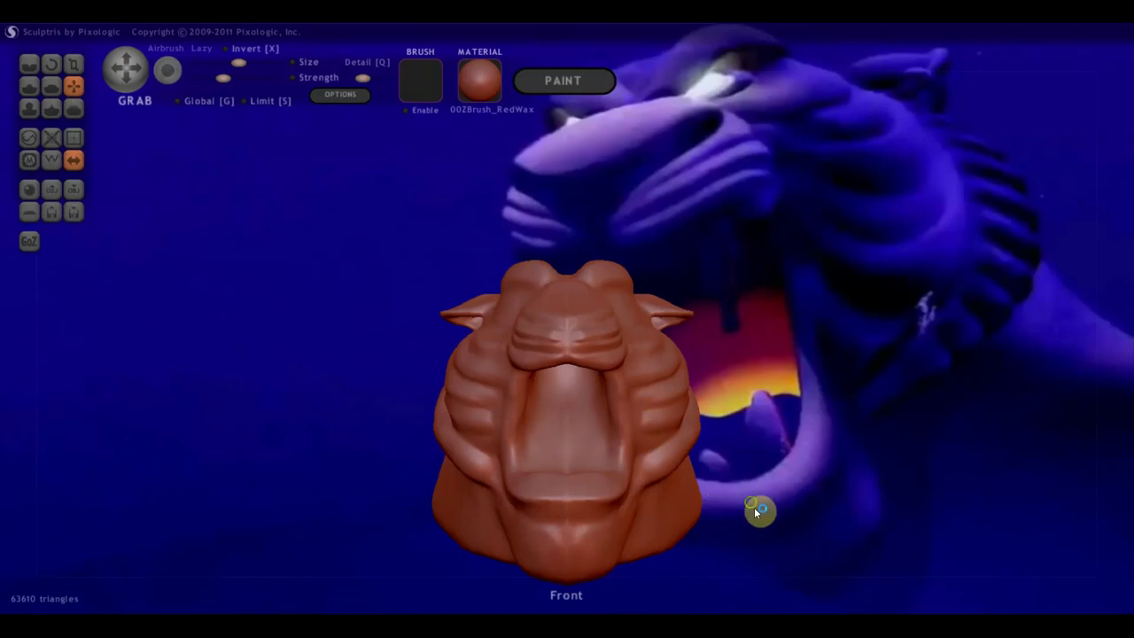
pyautogui.moveTo(754, 507); pyautogui.dragTo(779, 501)
pyautogui.scroll(2, 704, 465)
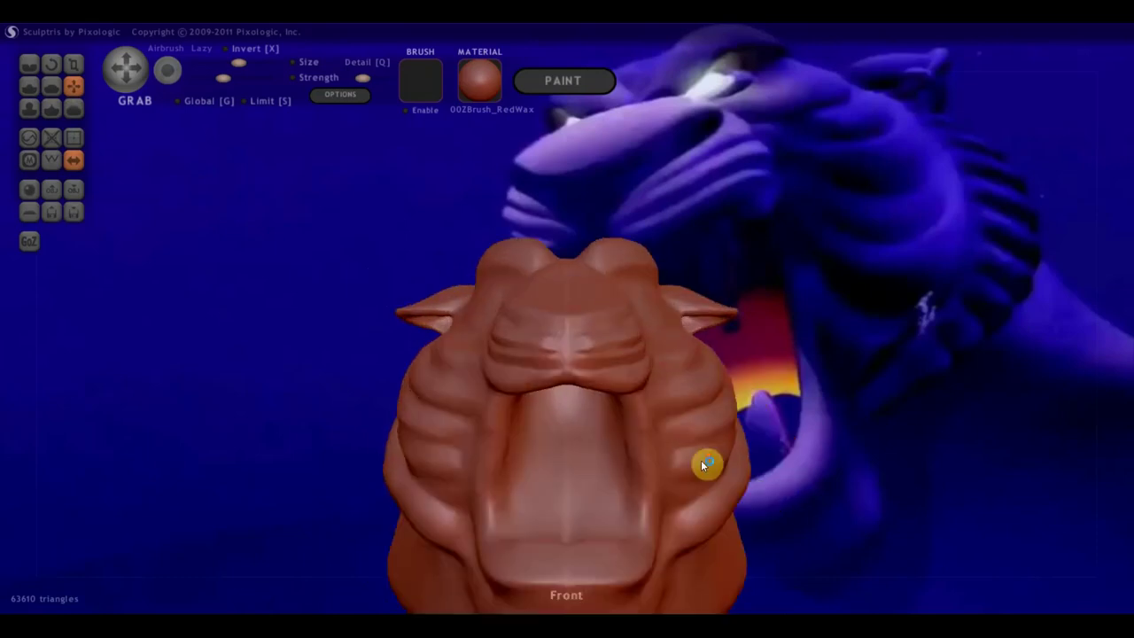
pyautogui.scroll(1, 704, 463)
pyautogui.scroll(-3, 647, 439)
pyautogui.moveTo(598, 479); pyautogui.dragTo(747, 486)
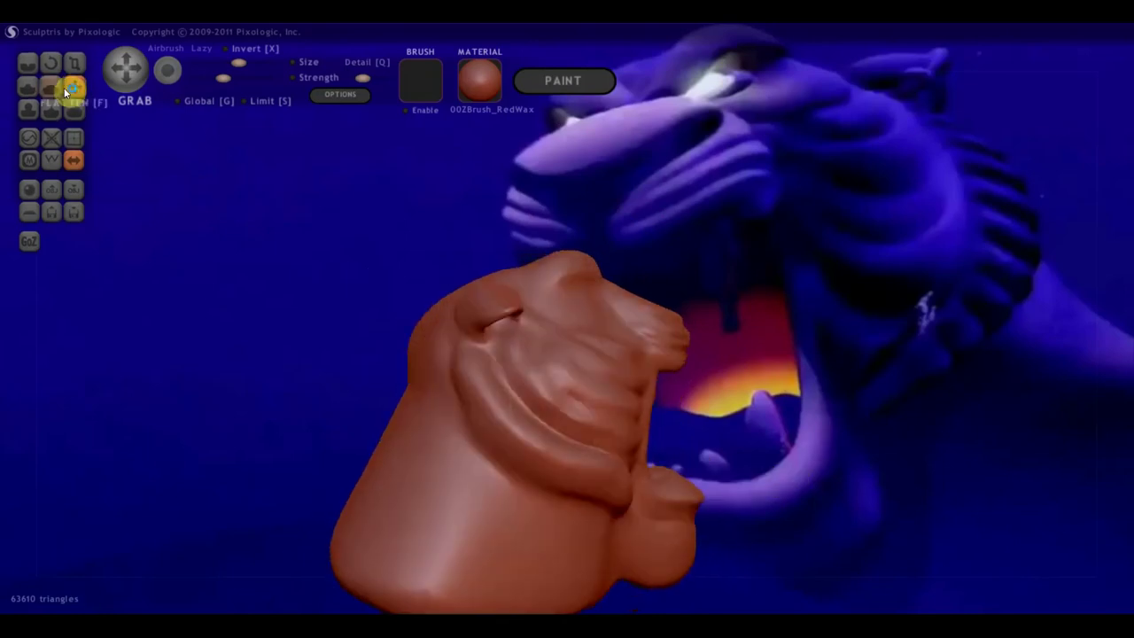
# - With the Flatten brush, smooth the cheek and the lower cheek fold
pyautogui.click(52, 86)
pyautogui.scroll(2, 406, 414)
pyautogui.moveTo(406, 414)
pyautogui.mouseDown()
pyautogui.moveTo(418, 384)
pyautogui.moveTo(464, 469)
pyautogui.mouseUp()
pyautogui.moveTo(447, 414)
pyautogui.mouseDown(button='right')
pyautogui.moveTo(425, 463)
pyautogui.moveTo(435, 446)
pyautogui.mouseUp(button='right')
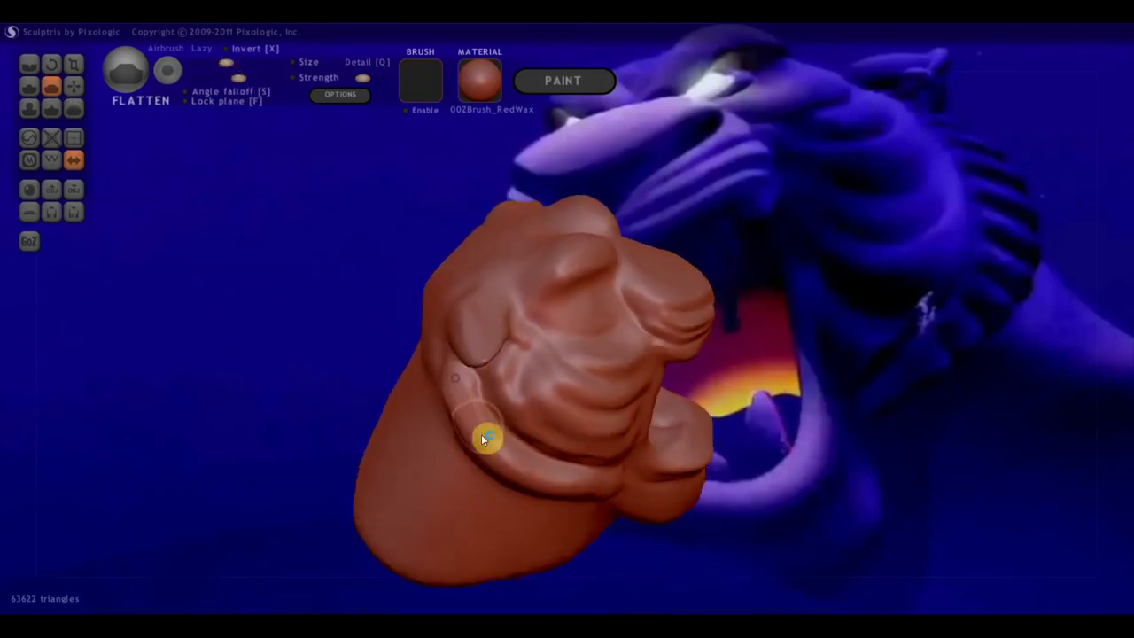
pyautogui.moveTo(463, 384)
pyautogui.mouseDown()
pyautogui.moveTo(519, 469)
pyautogui.moveTo(618, 481)
pyautogui.moveTo(577, 476)
pyautogui.mouseUp()
pyautogui.moveTo(577, 476)
pyautogui.mouseDown(button='right')
pyautogui.moveTo(585, 496)
pyautogui.moveTo(497, 459)
pyautogui.mouseUp(button='right')
pyautogui.moveTo(467, 455); pyautogui.dragTo(523, 491)
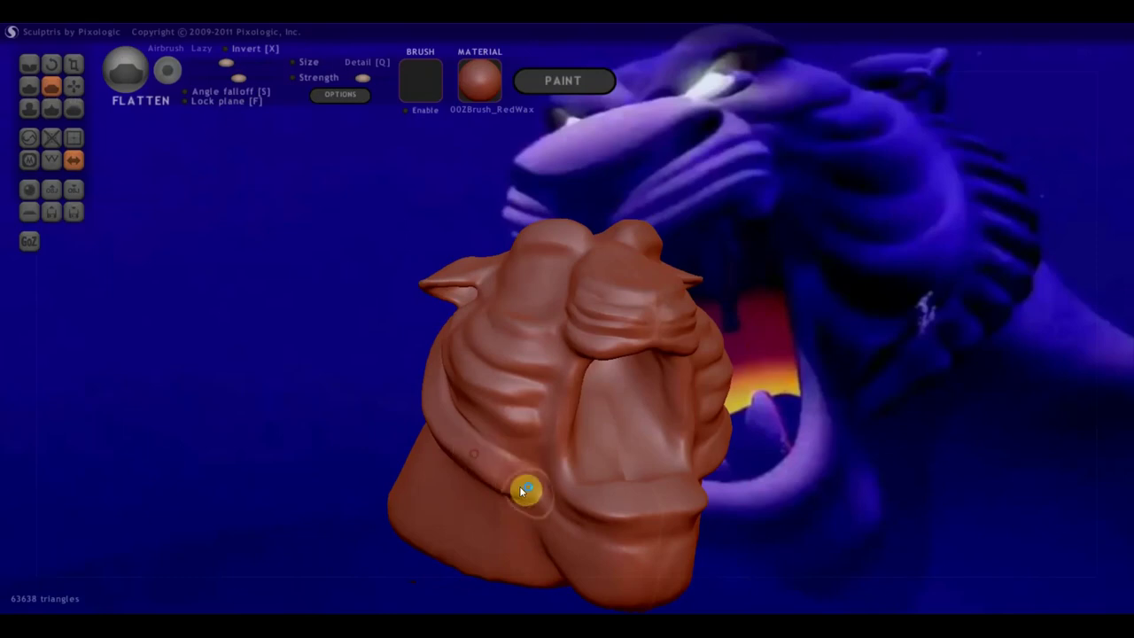
# - Flatten the forehead, brow and cheek surfaces
pyautogui.moveTo(561, 573)
pyautogui.mouseDown(button='right')
pyautogui.moveTo(703, 508)
pyautogui.moveTo(520, 362)
pyautogui.moveTo(529, 358)
pyautogui.moveTo(297, 156)
pyautogui.mouseUp(button='right')
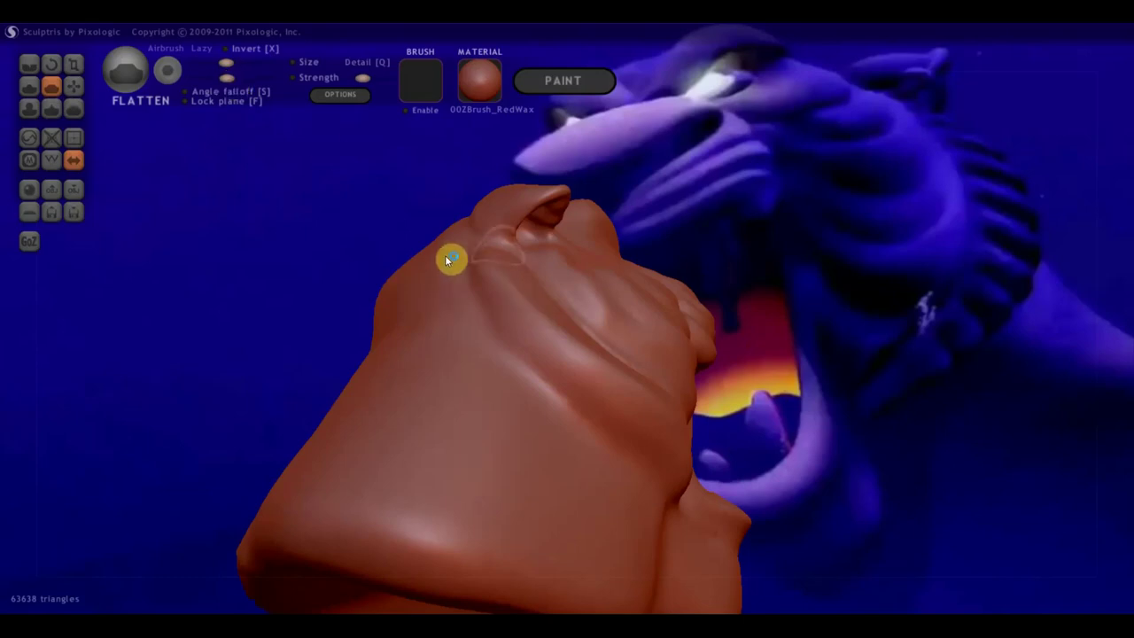
pyautogui.moveTo(451, 258); pyautogui.dragTo(493, 293, button='right')
pyautogui.moveTo(492, 293)
pyautogui.mouseDown()
pyautogui.moveTo(497, 271)
pyautogui.moveTo(559, 357)
pyautogui.moveTo(478, 285)
pyautogui.mouseUp()
pyautogui.moveTo(623, 416)
pyautogui.mouseDown()
pyautogui.moveTo(481, 286)
pyautogui.moveTo(627, 425)
pyautogui.mouseUp()
pyautogui.moveTo(626, 425)
pyautogui.mouseDown(button='right')
pyautogui.moveTo(577, 461)
pyautogui.moveTo(519, 443)
pyautogui.mouseUp(button='right')
pyautogui.moveTo(519, 443)
pyautogui.mouseDown()
pyautogui.moveTo(577, 455)
pyautogui.moveTo(473, 443)
pyautogui.moveTo(573, 487)
pyautogui.moveTo(476, 451)
pyautogui.mouseUp()
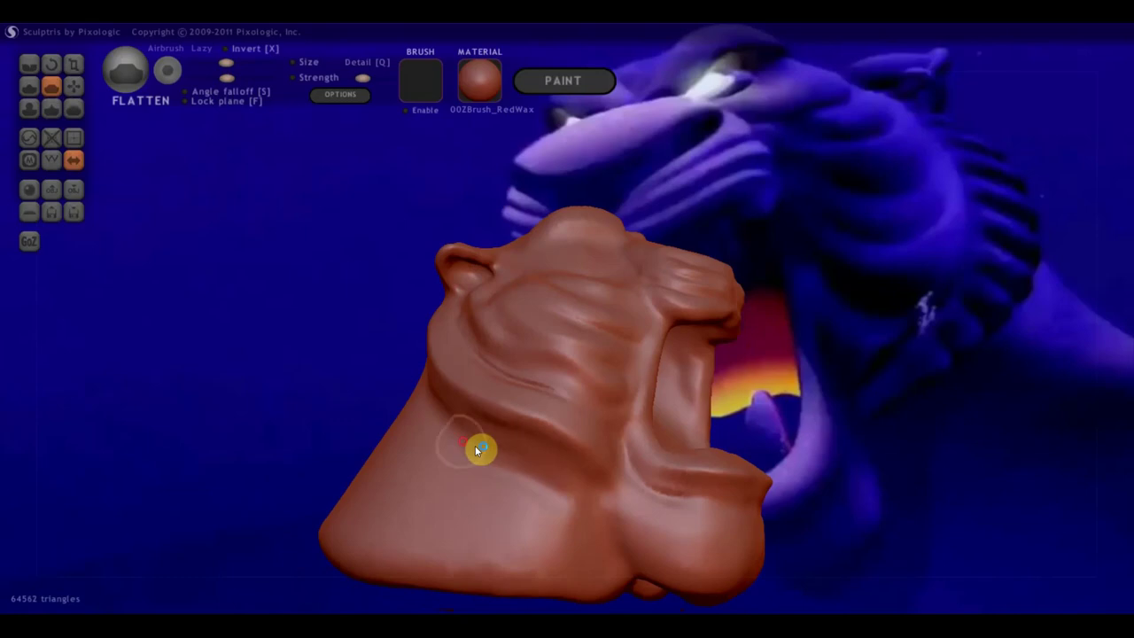
# - With the Grab brush, reshape the neck surface and nudge the lower jaw
pyautogui.click(73, 85)
pyautogui.scroll(2, 596, 483)
pyautogui.moveTo(601, 492); pyautogui.dragTo(576, 486)
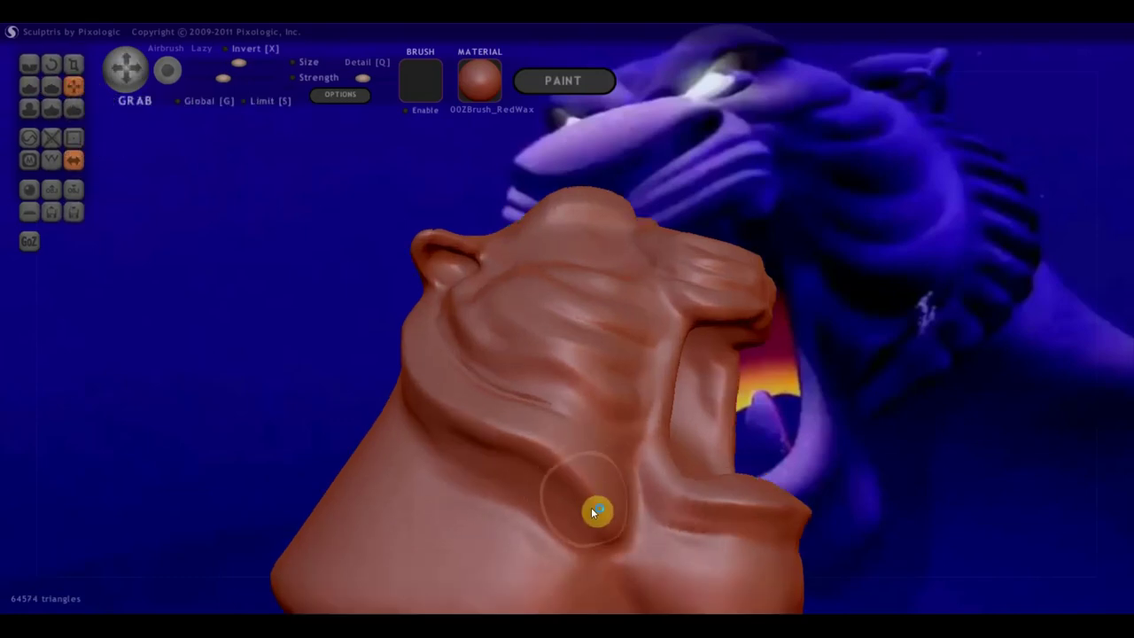
pyautogui.moveTo(591, 507); pyautogui.dragTo(479, 559, button='right')
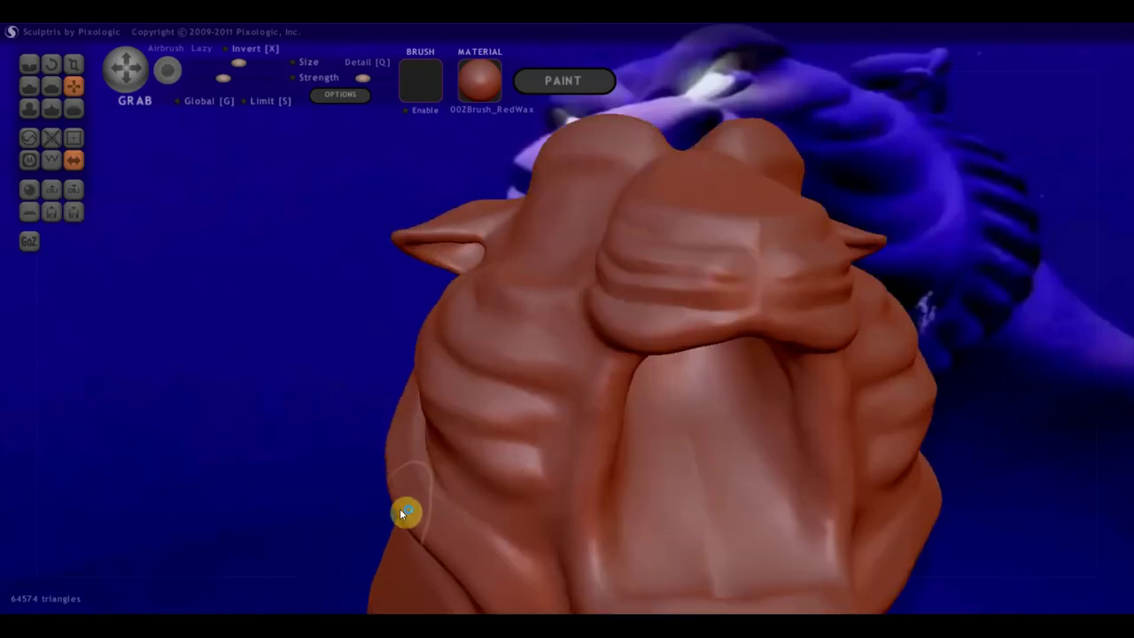
pyautogui.scroll(-3, 407, 514)
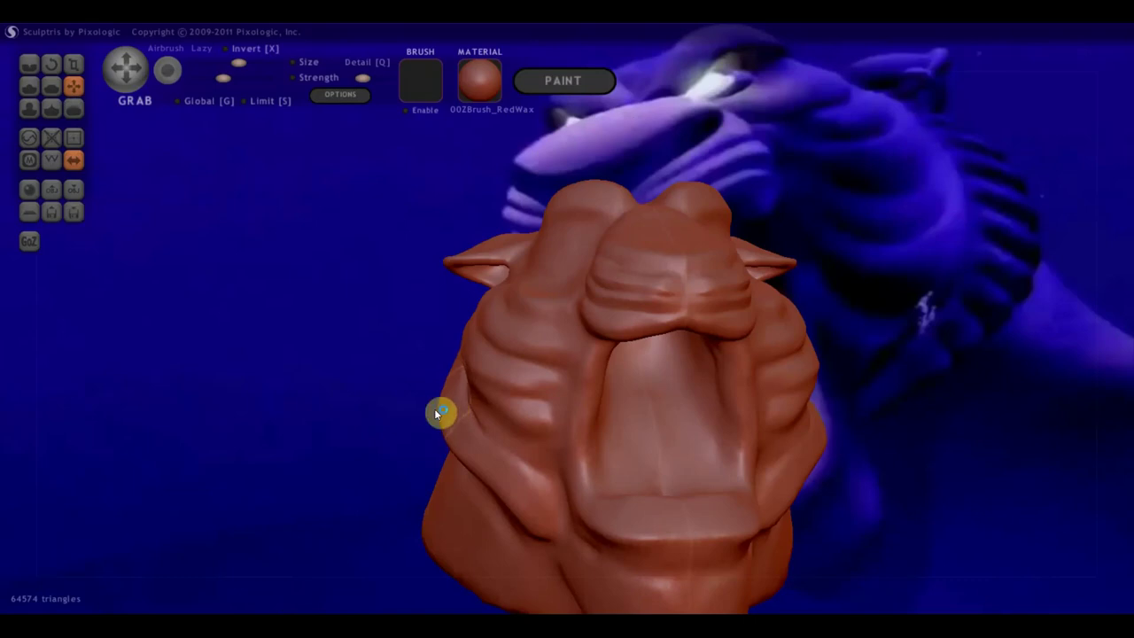
pyautogui.moveTo(453, 466)
pyautogui.mouseDown(button='right')
pyautogui.moveTo(531, 520)
pyautogui.moveTo(427, 428)
pyautogui.mouseUp(button='right')
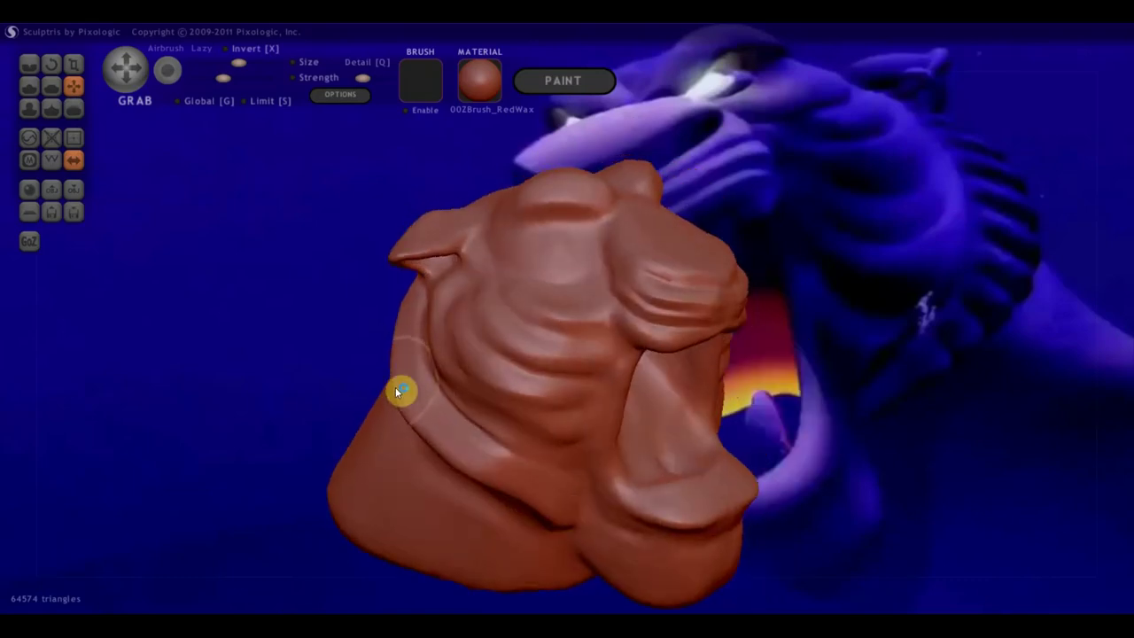
pyautogui.moveTo(405, 342); pyautogui.dragTo(385, 329)
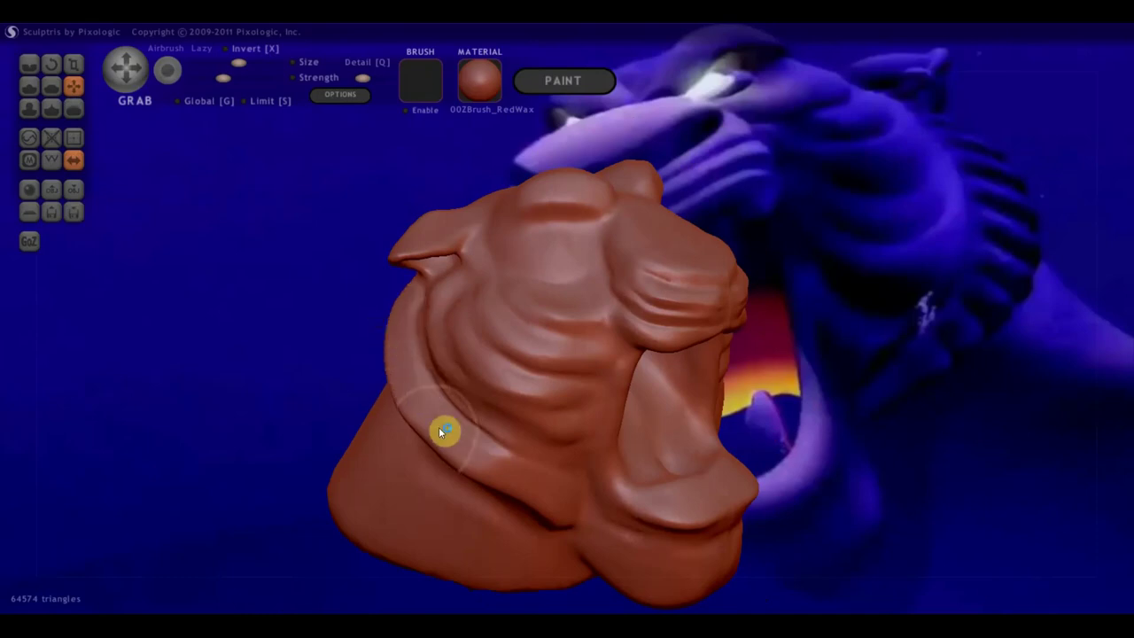
pyautogui.moveTo(463, 481); pyautogui.dragTo(459, 484, button='right')
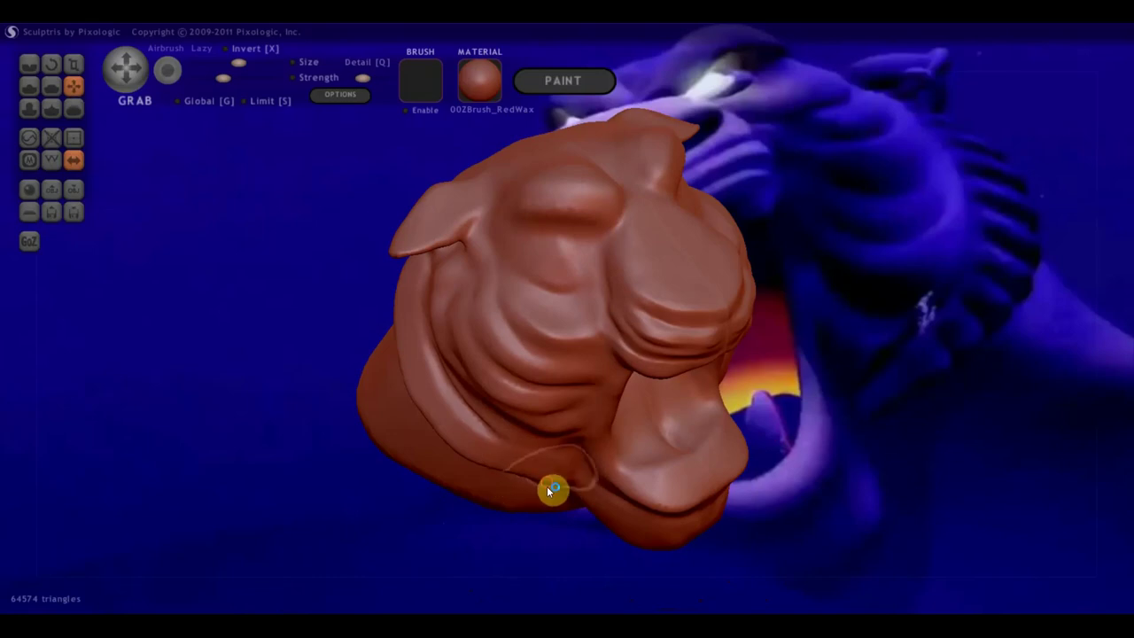
pyautogui.moveTo(547, 486); pyautogui.dragTo(526, 476)
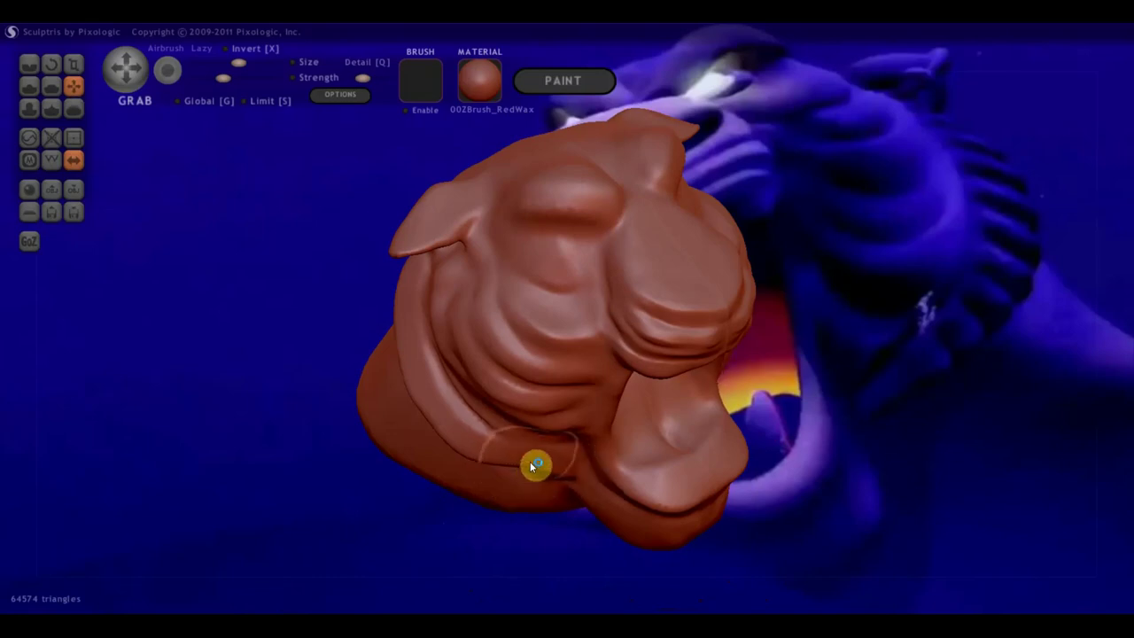
# - Pull the tiger's snout up and to the right
pyautogui.scroll(2, 487, 514)
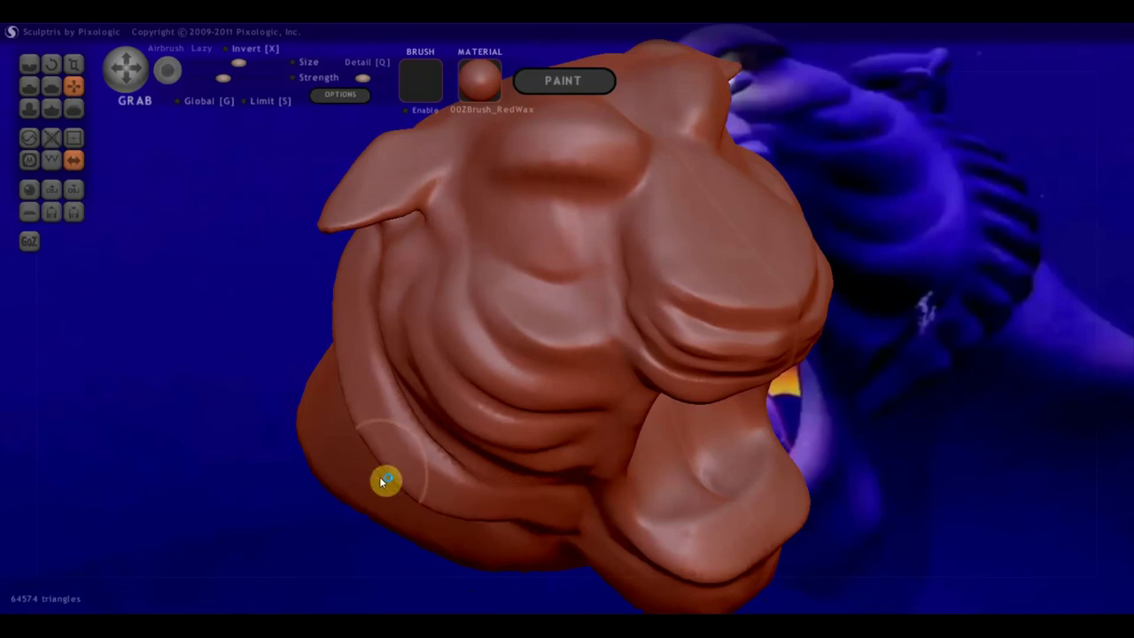
pyautogui.moveTo(379, 479)
pyautogui.mouseDown(button='right')
pyautogui.moveTo(405, 509)
pyautogui.moveTo(378, 464)
pyautogui.moveTo(535, 502)
pyautogui.moveTo(789, 467)
pyautogui.mouseUp(button='right')
pyautogui.scroll(-2, 535, 501)
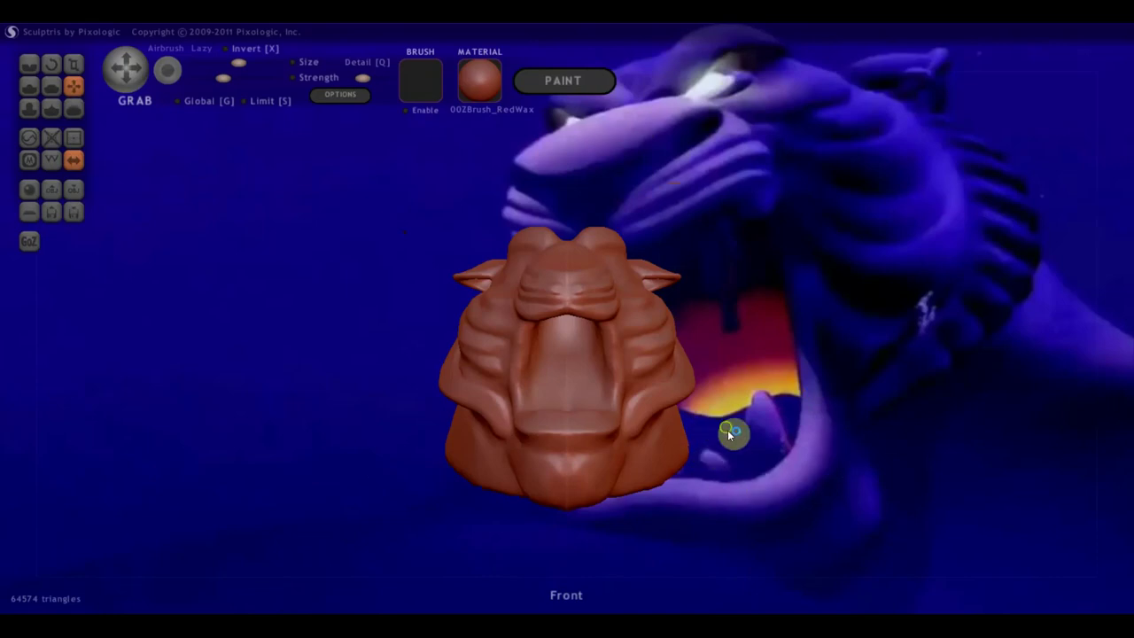
pyautogui.moveTo(727, 430)
pyautogui.mouseDown(button='right')
pyautogui.moveTo(645, 447)
pyautogui.moveTo(585, 437)
pyautogui.moveTo(628, 455)
pyautogui.mouseUp(button='right')
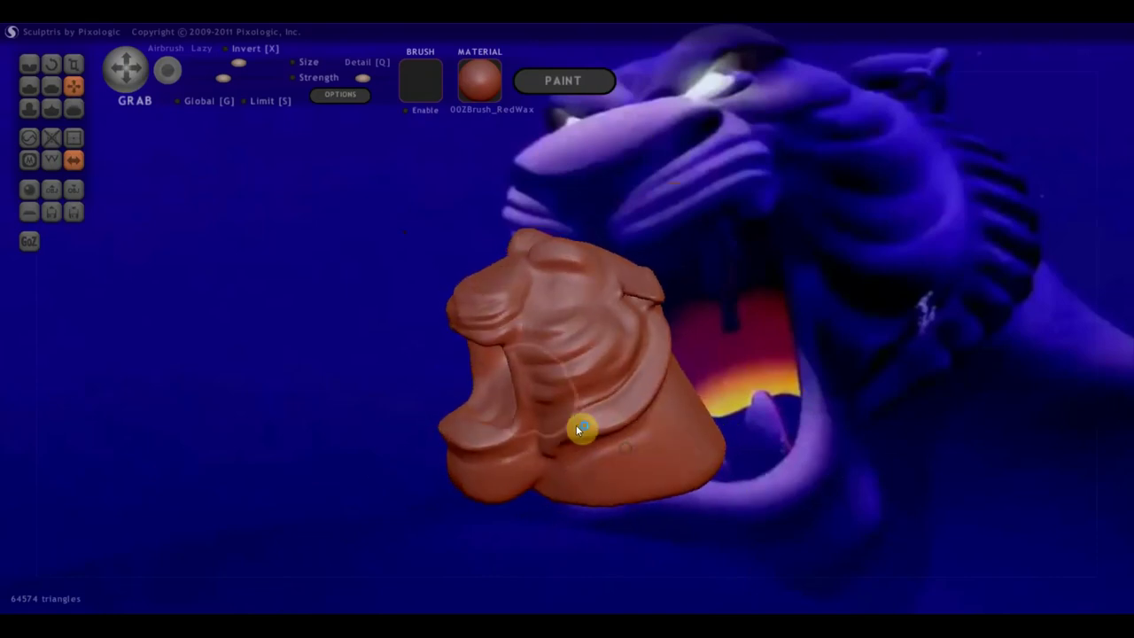
pyautogui.moveTo(576, 429); pyautogui.dragTo(476, 354, button='right')
pyautogui.moveTo(428, 294); pyautogui.dragTo(451, 261)
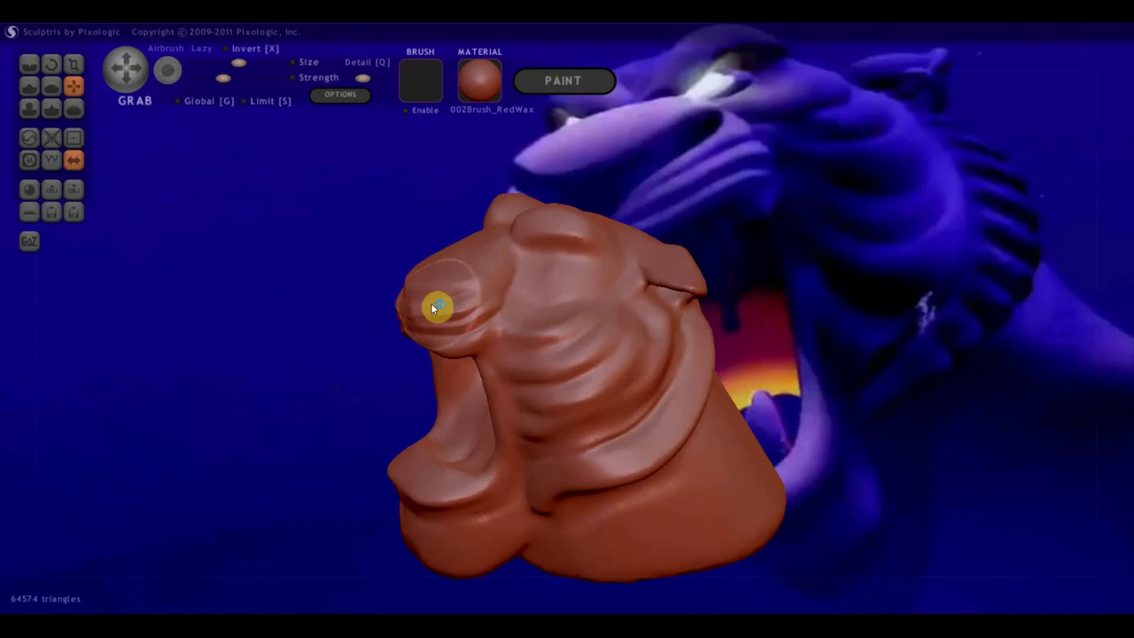
# - Pull the cheek fold outward and extend the head's lower-right corner
pyautogui.moveTo(446, 349); pyautogui.dragTo(416, 358, button='right')
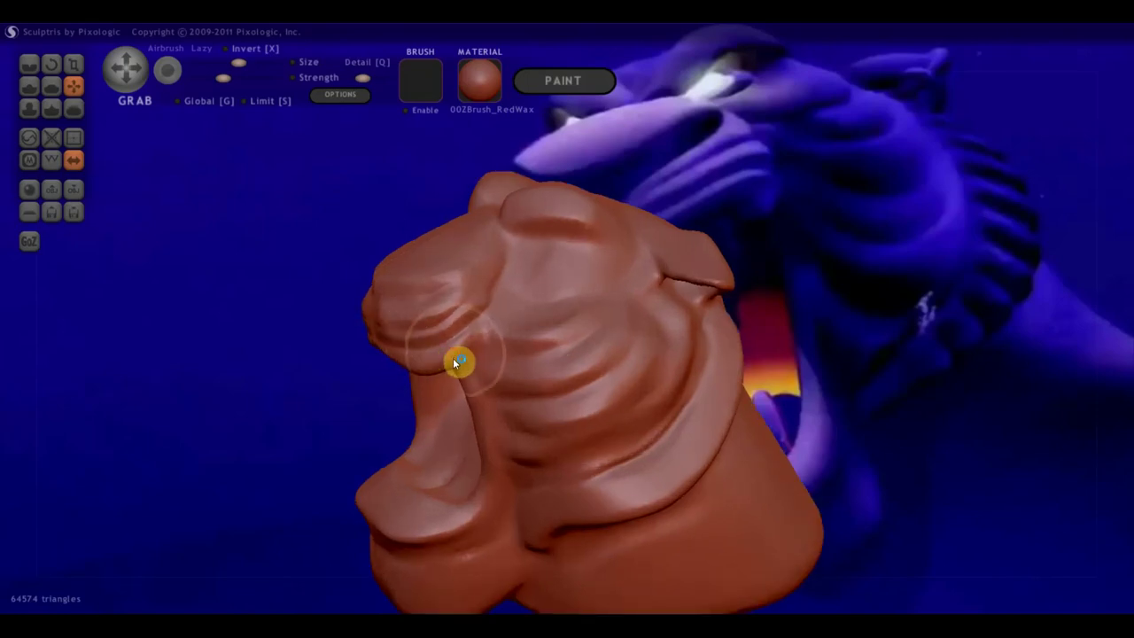
pyautogui.moveTo(462, 356)
pyautogui.mouseDown()
pyautogui.moveTo(516, 366)
pyautogui.moveTo(549, 305)
pyautogui.mouseUp()
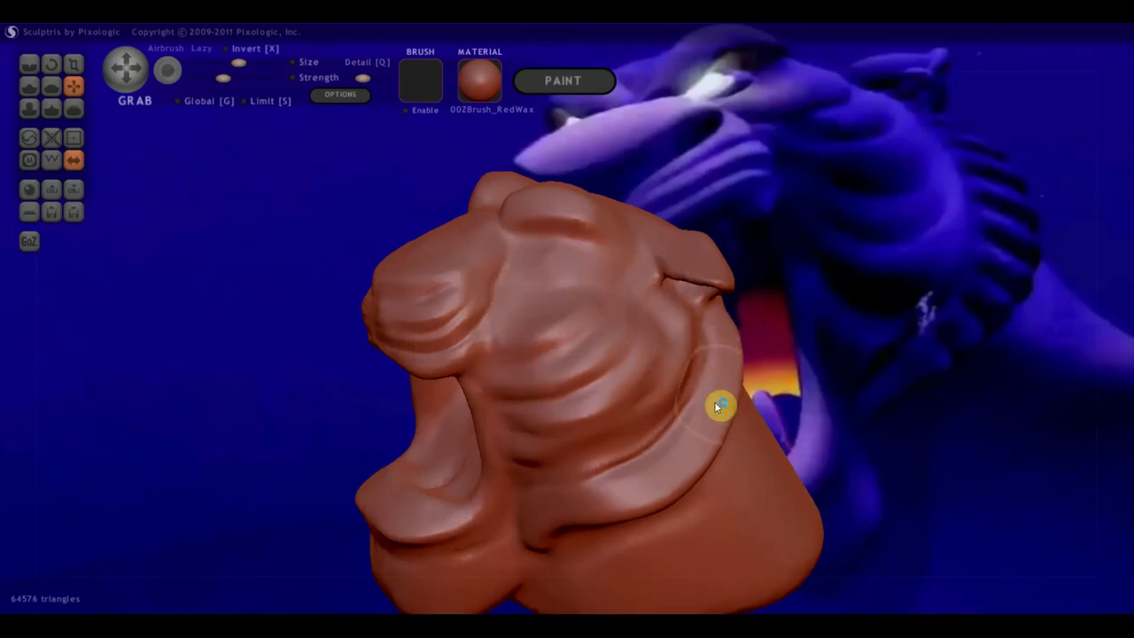
pyautogui.moveTo(753, 404); pyautogui.dragTo(863, 384)
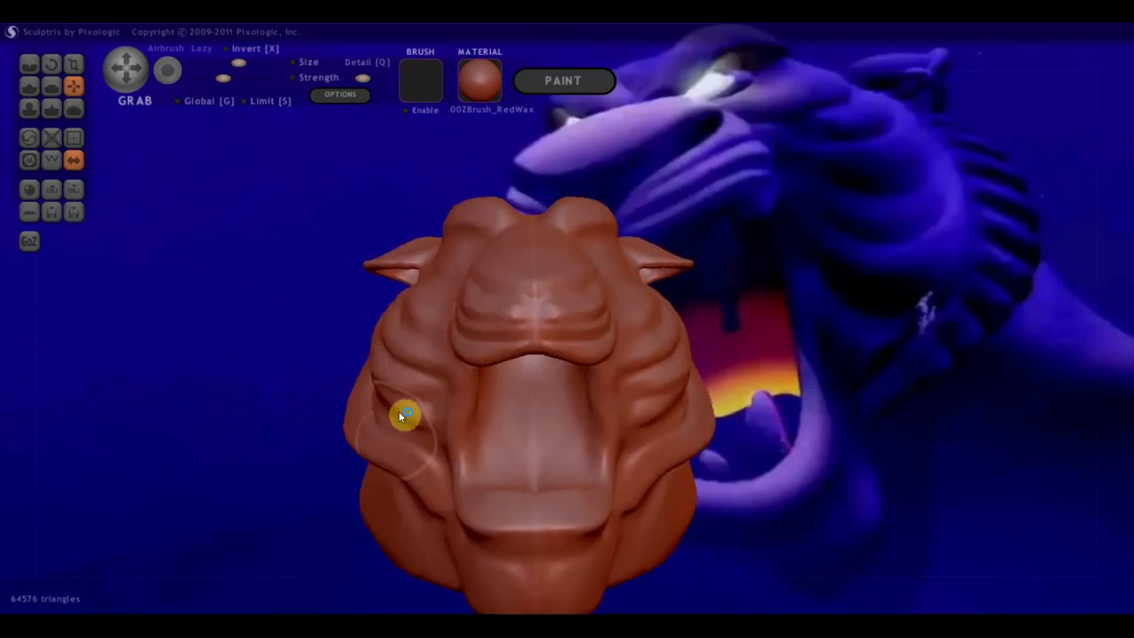
pyautogui.scroll(-2, 505, 453)
pyautogui.moveTo(682, 478)
pyautogui.mouseDown()
pyautogui.moveTo(699, 469)
pyautogui.moveTo(652, 440)
pyautogui.mouseUp()
pyautogui.moveTo(699, 486)
pyautogui.mouseDown()
pyautogui.moveTo(736, 511)
pyautogui.moveTo(638, 539)
pyautogui.moveTo(630, 519)
pyautogui.mouseUp()
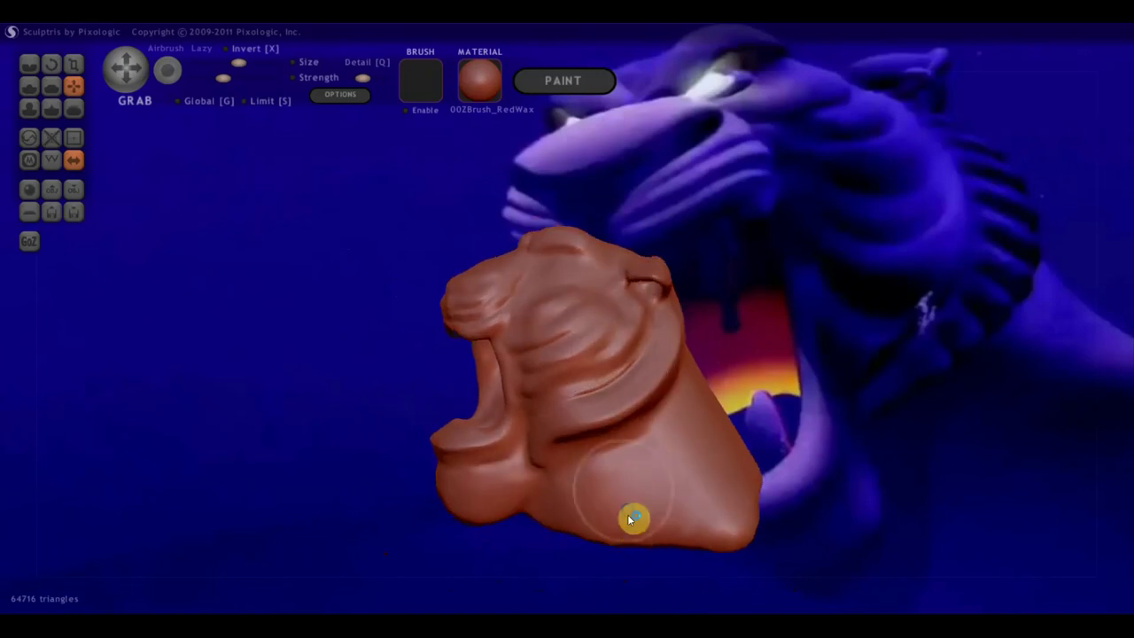
# - Build up rounded bulges on the right cheek with the Draw (Clay) brush
pyautogui.click(39, 98)
pyautogui.scroll(-3, 638, 469)
pyautogui.scroll(-2, 638, 469)
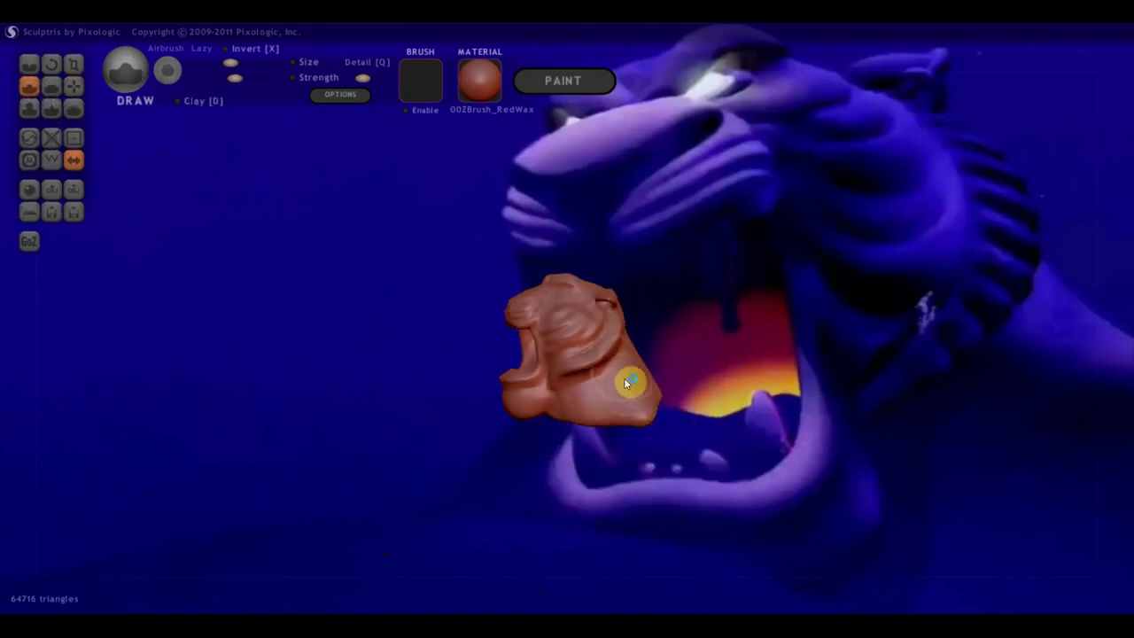
pyautogui.moveTo(640, 372); pyautogui.dragTo(628, 398)
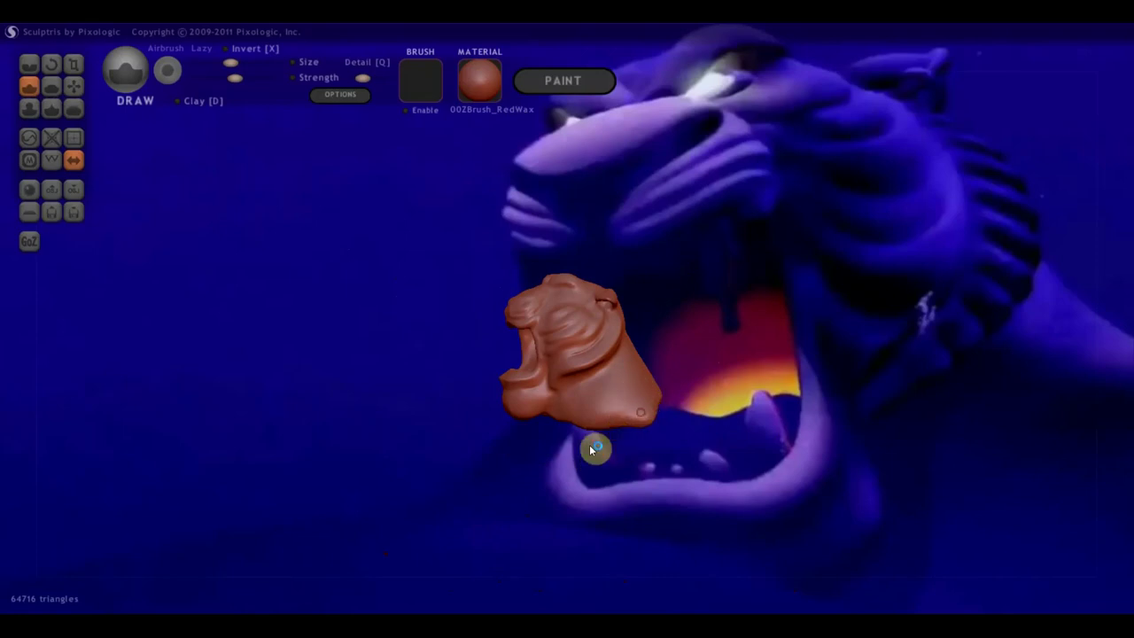
pyautogui.moveTo(584, 443); pyautogui.dragTo(609, 467)
pyautogui.moveTo(649, 376)
pyautogui.mouseDown()
pyautogui.moveTo(643, 392)
pyautogui.moveTo(647, 369)
pyautogui.moveTo(625, 360)
pyautogui.moveTo(665, 412)
pyautogui.moveTo(704, 379)
pyautogui.mouseUp()
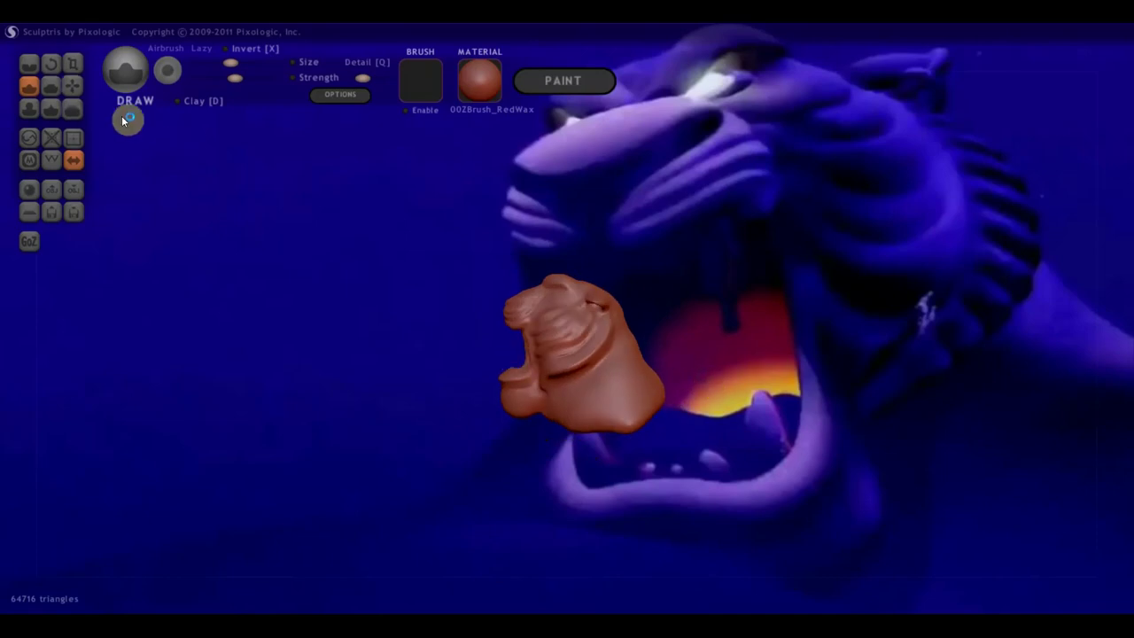
# - Pull the lower jaw and lower head outward with Grab
pyautogui.click(75, 86)
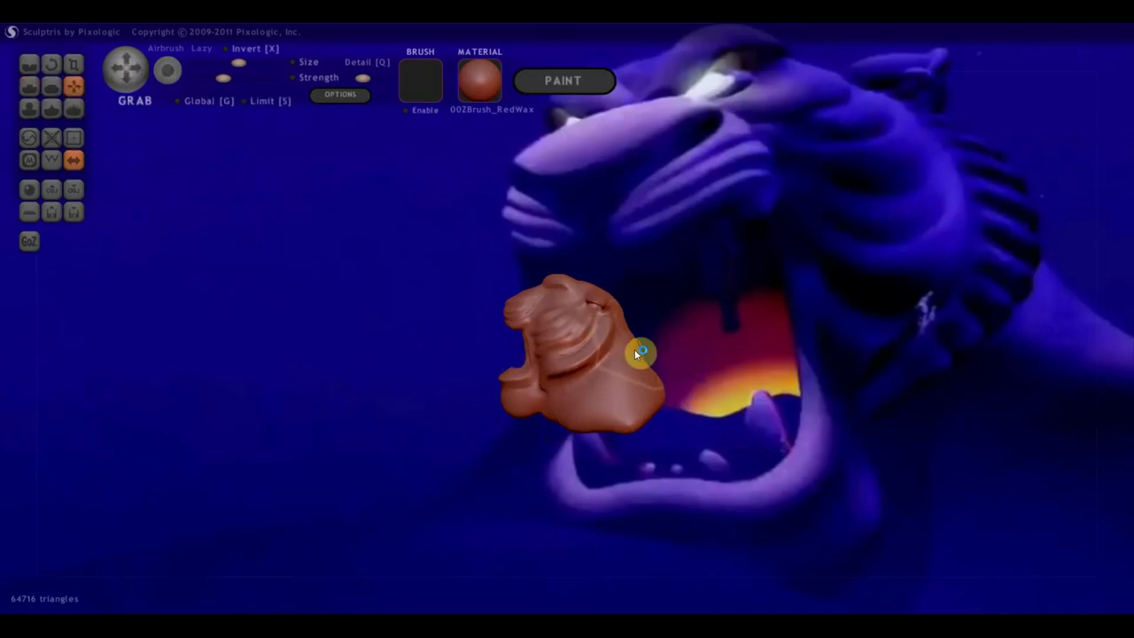
pyautogui.moveTo(653, 409); pyautogui.dragTo(690, 418)
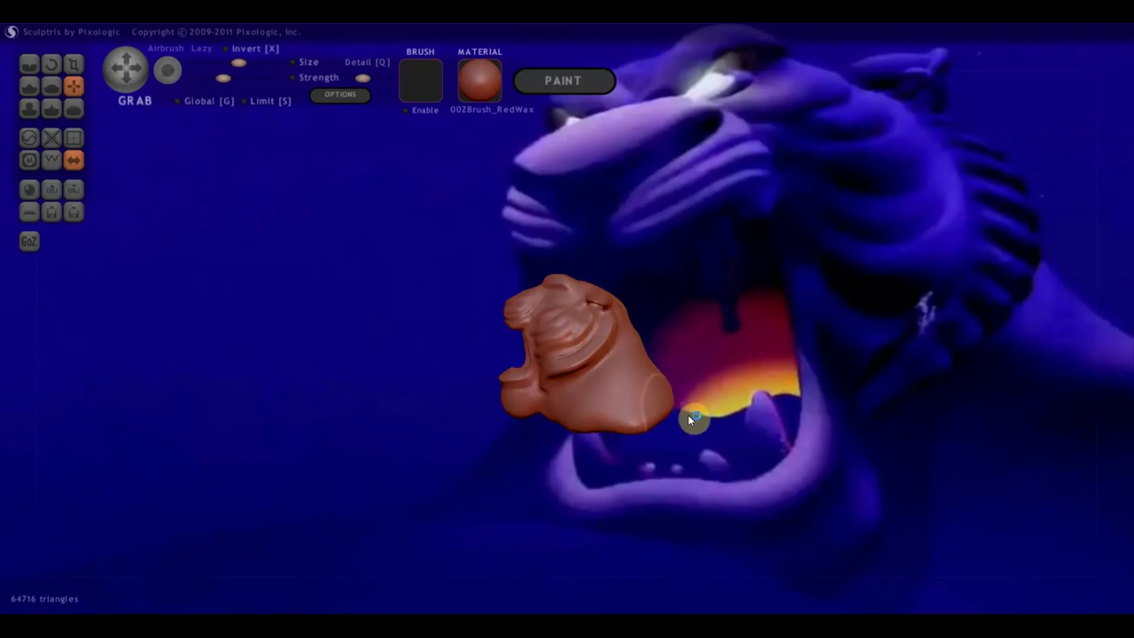
pyautogui.moveTo(670, 362)
pyautogui.mouseDown()
pyautogui.moveTo(562, 487)
pyautogui.moveTo(672, 438)
pyautogui.moveTo(700, 445)
pyautogui.mouseUp()
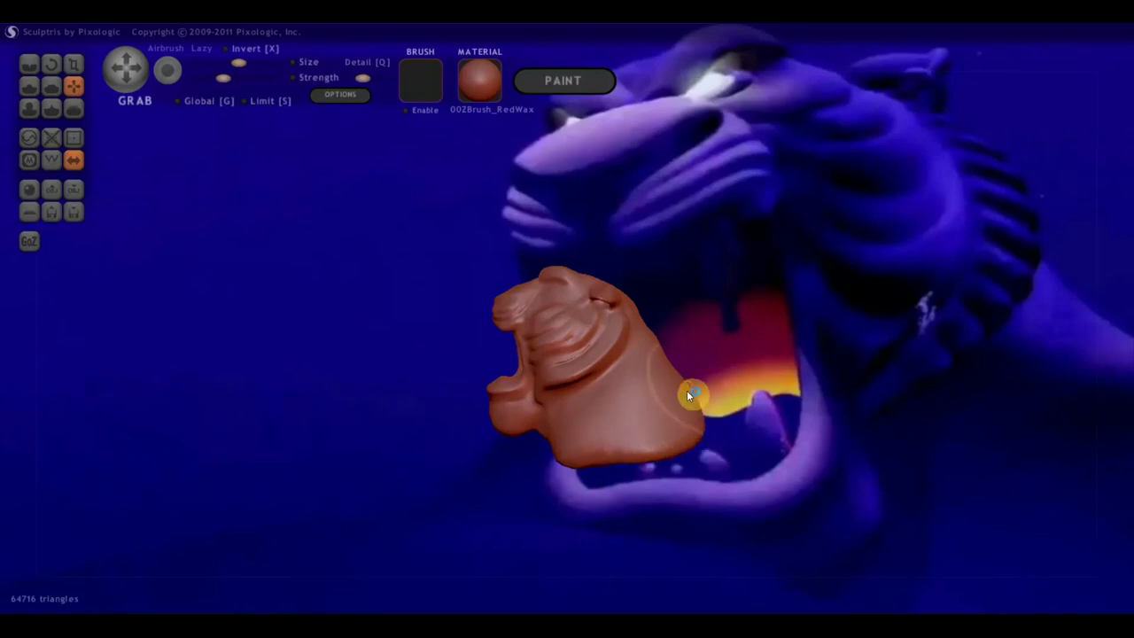
# - Flatten the lower cheek and jaw with the Flatten brush
pyautogui.click(57, 92)
pyautogui.moveTo(650, 342); pyautogui.dragTo(581, 375, button='right')
pyautogui.moveTo(634, 372)
pyautogui.mouseDown()
pyautogui.moveTo(575, 431)
pyautogui.moveTo(582, 414)
pyautogui.mouseUp()
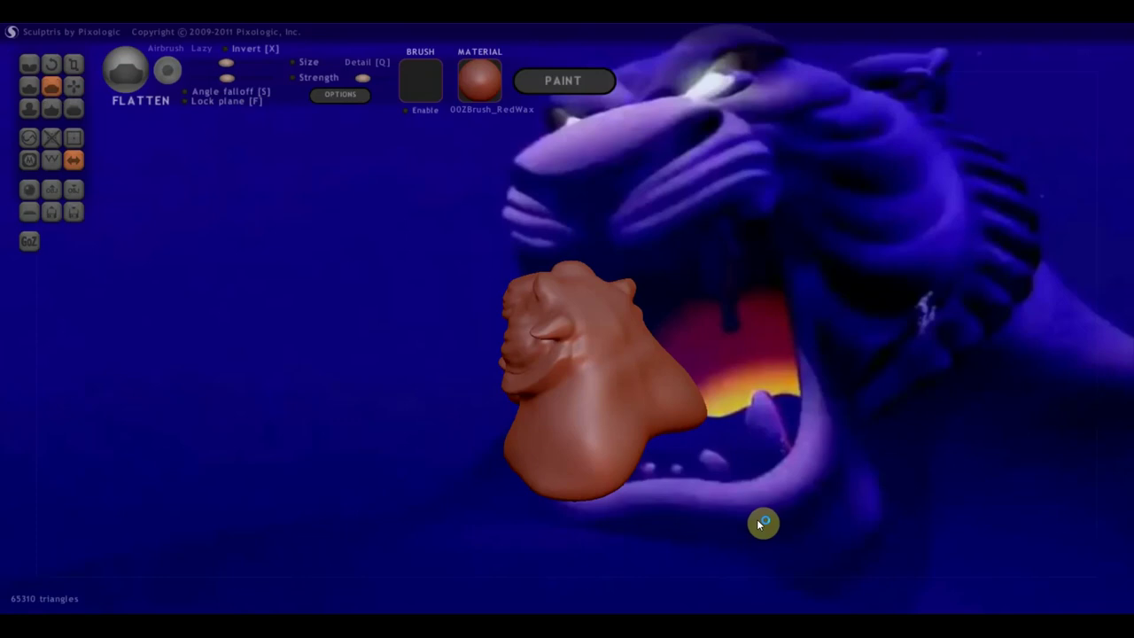
# - Import the sculpted tiger head into ZBrush and enable PolyF under Tool > Geometry
pyautogui.click(47, 184)
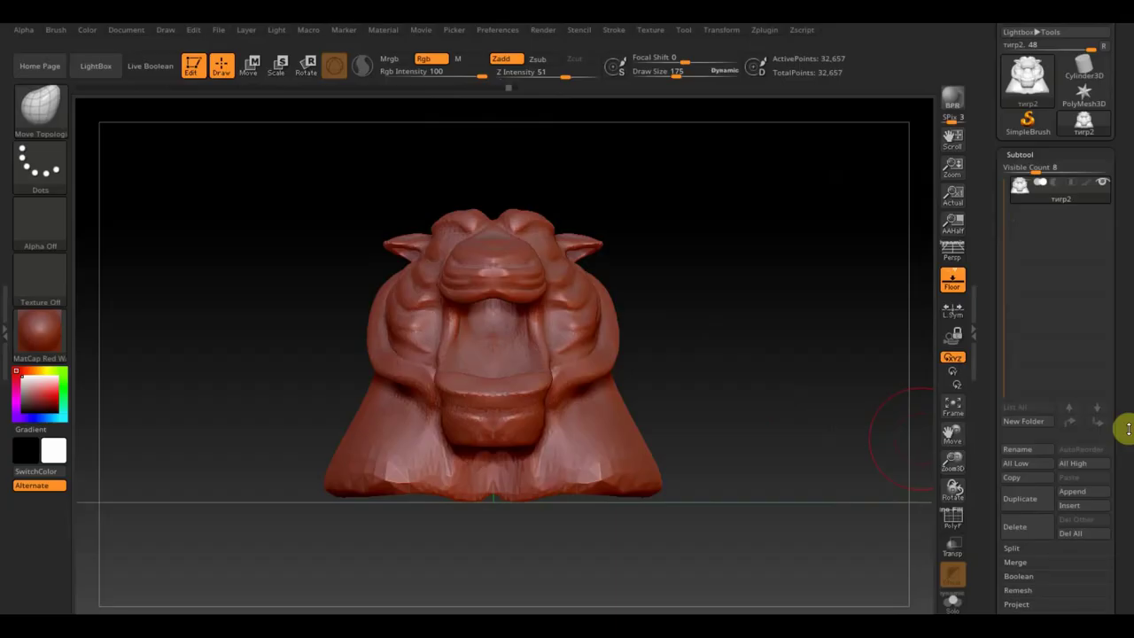
pyautogui.moveTo(1130, 453); pyautogui.dragTo(1129, 435)
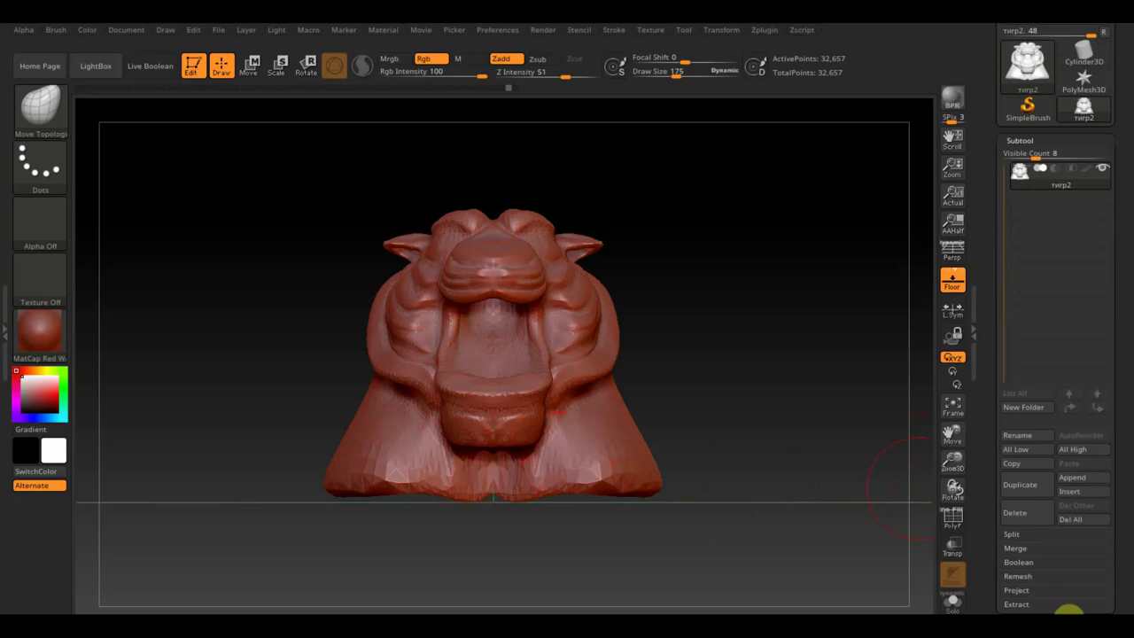
pyautogui.moveTo(1130, 567); pyautogui.dragTo(1130, 514)
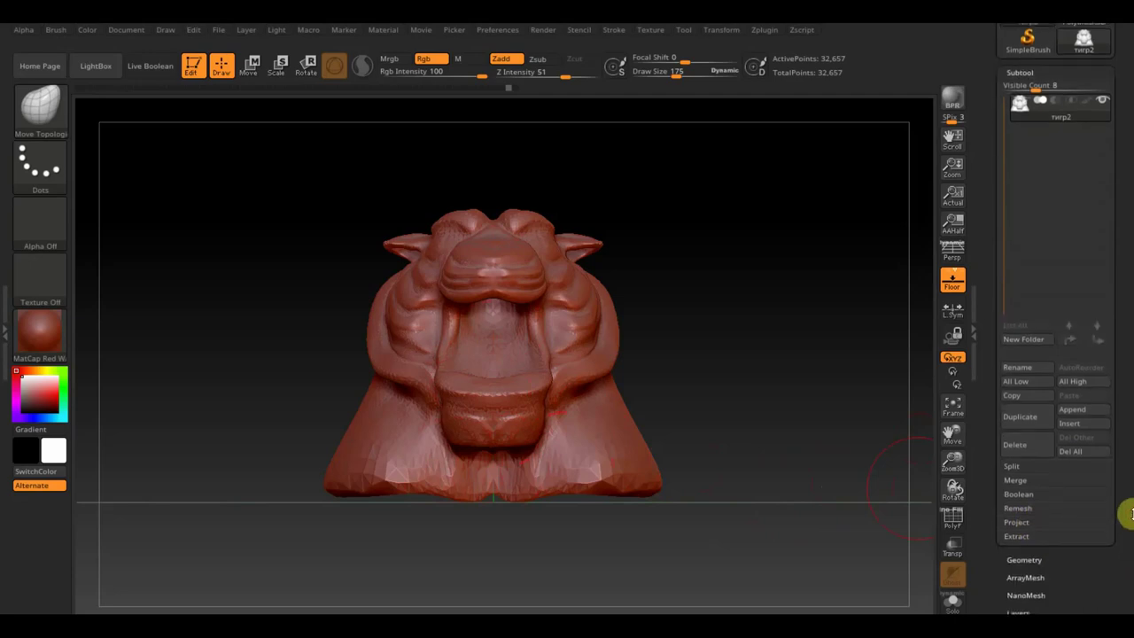
pyautogui.click(1028, 560)
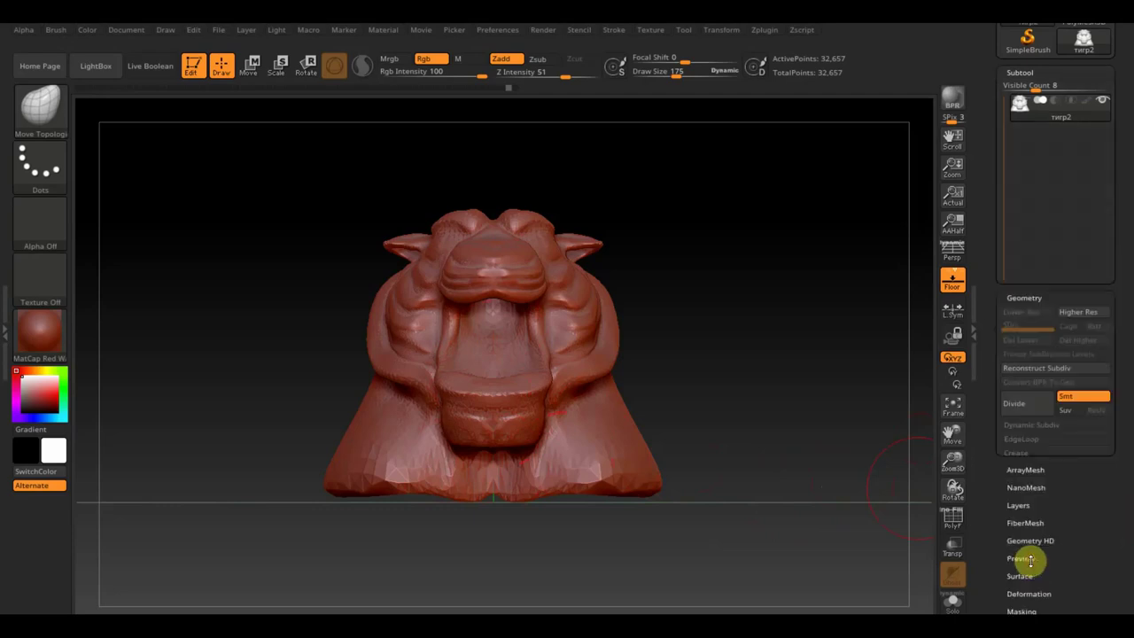
pyautogui.click(953, 523)
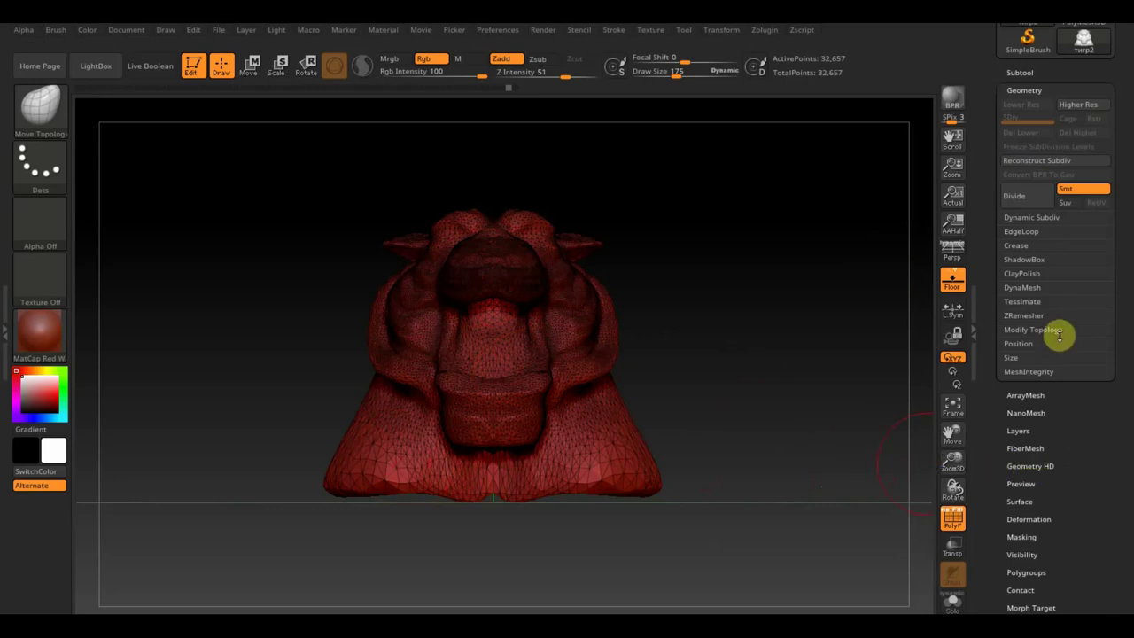
# - DynaMesh the head at resolution 408, after undoing the too-dense 1504 remesh
pyautogui.click(1028, 289)
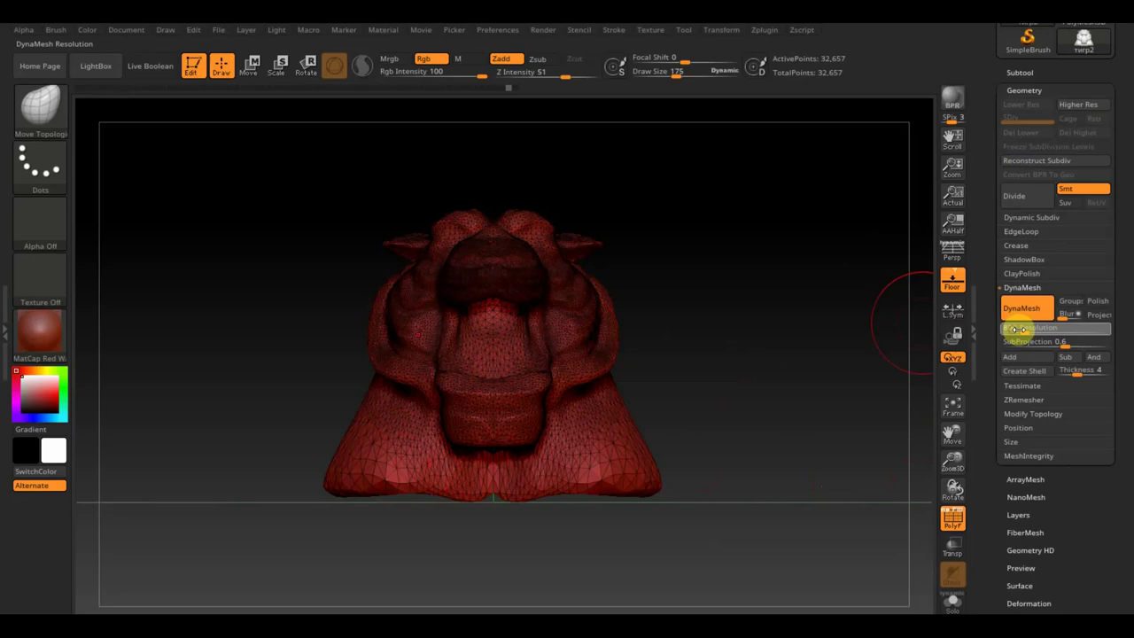
pyautogui.moveTo(1042, 337); pyautogui.dragTo(1042, 330)
pyautogui.click(1042, 317)
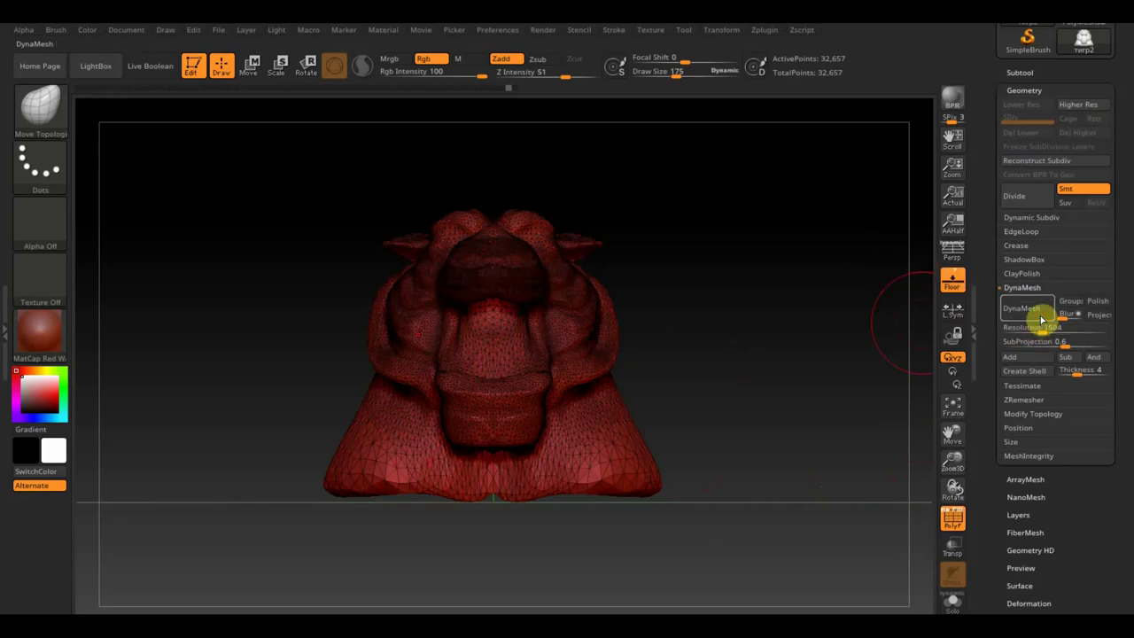
pyautogui.click(1042, 317)
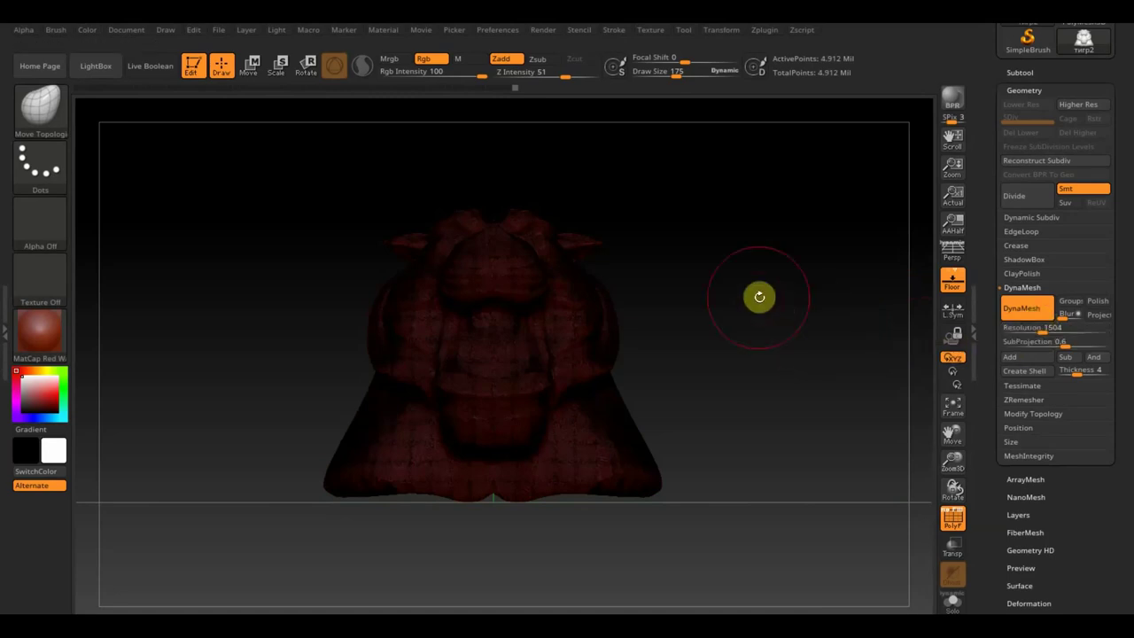
pyautogui.hotkey('ctrl', 'z')
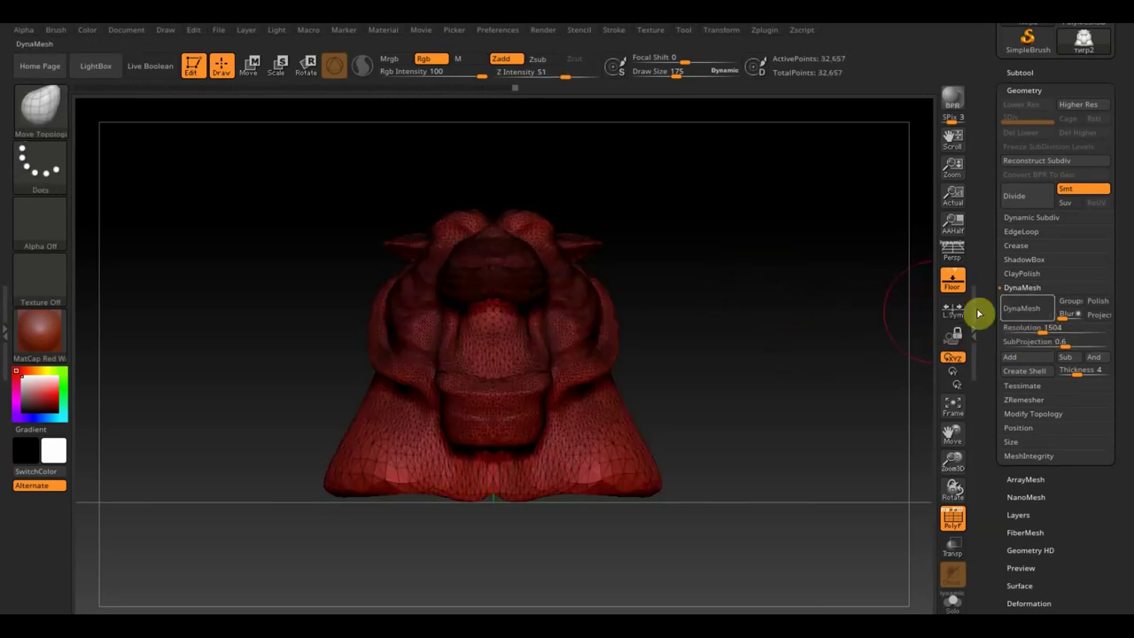
pyautogui.moveTo(1036, 328); pyautogui.dragTo(1011, 330)
pyautogui.click(1024, 308)
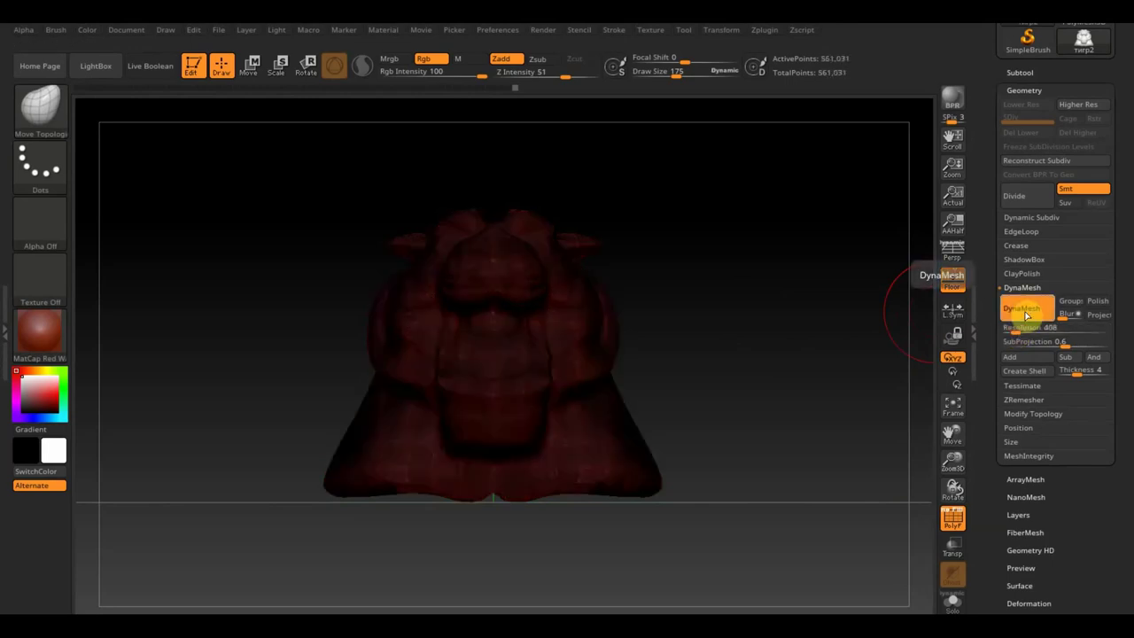
# - Turn off the PolyF wireframe display
pyautogui.click(936, 515)
pyautogui.click(939, 516)
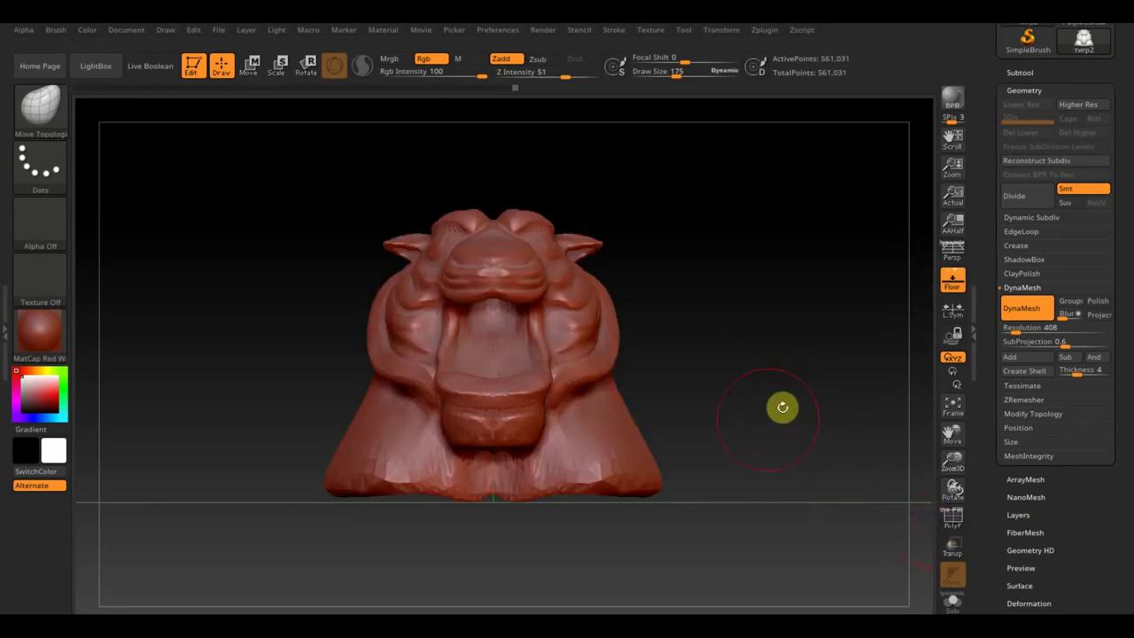
pyautogui.moveTo(744, 402)
pyautogui.mouseDown()
pyautogui.moveTo(735, 413)
pyautogui.moveTo(835, 445)
pyautogui.mouseUp()
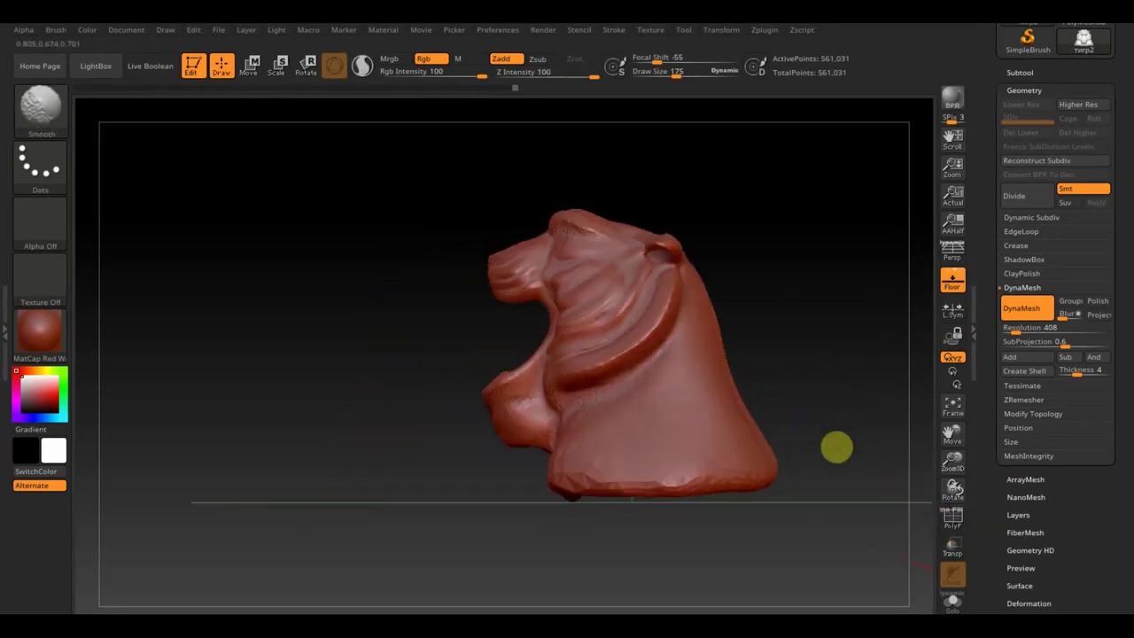
# - Trim the base of the bust flat with a TrimRect rectangle
pyautogui.hotkey('ctrl', 'shift')
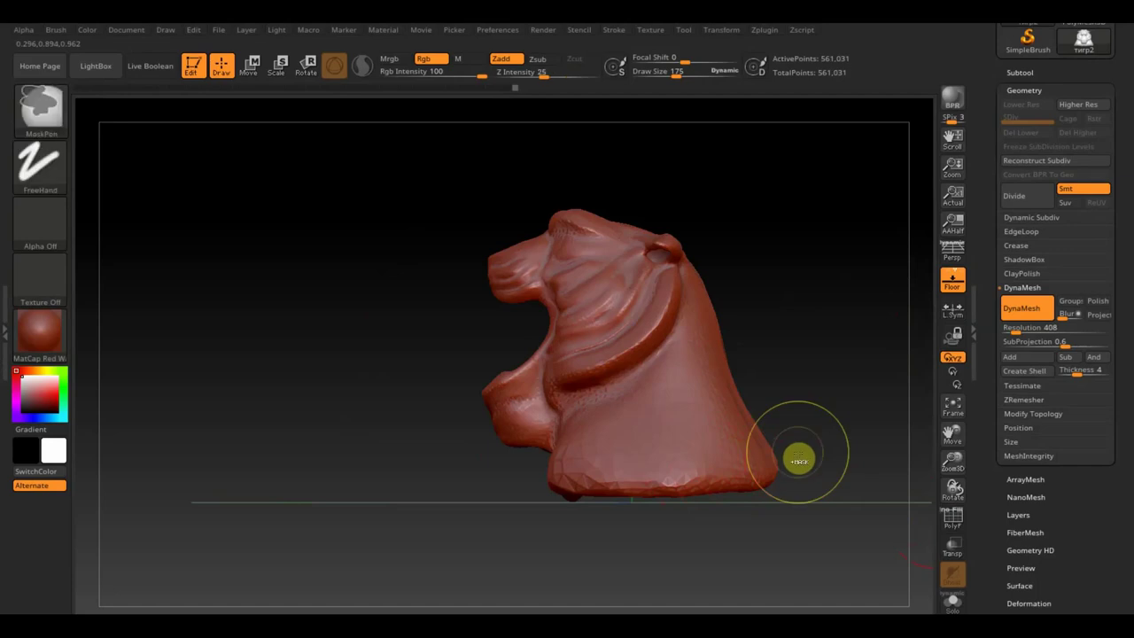
pyautogui.click(49, 113)
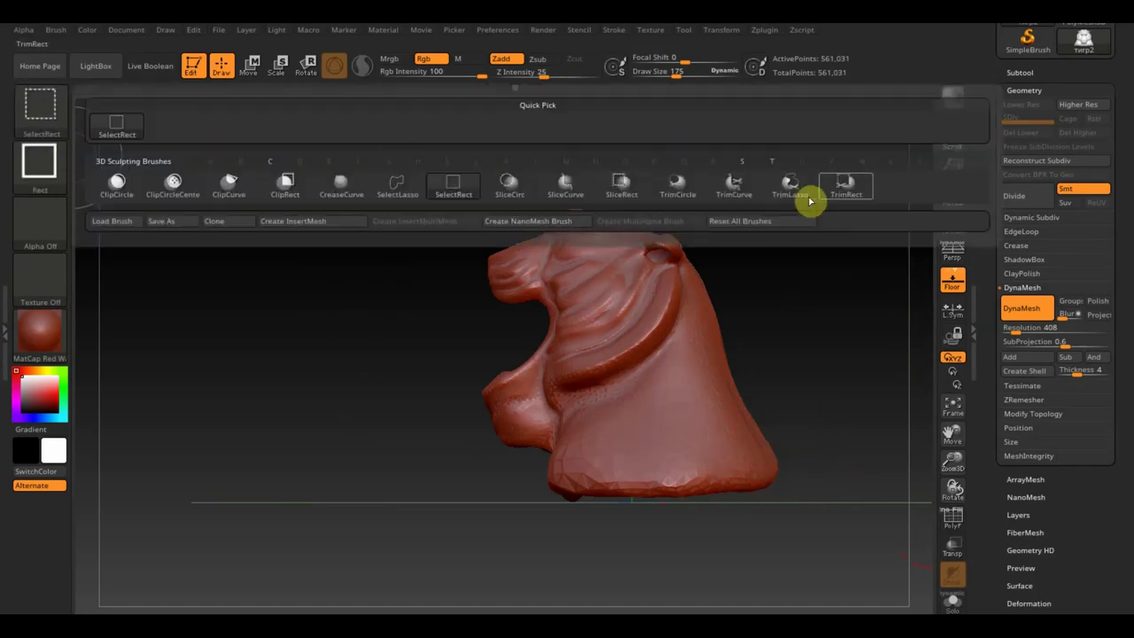
pyautogui.click(849, 190)
pyautogui.moveTo(858, 608)
pyautogui.keyDown('ctrl'); pyautogui.keyDown('shift'); pyautogui.mouseDown()
pyautogui.moveTo(509, 483)
pyautogui.moveTo(513, 474)
pyautogui.mouseUp(); pyautogui.keyUp('shift'); pyautogui.keyUp('ctrl')
pyautogui.moveTo(625, 534)
pyautogui.mouseDown()
pyautogui.moveTo(665, 476)
pyautogui.moveTo(694, 522)
pyautogui.moveTo(718, 529)
pyautogui.mouseUp()
pyautogui.keyDown('ctrl'); pyautogui.moveTo(759, 289); pyautogui.dragTo(790, 356); pyautogui.keyUp('ctrl')
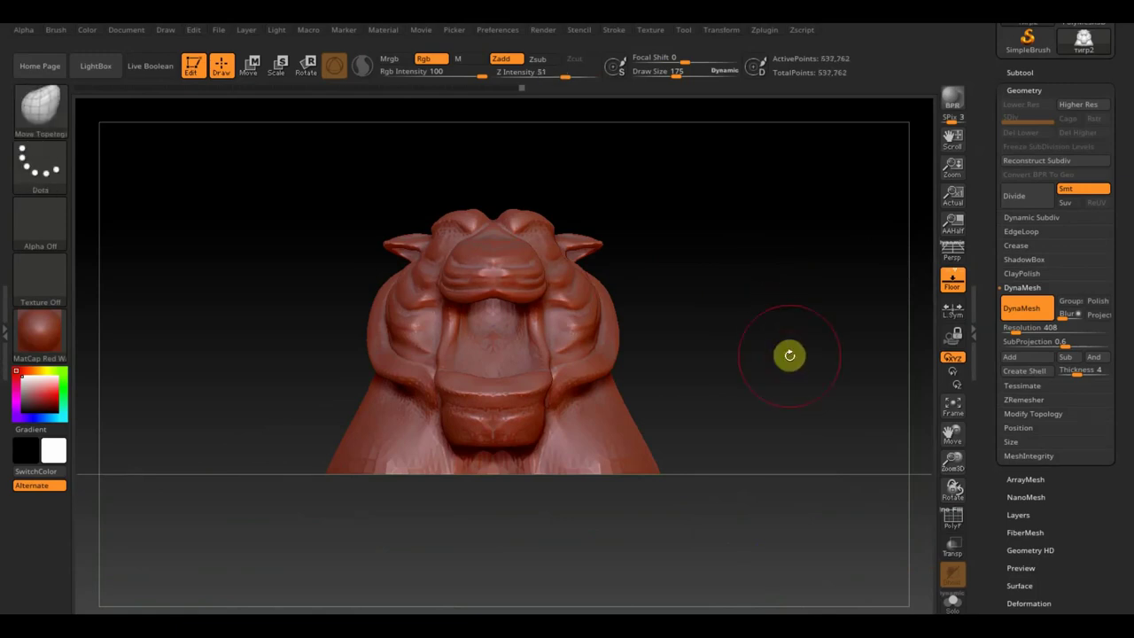
# - Select the ClayBuildup brush from the brush palette
pyautogui.click(37, 105)
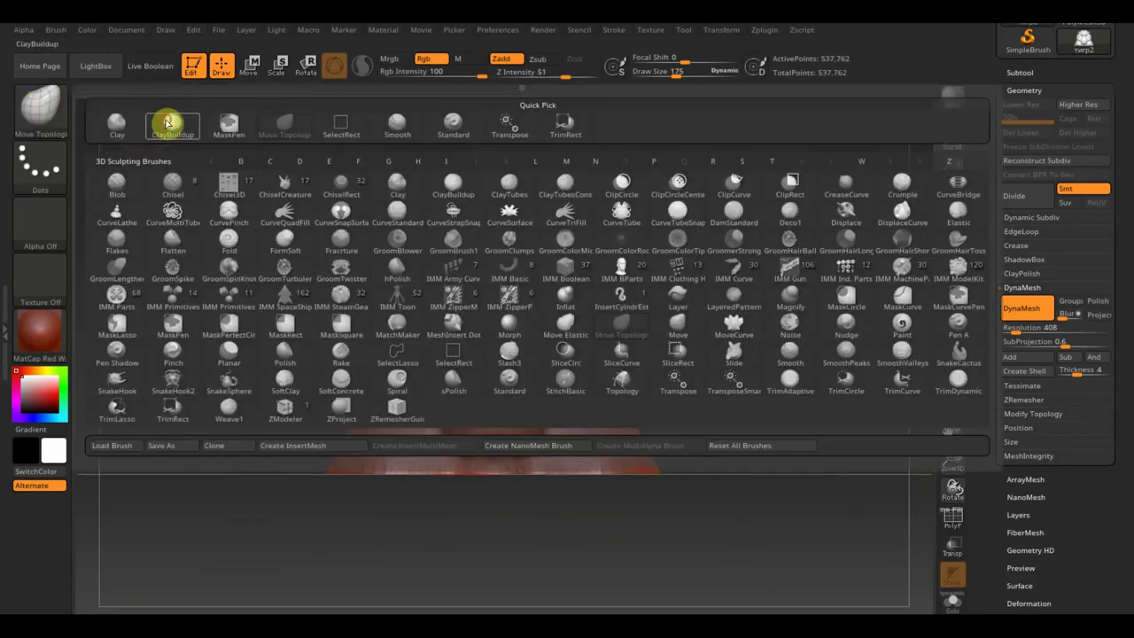
pyautogui.click(168, 121)
pyautogui.click(56, 30)
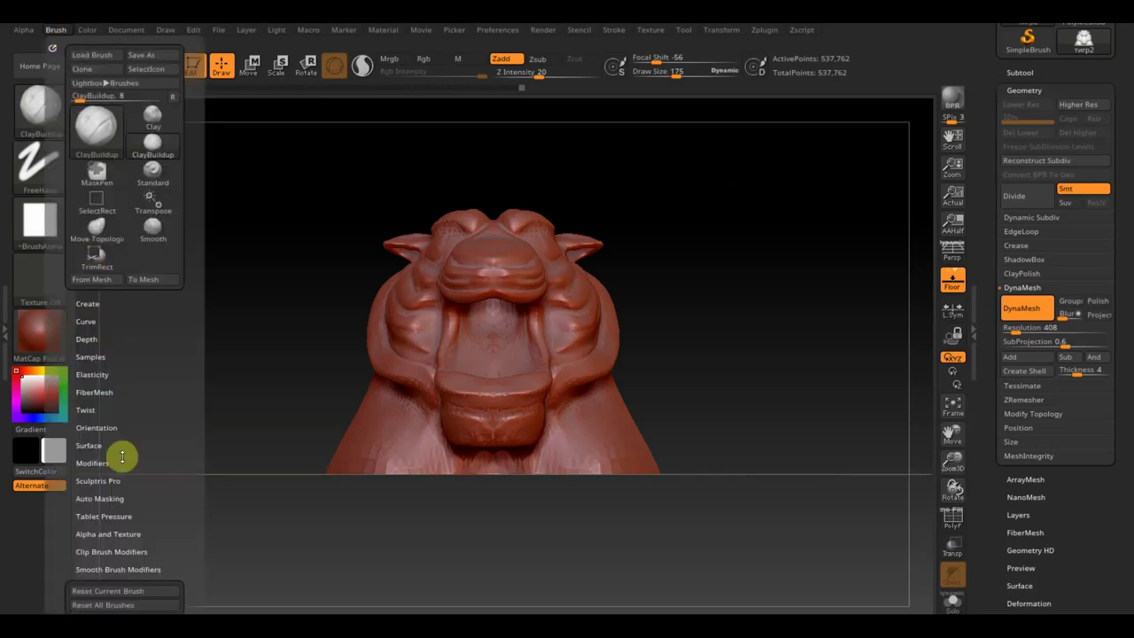
# - Turn on BackfaceMask and set the clay brush to Draw Size 39, Z Intensity 5
pyautogui.click(105, 499)
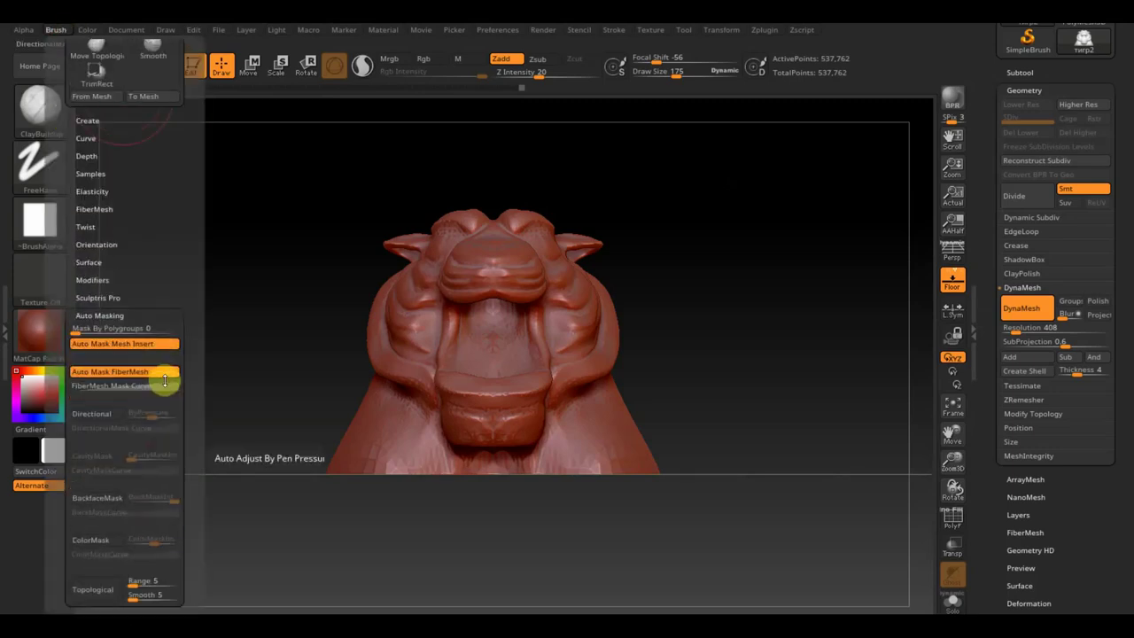
pyautogui.click(118, 497)
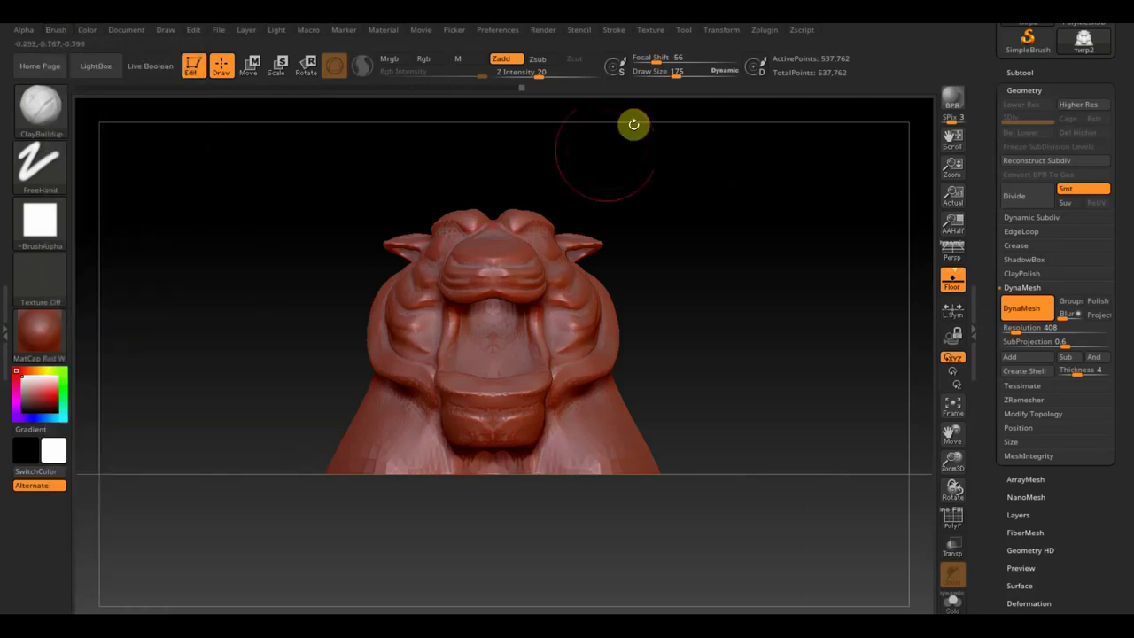
pyautogui.moveTo(675, 73); pyautogui.dragTo(663, 71)
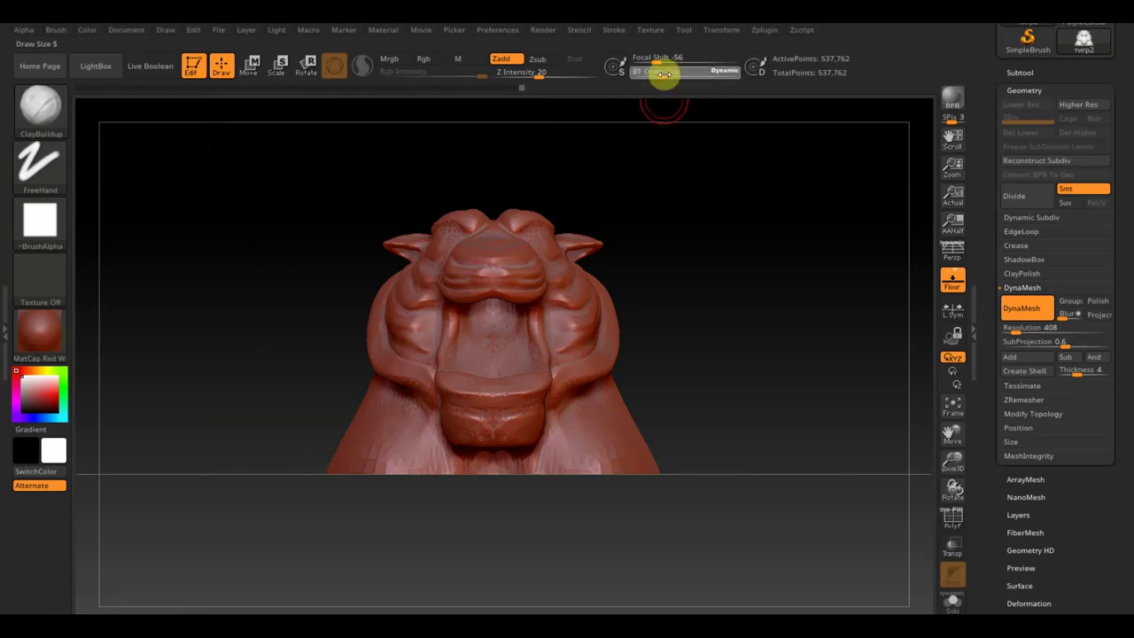
pyautogui.moveTo(745, 242)
pyautogui.mouseDown()
pyautogui.moveTo(771, 331)
pyautogui.moveTo(762, 292)
pyautogui.moveTo(812, 354)
pyautogui.moveTo(791, 295)
pyautogui.mouseUp()
pyautogui.moveTo(663, 71); pyautogui.dragTo(653, 71)
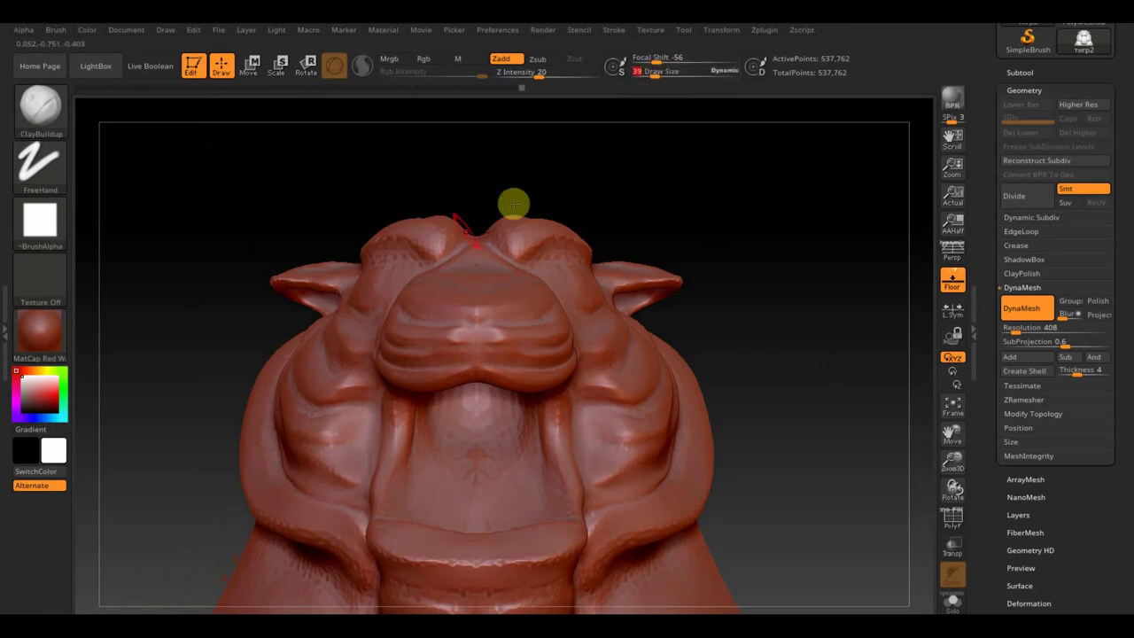
pyautogui.moveTo(529, 73); pyautogui.dragTo(524, 79)
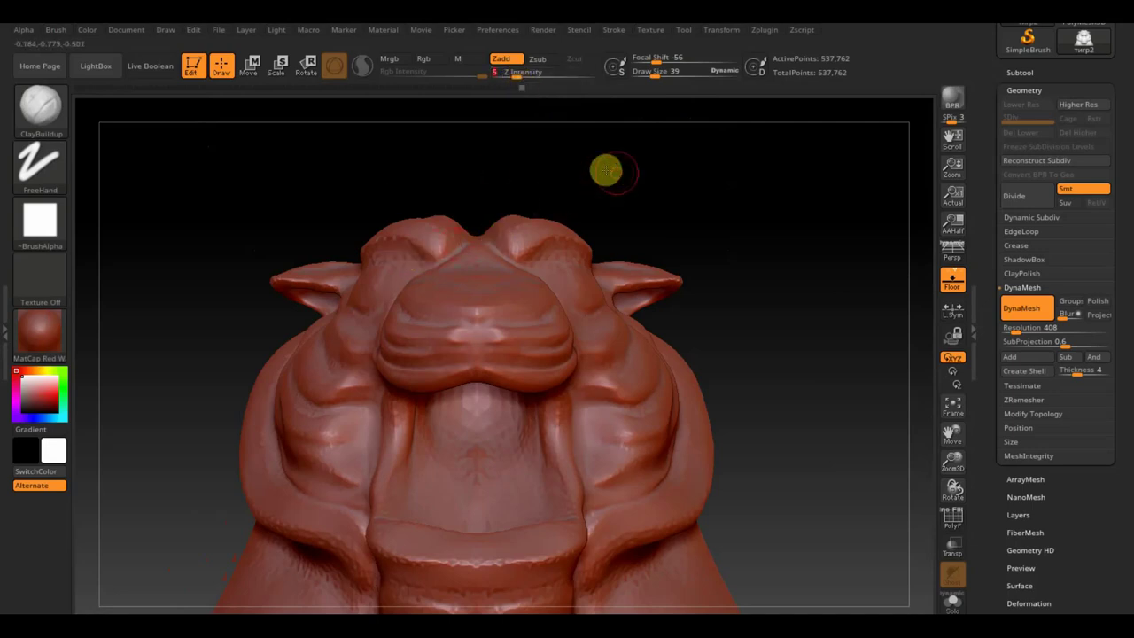
pyautogui.moveTo(605, 169); pyautogui.dragTo(629, 178)
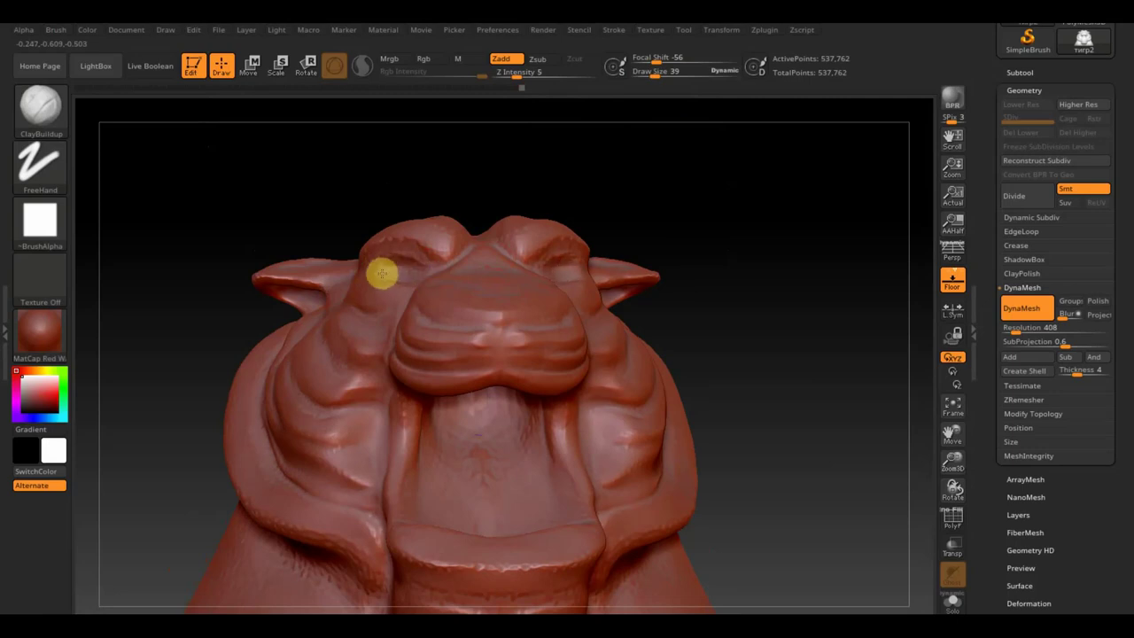
pyautogui.moveTo(681, 207); pyautogui.dragTo(413, 277)
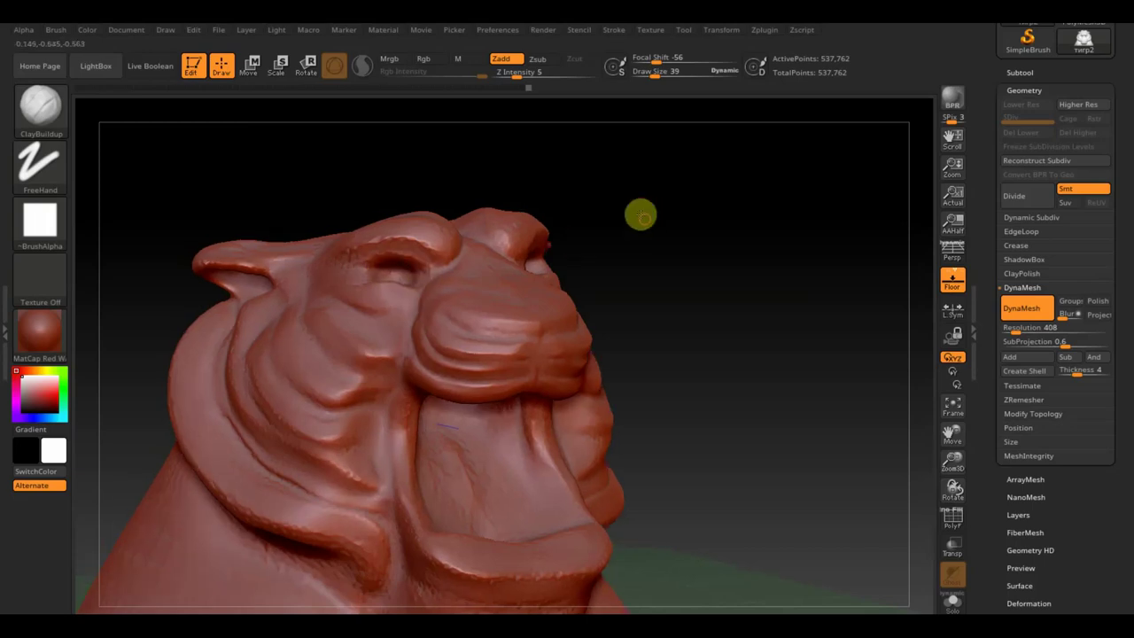
# - Lower Z Intensity to 2 and Shift-smooth the surface around the tiger's eyes
pyautogui.moveTo(640, 212); pyautogui.dragTo(630, 198)
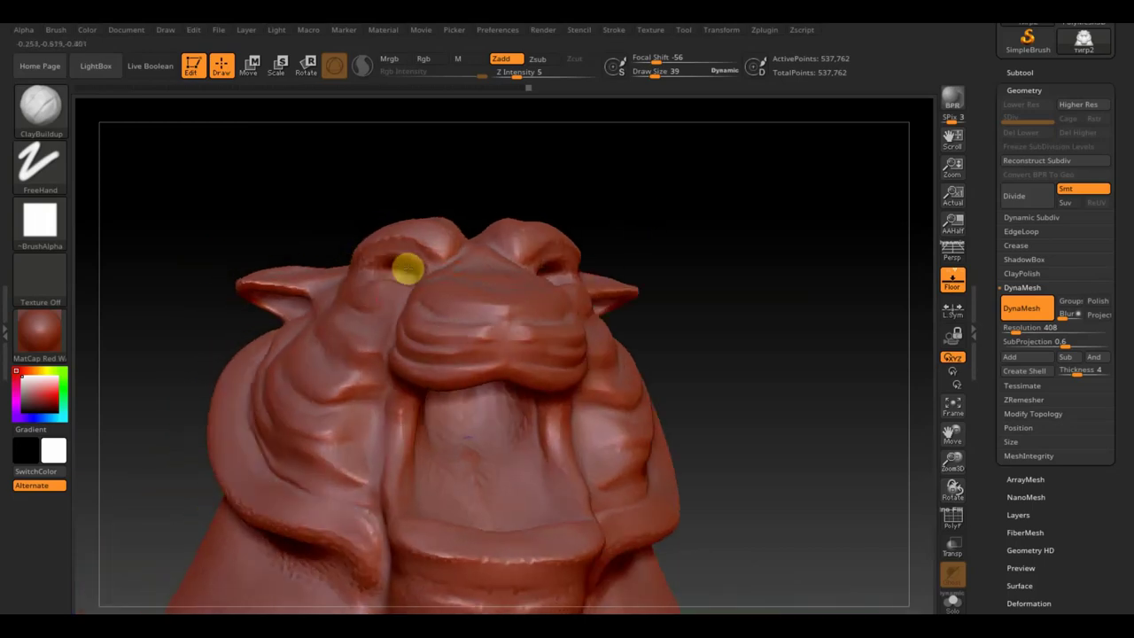
pyautogui.moveTo(663, 201); pyautogui.dragTo(664, 273)
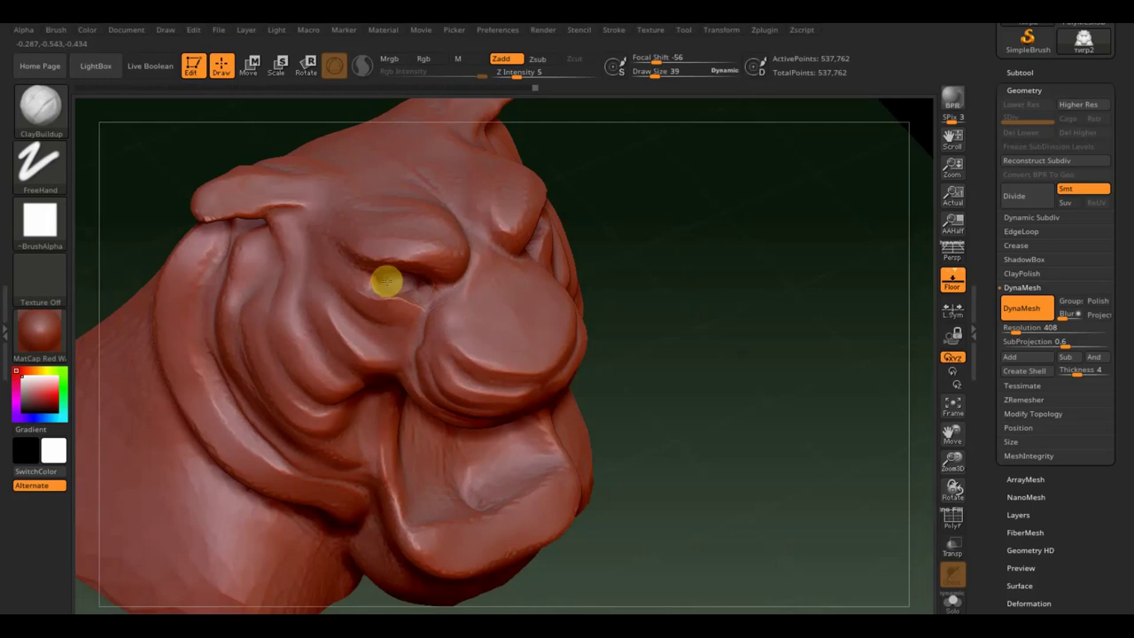
pyautogui.moveTo(516, 77); pyautogui.dragTo(507, 77)
pyautogui.moveTo(664, 222); pyautogui.dragTo(691, 205)
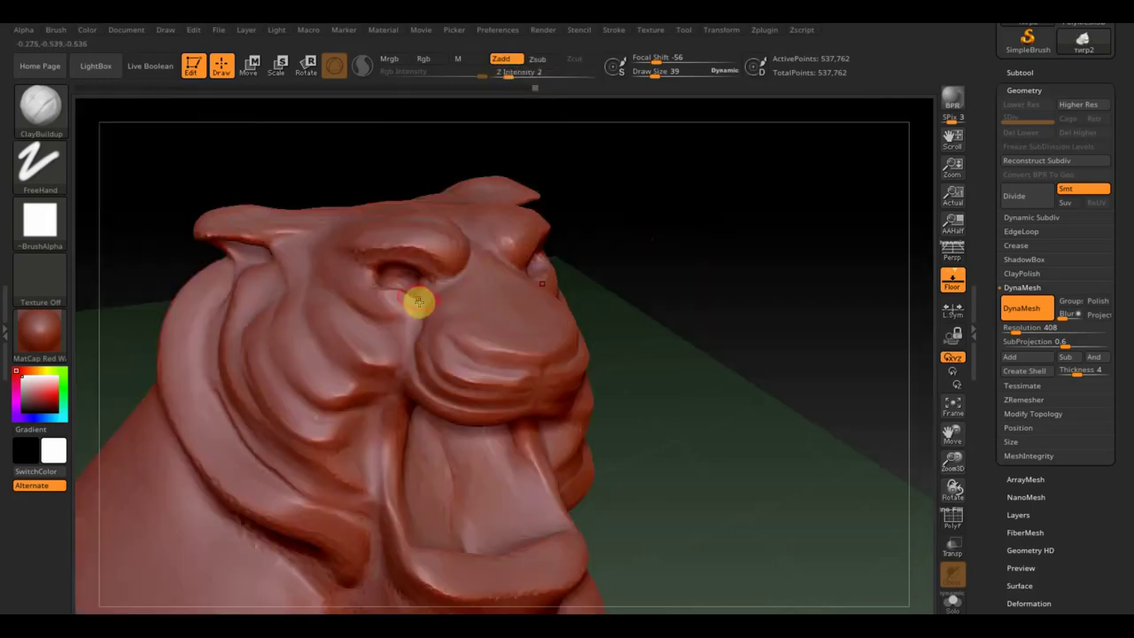
pyautogui.press('shift')
pyautogui.keyDown('shift'); pyautogui.moveTo(382, 296); pyautogui.dragTo(384, 292); pyautogui.keyUp('shift')
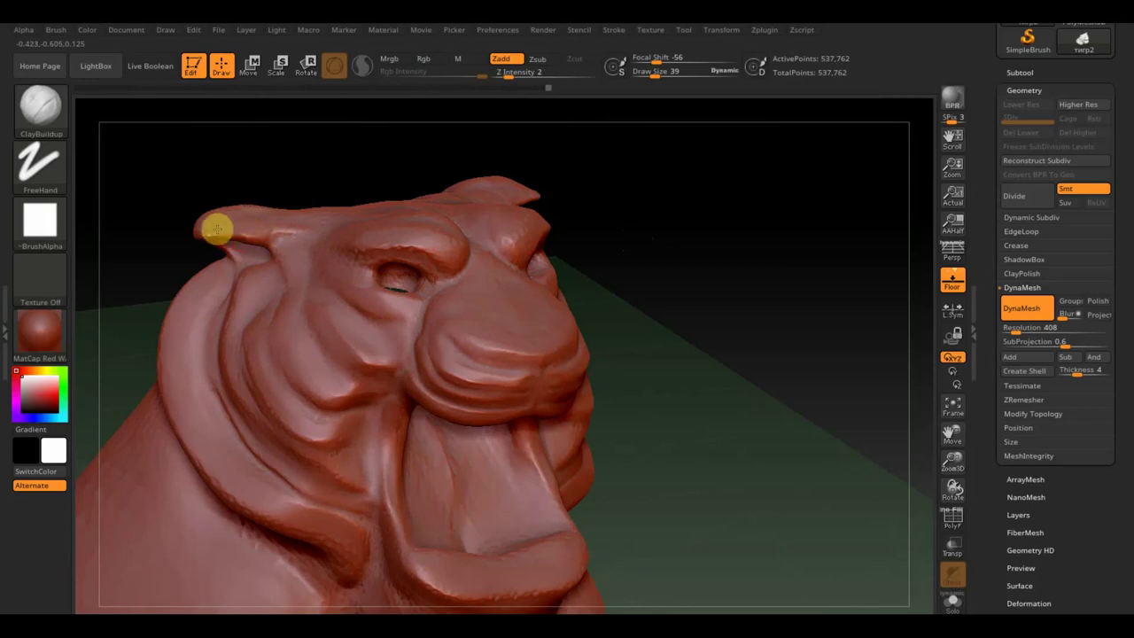
pyautogui.moveTo(539, 340); pyautogui.dragTo(537, 337, button='right')
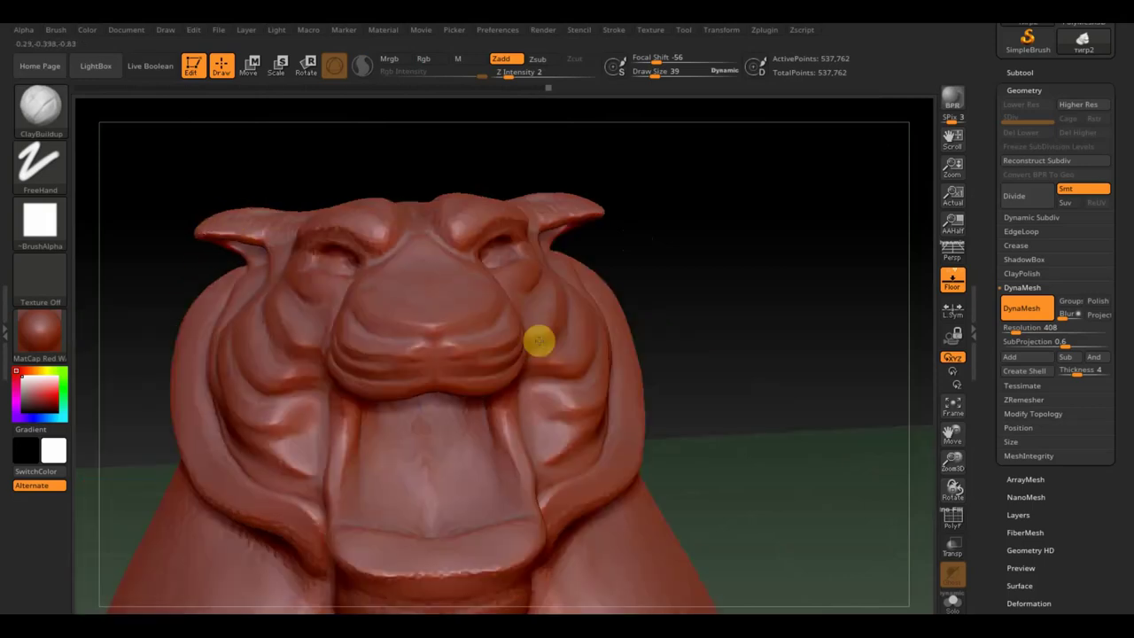
pyautogui.moveTo(706, 317); pyautogui.dragTo(710, 339)
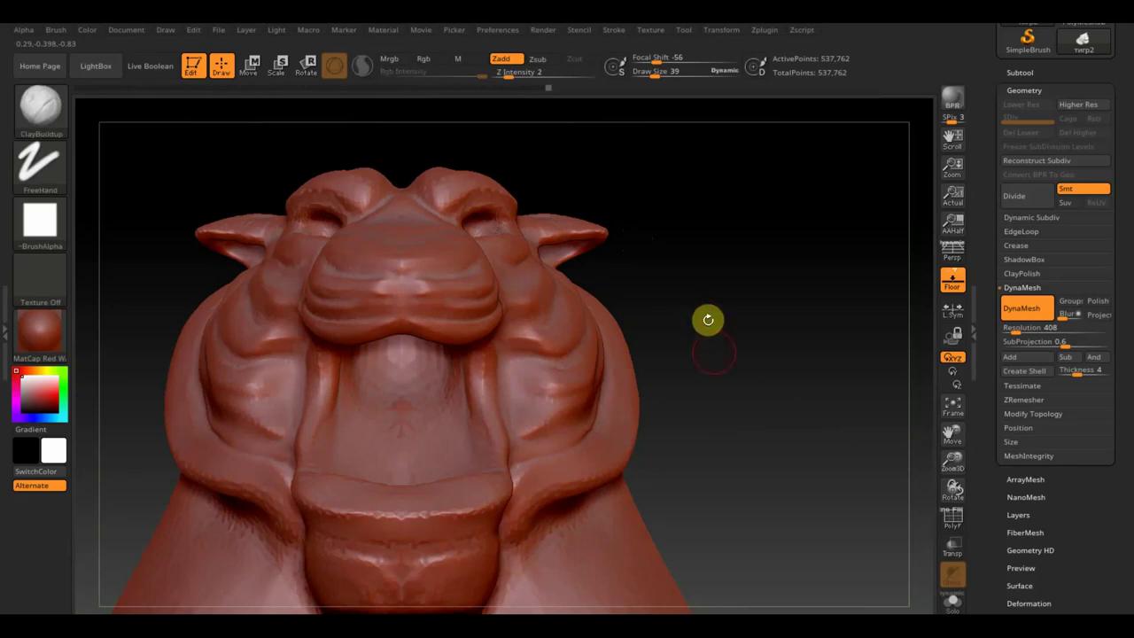
pyautogui.moveTo(712, 393)
pyautogui.mouseDown()
pyautogui.moveTo(708, 350)
pyautogui.moveTo(737, 376)
pyautogui.mouseUp()
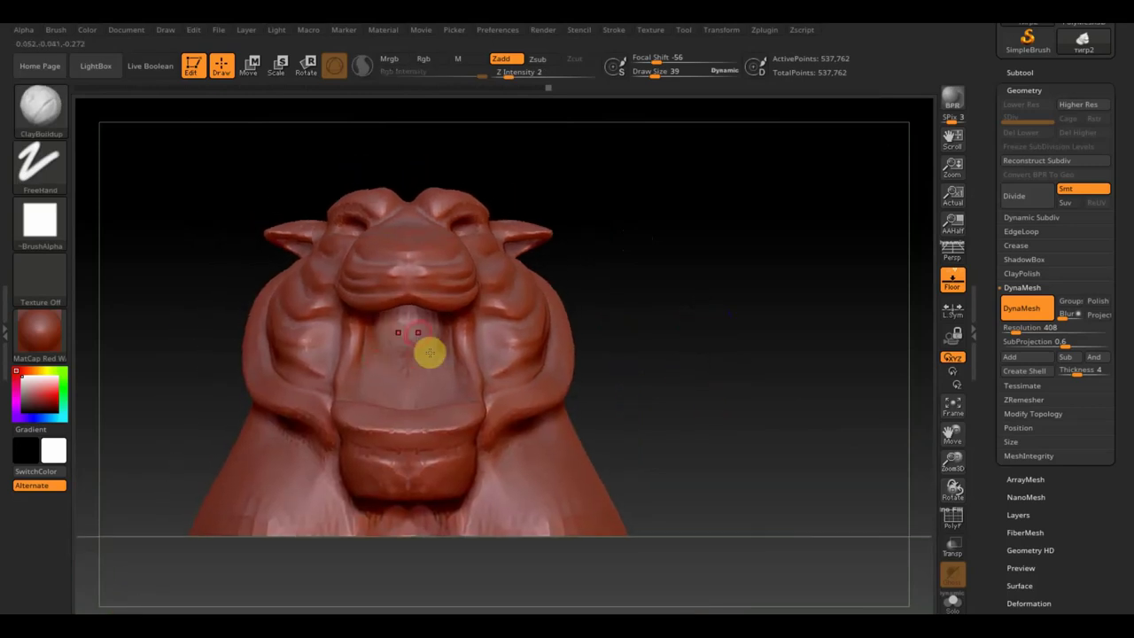
pyautogui.moveTo(596, 367)
pyautogui.mouseDown()
pyautogui.moveTo(661, 367)
pyautogui.moveTo(636, 417)
pyautogui.moveTo(681, 435)
pyautogui.moveTo(660, 445)
pyautogui.mouseUp()
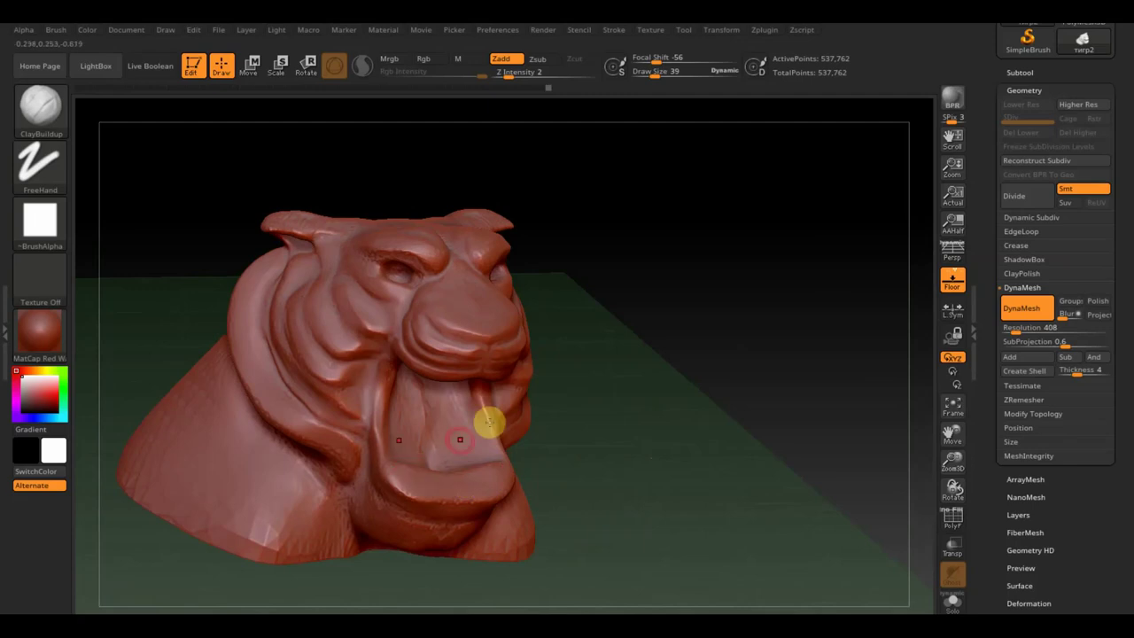
# - Enlarge the brush to Draw Size 73 and stroke creases across the tiger's tongue
pyautogui.moveTo(596, 418); pyautogui.dragTo(621, 478)
pyautogui.moveTo(655, 72); pyautogui.dragTo(660, 73)
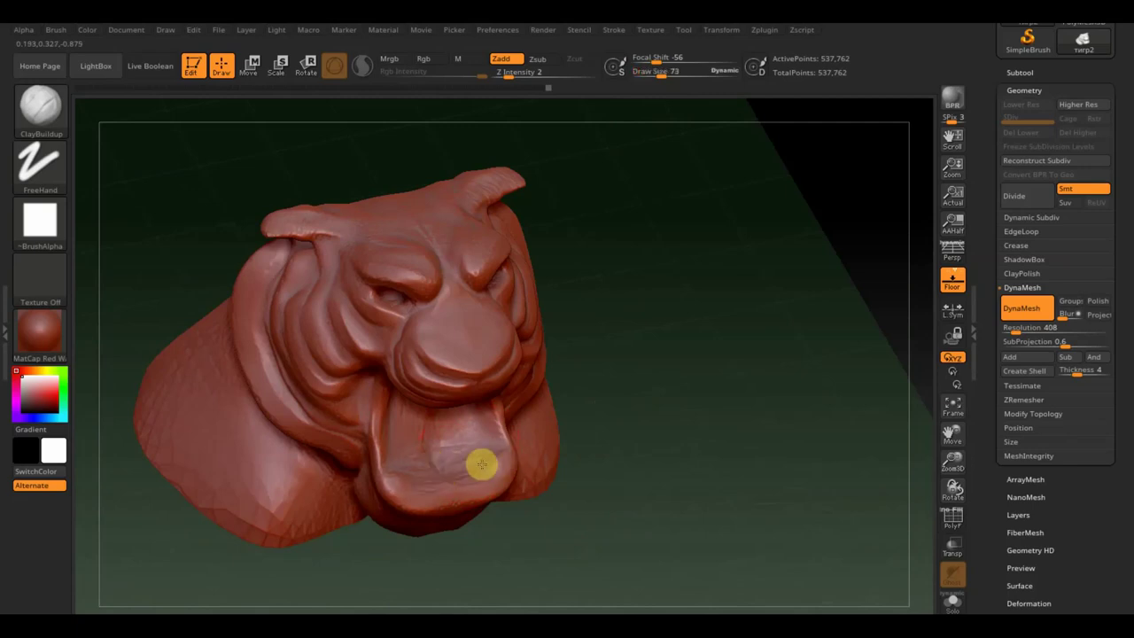
pyautogui.moveTo(489, 459); pyautogui.dragTo(440, 472)
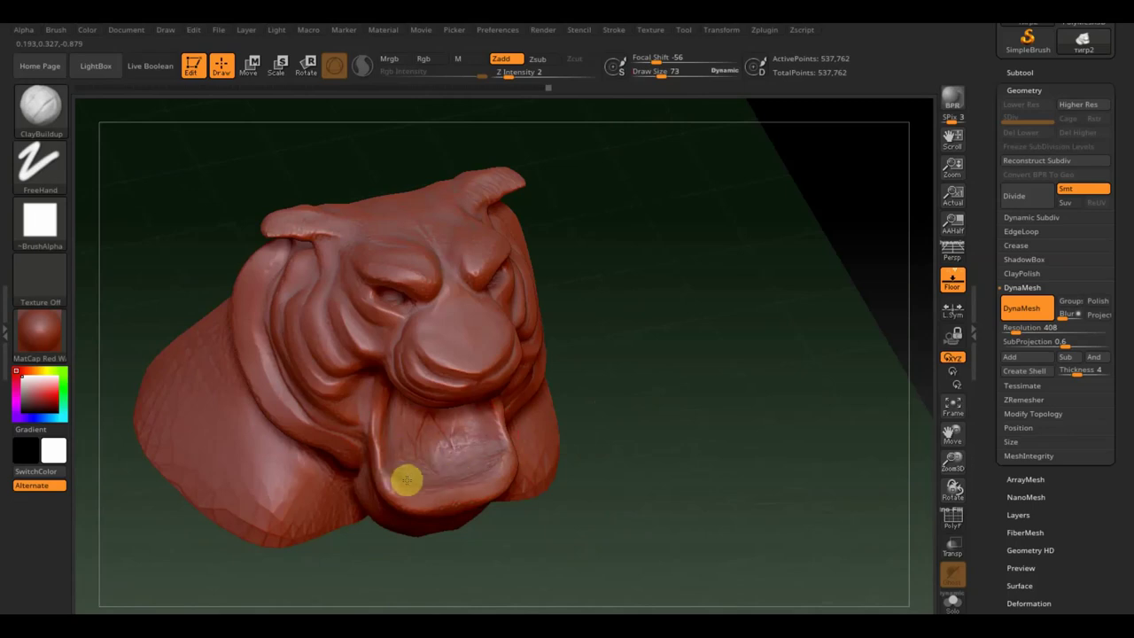
pyautogui.moveTo(589, 460); pyautogui.dragTo(608, 455)
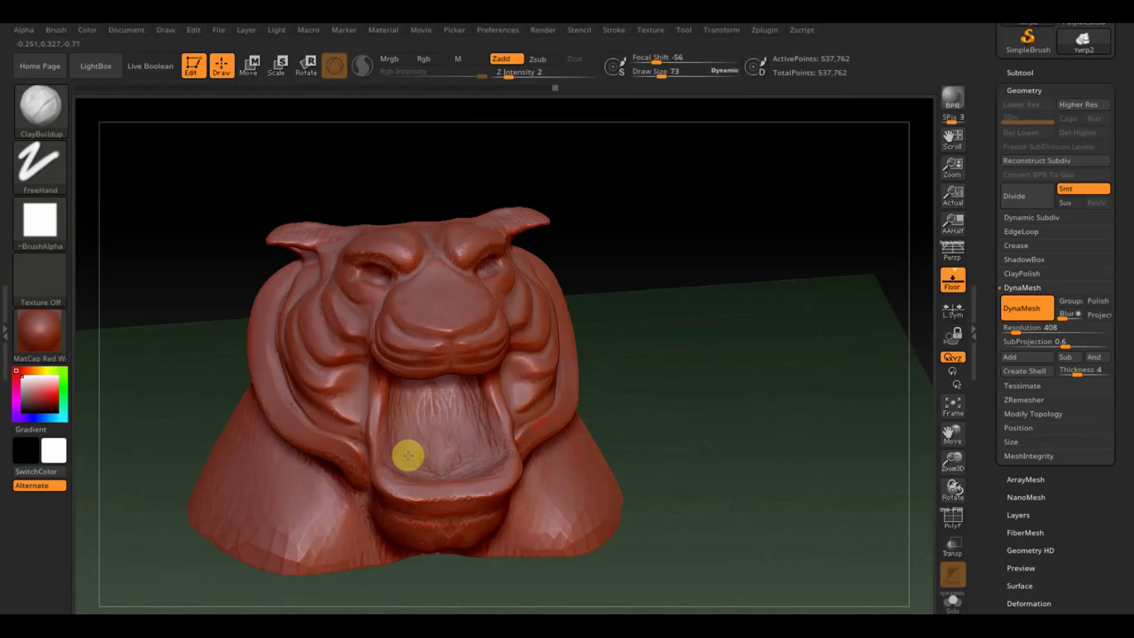
pyautogui.moveTo(614, 393)
pyautogui.mouseDown()
pyautogui.moveTo(688, 367)
pyautogui.moveTo(605, 336)
pyautogui.moveTo(692, 352)
pyautogui.moveTo(696, 367)
pyautogui.moveTo(681, 378)
pyautogui.moveTo(724, 378)
pyautogui.moveTo(726, 356)
pyautogui.moveTo(699, 375)
pyautogui.moveTo(699, 413)
pyautogui.moveTo(696, 370)
pyautogui.moveTo(704, 395)
pyautogui.moveTo(785, 382)
pyautogui.moveTo(762, 382)
pyautogui.moveTo(764, 395)
pyautogui.mouseUp()
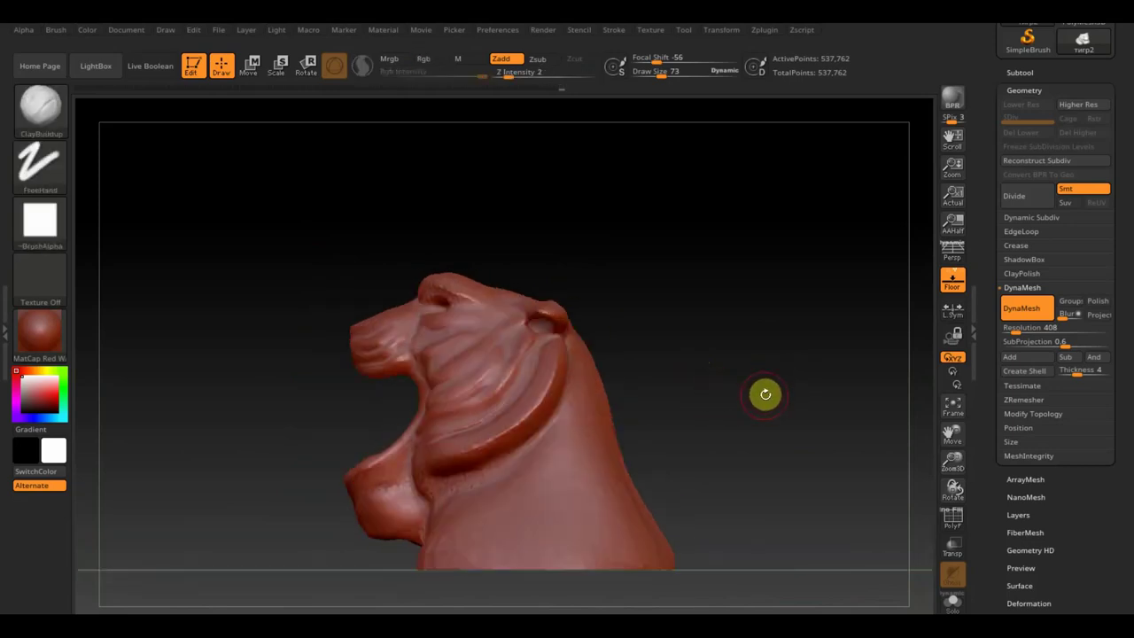
# - Insert a Sphere3D subtool and scale it down with the Move gizmo
pyautogui.click(1020, 72)
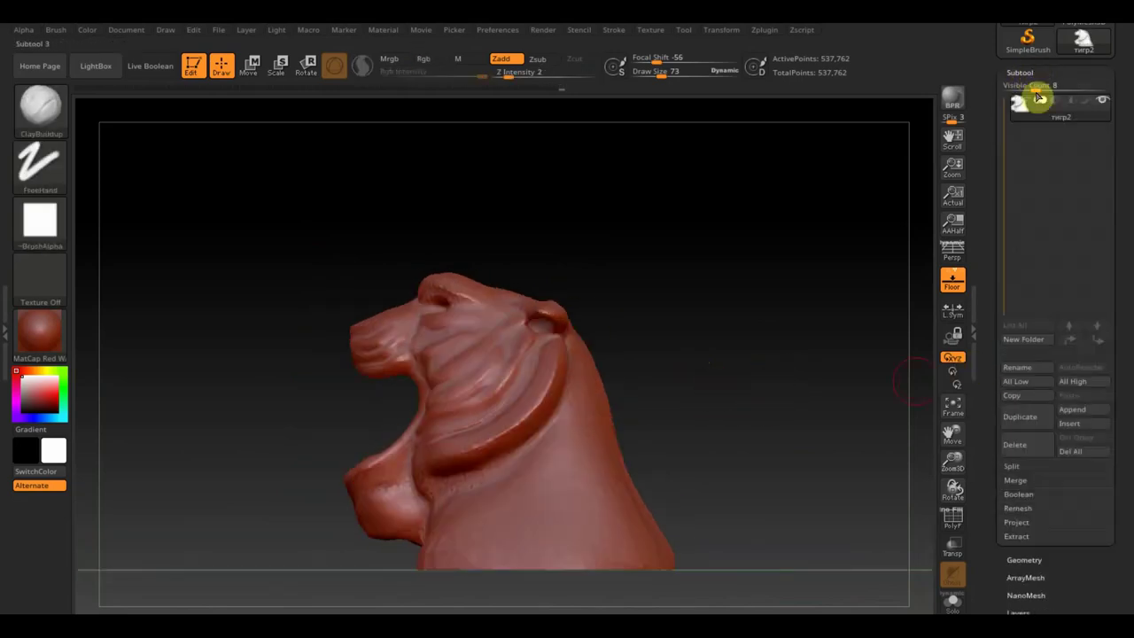
pyautogui.click(1076, 412)
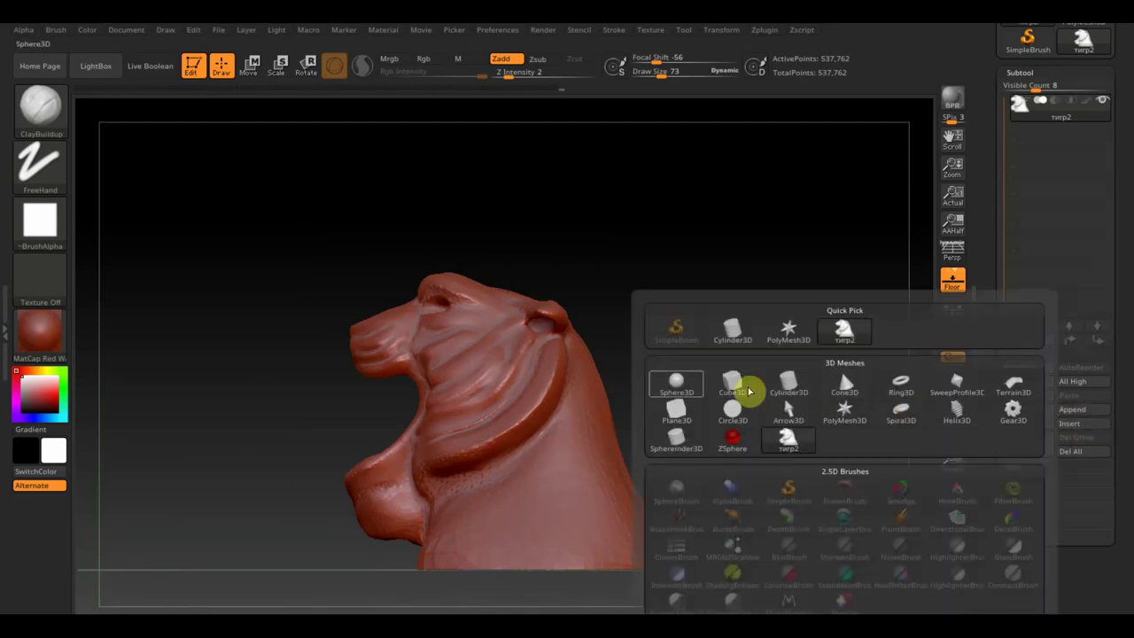
pyautogui.click(677, 386)
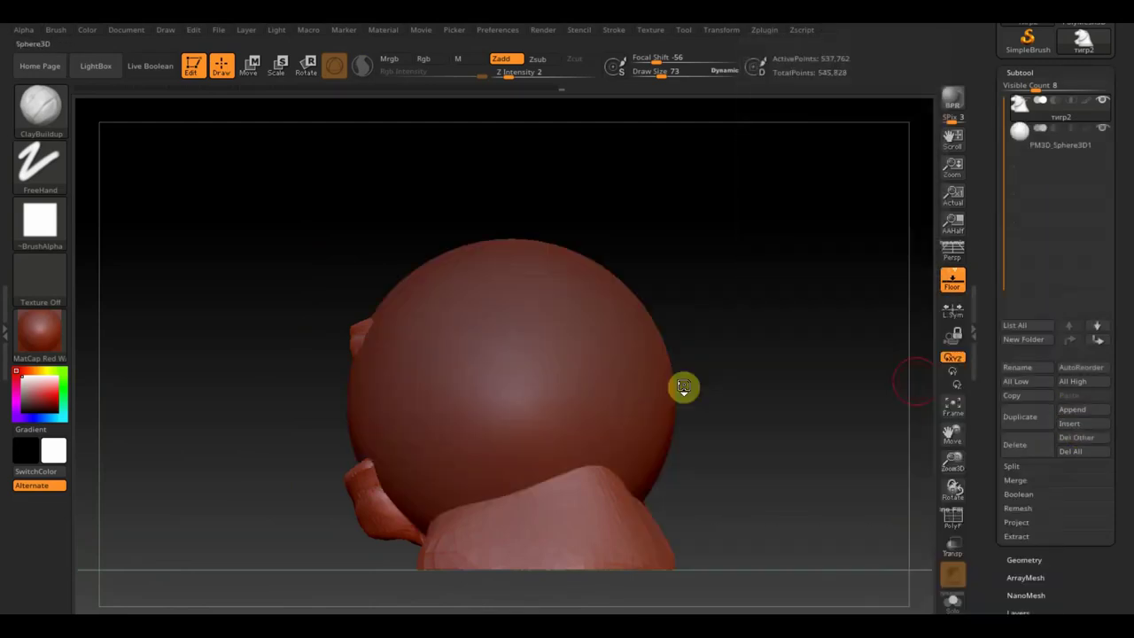
pyautogui.keyDown('alt'); pyautogui.click(641, 358); pyautogui.keyUp('alt')
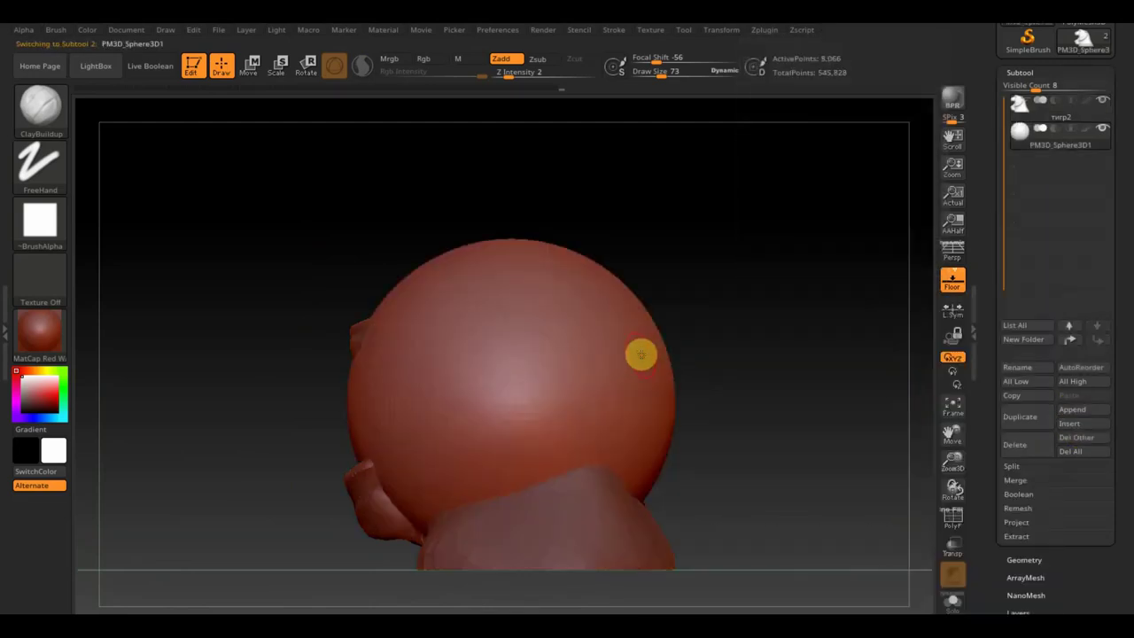
pyautogui.click(251, 68)
pyautogui.moveTo(517, 405); pyautogui.dragTo(473, 357)
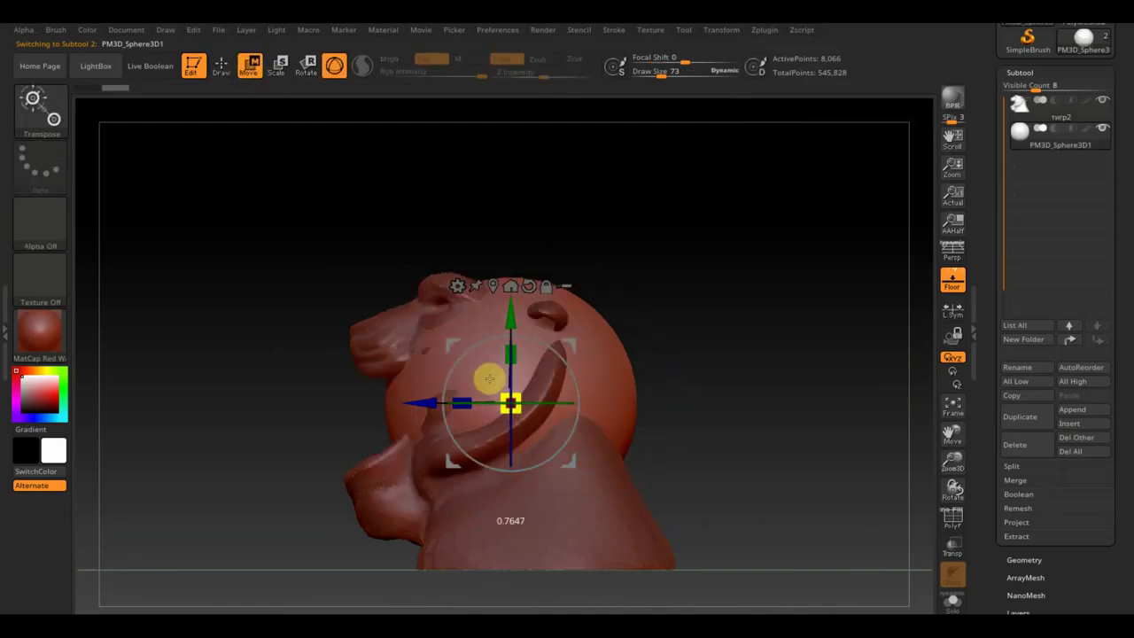
# - Turn on Transp, shrink the sphere further and move it down to the jaw
pyautogui.click(959, 546)
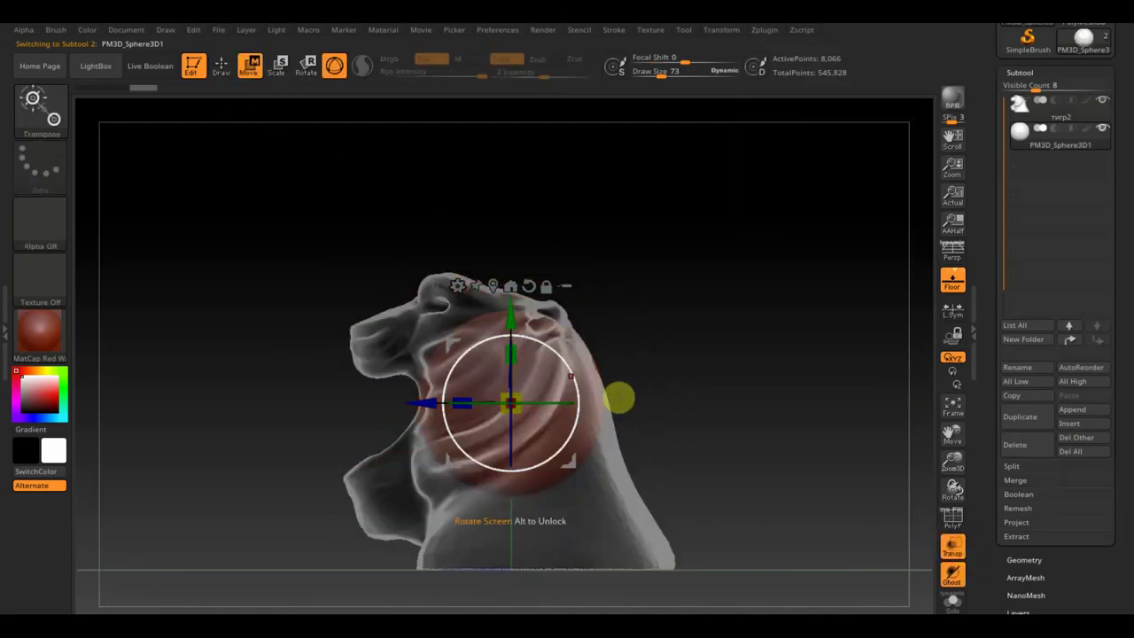
pyautogui.moveTo(510, 314); pyautogui.dragTo(533, 387)
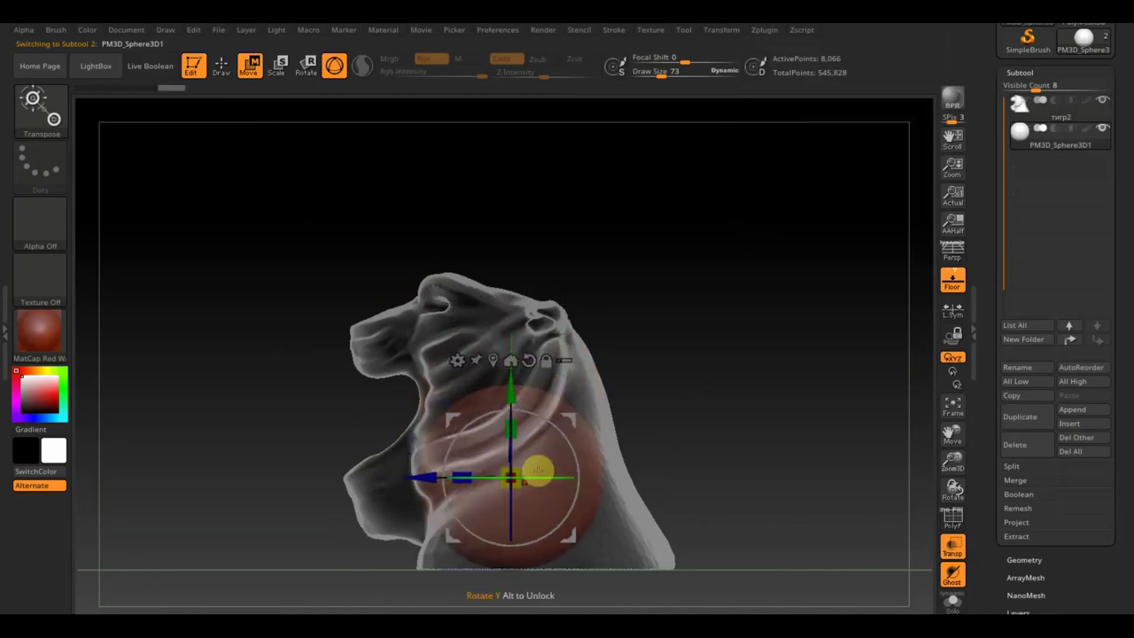
pyautogui.moveTo(525, 486); pyautogui.dragTo(502, 463)
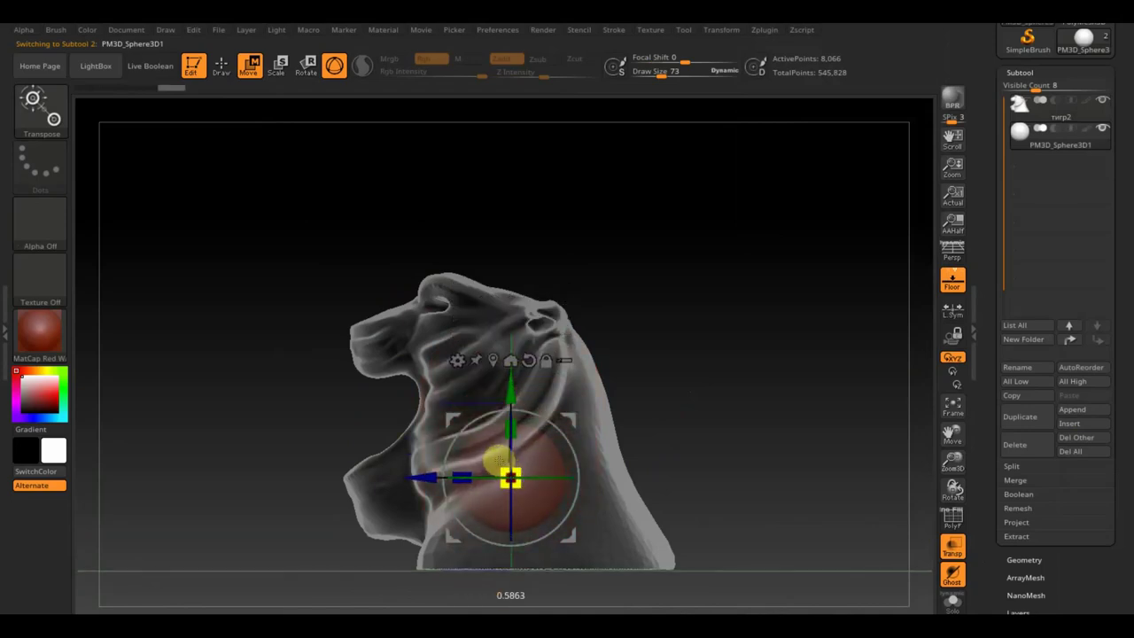
pyautogui.moveTo(562, 413); pyautogui.dragTo(603, 470)
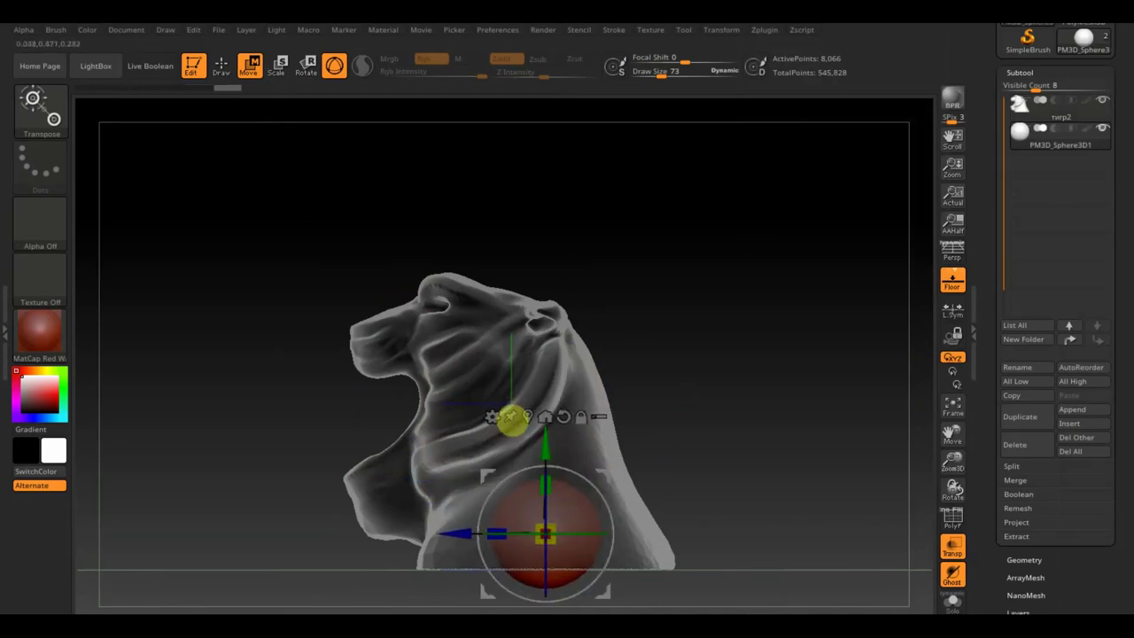
pyautogui.click(221, 71)
pyautogui.keyDown('shift'); pyautogui.moveTo(662, 406); pyautogui.dragTo(761, 410); pyautogui.keyUp('shift')
# - Stretch the sphere vertically into an ellipsoid and tilt it
pyautogui.click(251, 70)
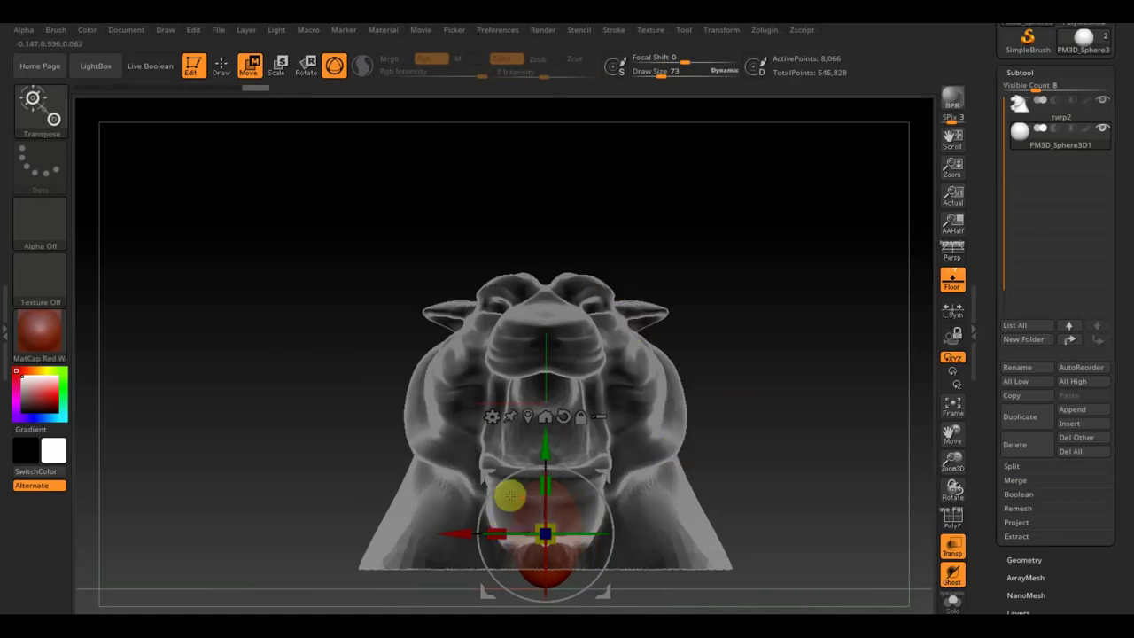
pyautogui.moveTo(550, 486); pyautogui.dragTo(544, 425)
pyautogui.moveTo(736, 398); pyautogui.dragTo(729, 403)
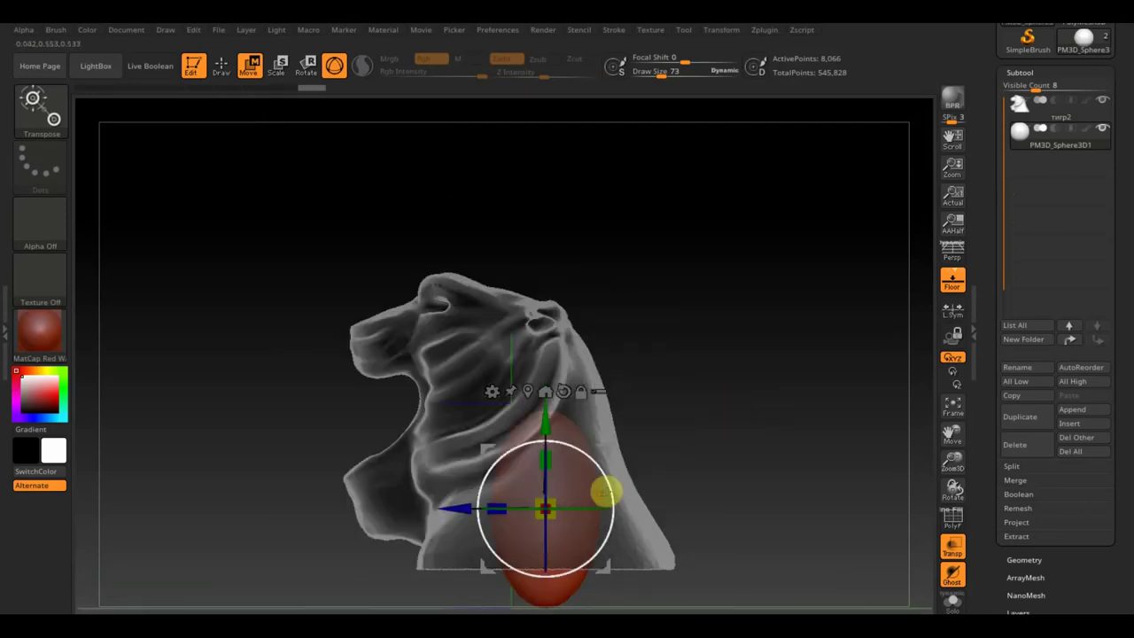
pyautogui.moveTo(609, 488); pyautogui.dragTo(600, 452)
pyautogui.moveTo(550, 502); pyautogui.dragTo(556, 500)
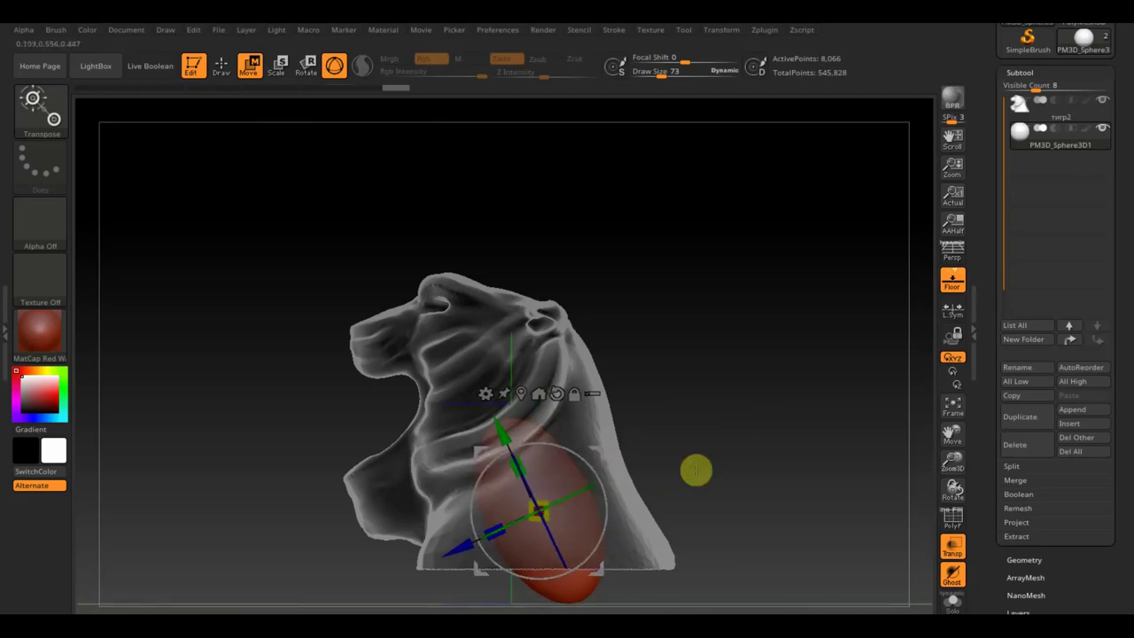
pyautogui.click(222, 68)
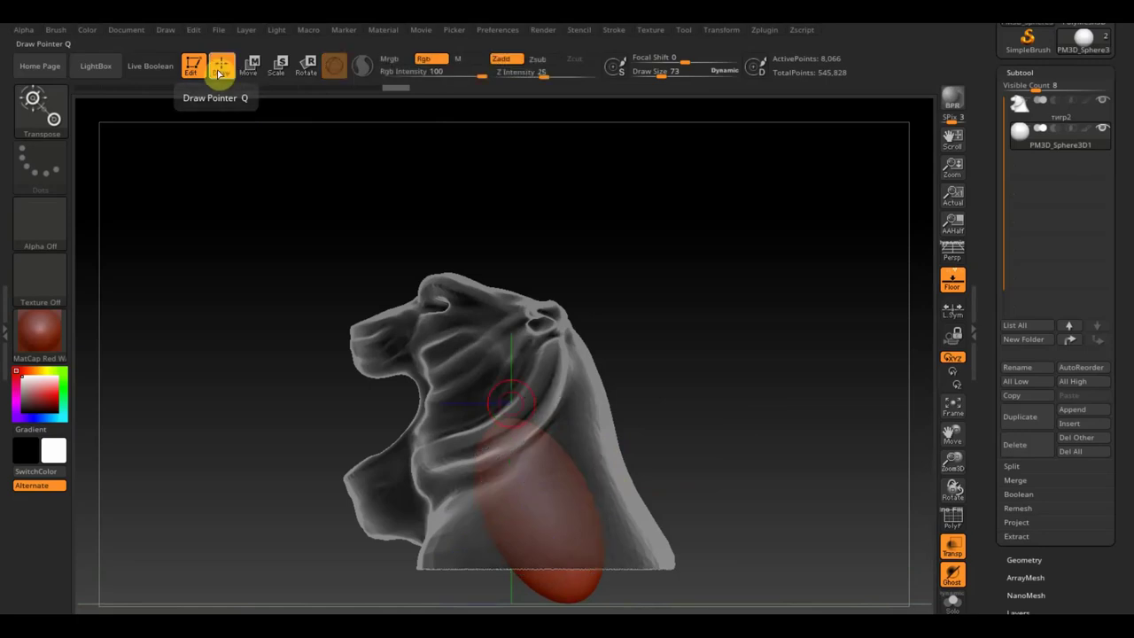
# - With an enlarged Move Topological brush, pull the sphere forward and up inside the jaw
pyautogui.click(43, 105)
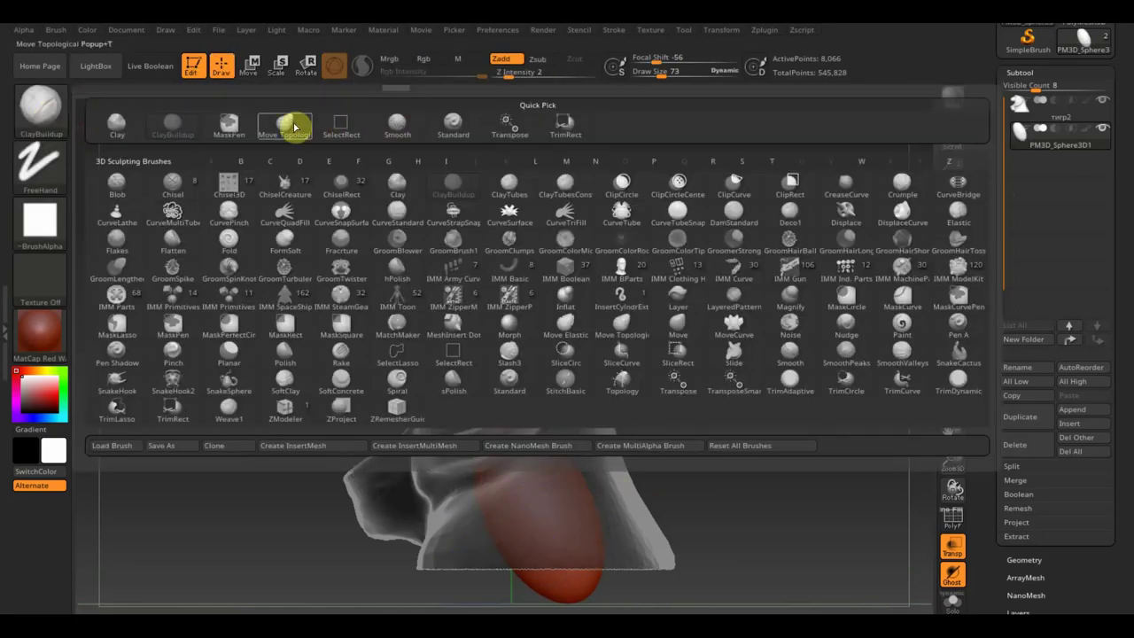
pyautogui.click(296, 124)
pyautogui.moveTo(637, 64)
pyautogui.mouseDown()
pyautogui.moveTo(664, 70)
pyautogui.moveTo(747, 266)
pyautogui.mouseUp()
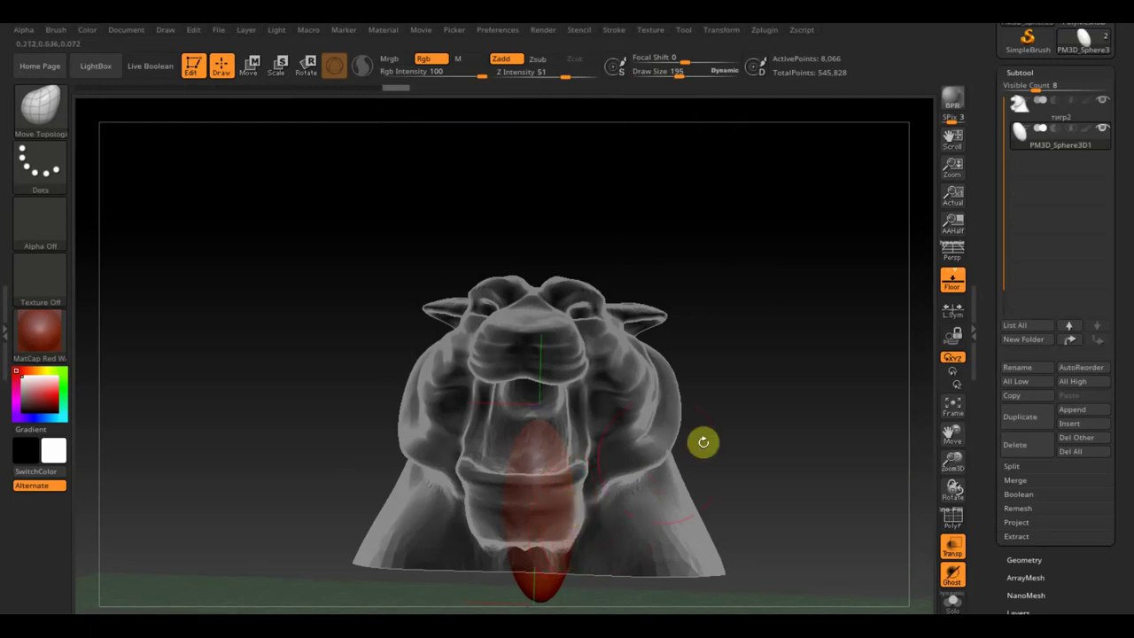
pyautogui.keyDown('shift'); pyautogui.moveTo(780, 415); pyautogui.dragTo(727, 423); pyautogui.keyUp('shift')
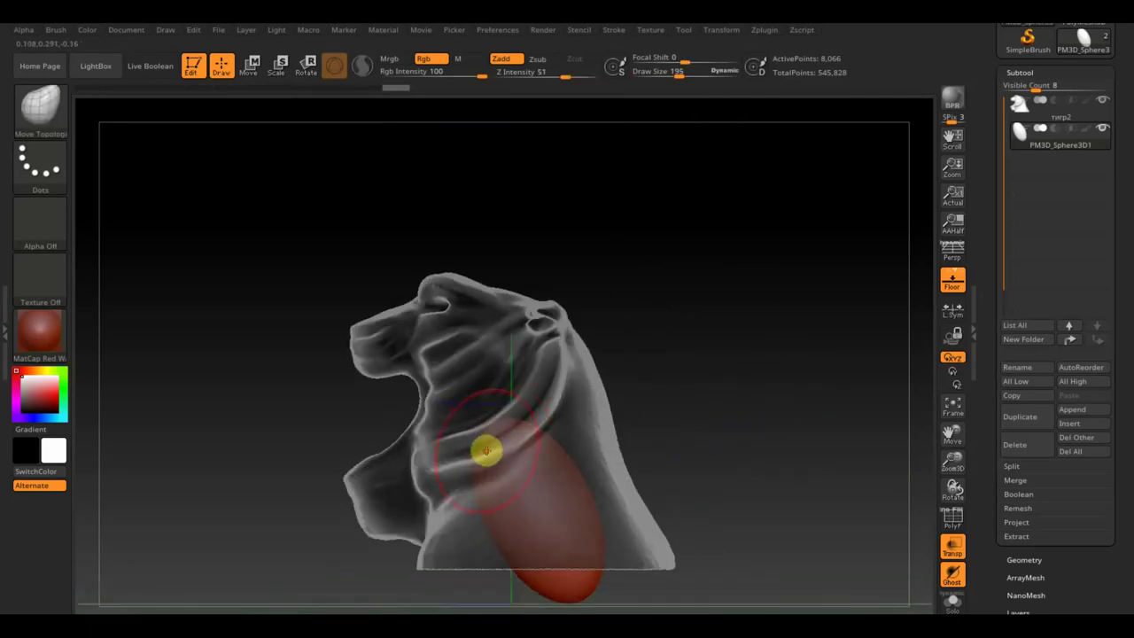
pyautogui.moveTo(438, 461)
pyautogui.mouseDown()
pyautogui.moveTo(382, 483)
pyautogui.moveTo(430, 487)
pyautogui.mouseUp()
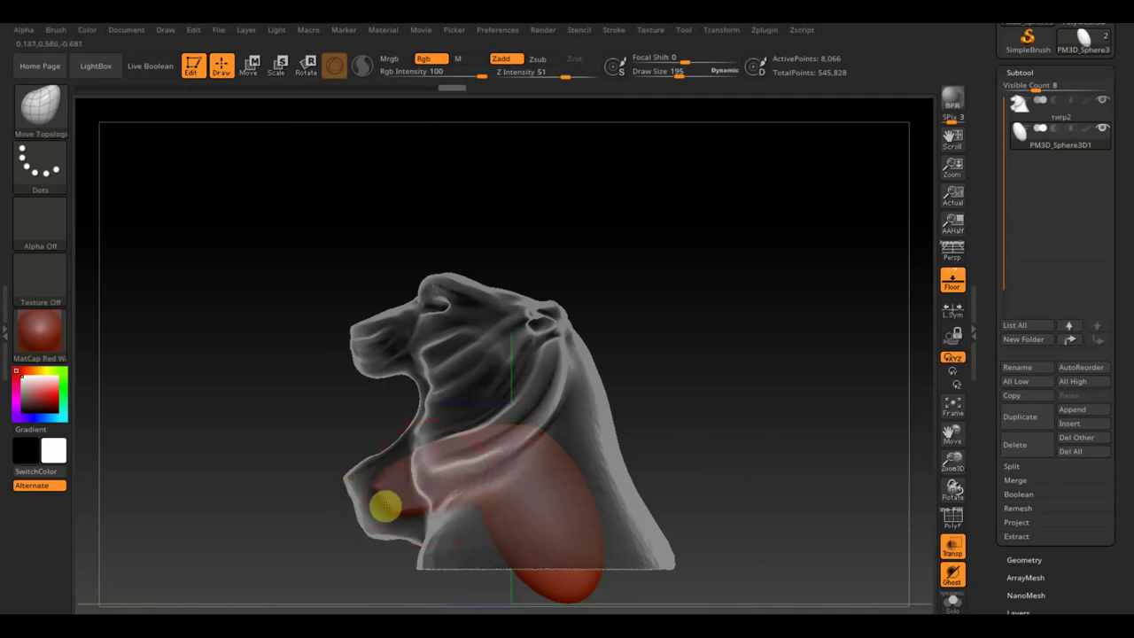
pyautogui.moveTo(480, 436)
pyautogui.mouseDown()
pyautogui.moveTo(483, 382)
pyautogui.moveTo(549, 374)
pyautogui.mouseUp()
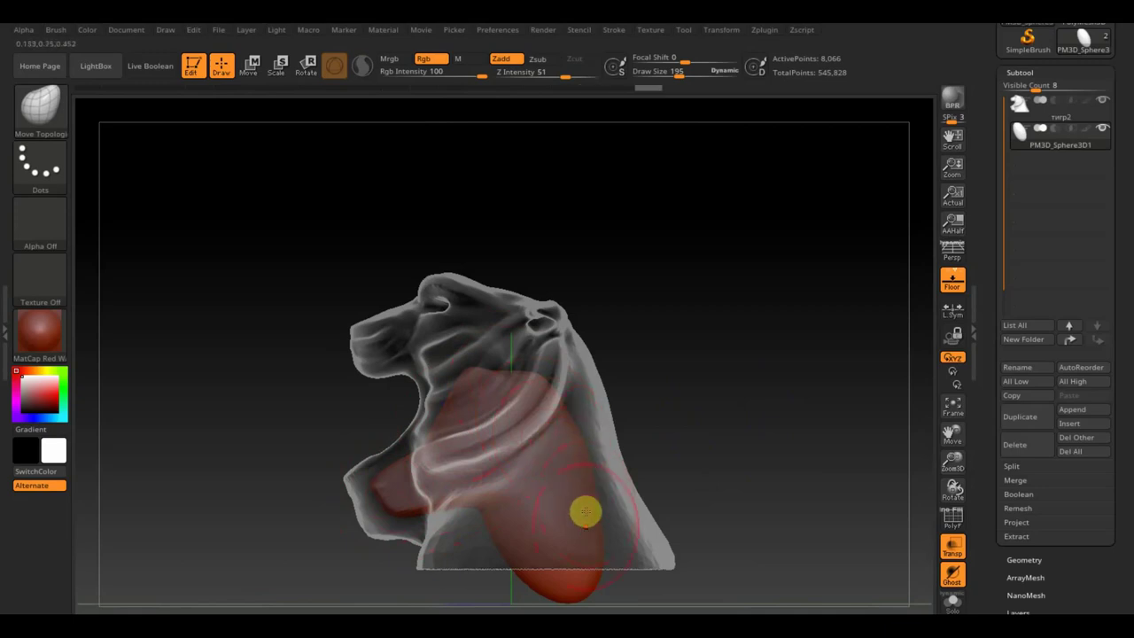
# - Reshape the mouth interior, draw the lower oval to a point and widen it below the jaw
pyautogui.moveTo(682, 467); pyautogui.dragTo(754, 461)
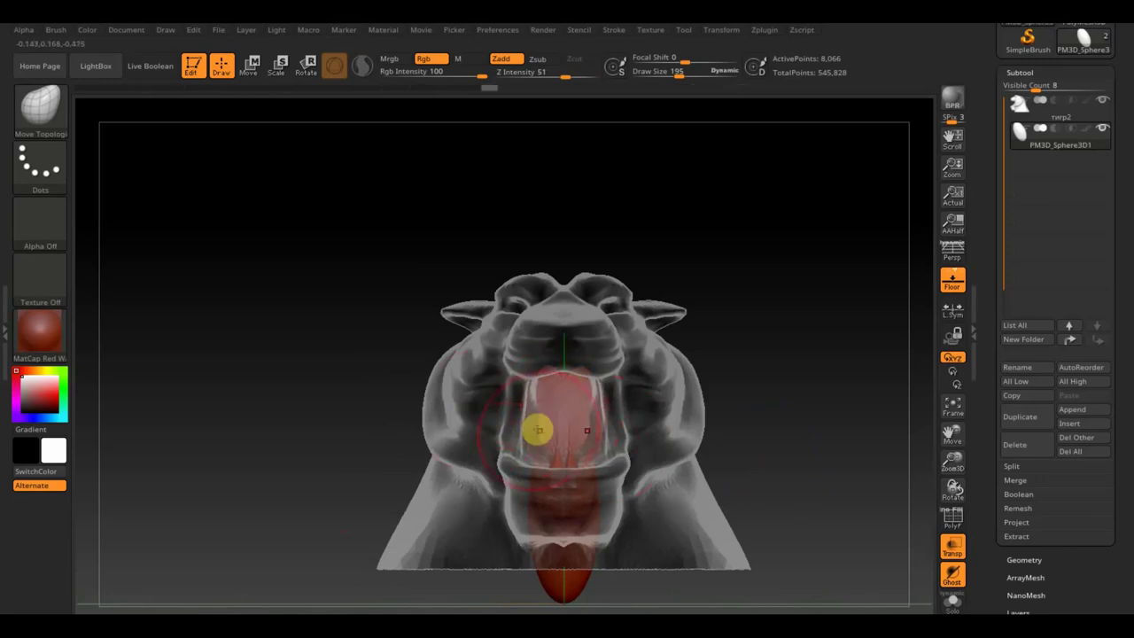
pyautogui.moveTo(700, 406); pyautogui.dragTo(587, 405, button='right')
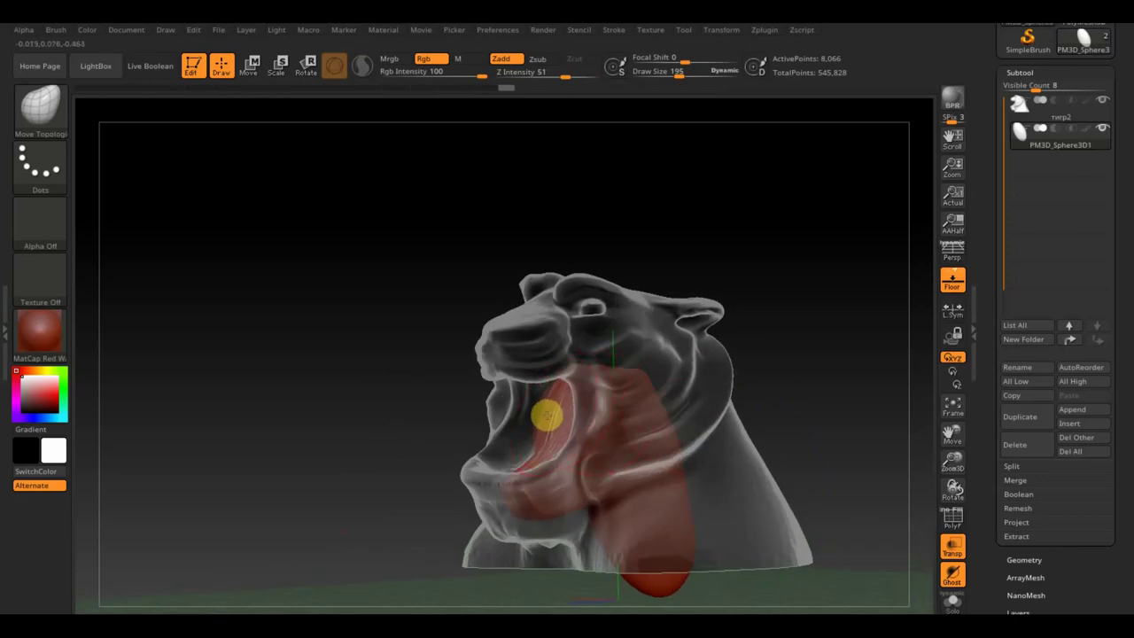
pyautogui.moveTo(503, 436)
pyautogui.mouseDown(button='right')
pyautogui.moveTo(451, 476)
pyautogui.moveTo(494, 433)
pyautogui.mouseUp(button='right')
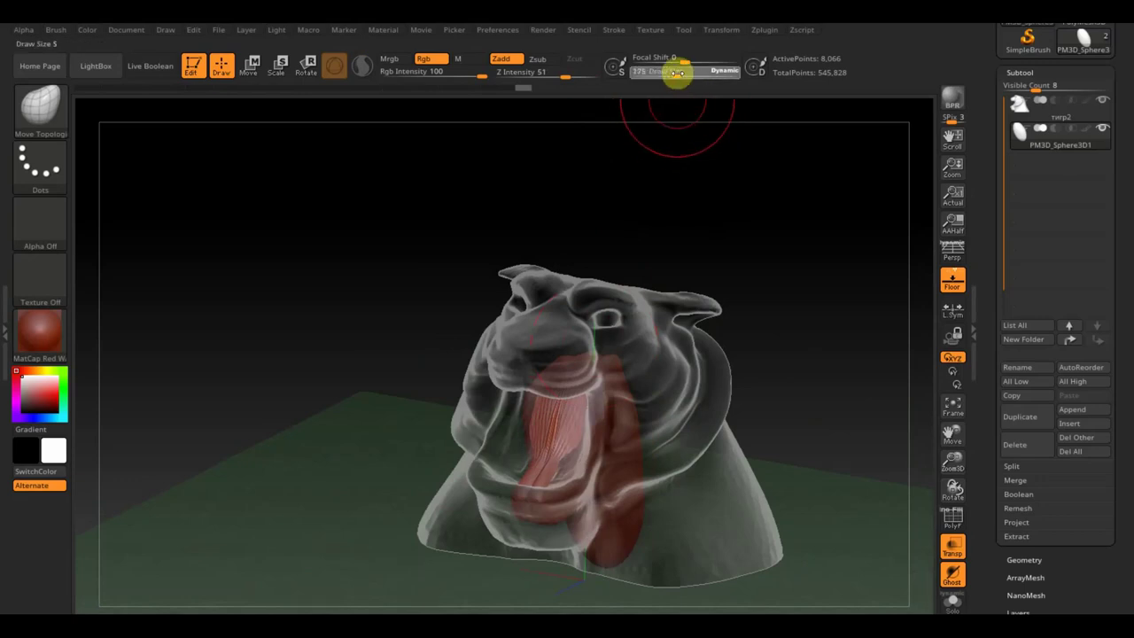
pyautogui.keyDown('shift'); pyautogui.moveTo(686, 132); pyautogui.dragTo(753, 201, button='right'); pyautogui.keyUp('shift')
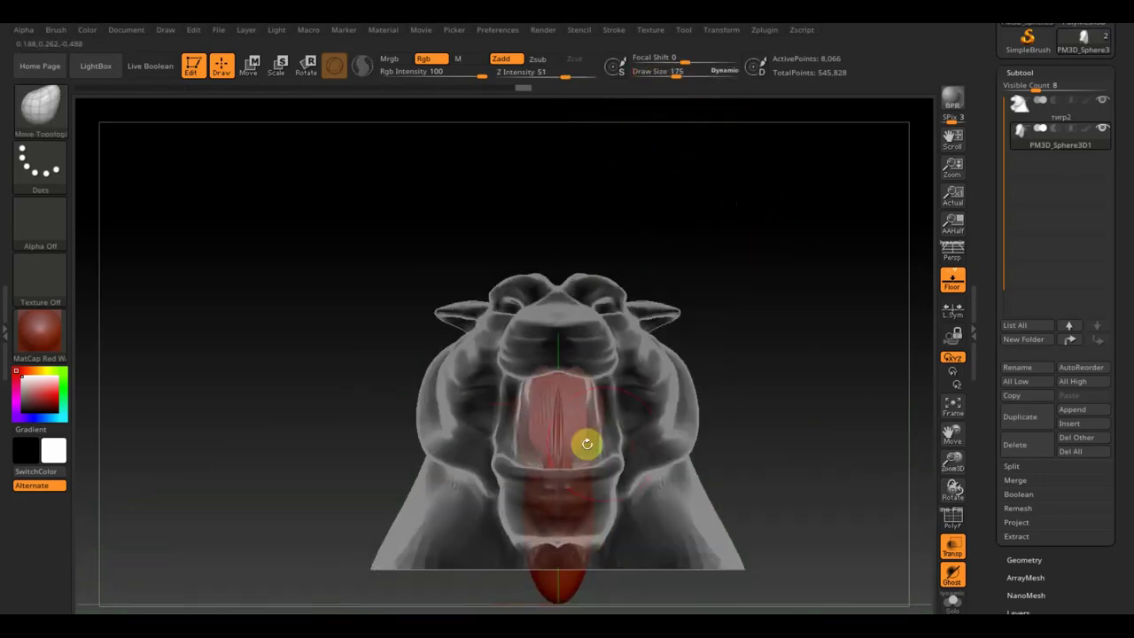
pyautogui.moveTo(836, 377)
pyautogui.mouseDown(button='right')
pyautogui.moveTo(838, 415)
pyautogui.moveTo(782, 451)
pyautogui.mouseUp(button='right')
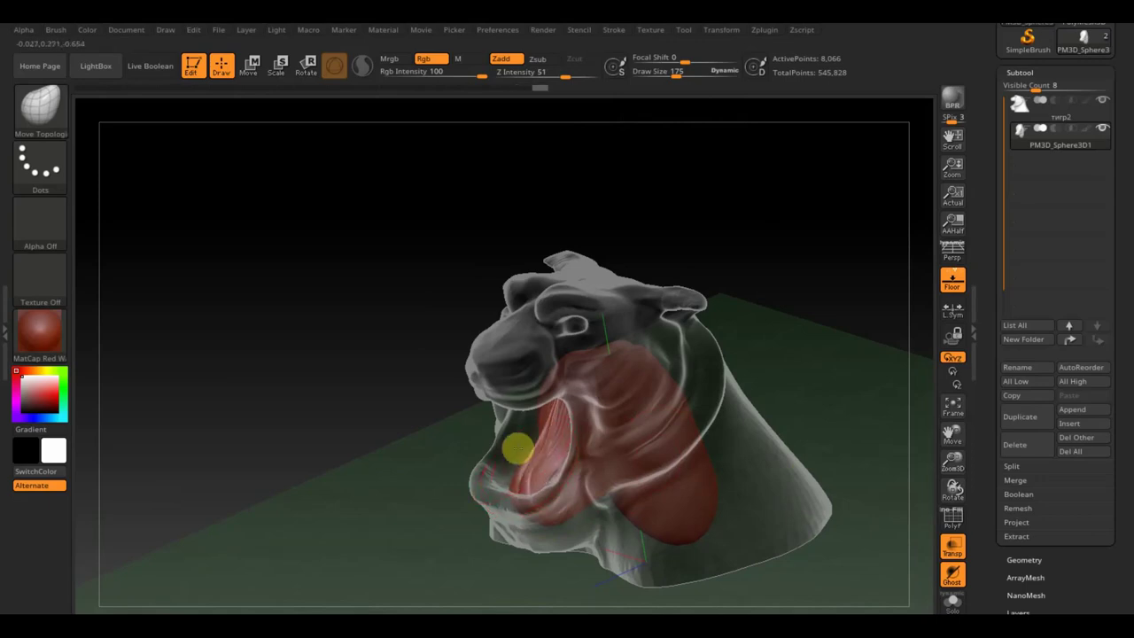
pyautogui.moveTo(417, 430)
pyautogui.mouseDown(button='right')
pyautogui.moveTo(438, 423)
pyautogui.moveTo(455, 433)
pyautogui.mouseUp(button='right')
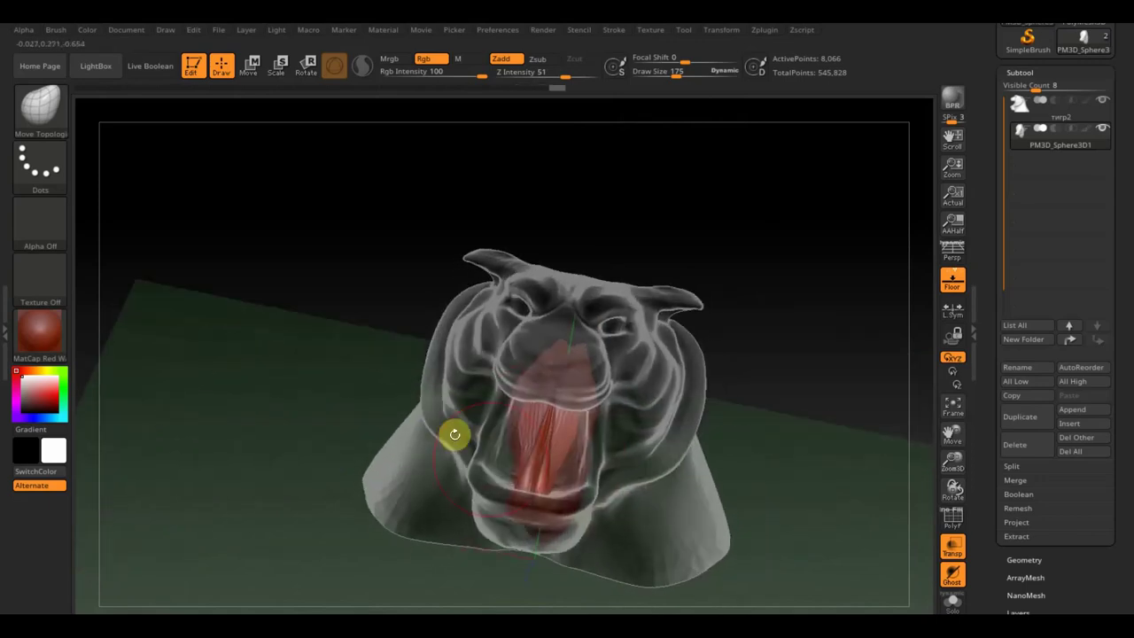
pyautogui.moveTo(520, 465); pyautogui.dragTo(471, 449)
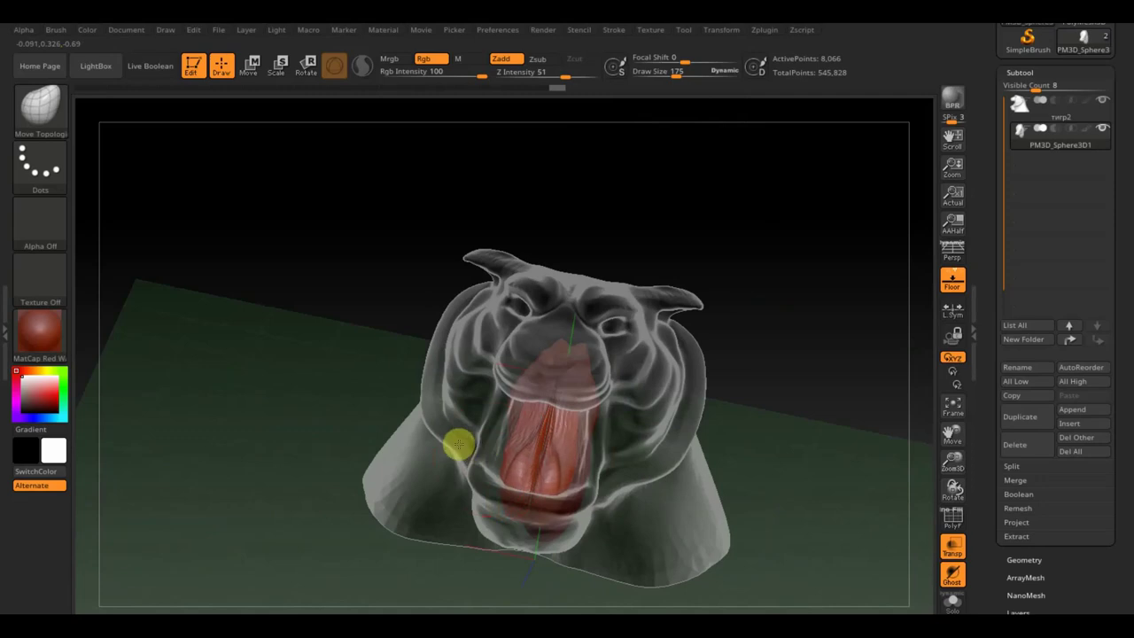
pyautogui.keyDown('shift'); pyautogui.moveTo(606, 548); pyautogui.dragTo(797, 499, button='right'); pyautogui.keyUp('shift')
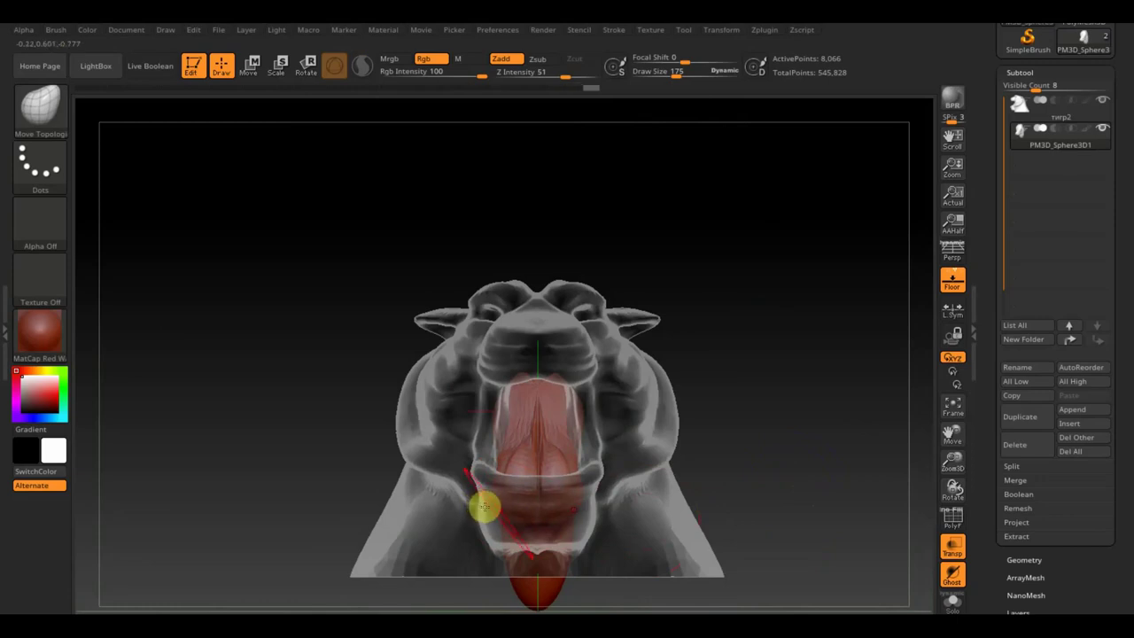
pyautogui.moveTo(484, 506); pyautogui.dragTo(538, 544)
pyautogui.moveTo(455, 565)
pyautogui.mouseDown()
pyautogui.moveTo(492, 574)
pyautogui.moveTo(475, 609)
pyautogui.mouseUp()
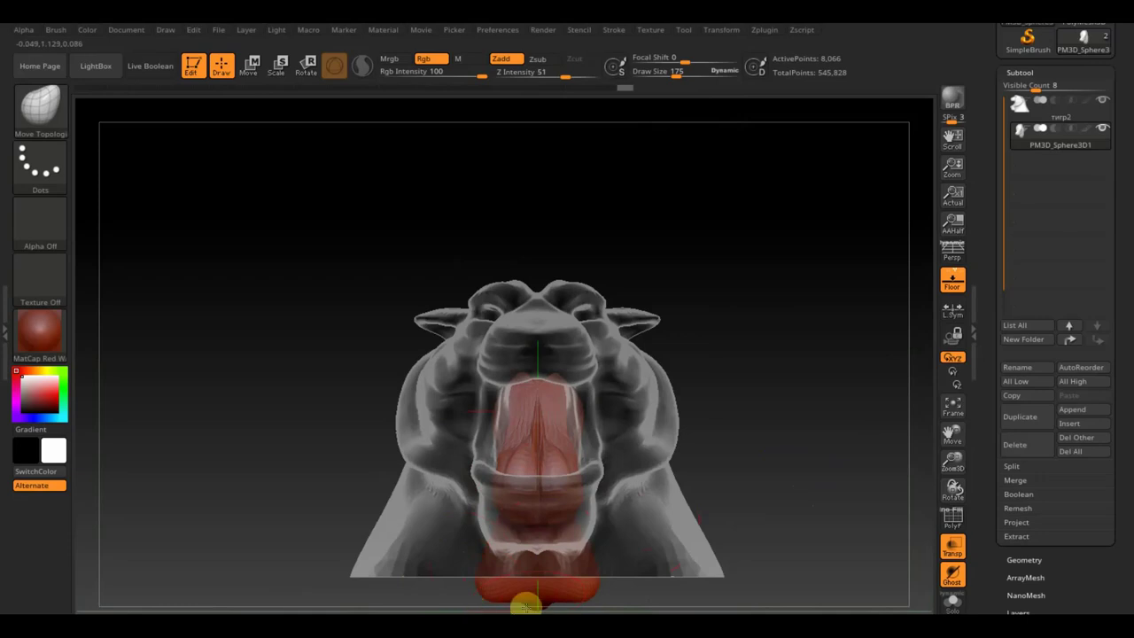
# - Push up the lower tip, then at brush size 331 widen both sides and round the top
pyautogui.moveTo(694, 534); pyautogui.dragTo(788, 319)
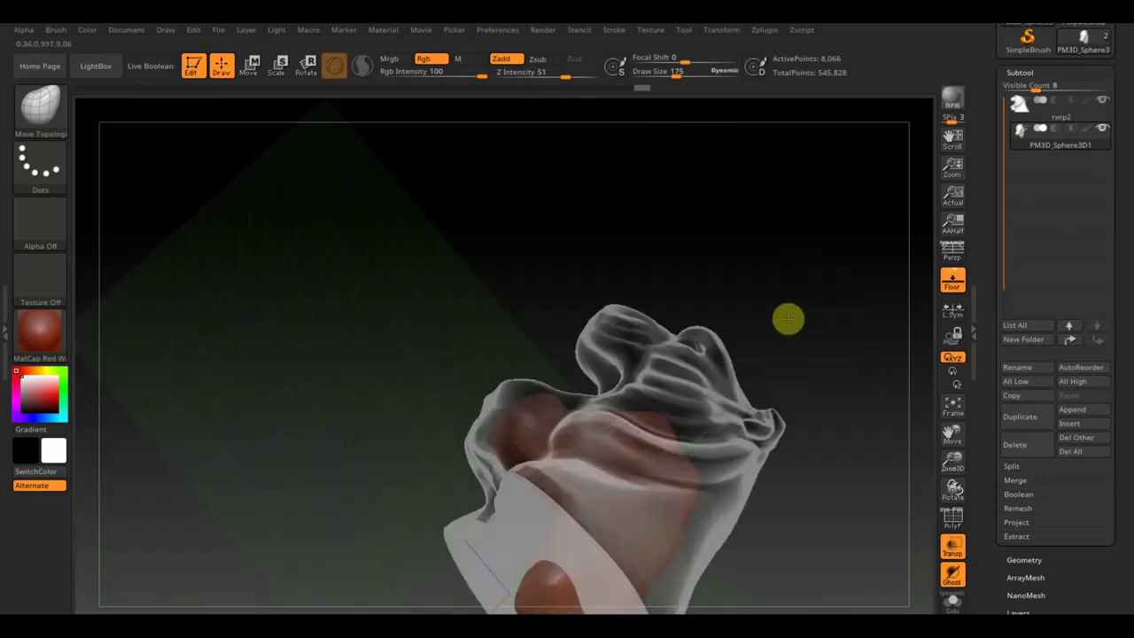
pyautogui.moveTo(785, 362)
pyautogui.mouseDown()
pyautogui.moveTo(831, 460)
pyautogui.moveTo(812, 306)
pyautogui.moveTo(789, 393)
pyautogui.moveTo(577, 425)
pyautogui.moveTo(772, 431)
pyautogui.moveTo(724, 448)
pyautogui.mouseUp()
pyautogui.moveTo(550, 449)
pyautogui.mouseDown()
pyautogui.moveTo(541, 486)
pyautogui.moveTo(527, 488)
pyautogui.mouseUp()
pyautogui.moveTo(569, 457); pyautogui.dragTo(588, 411)
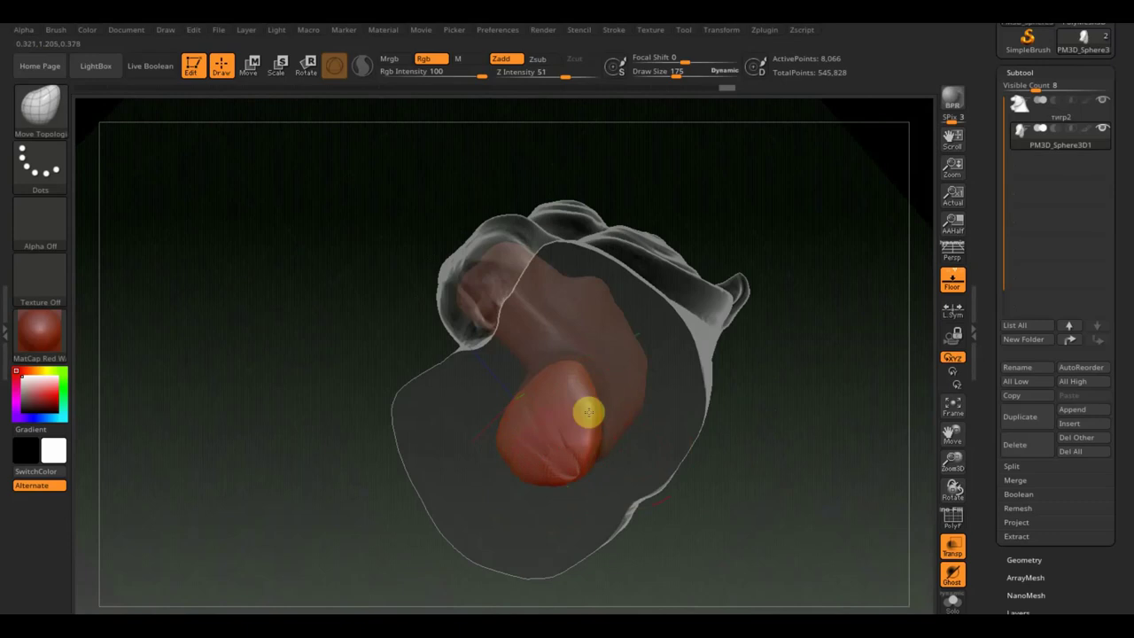
pyautogui.moveTo(771, 443)
pyautogui.mouseDown()
pyautogui.moveTo(830, 478)
pyautogui.moveTo(786, 546)
pyautogui.moveTo(741, 460)
pyautogui.moveTo(851, 448)
pyautogui.moveTo(715, 344)
pyautogui.mouseUp()
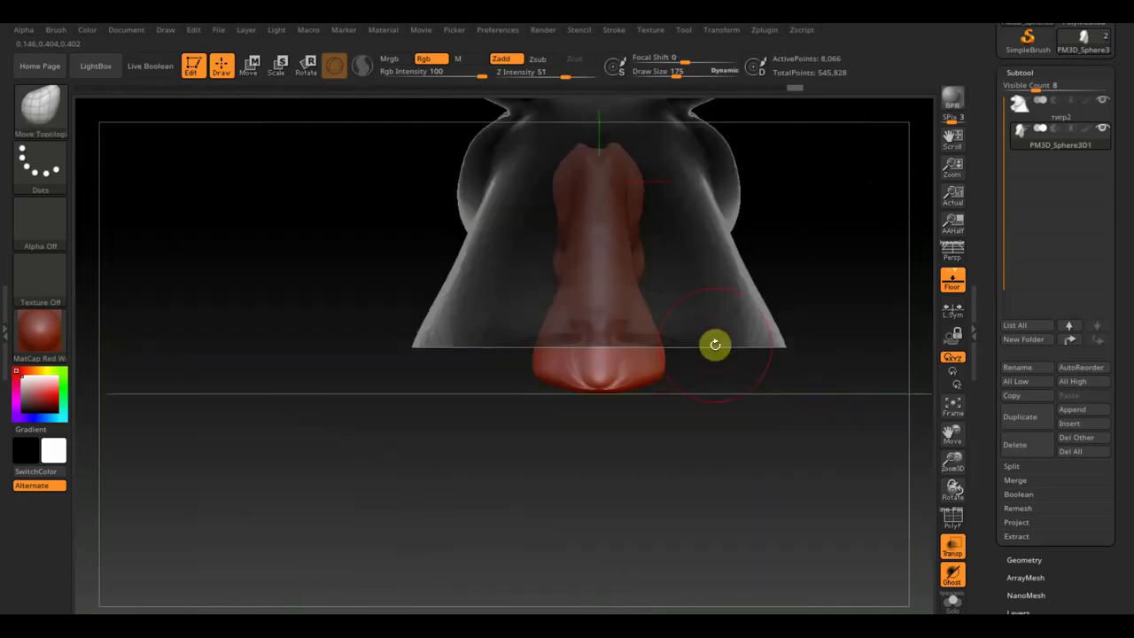
pyautogui.moveTo(676, 71); pyautogui.dragTo(692, 71)
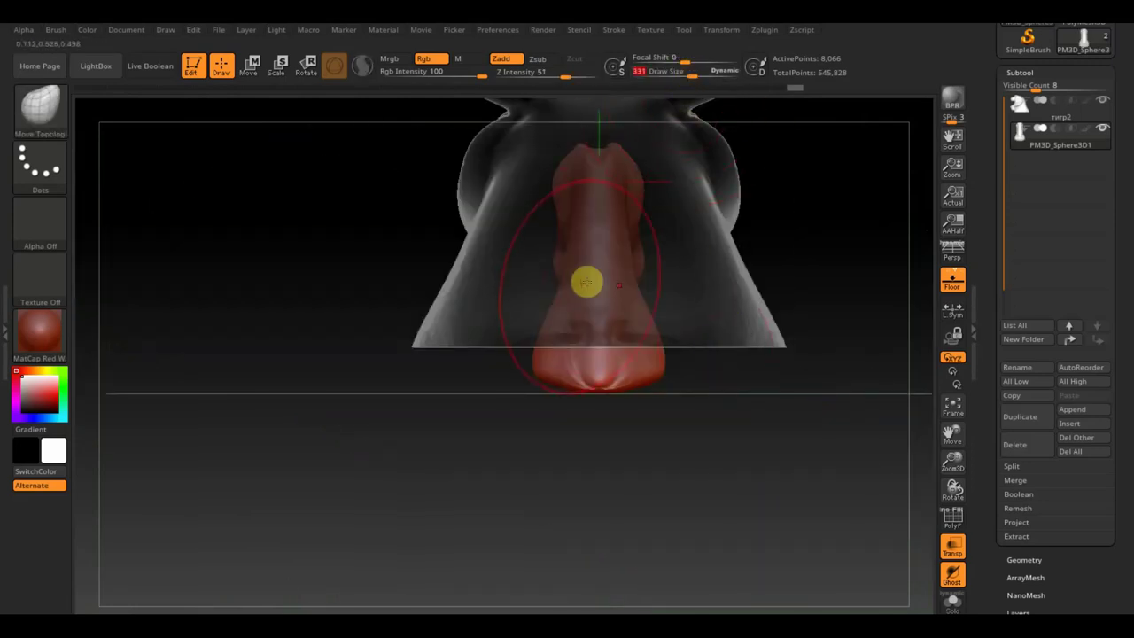
pyautogui.moveTo(573, 286); pyautogui.dragTo(501, 289)
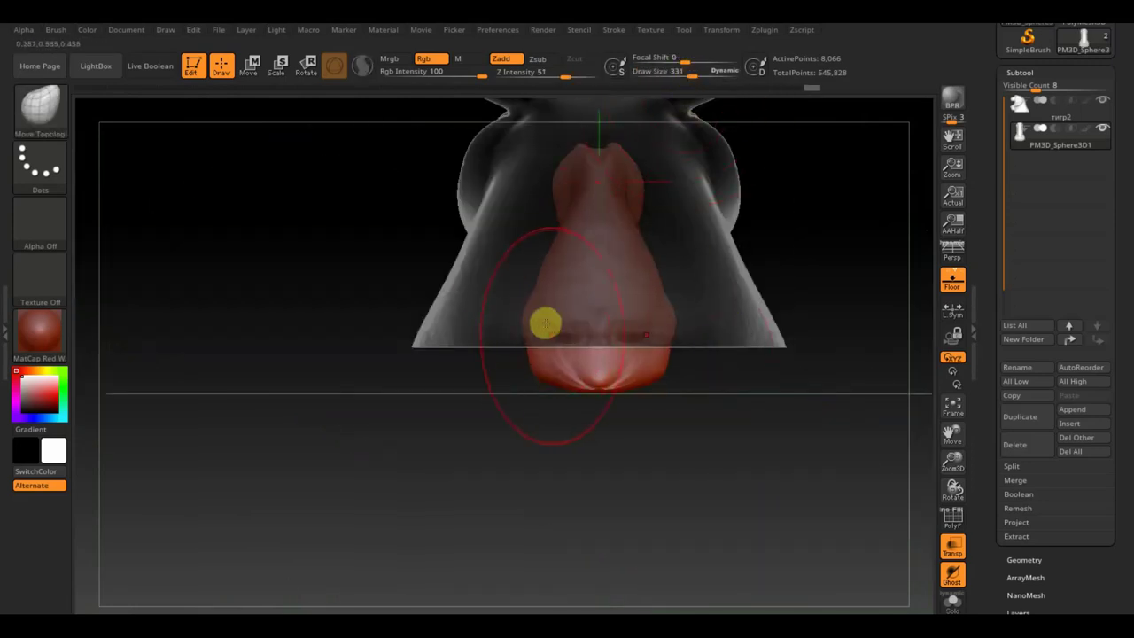
pyautogui.moveTo(544, 334); pyautogui.dragTo(461, 355)
pyautogui.moveTo(557, 279)
pyautogui.mouseDown()
pyautogui.moveTo(526, 258)
pyautogui.moveTo(524, 218)
pyautogui.mouseUp()
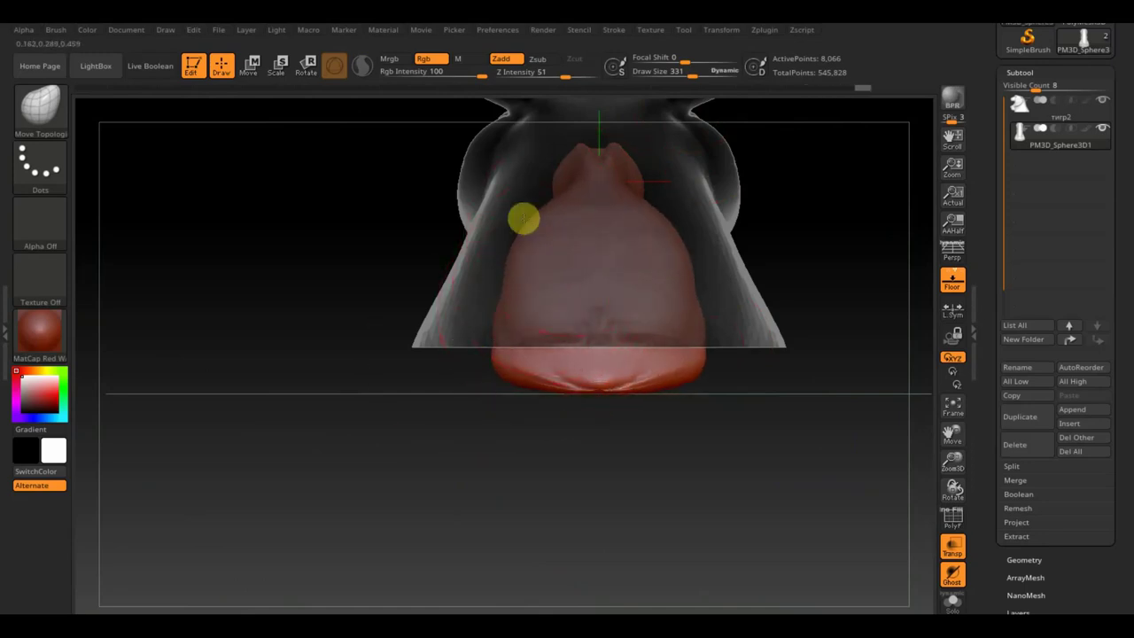
pyautogui.moveTo(759, 220)
pyautogui.mouseDown()
pyautogui.moveTo(823, 228)
pyautogui.moveTo(588, 269)
pyautogui.moveTo(800, 246)
pyautogui.moveTo(808, 233)
pyautogui.moveTo(825, 242)
pyautogui.mouseUp()
pyautogui.click(1025, 560)
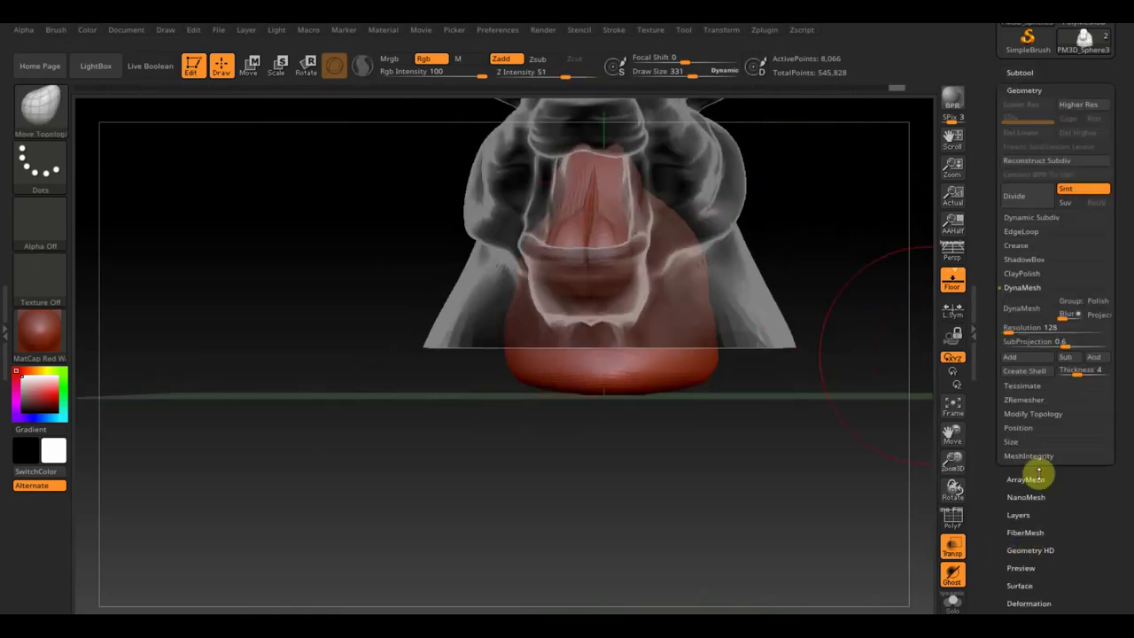
# - DynaMesh the red jaw mass at resolution 464 and smooth its wrinkled surface
pyautogui.click(1028, 311)
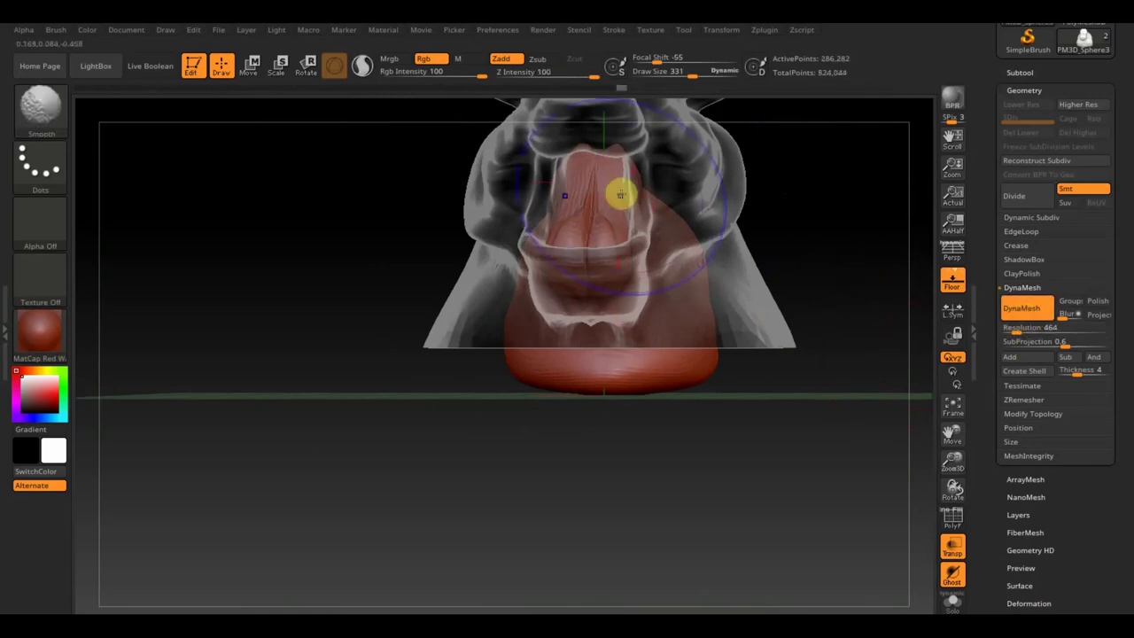
pyautogui.keyDown('shift'); pyautogui.moveTo(620, 194); pyautogui.dragTo(630, 228); pyautogui.keyUp('shift')
pyautogui.moveTo(678, 320)
pyautogui.mouseDown()
pyautogui.moveTo(630, 506)
pyautogui.moveTo(743, 501)
pyautogui.moveTo(628, 511)
pyautogui.mouseUp()
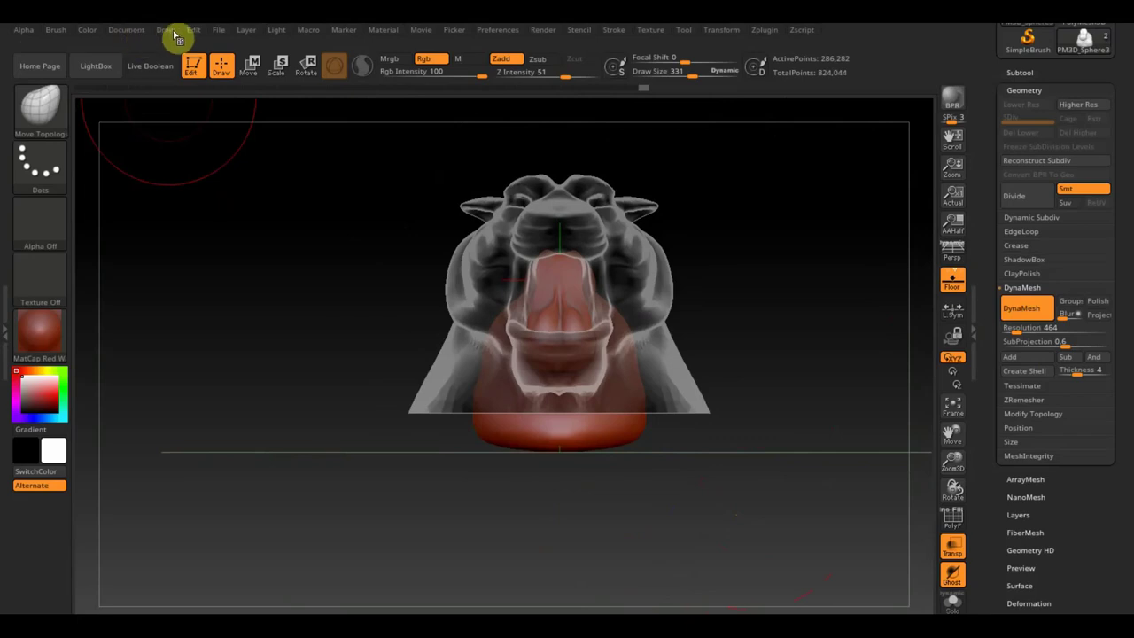
pyautogui.click(219, 31)
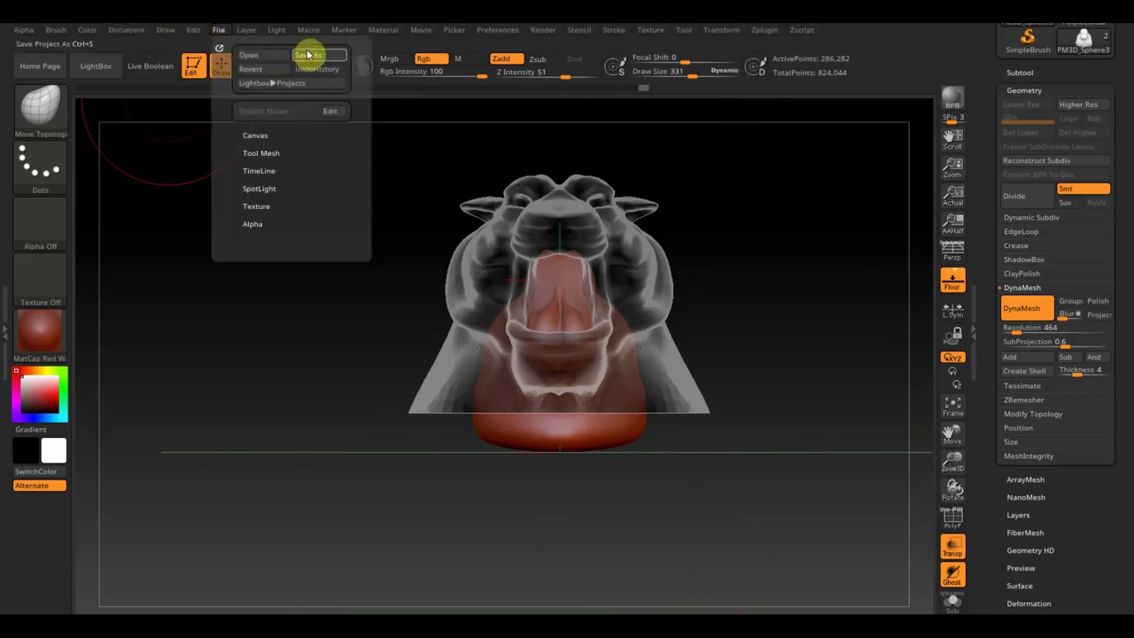
# - Save over ZBrushProject.ZPR, then show the subtool list and select the tiger head
pyautogui.click(311, 56)
pyautogui.click(436, 335)
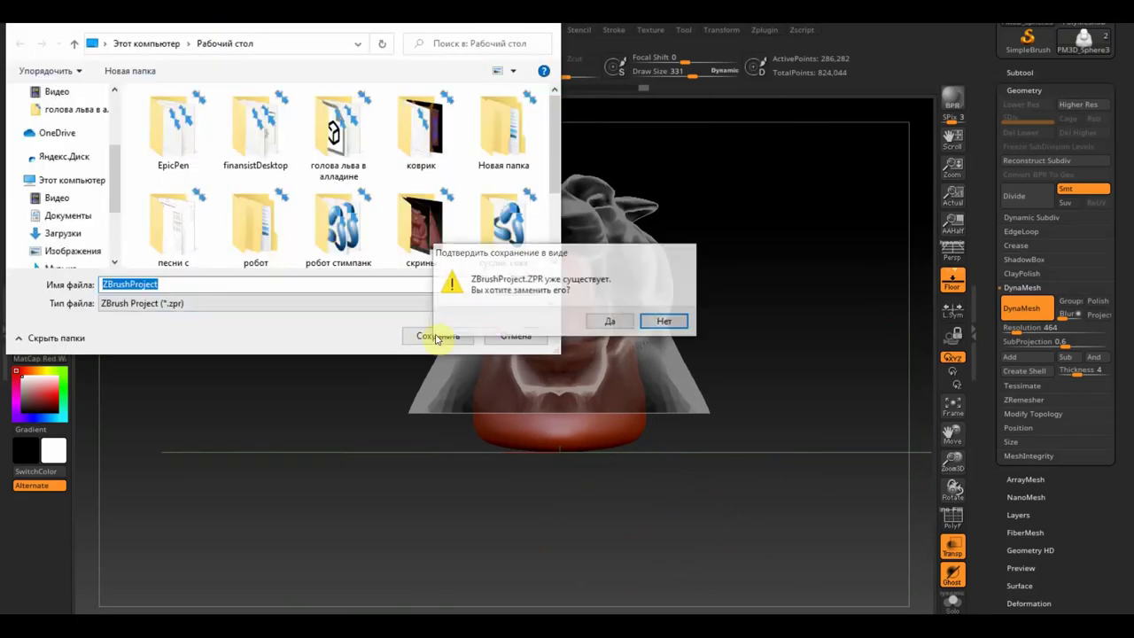
pyautogui.click(608, 322)
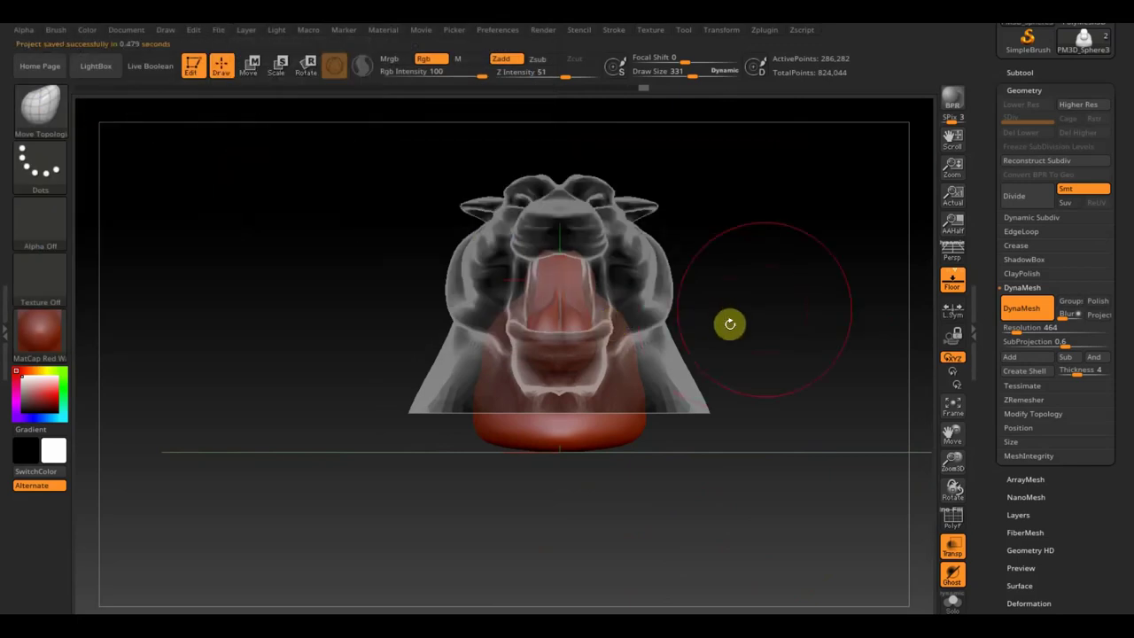
pyautogui.click(1020, 71)
pyautogui.moveTo(1059, 134)
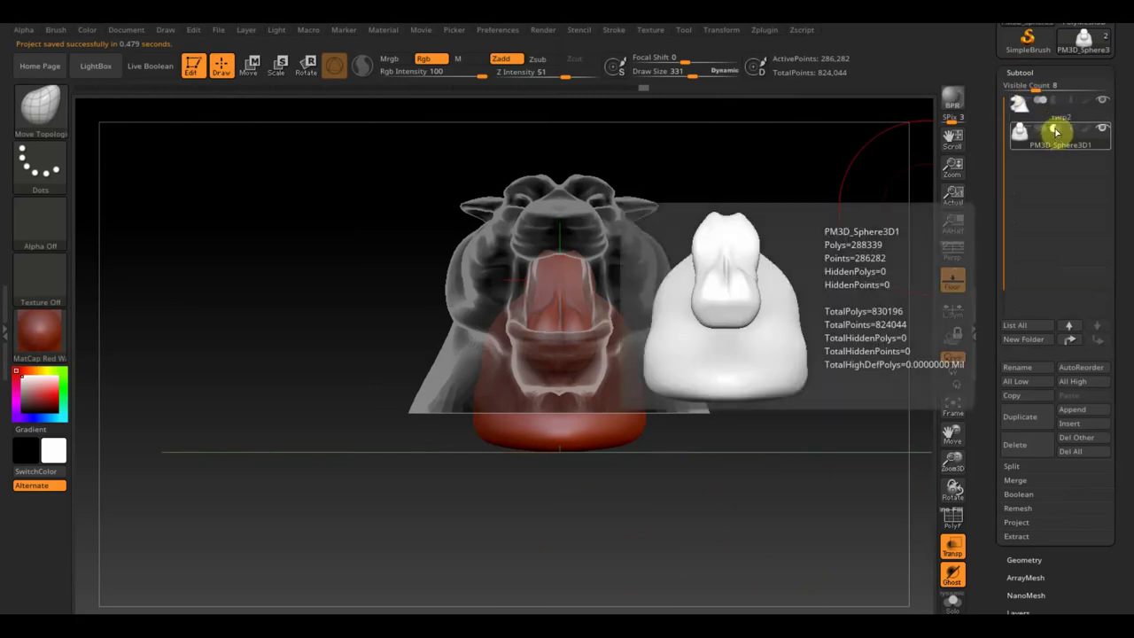
pyautogui.click(1039, 102)
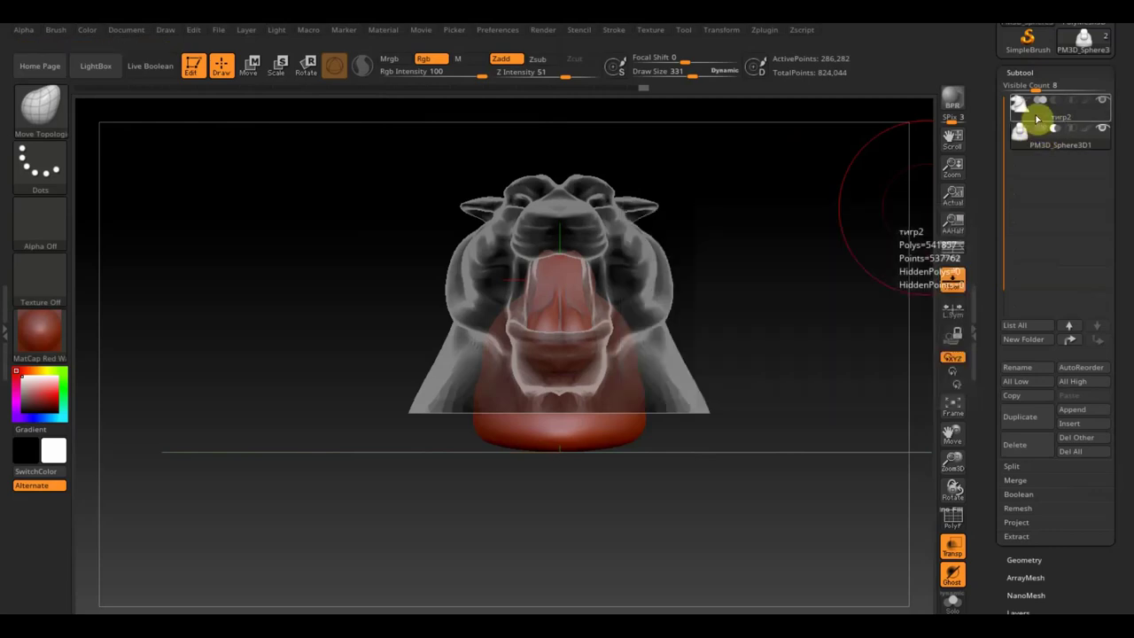
# - Merge the red jaw mass down into the tiger head as one subtool
pyautogui.click(1019, 481)
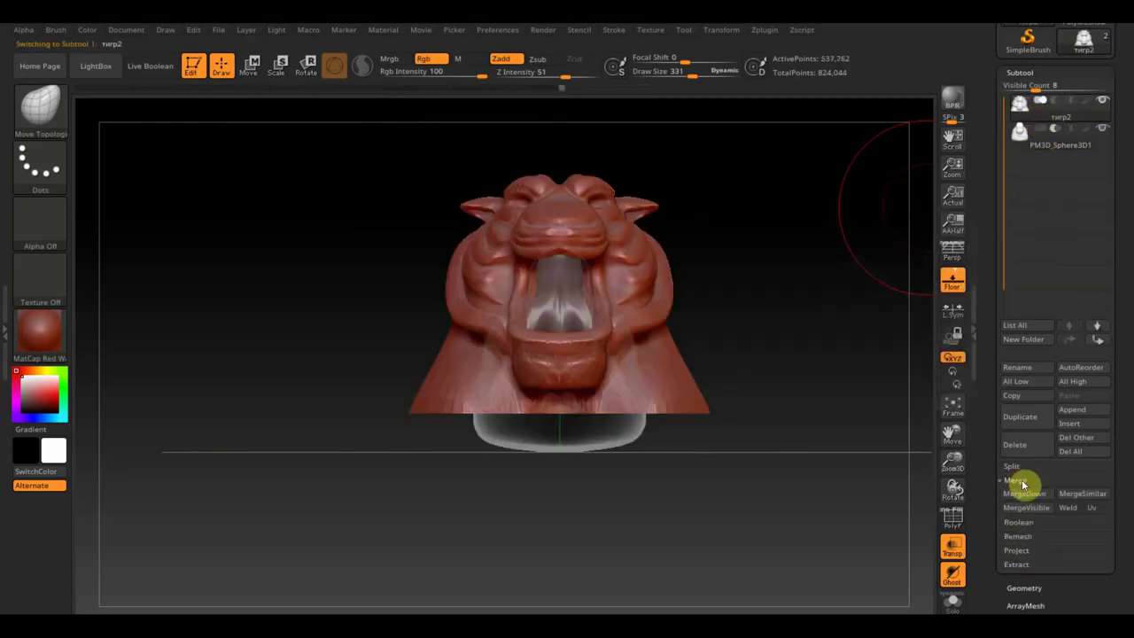
pyautogui.click(1025, 495)
pyautogui.click(890, 527)
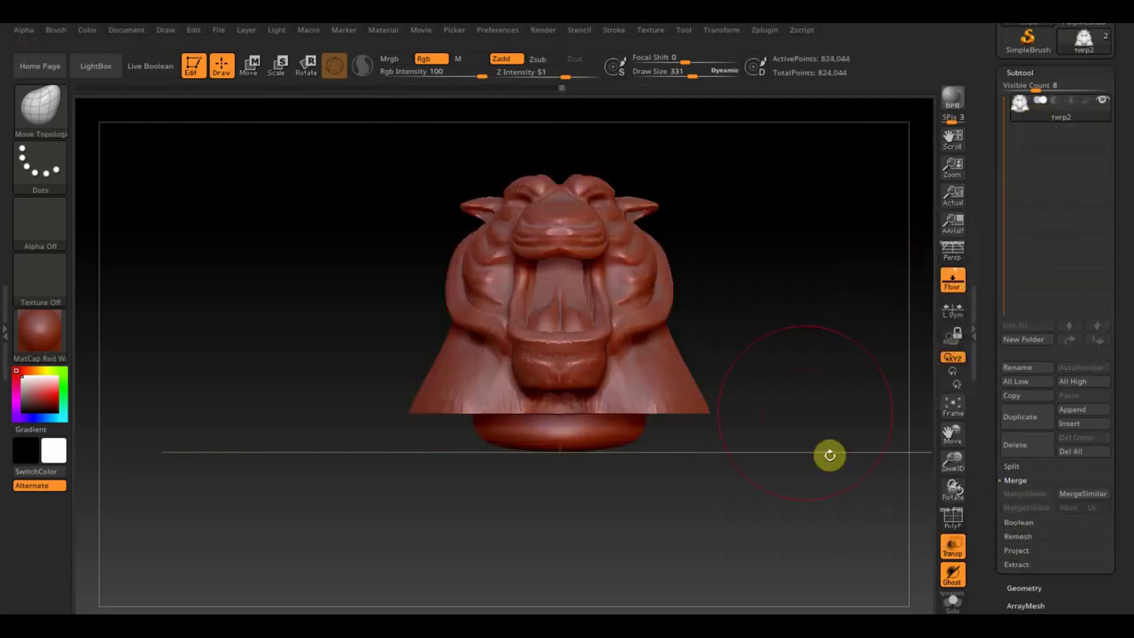
pyautogui.press('ctrl')
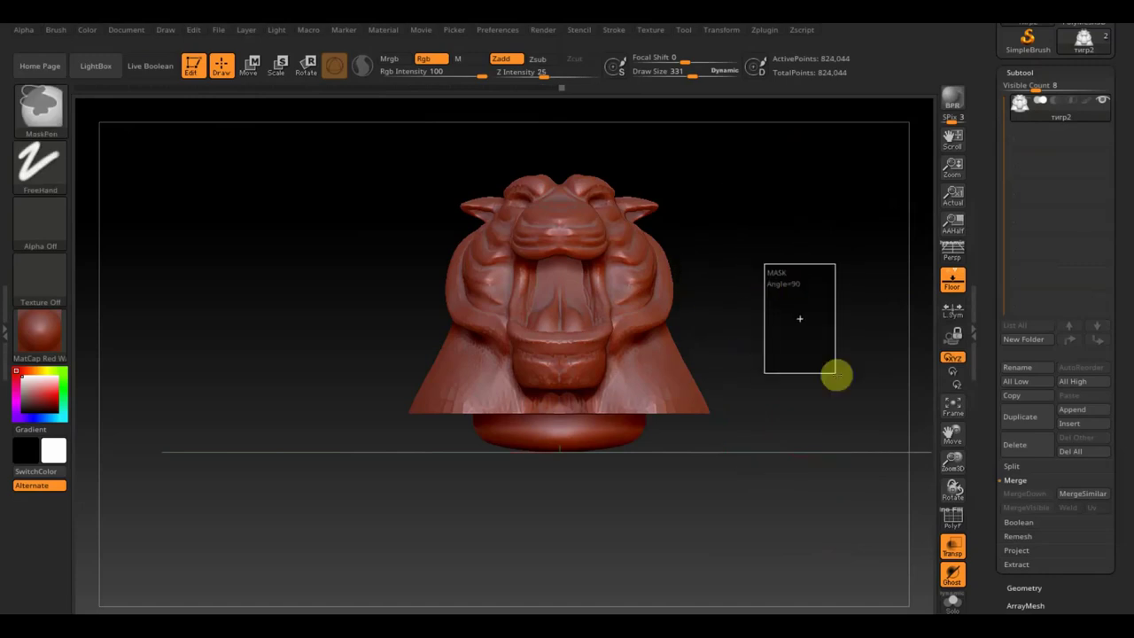
# - Turn off the floor grid and orbit around the merged bust to check it
pyautogui.moveTo(836, 375)
pyautogui.mouseDown()
pyautogui.moveTo(822, 407)
pyautogui.moveTo(839, 432)
pyautogui.moveTo(831, 443)
pyautogui.moveTo(823, 410)
pyautogui.moveTo(837, 386)
pyautogui.moveTo(828, 387)
pyautogui.moveTo(813, 231)
pyautogui.moveTo(832, 190)
pyautogui.mouseUp()
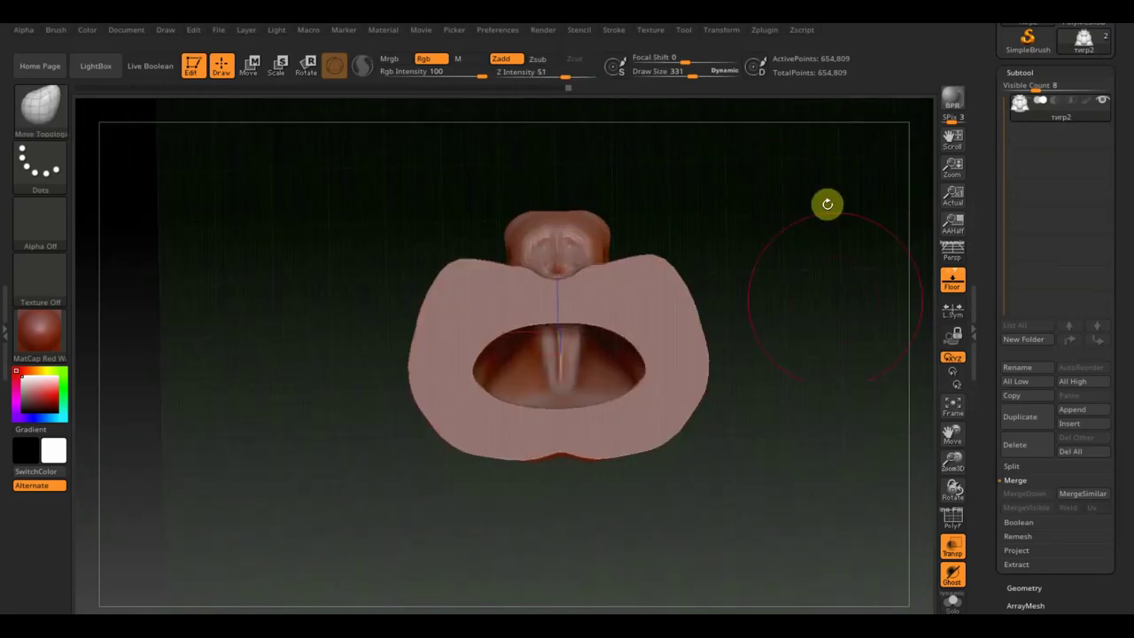
pyautogui.moveTo(827, 204); pyautogui.dragTo(818, 463)
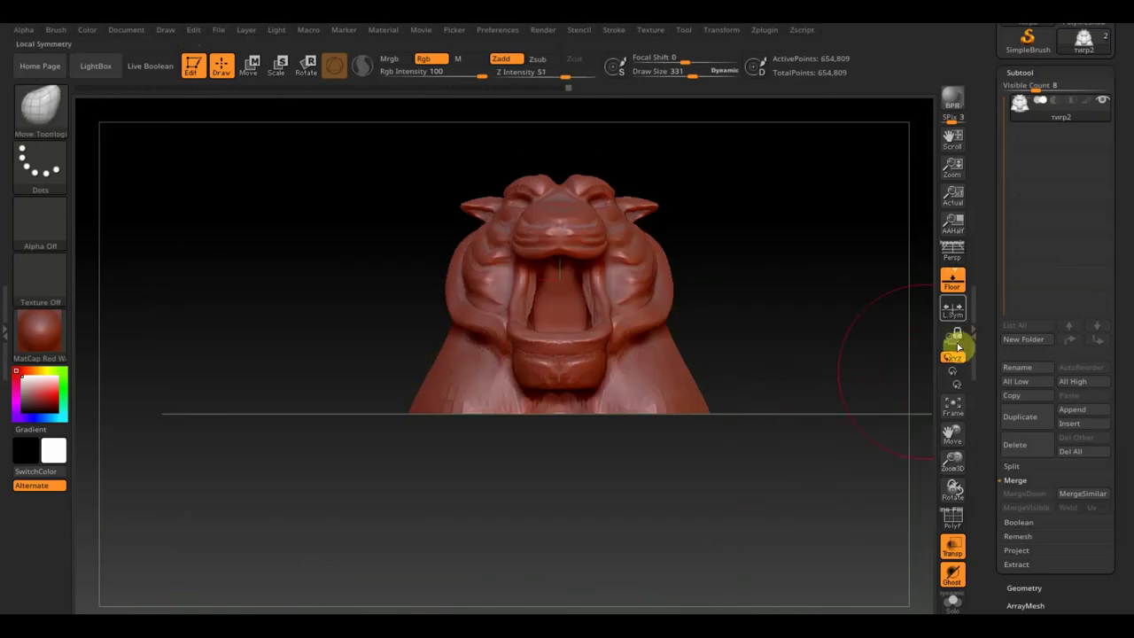
pyautogui.click(954, 283)
pyautogui.moveTo(833, 328); pyautogui.dragTo(790, 399)
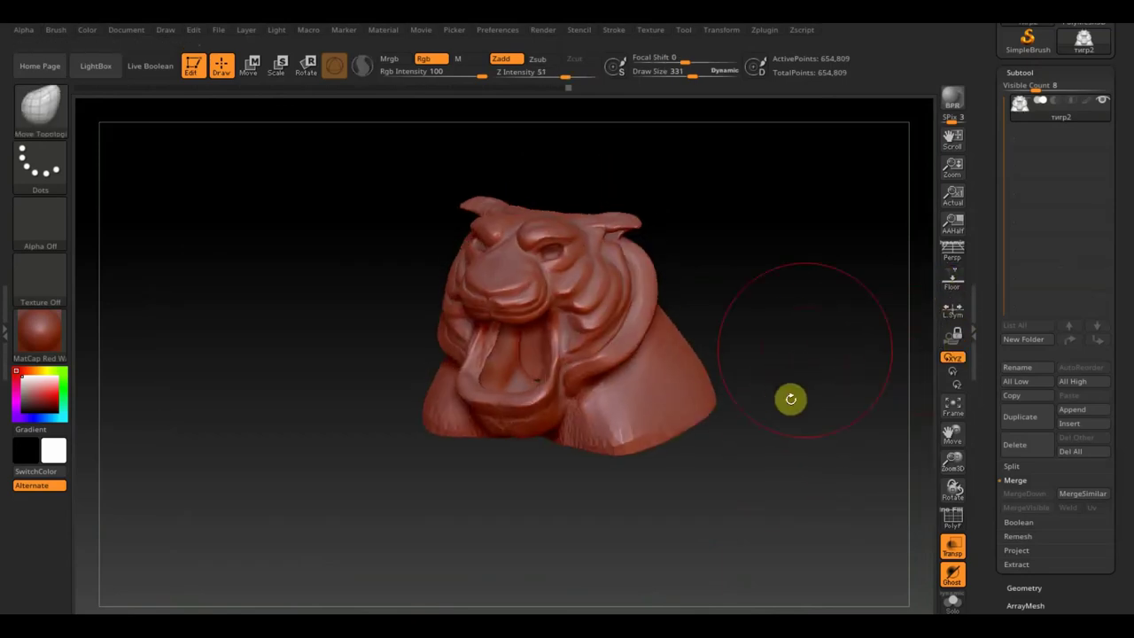
pyautogui.moveTo(803, 334); pyautogui.dragTo(770, 387)
# - Set Draw Size to 266 and smooth the bust from several angles
pyautogui.moveTo(699, 79); pyautogui.dragTo(689, 76)
pyautogui.press('shift')
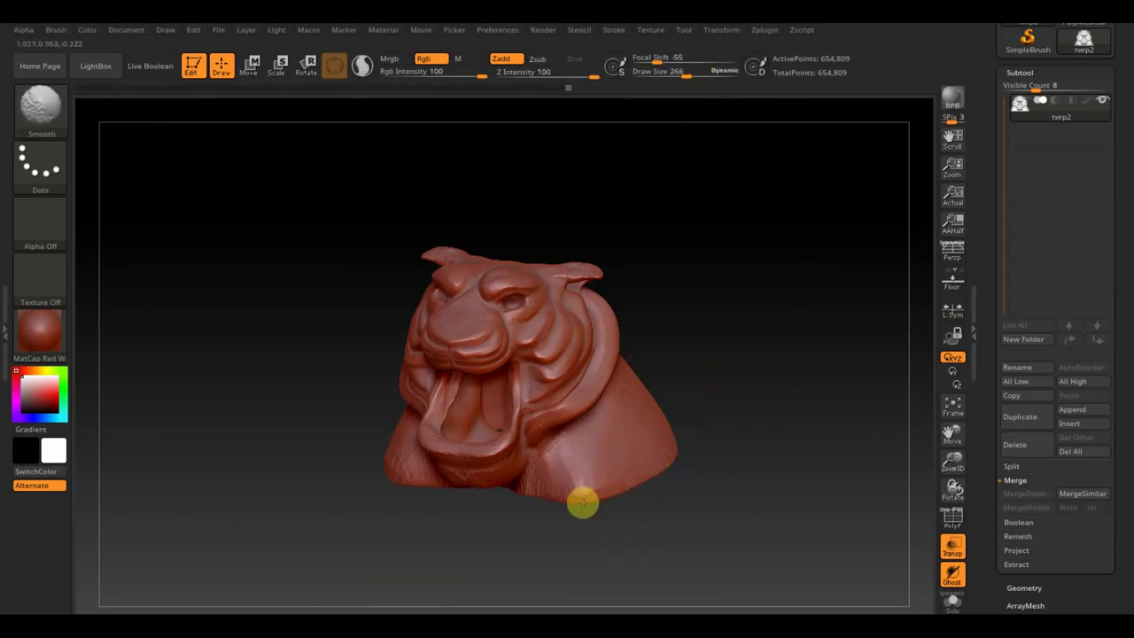
pyautogui.moveTo(681, 448)
pyautogui.mouseDown()
pyautogui.moveTo(774, 450)
pyautogui.moveTo(793, 436)
pyautogui.moveTo(813, 337)
pyautogui.mouseUp()
pyautogui.press('shift')
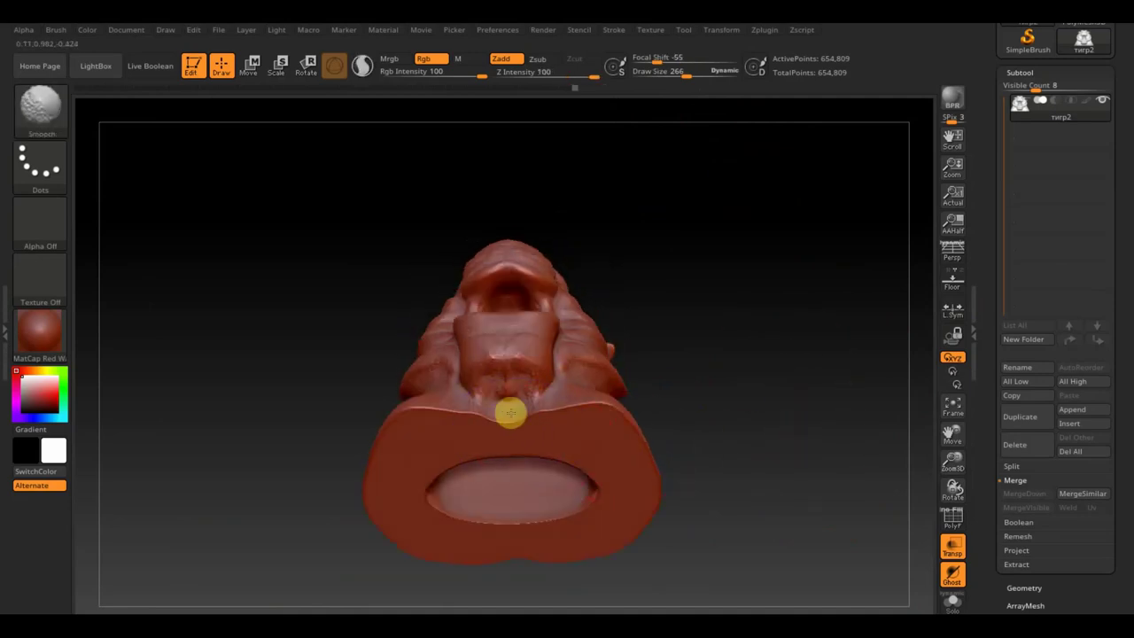
pyautogui.moveTo(744, 439); pyautogui.dragTo(757, 548)
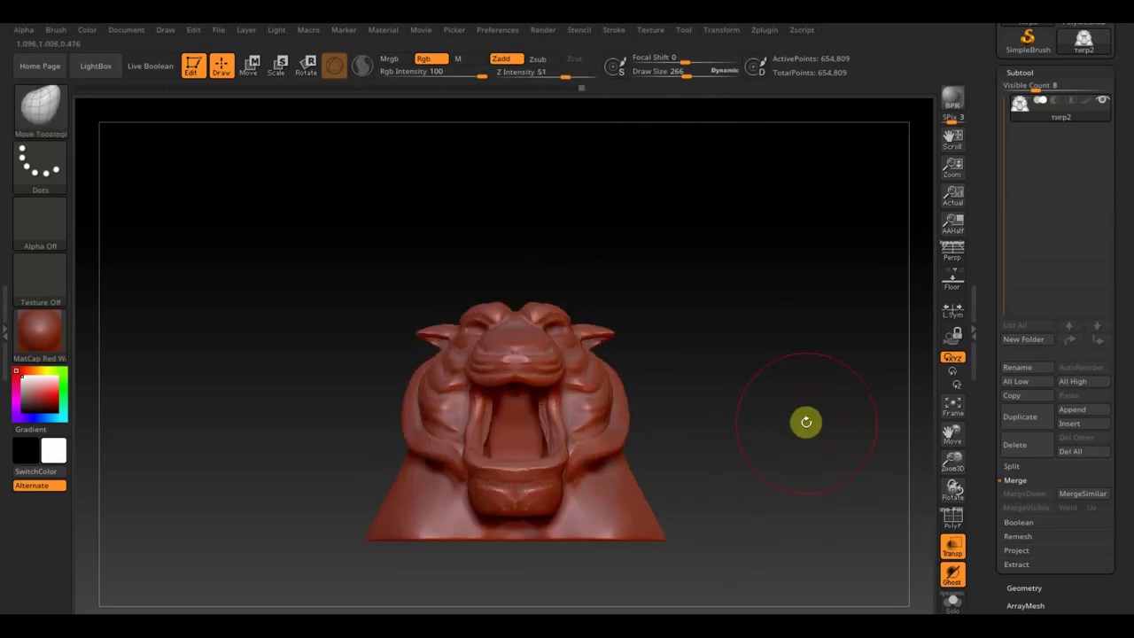
pyautogui.press('shift')
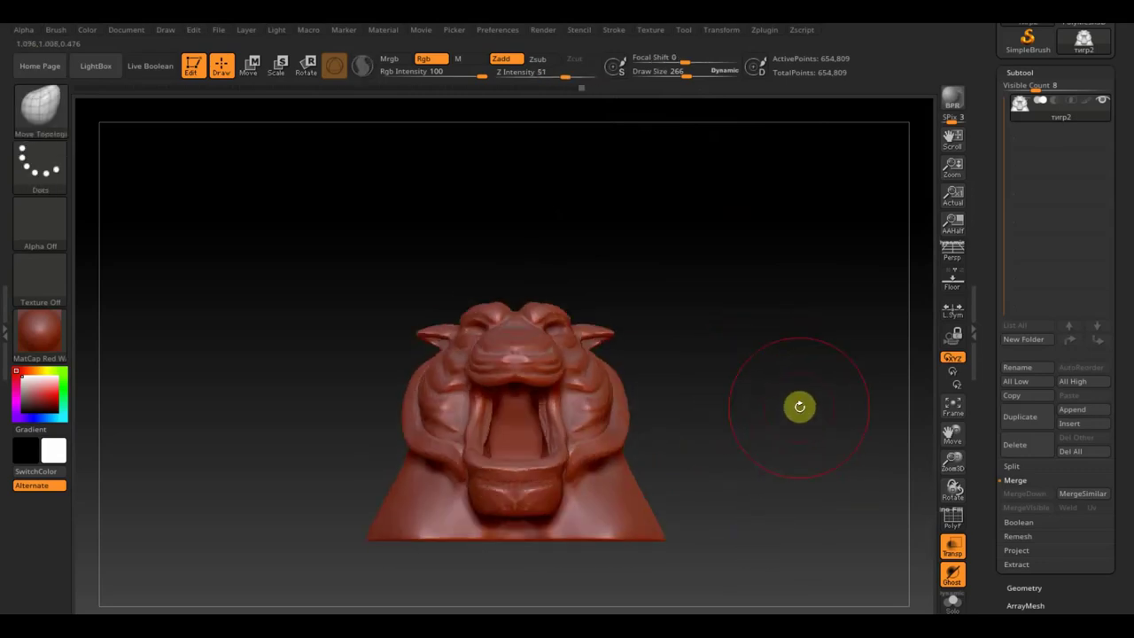
pyautogui.keyDown('ctrl'); pyautogui.keyDown('shift'); pyautogui.moveTo(785, 326); pyautogui.dragTo(821, 417); pyautogui.keyUp('shift'); pyautogui.keyUp('ctrl')
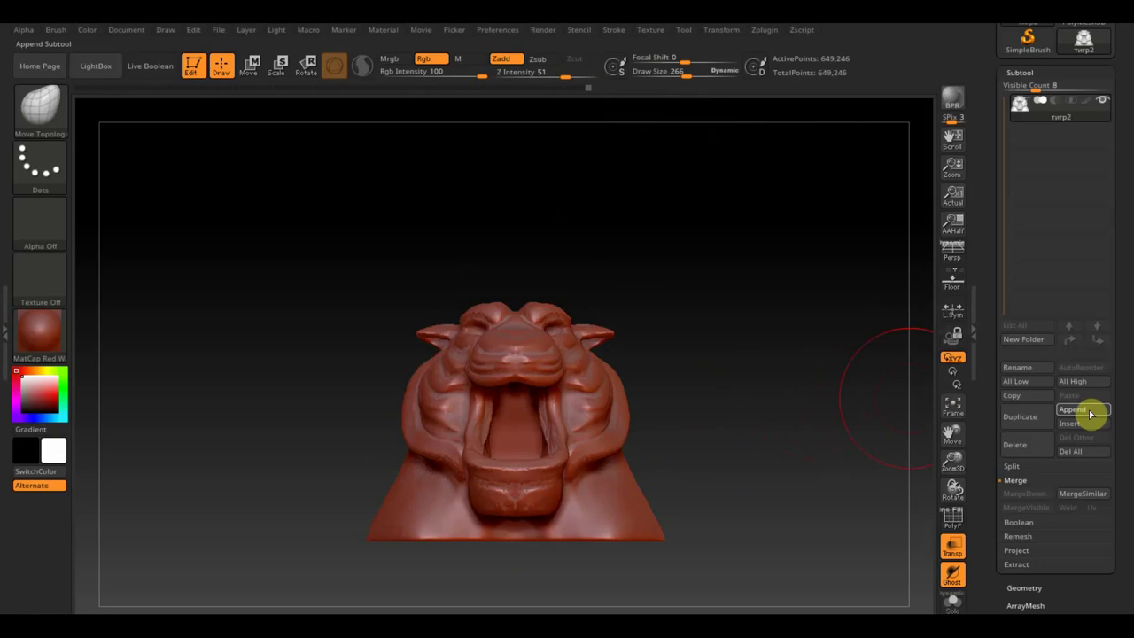
# - Append a solid Sphere3D subtool, shrink it to about half size and move it into the mouth
pyautogui.click(1086, 410)
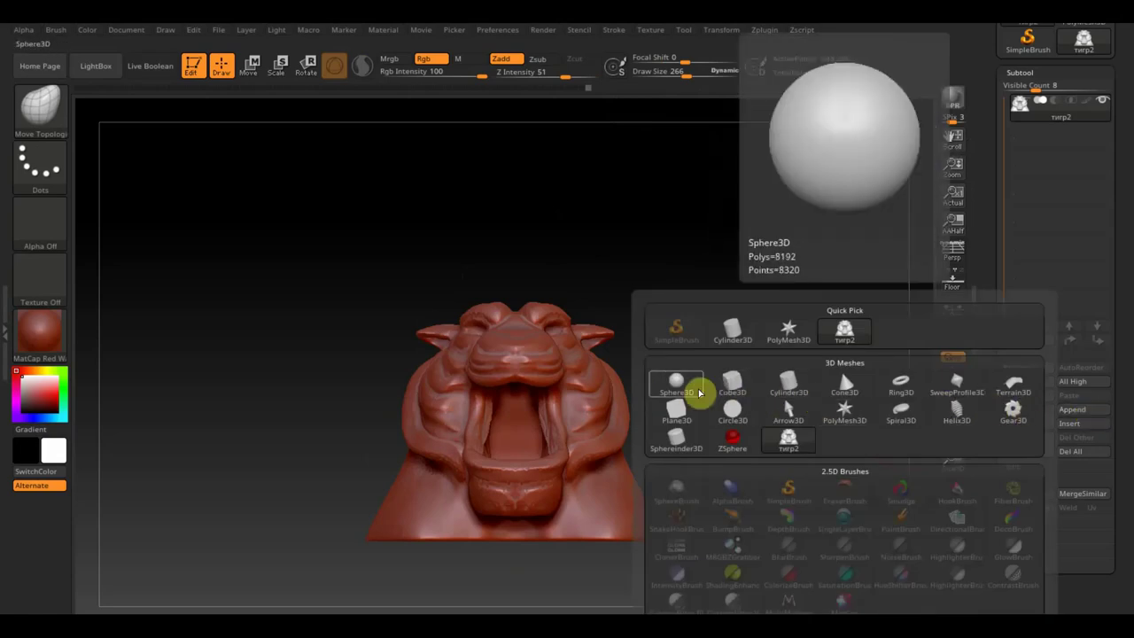
pyautogui.click(676, 383)
pyautogui.moveTo(674, 385)
pyautogui.mouseDown()
pyautogui.moveTo(717, 385)
pyautogui.moveTo(729, 400)
pyautogui.mouseUp()
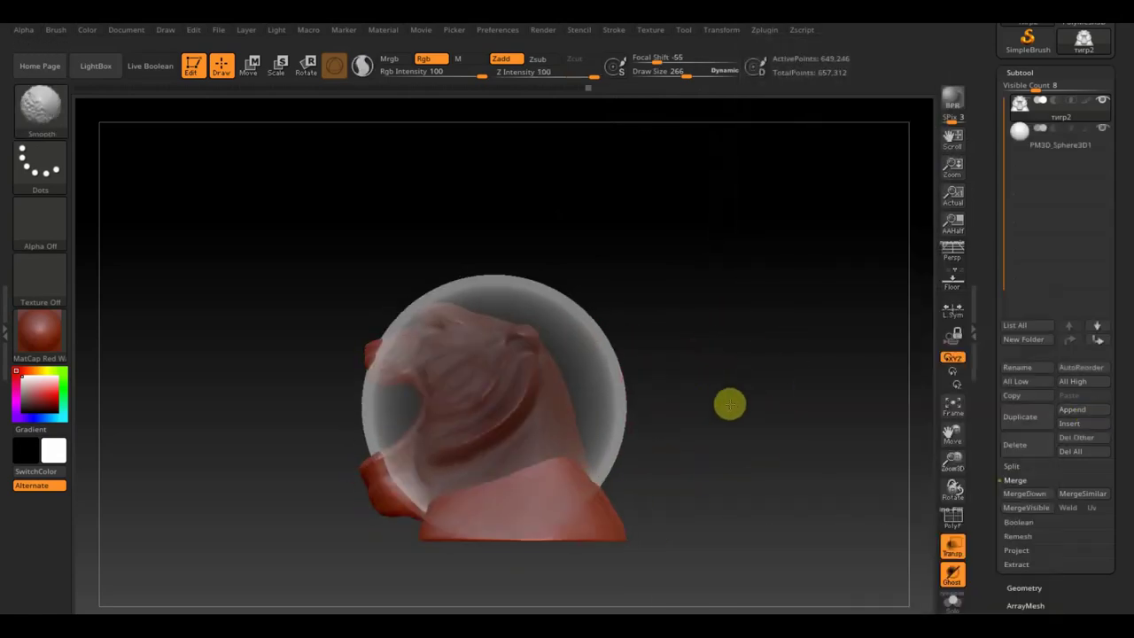
pyautogui.click(952, 546)
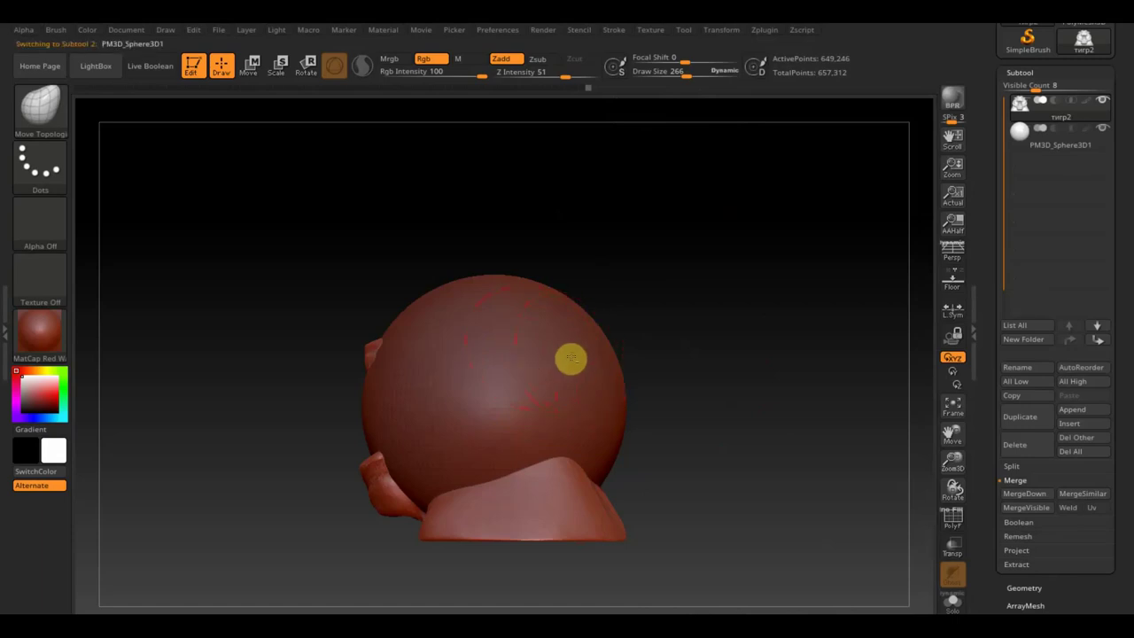
pyautogui.click(251, 67)
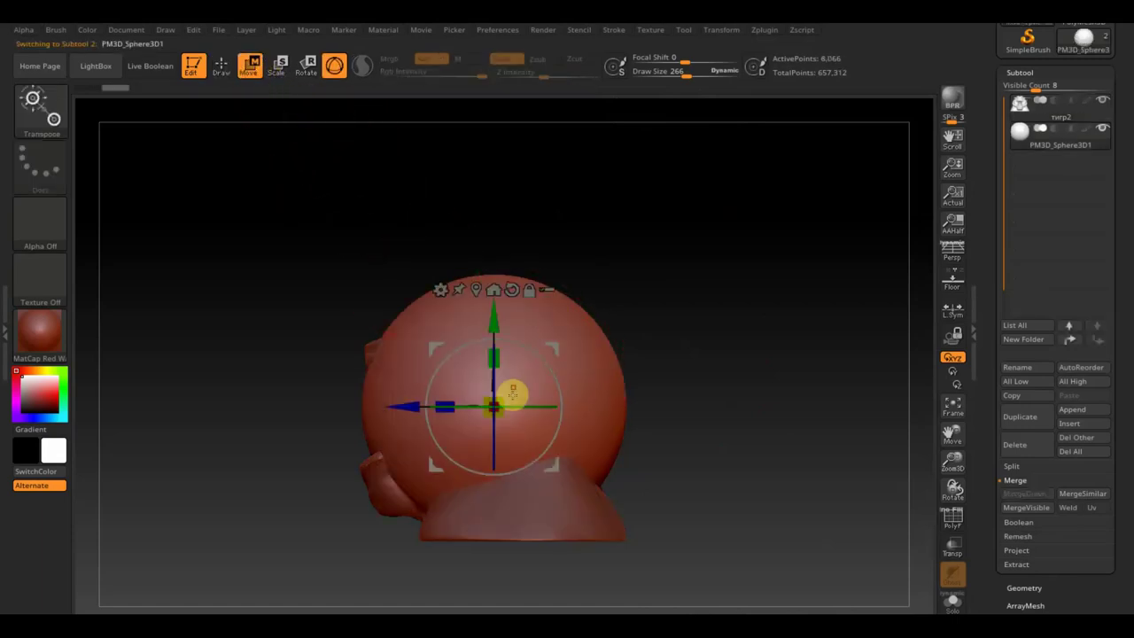
pyautogui.moveTo(498, 405); pyautogui.dragTo(413, 375)
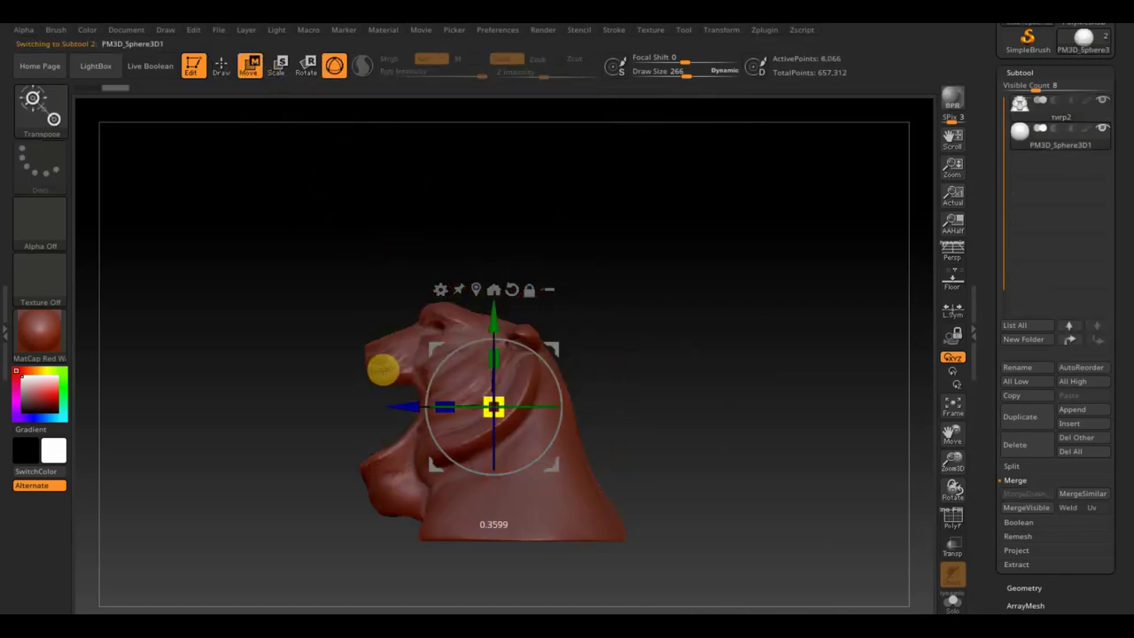
pyautogui.moveTo(558, 353); pyautogui.dragTo(510, 394)
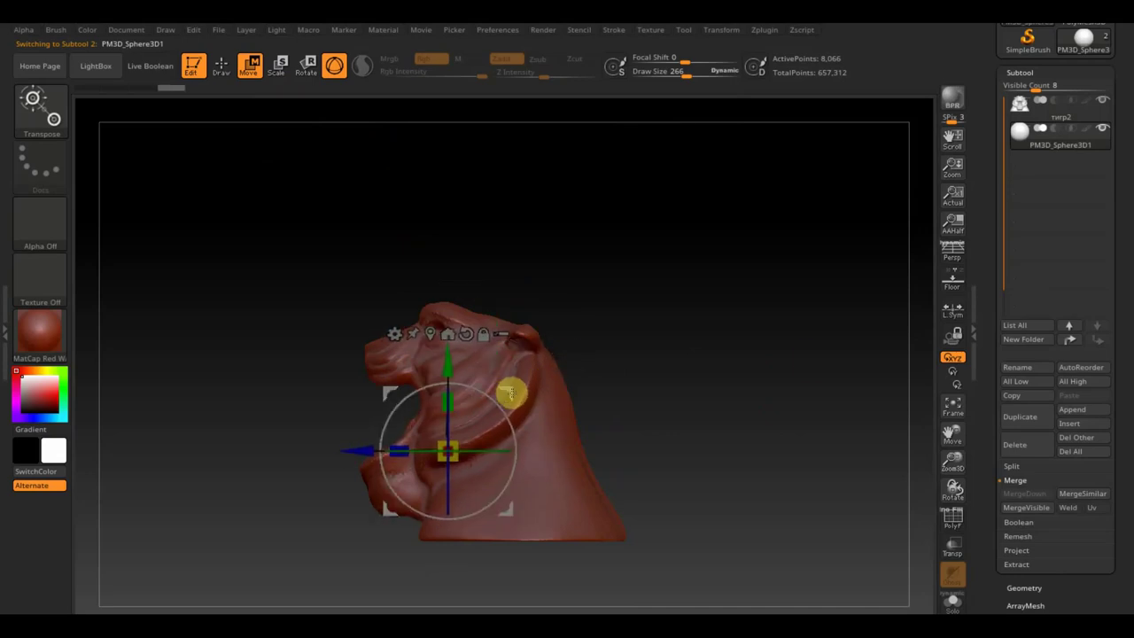
# - Duplicate the sphere, reselect the first one, and orbit to check its placement in the mouth
pyautogui.click(1029, 417)
pyautogui.click(1034, 151)
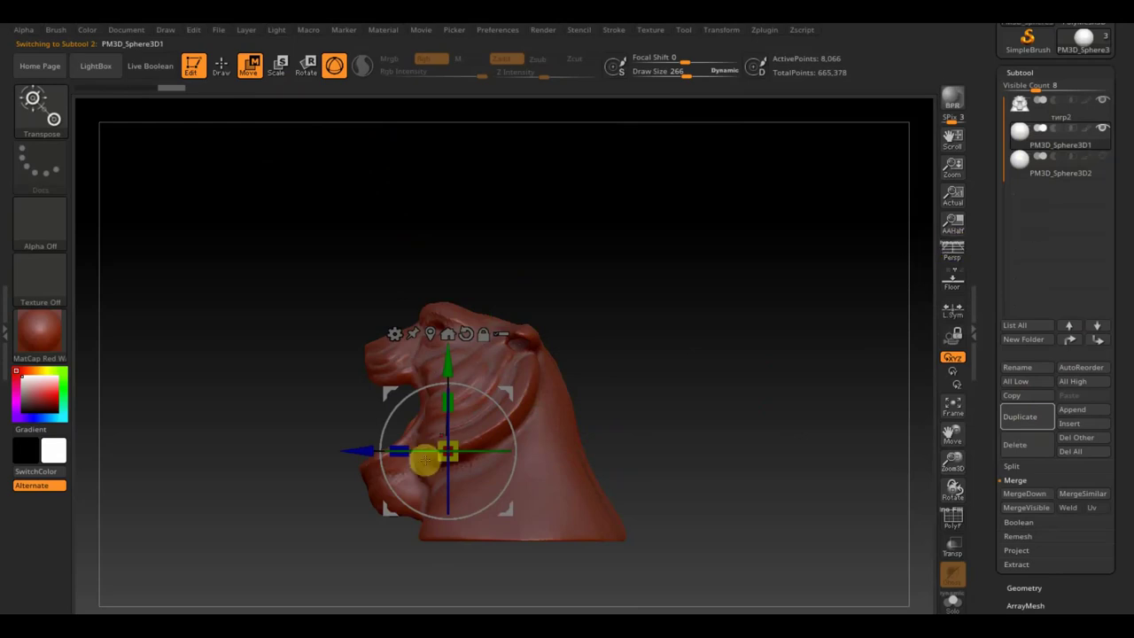
pyautogui.moveTo(585, 478)
pyautogui.mouseDown()
pyautogui.moveTo(775, 507)
pyautogui.moveTo(726, 548)
pyautogui.mouseUp()
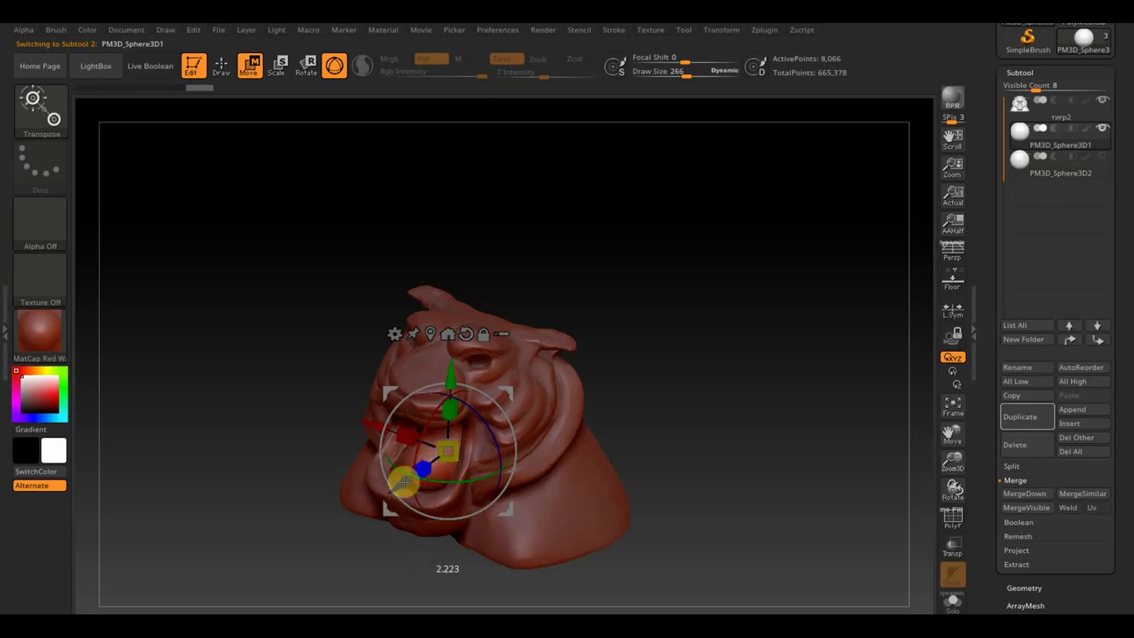
pyautogui.moveTo(420, 496); pyautogui.dragTo(808, 526)
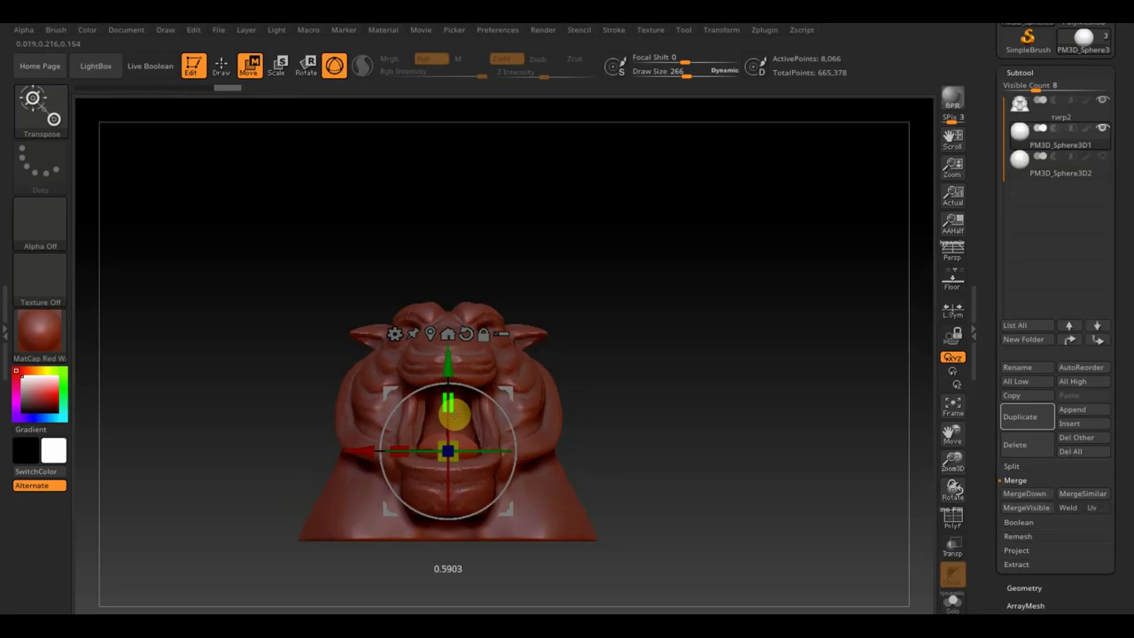
pyautogui.moveTo(754, 425); pyautogui.dragTo(787, 510)
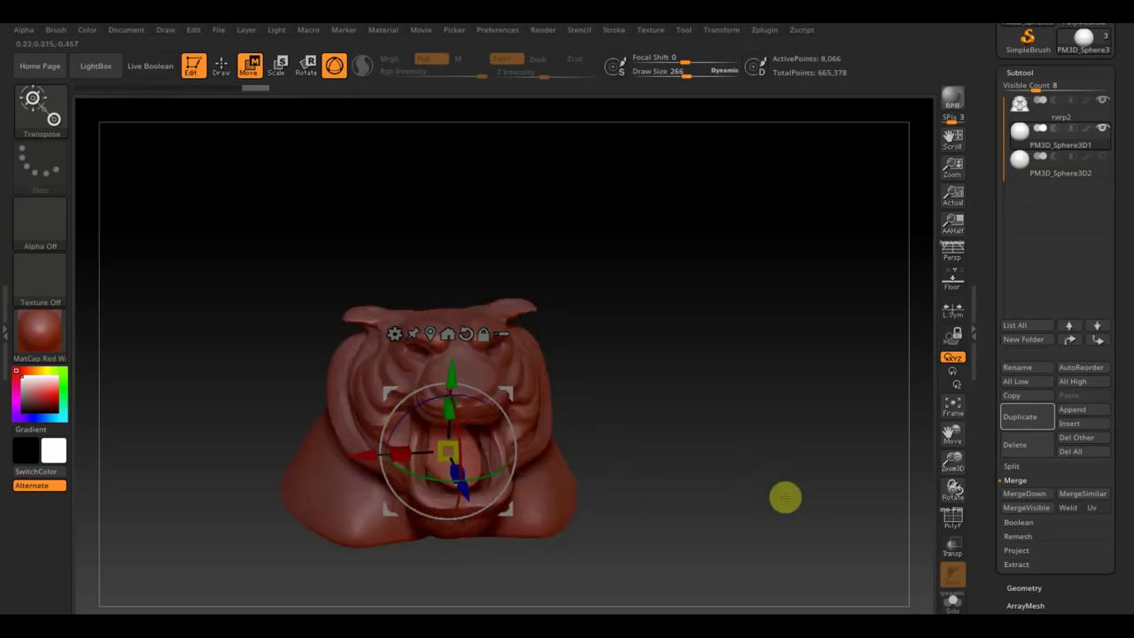
pyautogui.click(221, 67)
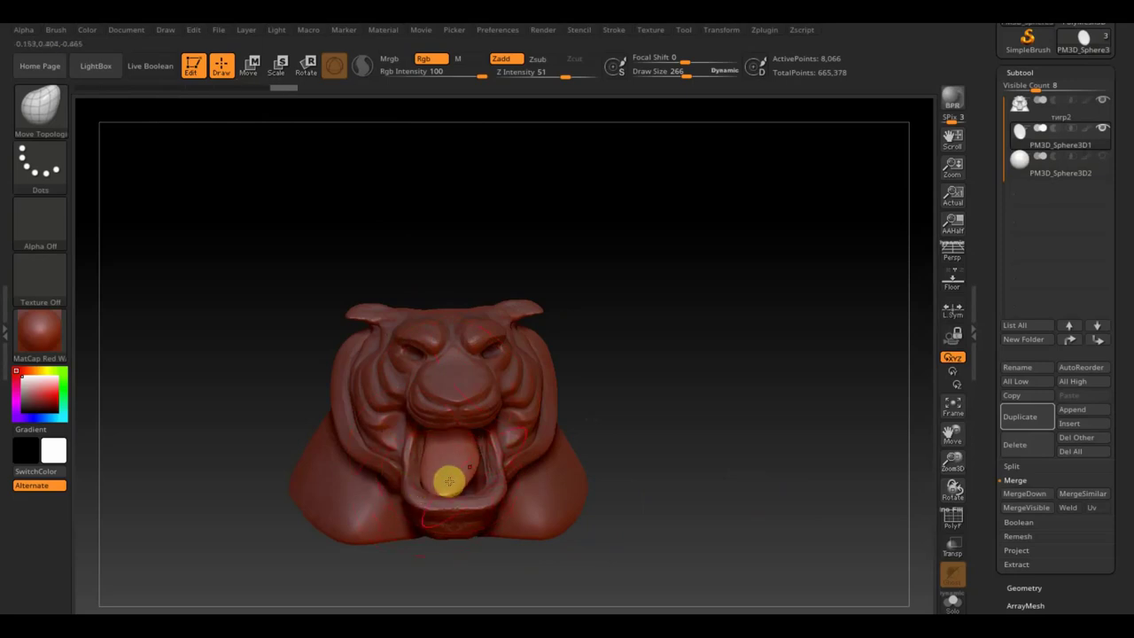
# - Undo and redo the last mouth edit, then orbit to inspect the mouth opening
pyautogui.hotkey('ctrl', 'z')
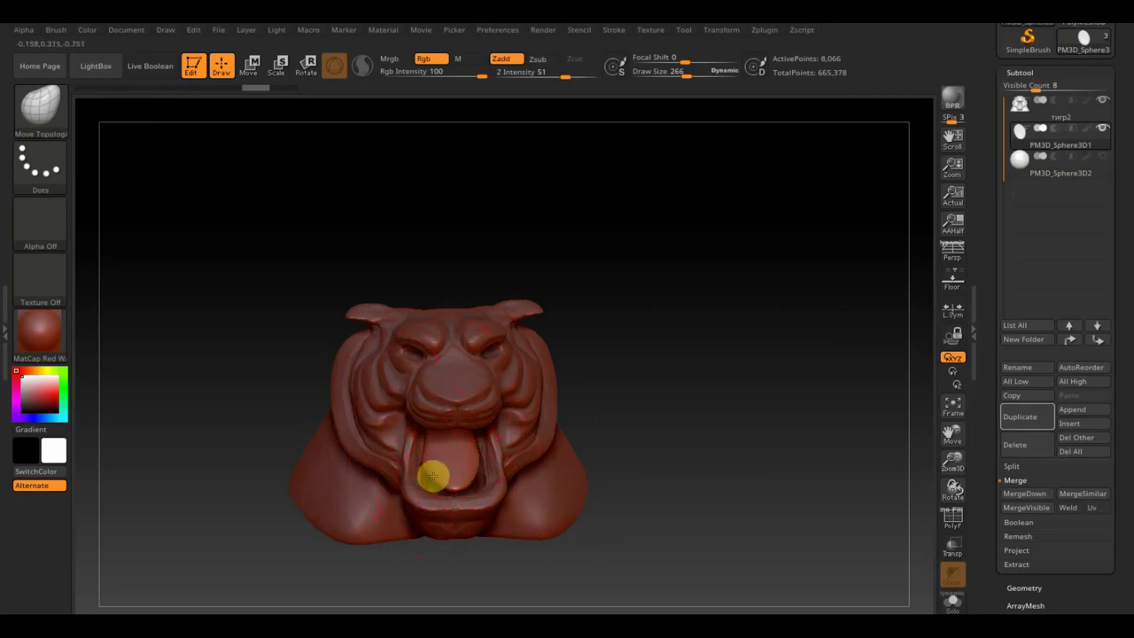
pyautogui.hotkey('ctrl', 'shift', 'z')
pyautogui.moveTo(753, 557)
pyautogui.mouseDown()
pyautogui.moveTo(759, 564)
pyautogui.moveTo(724, 579)
pyautogui.moveTo(759, 550)
pyautogui.moveTo(749, 545)
pyautogui.moveTo(699, 575)
pyautogui.moveTo(681, 466)
pyautogui.moveTo(789, 502)
pyautogui.mouseUp()
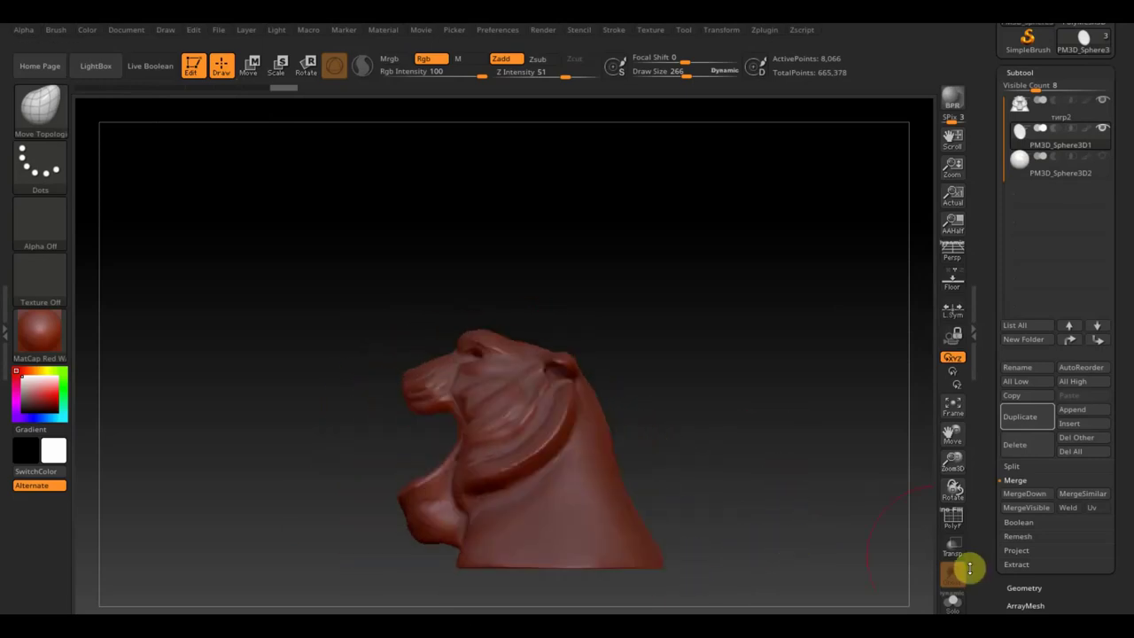
pyautogui.moveTo(906, 544)
pyautogui.mouseDown()
pyautogui.moveTo(833, 541)
pyautogui.moveTo(893, 572)
pyautogui.moveTo(473, 496)
pyautogui.mouseUp()
pyautogui.moveTo(647, 505)
pyautogui.mouseDown()
pyautogui.moveTo(714, 519)
pyautogui.moveTo(711, 542)
pyautogui.moveTo(721, 514)
pyautogui.moveTo(722, 493)
pyautogui.moveTo(682, 501)
pyautogui.moveTo(655, 410)
pyautogui.moveTo(774, 519)
pyautogui.moveTo(751, 480)
pyautogui.mouseUp()
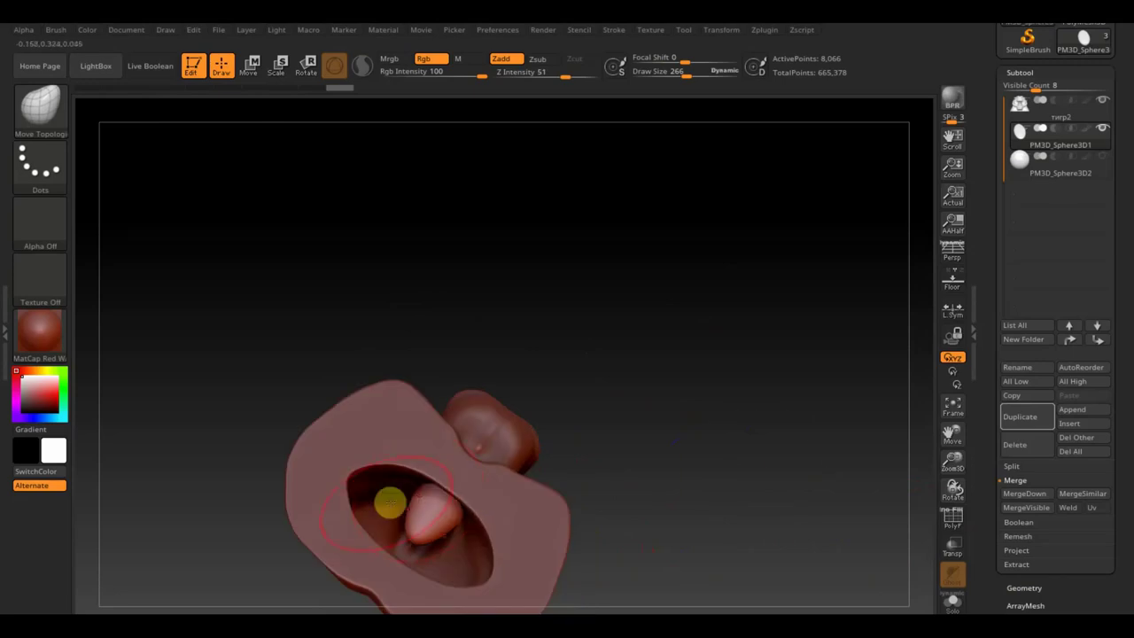
pyautogui.moveTo(585, 488)
pyautogui.mouseDown()
pyautogui.moveTo(712, 448)
pyautogui.moveTo(736, 522)
pyautogui.moveTo(721, 521)
pyautogui.mouseUp()
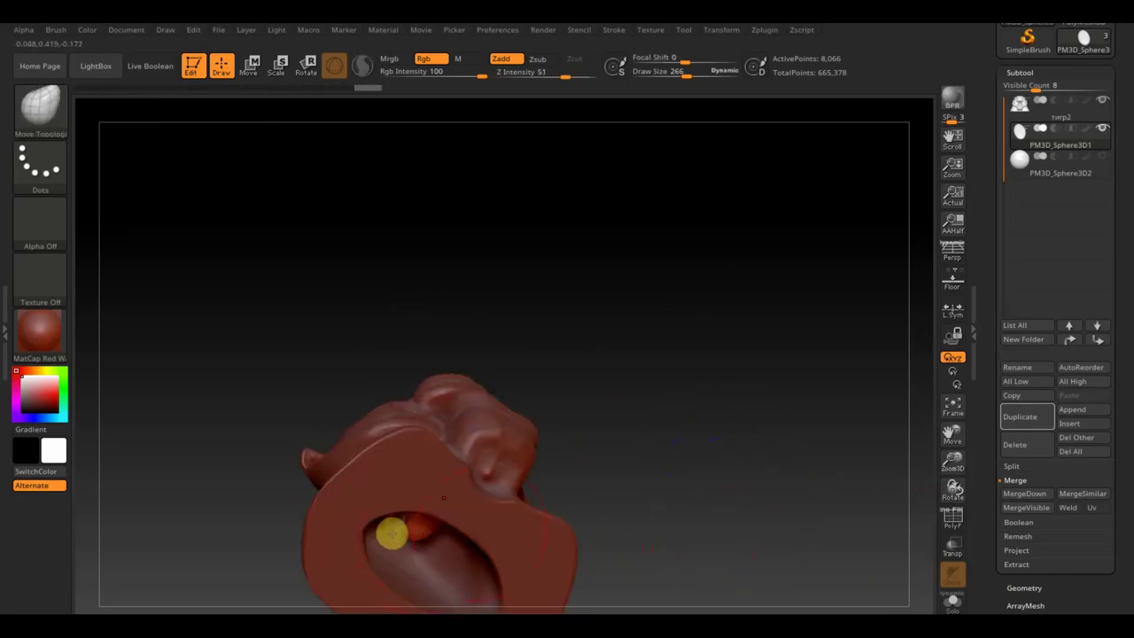
pyautogui.moveTo(668, 494); pyautogui.dragTo(625, 486)
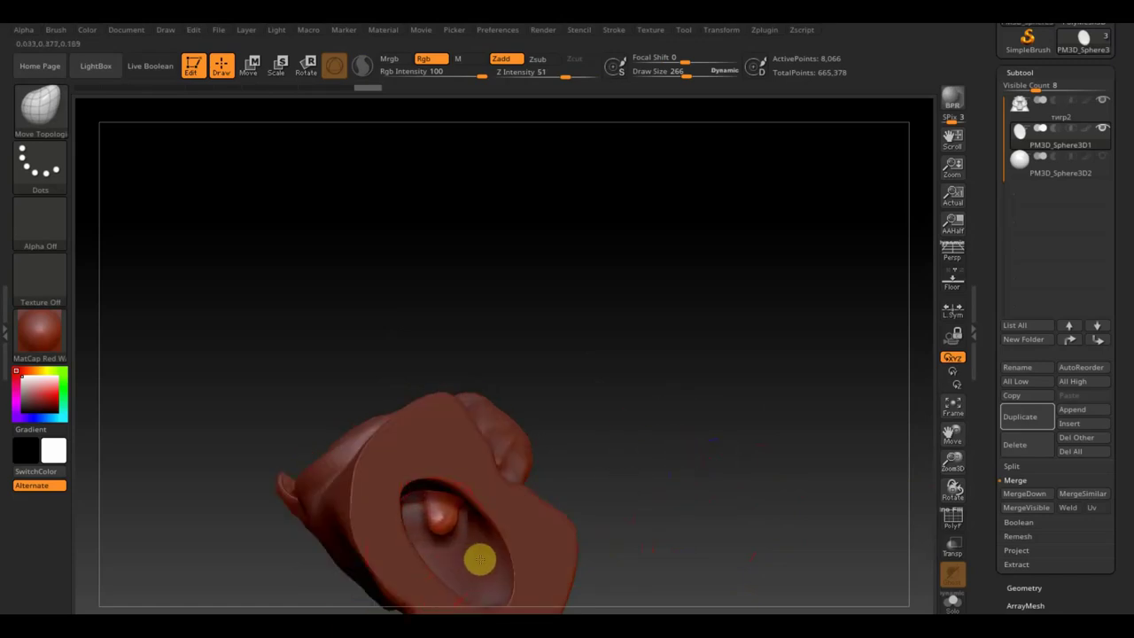
pyautogui.moveTo(474, 548)
pyautogui.mouseDown()
pyautogui.moveTo(658, 463)
pyautogui.moveTo(671, 590)
pyautogui.moveTo(683, 559)
pyautogui.mouseUp()
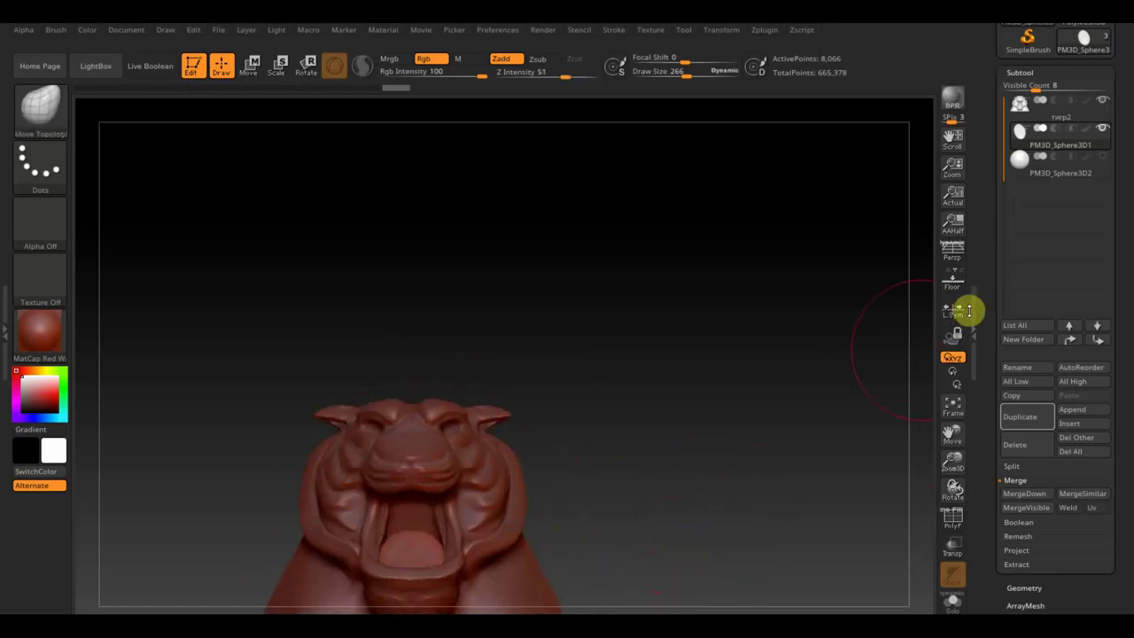
# - Select PM3D_Sphere3D2 and duplicate it into PM3D_Sphere3D3
pyautogui.click(1020, 161)
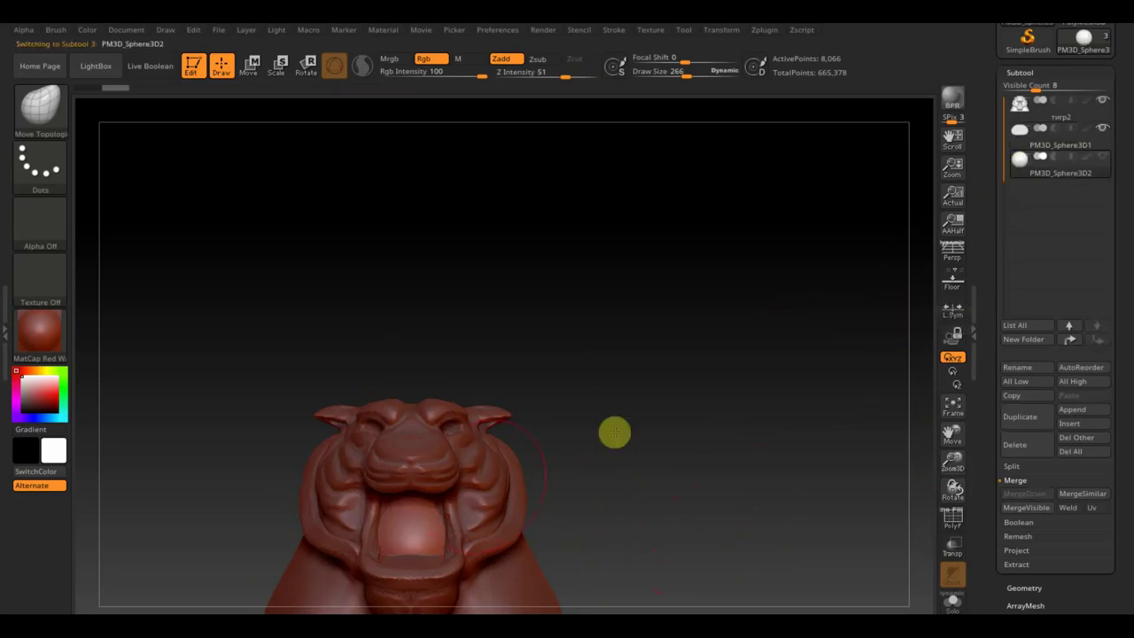
pyautogui.click(253, 69)
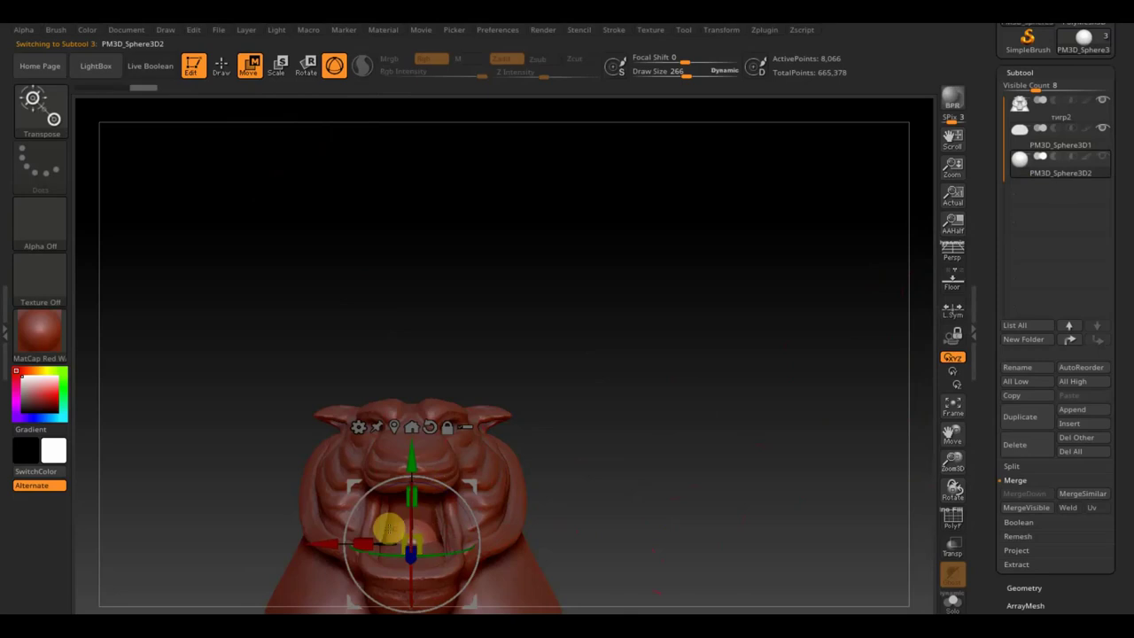
pyautogui.click(1019, 425)
pyautogui.moveTo(1028, 184)
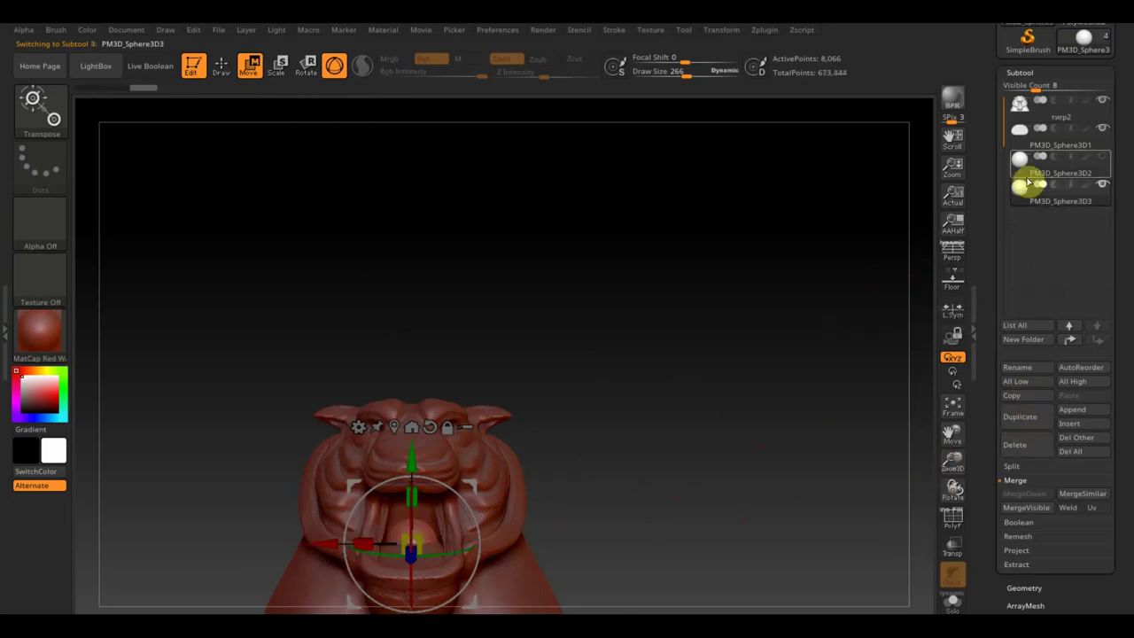
# - Shrink the new sphere and raise it higher inside the tiger's mouth
pyautogui.moveTo(582, 490)
pyautogui.keyDown('alt'); pyautogui.mouseDown()
pyautogui.moveTo(631, 318)
pyautogui.moveTo(676, 387)
pyautogui.mouseUp(); pyautogui.keyUp('alt')
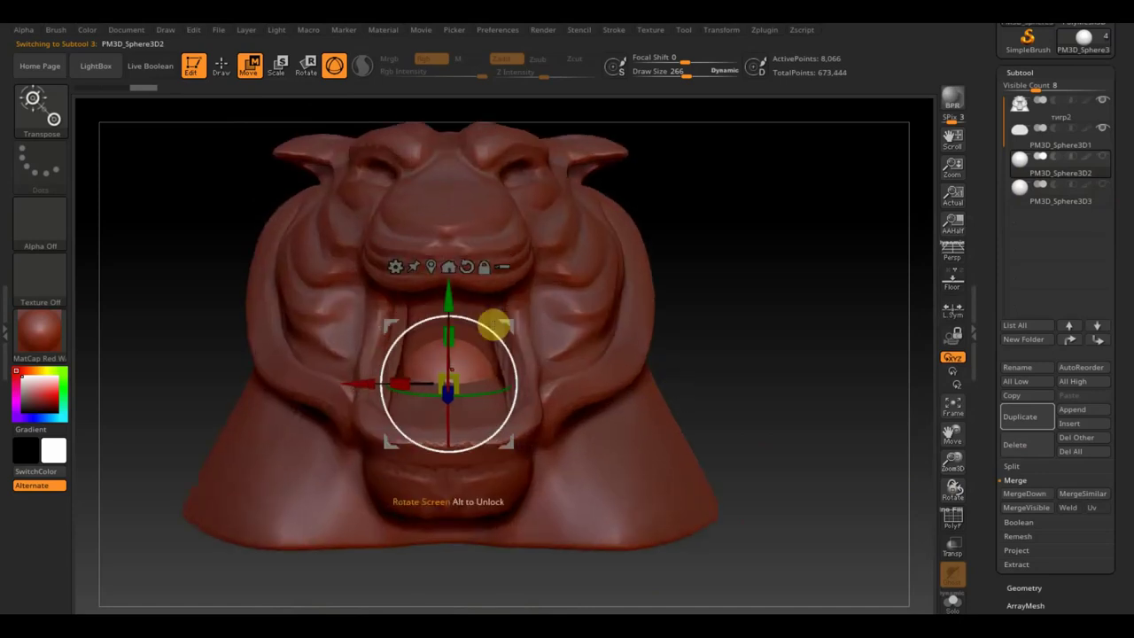
pyautogui.moveTo(460, 379); pyautogui.dragTo(450, 382)
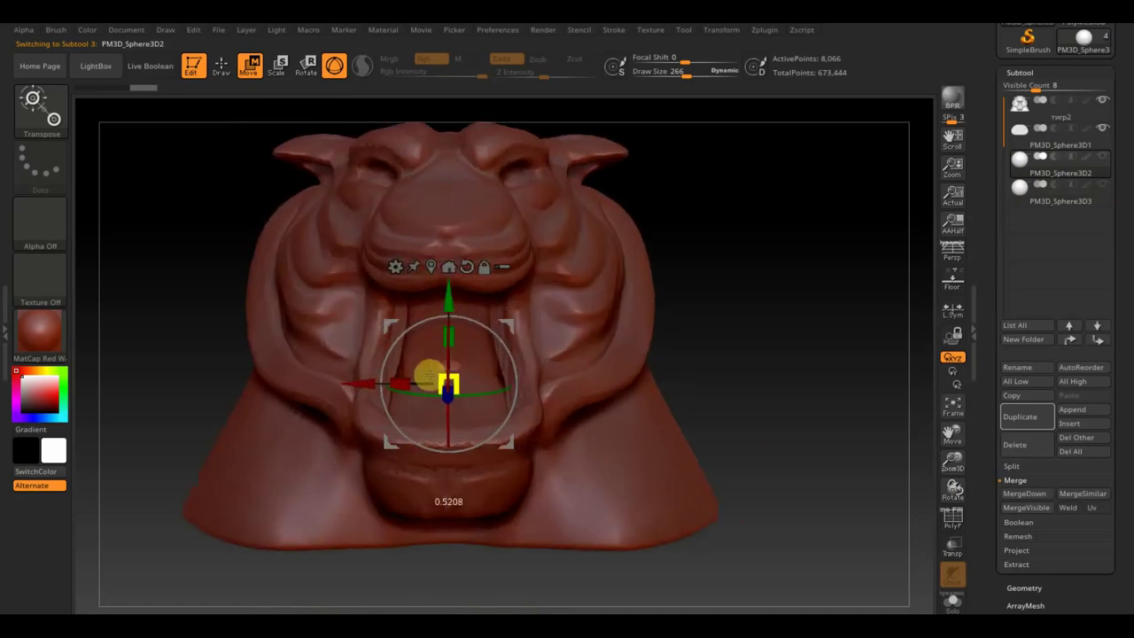
pyautogui.moveTo(455, 322); pyautogui.dragTo(456, 251)
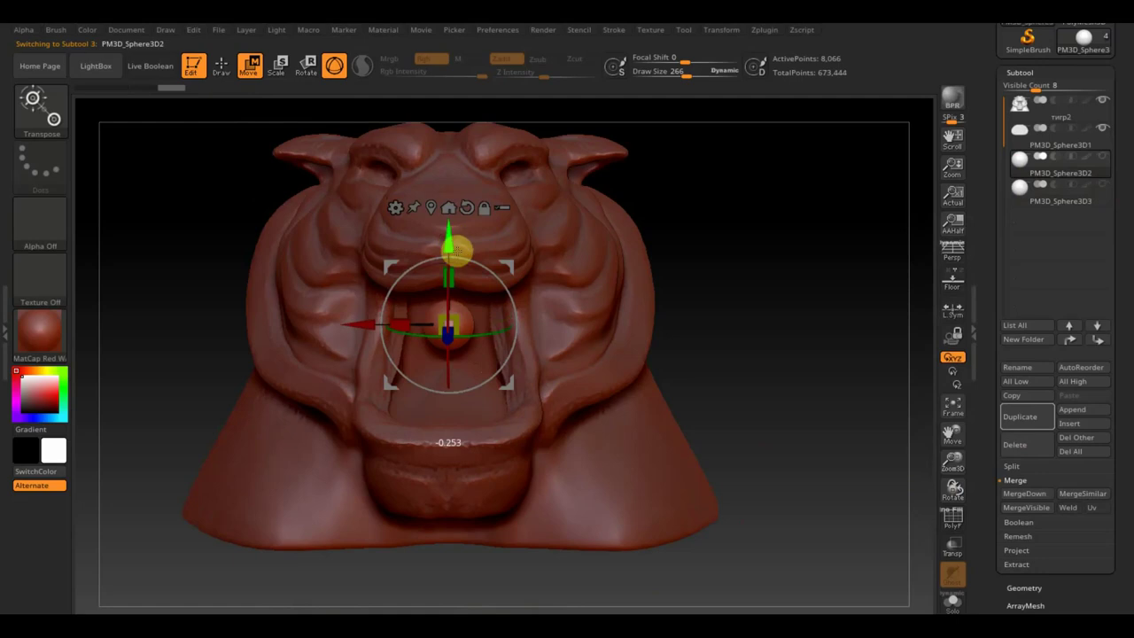
pyautogui.moveTo(469, 312); pyautogui.dragTo(457, 321)
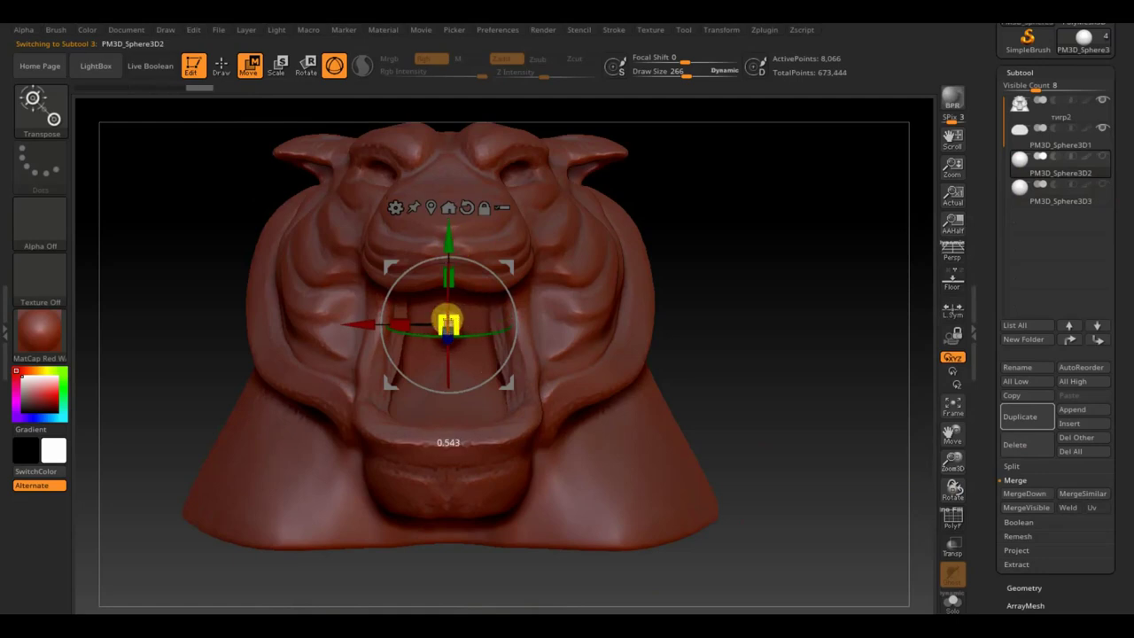
pyautogui.click(220, 66)
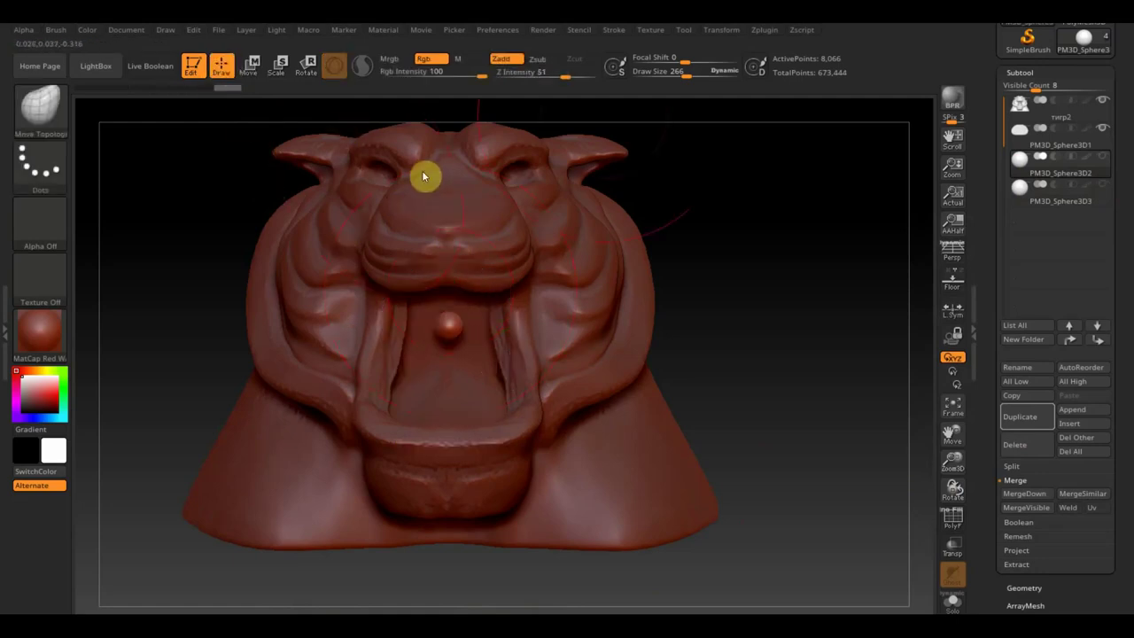
# - Set the brush size to 42 and mask part of the mouth sphere
pyautogui.moveTo(684, 73); pyautogui.dragTo(665, 74)
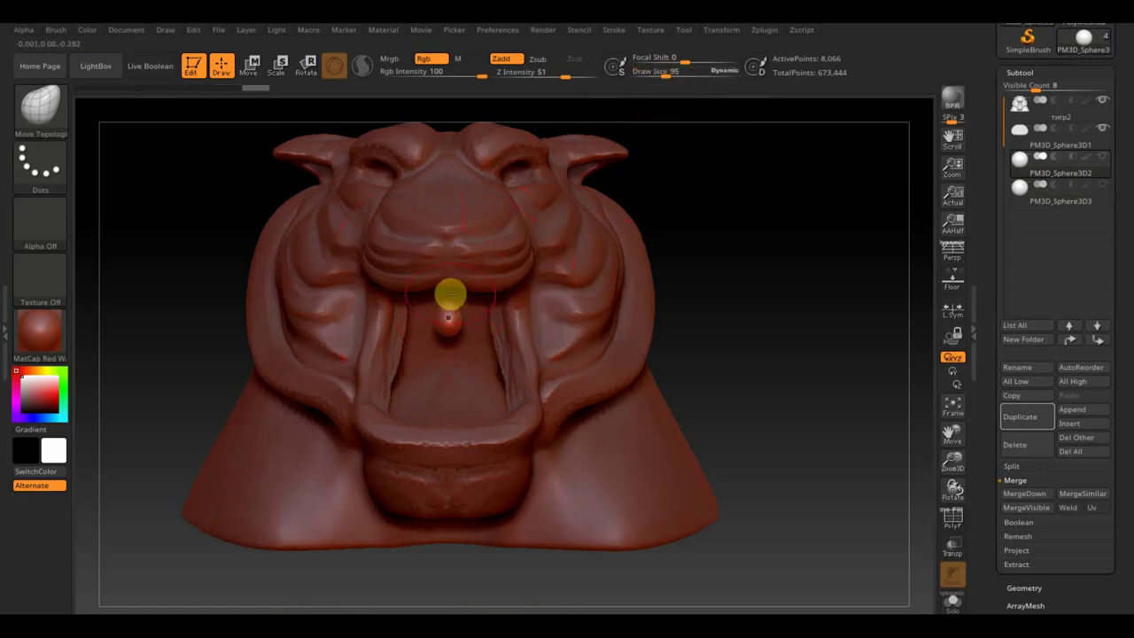
pyautogui.press('ctrl')
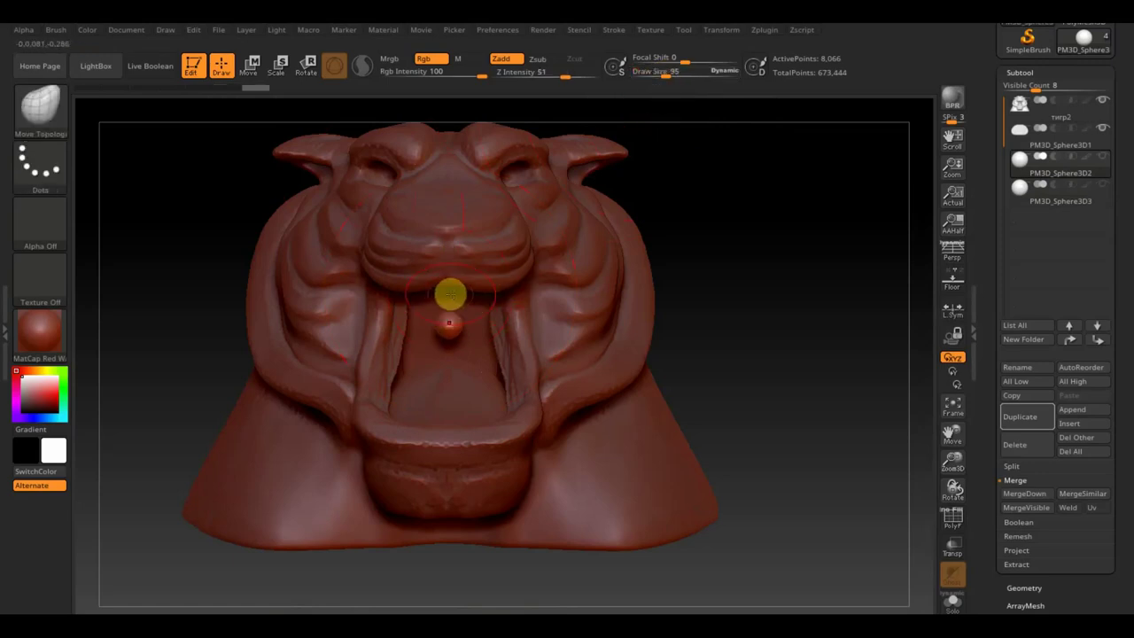
pyautogui.moveTo(665, 73); pyautogui.dragTo(653, 72)
pyautogui.press('ctrl')
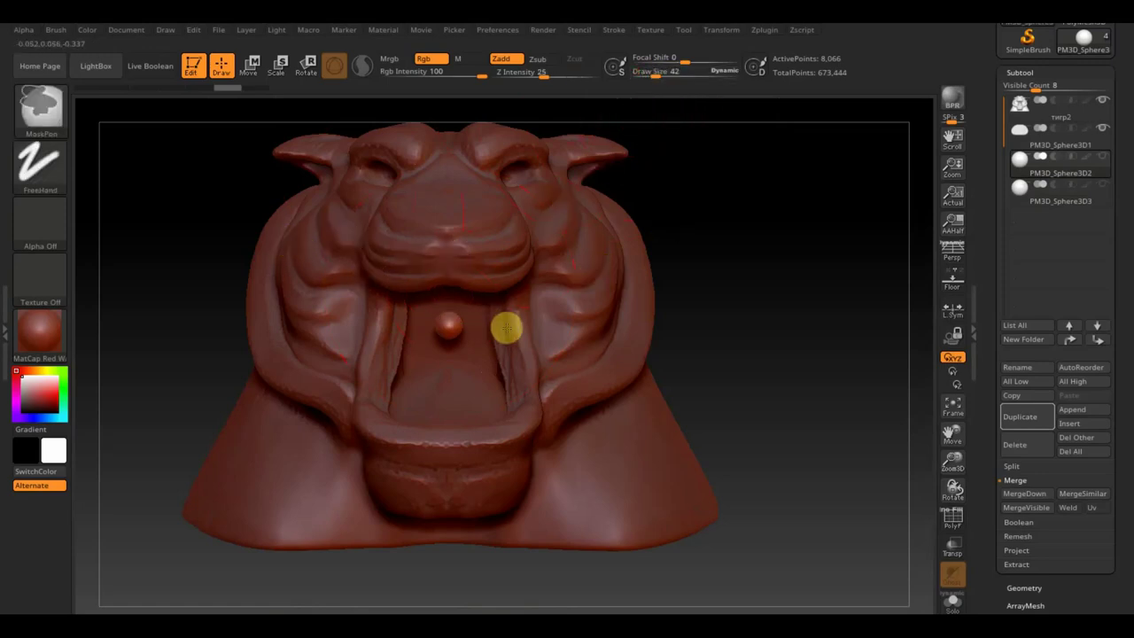
pyautogui.moveTo(717, 331)
pyautogui.keyDown('ctrl'); pyautogui.mouseDown()
pyautogui.moveTo(400, 281)
pyautogui.moveTo(355, 260)
pyautogui.mouseUp(); pyautogui.keyUp('ctrl')
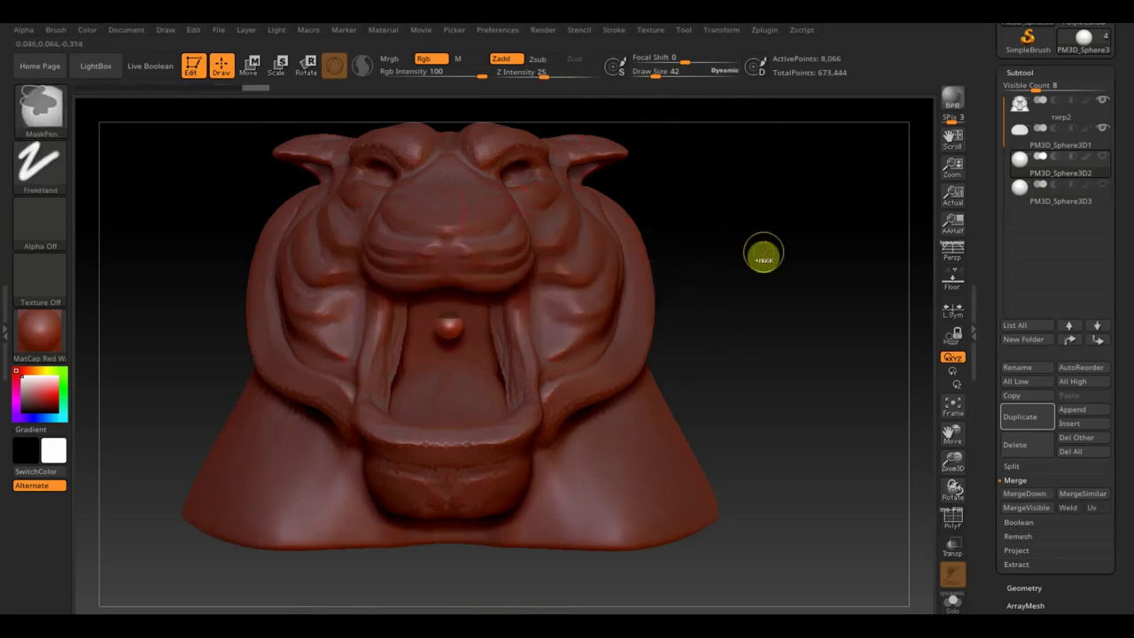
# - Stretch the unmasked part of the sphere upward toward the upper jaw and smooth it
pyautogui.click(252, 76)
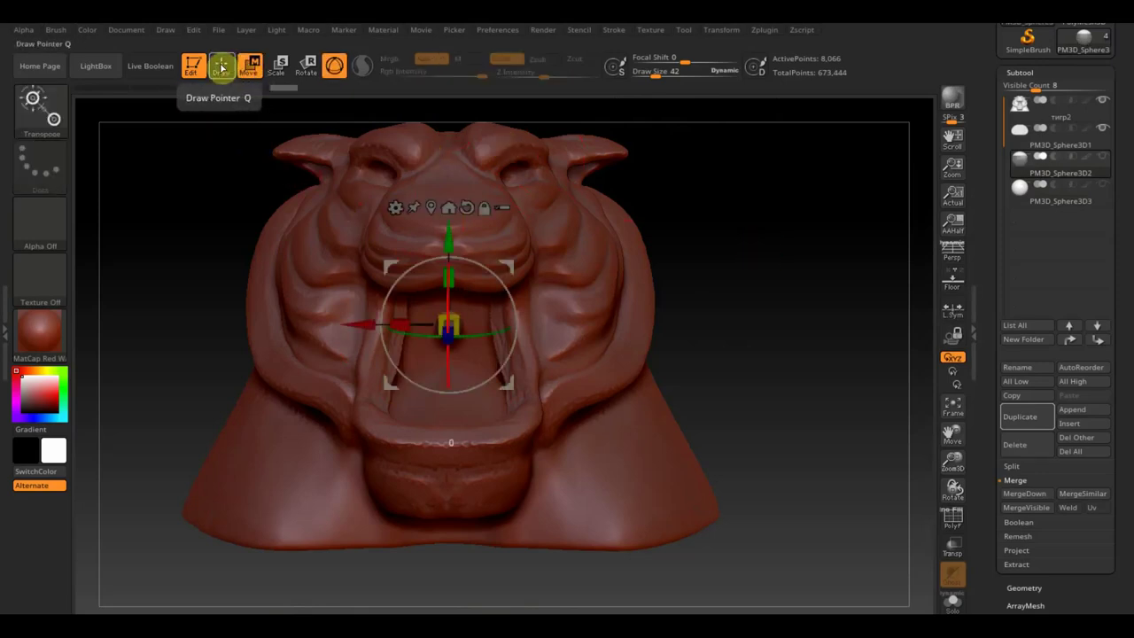
pyautogui.moveTo(449, 232); pyautogui.dragTo(450, 203)
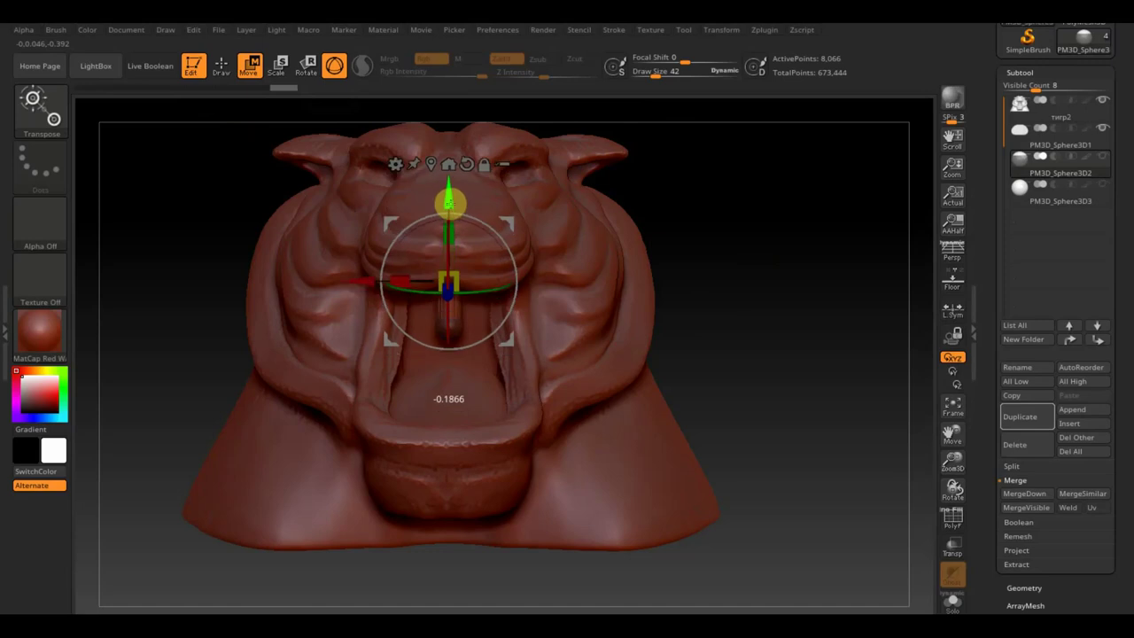
pyautogui.click(221, 65)
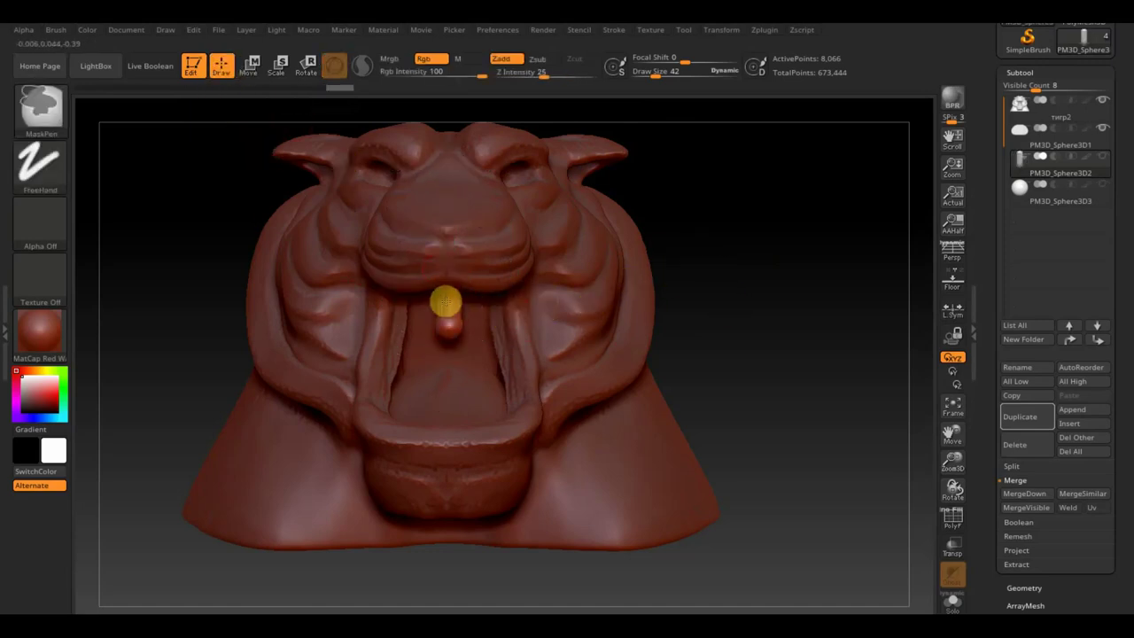
pyautogui.moveTo(692, 302); pyautogui.dragTo(718, 273)
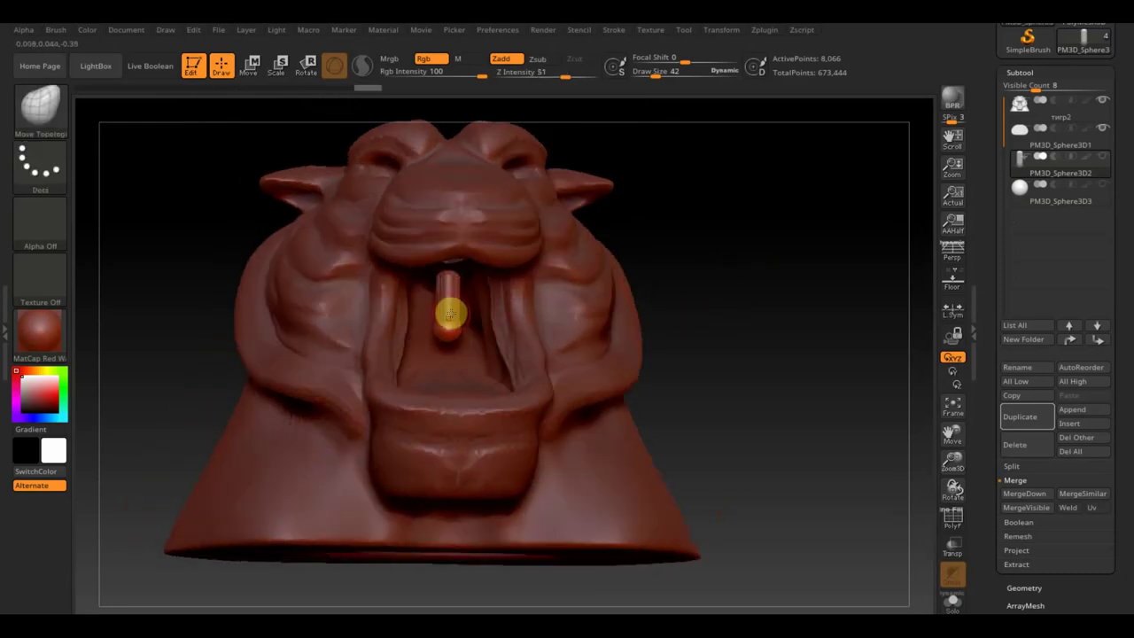
pyautogui.press('ctrl')
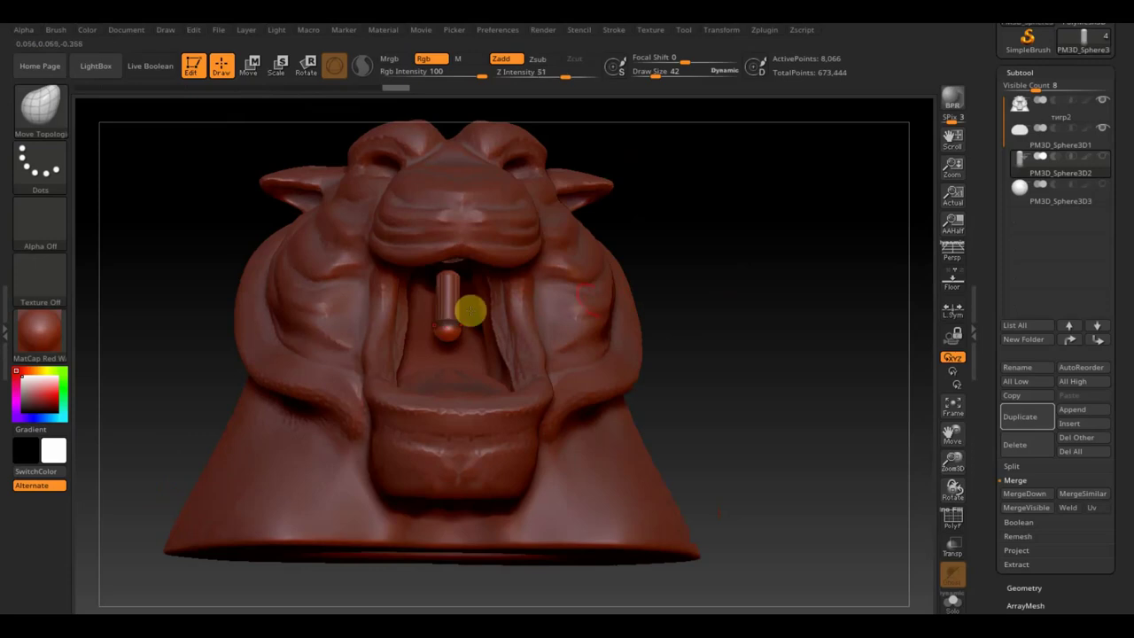
pyautogui.press('shift')
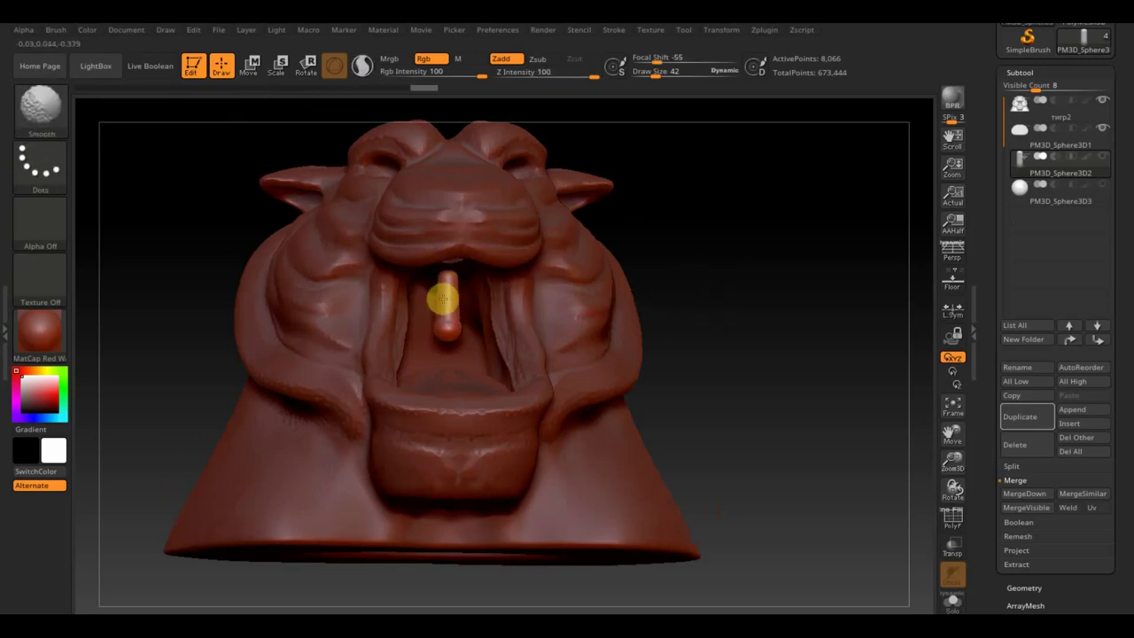
pyautogui.keyDown('shift'); pyautogui.moveTo(664, 292); pyautogui.dragTo(633, 293); pyautogui.keyUp('shift')
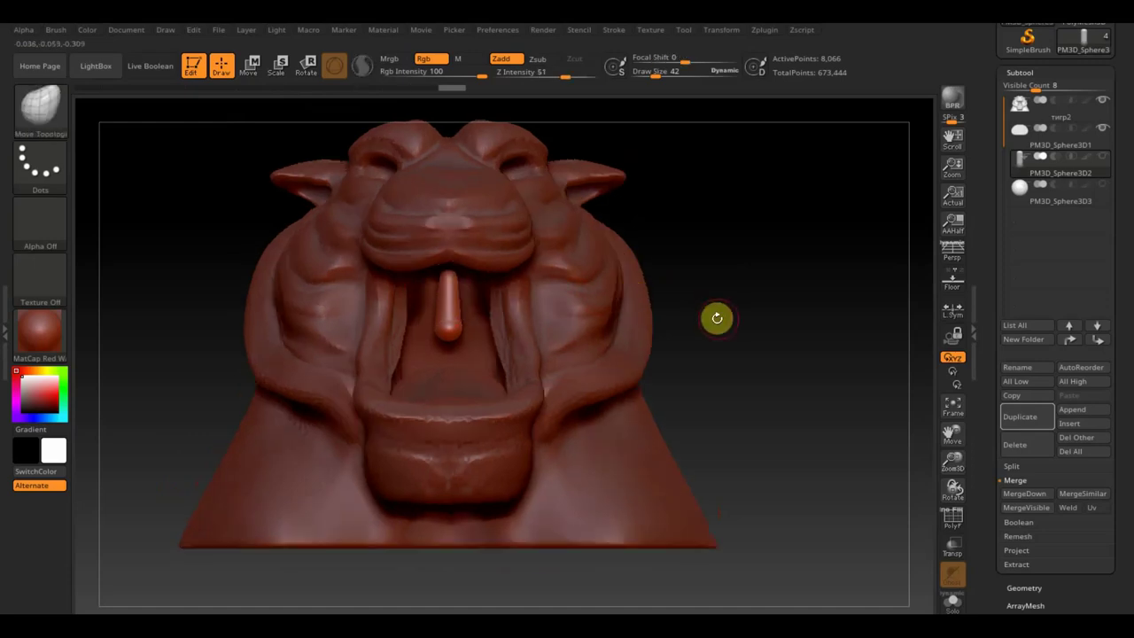
# - DynaMesh the fang at resolution 128 and smooth it toward a tapered point
pyautogui.click(1032, 589)
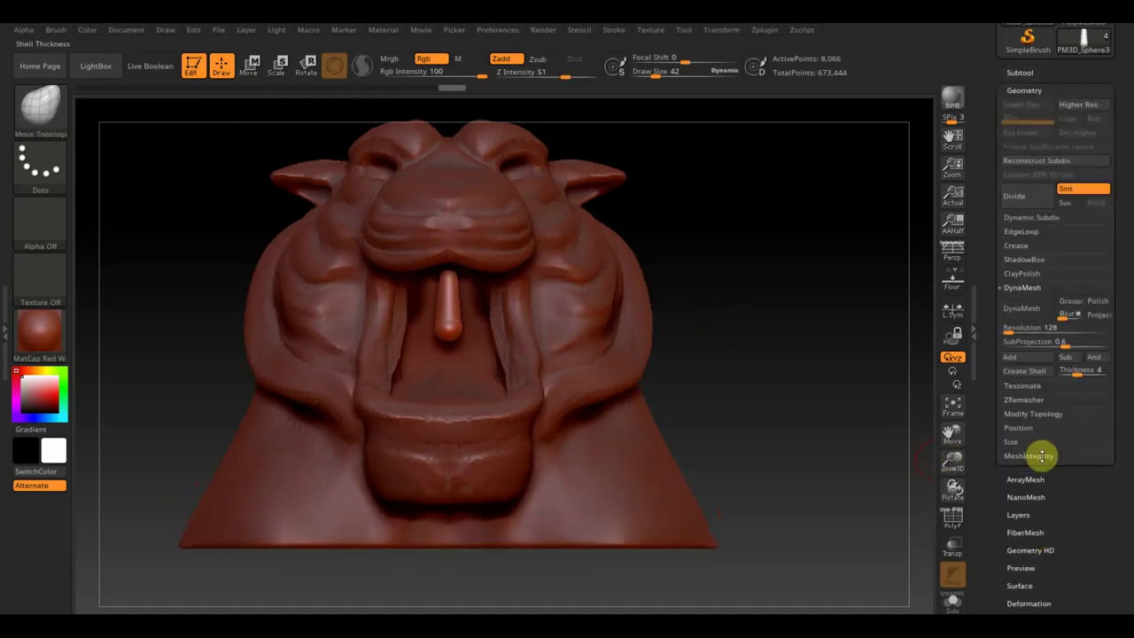
pyautogui.click(1029, 315)
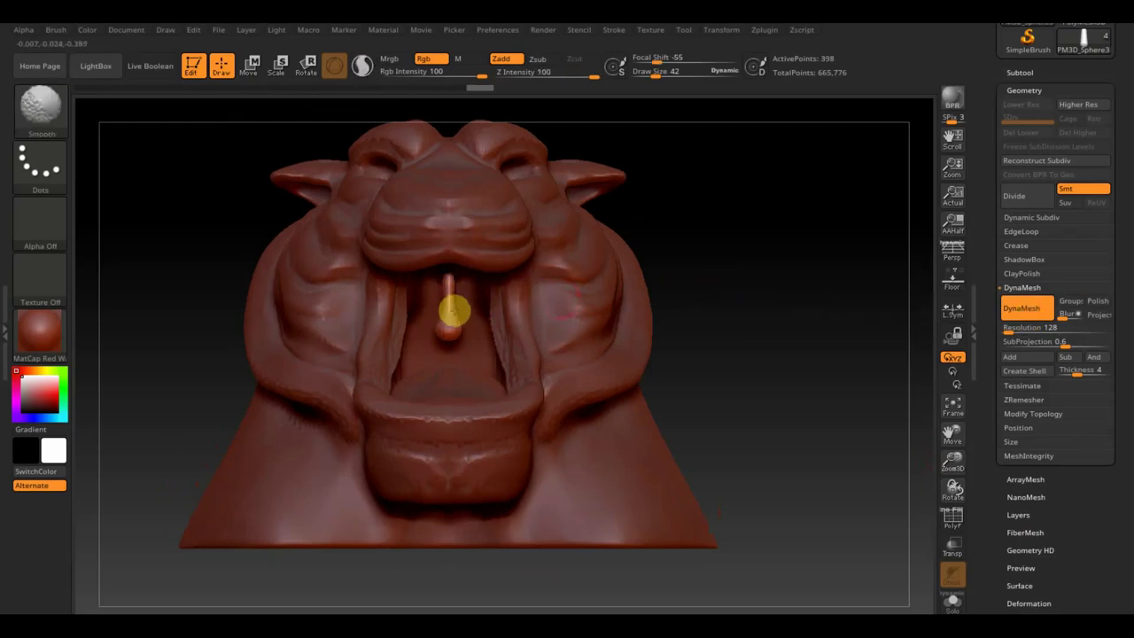
pyautogui.moveTo(670, 306); pyautogui.dragTo(672, 306)
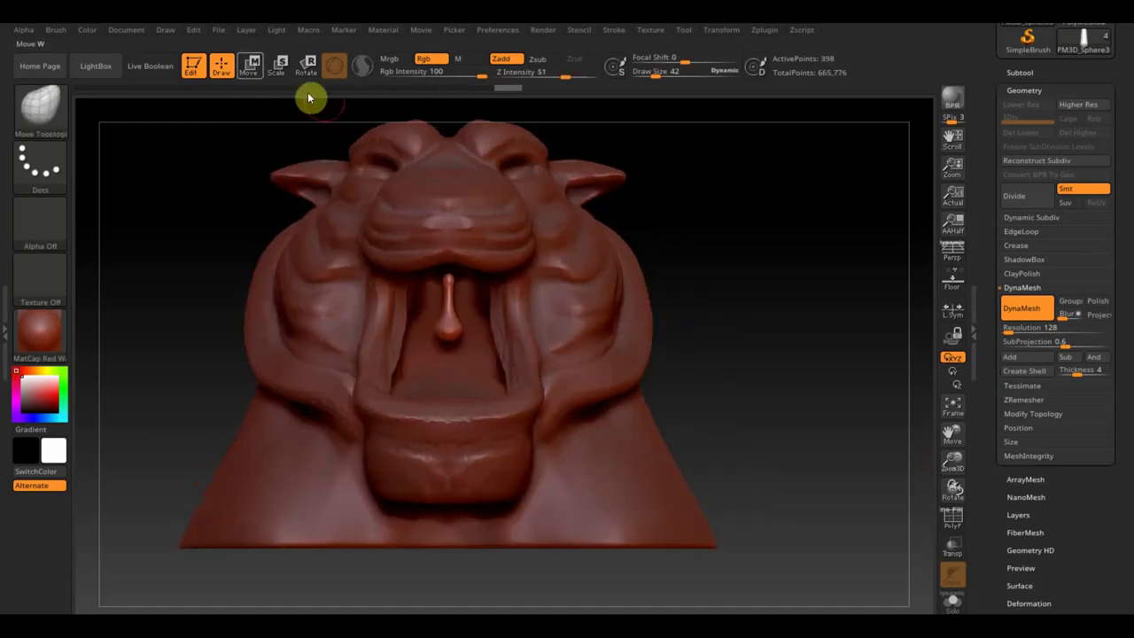
# - Pull the fang's top upward, shift it back inside the mouth, and smooth it
pyautogui.click(242, 65)
pyautogui.moveTo(449, 209); pyautogui.dragTo(450, 177)
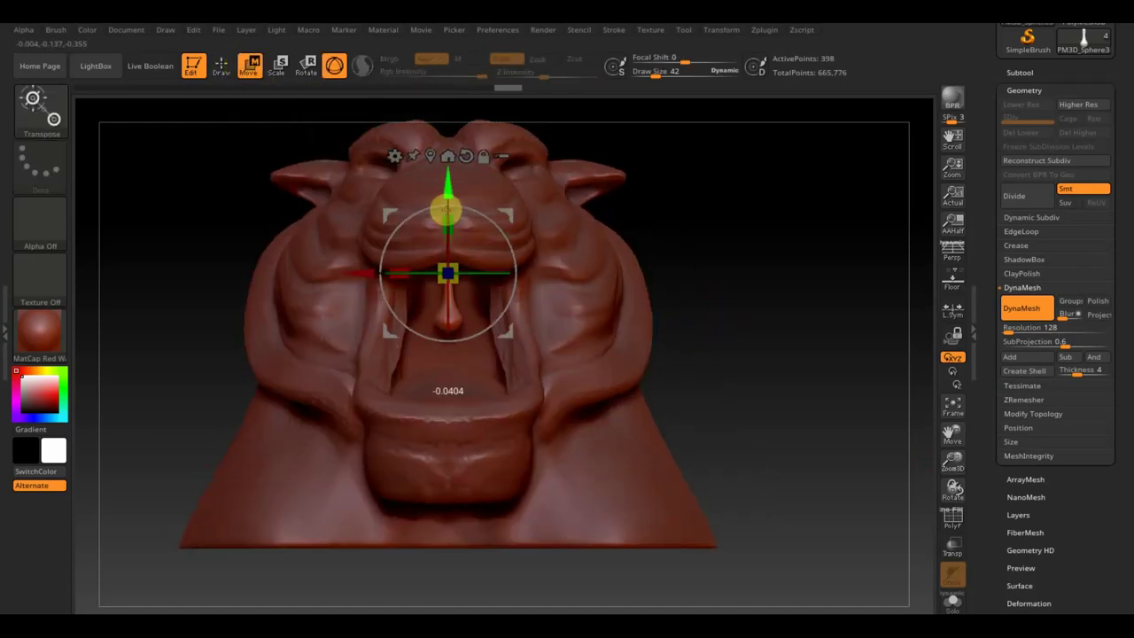
pyautogui.moveTo(554, 203); pyautogui.dragTo(540, 238)
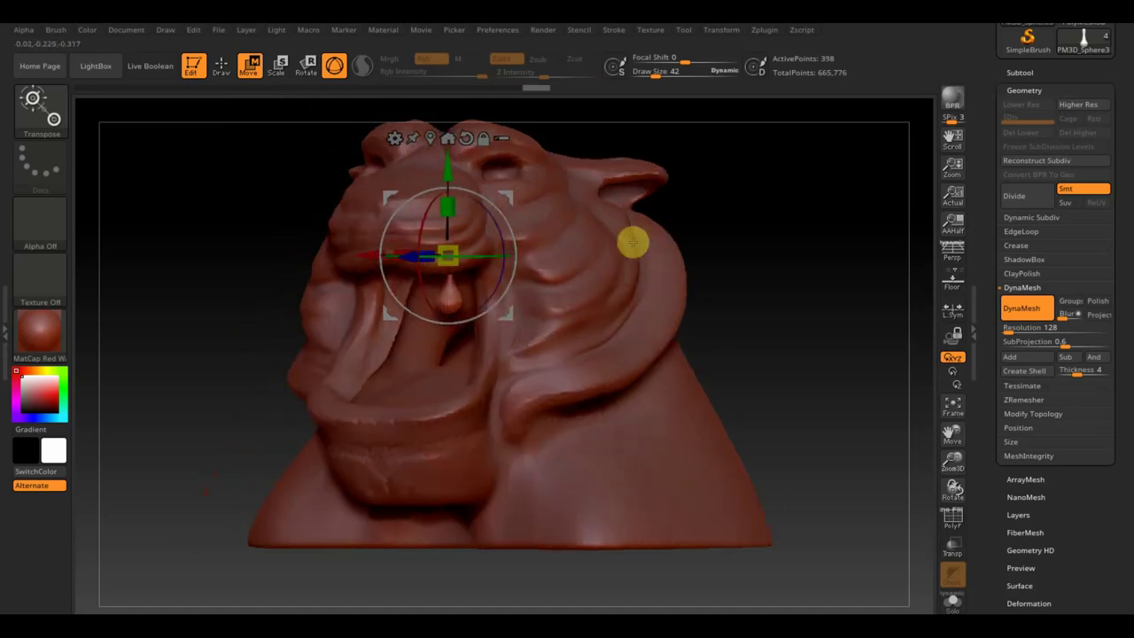
pyautogui.moveTo(354, 258); pyautogui.dragTo(382, 266)
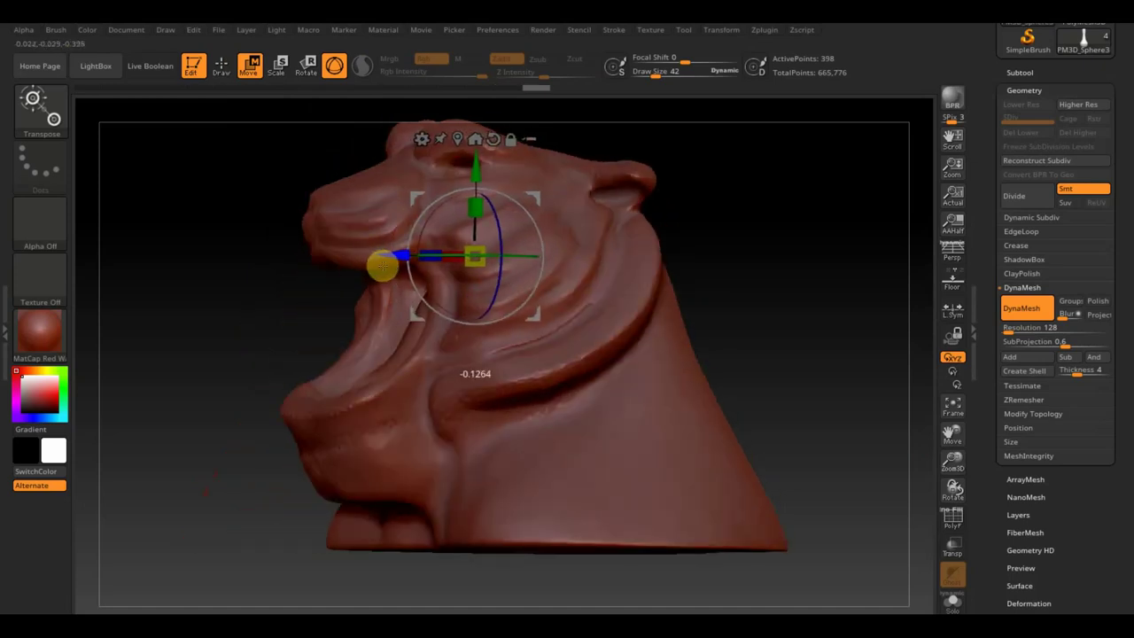
pyautogui.moveTo(586, 271)
pyautogui.mouseDown()
pyautogui.moveTo(824, 276)
pyautogui.moveTo(798, 216)
pyautogui.moveTo(800, 240)
pyautogui.moveTo(851, 205)
pyautogui.moveTo(869, 223)
pyautogui.moveTo(836, 238)
pyautogui.moveTo(843, 271)
pyautogui.mouseUp()
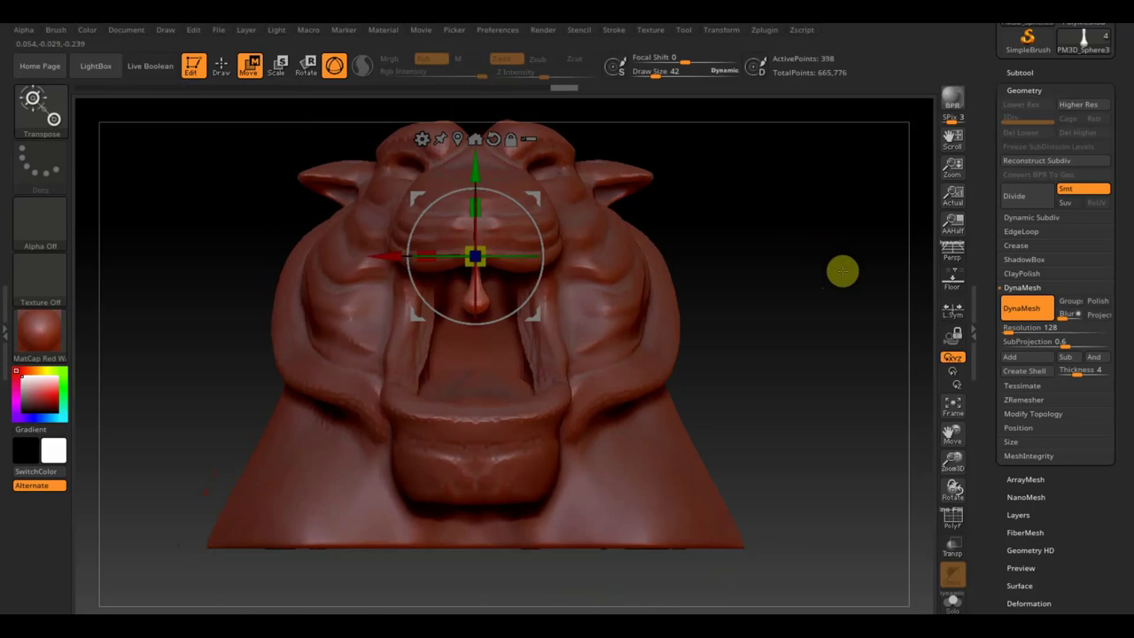
pyautogui.click(222, 64)
pyautogui.moveTo(650, 73); pyautogui.dragTo(655, 73)
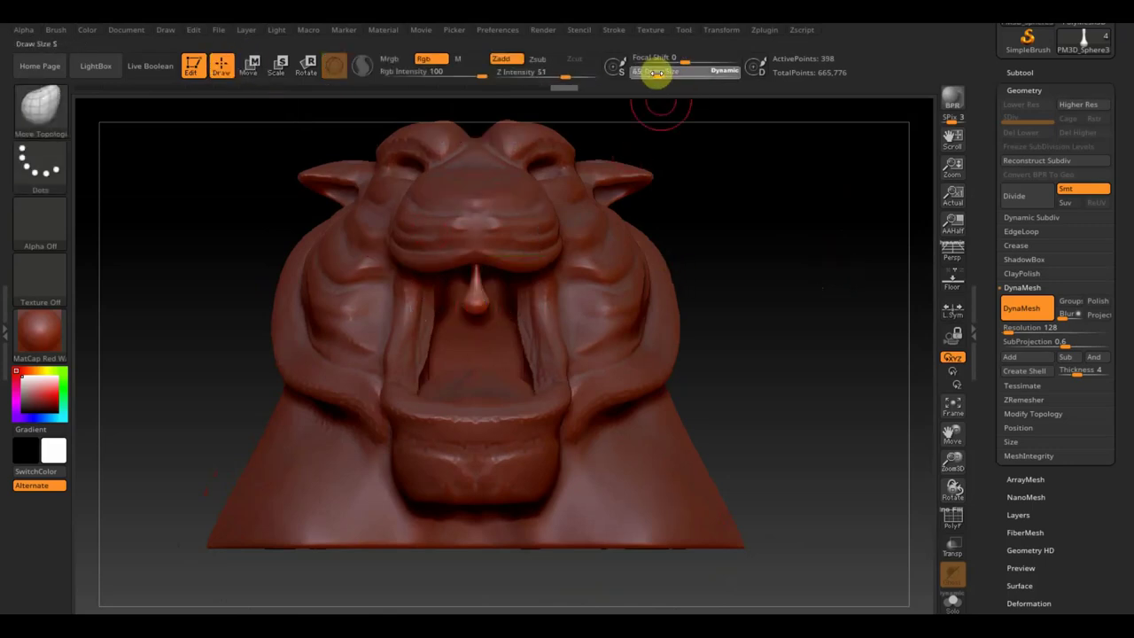
pyautogui.press('shift')
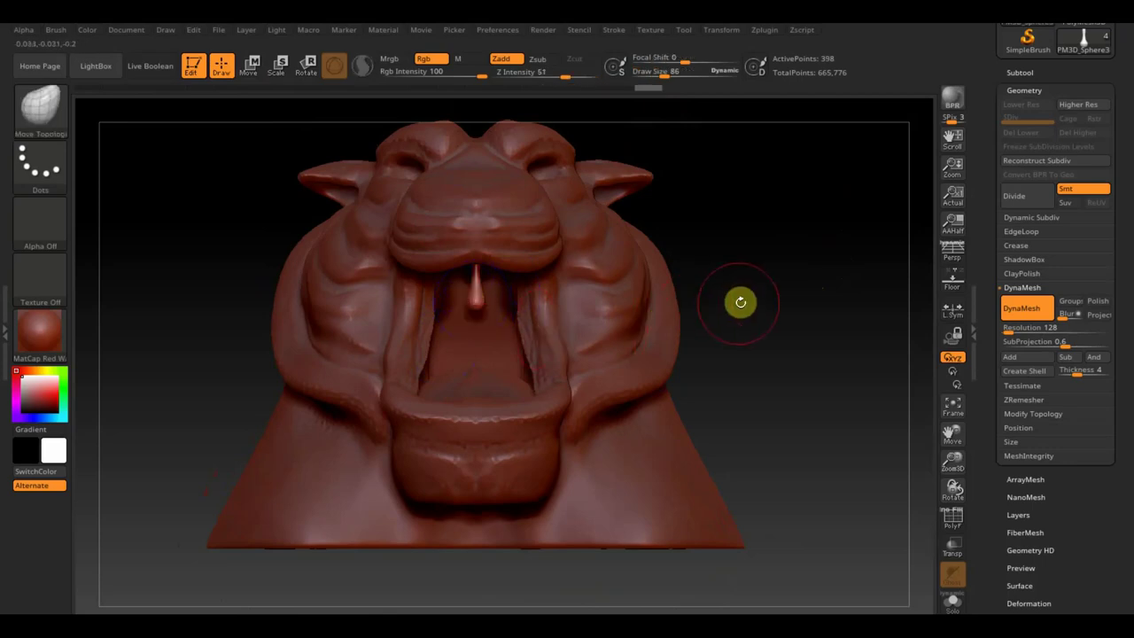
pyautogui.click(1031, 72)
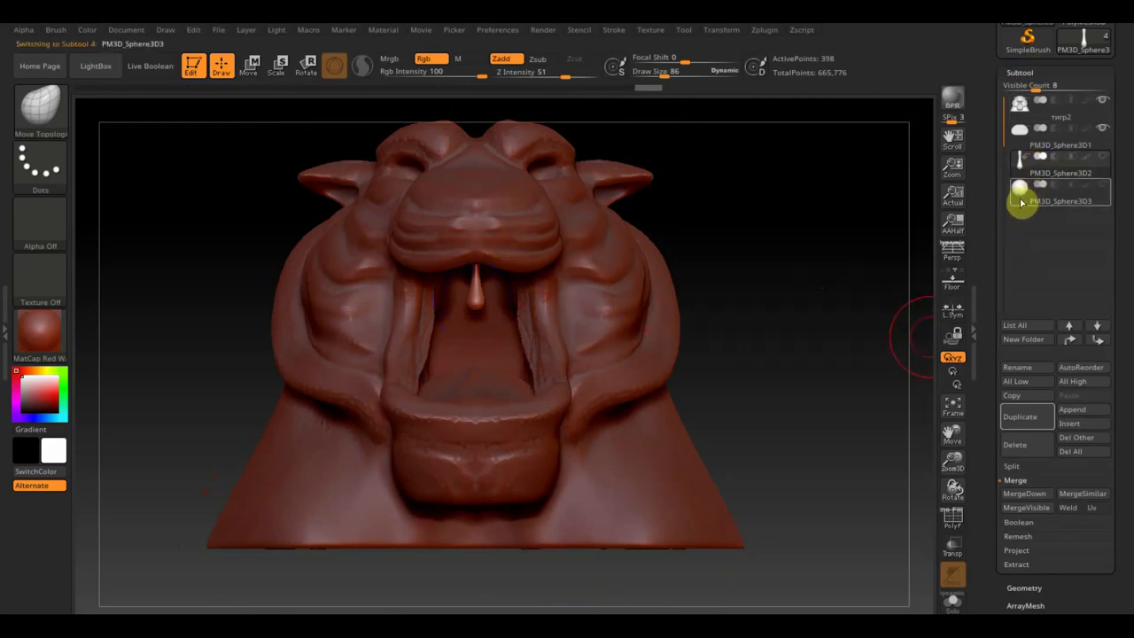
# - Shrink PM3D_Sphere3D3 into a narrow oval and raise it toward the upper jaw
pyautogui.click(1022, 203)
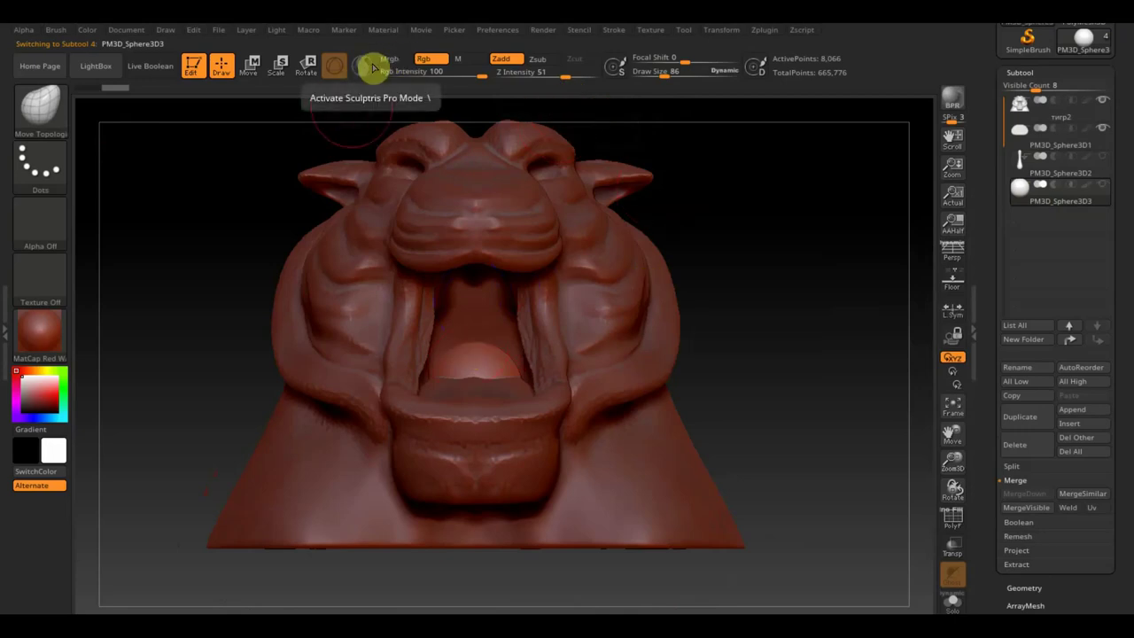
pyautogui.click(251, 66)
pyautogui.moveTo(476, 387); pyautogui.dragTo(473, 305)
pyautogui.moveTo(673, 319)
pyautogui.mouseDown()
pyautogui.moveTo(738, 280)
pyautogui.moveTo(783, 281)
pyautogui.moveTo(698, 291)
pyautogui.mouseUp()
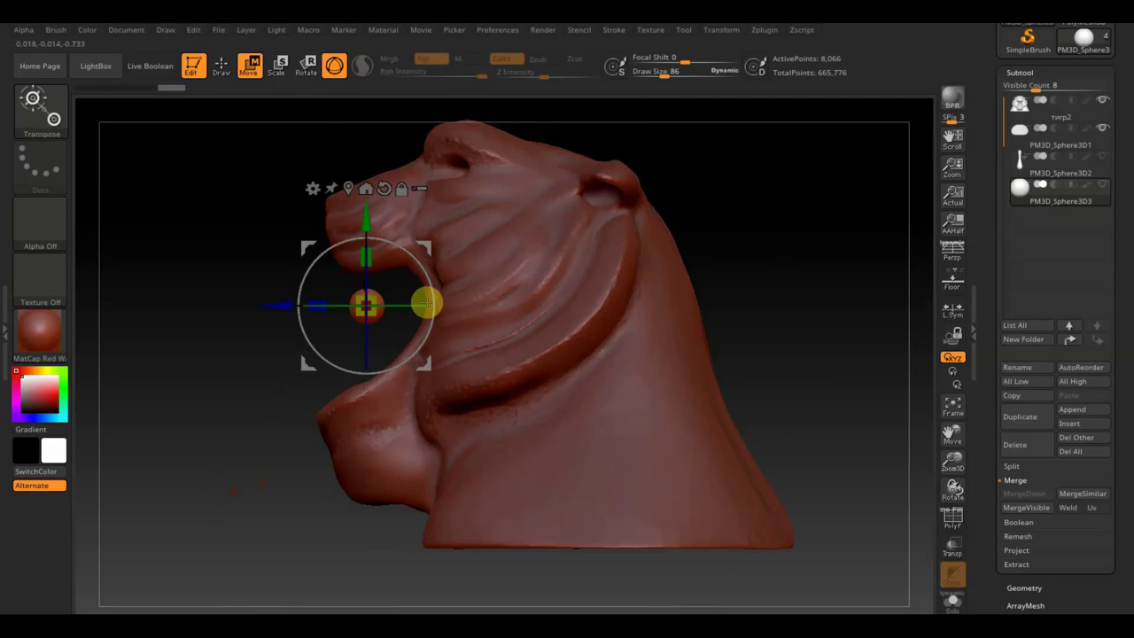
pyautogui.keyDown('shift'); pyautogui.moveTo(871, 268); pyautogui.dragTo(843, 271); pyautogui.keyUp('shift')
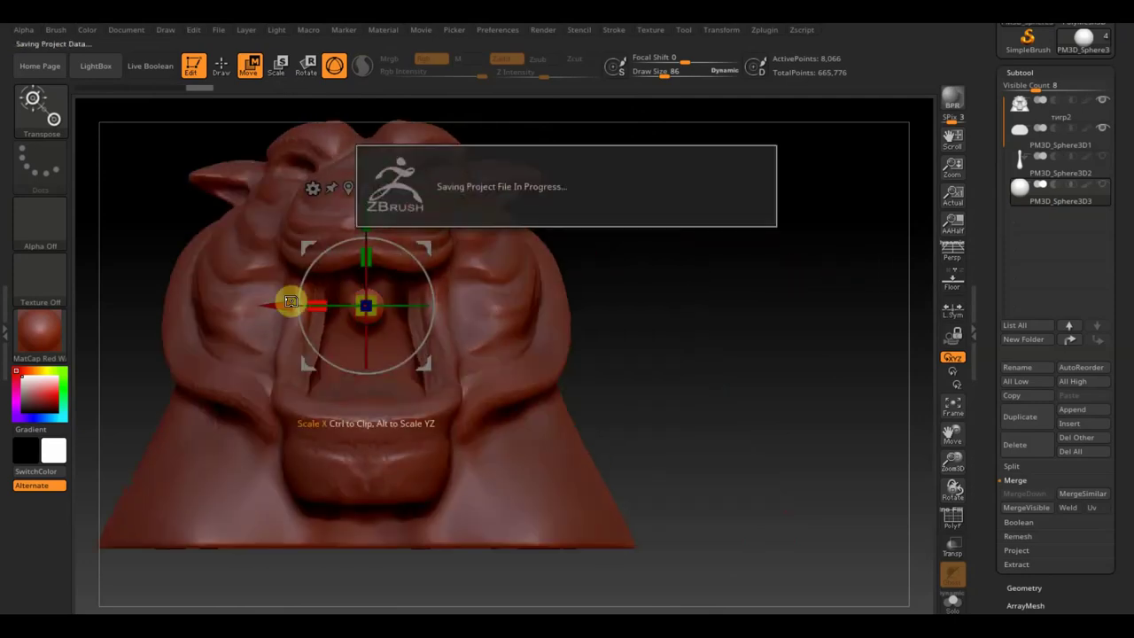
pyautogui.keyDown('alt'); pyautogui.moveTo(279, 299); pyautogui.dragTo(244, 301); pyautogui.keyUp('alt')
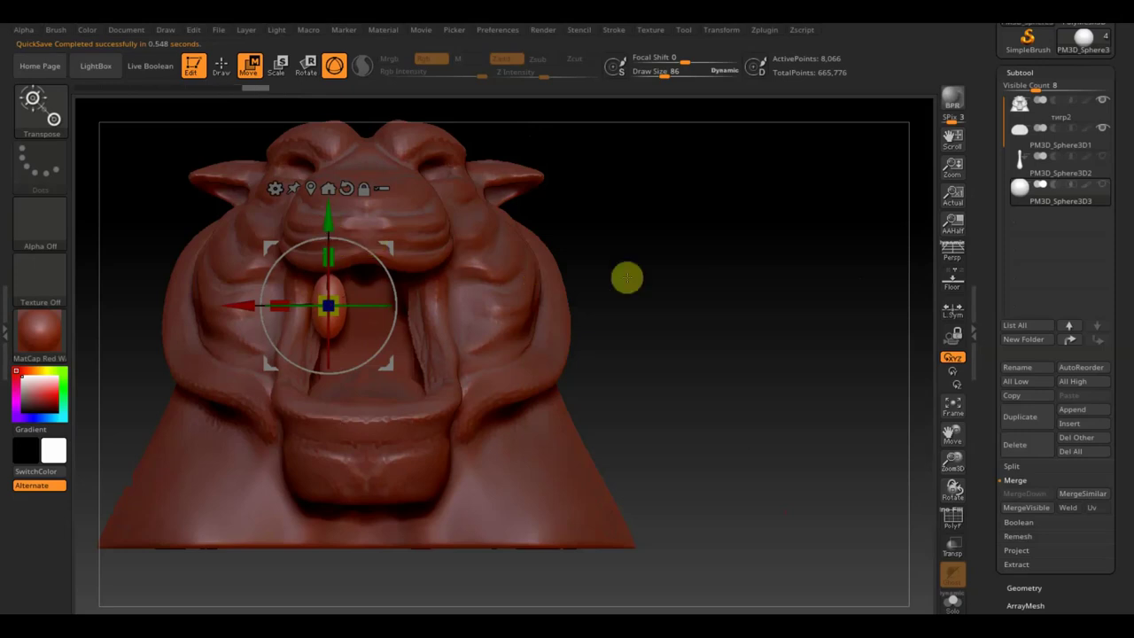
pyautogui.moveTo(626, 275); pyautogui.dragTo(685, 280)
pyautogui.moveTo(350, 248); pyautogui.dragTo(335, 223)
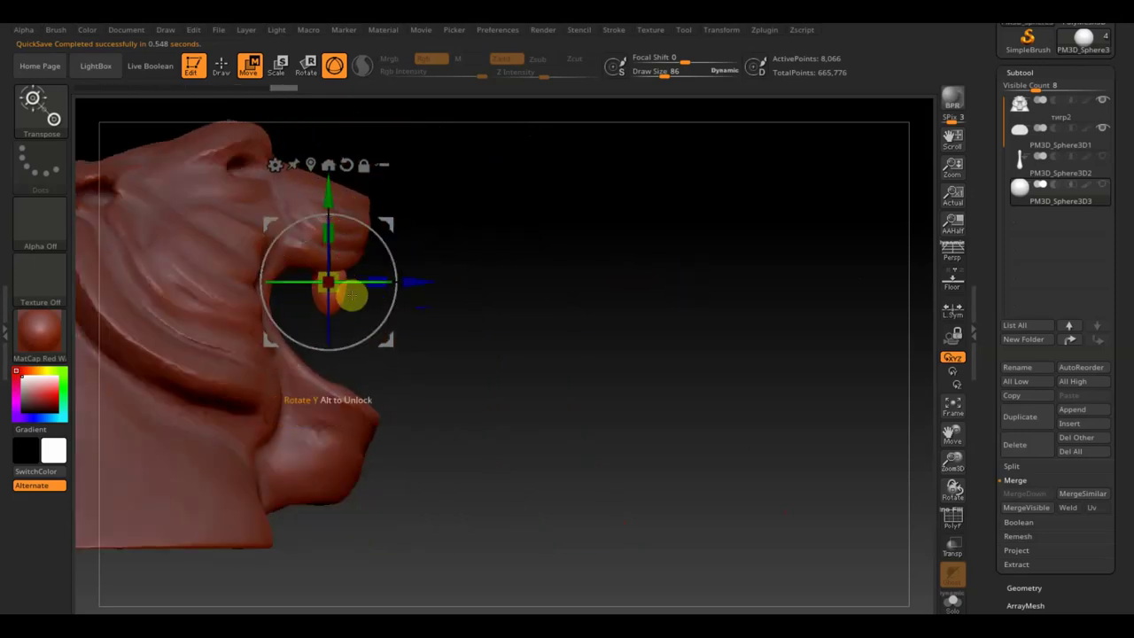
pyautogui.moveTo(363, 280); pyautogui.dragTo(443, 275)
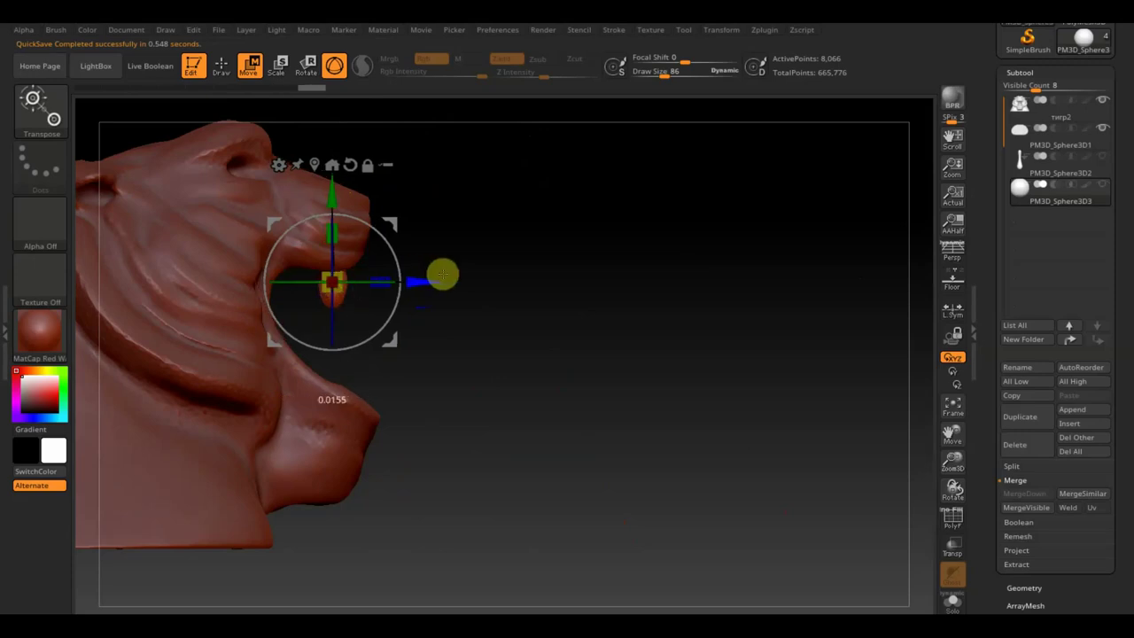
# - DynaMesh the fang down to 288 points and smooth its surface, checking it in profile
pyautogui.click(230, 75)
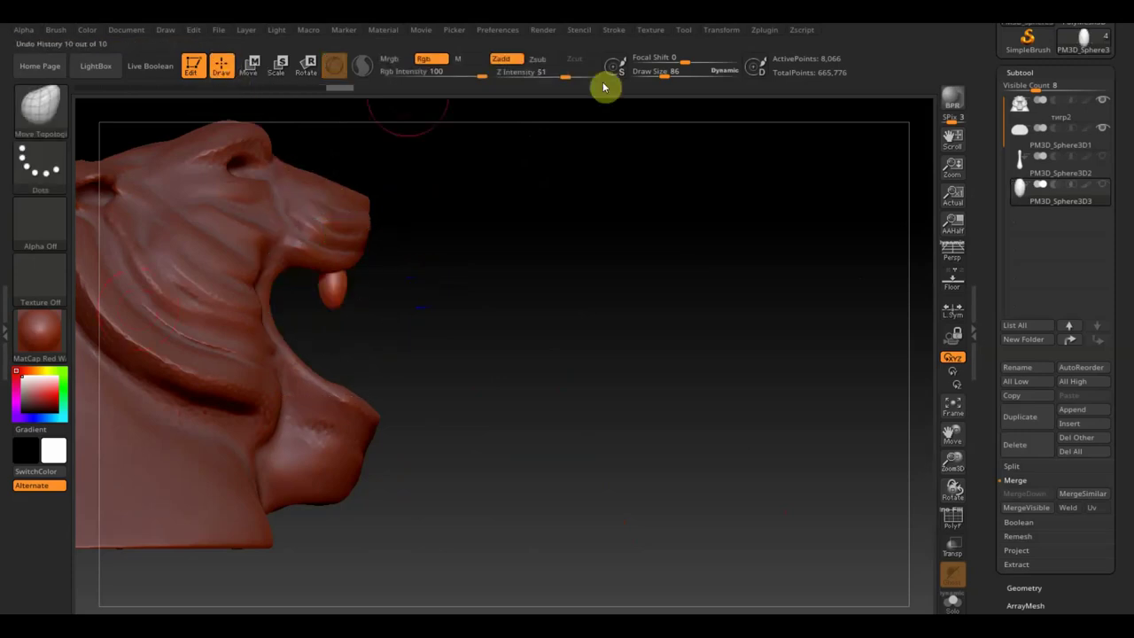
pyautogui.moveTo(665, 71); pyautogui.dragTo(674, 73)
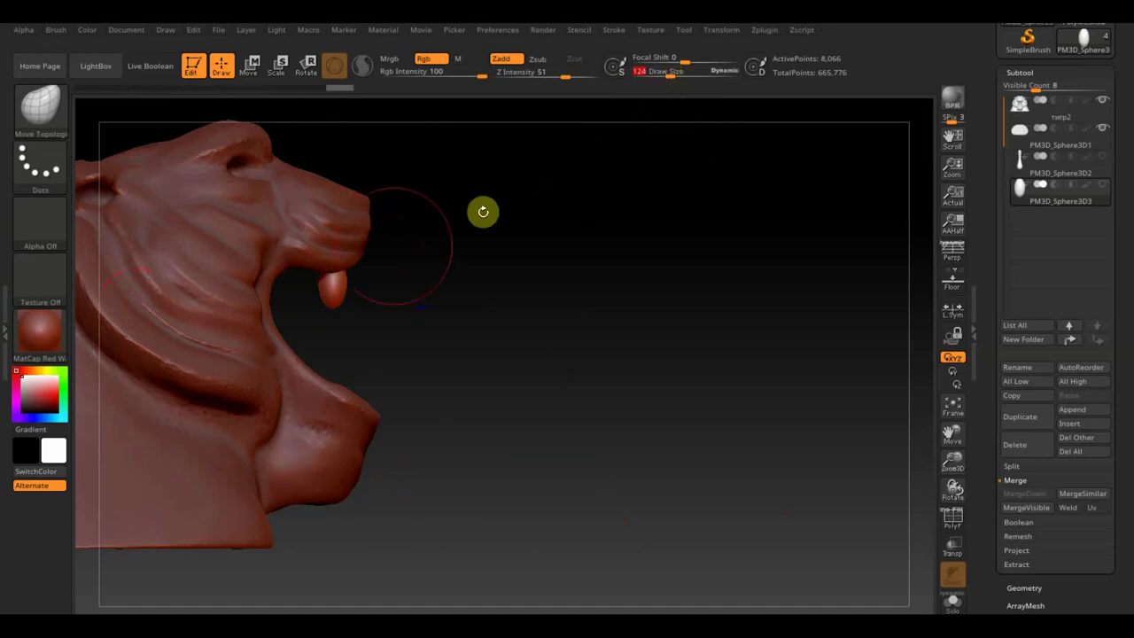
pyautogui.press('shift')
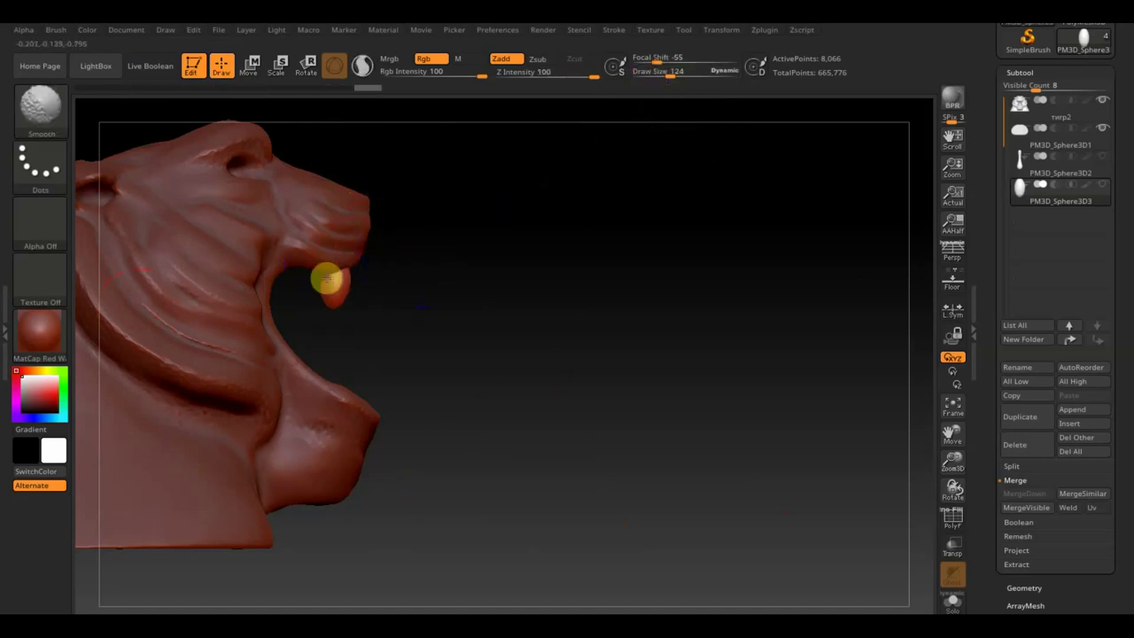
pyautogui.moveTo(408, 296)
pyautogui.keyDown('shift'); pyautogui.mouseDown()
pyautogui.moveTo(346, 306)
pyautogui.moveTo(337, 286)
pyautogui.mouseUp(); pyautogui.keyUp('shift')
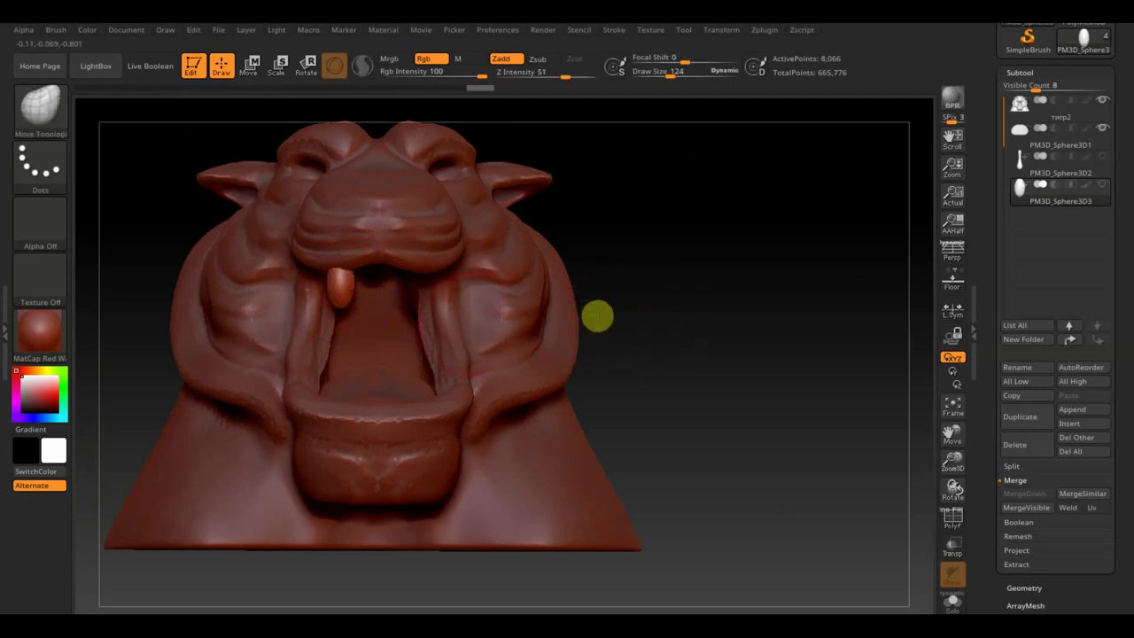
pyautogui.click(1030, 581)
pyautogui.click(1020, 309)
pyautogui.keyDown('shift'); pyautogui.moveTo(886, 332); pyautogui.dragTo(782, 337); pyautogui.keyUp('shift')
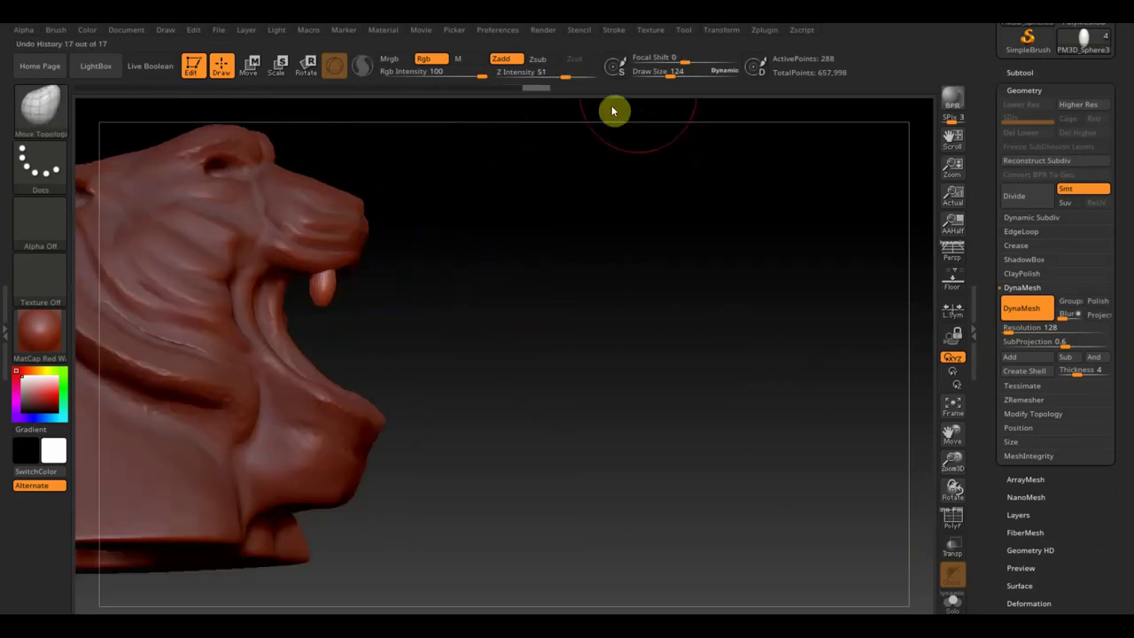
pyautogui.moveTo(664, 76); pyautogui.dragTo(661, 75)
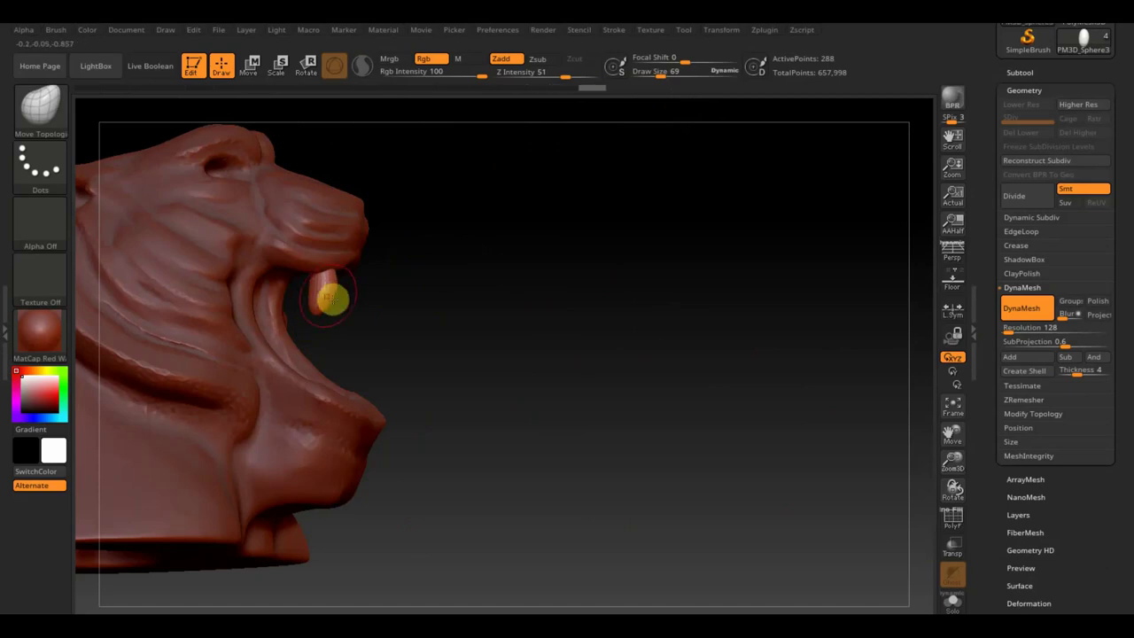
pyautogui.moveTo(484, 304)
pyautogui.mouseDown()
pyautogui.moveTo(408, 306)
pyautogui.moveTo(600, 279)
pyautogui.mouseUp()
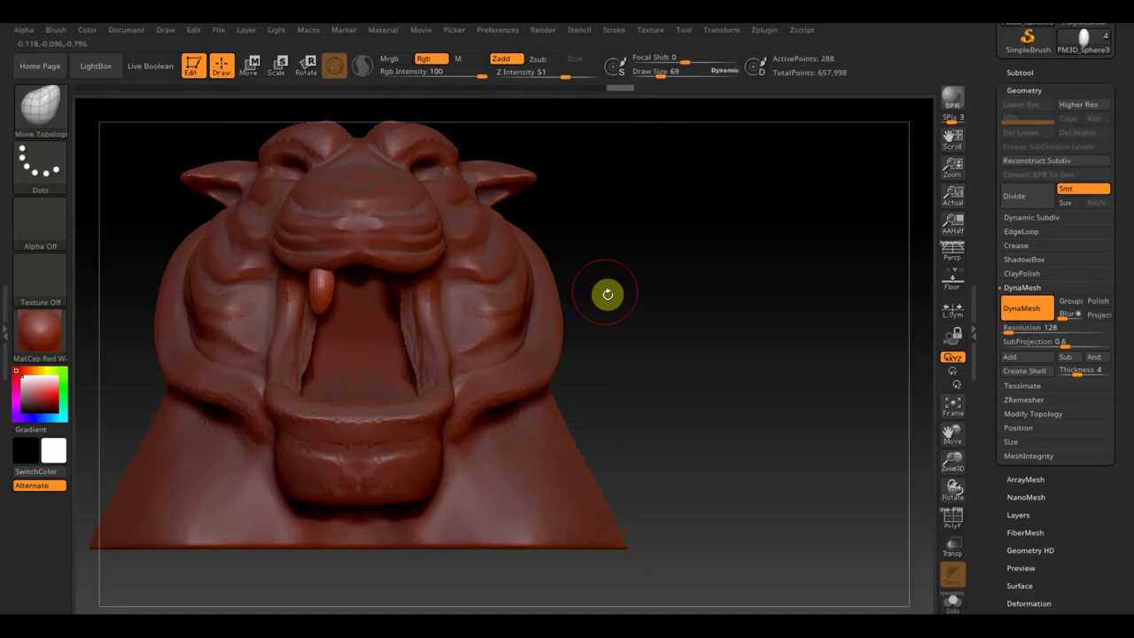
pyautogui.click(651, 30)
# - Import the snarling-tiger reference screenshot as a texture
pyautogui.click(680, 112)
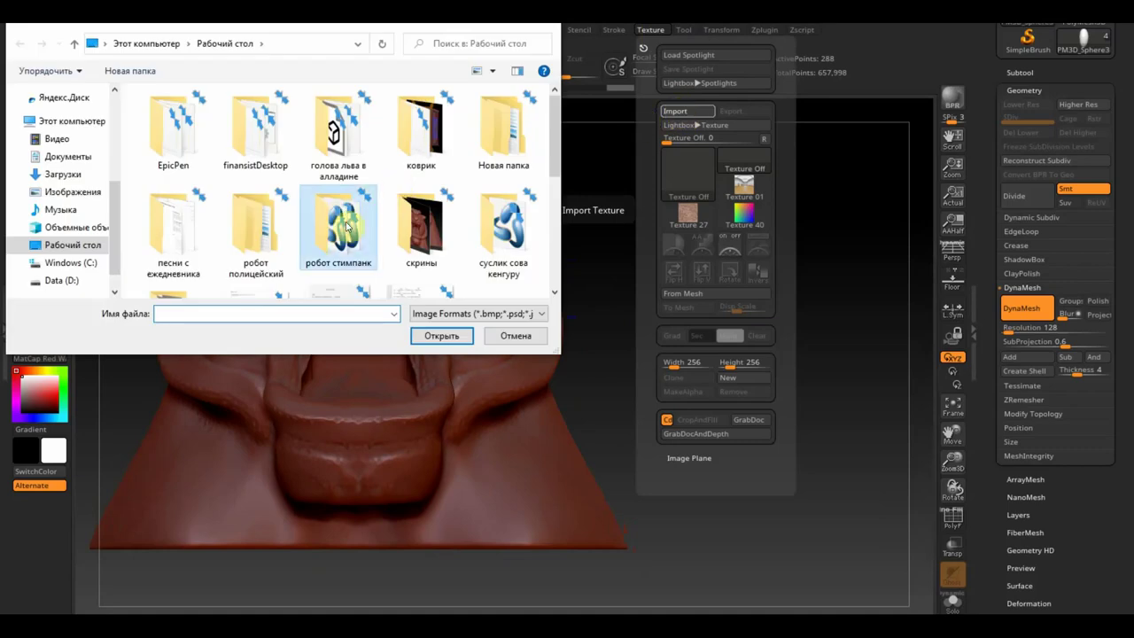
pyautogui.scroll(-5, 341, 221)
pyautogui.click(346, 153)
pyautogui.click(442, 336)
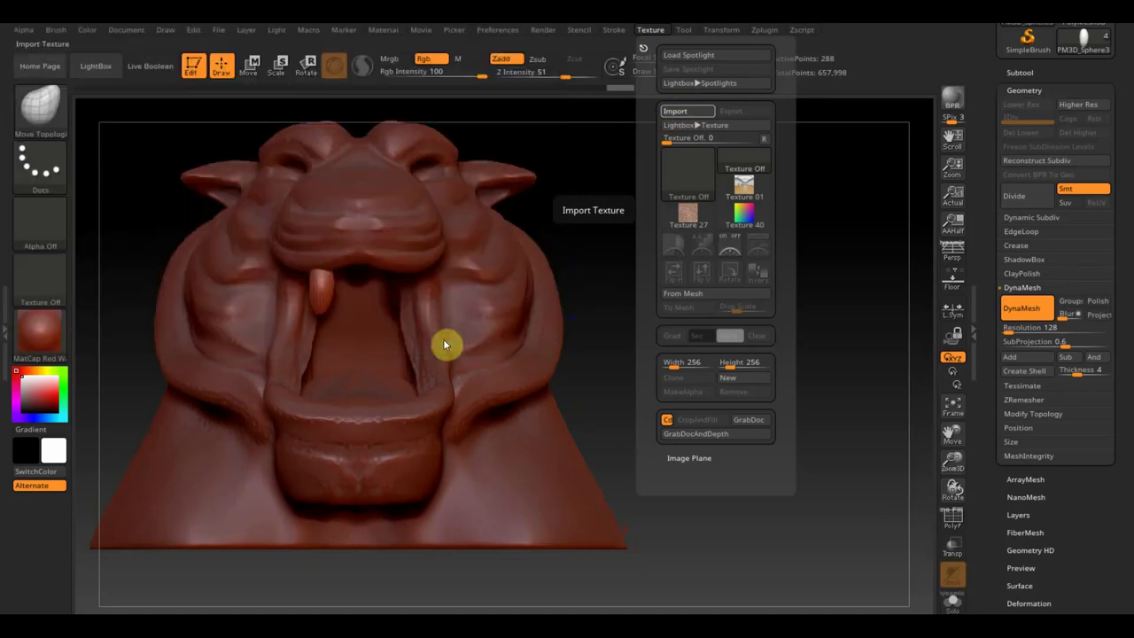
# - Overlay the screenshot on the canvas with Add To Spotlight to compare, then hide it
pyautogui.click(650, 30)
pyautogui.click(696, 243)
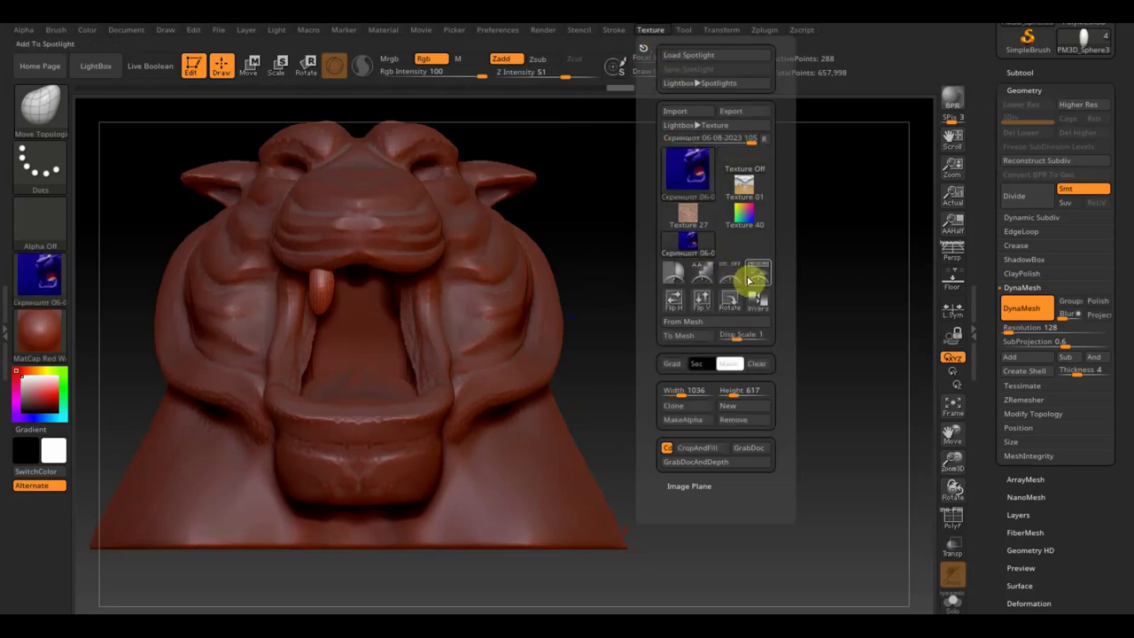
pyautogui.click(748, 280)
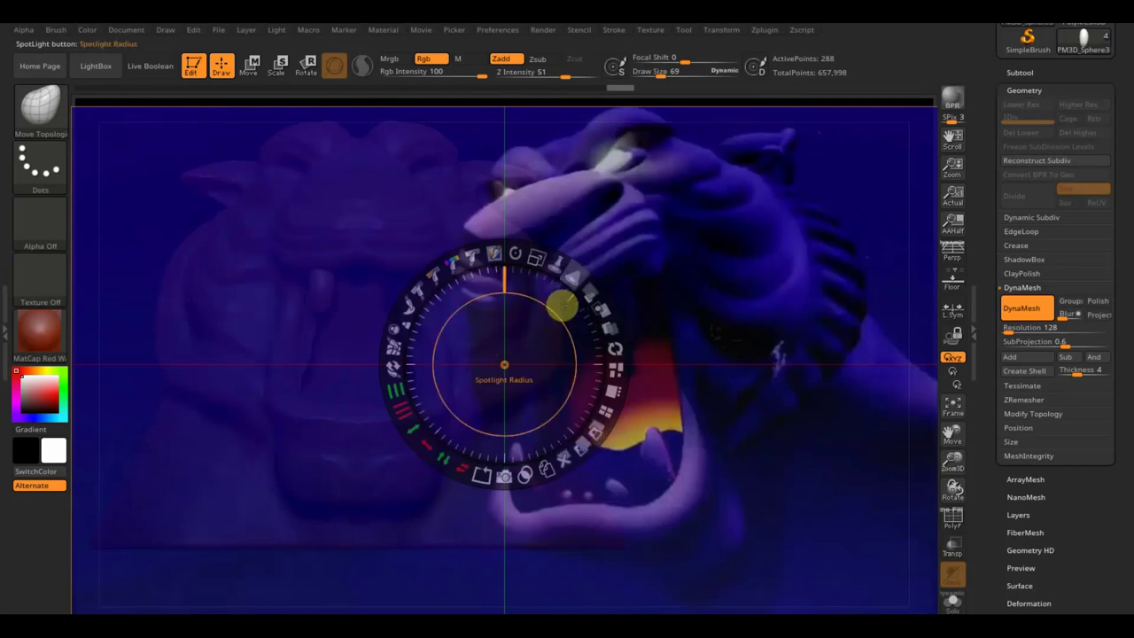
pyautogui.press('z')
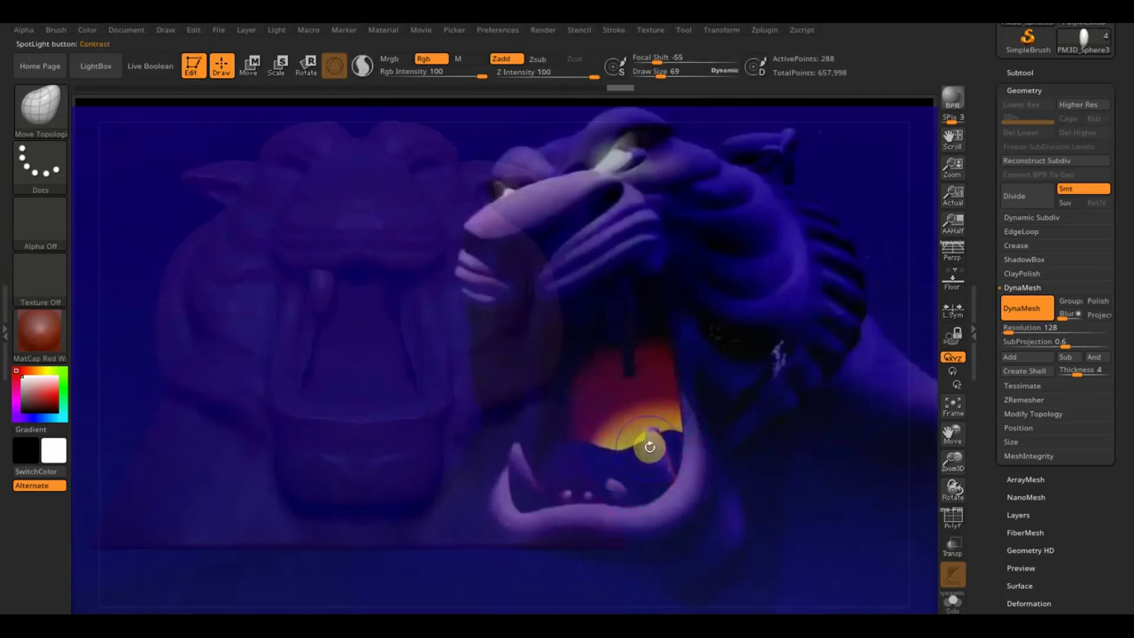
pyautogui.hotkey('shift', 'z')
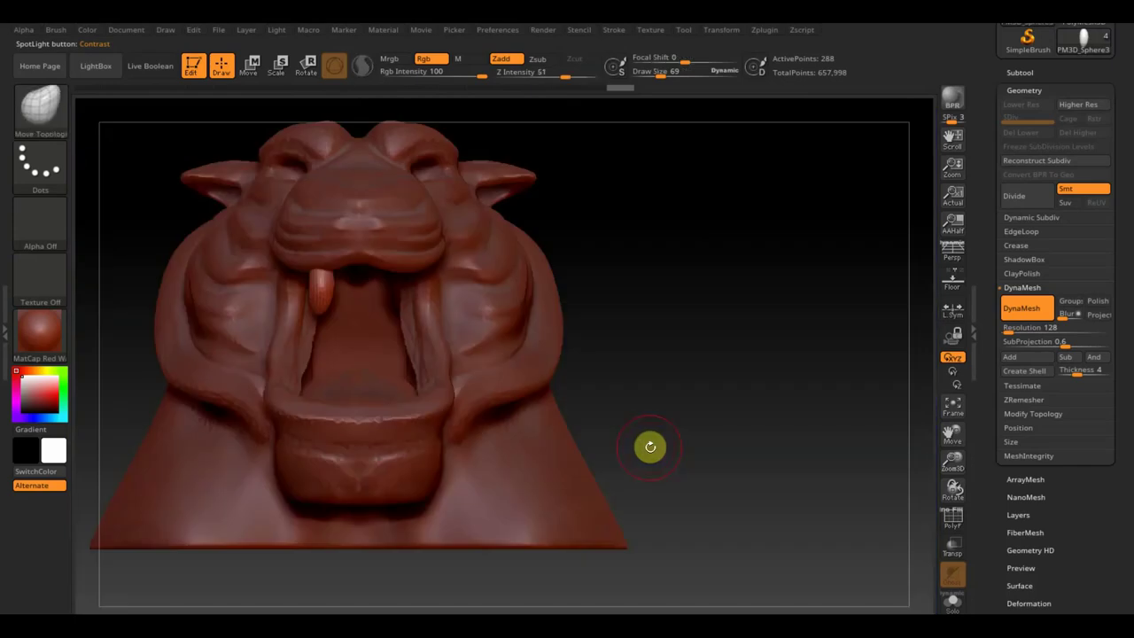
pyautogui.keyDown('alt'); pyautogui.moveTo(676, 413); pyautogui.dragTo(719, 420); pyautogui.keyUp('alt')
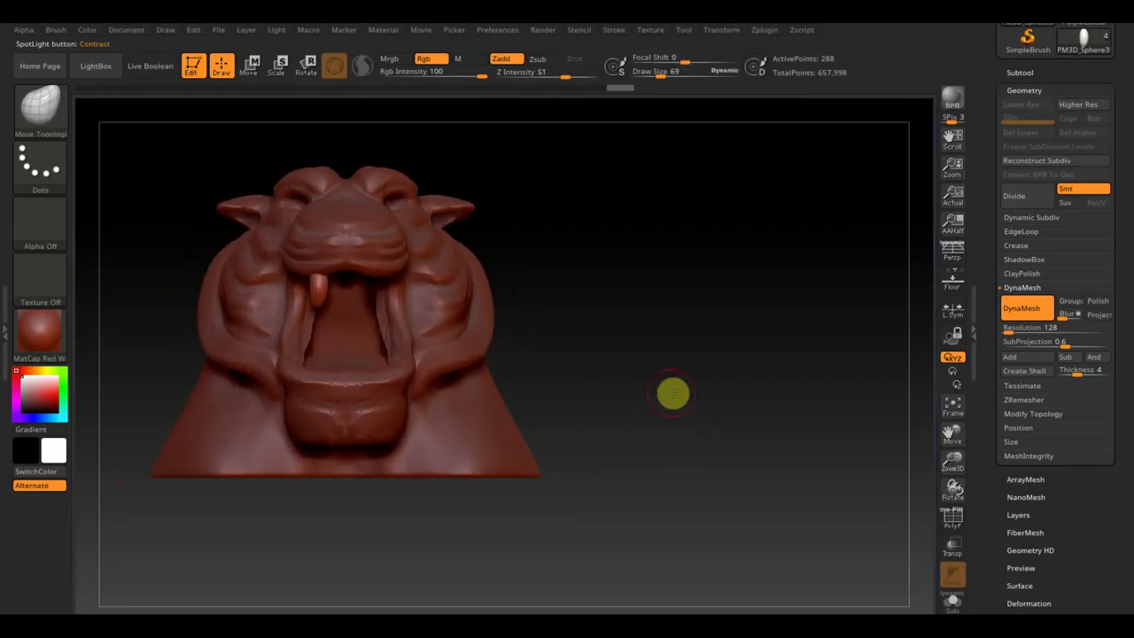
pyautogui.click(258, 73)
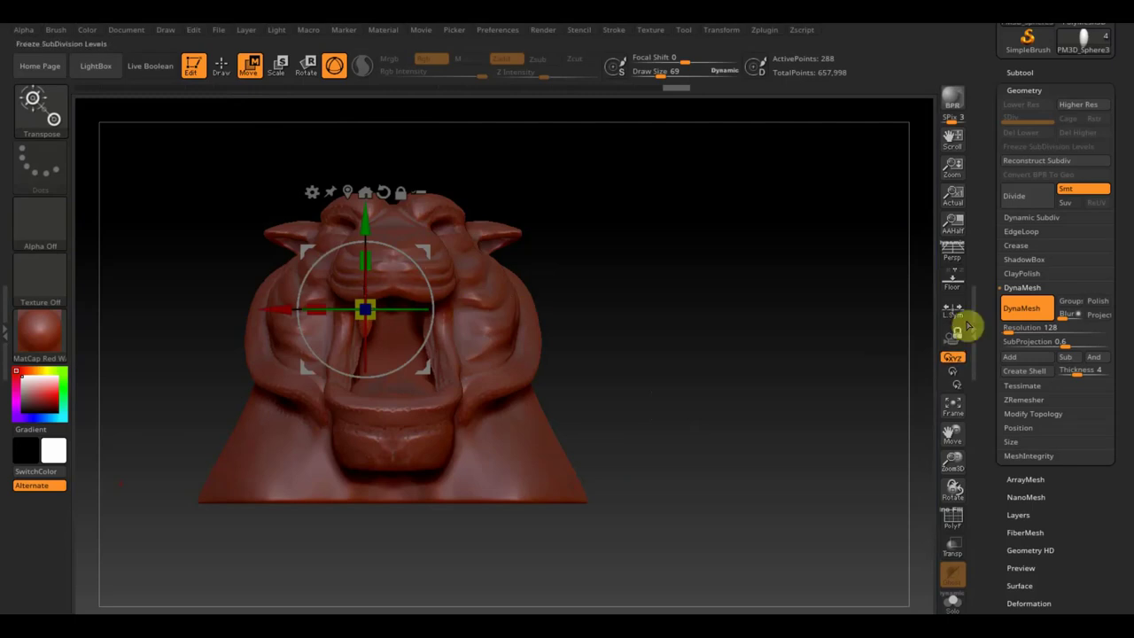
# - Duplicate the fang, flip the copy 180° and seat it in the lower jaw
pyautogui.click(1026, 76)
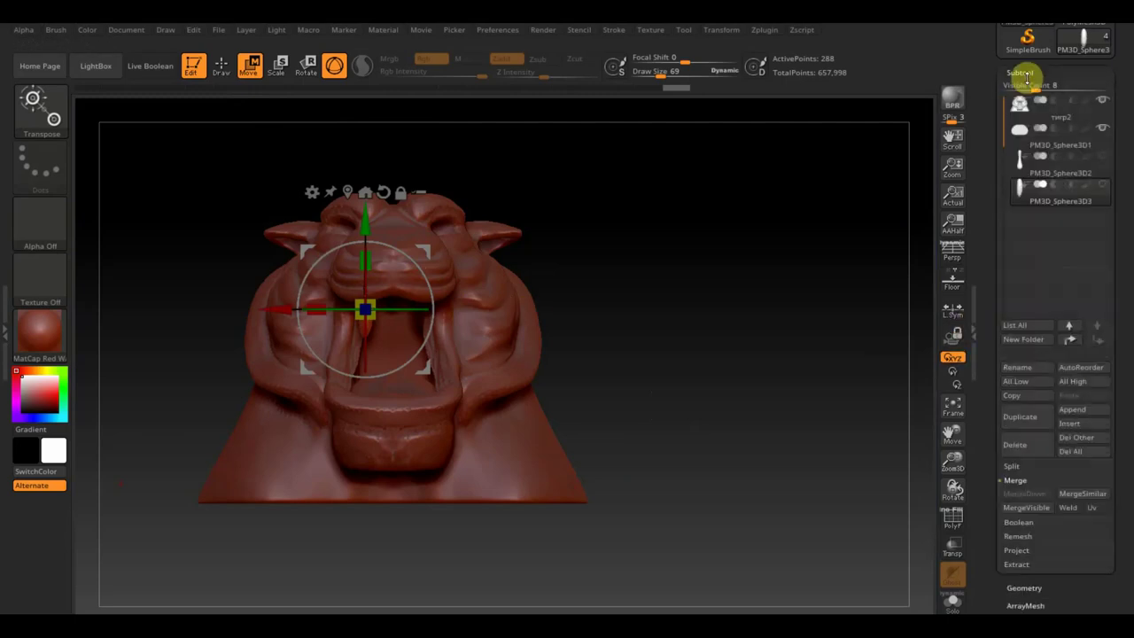
pyautogui.click(1024, 423)
pyautogui.moveTo(425, 298)
pyautogui.mouseDown()
pyautogui.moveTo(312, 188)
pyautogui.moveTo(275, 312)
pyautogui.mouseUp()
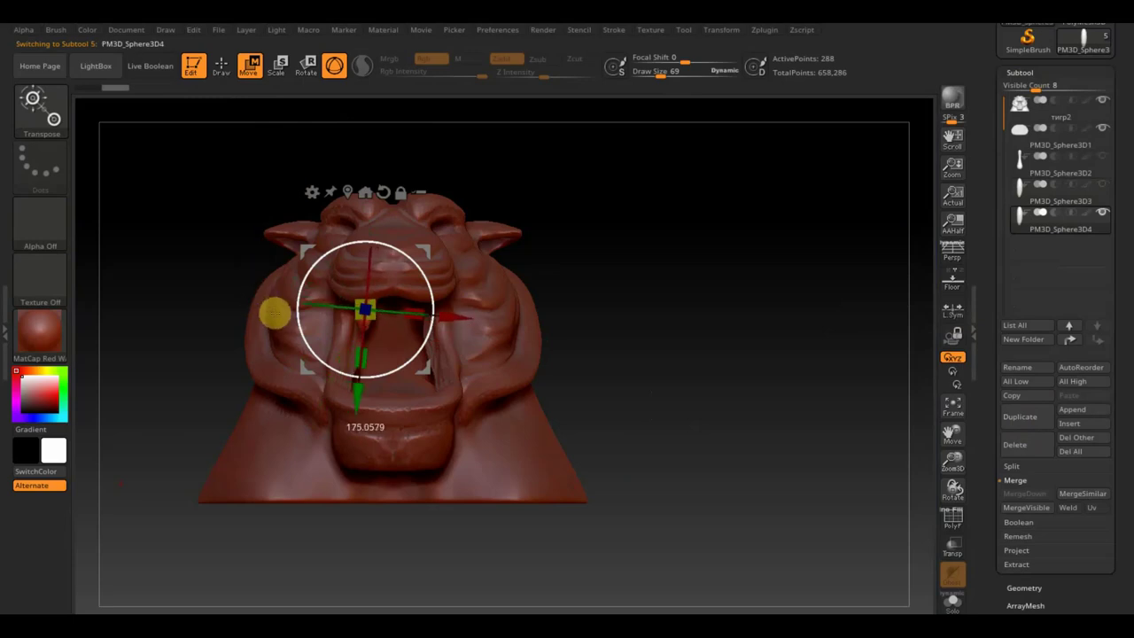
pyautogui.moveTo(279, 316); pyautogui.dragTo(283, 320)
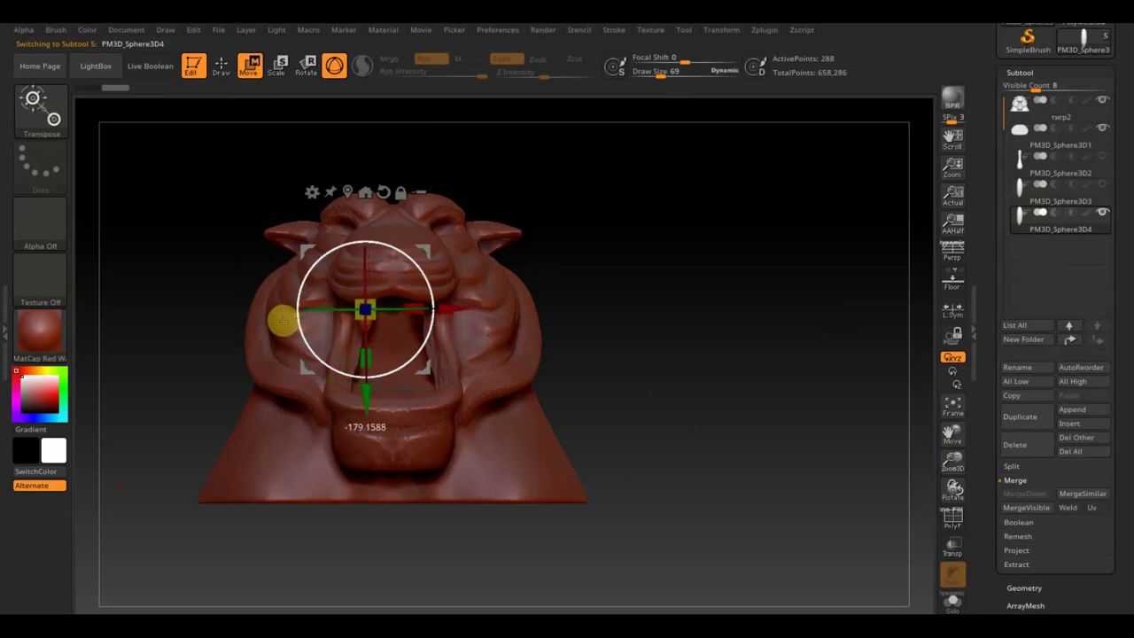
pyautogui.moveTo(435, 258)
pyautogui.mouseDown()
pyautogui.moveTo(416, 324)
pyautogui.moveTo(682, 367)
pyautogui.mouseUp()
pyautogui.moveTo(413, 369); pyautogui.dragTo(401, 329)
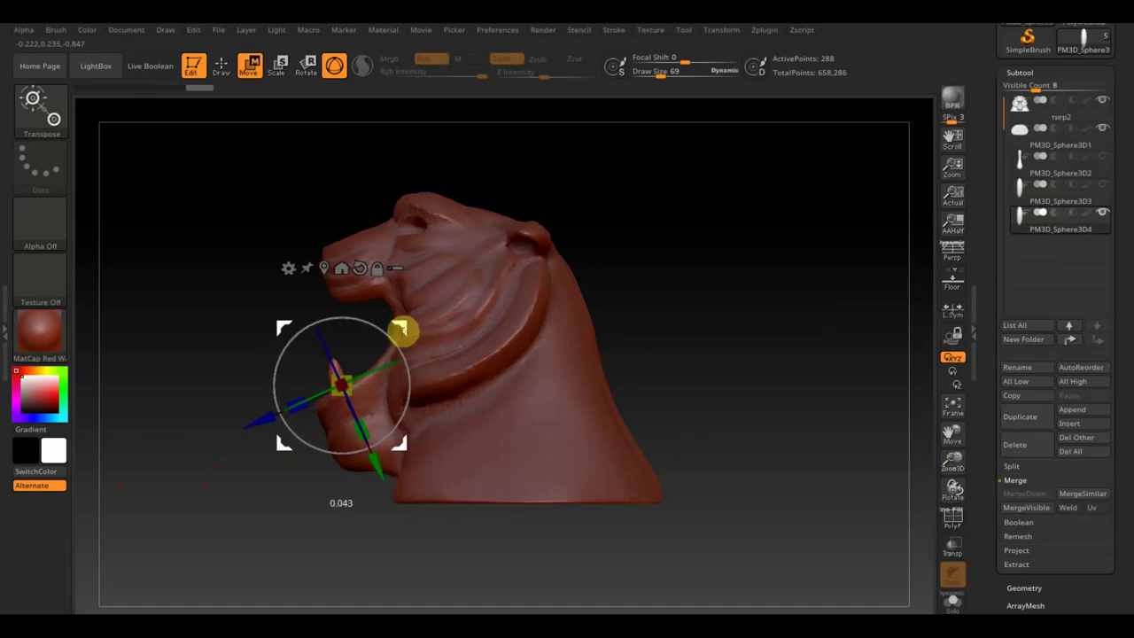
# - Set the brush size to 109 and turn the bust toward a front view
pyautogui.click(222, 64)
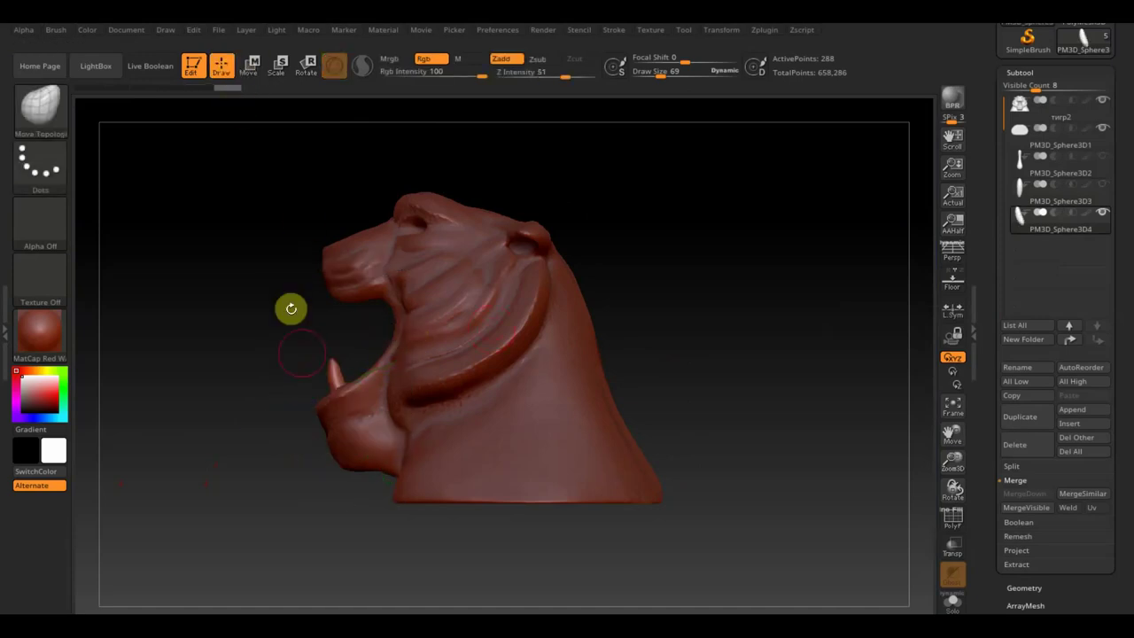
pyautogui.moveTo(660, 74); pyautogui.dragTo(655, 98)
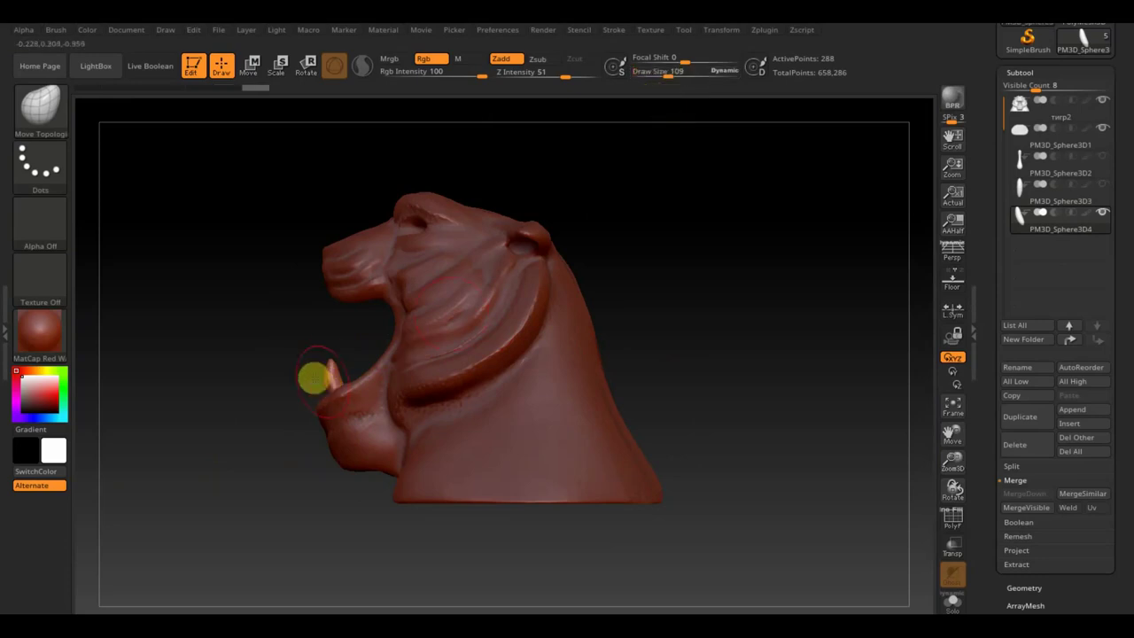
pyautogui.moveTo(321, 372); pyautogui.dragTo(762, 367)
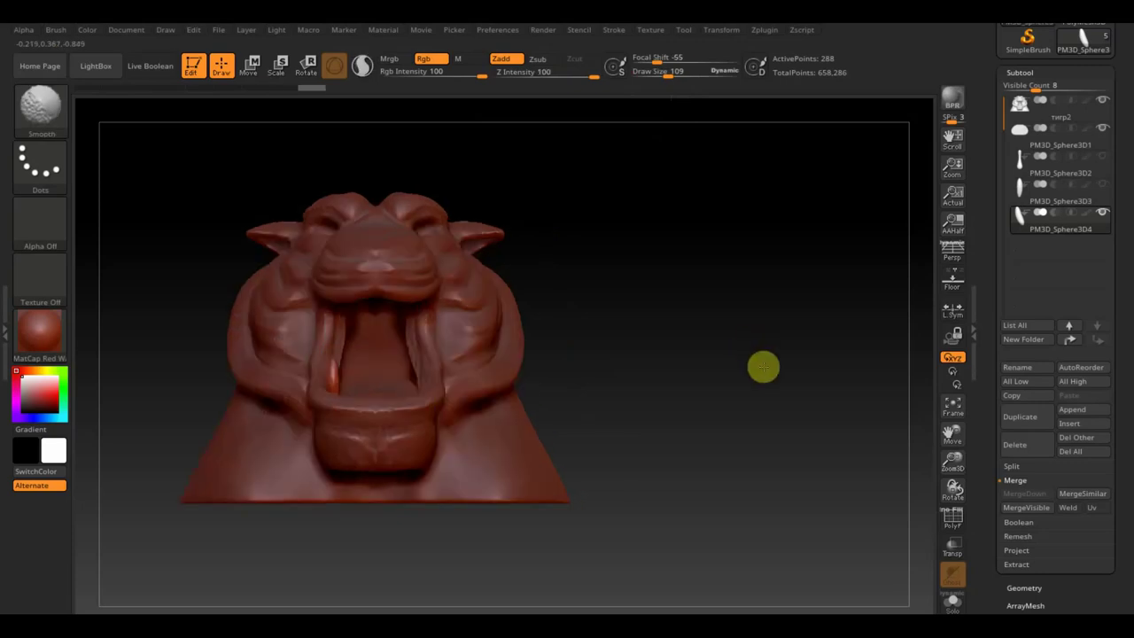
pyautogui.click(249, 65)
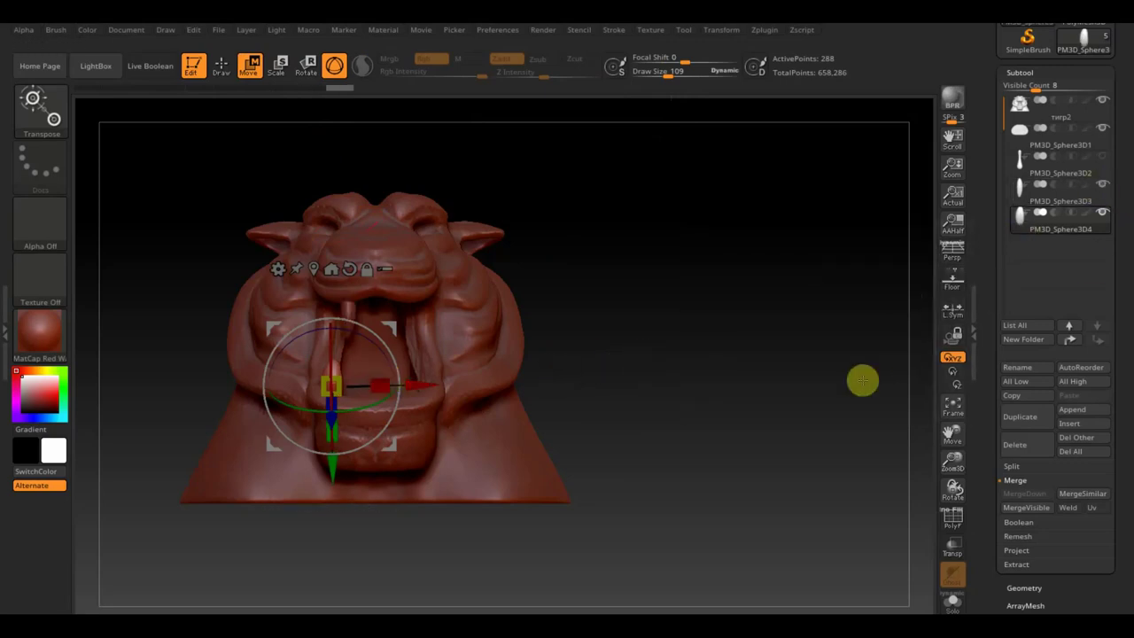
pyautogui.click(1025, 588)
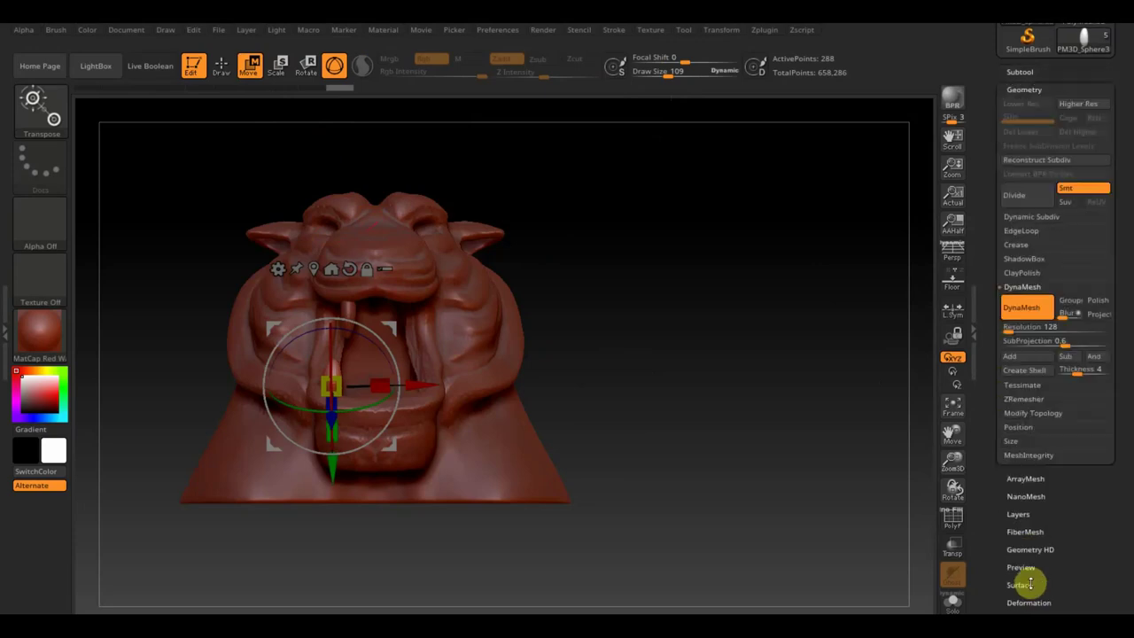
# - Mirror the upper fang onto the opposite side of the mouth
pyautogui.click(1034, 413)
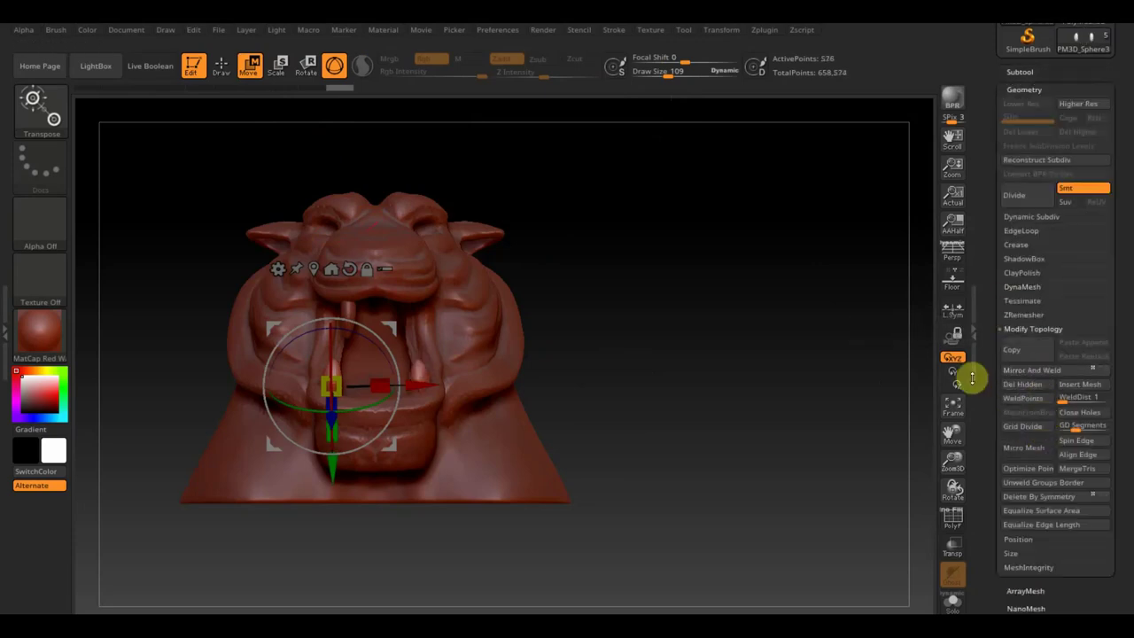
pyautogui.click(222, 65)
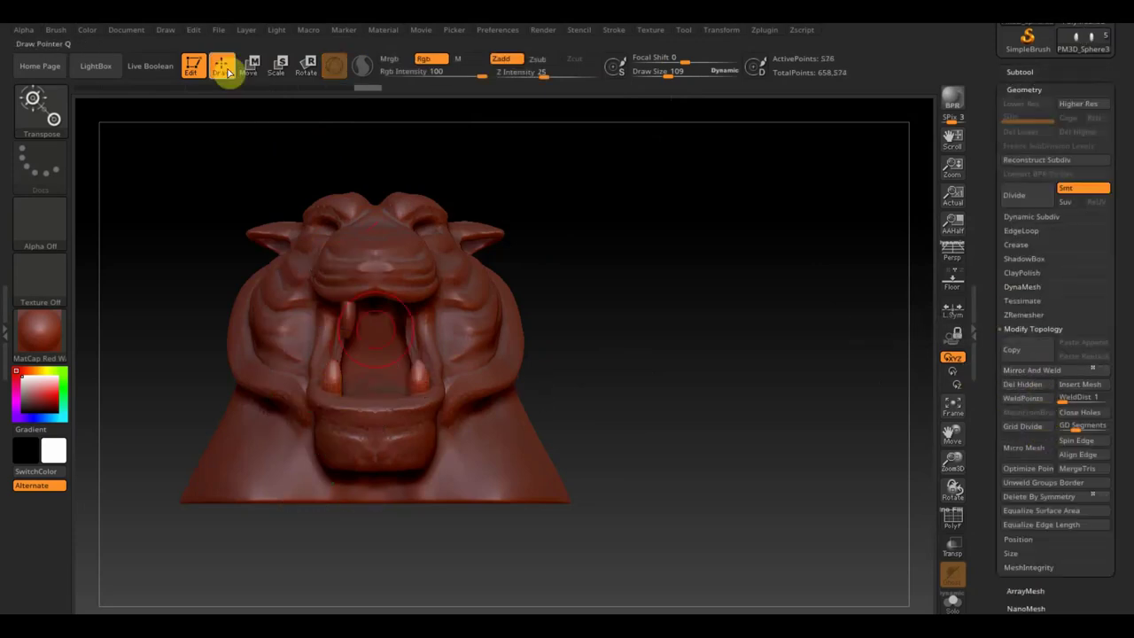
pyautogui.keyDown('alt'); pyautogui.click(423, 304); pyautogui.keyUp('alt')
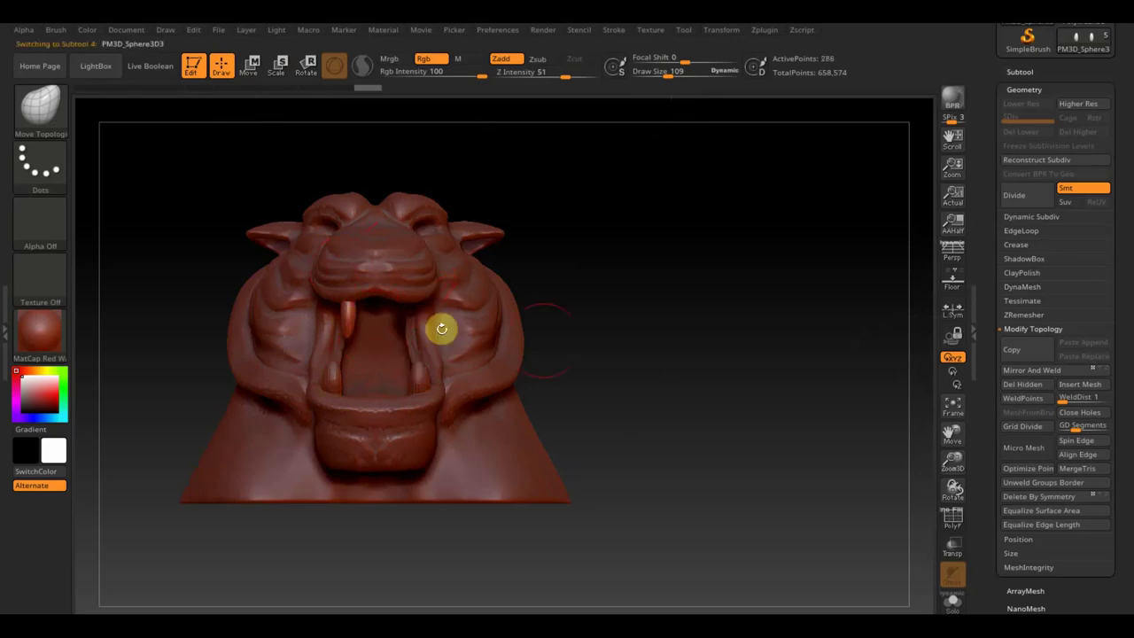
pyautogui.click(1037, 370)
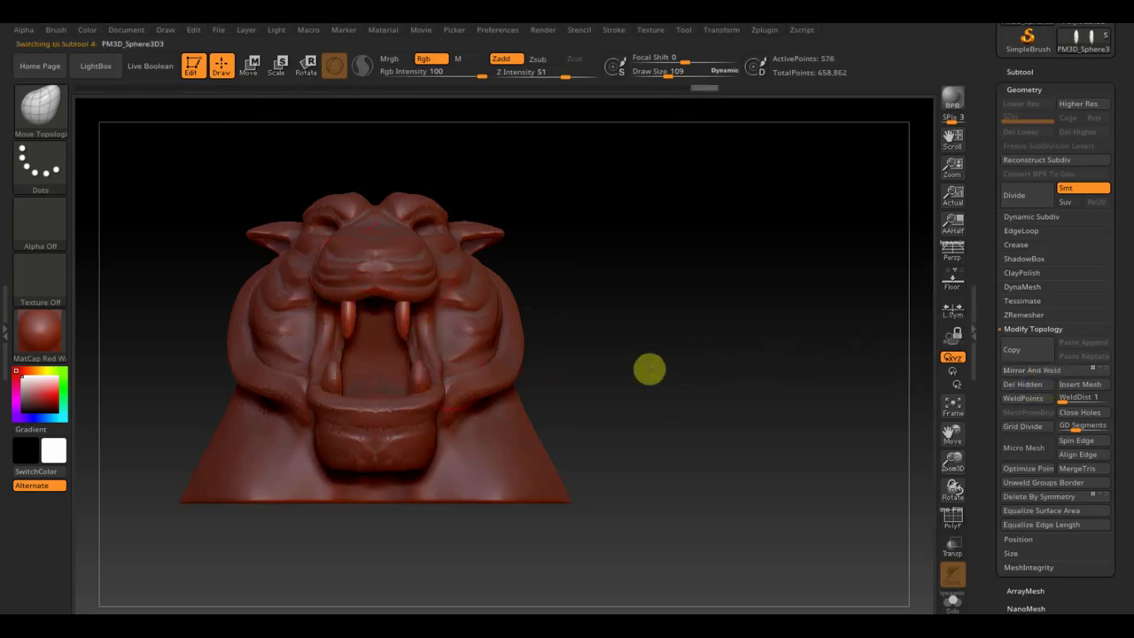
pyautogui.click(900, 172)
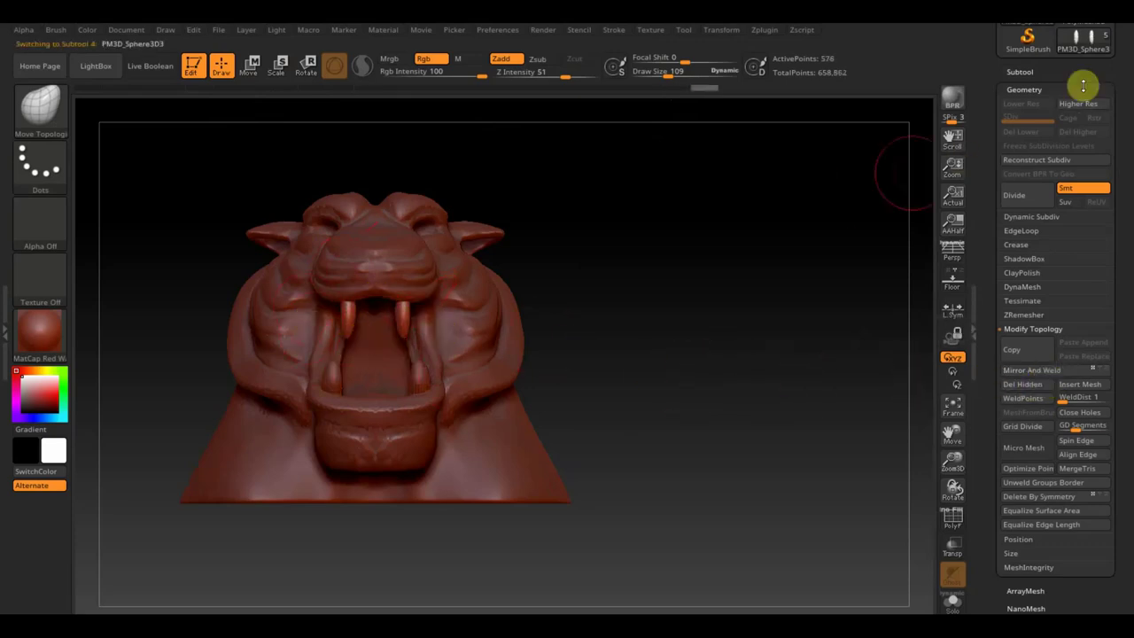
# - Duplicate the lower fang subtool to create a new piece
pyautogui.click(1019, 71)
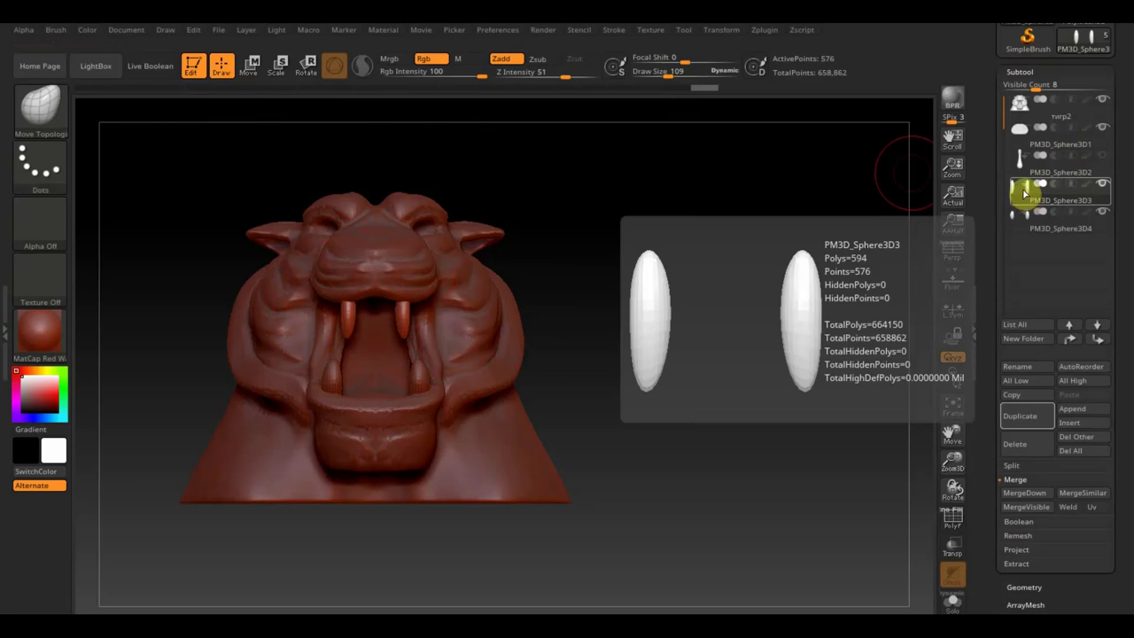
pyautogui.click(1031, 419)
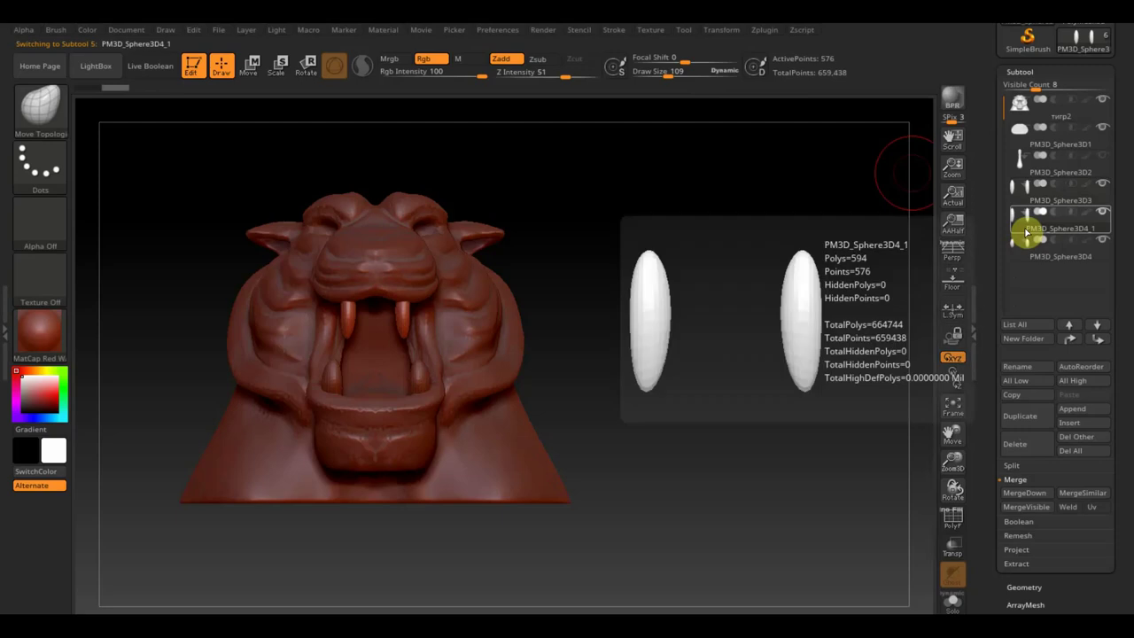
pyautogui.click(249, 65)
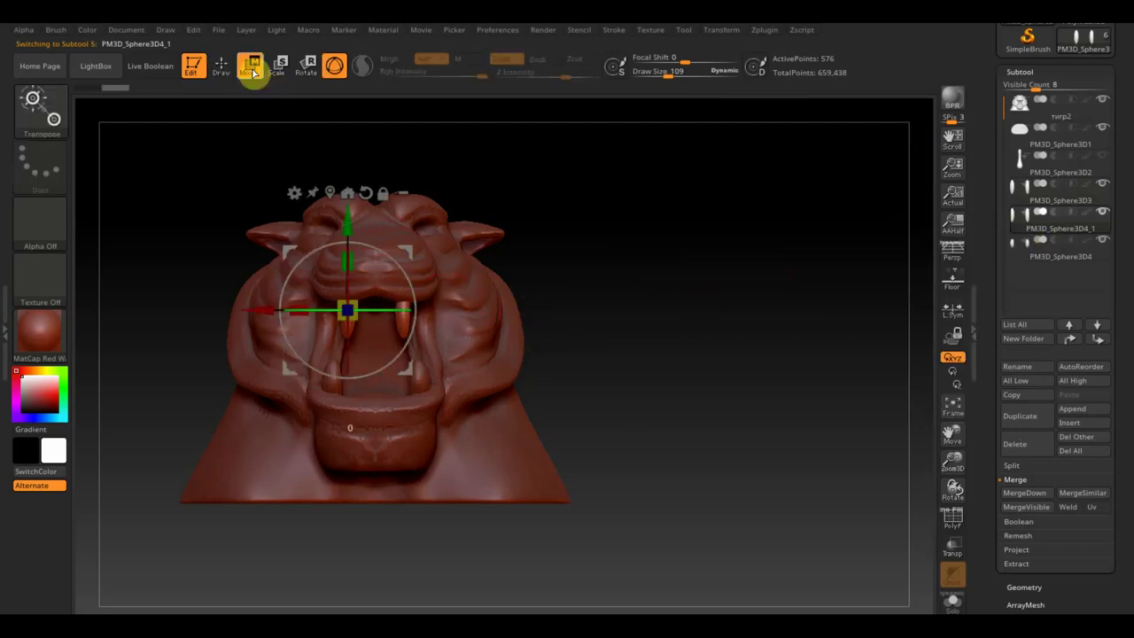
pyautogui.click(222, 65)
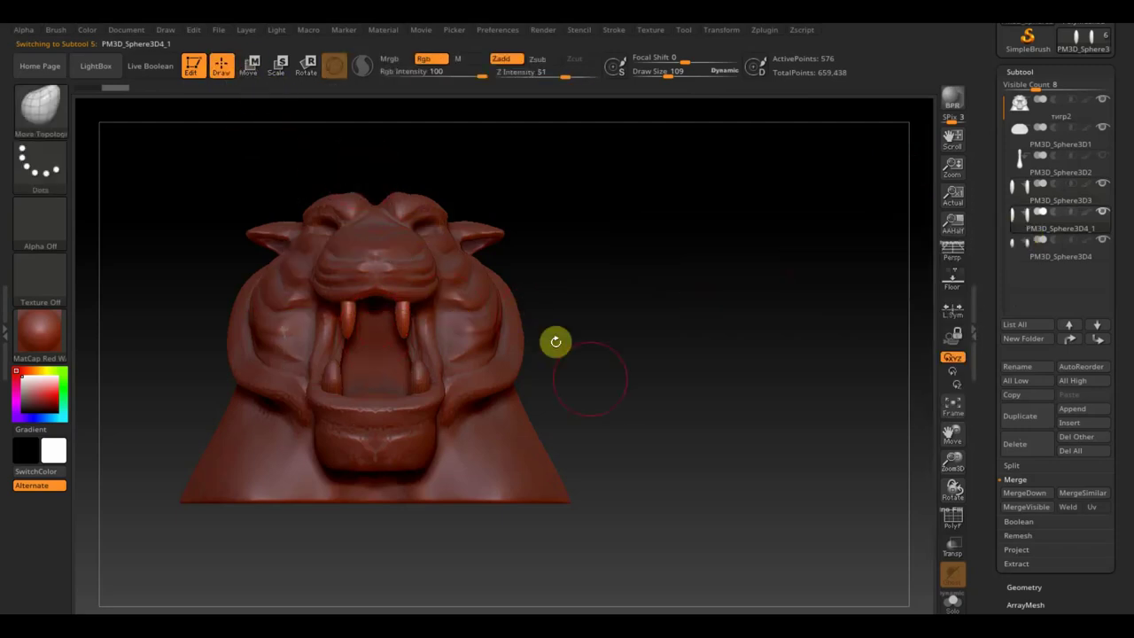
# - Mask one side and hide the second tooth so only one tooth remains visible
pyautogui.press('ctrl')
pyautogui.keyDown('ctrl'); pyautogui.moveTo(660, 439); pyautogui.dragTo(400, 273); pyautogui.keyUp('ctrl')
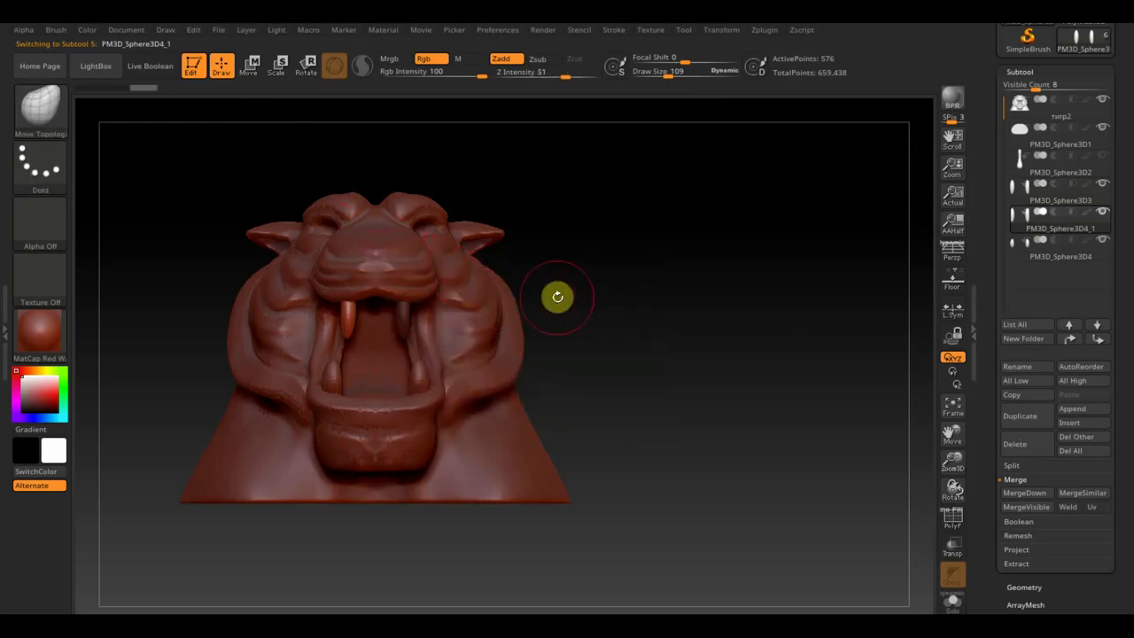
pyautogui.press('ctrl')
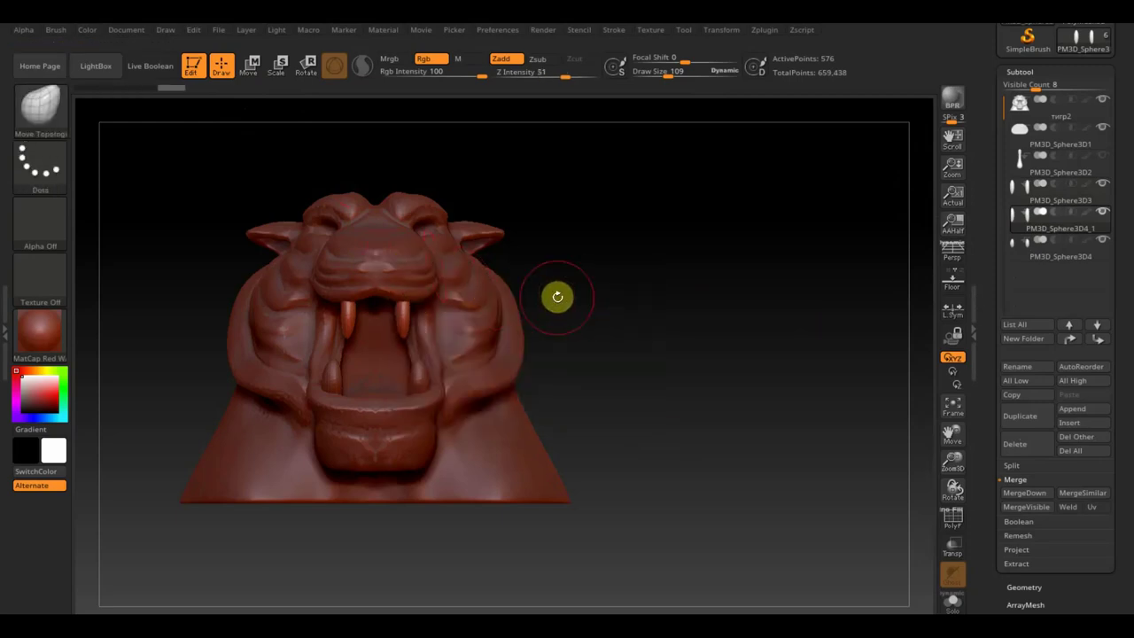
pyautogui.hotkey('ctrl', 'shift')
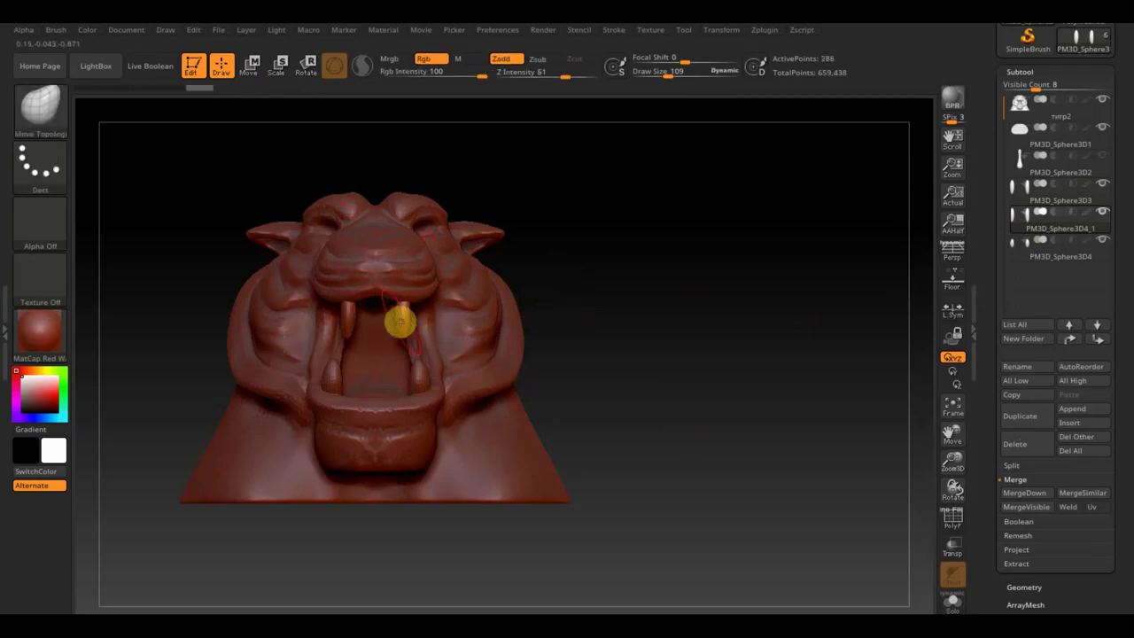
pyautogui.hotkey('ctrl', 'shift')
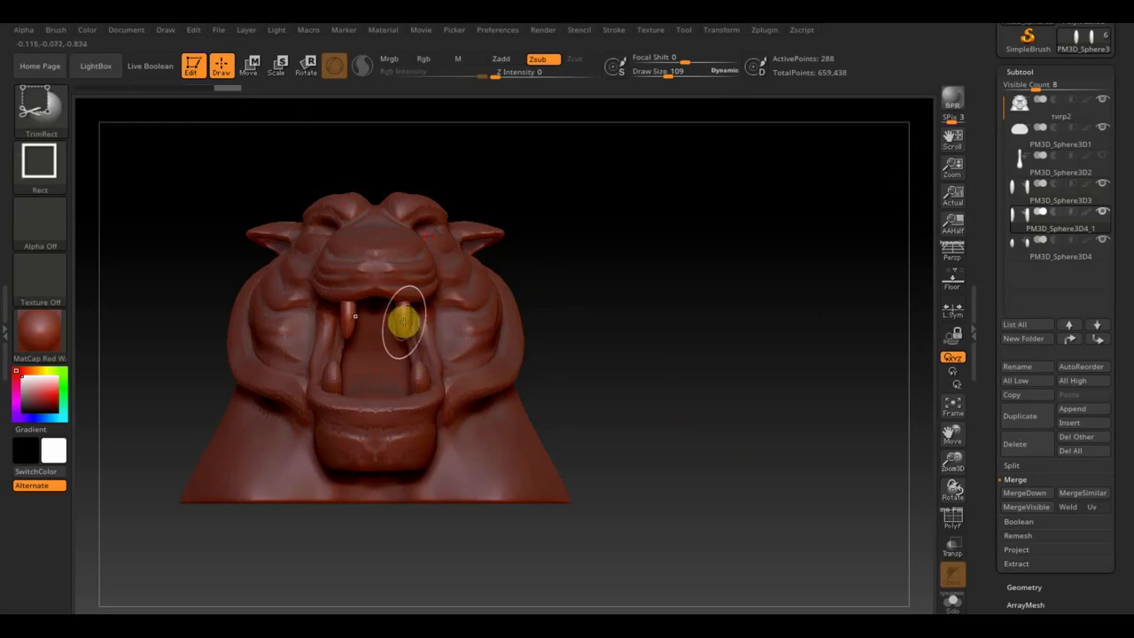
pyautogui.click(1054, 584)
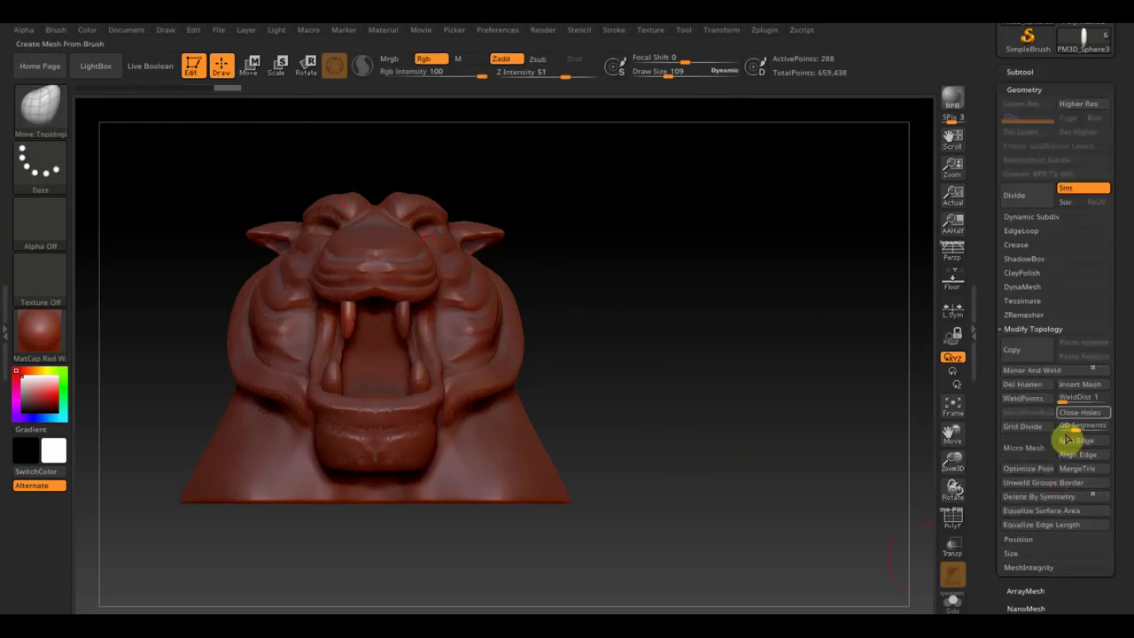
# - Delete the hidden tooth geometry and place the move gizmo on the remaining tooth
pyautogui.click(1024, 384)
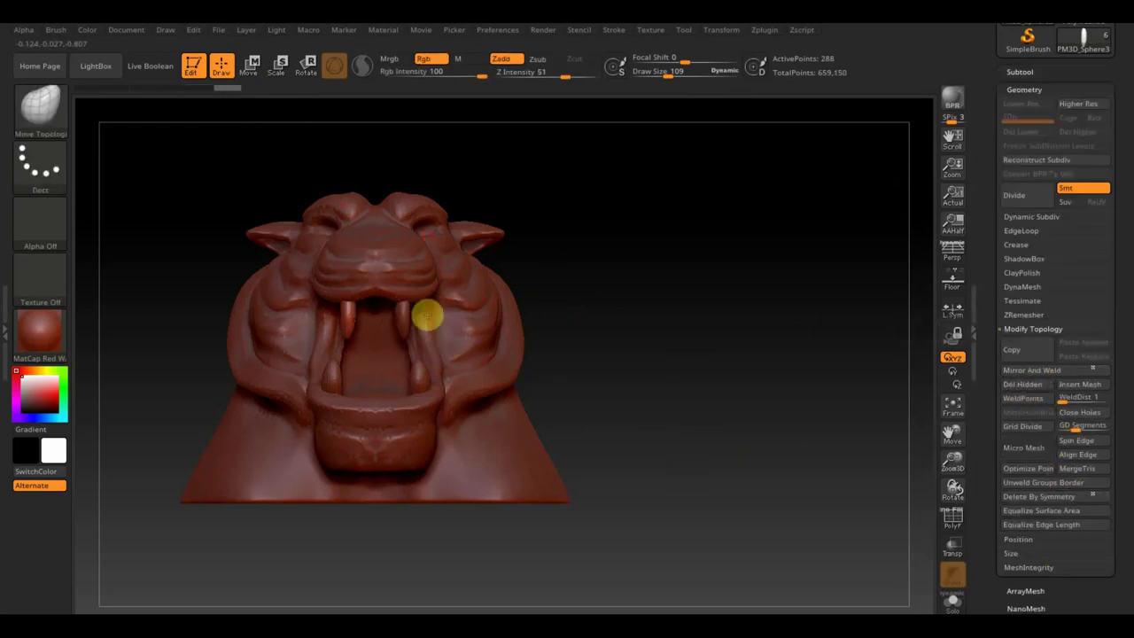
pyautogui.click(255, 69)
pyautogui.keyDown('alt'); pyautogui.moveTo(265, 312); pyautogui.dragTo(278, 316); pyautogui.keyUp('alt')
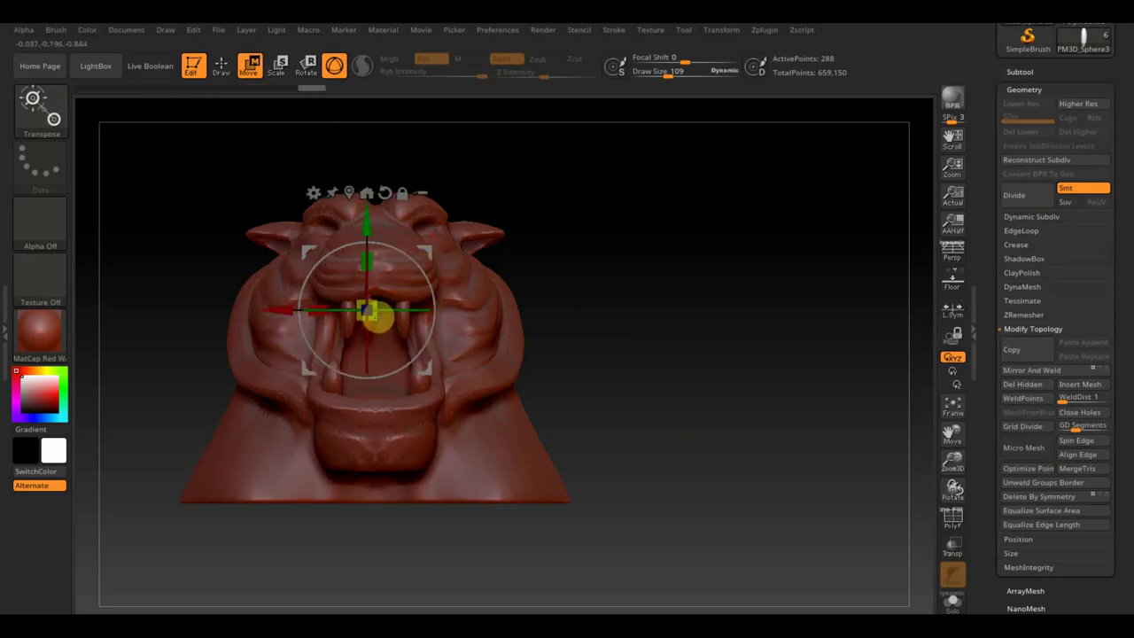
pyautogui.keyDown('alt'); pyautogui.moveTo(367, 229); pyautogui.dragTo(367, 217); pyautogui.keyUp('alt')
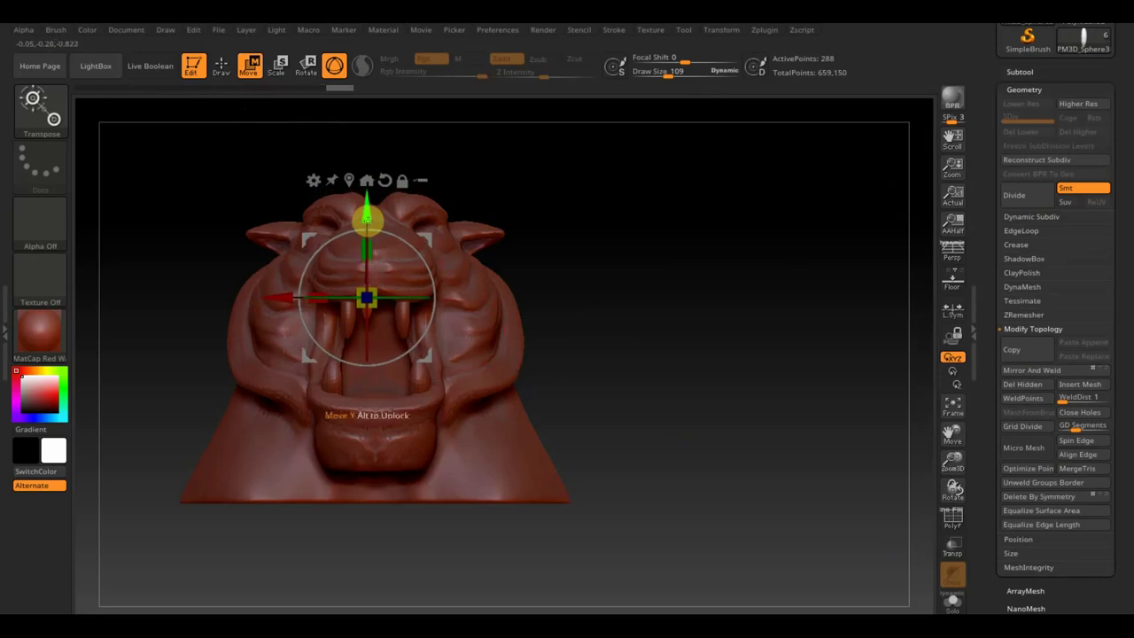
pyautogui.moveTo(730, 400)
pyautogui.keyDown('alt'); pyautogui.mouseDown()
pyautogui.moveTo(766, 408)
pyautogui.moveTo(767, 424)
pyautogui.mouseUp(); pyautogui.keyUp('alt')
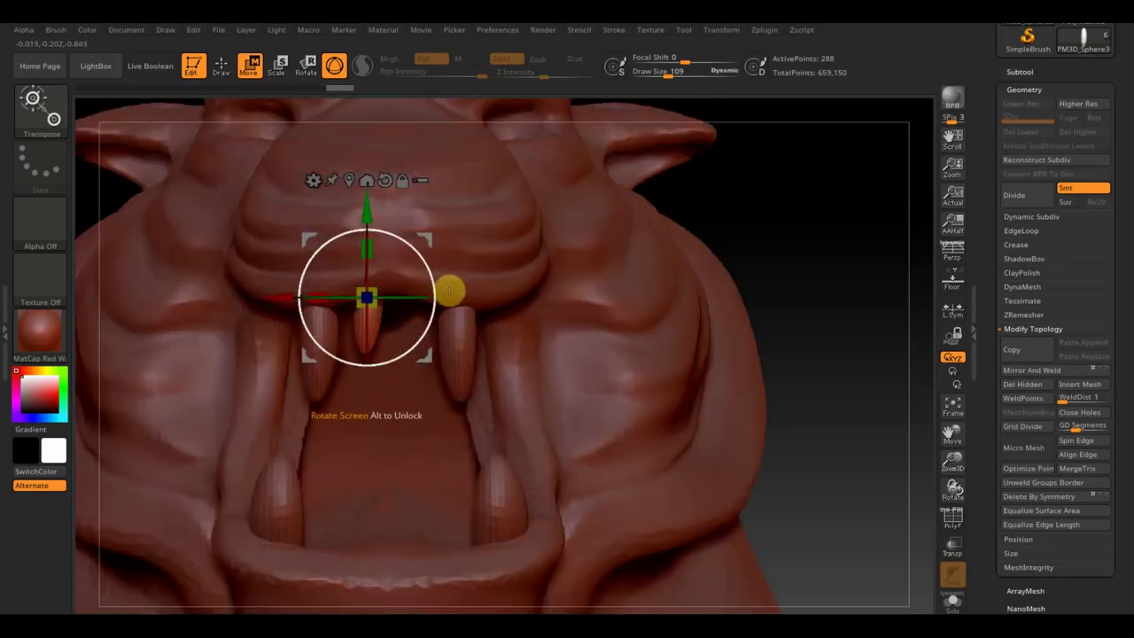
# - Copy the tooth, mirror and weld the copies, widen the row and raise it slightly
pyautogui.keyDown('ctrl'); pyautogui.moveTo(284, 298); pyautogui.dragTo(306, 294); pyautogui.keyUp('ctrl')
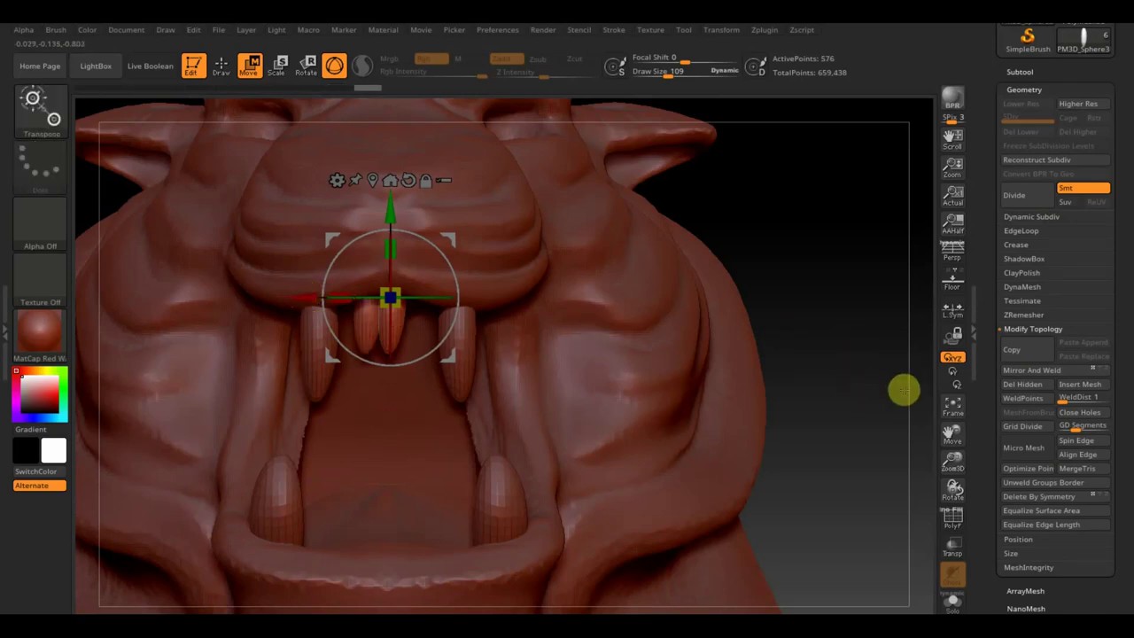
pyautogui.click(1055, 380)
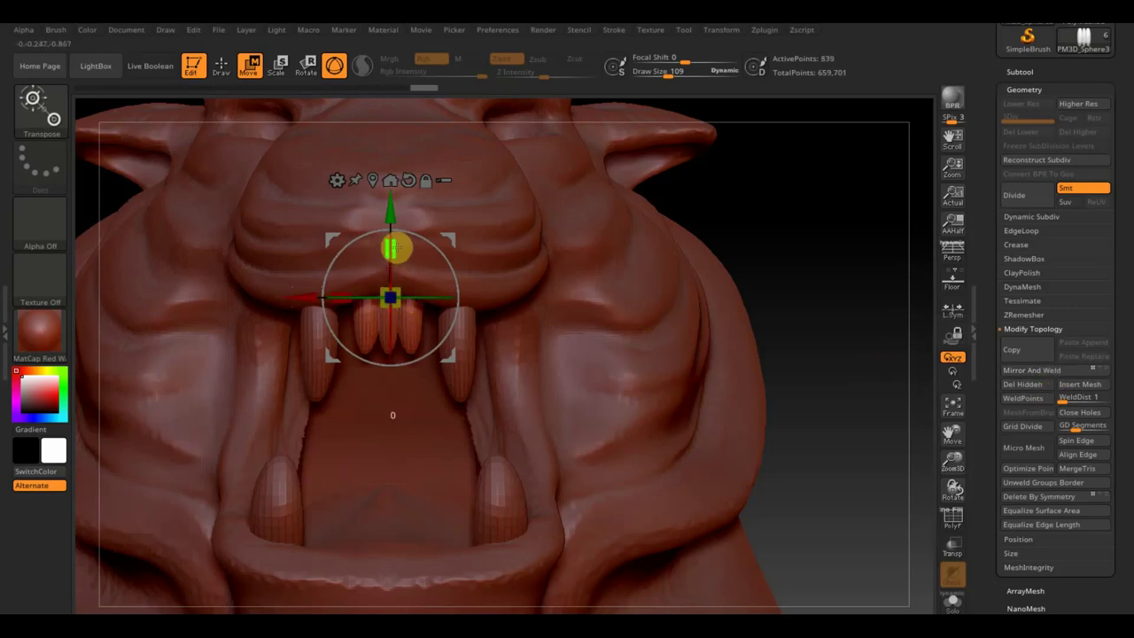
pyautogui.moveTo(409, 290); pyautogui.dragTo(337, 293)
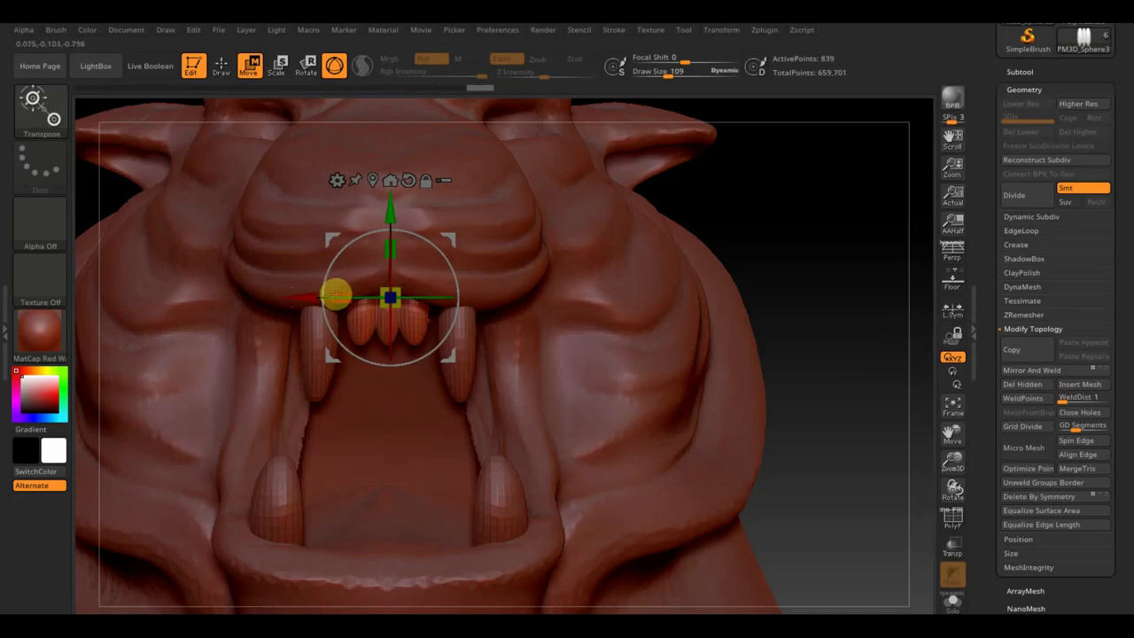
pyautogui.moveTo(388, 222); pyautogui.dragTo(387, 211)
pyautogui.moveTo(881, 384); pyautogui.dragTo(603, 343)
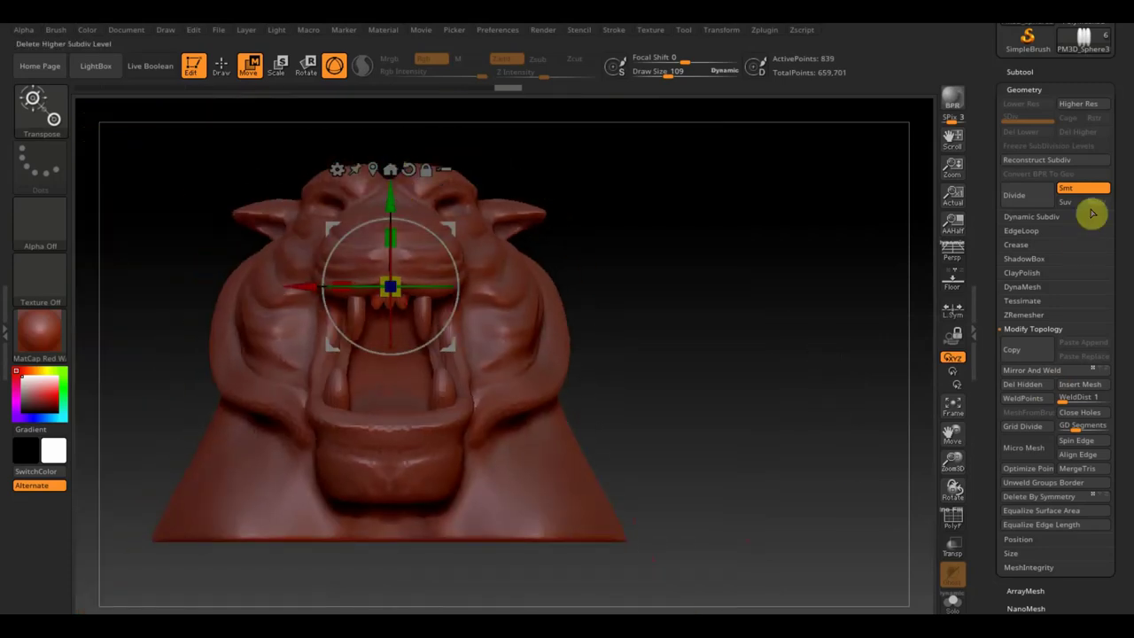
pyautogui.click(1033, 73)
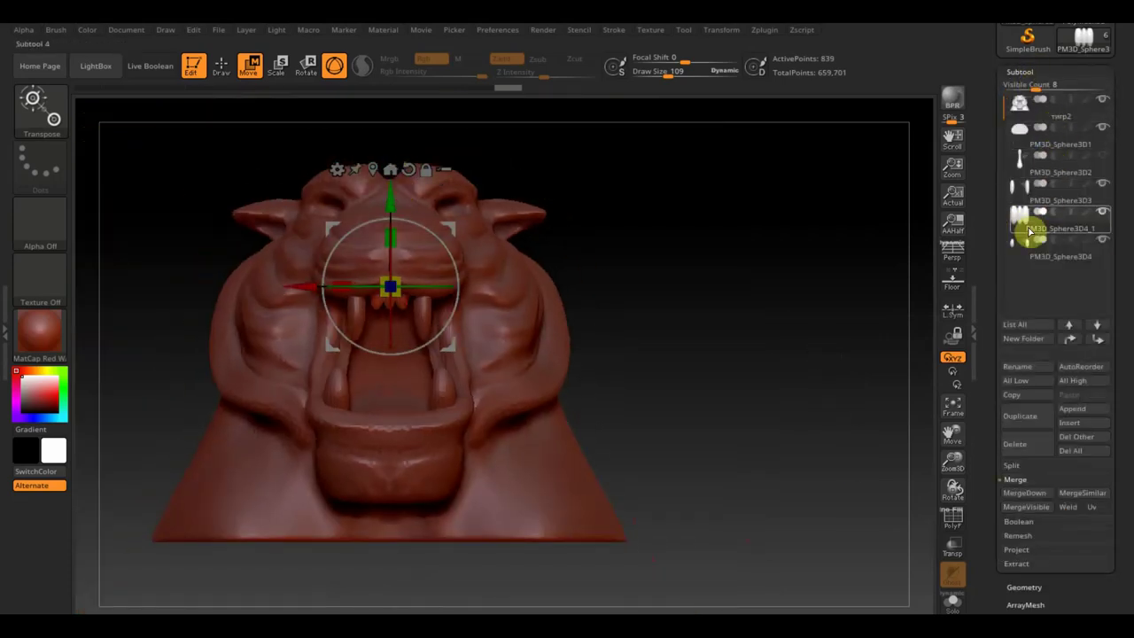
# - Duplicate the incisor row, flip it 180° and move it down into the lower jaw
pyautogui.click(1028, 417)
pyautogui.moveTo(440, 239)
pyautogui.mouseDown()
pyautogui.moveTo(460, 327)
pyautogui.moveTo(375, 398)
pyautogui.moveTo(324, 364)
pyautogui.mouseUp()
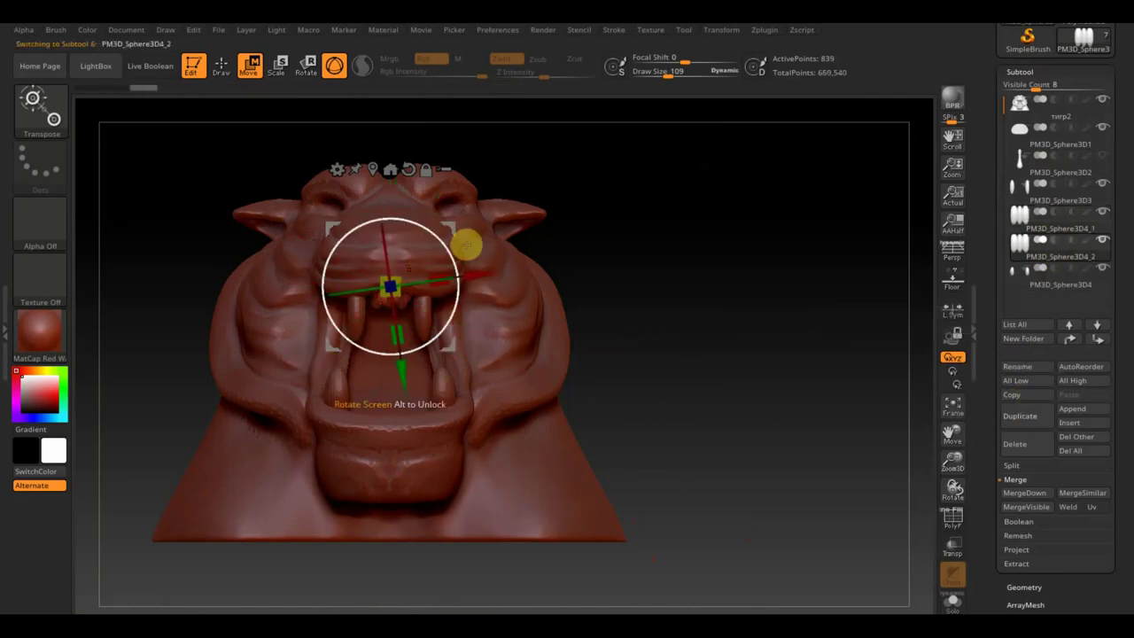
pyautogui.moveTo(452, 262)
pyautogui.mouseDown()
pyautogui.moveTo(452, 233)
pyautogui.moveTo(452, 328)
pyautogui.moveTo(439, 367)
pyautogui.mouseUp()
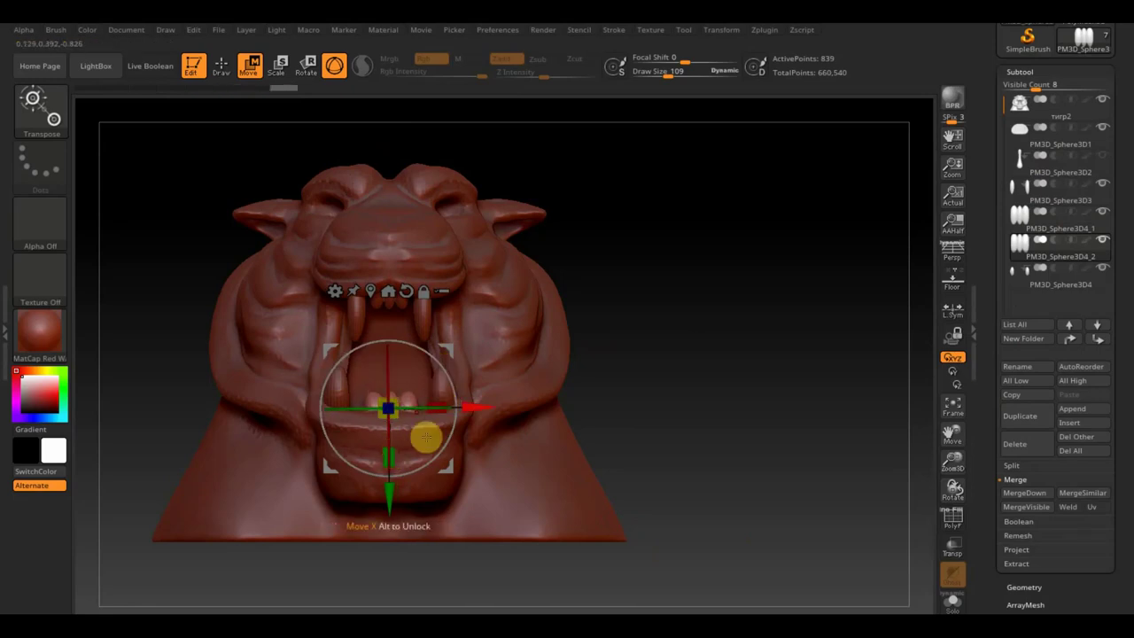
# - Smooth the lower incisors, shrinking the brush size for finer smoothing
pyautogui.click(226, 73)
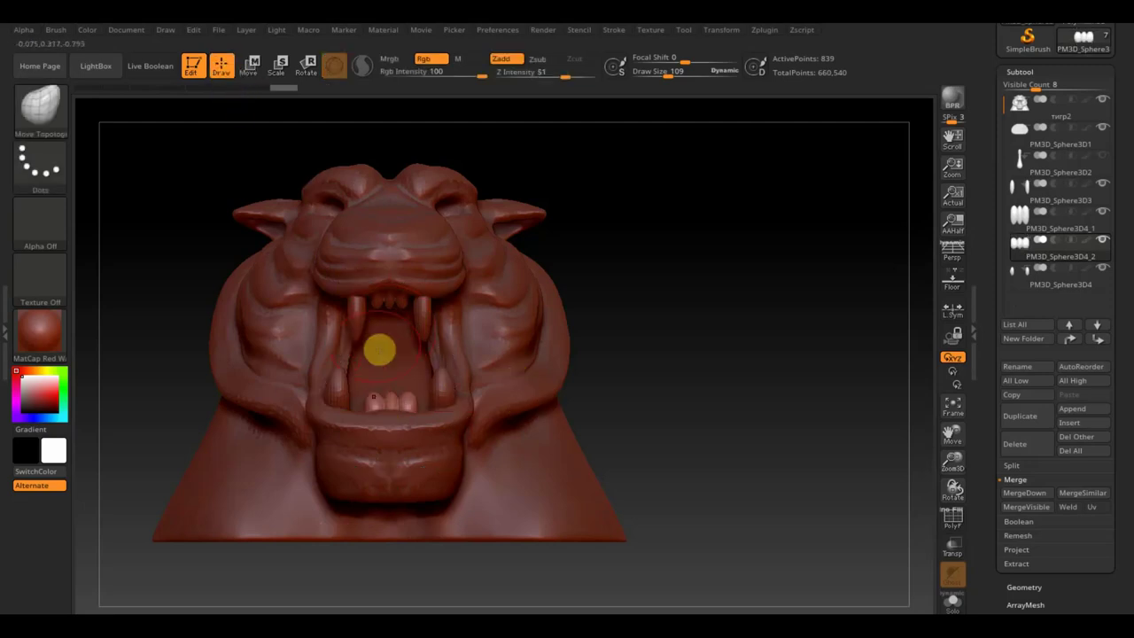
pyautogui.press('shift')
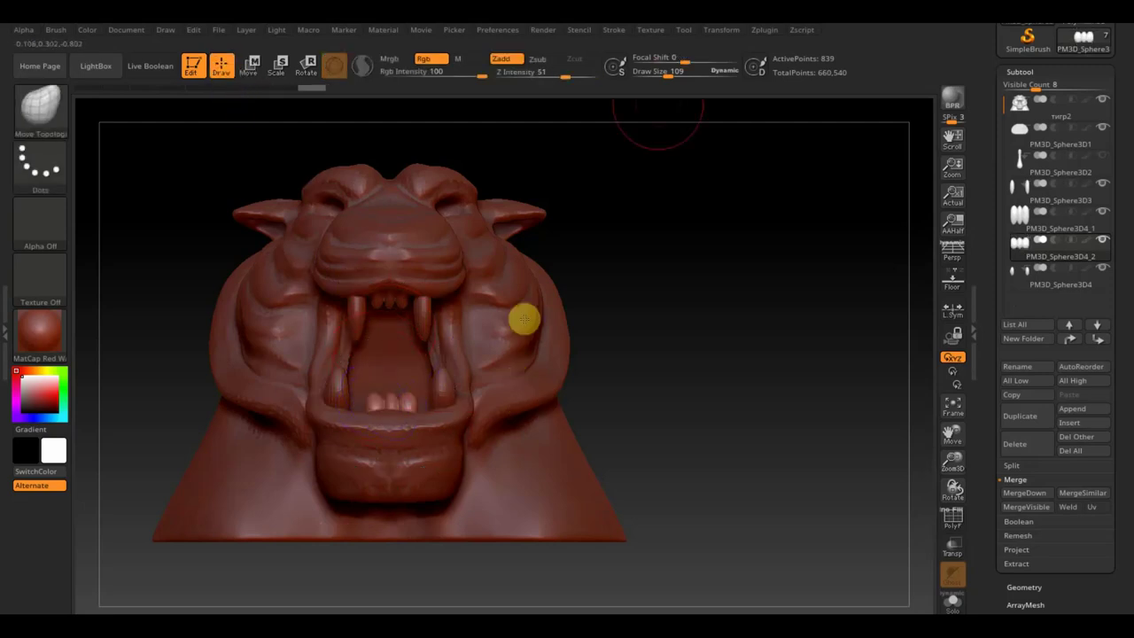
pyautogui.moveTo(659, 71); pyautogui.dragTo(670, 73)
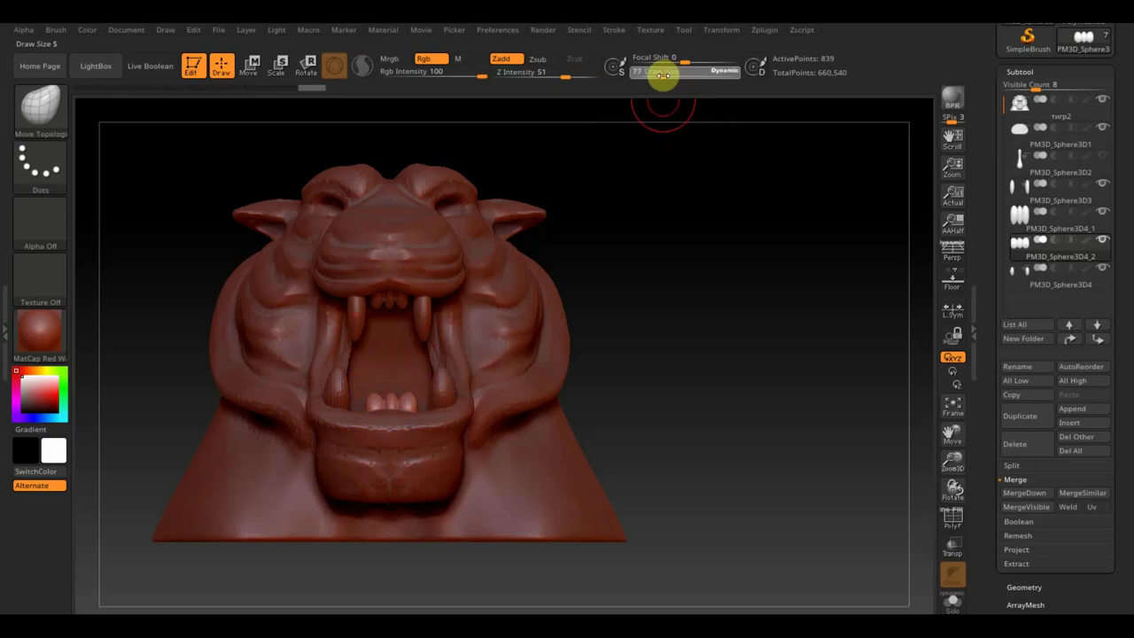
pyautogui.press('shift')
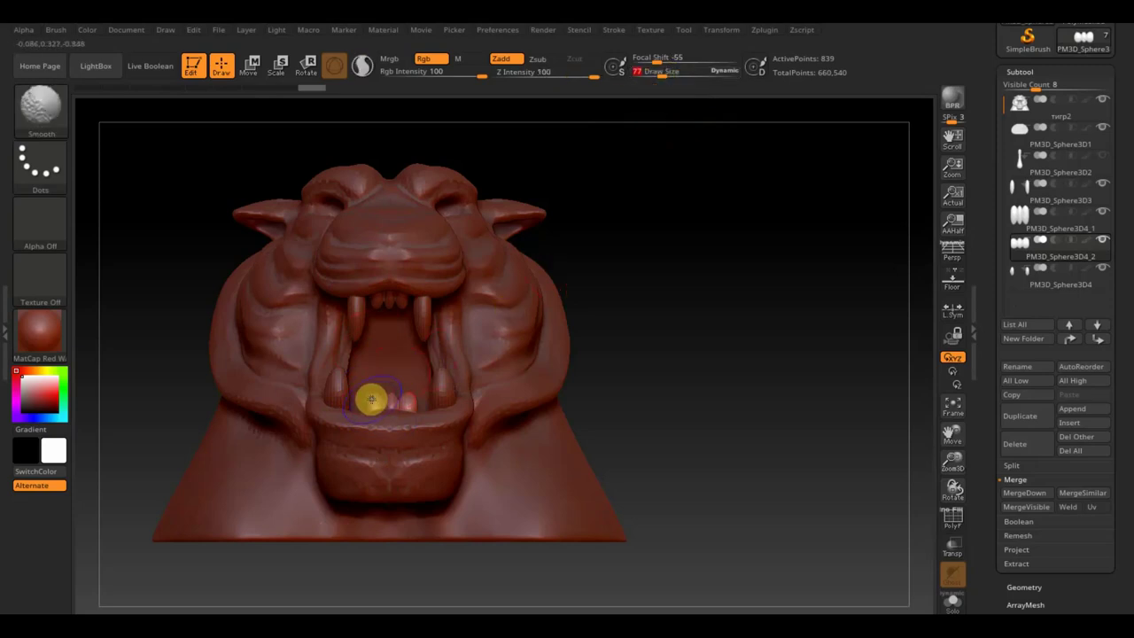
pyautogui.keyDown('shift'); pyautogui.moveTo(367, 393); pyautogui.dragTo(393, 399); pyautogui.keyUp('shift')
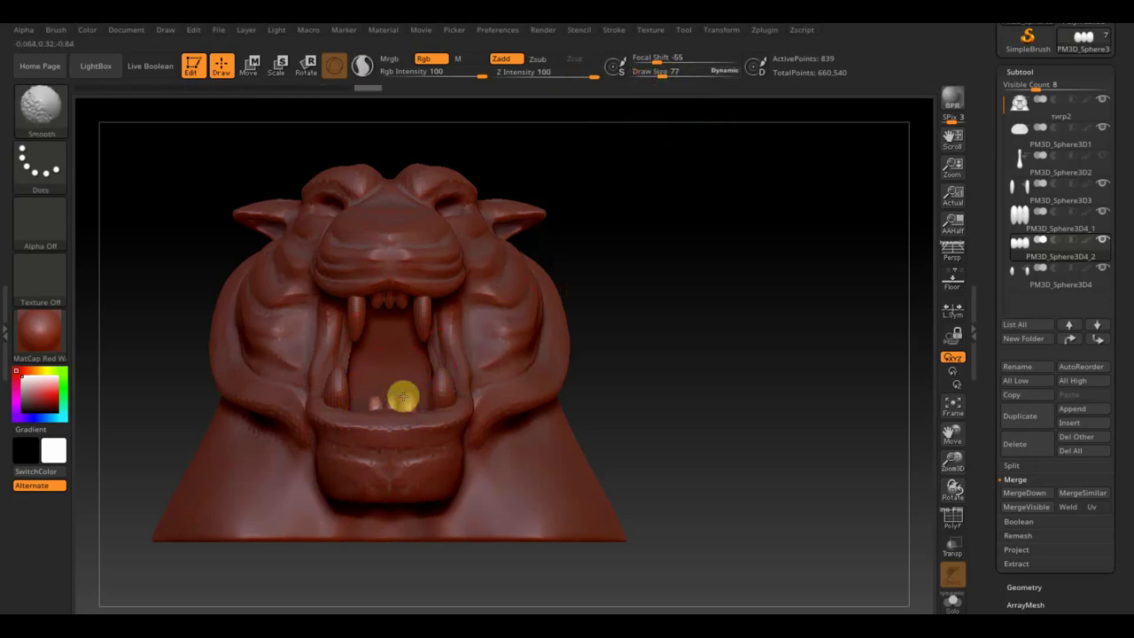
pyautogui.scroll(3, 659, 379)
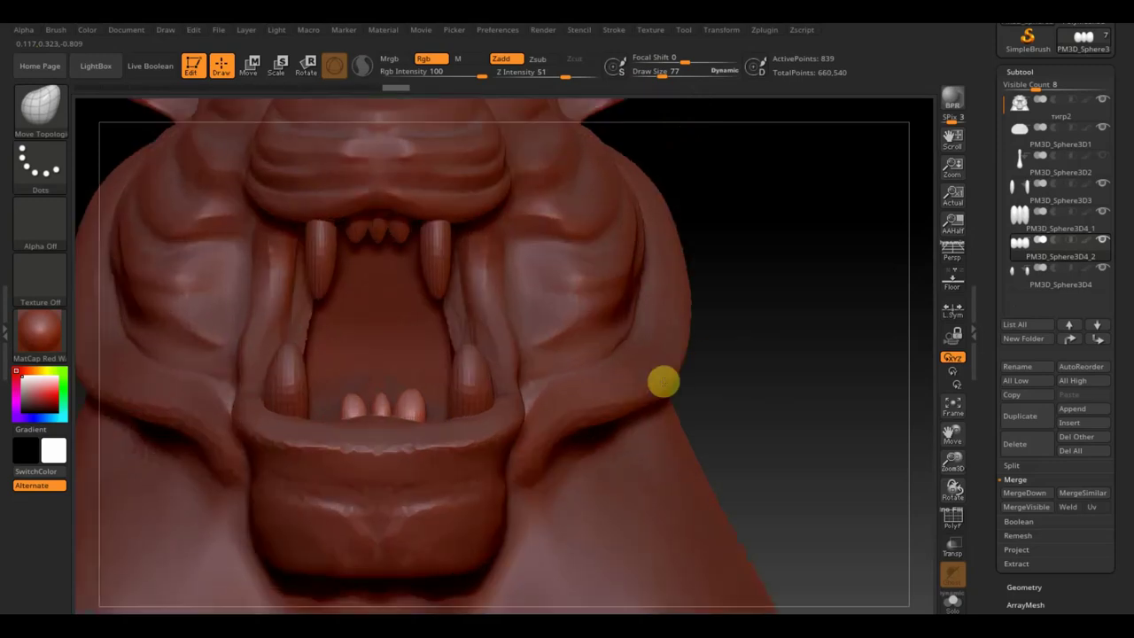
pyautogui.scroll(2, 678, 452)
pyautogui.moveTo(673, 72); pyautogui.dragTo(652, 71)
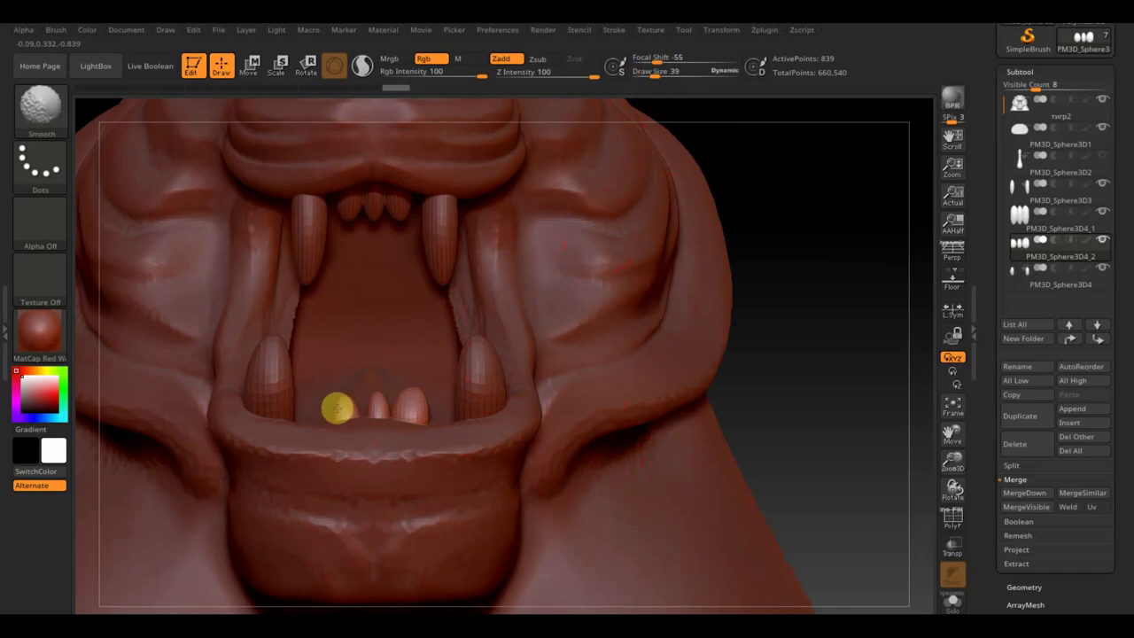
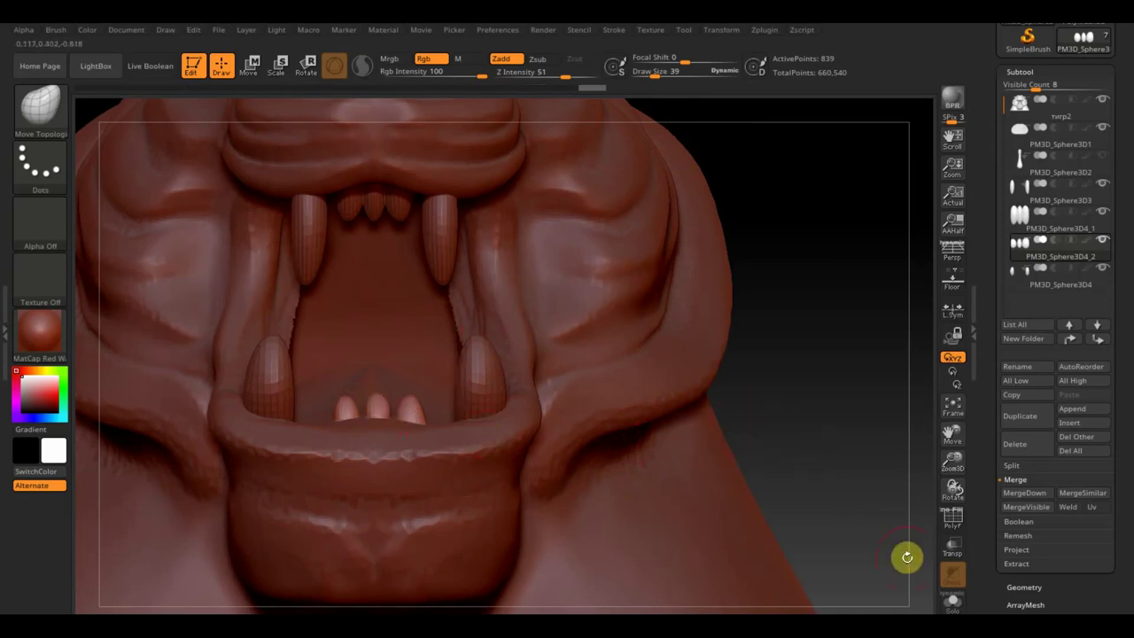
# - Check the lower teeth with PolyF on and off, then zoom out to the whole bust
pyautogui.click(953, 518)
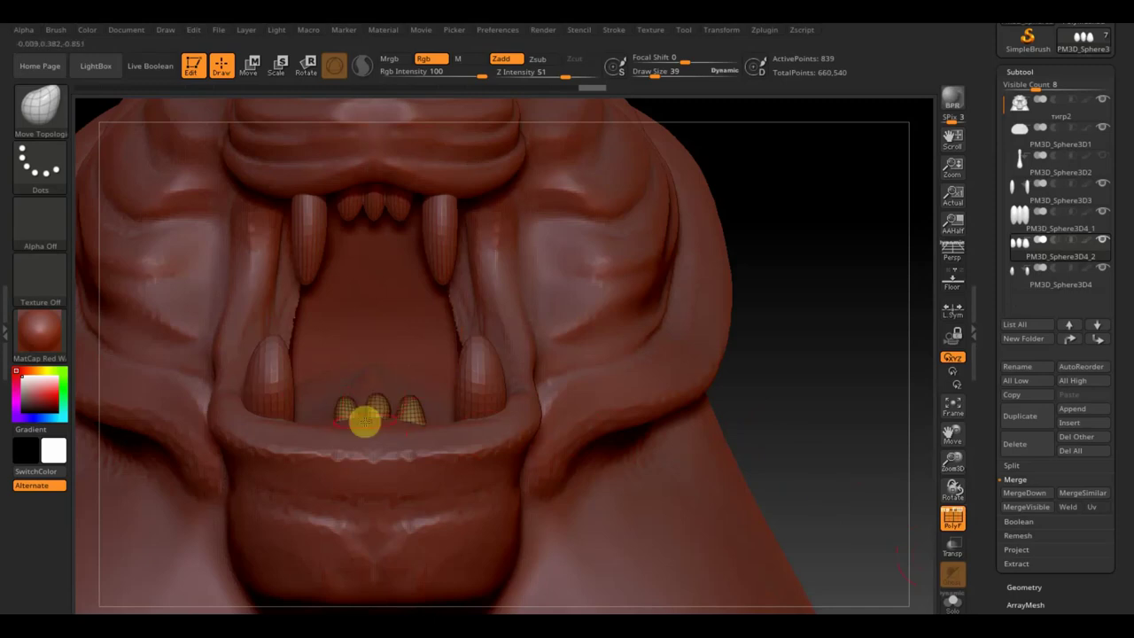
pyautogui.hotkey('ctrl', 'shift')
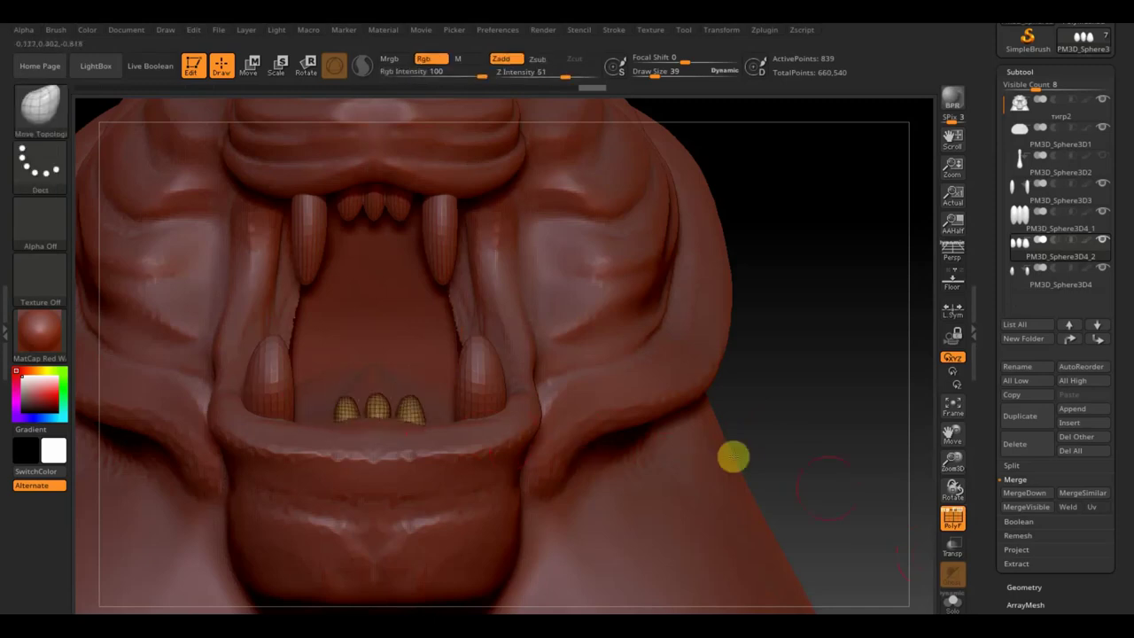
pyautogui.click(953, 518)
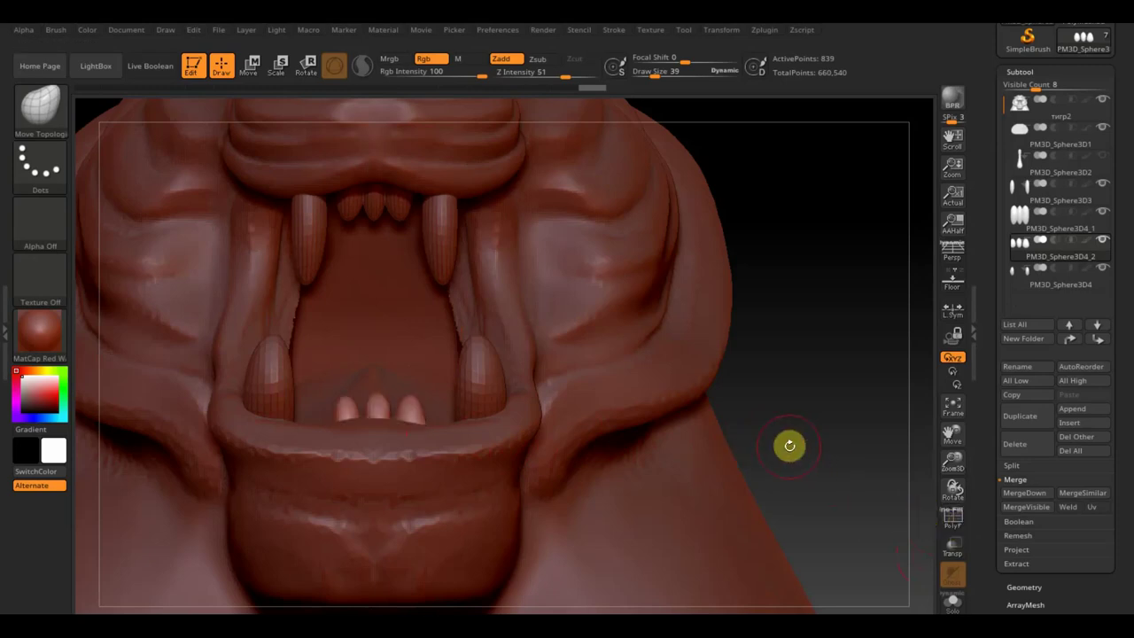
pyautogui.moveTo(788, 458)
pyautogui.keyDown('alt'); pyautogui.mouseDown()
pyautogui.moveTo(770, 337)
pyautogui.moveTo(768, 390)
pyautogui.moveTo(833, 405)
pyautogui.moveTo(752, 431)
pyautogui.mouseUp(); pyautogui.keyUp('alt')
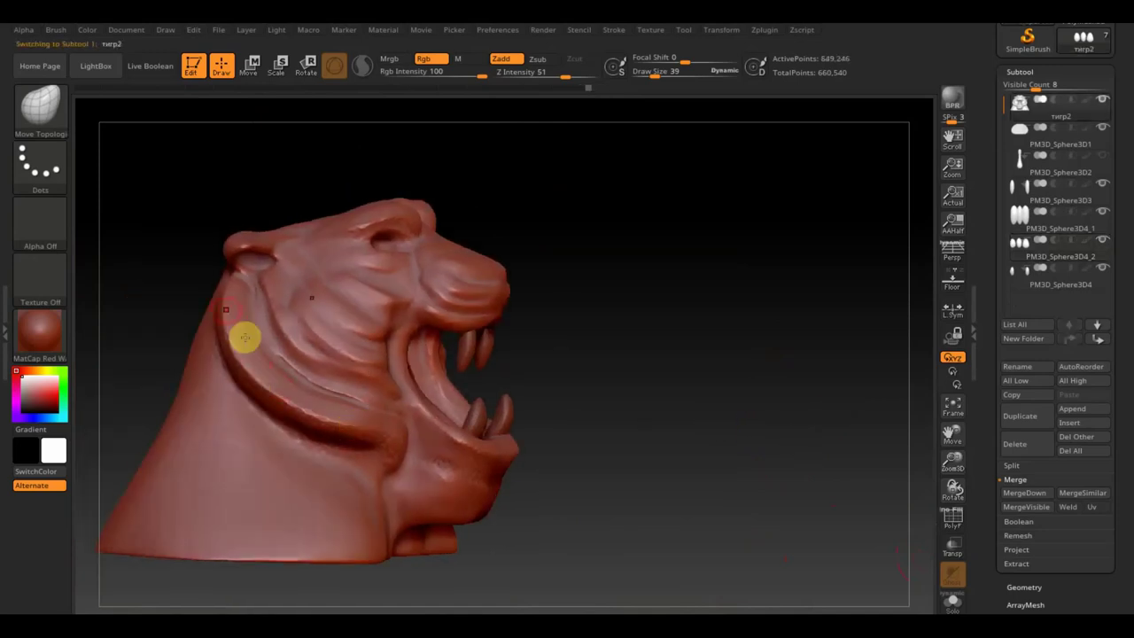
pyautogui.click(42, 110)
# - Build up clay with ClayBuildup along the cheek and the neck ruff folds
pyautogui.click(169, 133)
pyautogui.moveTo(193, 300)
pyautogui.mouseDown()
pyautogui.moveTo(229, 310)
pyautogui.moveTo(379, 446)
pyautogui.mouseUp()
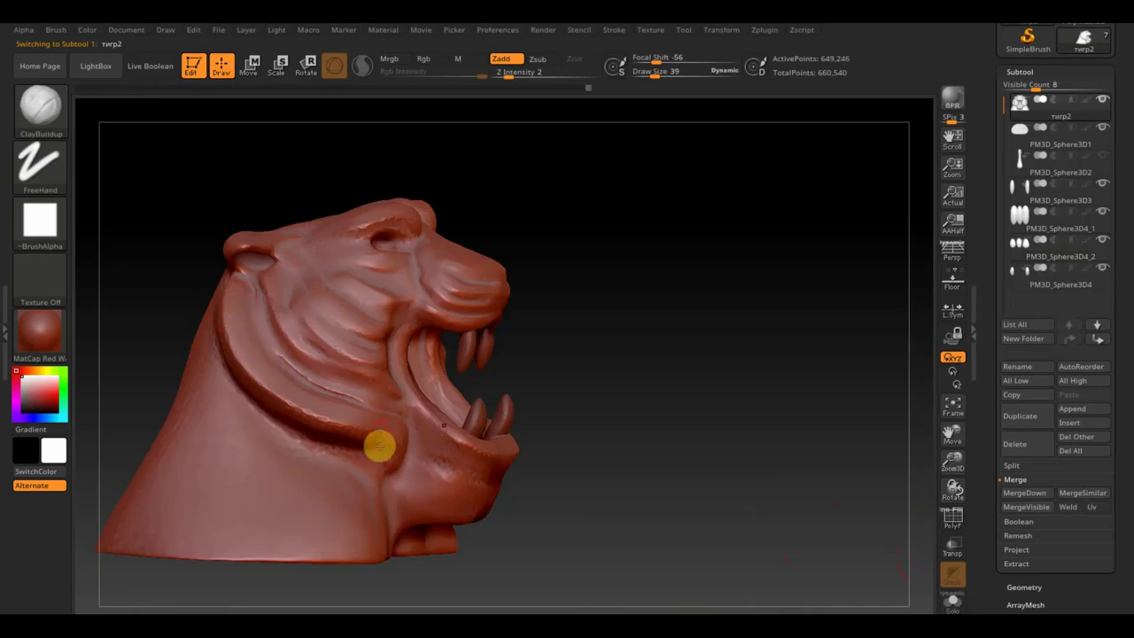
pyautogui.moveTo(583, 400)
pyautogui.mouseDown()
pyautogui.moveTo(367, 458)
pyautogui.moveTo(366, 420)
pyautogui.moveTo(372, 445)
pyautogui.moveTo(346, 437)
pyautogui.moveTo(324, 399)
pyautogui.moveTo(311, 405)
pyautogui.moveTo(312, 426)
pyautogui.moveTo(304, 398)
pyautogui.moveTo(310, 431)
pyautogui.moveTo(286, 394)
pyautogui.moveTo(286, 428)
pyautogui.moveTo(279, 387)
pyautogui.moveTo(291, 433)
pyautogui.mouseUp()
pyautogui.moveTo(593, 398)
pyautogui.mouseDown()
pyautogui.moveTo(547, 408)
pyautogui.moveTo(678, 372)
pyautogui.moveTo(762, 382)
pyautogui.moveTo(530, 390)
pyautogui.mouseUp()
pyautogui.click(261, 377)
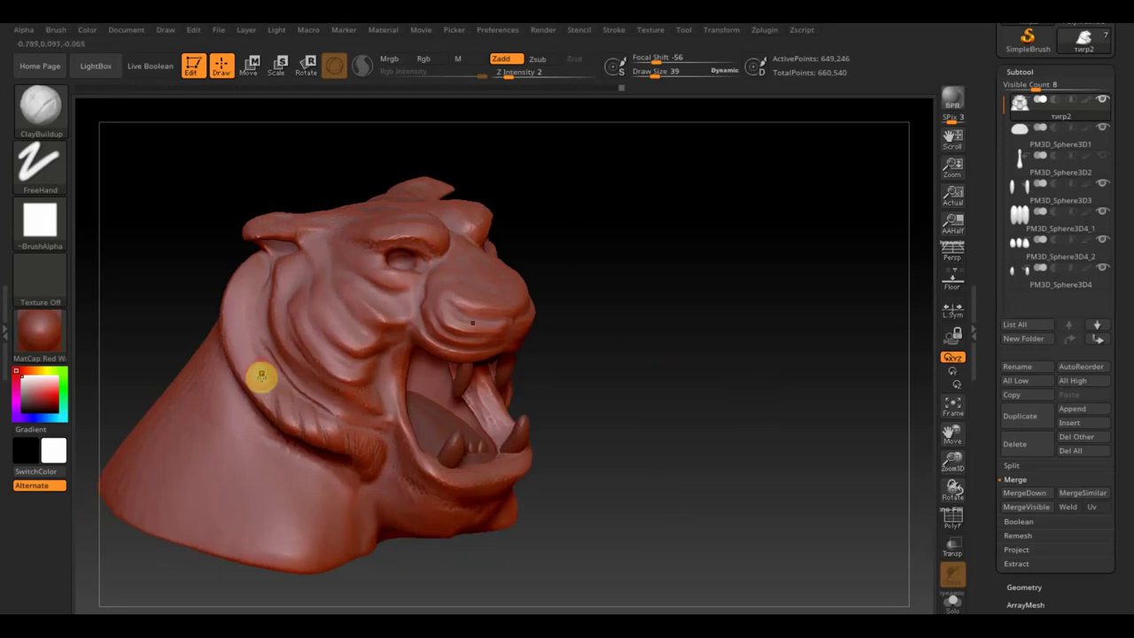
pyautogui.moveTo(259, 383); pyautogui.dragTo(264, 397)
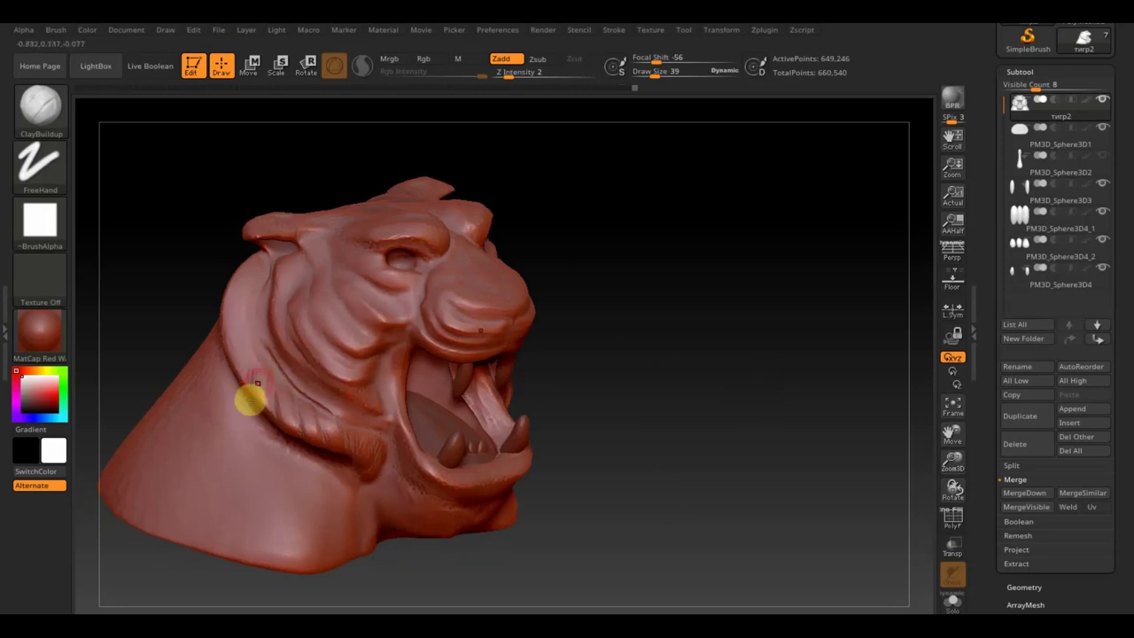
pyautogui.moveTo(248, 393); pyautogui.dragTo(257, 370)
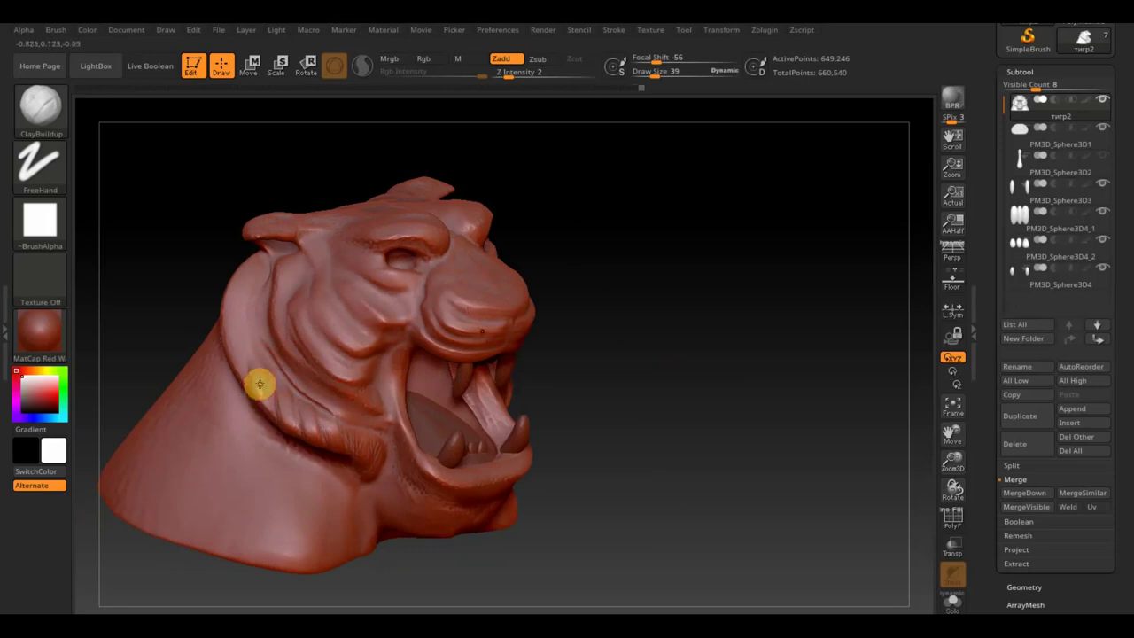
pyautogui.moveTo(283, 422); pyautogui.dragTo(258, 330)
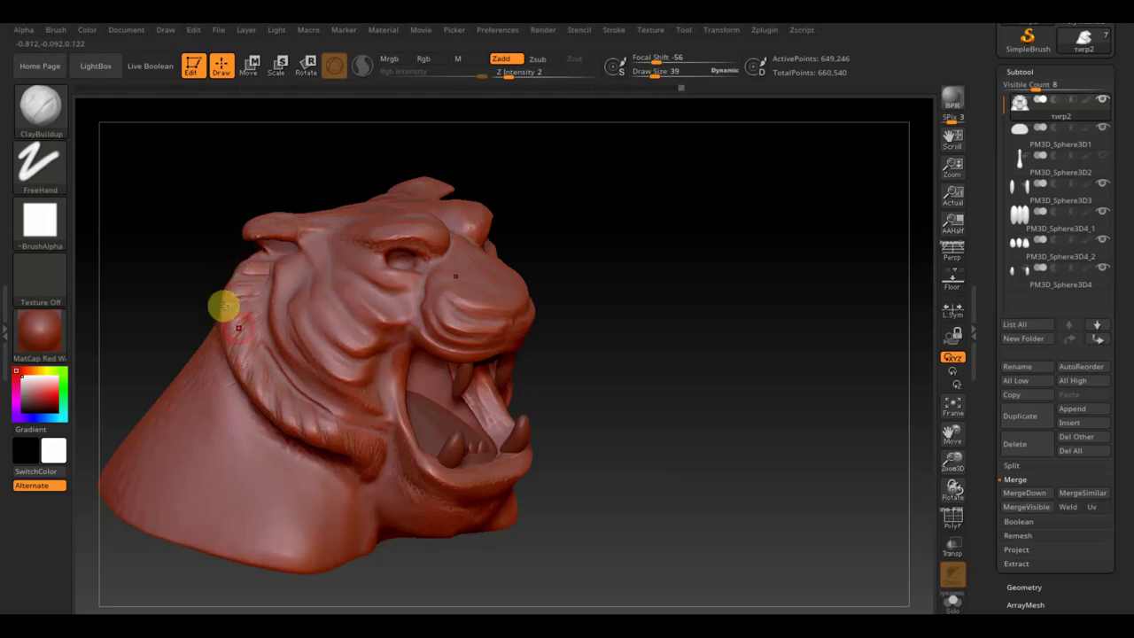
# - Orbit the bust to inspect it from the side, below and front, then frame it
pyautogui.moveTo(667, 387)
pyautogui.mouseDown()
pyautogui.moveTo(619, 404)
pyautogui.moveTo(612, 324)
pyautogui.mouseUp()
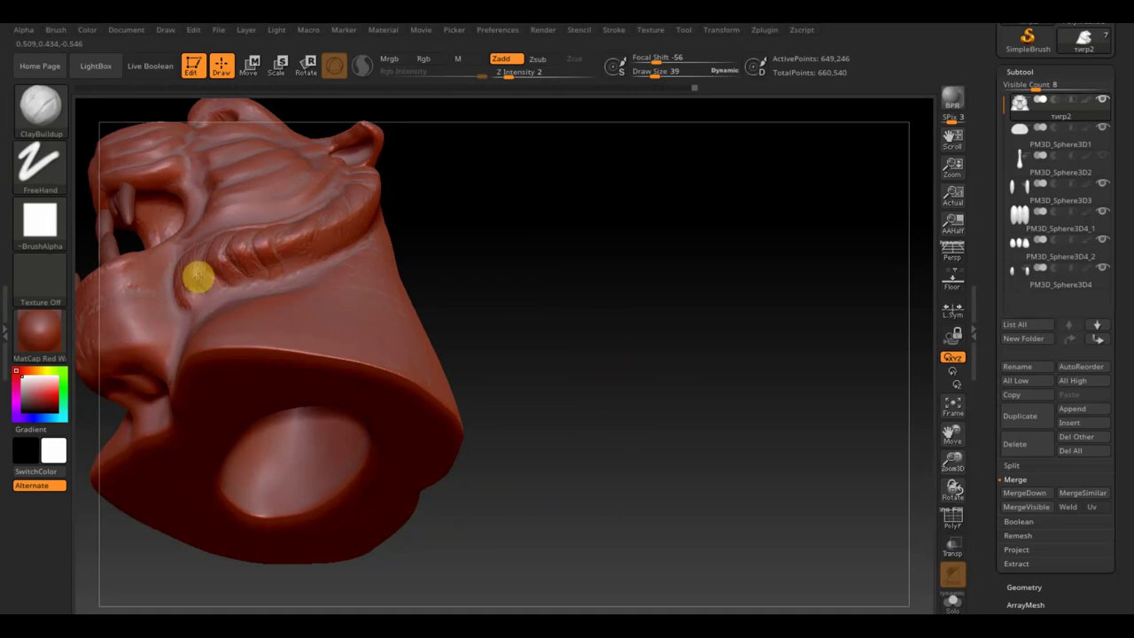
pyautogui.moveTo(520, 290)
pyautogui.mouseDown()
pyautogui.moveTo(478, 280)
pyautogui.moveTo(576, 274)
pyautogui.mouseUp()
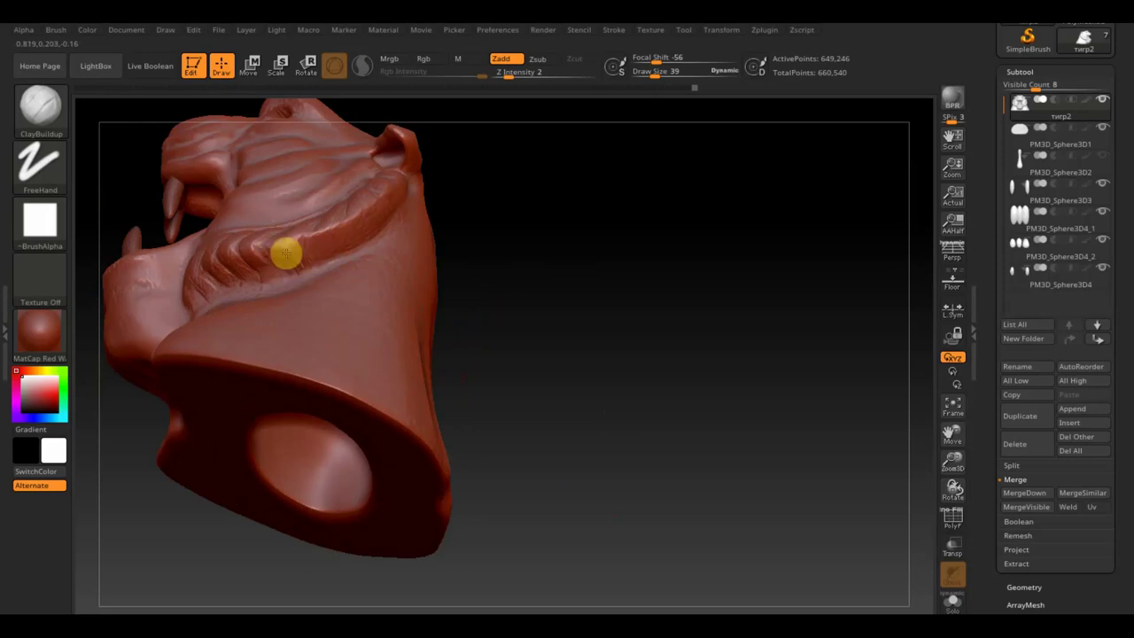
pyautogui.moveTo(453, 243)
pyautogui.mouseDown()
pyautogui.moveTo(577, 298)
pyautogui.moveTo(567, 287)
pyautogui.moveTo(404, 257)
pyautogui.mouseUp()
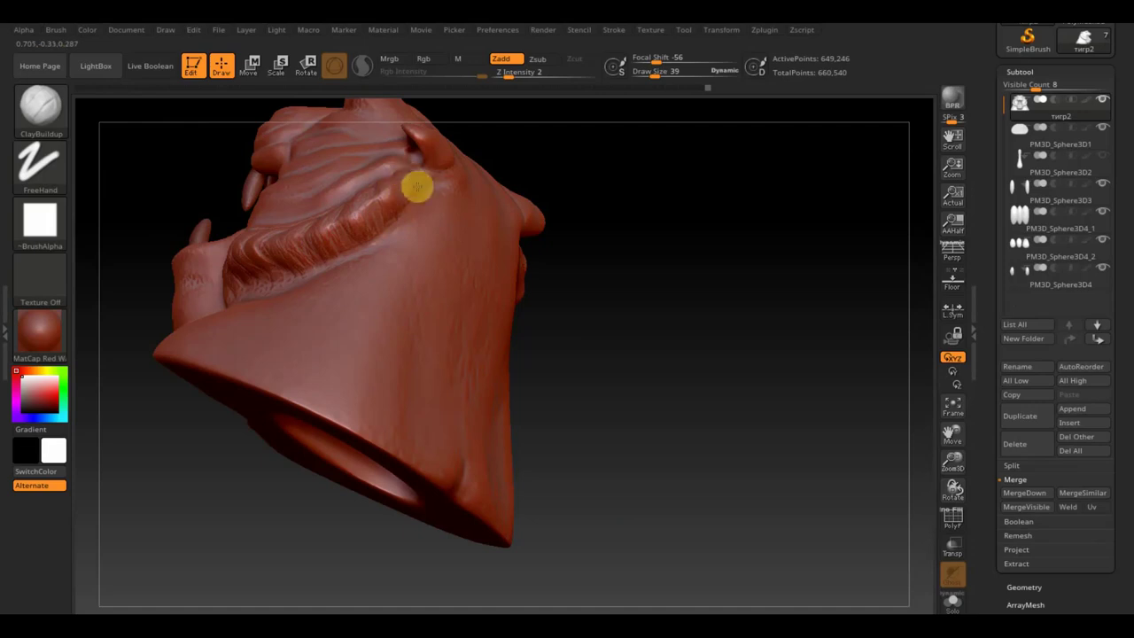
pyautogui.moveTo(674, 222)
pyautogui.mouseDown()
pyautogui.moveTo(724, 276)
pyautogui.moveTo(712, 319)
pyautogui.mouseUp()
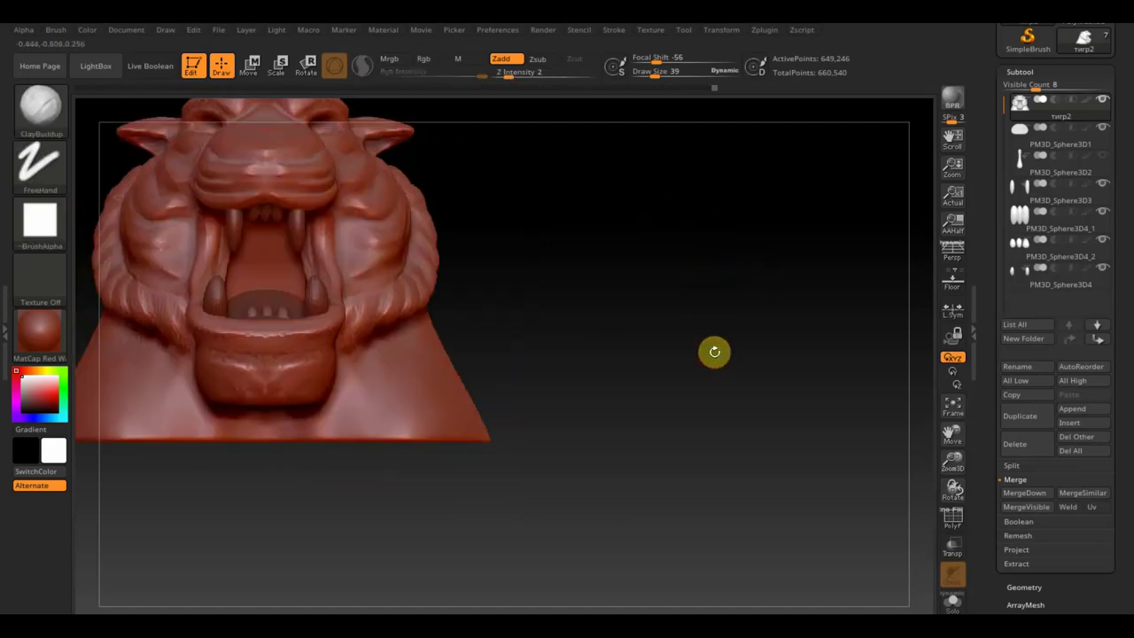
pyautogui.moveTo(668, 422); pyautogui.dragTo(622, 341)
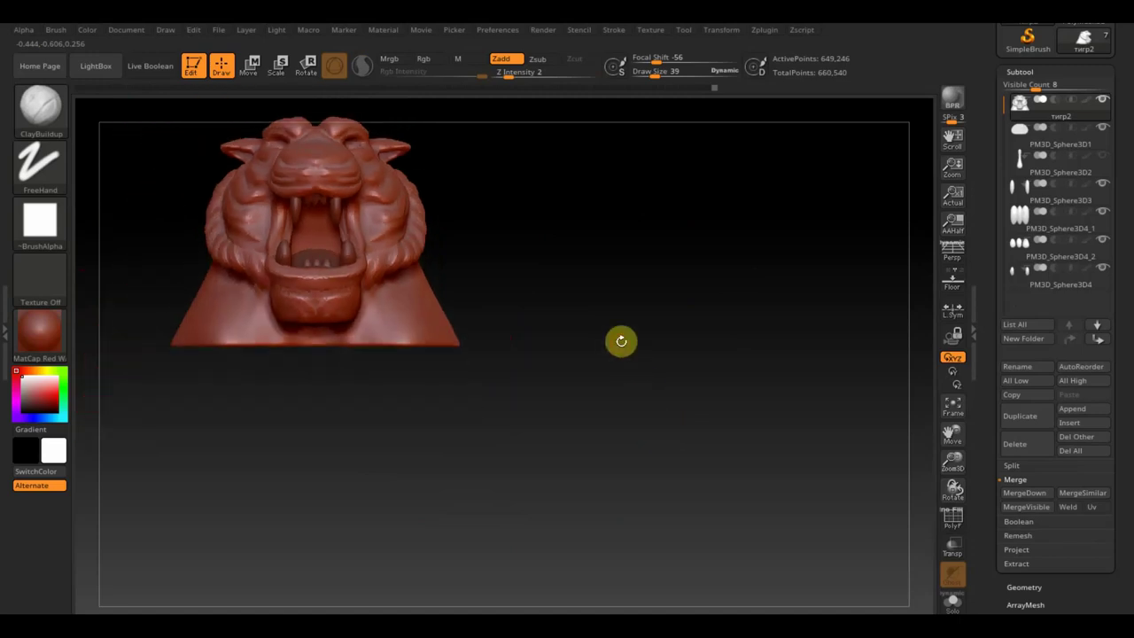
pyautogui.press('f')
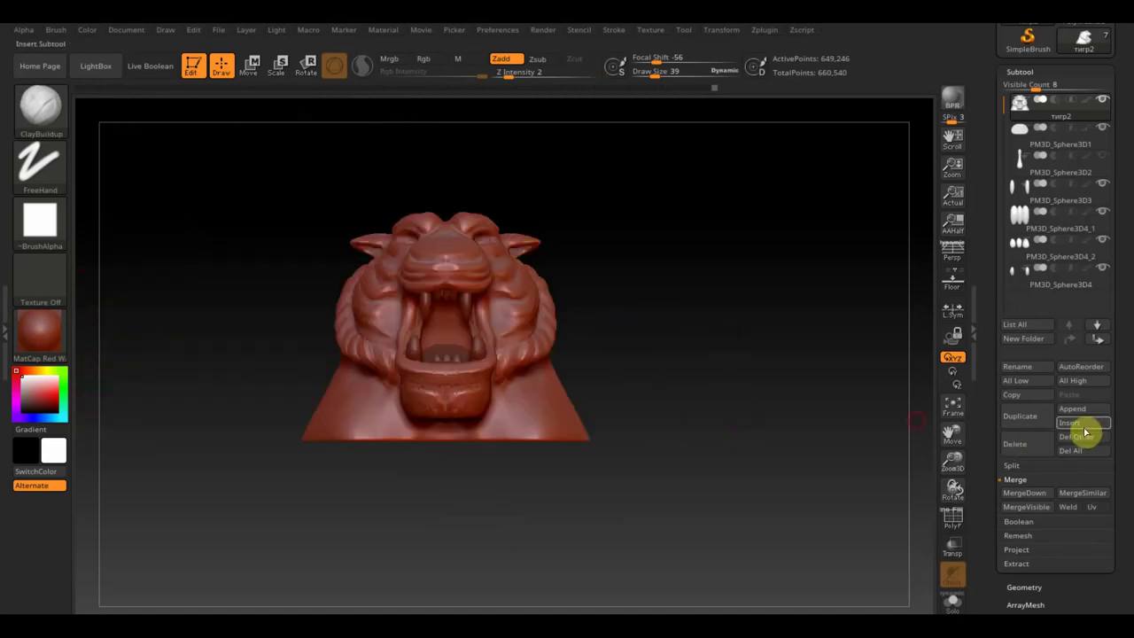
pyautogui.click(1081, 412)
# - Append a ring primitive, shrink it to earring size and move it up the head's side
pyautogui.click(928, 390)
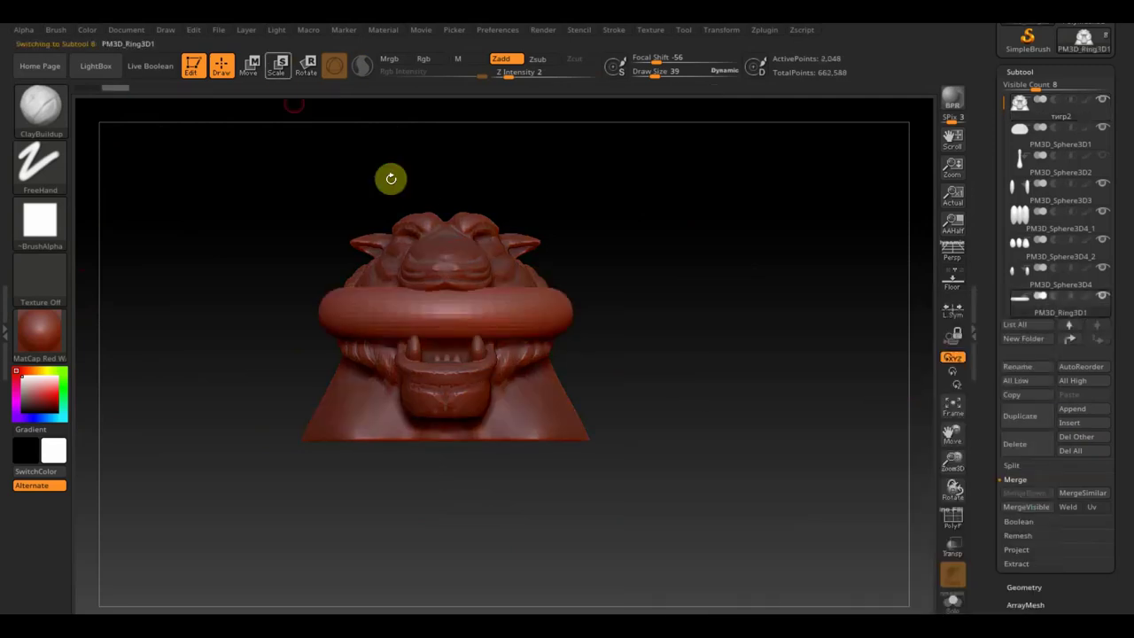
pyautogui.click(248, 64)
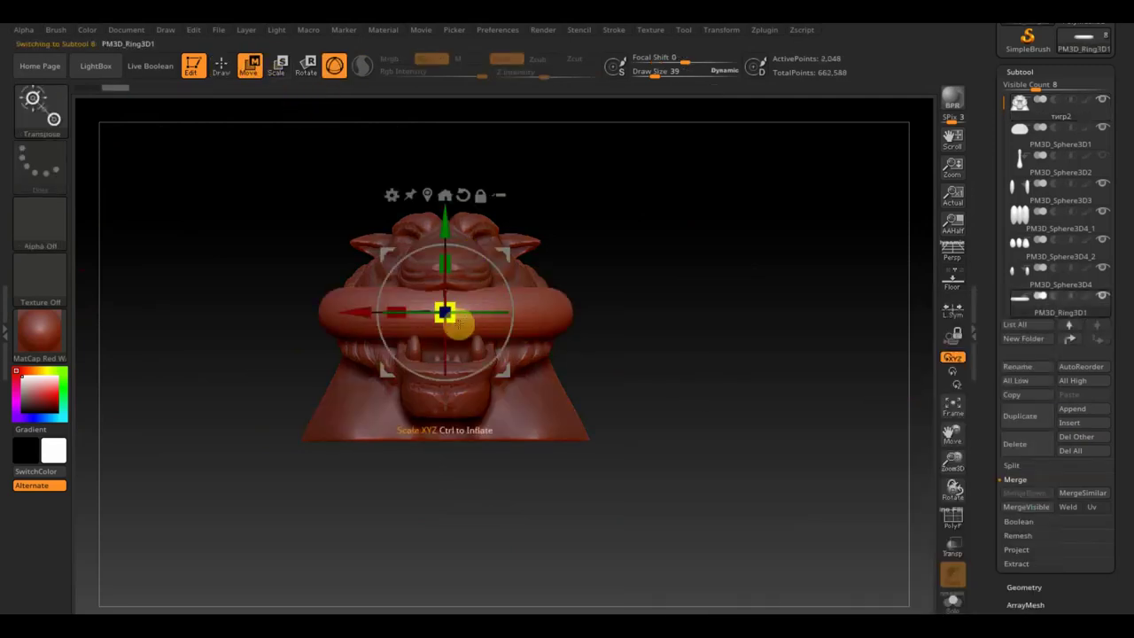
pyautogui.moveTo(459, 324); pyautogui.dragTo(421, 273)
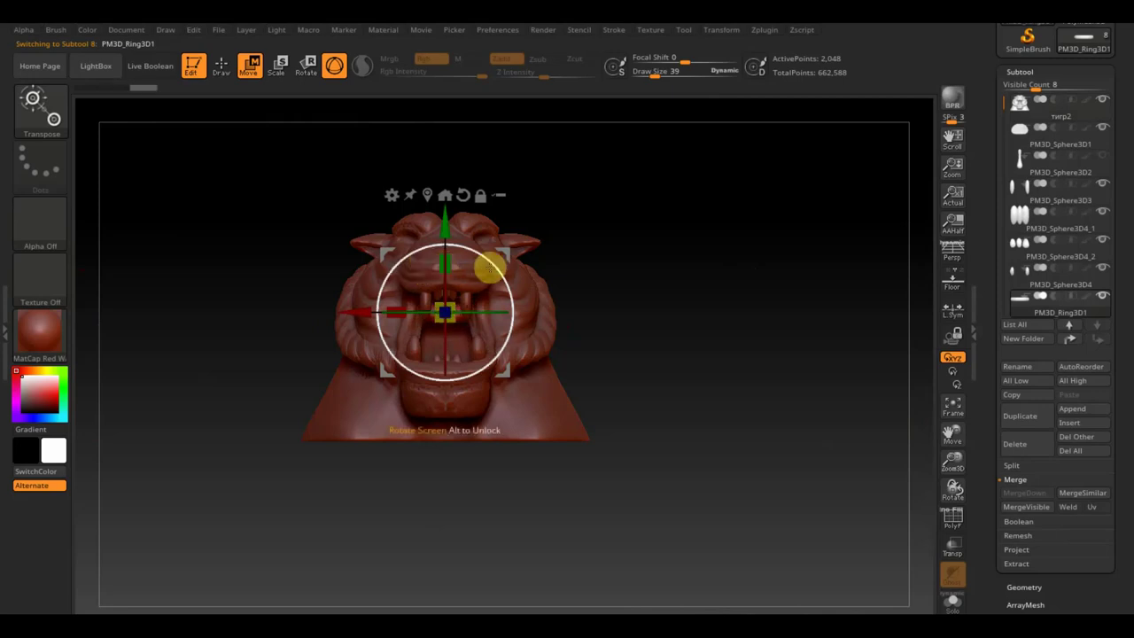
pyautogui.moveTo(502, 271); pyautogui.dragTo(511, 399)
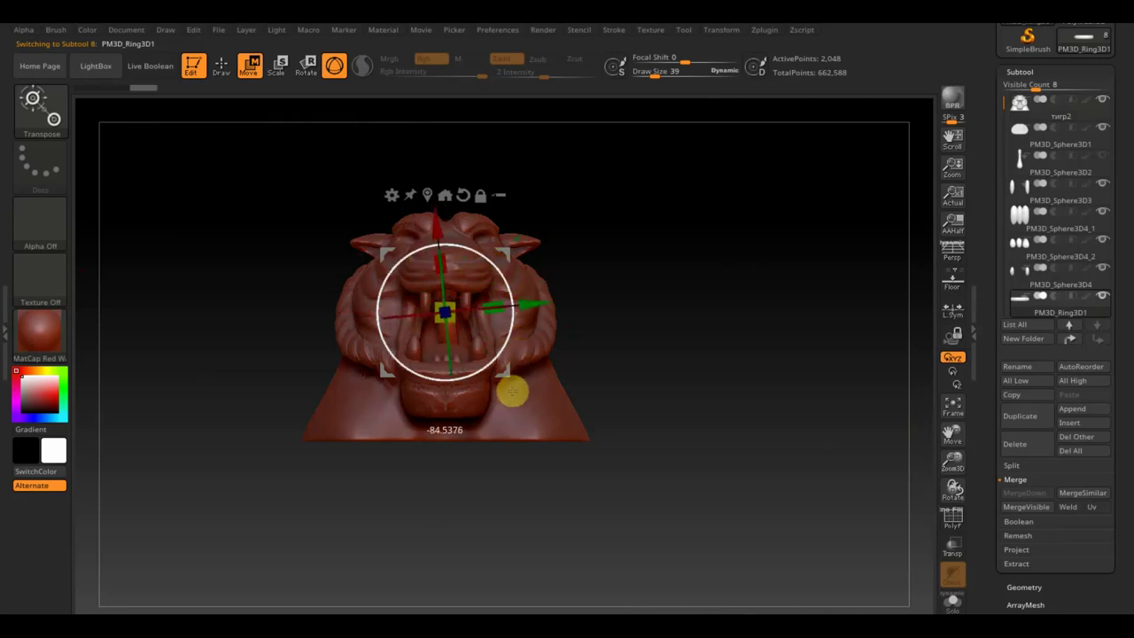
pyautogui.moveTo(530, 311)
pyautogui.mouseDown()
pyautogui.moveTo(631, 312)
pyautogui.moveTo(714, 382)
pyautogui.mouseUp()
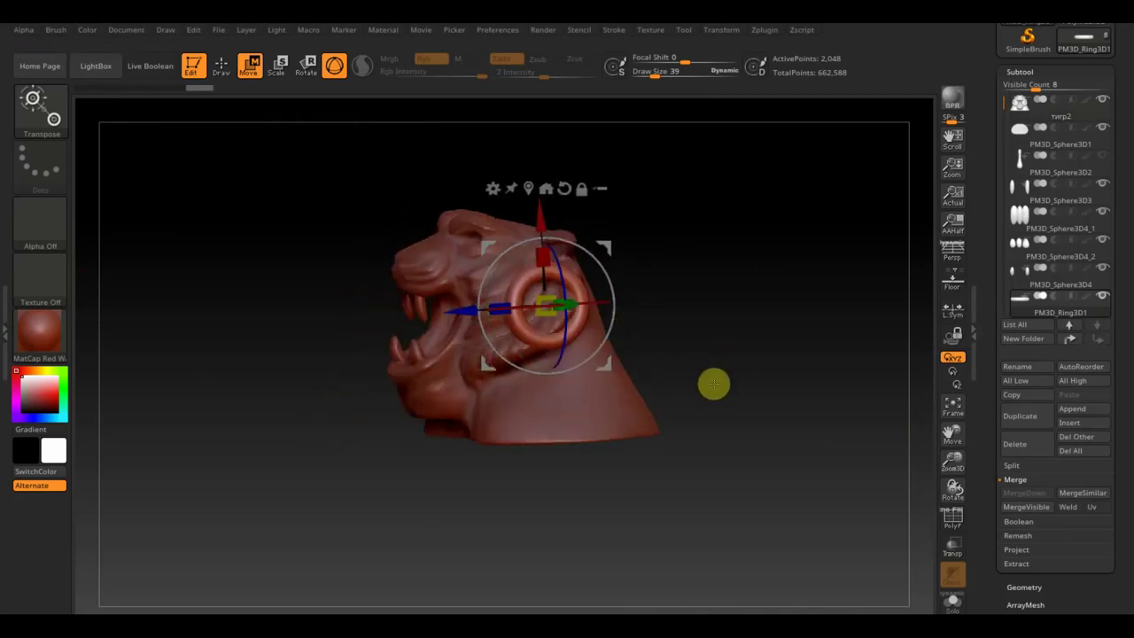
pyautogui.moveTo(559, 310); pyautogui.dragTo(547, 306)
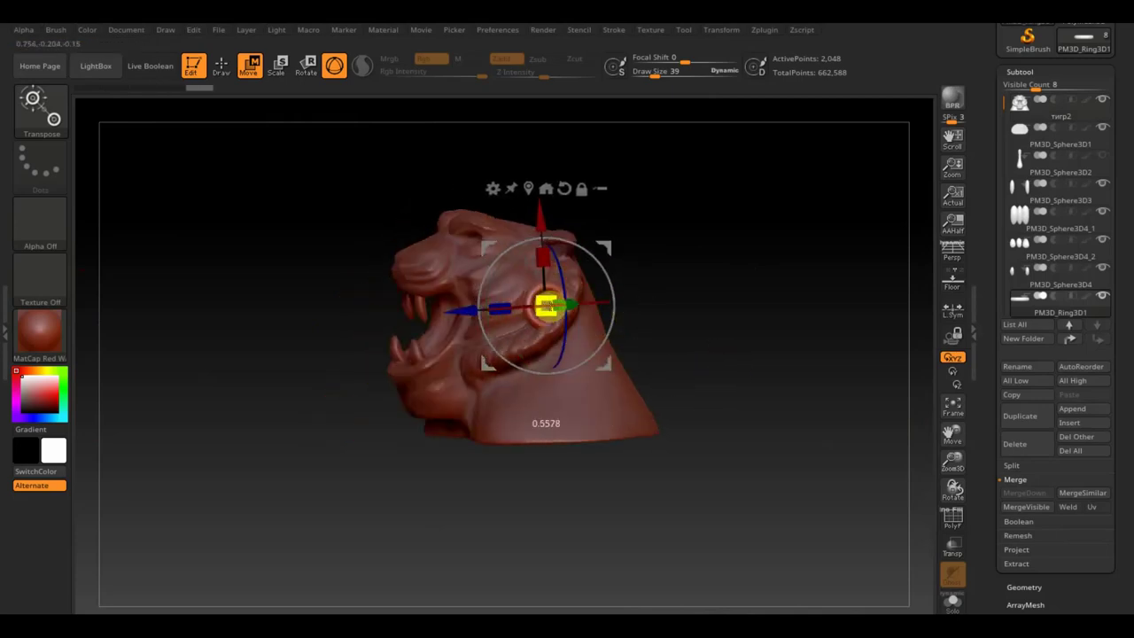
pyautogui.keyDown('alt'); pyautogui.moveTo(739, 324); pyautogui.dragTo(792, 464); pyautogui.keyUp('alt')
pyautogui.moveTo(556, 252)
pyautogui.mouseDown()
pyautogui.moveTo(544, 184)
pyautogui.moveTo(555, 145)
pyautogui.mouseUp()
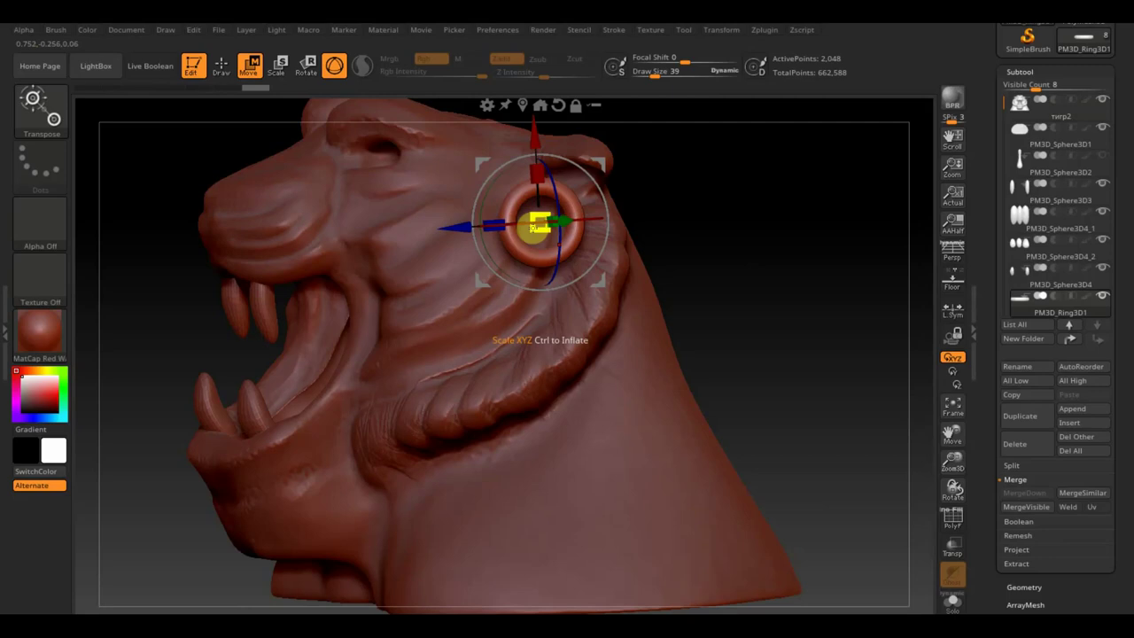
pyautogui.moveTo(525, 235); pyautogui.dragTo(541, 223)
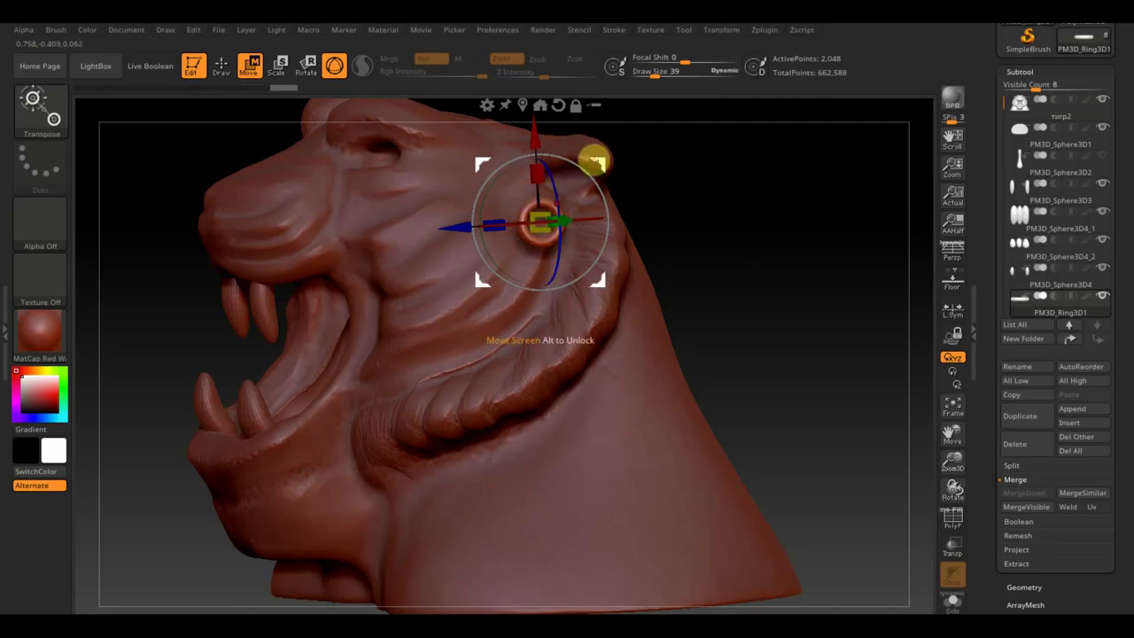
# - Tilt and slide the ring along its axes until it passes through the ear
pyautogui.moveTo(596, 158); pyautogui.dragTo(606, 127)
pyautogui.moveTo(729, 193)
pyautogui.mouseDown()
pyautogui.moveTo(774, 197)
pyautogui.moveTo(774, 222)
pyautogui.mouseUp()
pyautogui.moveTo(600, 147); pyautogui.dragTo(608, 129)
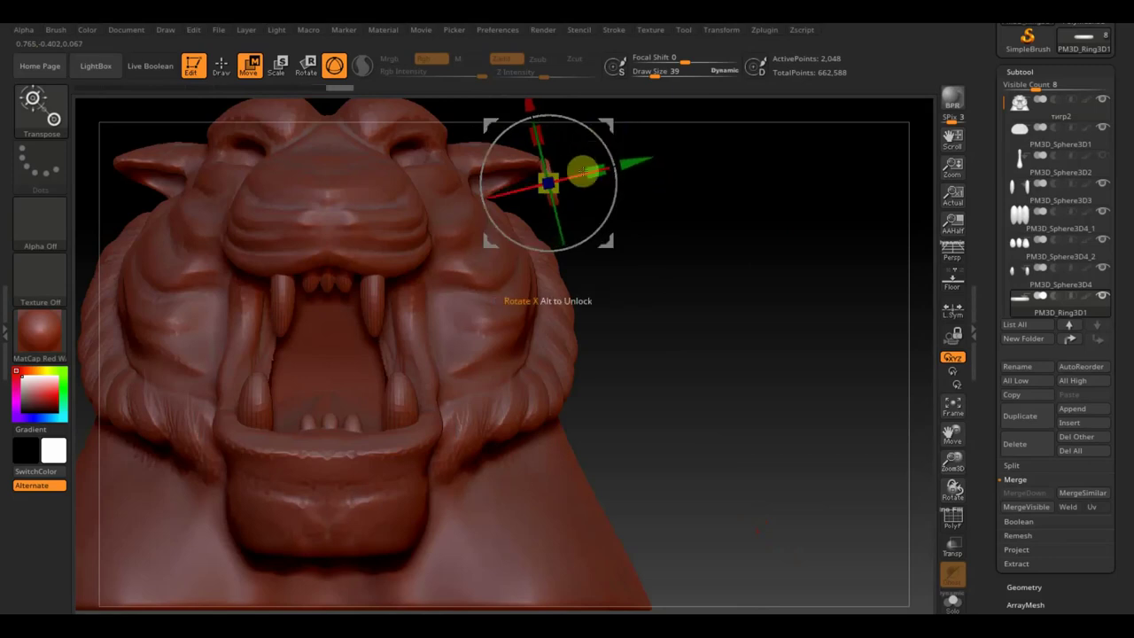
pyautogui.moveTo(590, 129)
pyautogui.mouseDown()
pyautogui.moveTo(540, 135)
pyautogui.moveTo(639, 202)
pyautogui.moveTo(638, 186)
pyautogui.moveTo(599, 178)
pyautogui.mouseUp()
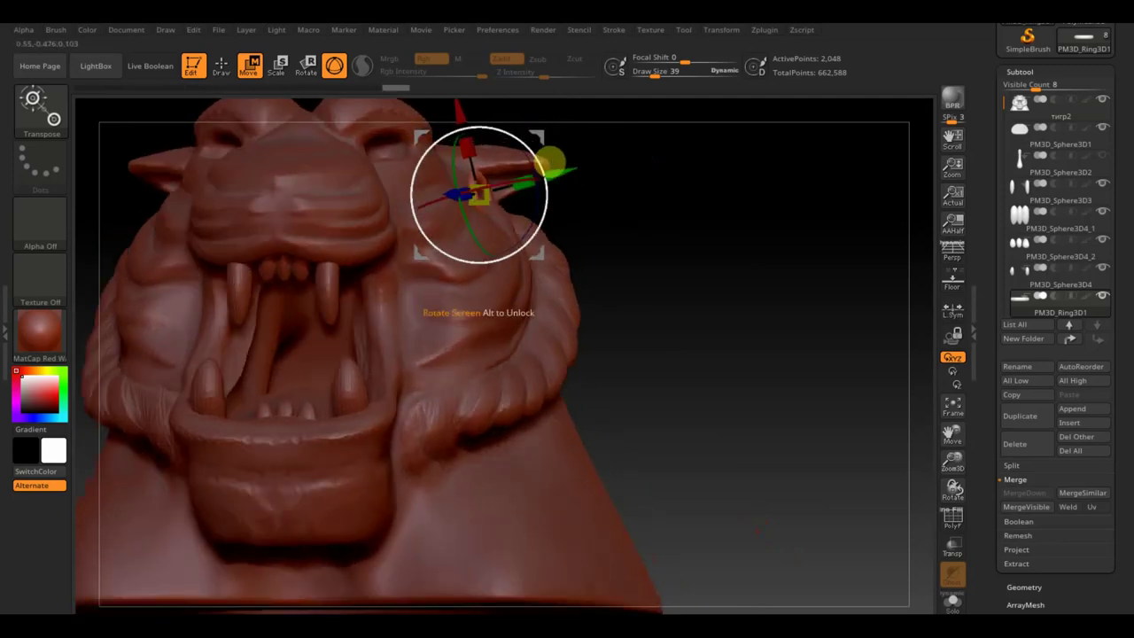
pyautogui.moveTo(544, 146); pyautogui.dragTo(566, 124)
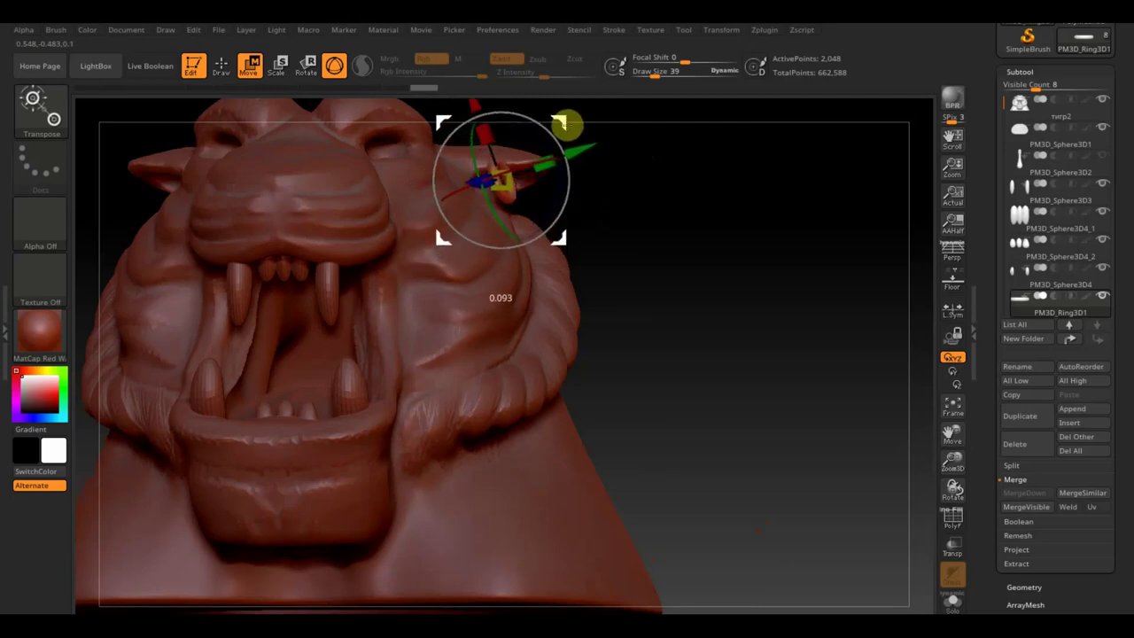
pyautogui.moveTo(620, 186); pyautogui.dragTo(678, 254)
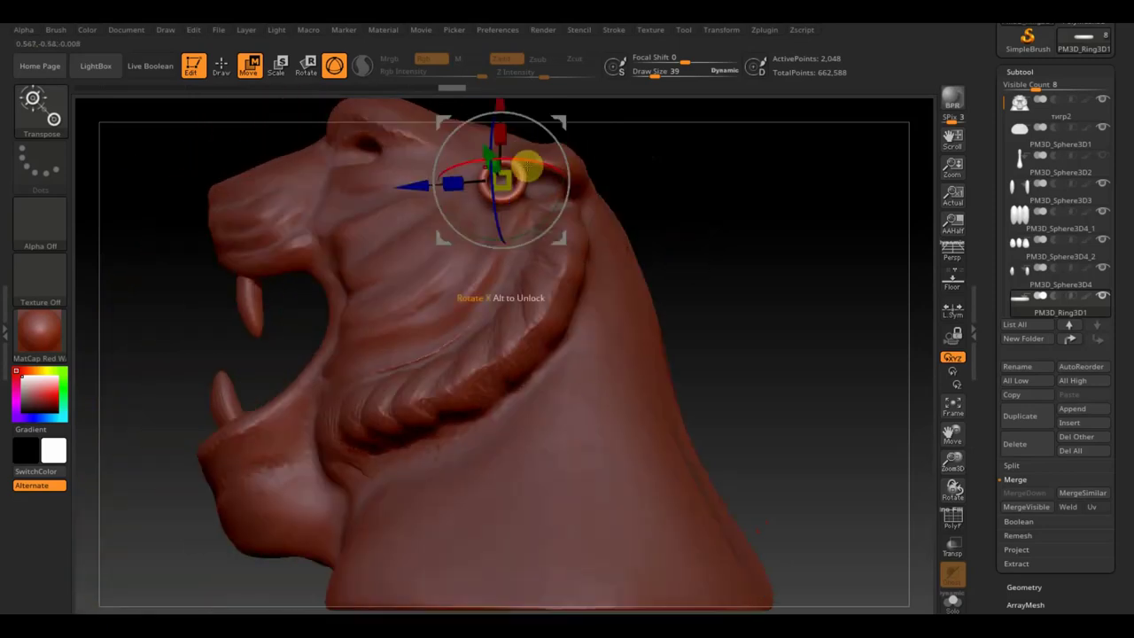
pyautogui.moveTo(413, 185); pyautogui.dragTo(420, 180)
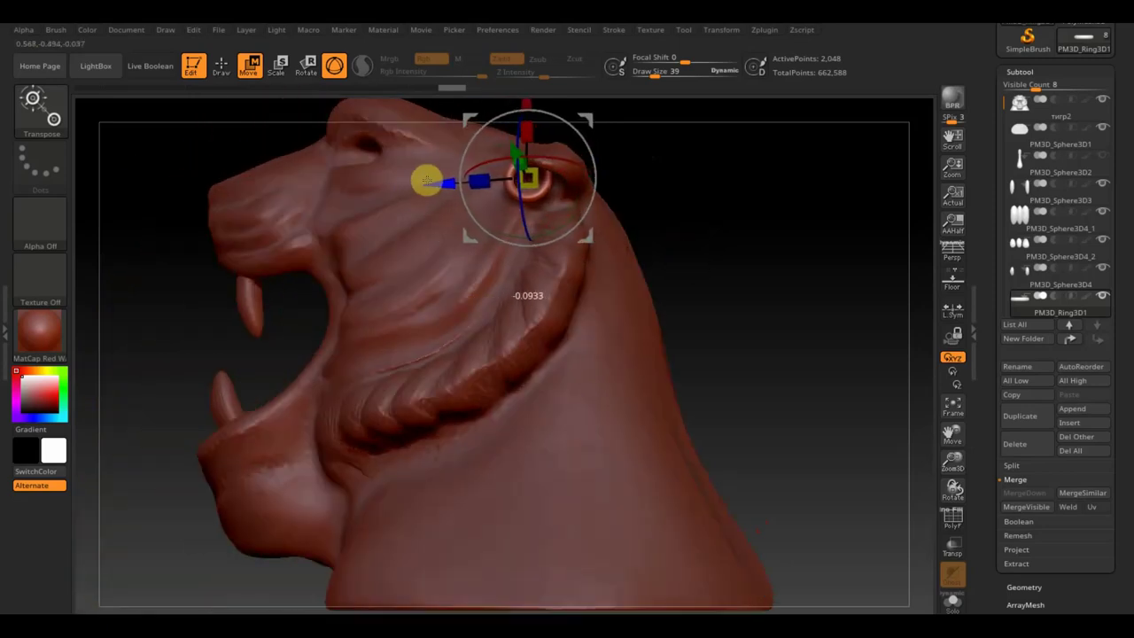
pyautogui.moveTo(584, 117)
pyautogui.mouseDown()
pyautogui.moveTo(714, 198)
pyautogui.moveTo(759, 210)
pyautogui.mouseUp()
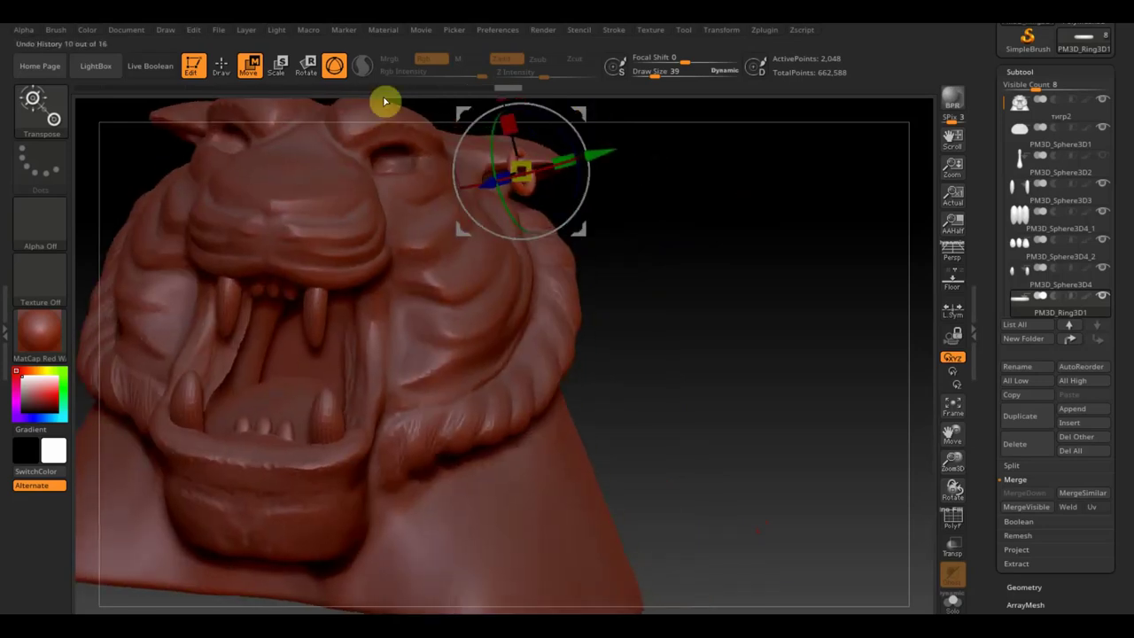
pyautogui.click(98, 68)
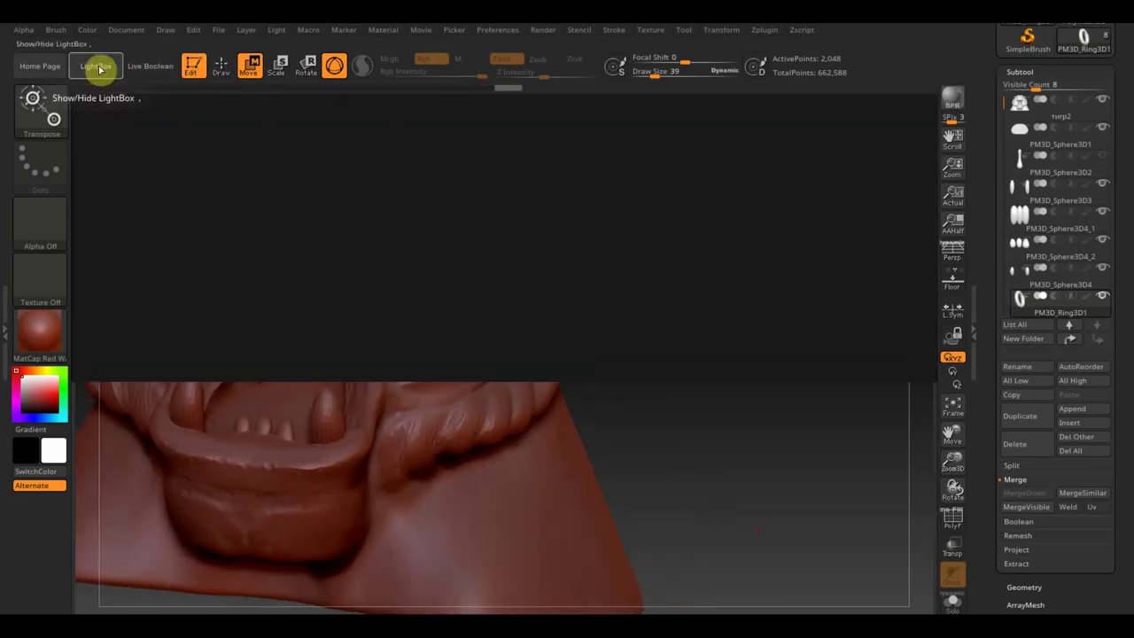
# - Select the тигр2 head subtool with a larger Move Topological brush
pyautogui.click(98, 69)
pyautogui.click(221, 66)
pyautogui.moveTo(718, 254)
pyautogui.mouseDown()
pyautogui.moveTo(660, 263)
pyautogui.moveTo(564, 163)
pyautogui.moveTo(706, 169)
pyautogui.mouseUp()
pyautogui.keyDown('alt'); pyautogui.click(718, 165); pyautogui.keyUp('alt')
pyautogui.moveTo(661, 69); pyautogui.dragTo(657, 73)
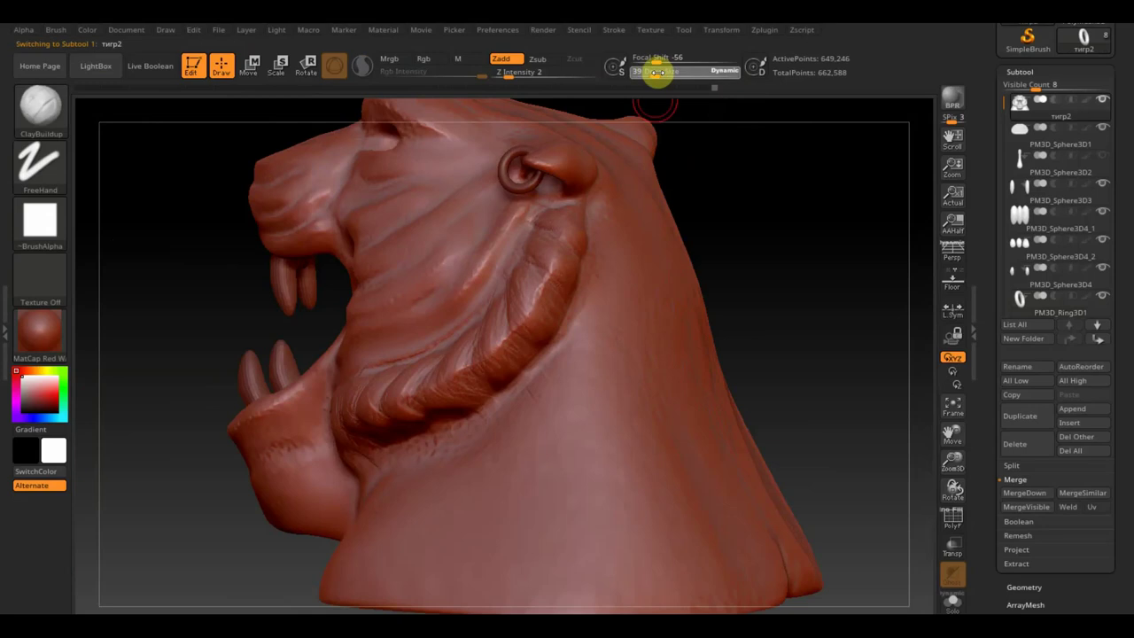
pyautogui.moveTo(727, 162); pyautogui.dragTo(742, 169)
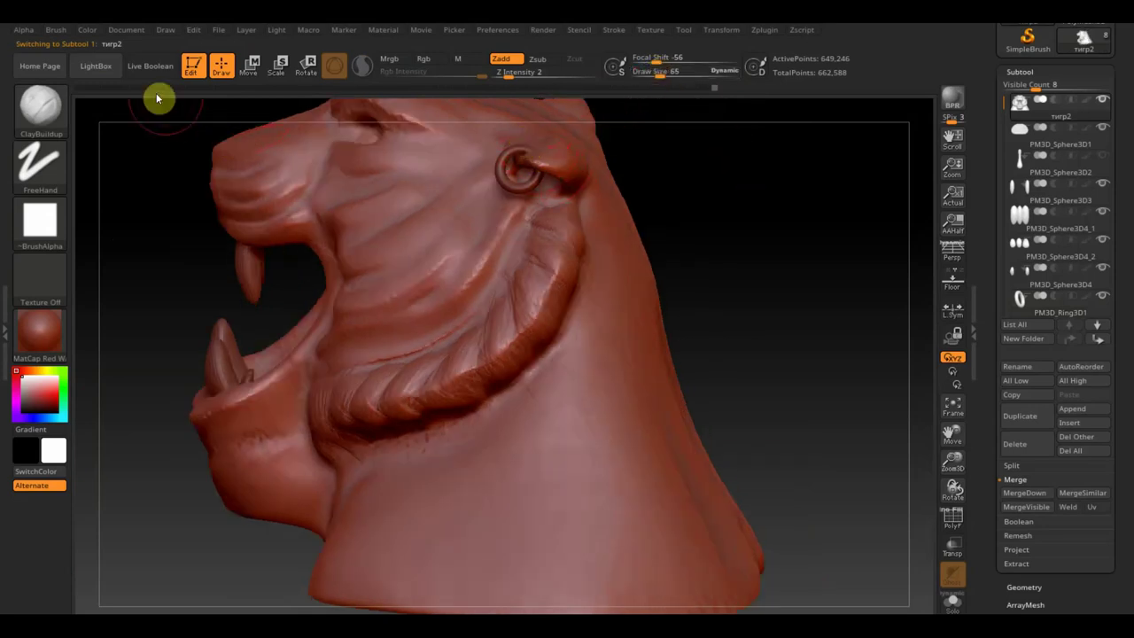
pyautogui.click(40, 104)
pyautogui.click(268, 128)
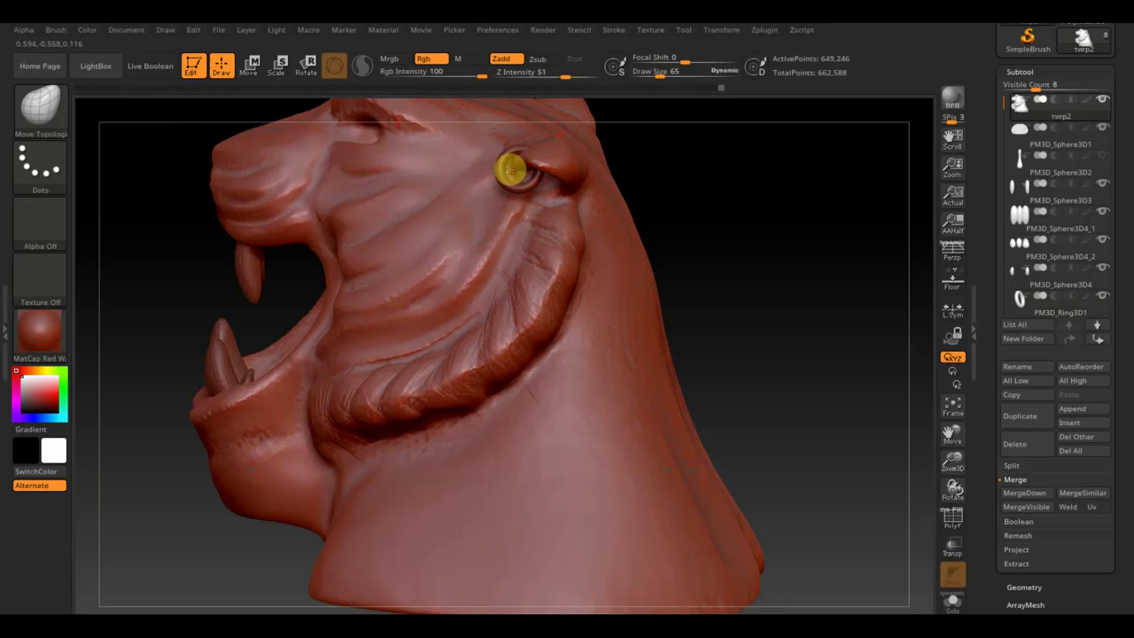
# - Pull the ear tip around the ring earring, smooth it, and frame the model
pyautogui.moveTo(701, 190)
pyautogui.mouseDown()
pyautogui.moveTo(749, 218)
pyautogui.moveTo(584, 182)
pyautogui.mouseUp()
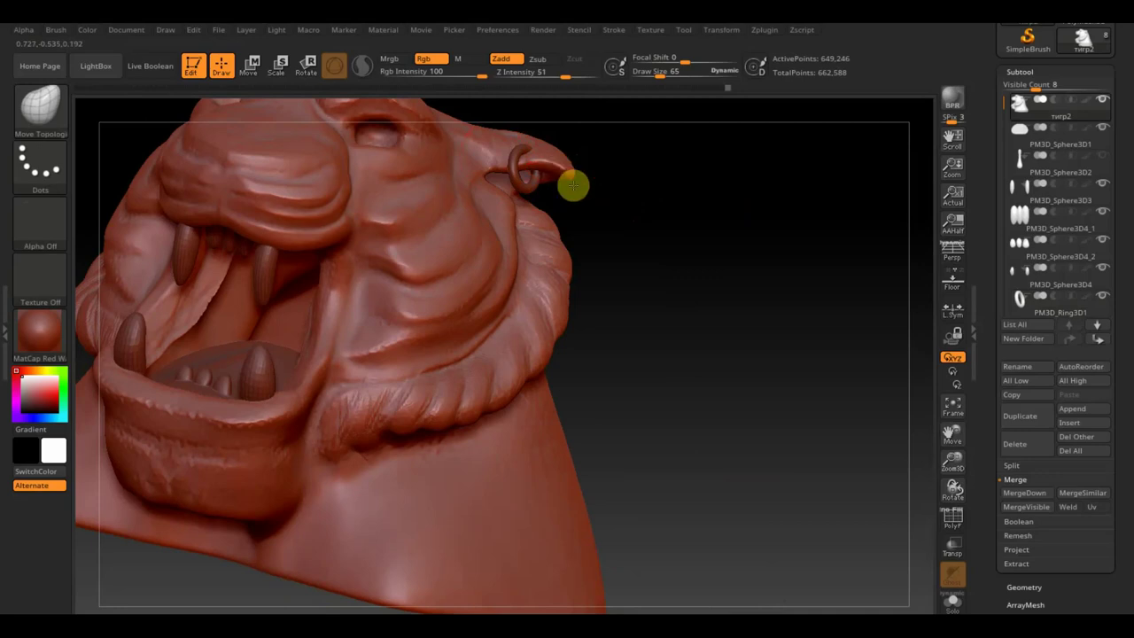
pyautogui.press('shift')
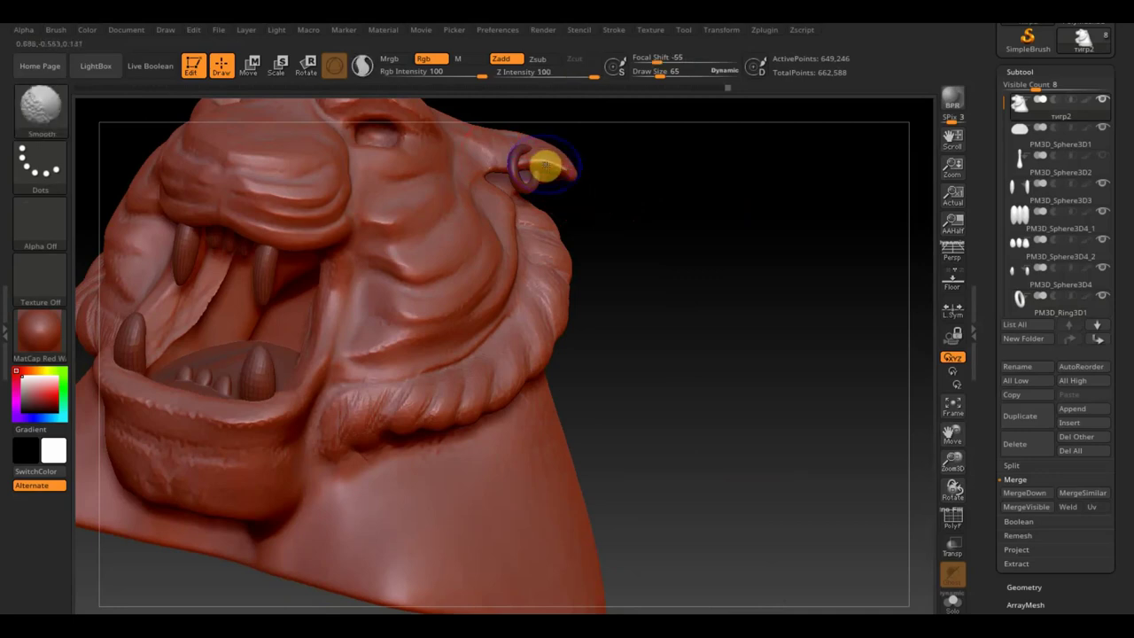
pyautogui.keyDown('shift'); pyautogui.click(547, 166); pyautogui.keyUp('shift')
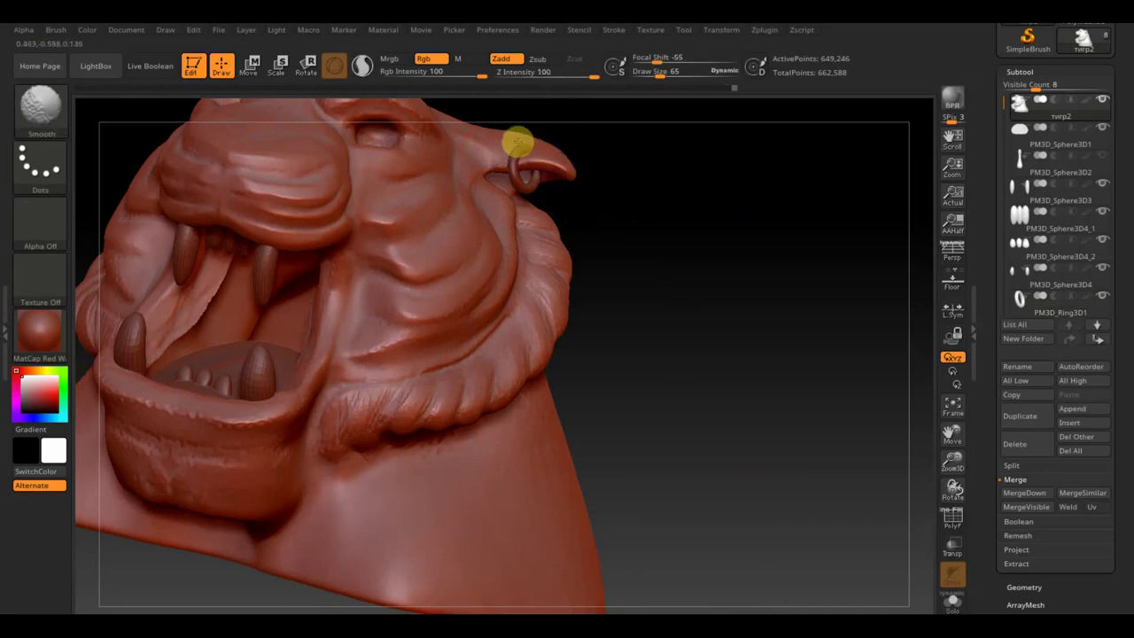
pyautogui.moveTo(621, 216); pyautogui.dragTo(638, 243)
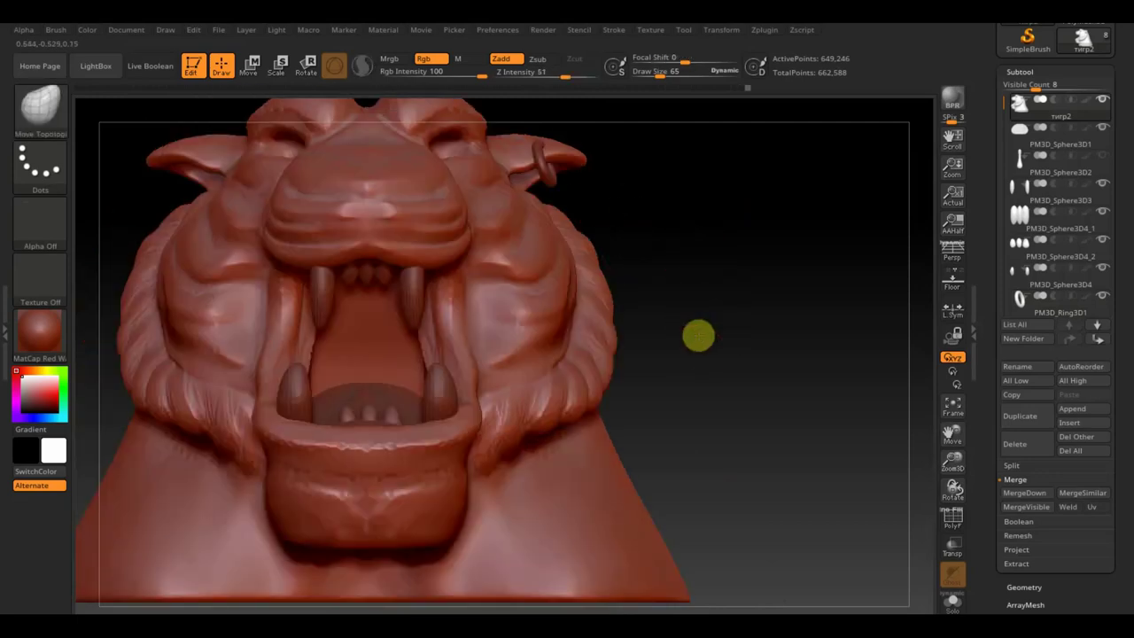
pyautogui.press('f')
pyautogui.click(1073, 410)
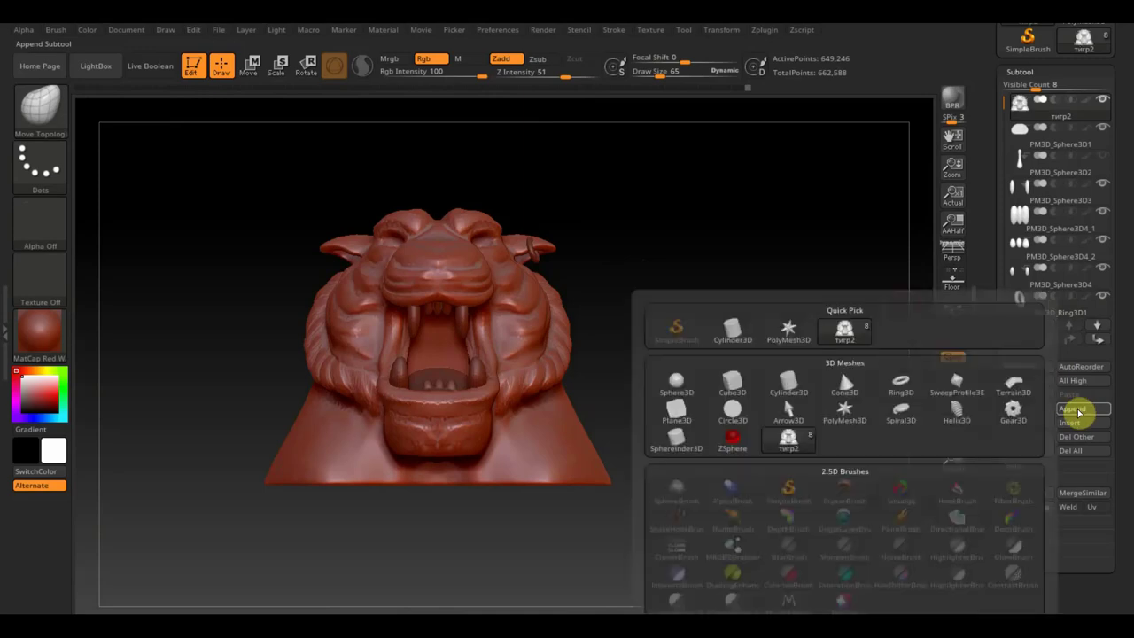
# - Append a Sphere3D subtool, shrink it, and raise it from the mouth to the eye
pyautogui.click(683, 384)
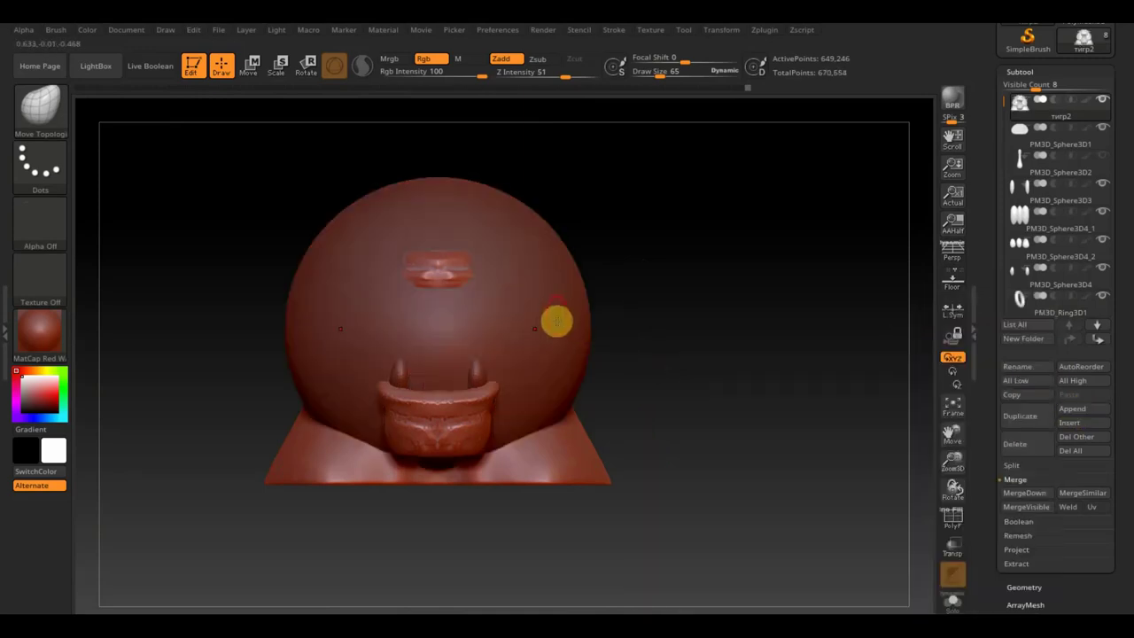
pyautogui.click(249, 66)
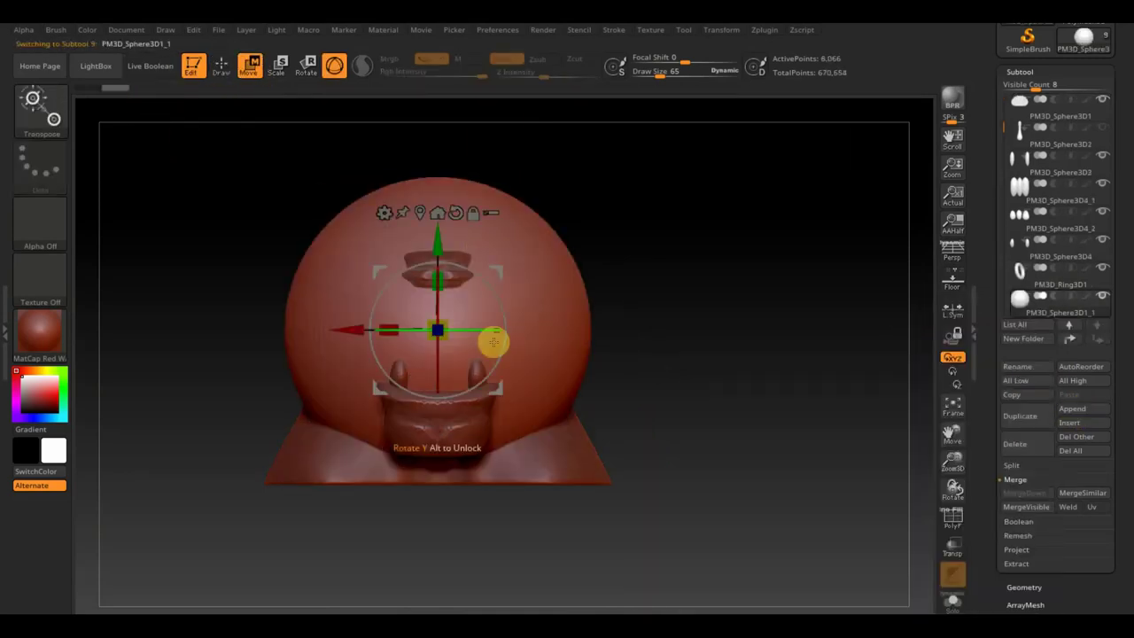
pyautogui.moveTo(449, 341)
pyautogui.mouseDown()
pyautogui.moveTo(363, 244)
pyautogui.moveTo(676, 319)
pyautogui.mouseUp()
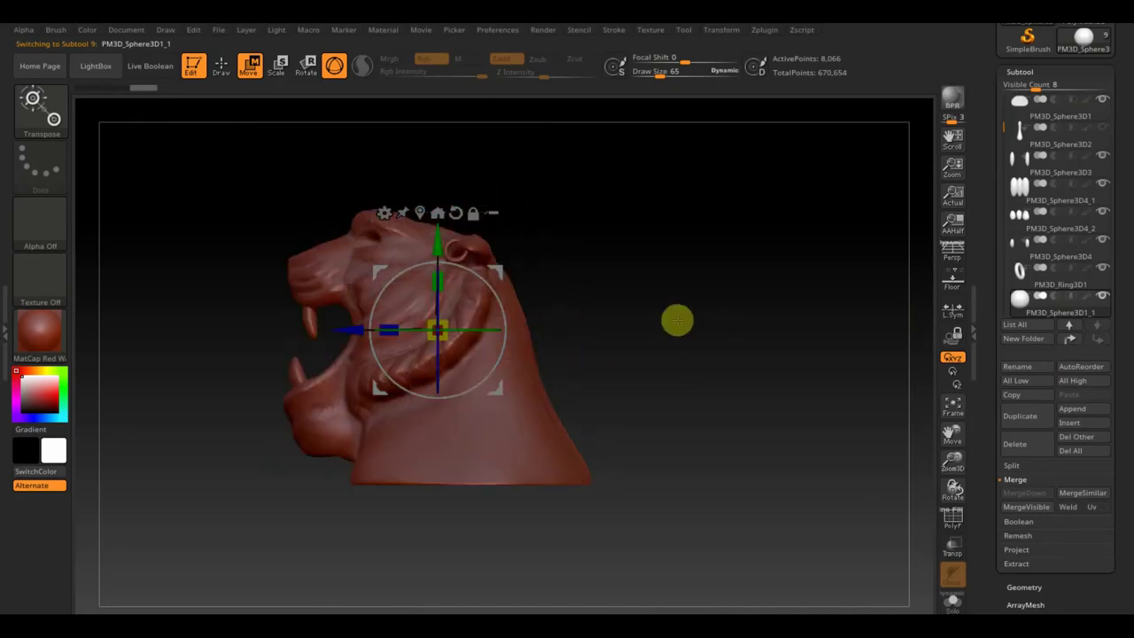
pyautogui.moveTo(360, 331); pyautogui.dragTo(228, 327)
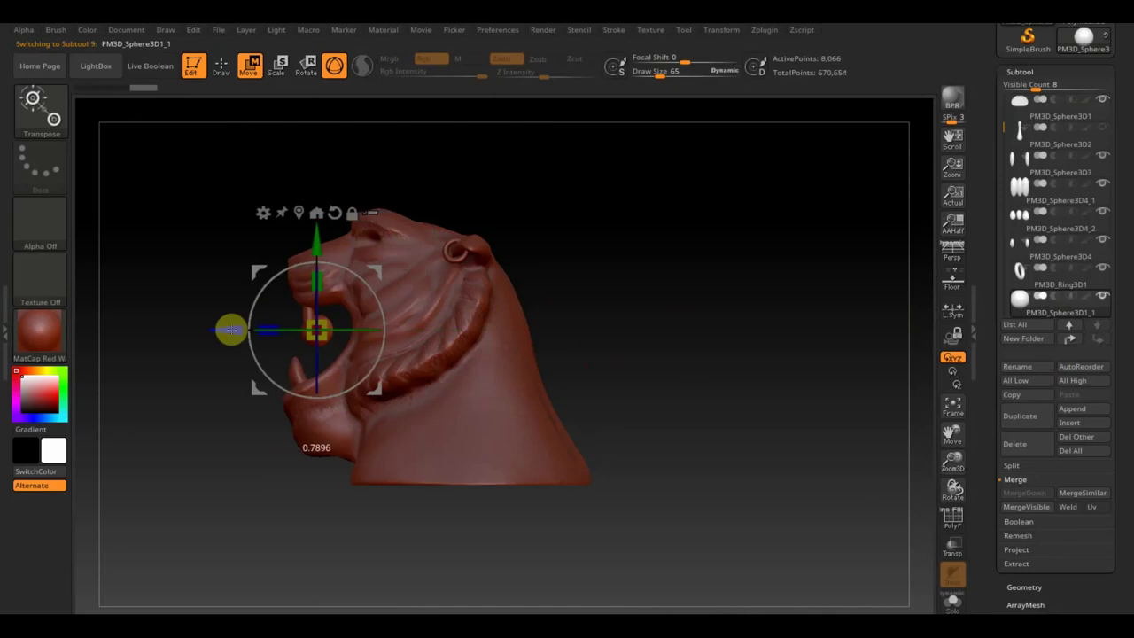
pyautogui.moveTo(602, 344); pyautogui.dragTo(700, 345)
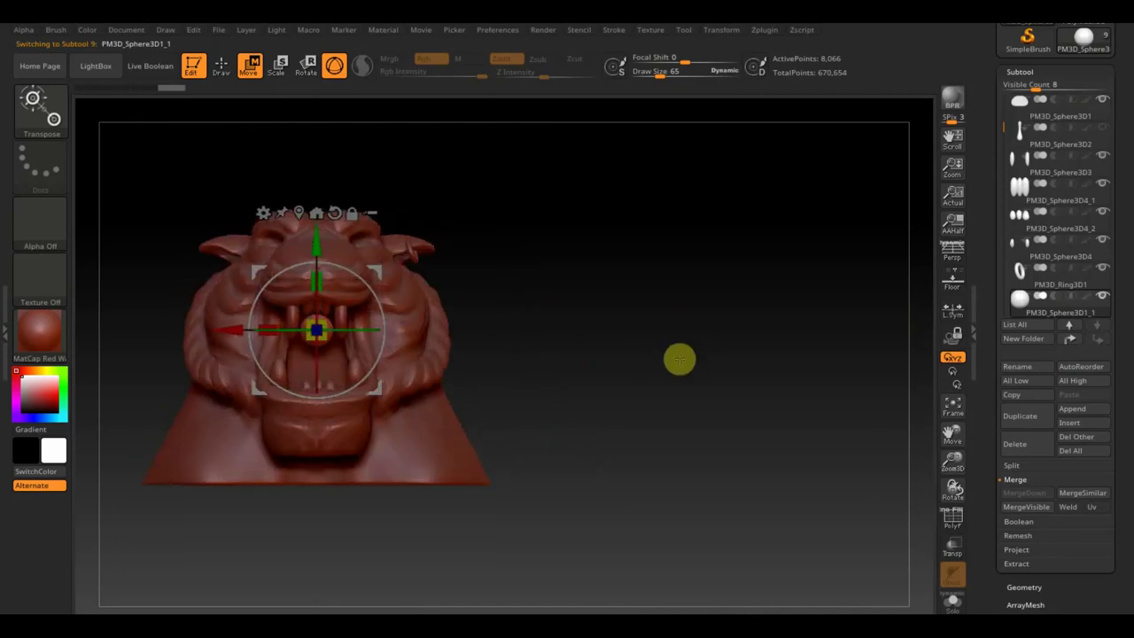
pyautogui.keyDown('alt'); pyautogui.moveTo(626, 352); pyautogui.dragTo(780, 438); pyautogui.keyUp('alt')
pyautogui.moveTo(477, 321)
pyautogui.mouseDown()
pyautogui.moveTo(455, 322)
pyautogui.moveTo(446, 233)
pyautogui.moveTo(488, 244)
pyautogui.moveTo(683, 375)
pyautogui.moveTo(676, 420)
pyautogui.mouseUp()
# - Check the sphere from front and side and resize it to fit the eye socket
pyautogui.moveTo(512, 263)
pyautogui.mouseDown()
pyautogui.moveTo(456, 215)
pyautogui.moveTo(468, 203)
pyautogui.moveTo(557, 233)
pyautogui.mouseUp()
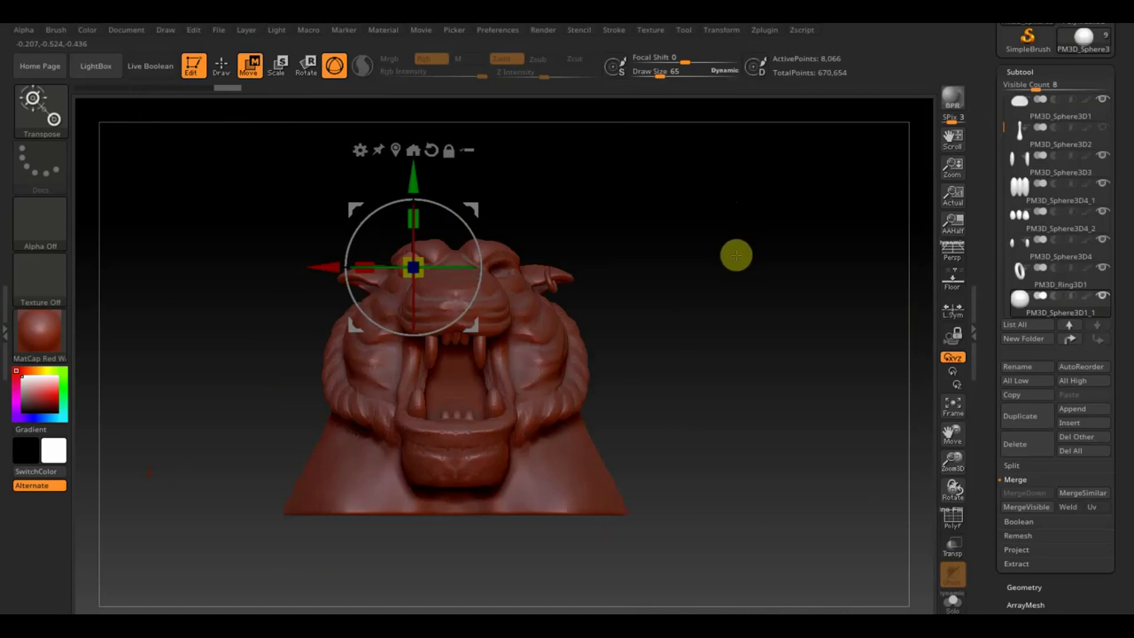
pyautogui.keyDown('alt'); pyautogui.moveTo(709, 274); pyautogui.dragTo(767, 392); pyautogui.keyUp('alt')
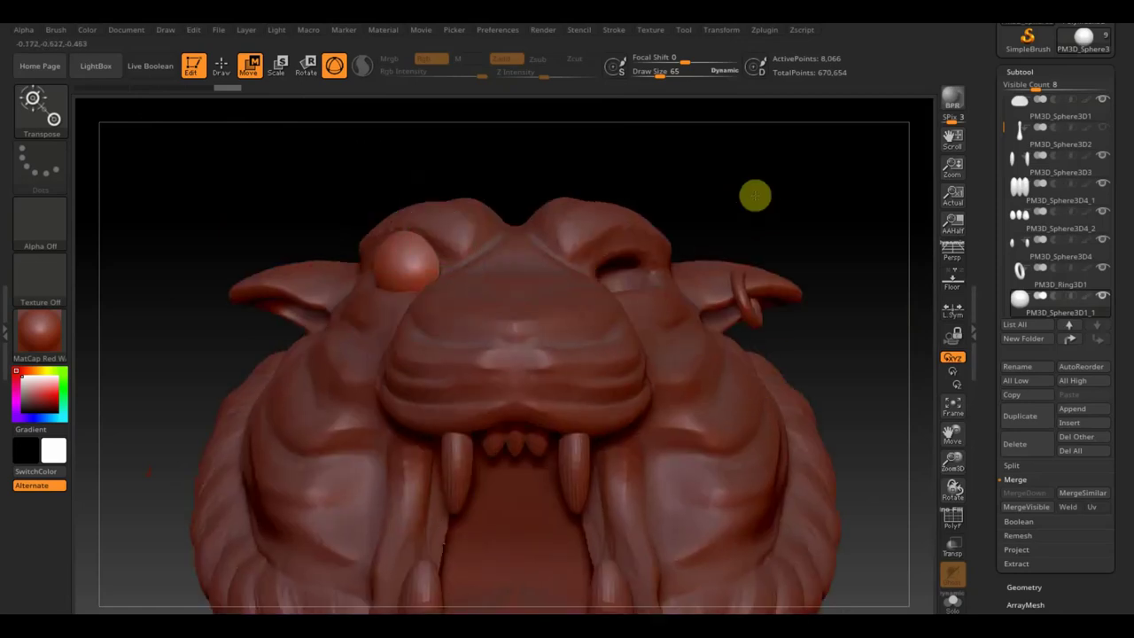
pyautogui.keyDown('shift'); pyautogui.moveTo(754, 193); pyautogui.dragTo(816, 203); pyautogui.keyUp('shift')
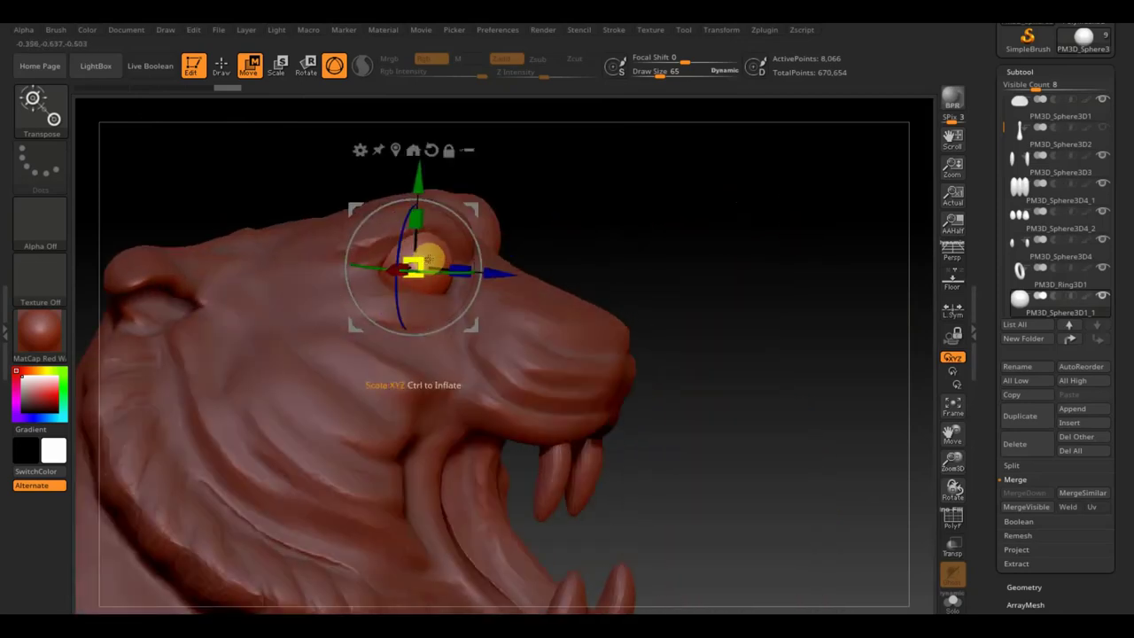
pyautogui.moveTo(703, 210)
pyautogui.keyDown('shift'); pyautogui.mouseDown()
pyautogui.moveTo(736, 200)
pyautogui.moveTo(696, 213)
pyautogui.mouseUp(); pyautogui.keyUp('shift')
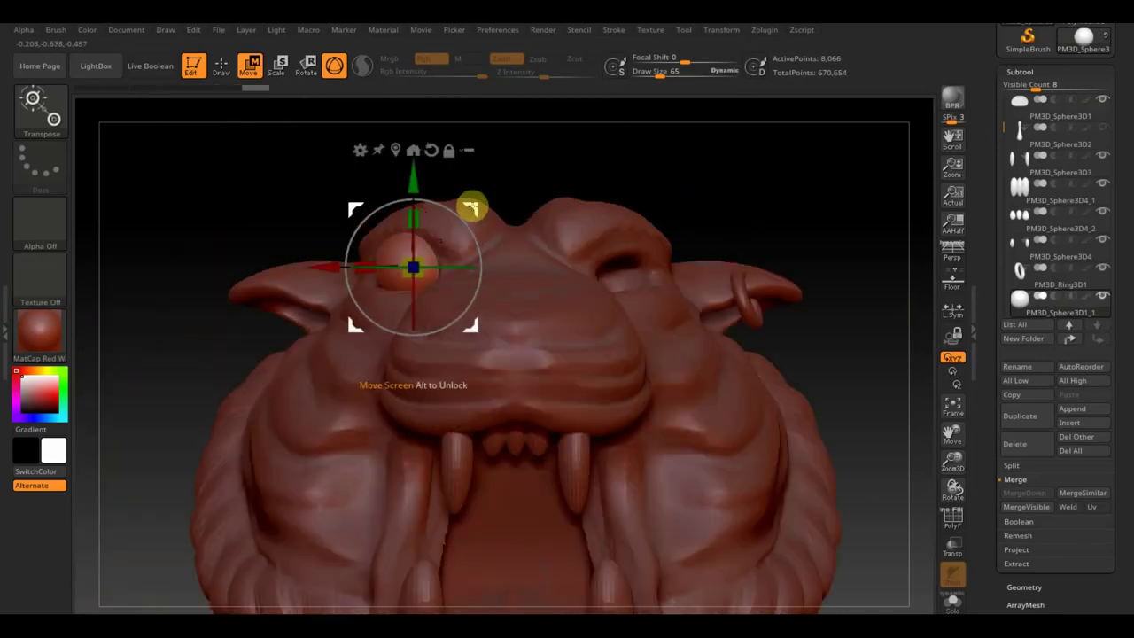
pyautogui.moveTo(471, 210); pyautogui.dragTo(476, 220)
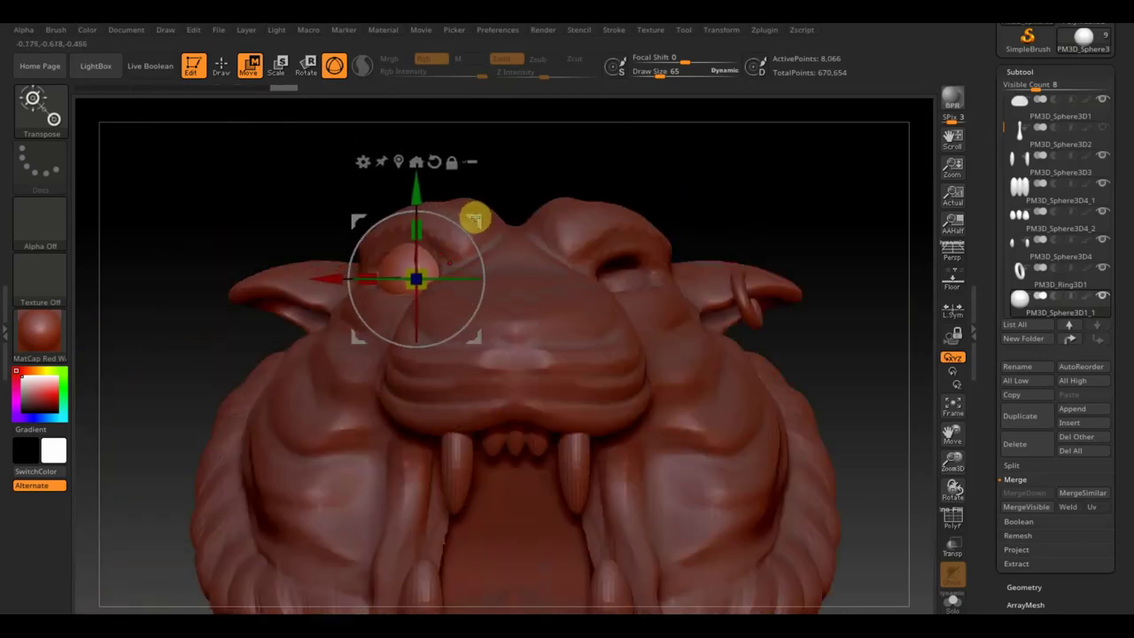
pyautogui.moveTo(830, 354)
pyautogui.mouseDown()
pyautogui.moveTo(830, 382)
pyautogui.moveTo(804, 293)
pyautogui.mouseUp()
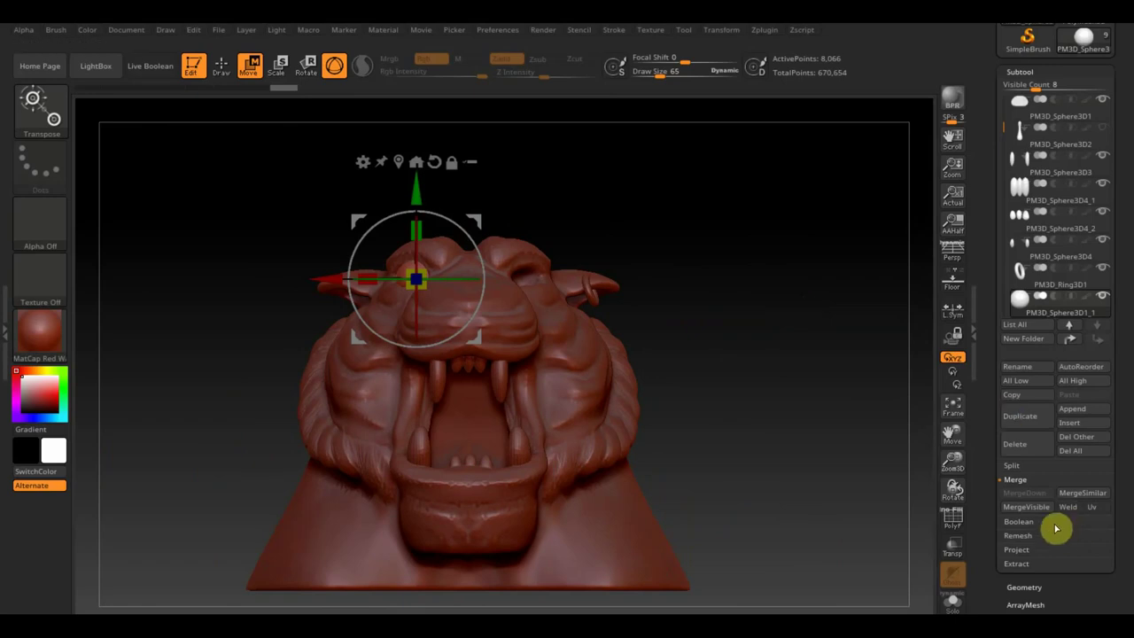
pyautogui.click(1024, 587)
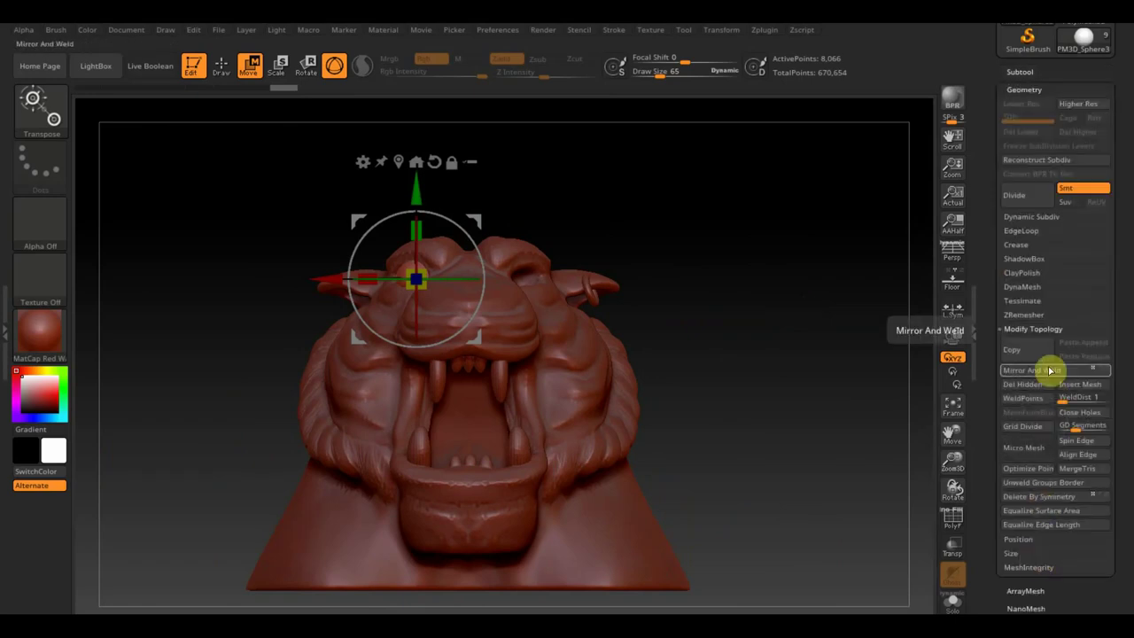
# - Mirror And Weld the eyeball into the opposite socket and return to Draw mode
pyautogui.click(1045, 372)
pyautogui.click(221, 61)
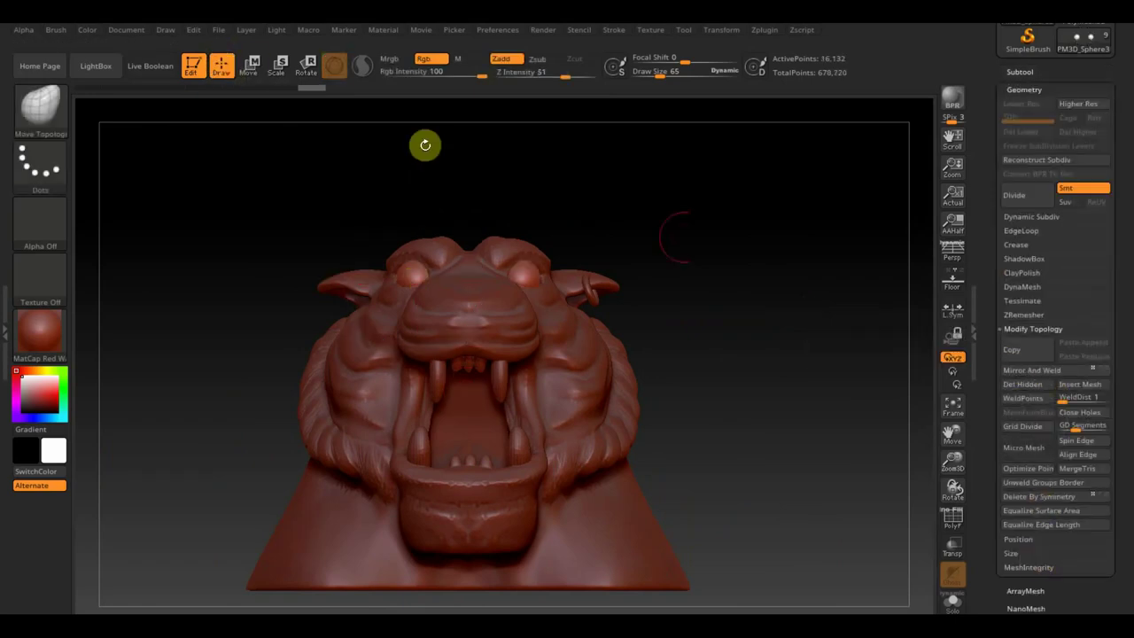
pyautogui.moveTo(718, 328)
pyautogui.mouseDown()
pyautogui.moveTo(729, 375)
pyautogui.moveTo(727, 328)
pyautogui.moveTo(750, 354)
pyautogui.moveTo(705, 420)
pyautogui.moveTo(691, 375)
pyautogui.mouseUp()
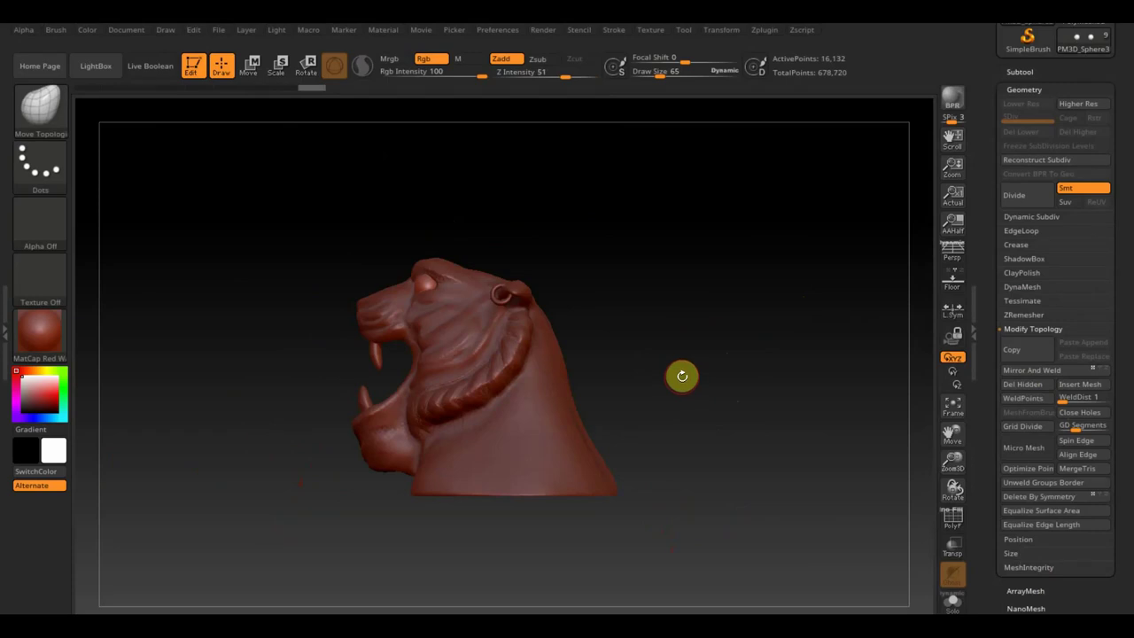
# - On тигр2, raise Move Topological Draw Size to about 195 and reshape the forehead between the ears
pyautogui.keyDown('alt'); pyautogui.click(465, 368); pyautogui.keyUp('alt')
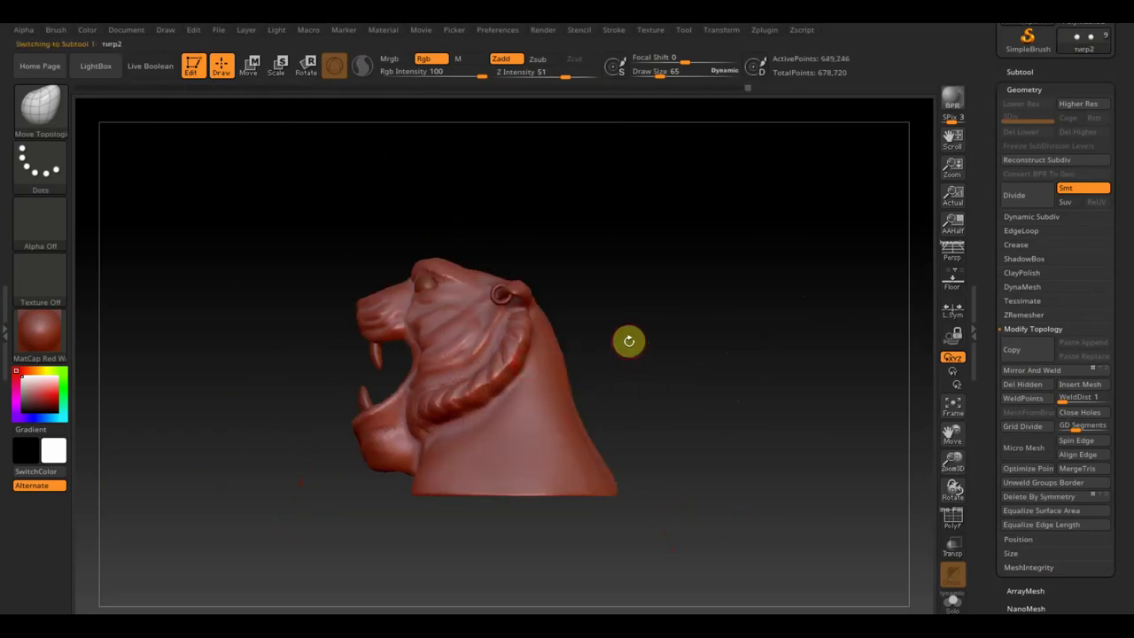
pyautogui.moveTo(629, 341)
pyautogui.mouseDown()
pyautogui.moveTo(666, 370)
pyautogui.moveTo(739, 367)
pyautogui.moveTo(722, 358)
pyautogui.moveTo(724, 371)
pyautogui.moveTo(680, 384)
pyautogui.moveTo(701, 385)
pyautogui.mouseUp()
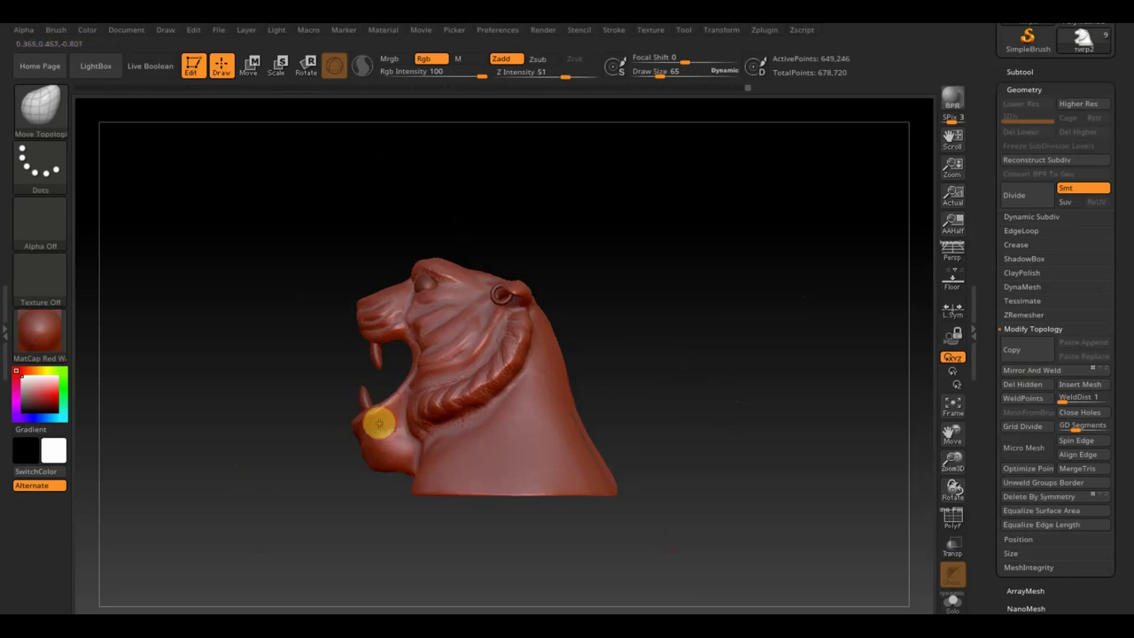
pyautogui.moveTo(631, 383)
pyautogui.mouseDown()
pyautogui.moveTo(696, 383)
pyautogui.moveTo(661, 387)
pyautogui.moveTo(676, 392)
pyautogui.mouseUp()
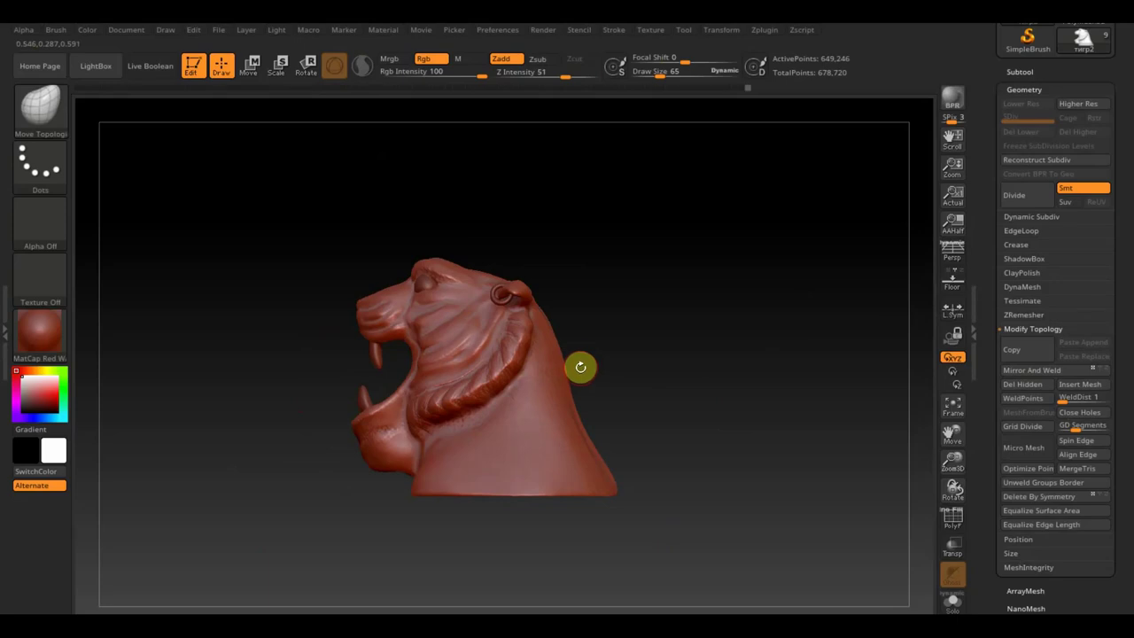
pyautogui.moveTo(578, 359)
pyautogui.mouseDown()
pyautogui.moveTo(623, 369)
pyautogui.moveTo(626, 423)
pyautogui.moveTo(648, 443)
pyautogui.moveTo(668, 395)
pyautogui.moveTo(696, 470)
pyautogui.moveTo(700, 462)
pyautogui.mouseUp()
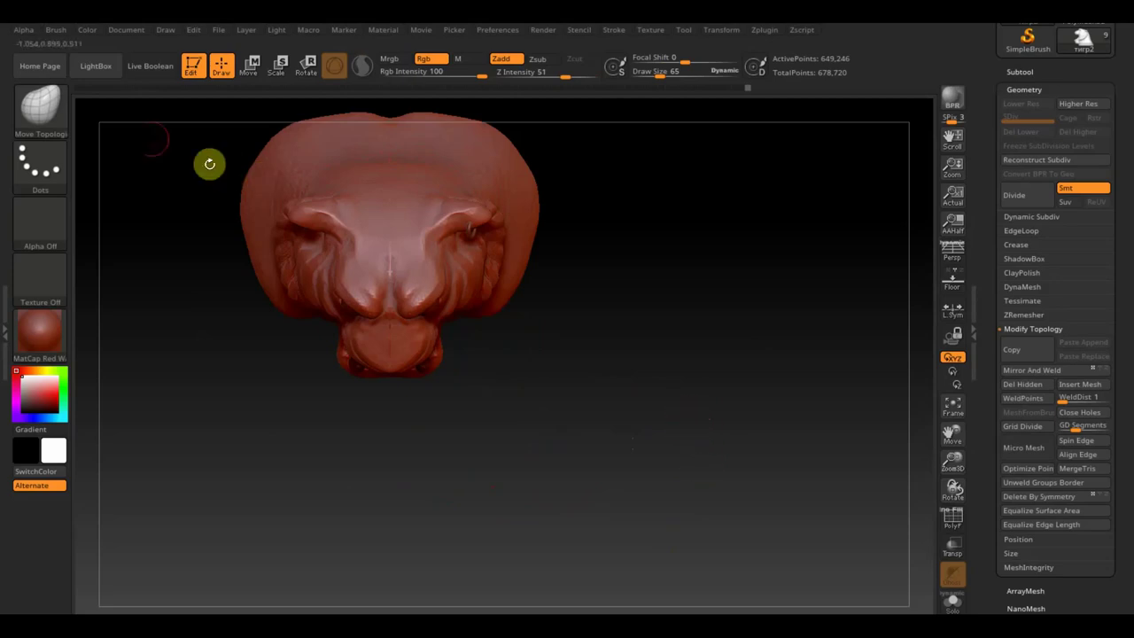
pyautogui.moveTo(658, 73); pyautogui.dragTo(670, 74)
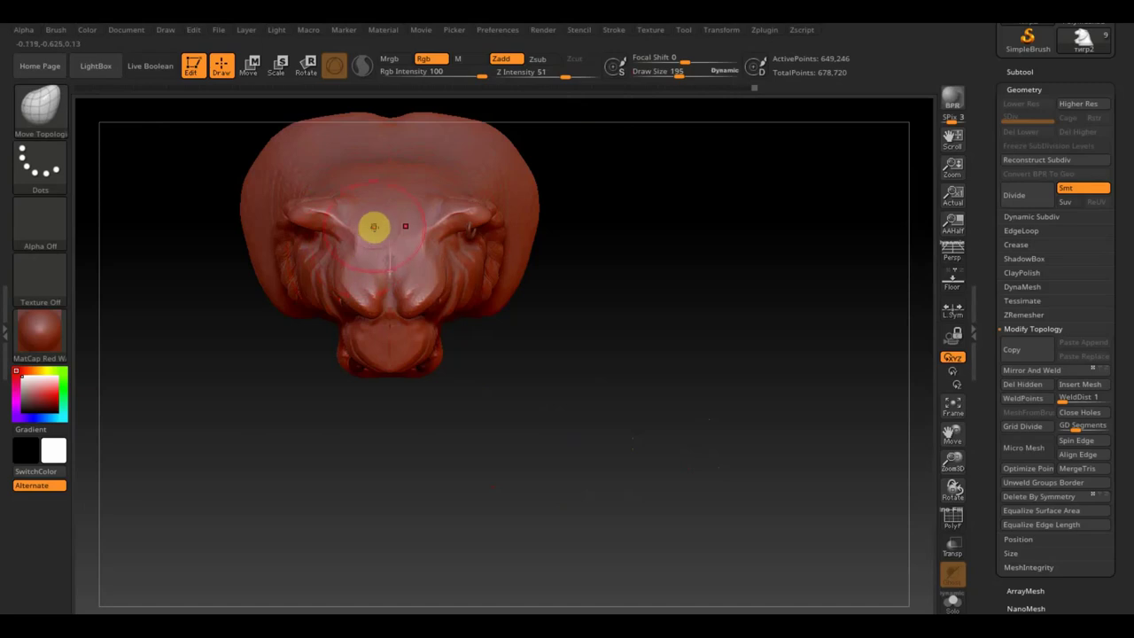
pyautogui.moveTo(374, 227); pyautogui.dragTo(375, 214)
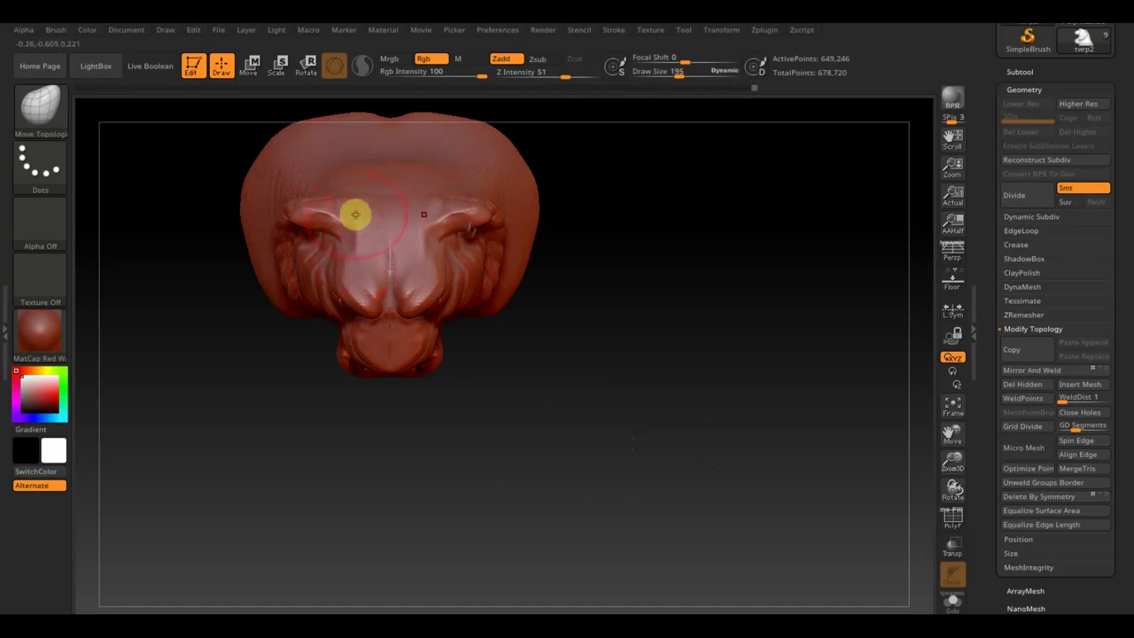
pyautogui.moveTo(620, 317)
pyautogui.mouseDown()
pyautogui.moveTo(646, 221)
pyautogui.moveTo(655, 283)
pyautogui.mouseUp()
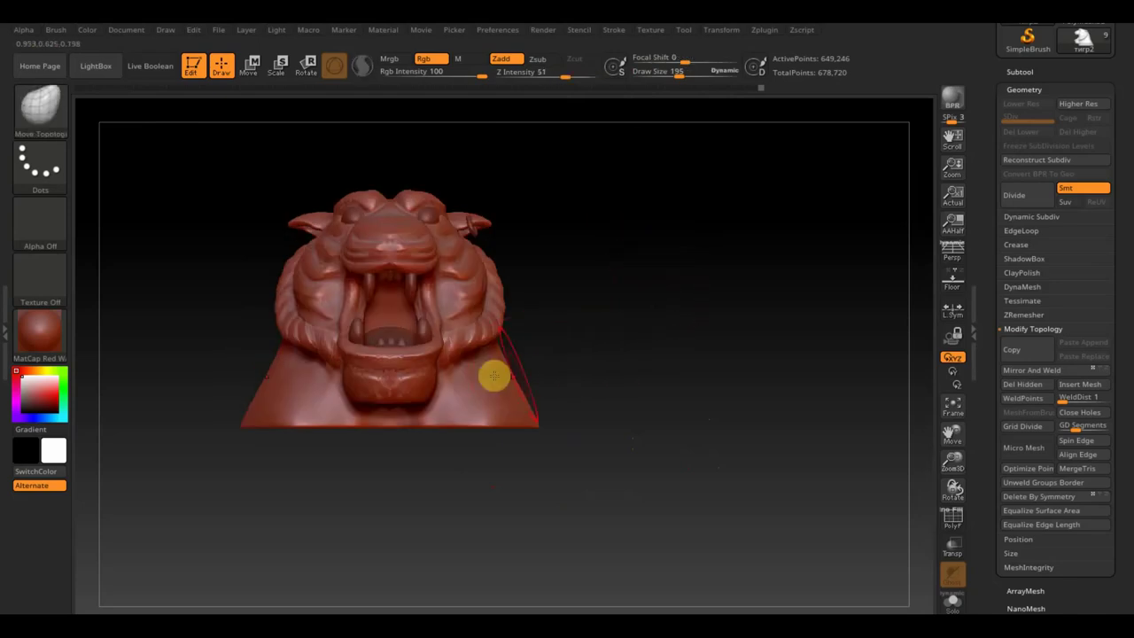
pyautogui.moveTo(568, 408)
pyautogui.mouseDown()
pyautogui.moveTo(632, 395)
pyautogui.moveTo(605, 329)
pyautogui.moveTo(574, 391)
pyautogui.moveTo(635, 381)
pyautogui.mouseUp()
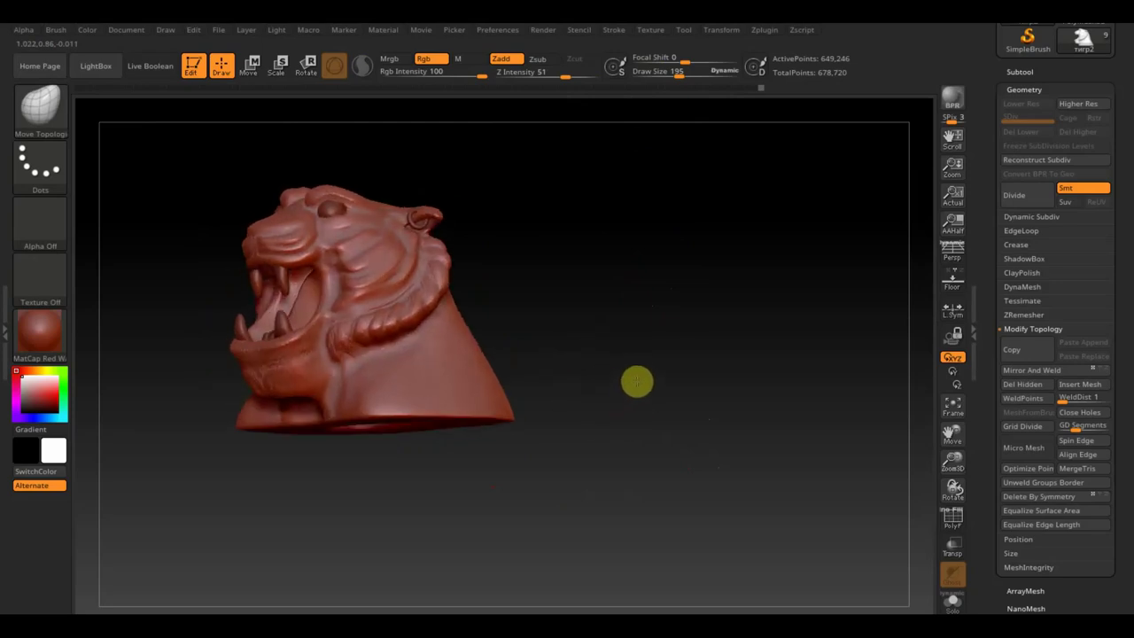
# - Pick ClayBuildup at Draw Size 90 and turn the bust to a centred front view
pyautogui.click(48, 110)
pyautogui.click(168, 124)
pyautogui.moveTo(240, 215)
pyautogui.mouseDown()
pyautogui.moveTo(380, 552)
pyautogui.moveTo(455, 451)
pyautogui.mouseUp()
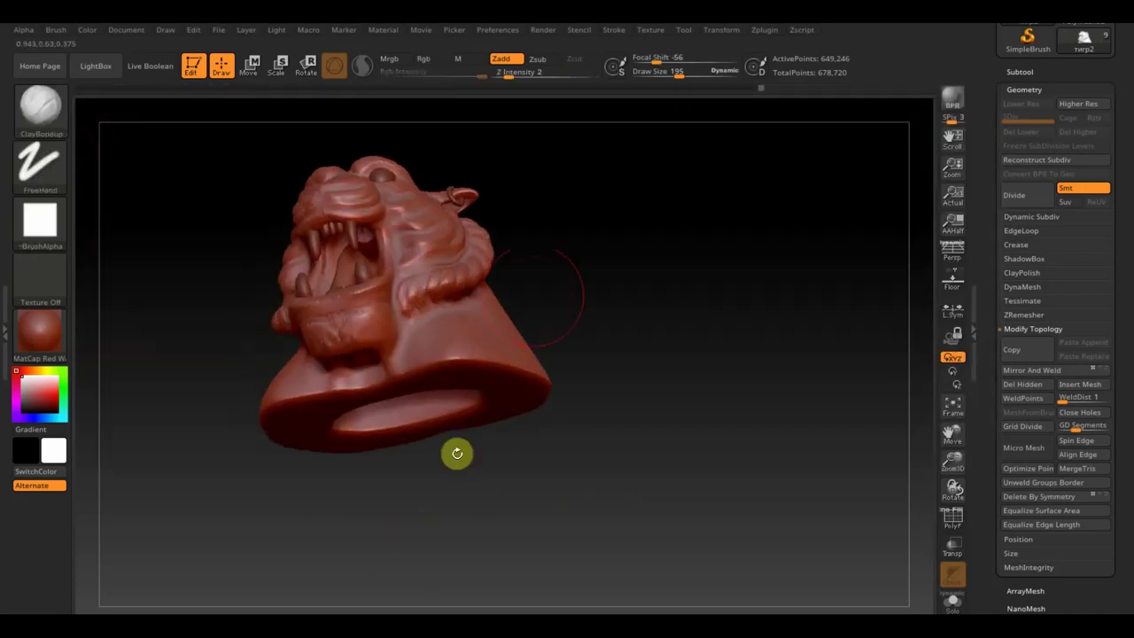
pyautogui.moveTo(679, 74); pyautogui.dragTo(669, 75)
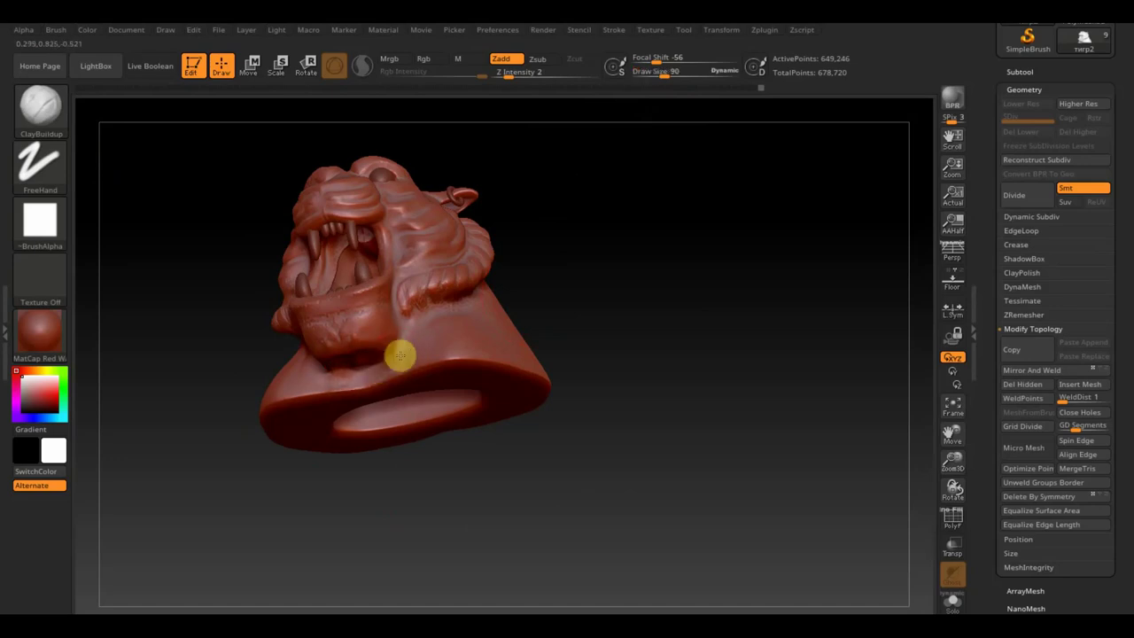
pyautogui.moveTo(524, 350); pyautogui.dragTo(623, 301)
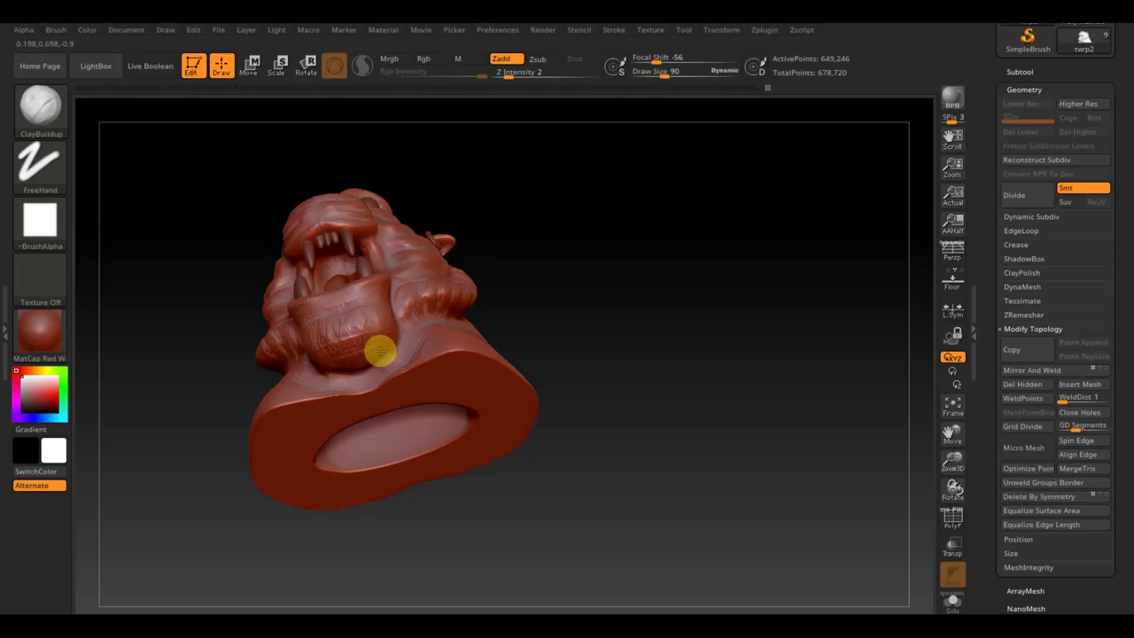
pyautogui.keyDown('shift'); pyautogui.moveTo(608, 292); pyautogui.dragTo(678, 371); pyautogui.keyUp('shift')
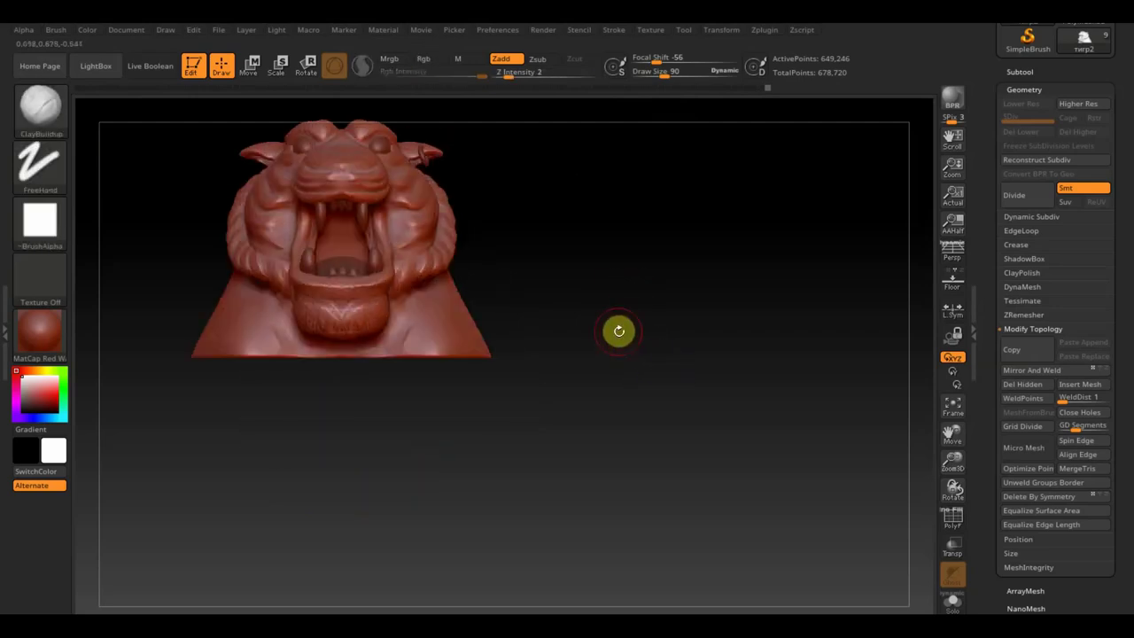
pyautogui.moveTo(620, 325)
pyautogui.keyDown('alt'); pyautogui.mouseDown()
pyautogui.moveTo(697, 455)
pyautogui.moveTo(724, 438)
pyautogui.moveTo(765, 435)
pyautogui.moveTo(696, 433)
pyautogui.moveTo(710, 444)
pyautogui.moveTo(717, 484)
pyautogui.moveTo(658, 463)
pyautogui.moveTo(690, 488)
pyautogui.moveTo(662, 464)
pyautogui.mouseUp(); pyautogui.keyUp('alt')
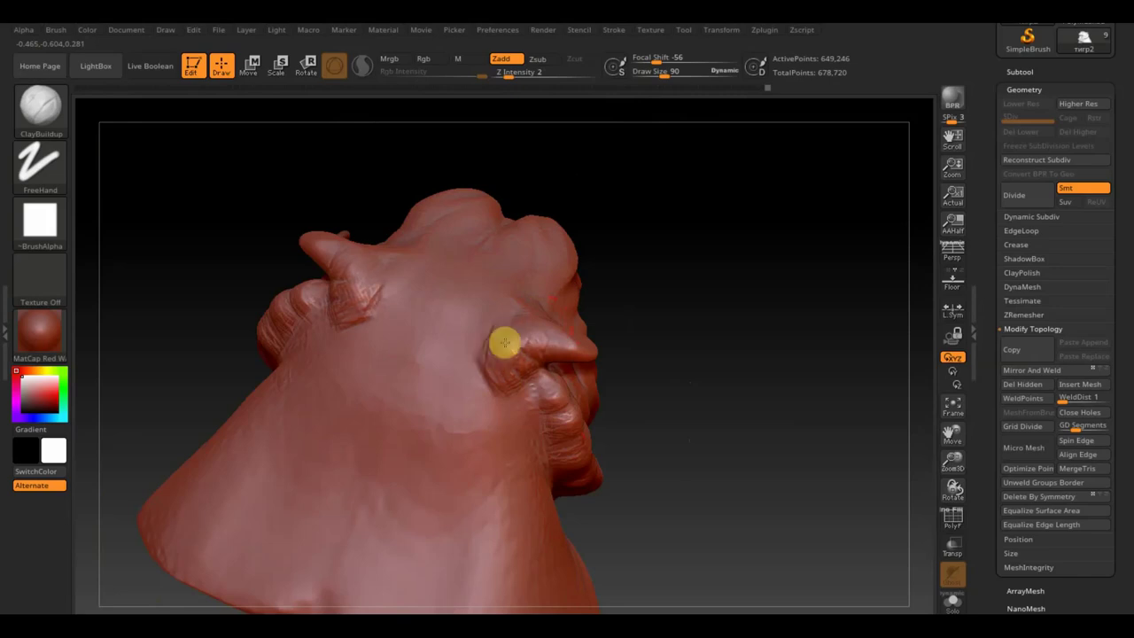
# - Smooth around the ear, then build up and smooth wrinkles across the forehead
pyautogui.press('shift')
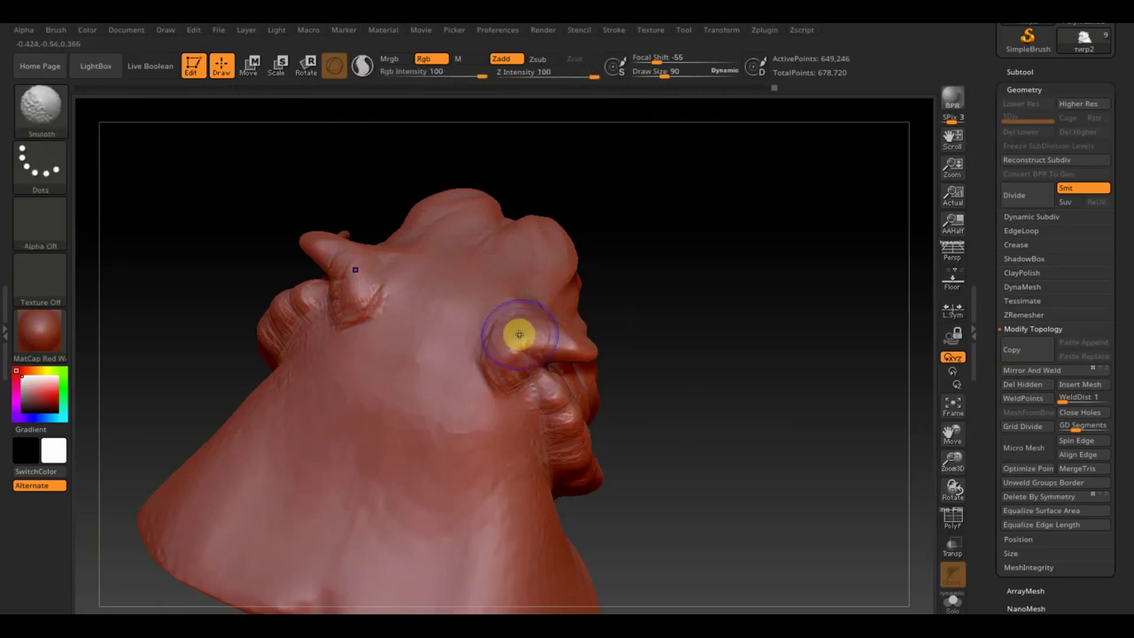
pyautogui.keyDown('shift'); pyautogui.moveTo(504, 364); pyautogui.dragTo(500, 334); pyautogui.keyUp('shift')
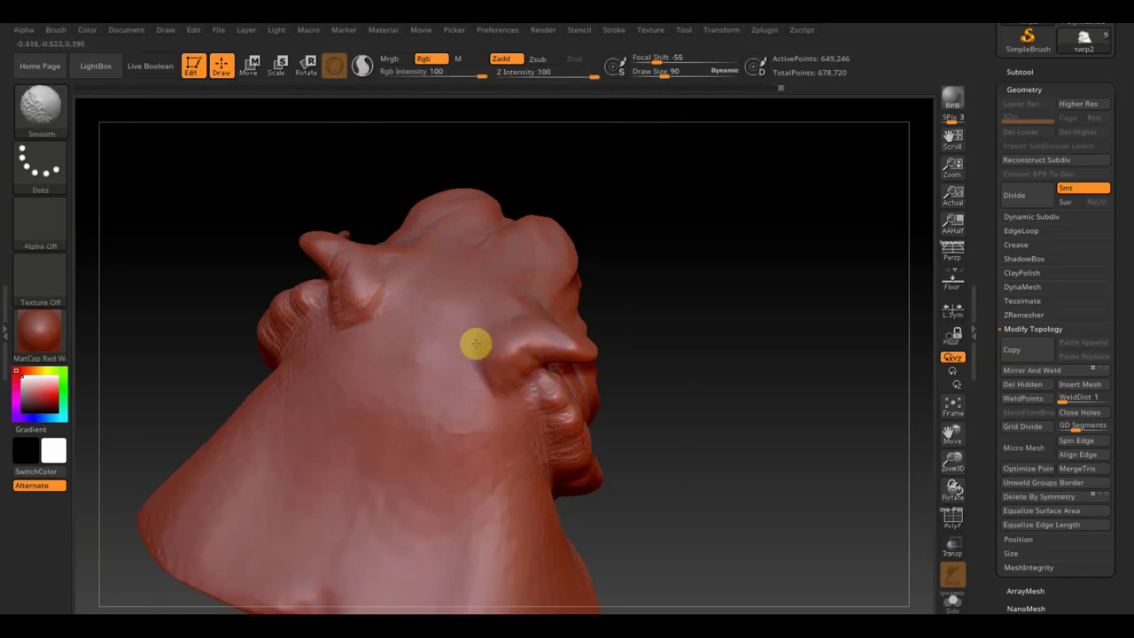
pyautogui.moveTo(609, 385)
pyautogui.mouseDown()
pyautogui.moveTo(722, 372)
pyautogui.moveTo(718, 357)
pyautogui.moveTo(798, 380)
pyautogui.mouseUp()
pyautogui.moveTo(867, 349)
pyautogui.keyDown('alt'); pyautogui.mouseDown()
pyautogui.moveTo(683, 311)
pyautogui.moveTo(686, 301)
pyautogui.moveTo(660, 382)
pyautogui.mouseUp(); pyautogui.keyUp('alt')
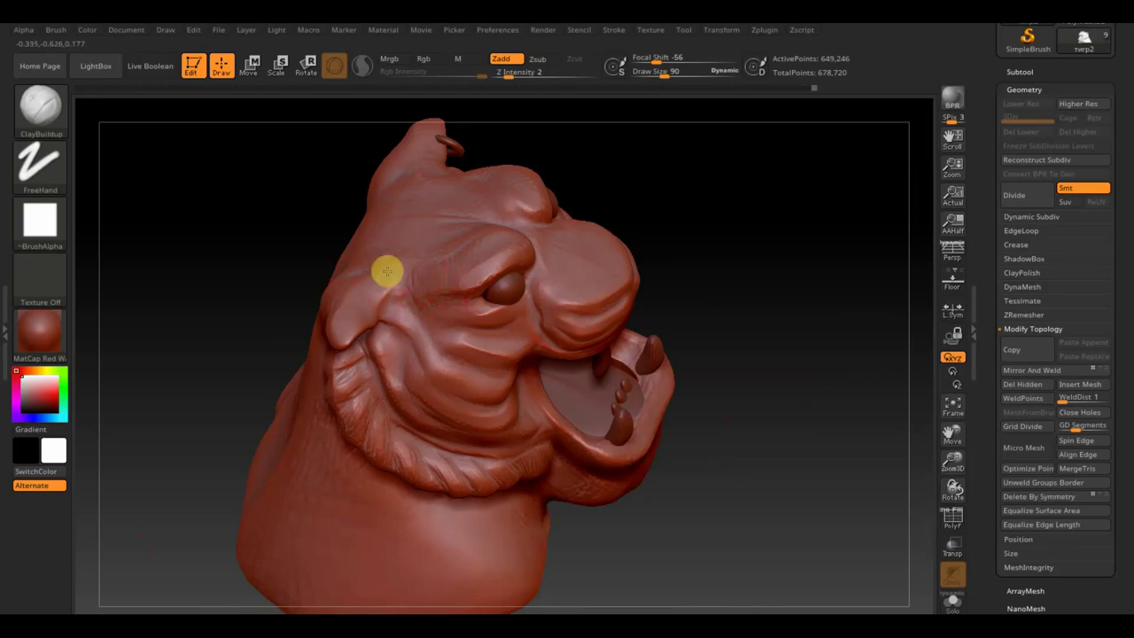
pyautogui.moveTo(379, 263)
pyautogui.mouseDown()
pyautogui.moveTo(714, 227)
pyautogui.moveTo(719, 358)
pyautogui.moveTo(694, 362)
pyautogui.mouseUp()
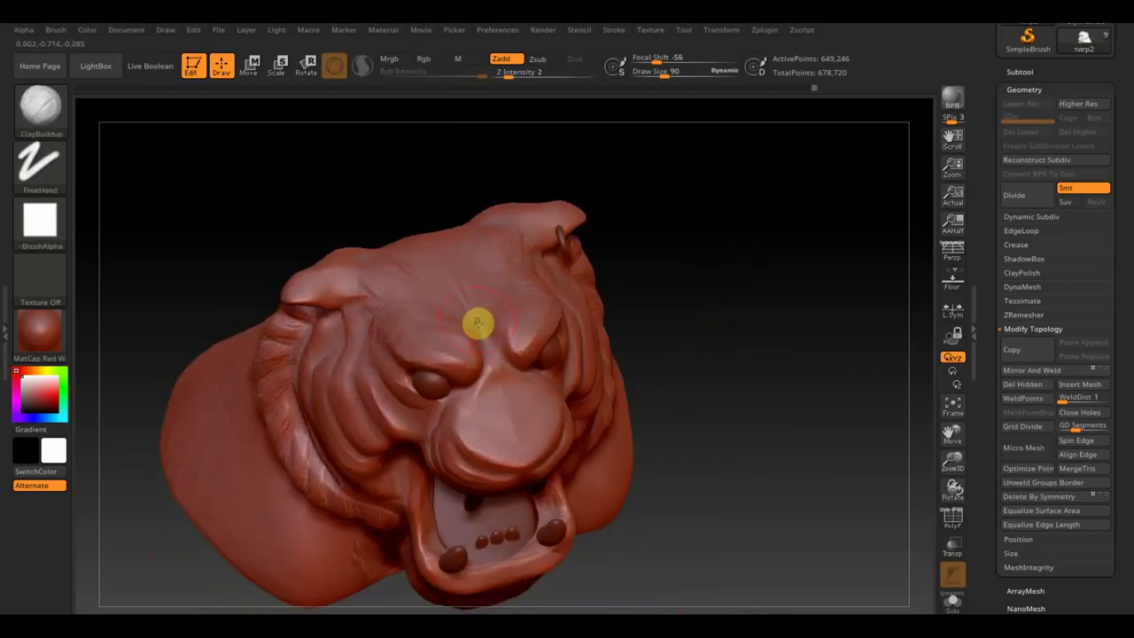
pyautogui.moveTo(484, 325)
pyautogui.mouseDown()
pyautogui.moveTo(470, 322)
pyautogui.moveTo(489, 331)
pyautogui.moveTo(469, 299)
pyautogui.mouseUp()
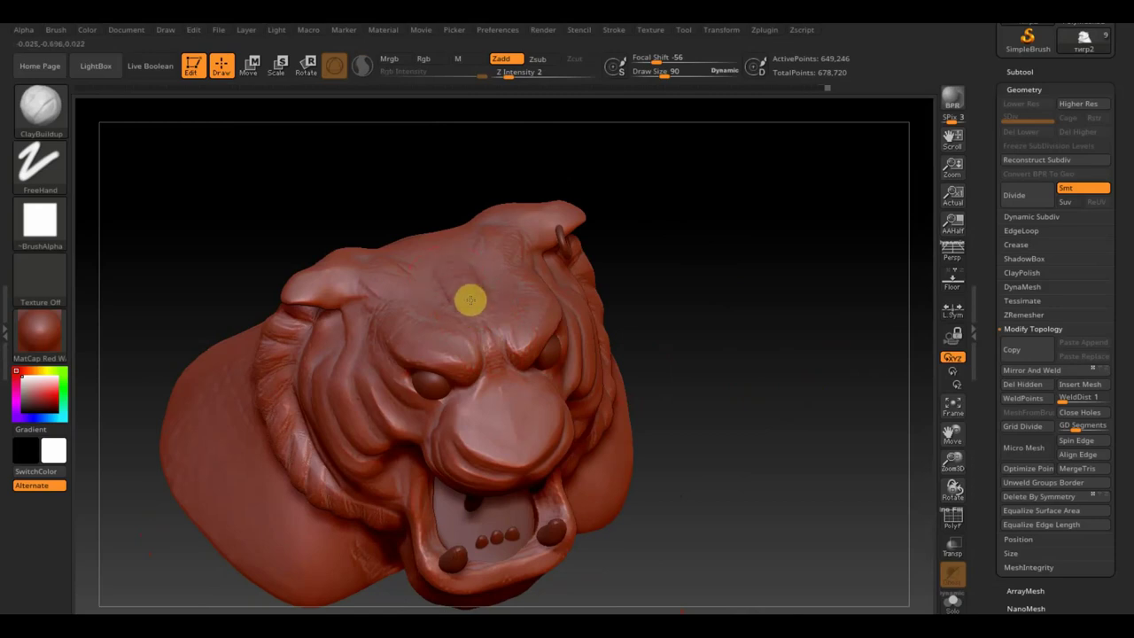
pyautogui.moveTo(477, 325)
pyautogui.keyDown('shift'); pyautogui.mouseDown()
pyautogui.moveTo(455, 287)
pyautogui.moveTo(489, 331)
pyautogui.mouseUp(); pyautogui.keyUp('shift')
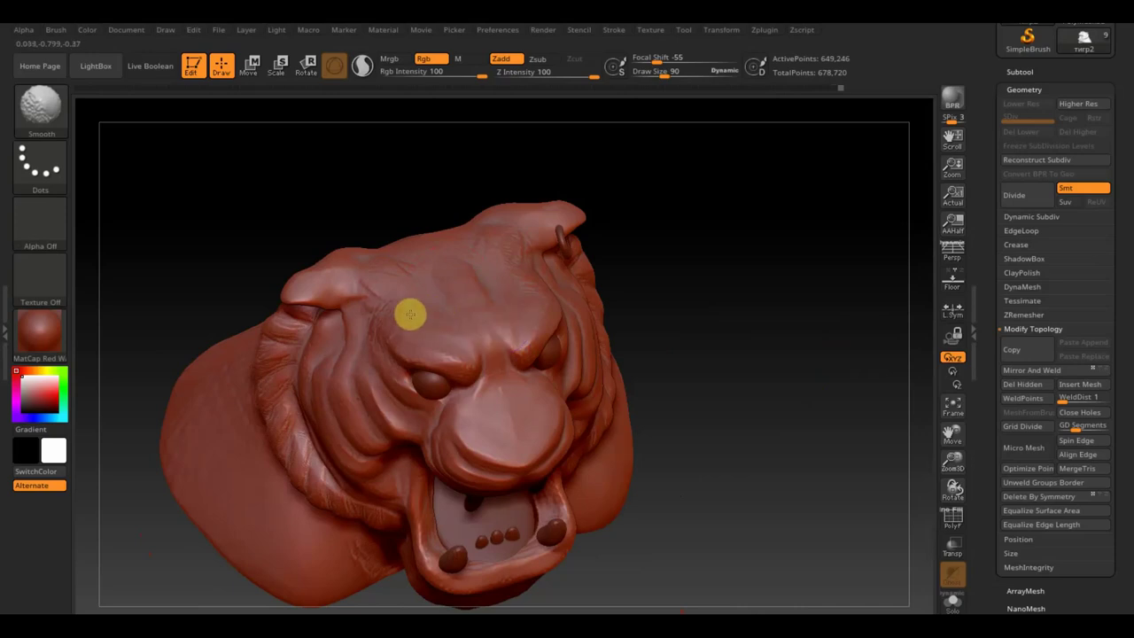
pyautogui.moveTo(676, 322)
pyautogui.mouseDown()
pyautogui.moveTo(668, 311)
pyautogui.moveTo(778, 297)
pyautogui.moveTo(751, 387)
pyautogui.moveTo(752, 311)
pyautogui.mouseUp()
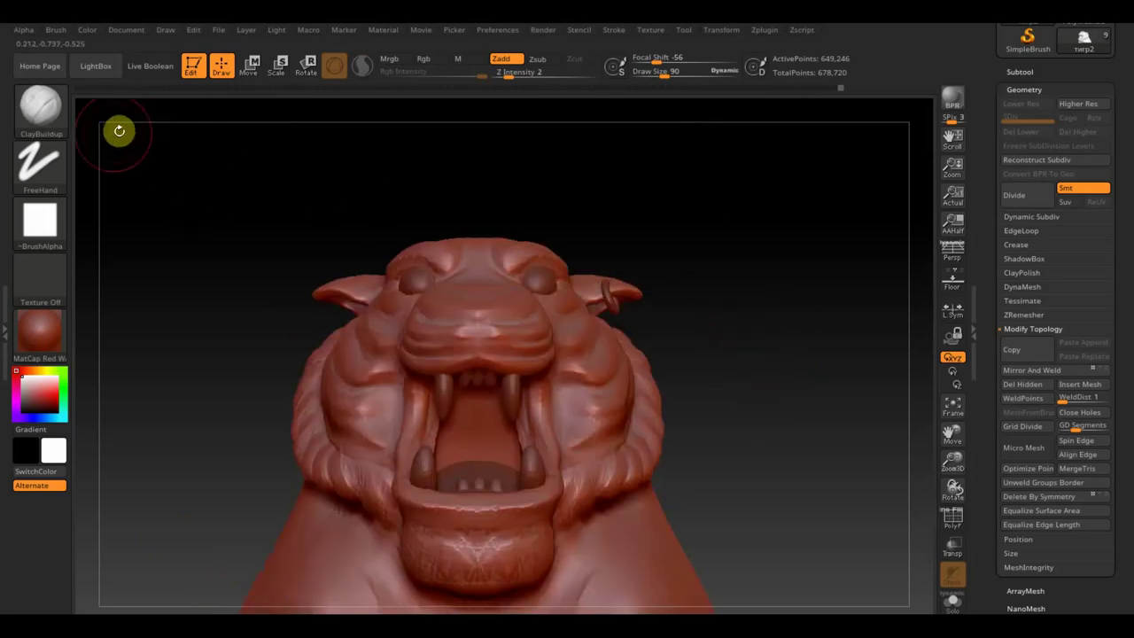
# - Select the Move Topological brush and set Draw Size to 140
pyautogui.click(40, 107)
pyautogui.click(293, 123)
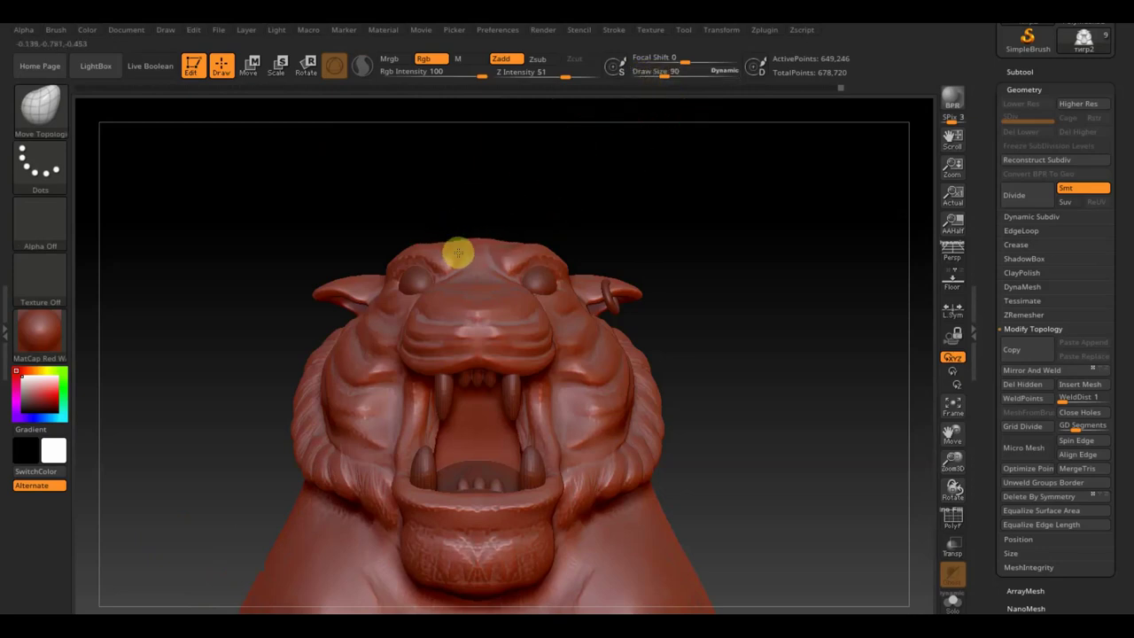
pyautogui.moveTo(729, 240)
pyautogui.mouseDown()
pyautogui.moveTo(645, 168)
pyautogui.moveTo(683, 185)
pyautogui.mouseUp()
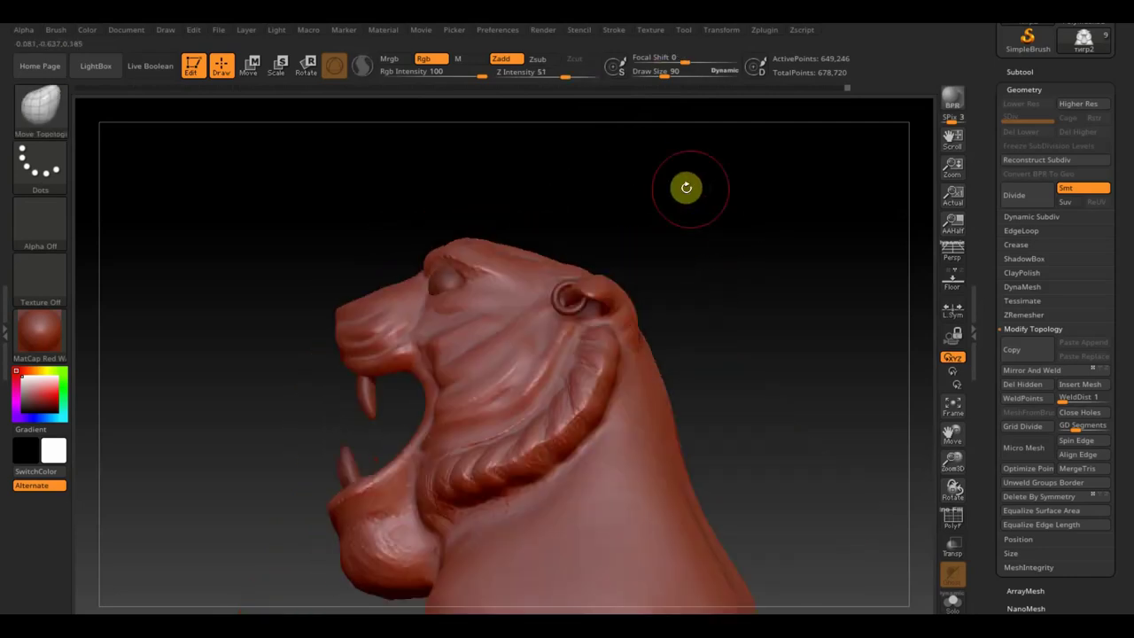
pyautogui.moveTo(664, 70); pyautogui.dragTo(671, 71)
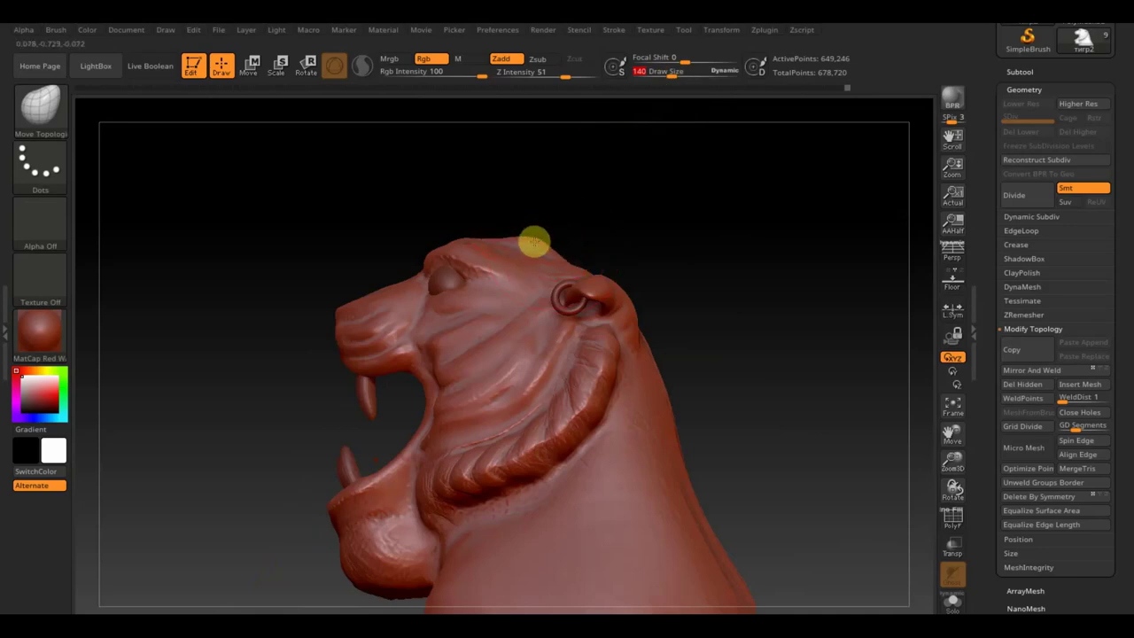
# - Smooth the crown of the head and check it from below, side and front
pyautogui.moveTo(543, 253)
pyautogui.mouseDown()
pyautogui.moveTo(630, 251)
pyautogui.moveTo(620, 251)
pyautogui.mouseUp()
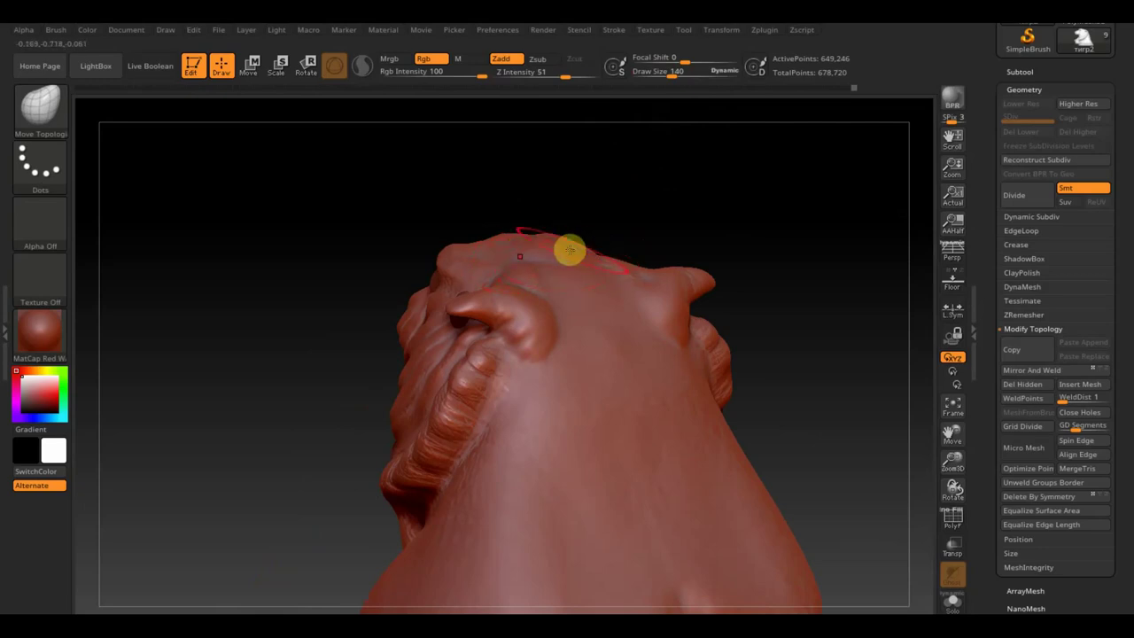
pyautogui.press('shift')
pyautogui.moveTo(523, 237)
pyautogui.mouseDown()
pyautogui.moveTo(671, 204)
pyautogui.moveTo(655, 286)
pyautogui.mouseUp()
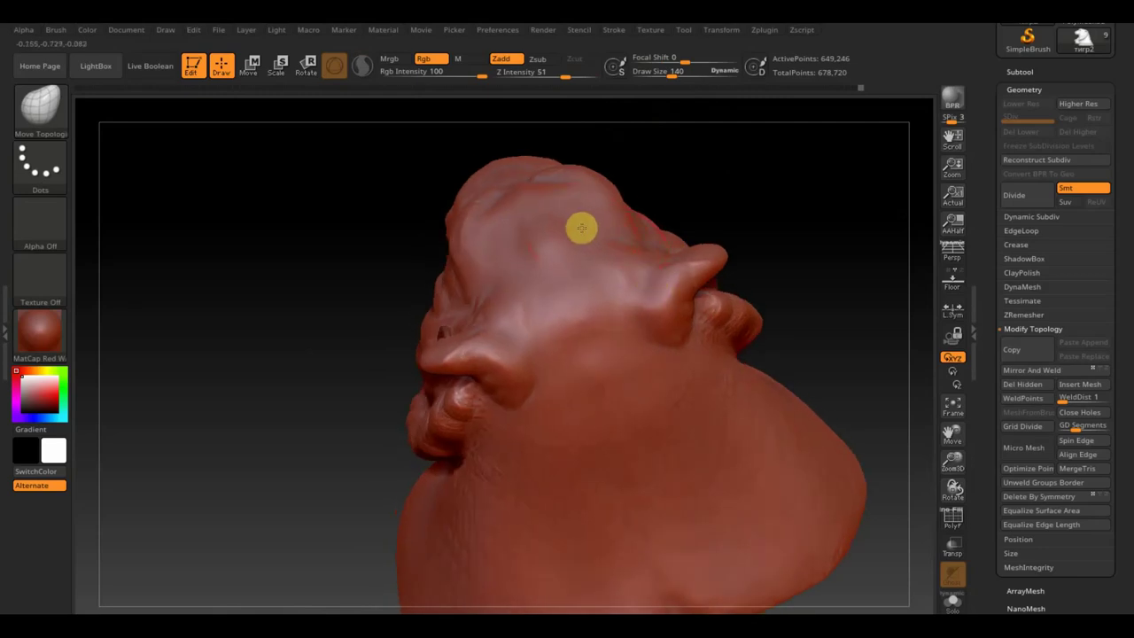
pyautogui.moveTo(592, 226); pyautogui.dragTo(826, 266)
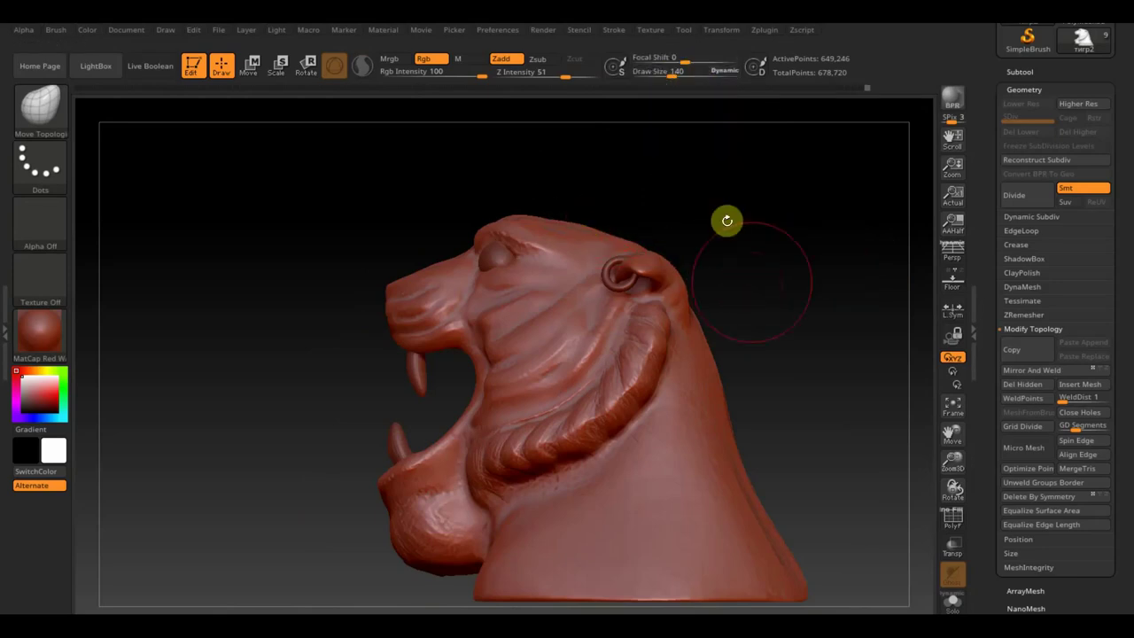
pyautogui.moveTo(782, 367)
pyautogui.keyDown('shift'); pyautogui.mouseDown()
pyautogui.moveTo(826, 371)
pyautogui.moveTo(800, 358)
pyautogui.moveTo(783, 329)
pyautogui.moveTo(767, 405)
pyautogui.moveTo(752, 398)
pyautogui.moveTo(777, 190)
pyautogui.moveTo(643, 248)
pyautogui.mouseUp(); pyautogui.keyUp('shift')
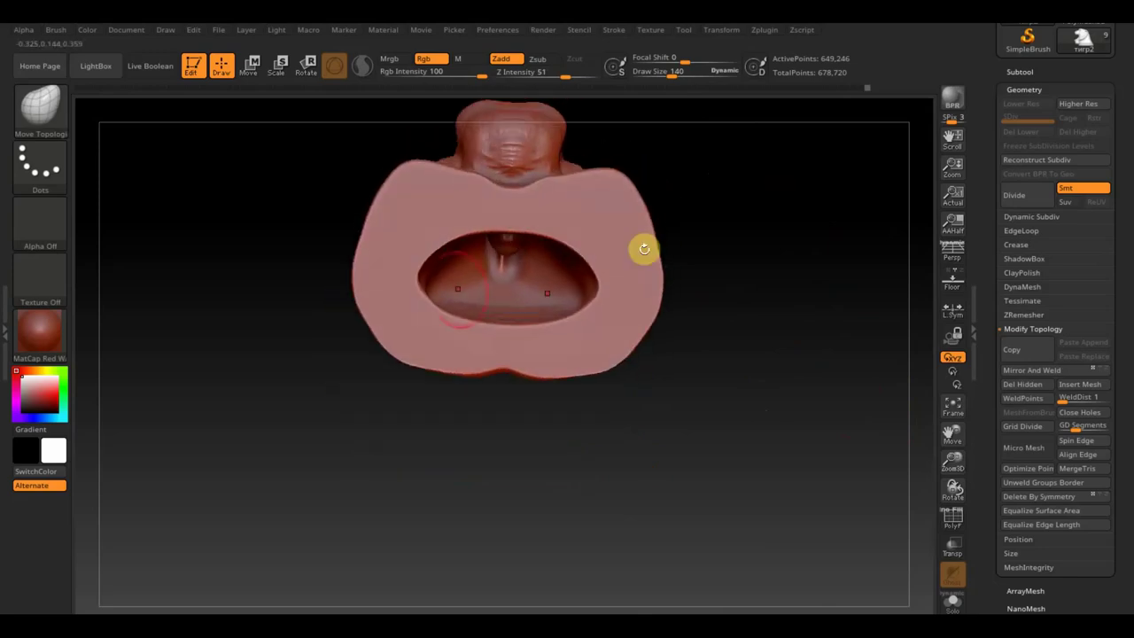
pyautogui.moveTo(784, 317)
pyautogui.mouseDown()
pyautogui.moveTo(786, 481)
pyautogui.moveTo(772, 436)
pyautogui.moveTo(793, 395)
pyautogui.mouseUp()
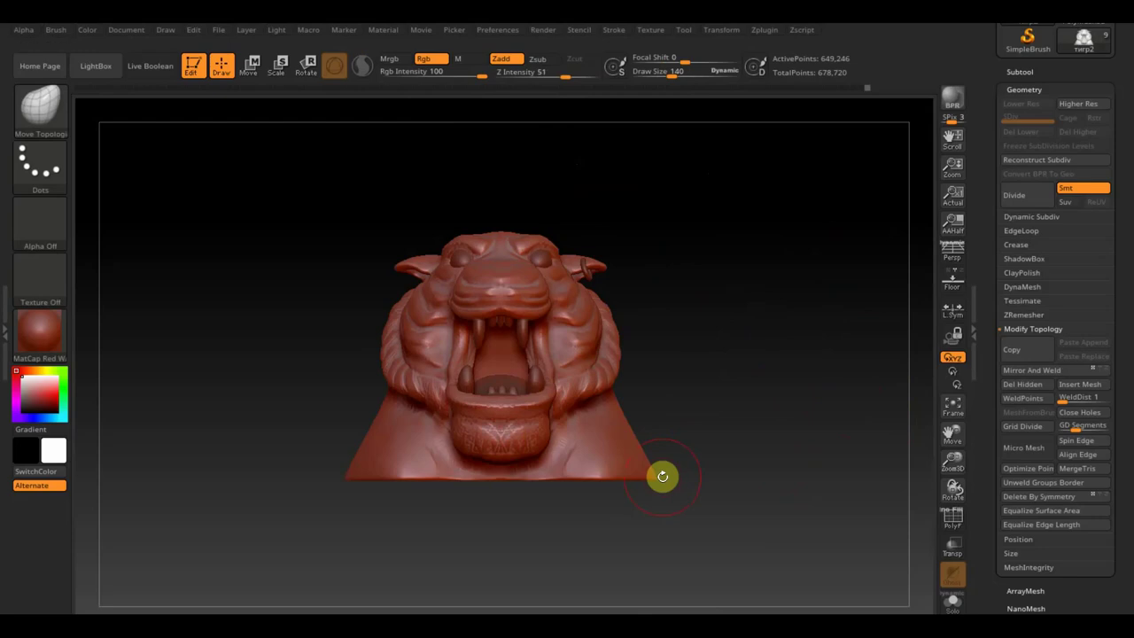
# - Raise the brush to draw size 201 and push the cheeks and cheek ruff into broad folds
pyautogui.moveTo(663, 476)
pyautogui.mouseDown()
pyautogui.moveTo(716, 467)
pyautogui.moveTo(691, 473)
pyautogui.moveTo(724, 515)
pyautogui.moveTo(699, 478)
pyautogui.moveTo(393, 423)
pyautogui.mouseUp()
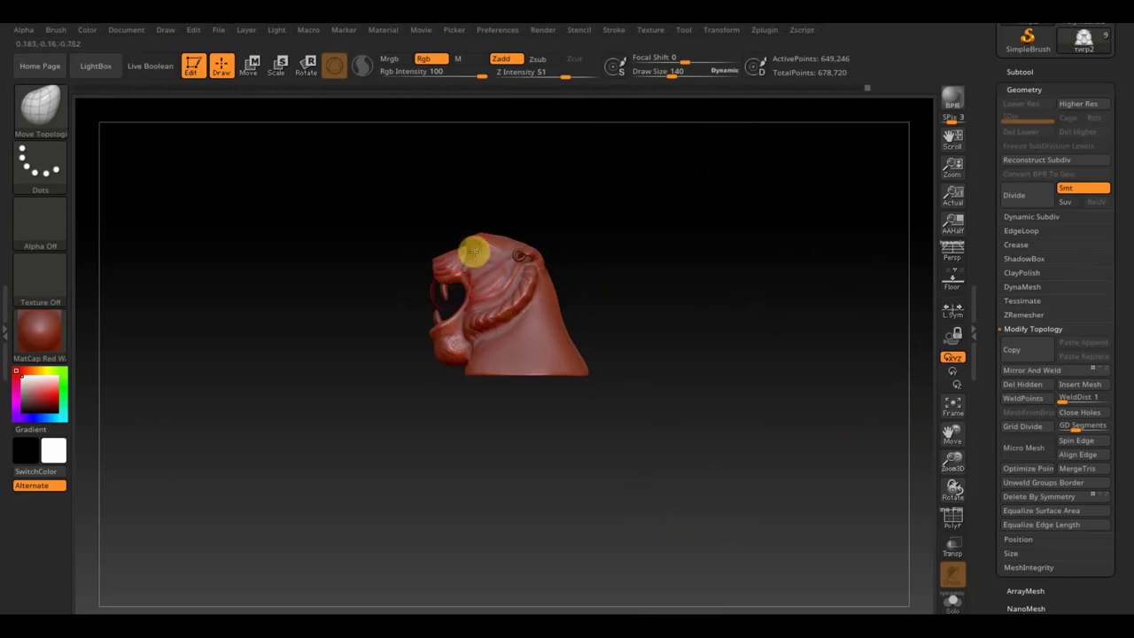
pyautogui.moveTo(671, 70); pyautogui.dragTo(682, 71)
pyautogui.moveTo(649, 134)
pyautogui.mouseDown()
pyautogui.moveTo(646, 278)
pyautogui.moveTo(671, 358)
pyautogui.mouseUp()
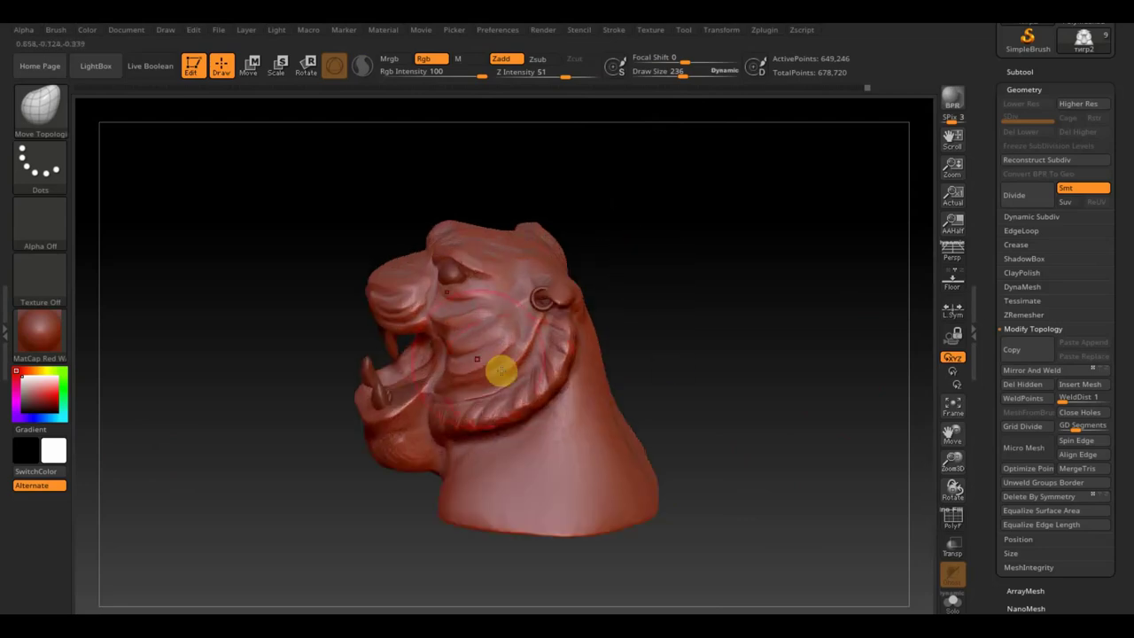
pyautogui.moveTo(683, 76); pyautogui.dragTo(683, 72)
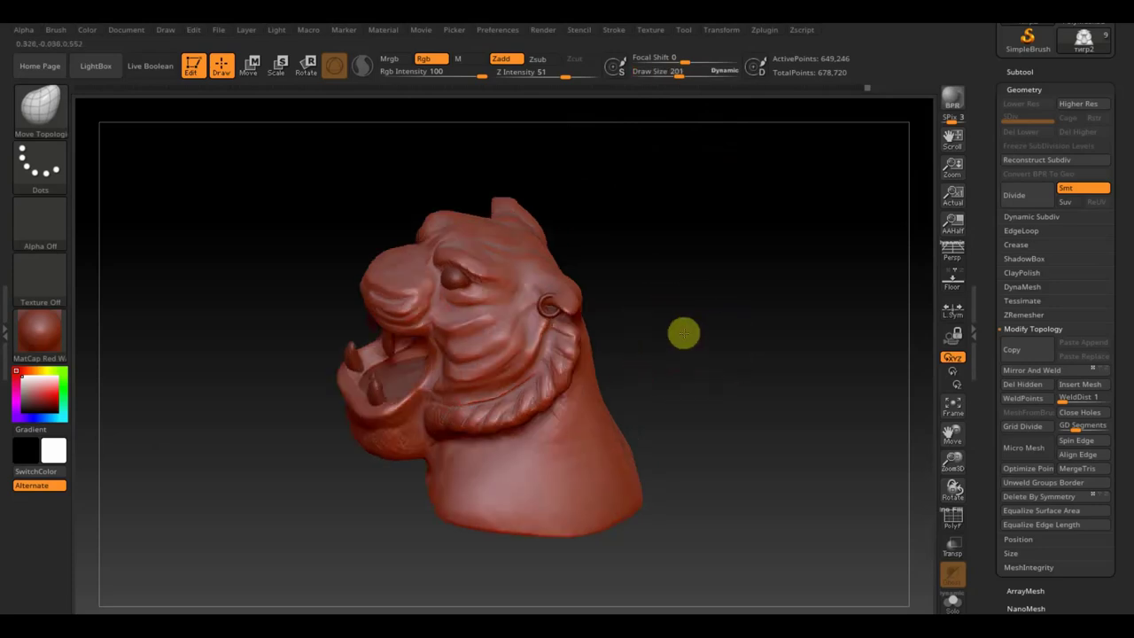
pyautogui.moveTo(684, 332); pyautogui.dragTo(709, 395)
pyautogui.moveTo(557, 388)
pyautogui.mouseDown()
pyautogui.moveTo(519, 347)
pyautogui.moveTo(504, 362)
pyautogui.moveTo(506, 349)
pyautogui.moveTo(507, 363)
pyautogui.mouseUp()
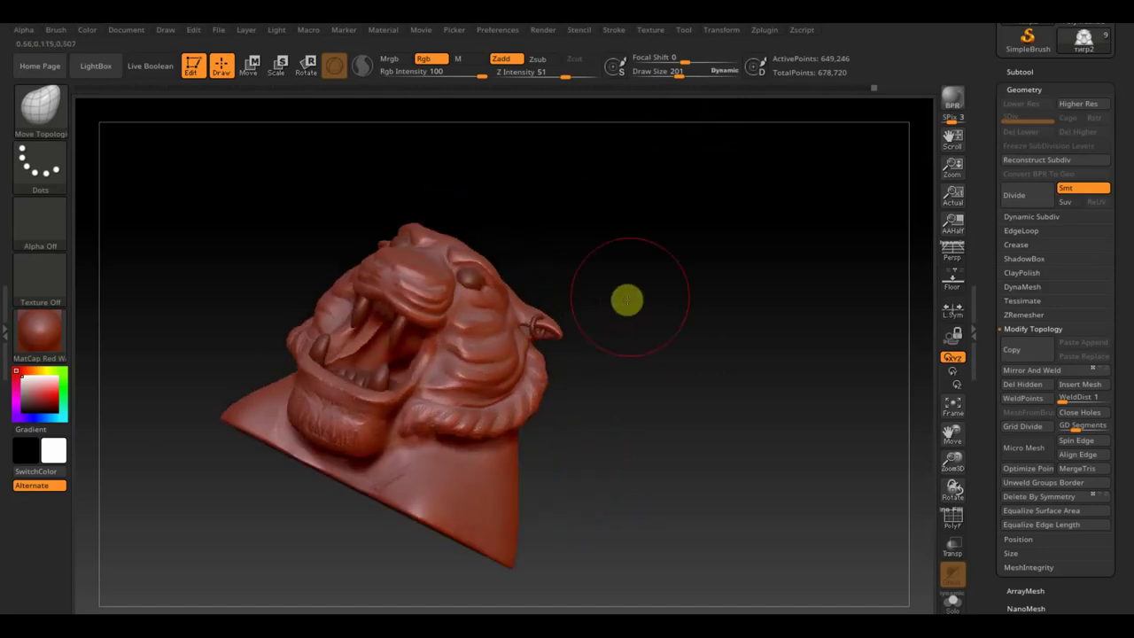
pyautogui.moveTo(626, 299); pyautogui.dragTo(656, 345)
pyautogui.moveTo(498, 381); pyautogui.dragTo(478, 345)
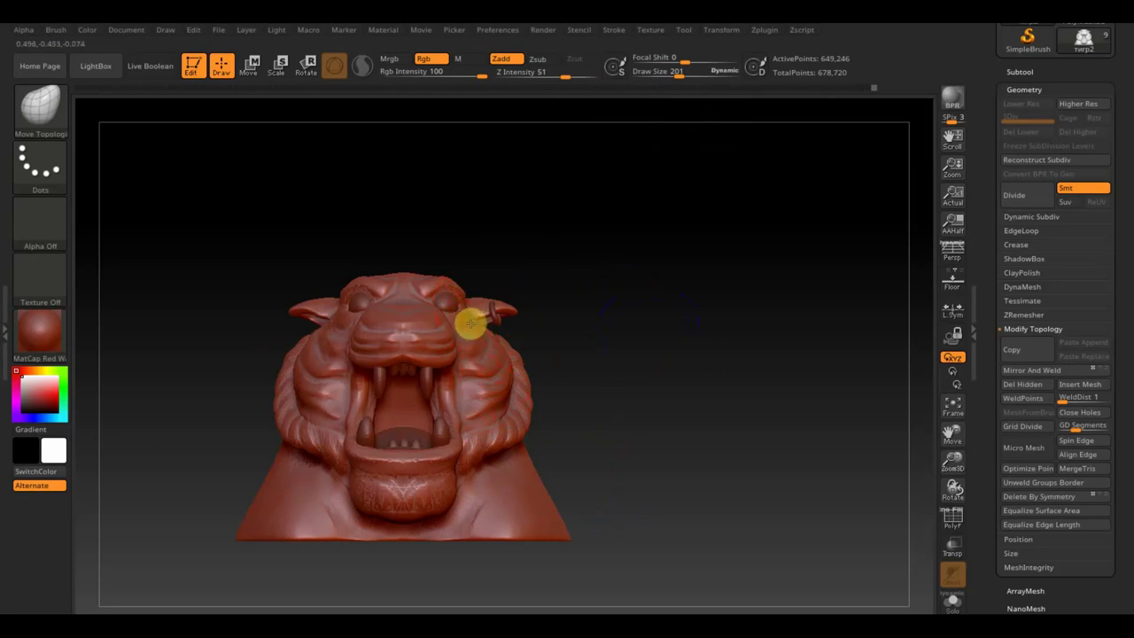
pyautogui.moveTo(469, 324); pyautogui.dragTo(496, 382)
pyautogui.moveTo(585, 327)
pyautogui.mouseDown()
pyautogui.moveTo(618, 342)
pyautogui.moveTo(555, 430)
pyautogui.mouseUp()
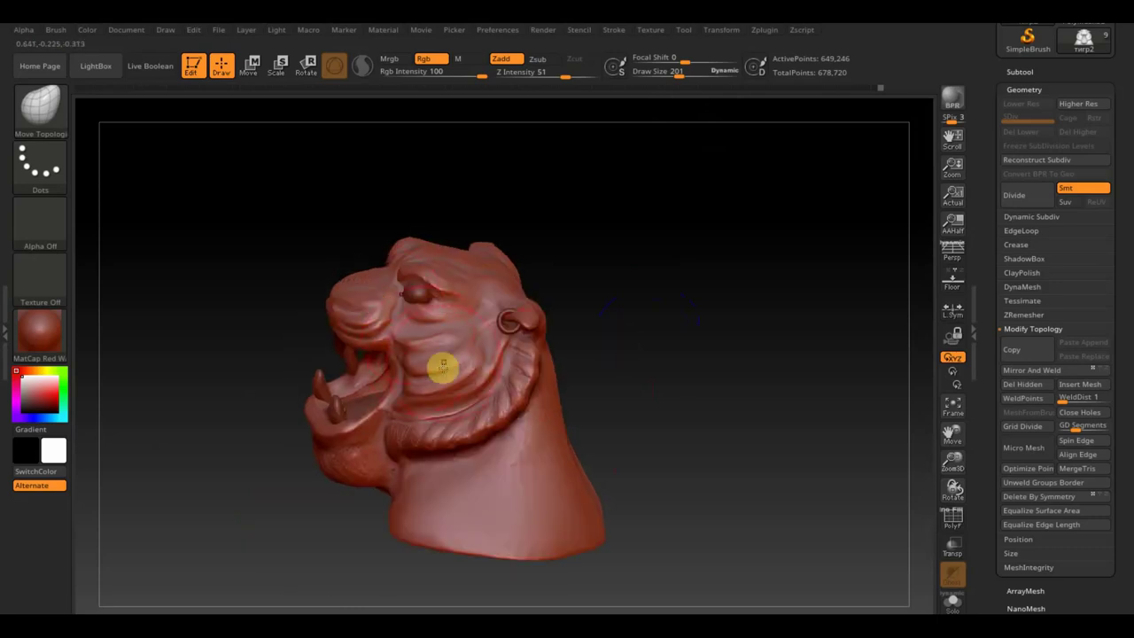
# - Smooth the bottom of the bust and make the PM3D_Sphere3D1 sphere the active subtool
pyautogui.moveTo(643, 355)
pyautogui.mouseDown()
pyautogui.moveTo(623, 328)
pyautogui.moveTo(646, 345)
pyautogui.moveTo(677, 331)
pyautogui.mouseUp()
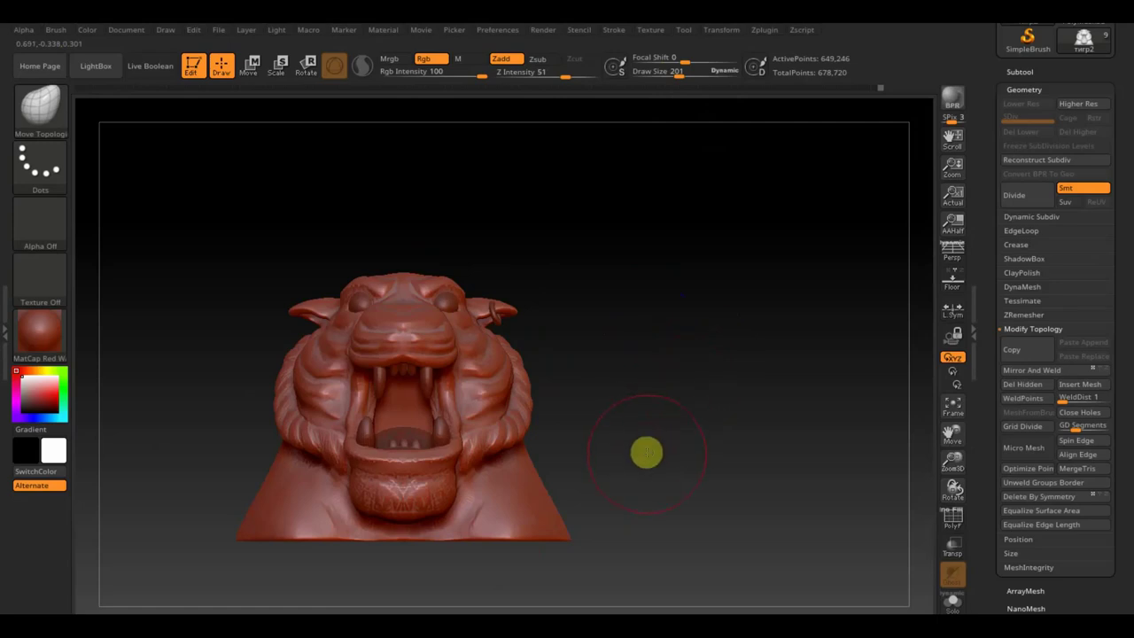
pyautogui.keyDown('alt'); pyautogui.moveTo(646, 453); pyautogui.dragTo(646, 437); pyautogui.keyUp('alt')
pyautogui.press('shift')
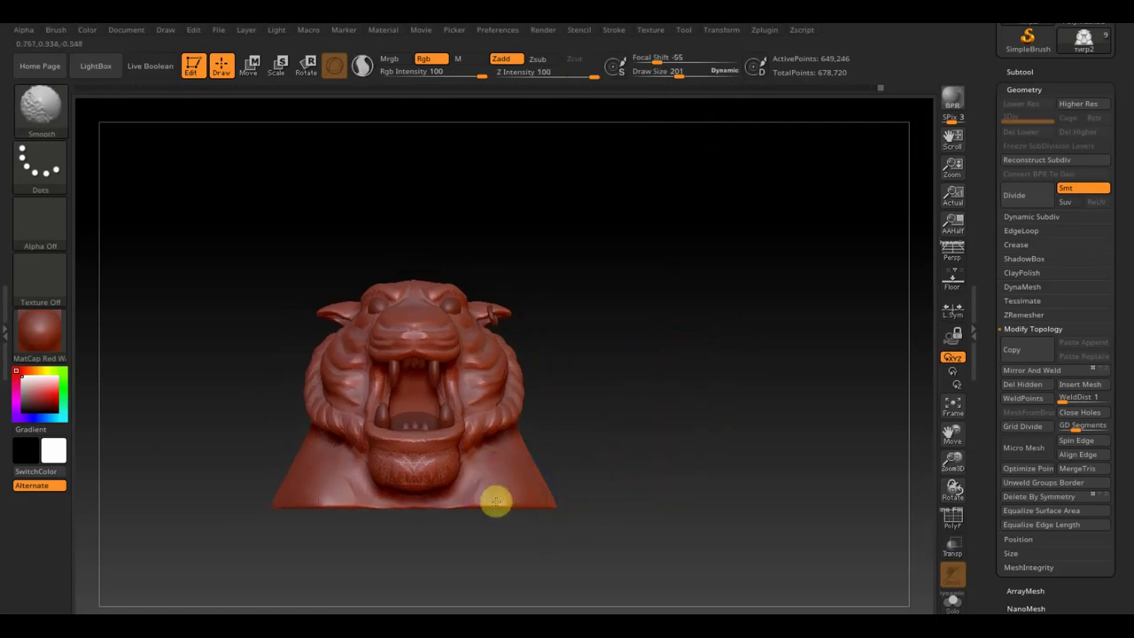
pyautogui.moveTo(608, 470)
pyautogui.keyDown('alt'); pyautogui.mouseDown()
pyautogui.moveTo(706, 458)
pyautogui.moveTo(721, 498)
pyautogui.moveTo(615, 429)
pyautogui.mouseUp(); pyautogui.keyUp('alt')
pyautogui.keyDown('alt'); pyautogui.click(478, 390); pyautogui.keyUp('alt')
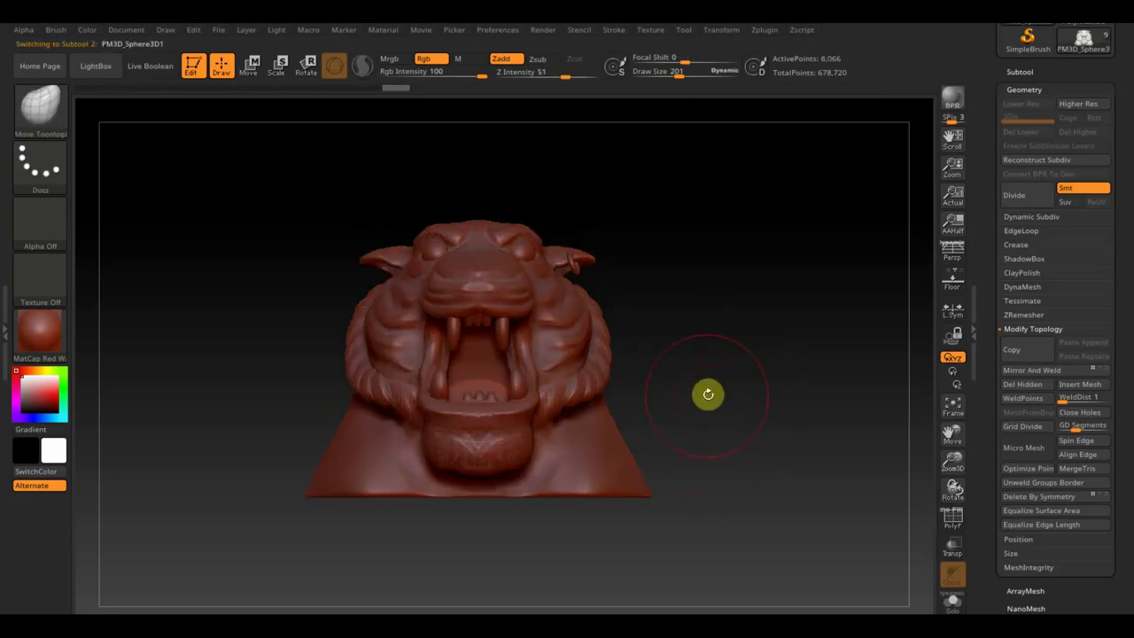
# - View PM3D_Sphere3D1 alone with Solo, turn Solo off, then reselect the тигр2 head subtool
pyautogui.click(1020, 71)
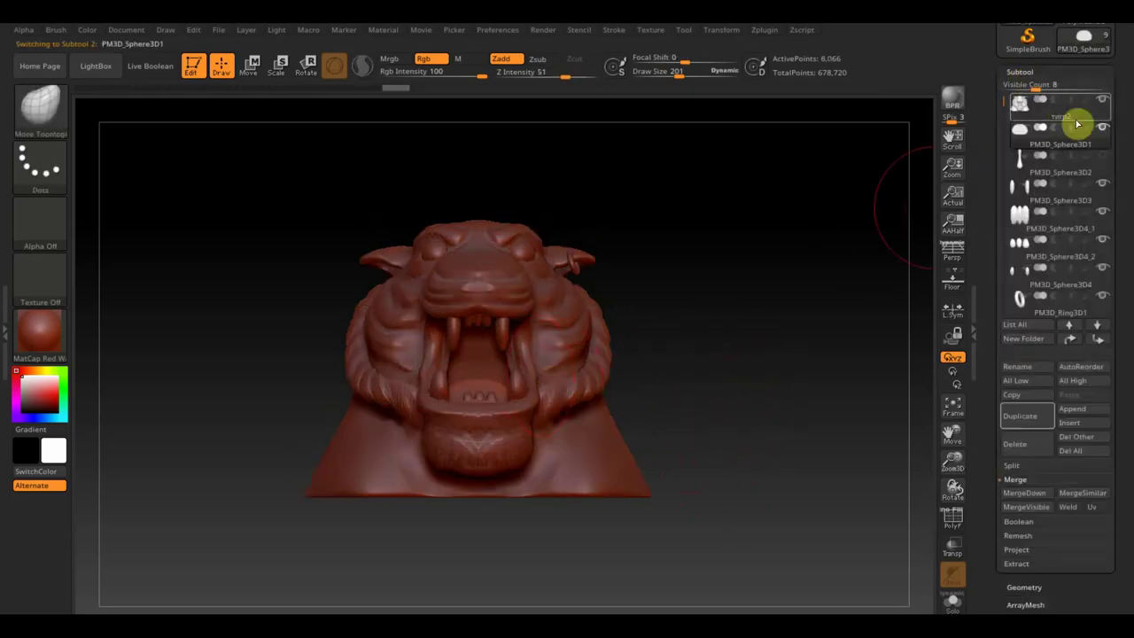
pyautogui.keyDown('shift'); pyautogui.click(1103, 130); pyautogui.keyUp('shift')
pyautogui.keyDown('shift'); pyautogui.click(1104, 131); pyautogui.keyUp('shift')
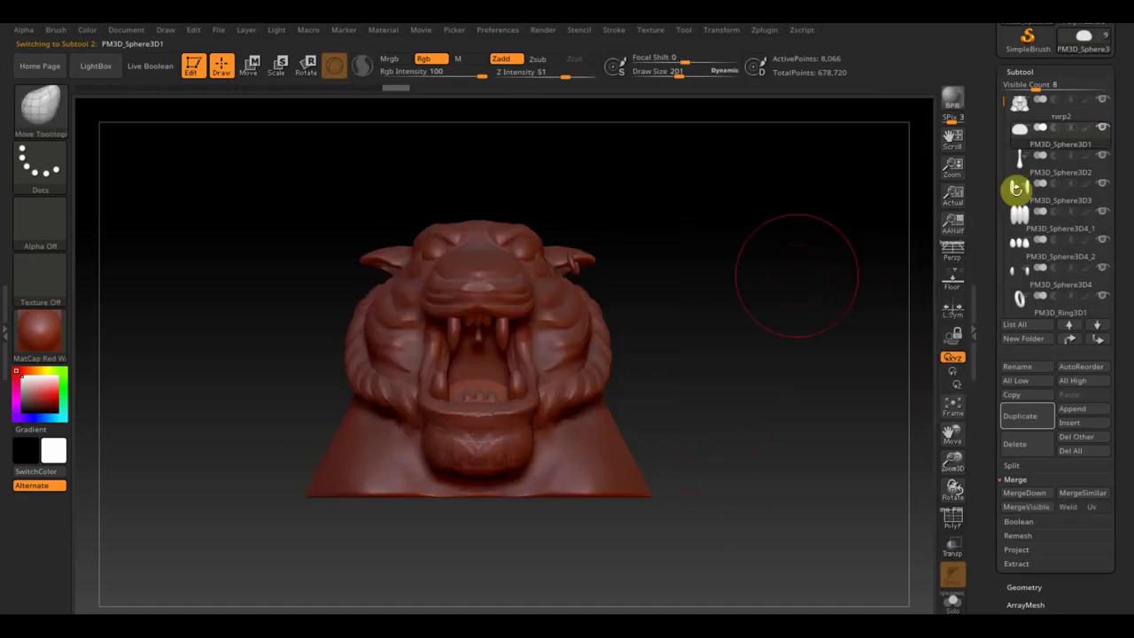
pyautogui.moveTo(742, 331); pyautogui.dragTo(747, 315)
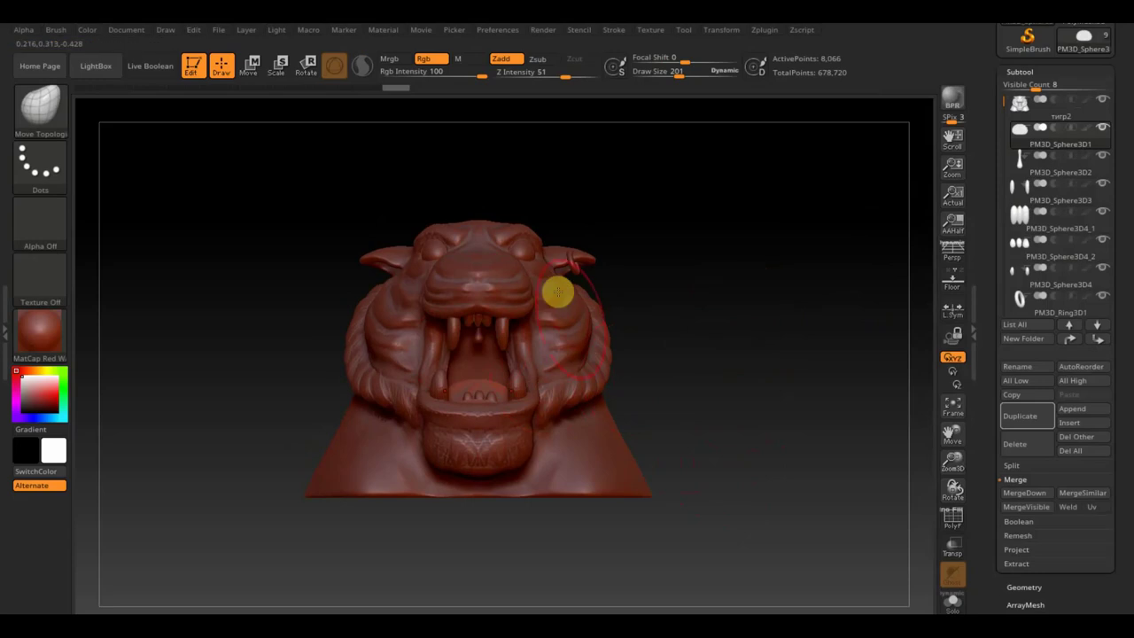
pyautogui.keyDown('alt'); pyautogui.click(575, 338); pyautogui.keyUp('alt')
pyautogui.moveTo(739, 354)
pyautogui.keyDown('alt'); pyautogui.mouseDown()
pyautogui.moveTo(747, 376)
pyautogui.moveTo(769, 382)
pyautogui.moveTo(714, 387)
pyautogui.mouseUp(); pyautogui.keyUp('alt')
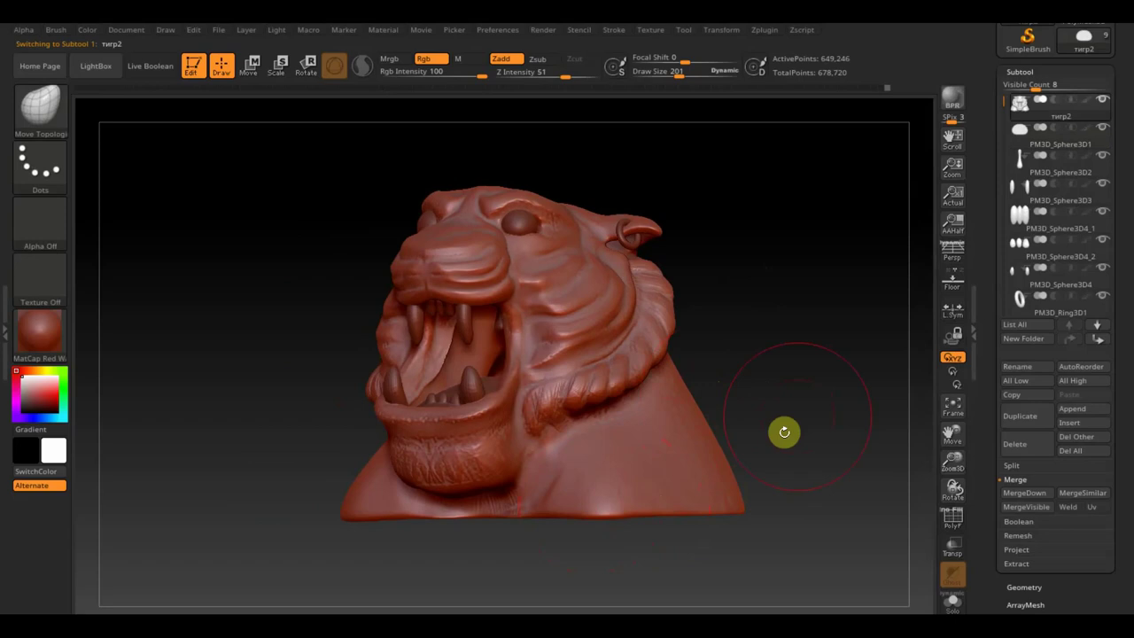
# - Enlarge the brush and broaden and smooth the neck and base from several angles
pyautogui.moveTo(785, 431); pyautogui.dragTo(792, 506)
pyautogui.moveTo(683, 73); pyautogui.dragTo(689, 74)
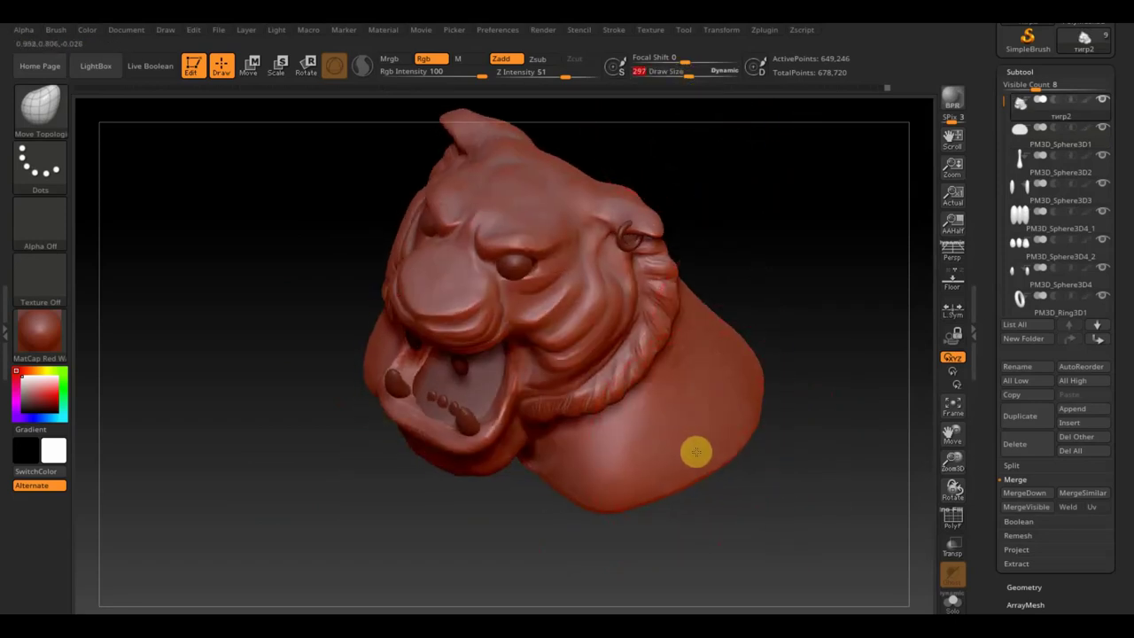
pyautogui.moveTo(653, 479); pyautogui.dragTo(667, 490)
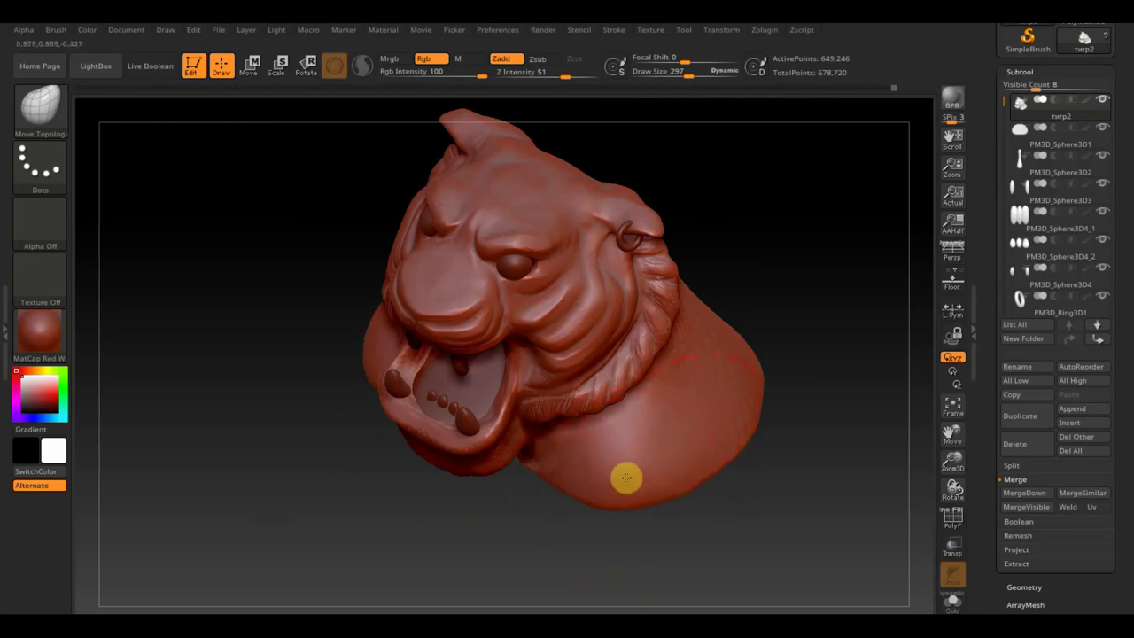
pyautogui.keyDown('shift'); pyautogui.moveTo(767, 403); pyautogui.dragTo(791, 300); pyautogui.keyUp('shift')
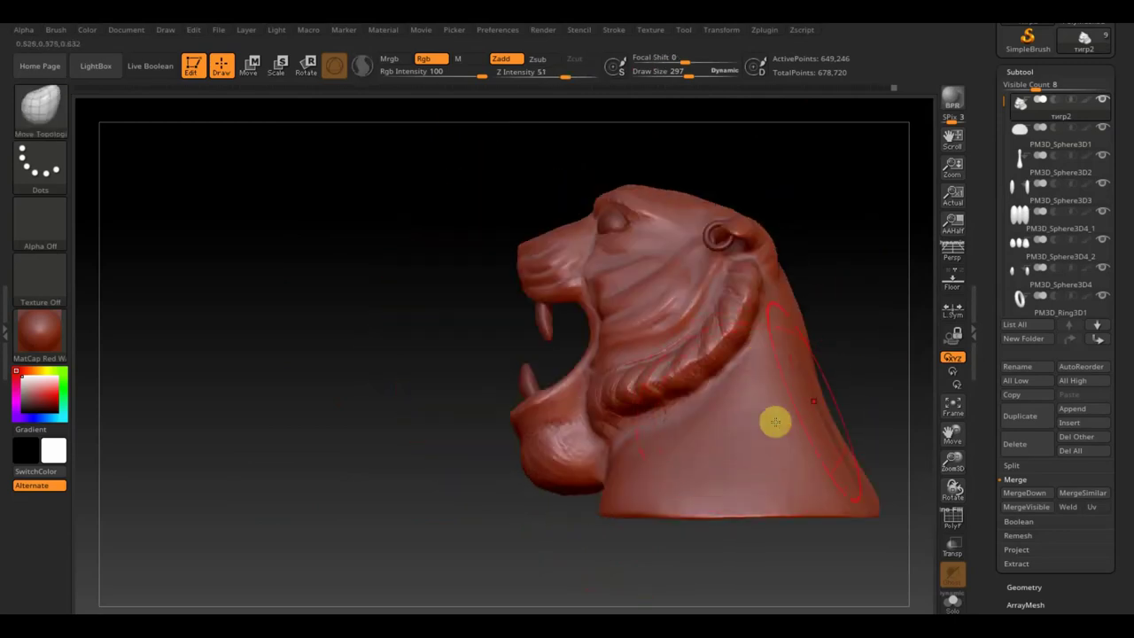
pyautogui.keyDown('alt'); pyautogui.moveTo(863, 370); pyautogui.dragTo(711, 342); pyautogui.keyUp('alt')
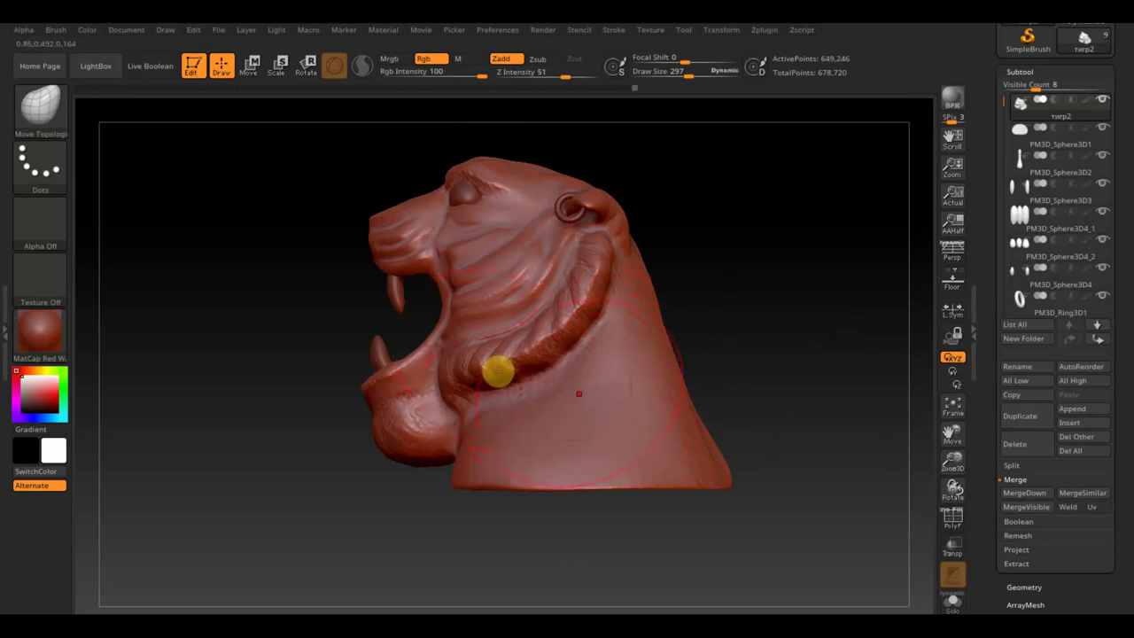
pyautogui.moveTo(700, 367)
pyautogui.mouseDown()
pyautogui.moveTo(762, 352)
pyautogui.moveTo(538, 322)
pyautogui.mouseUp()
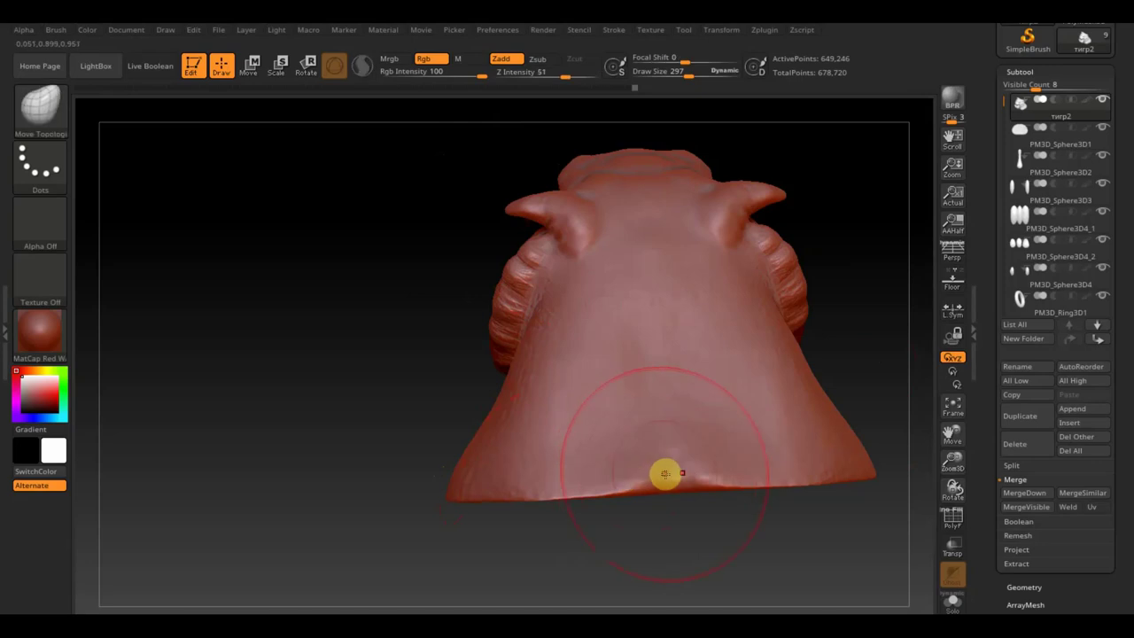
pyautogui.moveTo(611, 531)
pyautogui.mouseDown()
pyautogui.moveTo(662, 563)
pyautogui.moveTo(563, 556)
pyautogui.mouseUp()
# - Reduce the brush to draw size 124, smooth the lower jaw, and bring up the brush palette
pyautogui.moveTo(689, 74); pyautogui.dragTo(671, 76)
pyautogui.keyDown('shift'); pyautogui.moveTo(633, 392); pyautogui.dragTo(547, 416); pyautogui.keyUp('shift')
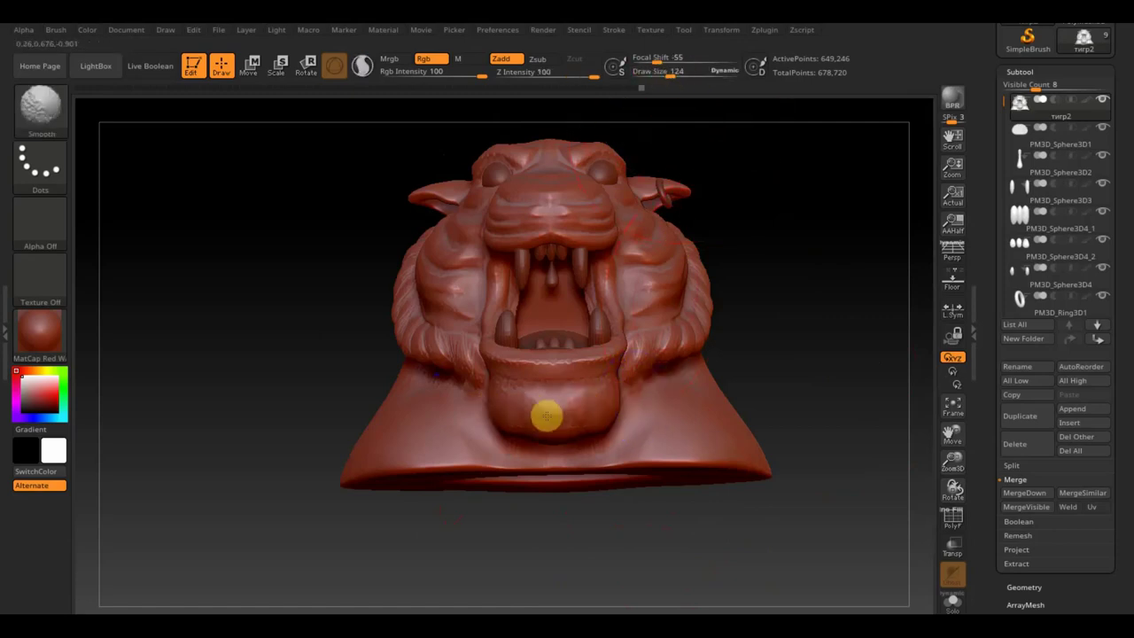
pyautogui.click(58, 115)
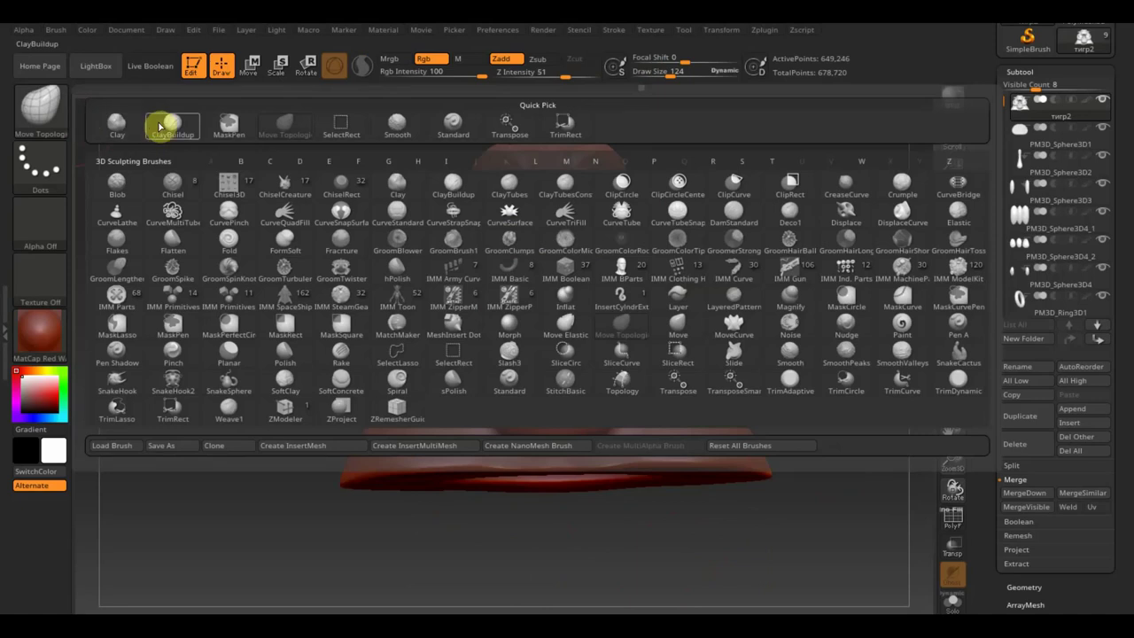
# - Use ClayBuildup at draw size 73, Z Intensity 2 on the mouth and lower lip, smoothing the brow
pyautogui.click(161, 127)
pyautogui.moveTo(670, 73); pyautogui.dragTo(663, 76)
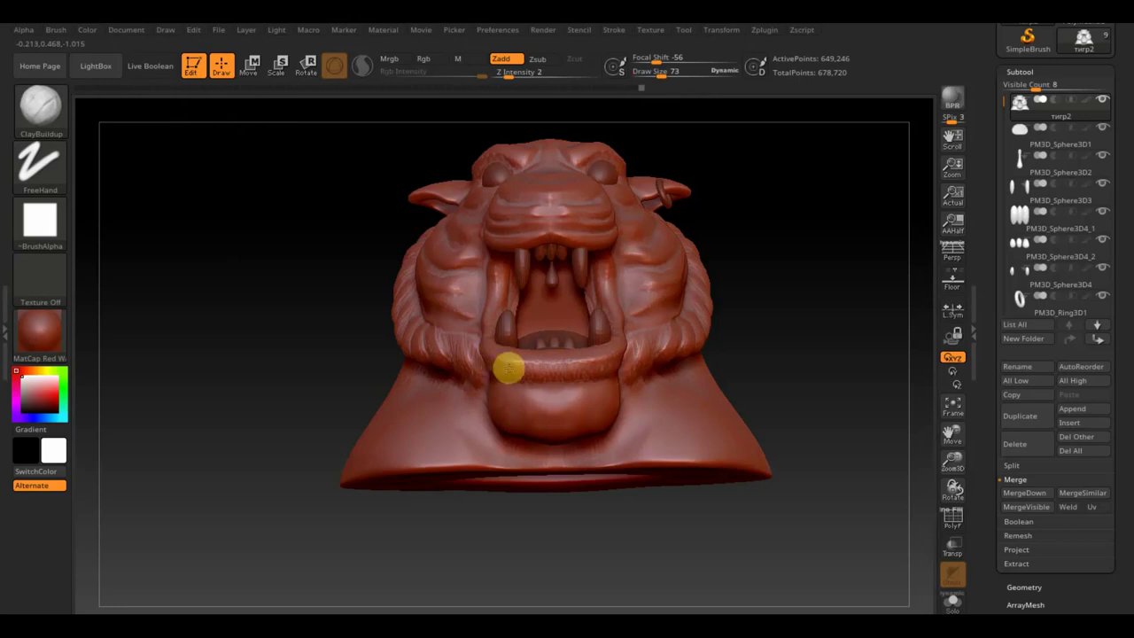
pyautogui.moveTo(788, 374)
pyautogui.mouseDown()
pyautogui.moveTo(791, 465)
pyautogui.moveTo(762, 413)
pyautogui.mouseUp()
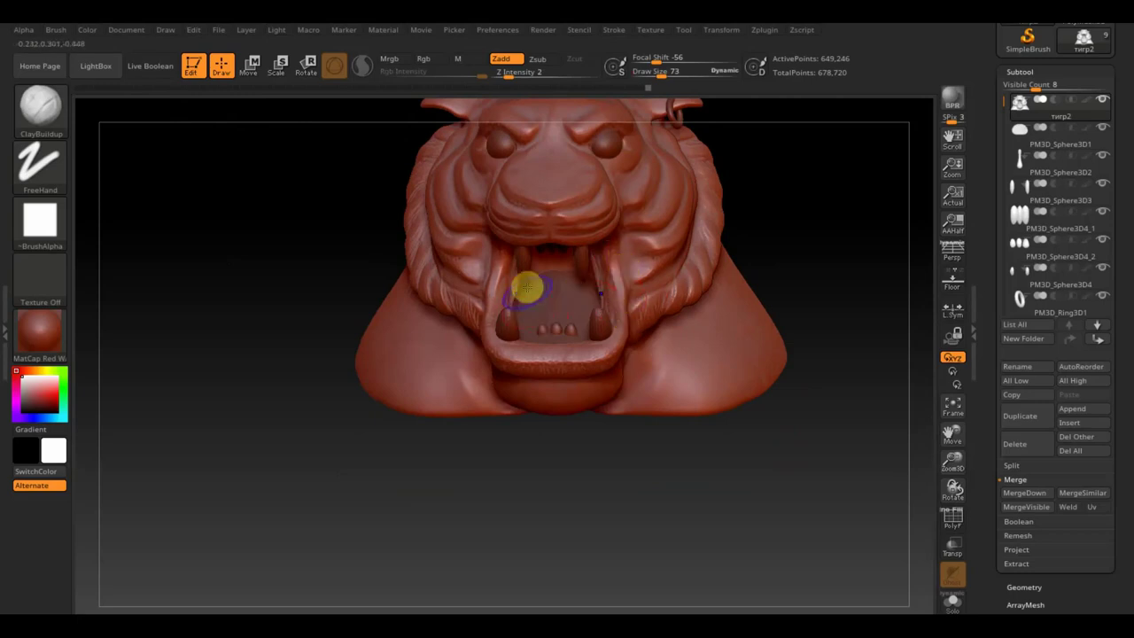
pyautogui.press('shift')
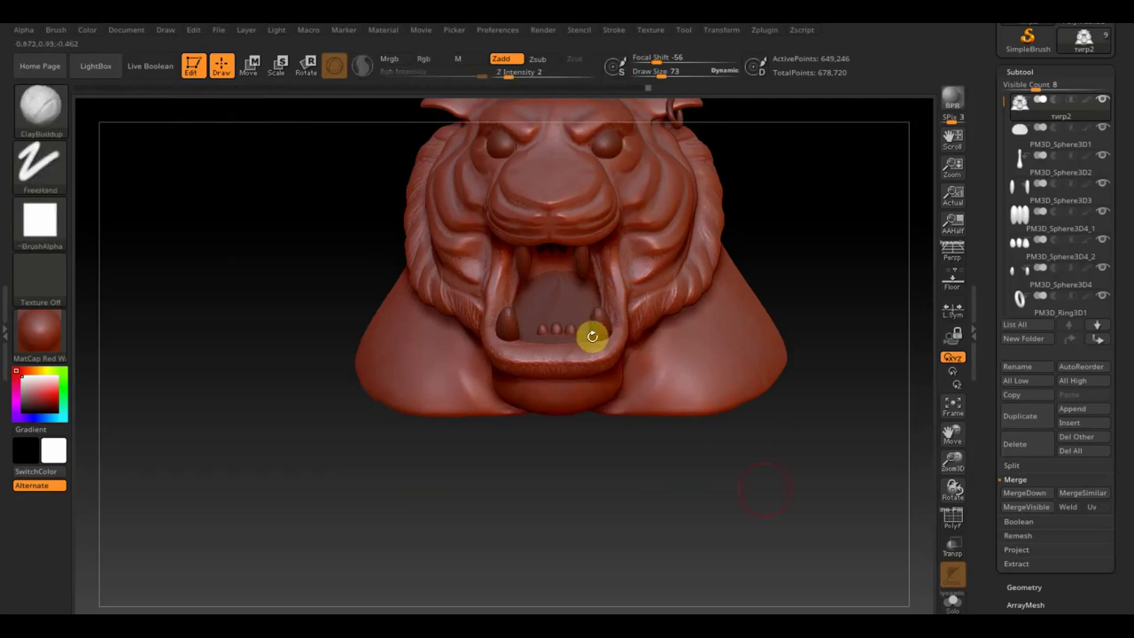
pyautogui.moveTo(593, 336); pyautogui.dragTo(719, 461, button='right')
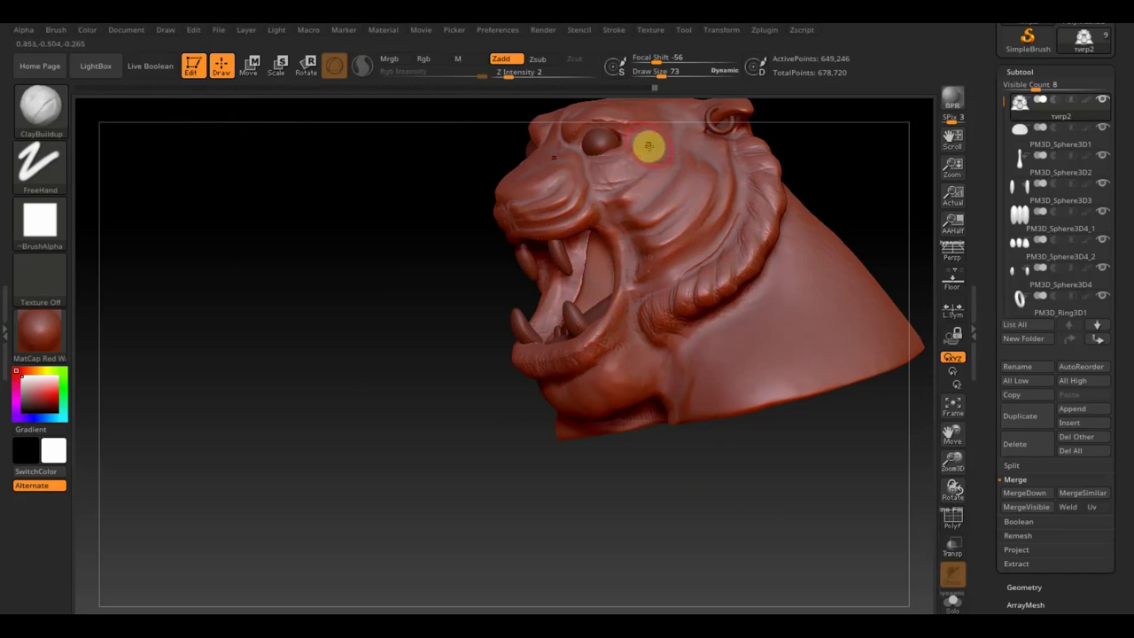
pyautogui.press('shift')
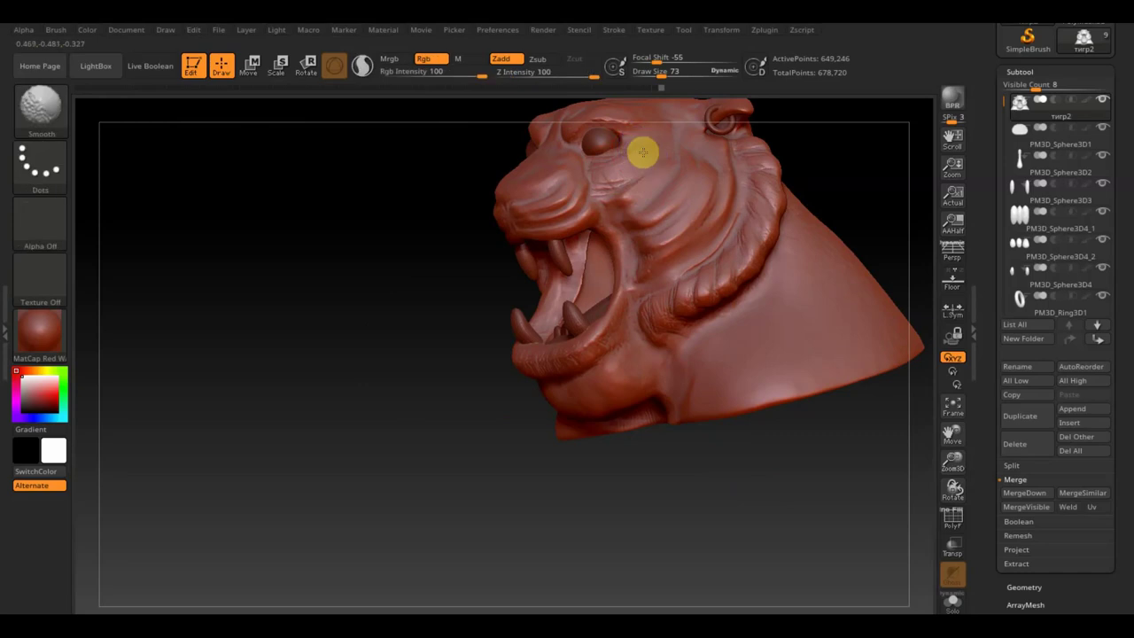
pyautogui.moveTo(597, 565)
pyautogui.mouseDown()
pyautogui.moveTo(615, 565)
pyautogui.moveTo(567, 567)
pyautogui.moveTo(570, 582)
pyautogui.mouseUp()
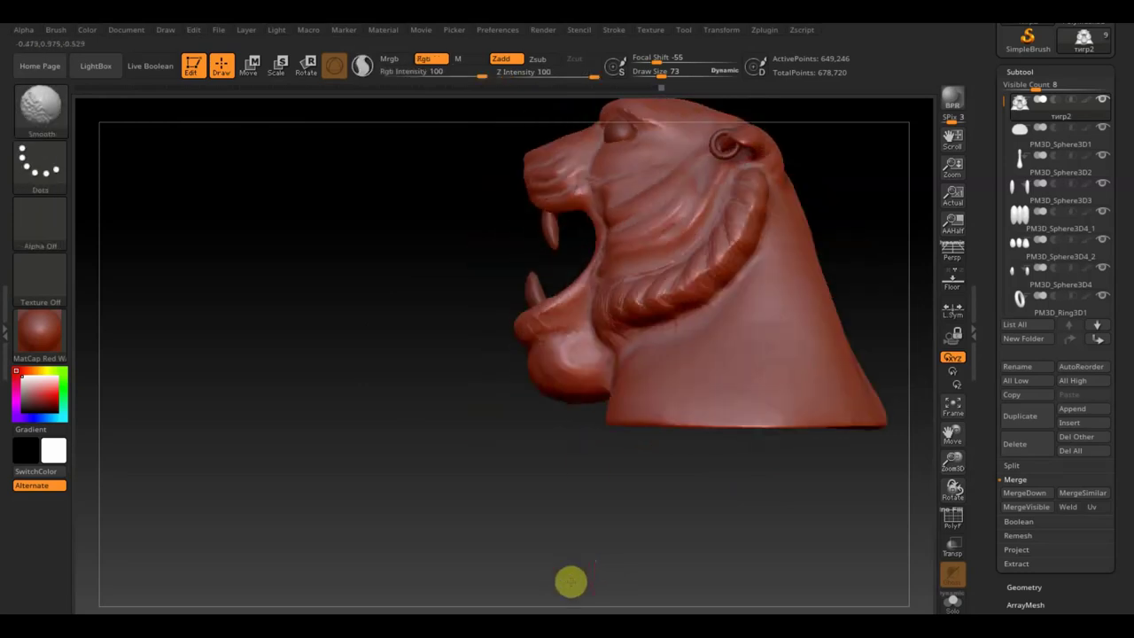
pyautogui.moveTo(721, 610)
pyautogui.mouseDown()
pyautogui.moveTo(737, 602)
pyautogui.moveTo(752, 531)
pyautogui.moveTo(670, 602)
pyautogui.moveTo(795, 587)
pyautogui.moveTo(777, 597)
pyautogui.moveTo(752, 497)
pyautogui.moveTo(743, 530)
pyautogui.moveTo(757, 541)
pyautogui.moveTo(736, 501)
pyautogui.moveTo(805, 493)
pyautogui.moveTo(816, 517)
pyautogui.mouseUp()
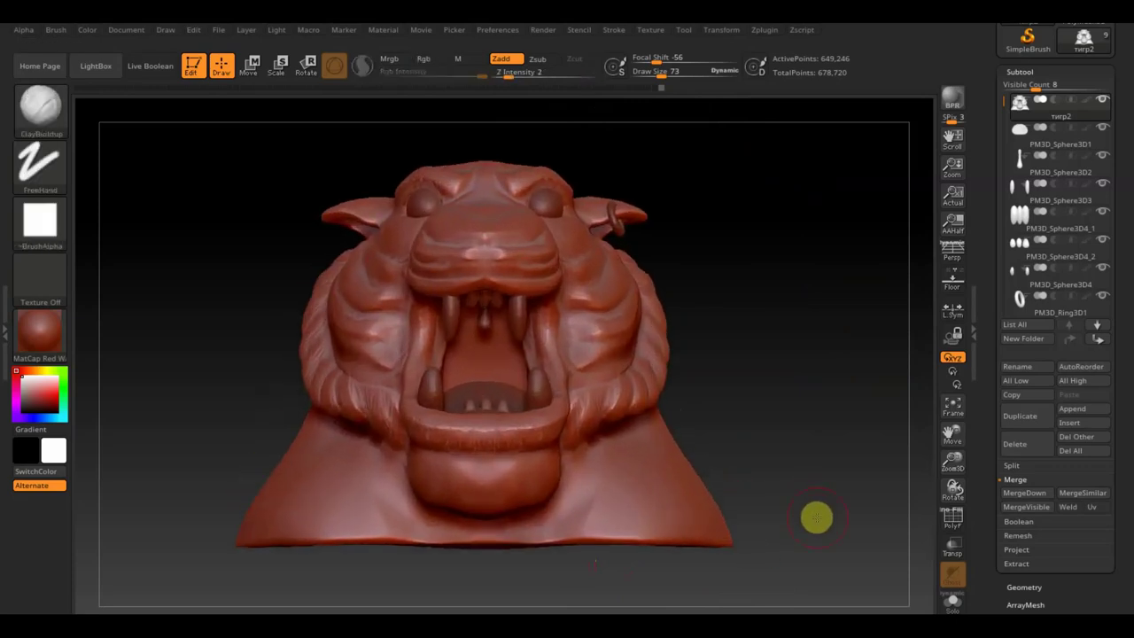